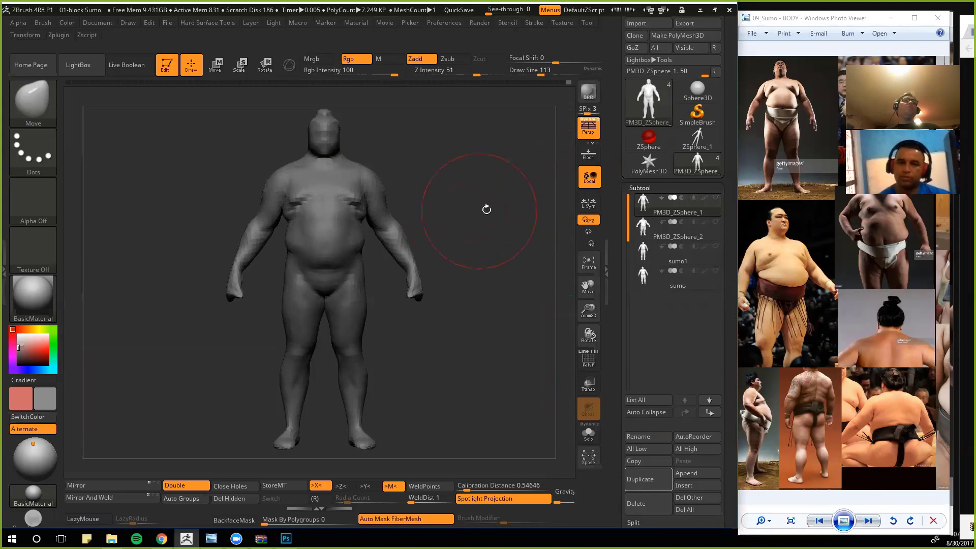
# Step: Inflate the hips and upper thighs of the first sumo figure using the Inflat brush at draw size 141
pyautogui.moveTo(486, 208)
pyautogui.mouseDown()
pyautogui.moveTo(544, 214)
pyautogui.moveTo(497, 217)
pyautogui.moveTo(492, 208)
pyautogui.mouseUp()
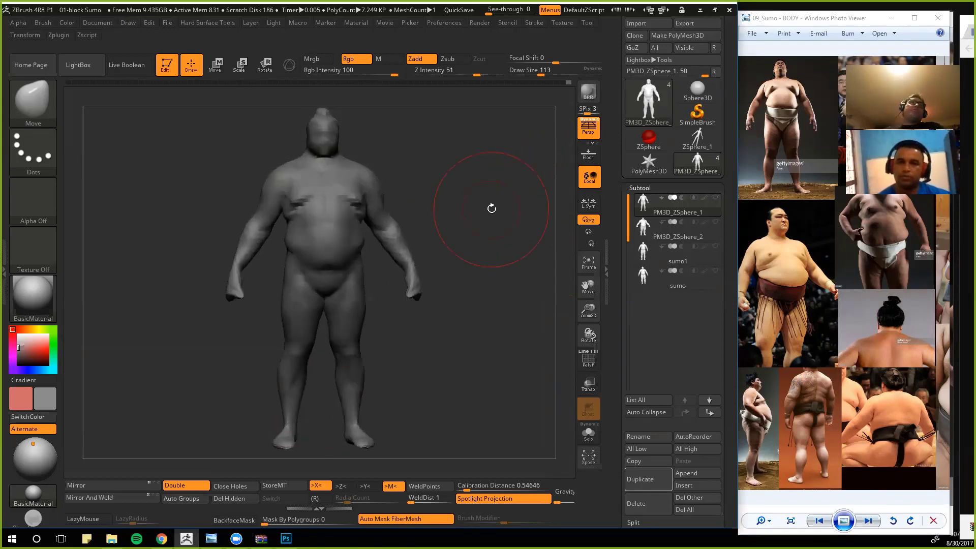
pyautogui.press('b')
pyautogui.press('i')
pyautogui.press('n')
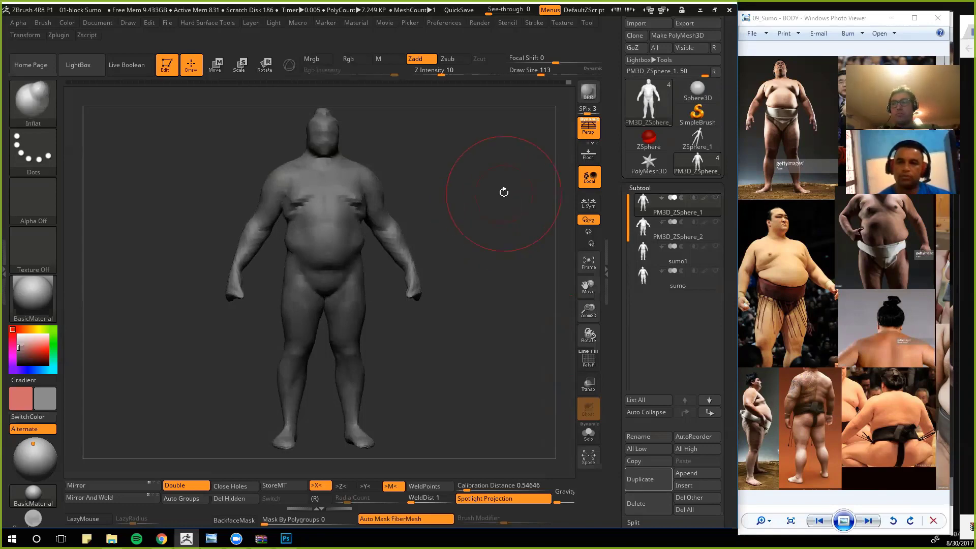
pyautogui.press(']')
pyautogui.moveTo(295, 238)
pyautogui.mouseDown()
pyautogui.moveTo(296, 254)
pyautogui.moveTo(299, 244)
pyautogui.mouseUp()
pyautogui.keyDown('shift'); pyautogui.moveTo(206, 197); pyautogui.dragTo(213, 198); pyautogui.keyUp('shift')
pyautogui.moveTo(356, 287); pyautogui.dragTo(317, 263)
pyautogui.hotkey('ctrl', 'z')
pyautogui.hotkey('ctrl', 'z')
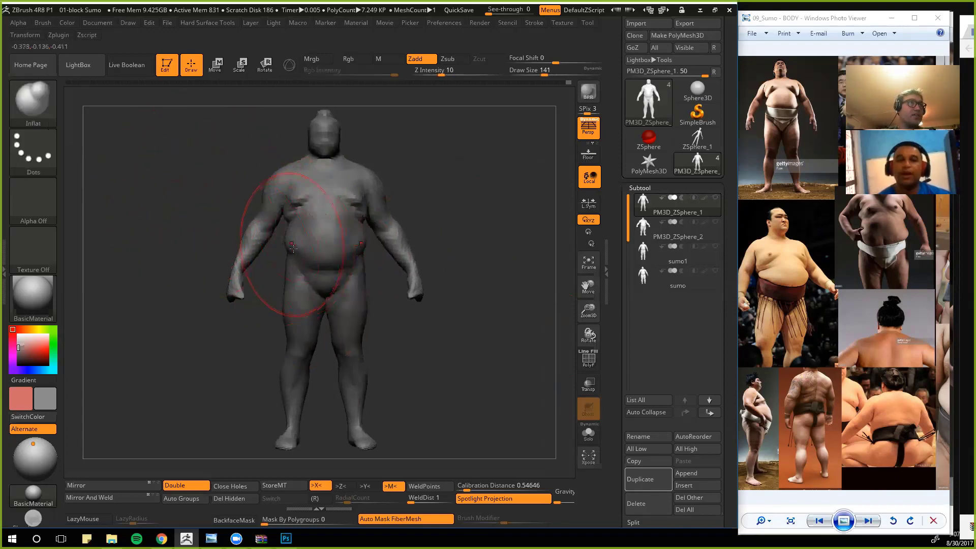
pyautogui.moveTo(311, 285); pyautogui.dragTo(301, 325)
# Step: Add volume to the thighs and lower legs of the first figure with the Inflat brush, working around the body
pyautogui.moveTo(171, 363); pyautogui.dragTo(292, 344)
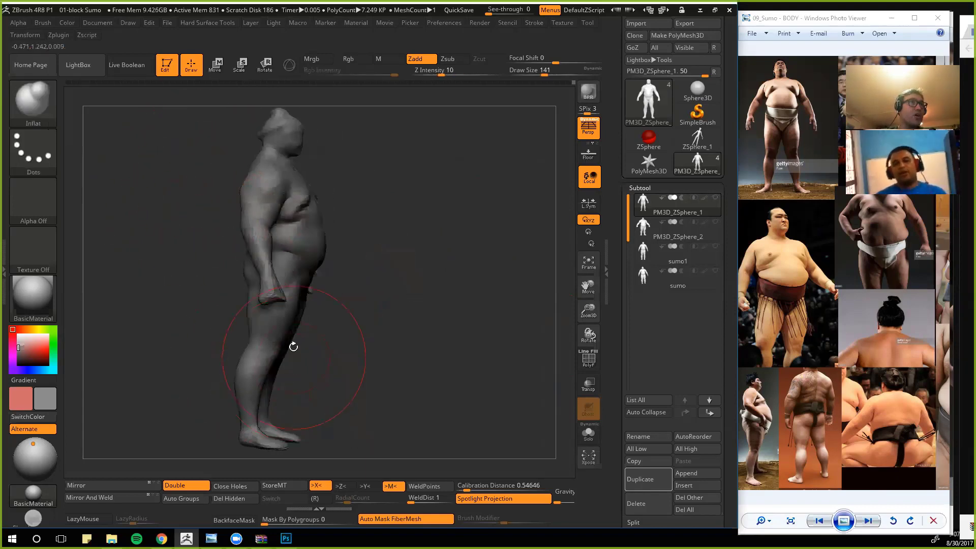
pyautogui.moveTo(177, 322); pyautogui.dragTo(245, 266)
pyautogui.moveTo(142, 207); pyautogui.dragTo(234, 207)
pyautogui.moveTo(371, 218); pyautogui.dragTo(290, 220)
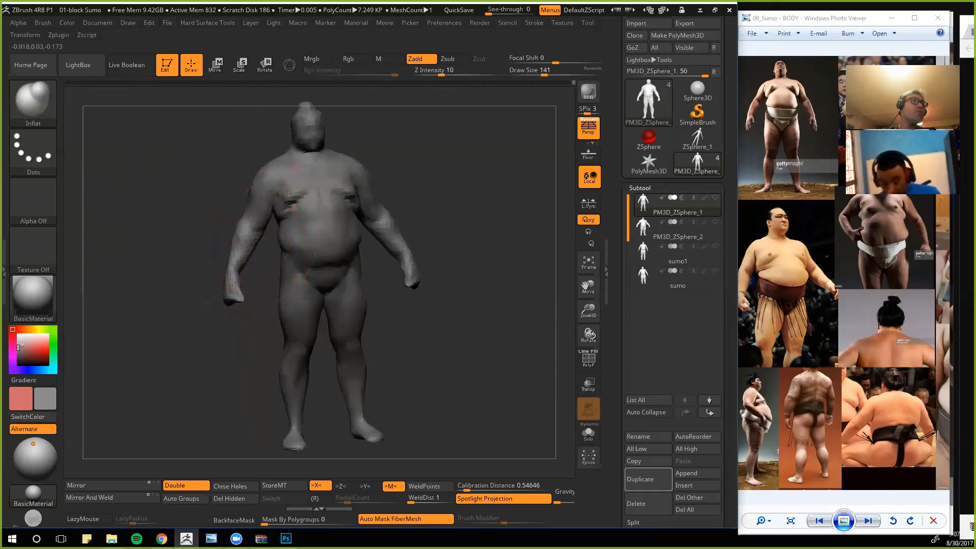
pyautogui.moveTo(193, 295)
pyautogui.keyDown('alt'); pyautogui.mouseDown()
pyautogui.moveTo(227, 262)
pyautogui.moveTo(159, 244)
pyautogui.moveTo(231, 272)
pyautogui.mouseUp(); pyautogui.keyUp('alt')
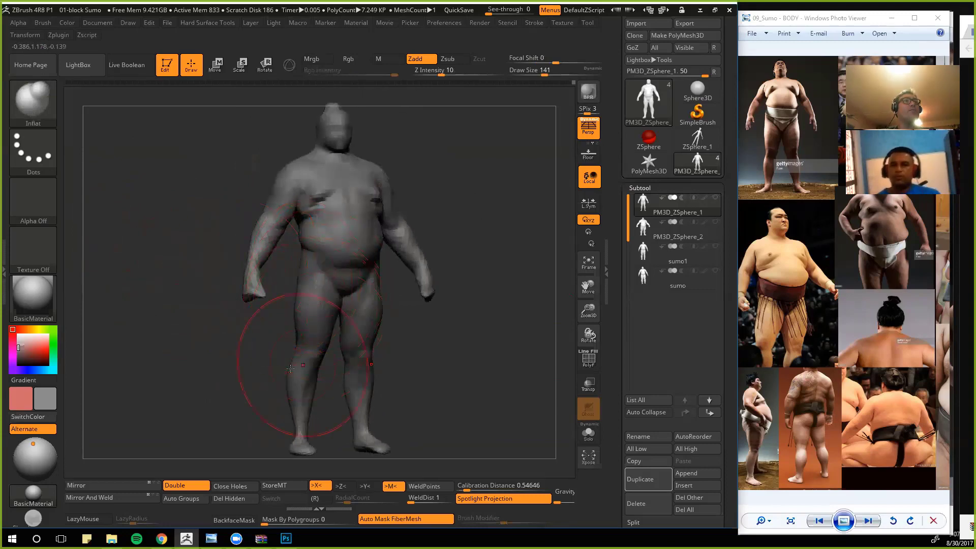
pyautogui.keyDown('shift'); pyautogui.moveTo(257, 354); pyautogui.dragTo(230, 356); pyautogui.keyUp('shift')
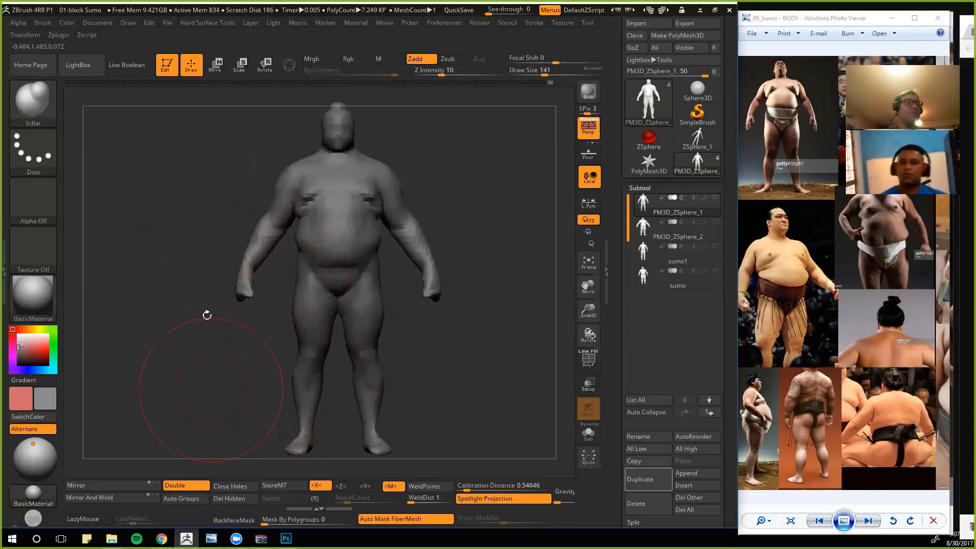
# Step: Inflate the calves of the first figure from the side and back for thicker lower legs
pyautogui.keyDown('alt'); pyautogui.moveTo(207, 314); pyautogui.dragTo(284, 333); pyautogui.keyUp('alt')
pyautogui.moveTo(285, 333)
pyautogui.mouseDown()
pyautogui.moveTo(229, 352)
pyautogui.moveTo(150, 350)
pyautogui.mouseUp()
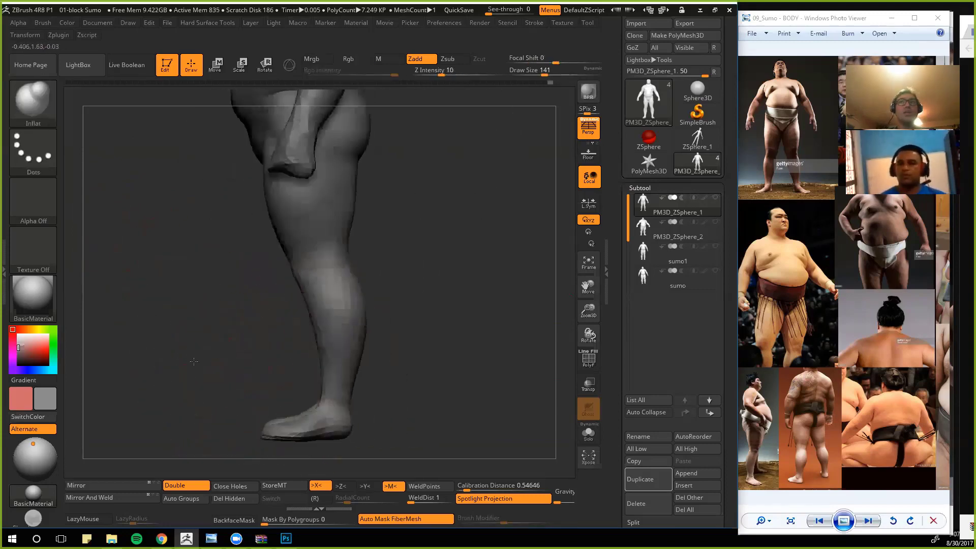
pyautogui.keyDown('alt'); pyautogui.moveTo(224, 334); pyautogui.dragTo(282, 324); pyautogui.keyUp('alt')
pyautogui.moveTo(197, 305); pyautogui.dragTo(117, 303)
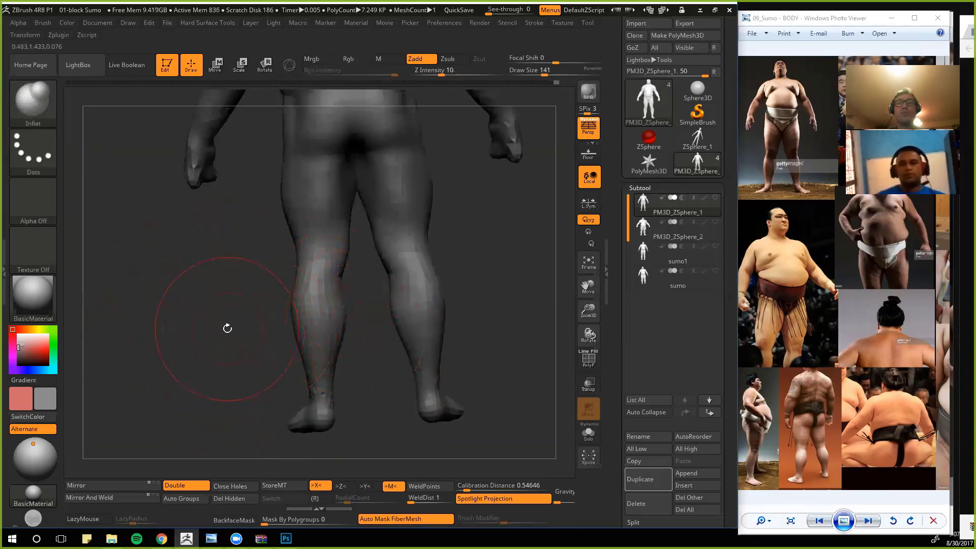
pyautogui.moveTo(215, 328)
pyautogui.keyDown('shift'); pyautogui.mouseDown()
pyautogui.moveTo(184, 331)
pyautogui.moveTo(205, 332)
pyautogui.moveTo(213, 321)
pyautogui.moveTo(181, 320)
pyautogui.moveTo(183, 353)
pyautogui.moveTo(303, 340)
pyautogui.moveTo(331, 347)
pyautogui.moveTo(301, 347)
pyautogui.mouseUp(); pyautogui.keyUp('shift')
# Step: Switch to the Move brush and compare the whole figure with its earlier states in the undo history
pyautogui.press('b')
pyautogui.press('m')
pyautogui.press('v')
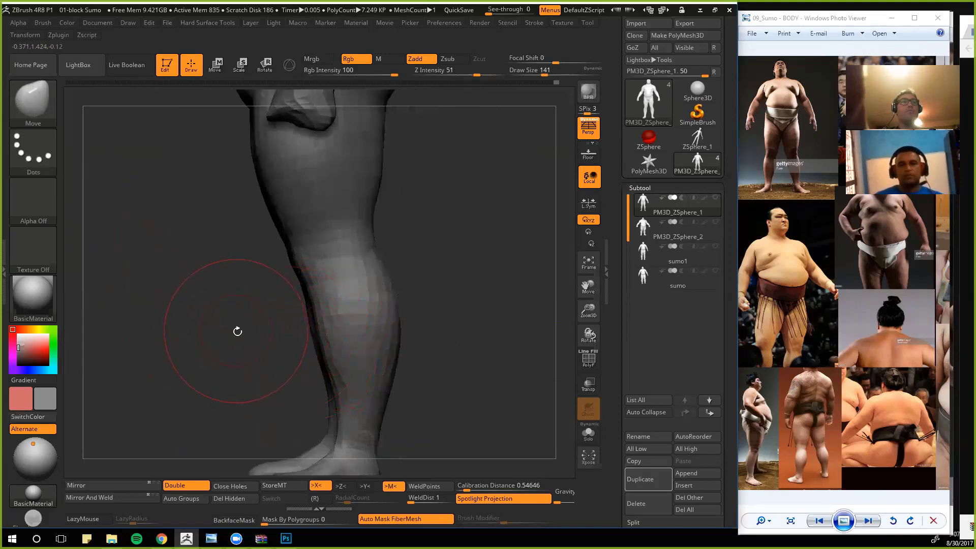
pyautogui.moveTo(206, 328); pyautogui.dragTo(283, 349)
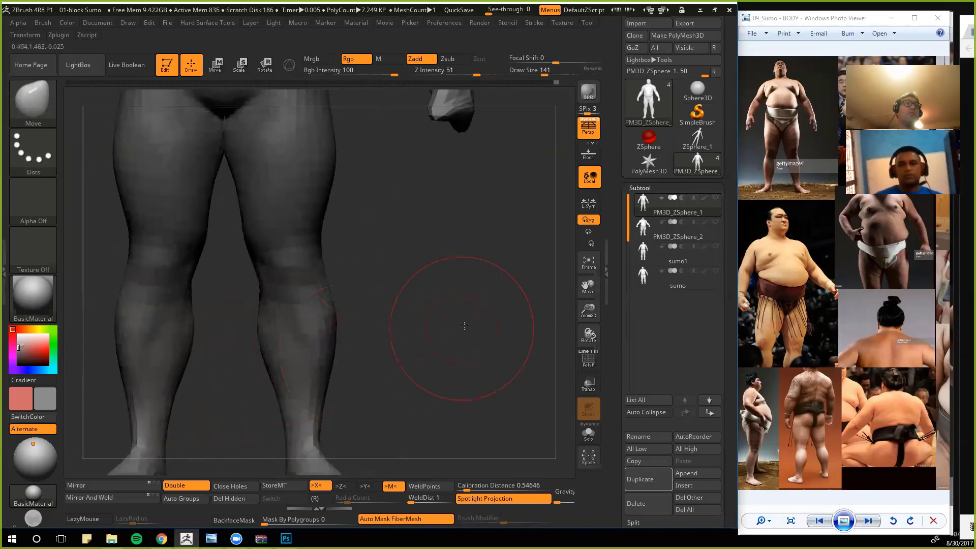
pyautogui.press('f')
pyautogui.moveTo(461, 367)
pyautogui.mouseDown()
pyautogui.moveTo(239, 360)
pyautogui.moveTo(207, 349)
pyautogui.moveTo(224, 356)
pyautogui.moveTo(203, 337)
pyautogui.mouseUp()
pyautogui.moveTo(540, 81)
pyautogui.mouseDown()
pyautogui.moveTo(507, 76)
pyautogui.moveTo(557, 80)
pyautogui.mouseUp()
pyautogui.moveTo(534, 205)
pyautogui.mouseDown()
pyautogui.moveTo(553, 257)
pyautogui.moveTo(523, 253)
pyautogui.moveTo(530, 258)
pyautogui.moveTo(512, 290)
pyautogui.moveTo(482, 293)
pyautogui.moveTo(490, 296)
pyautogui.mouseUp()
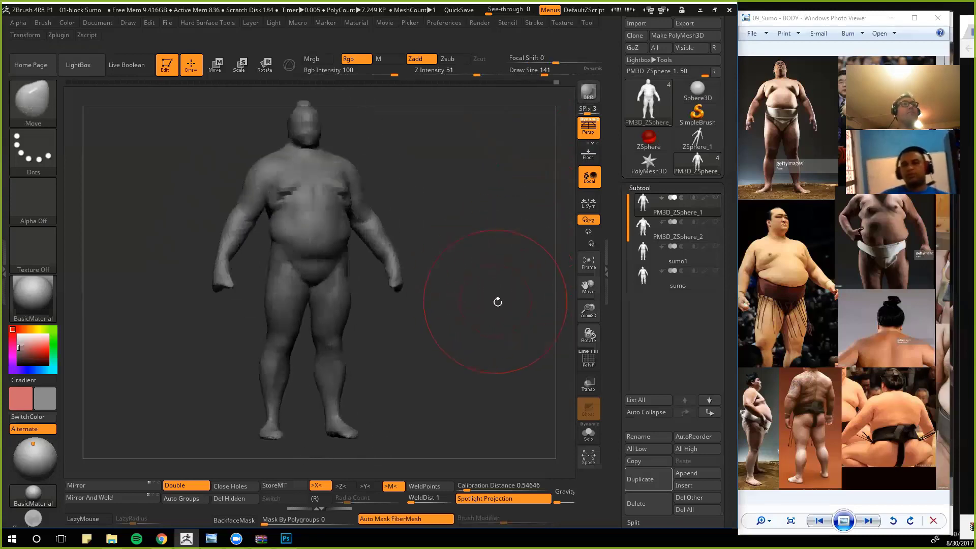
# Step: Save the sumo project under its existing name
pyautogui.press('ctrl')
pyautogui.hotkey('ctrl', 's')
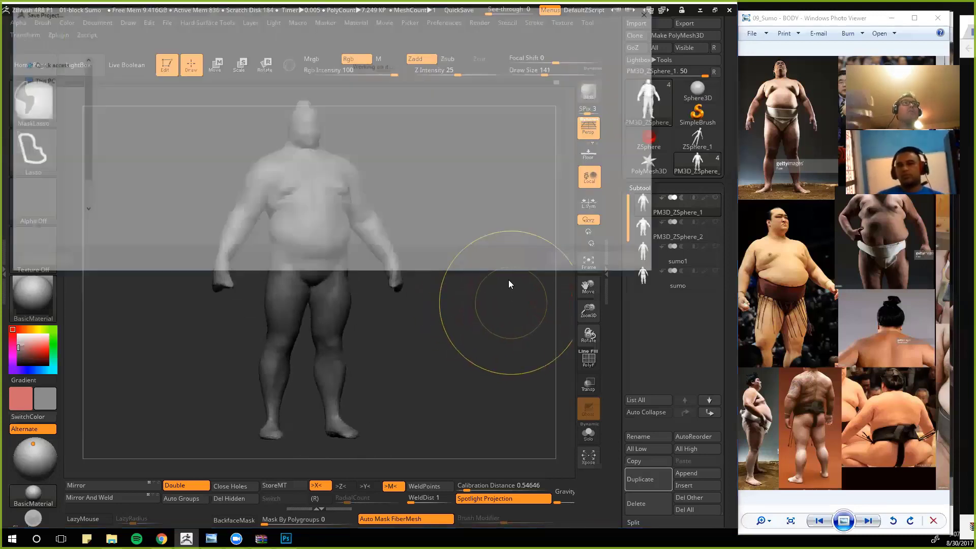
pyautogui.press('Return')
pyautogui.click(508, 273)
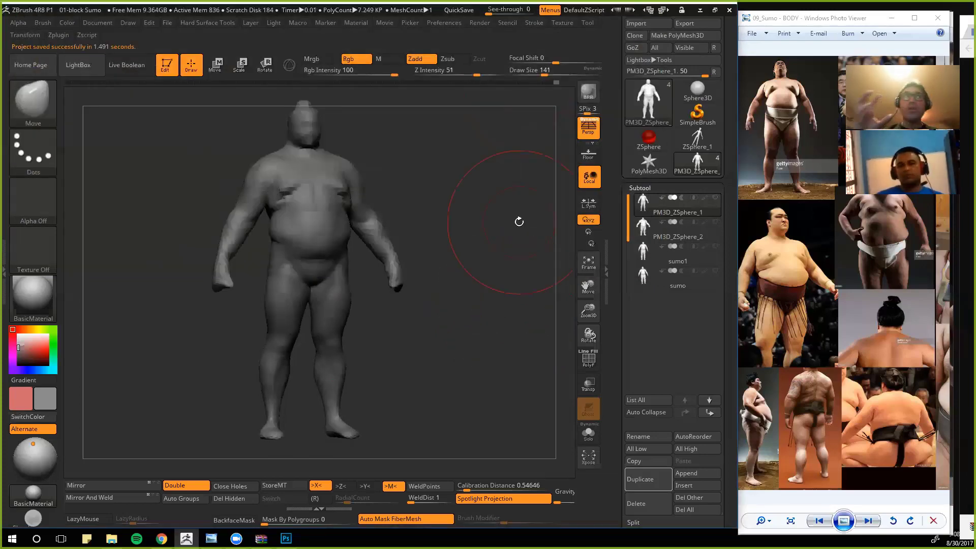
# Step: Make the heavier second figure, PM3D_ZSphere_2, the active subtool
pyautogui.moveTo(452, 127); pyautogui.dragTo(471, 163)
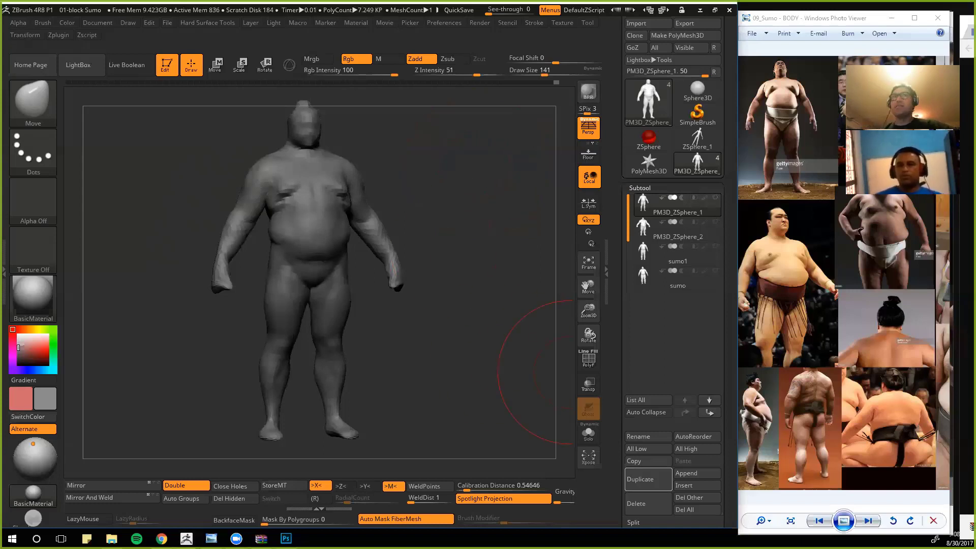
pyautogui.keyDown('shift'); pyautogui.moveTo(509, 226); pyautogui.dragTo(491, 224); pyautogui.keyUp('shift')
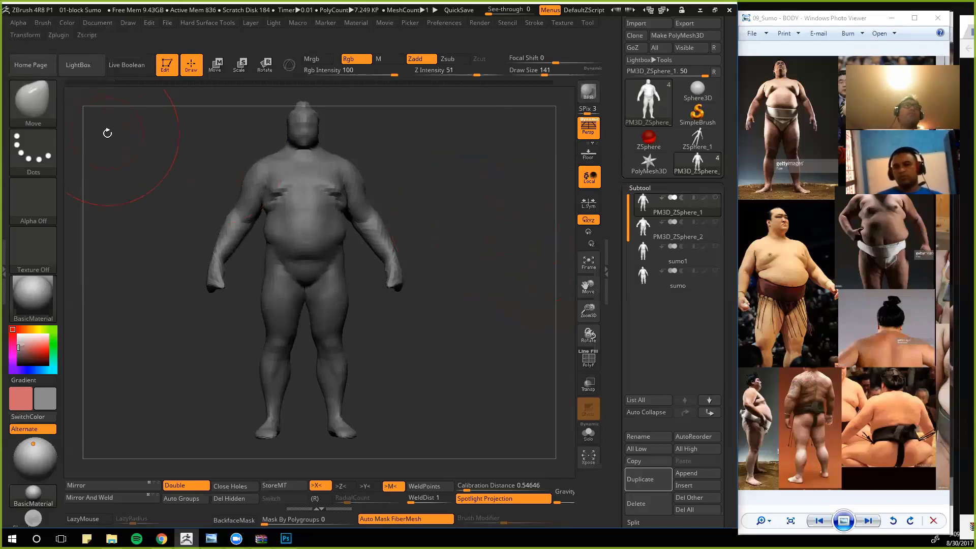
pyautogui.moveTo(108, 133)
pyautogui.mouseDown()
pyautogui.moveTo(150, 163)
pyautogui.moveTo(161, 188)
pyautogui.mouseUp()
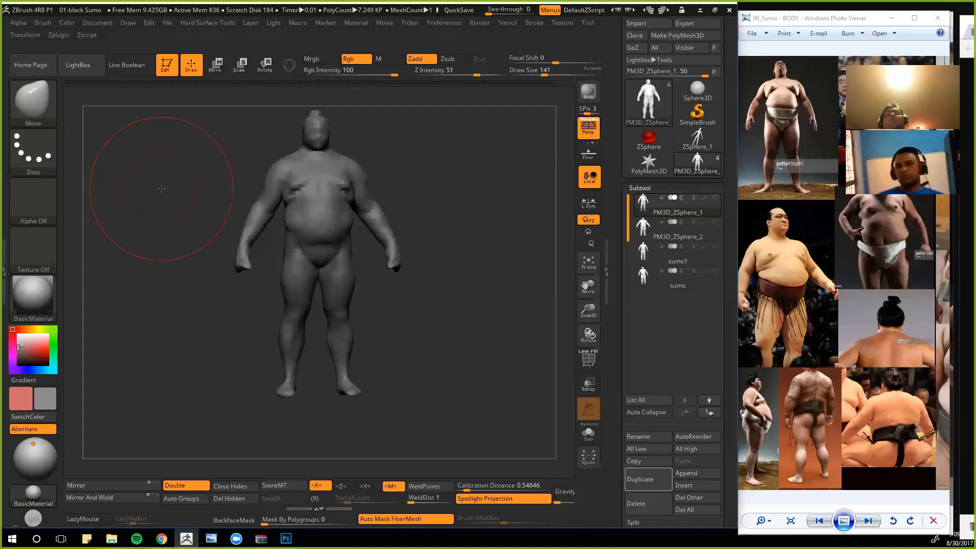
pyautogui.press('Down')
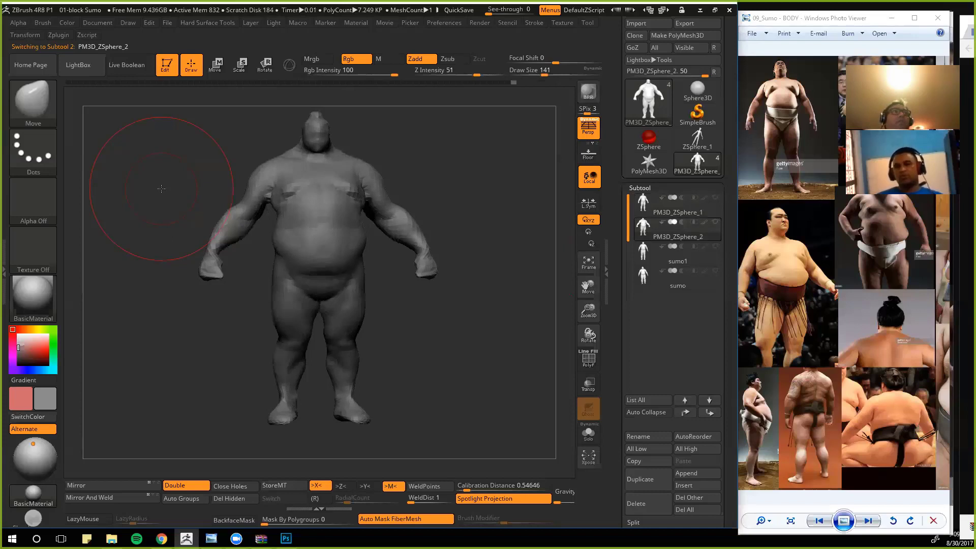
# Step: Reshape the chest of the second figure in side view with the Move brush at draw size 105
pyautogui.moveTo(155, 178); pyautogui.dragTo(168, 174)
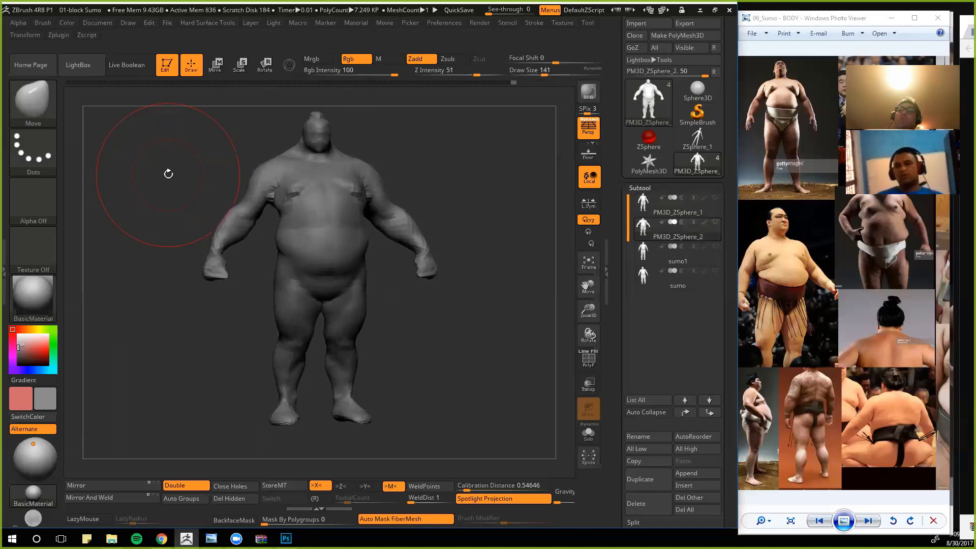
pyautogui.moveTo(153, 174)
pyautogui.mouseDown()
pyautogui.moveTo(168, 189)
pyautogui.moveTo(150, 193)
pyautogui.moveTo(184, 187)
pyautogui.moveTo(204, 196)
pyautogui.mouseUp()
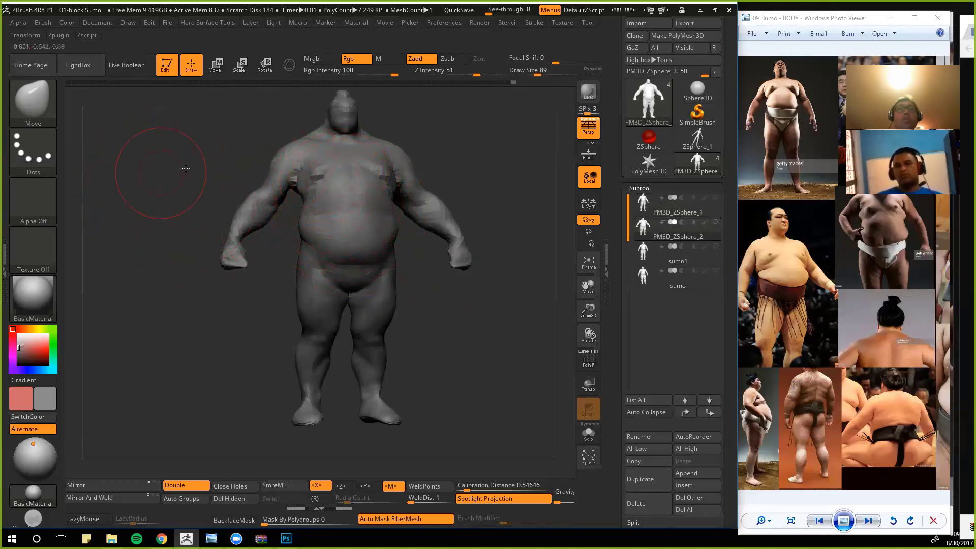
pyautogui.moveTo(184, 167); pyautogui.dragTo(250, 215)
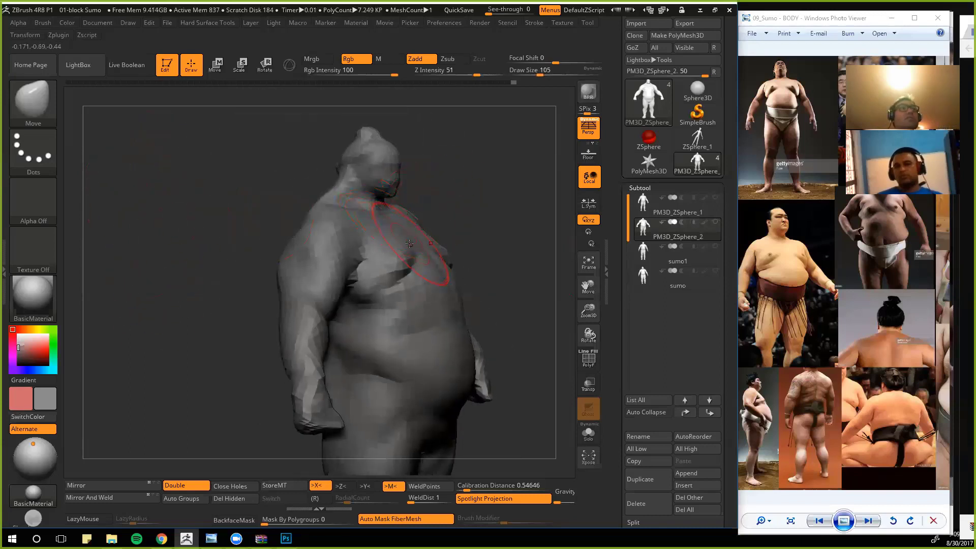
pyautogui.moveTo(235, 237); pyautogui.dragTo(279, 238)
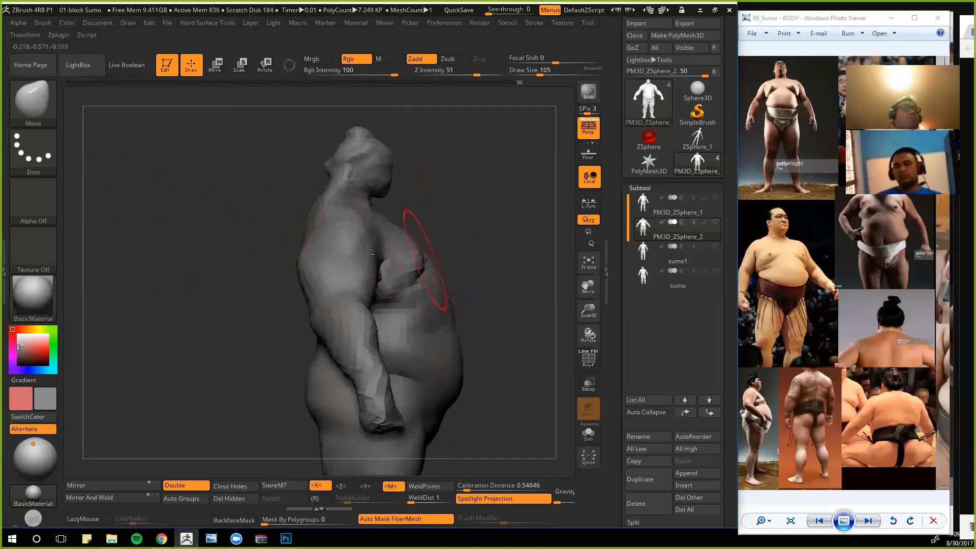
pyautogui.click(424, 261)
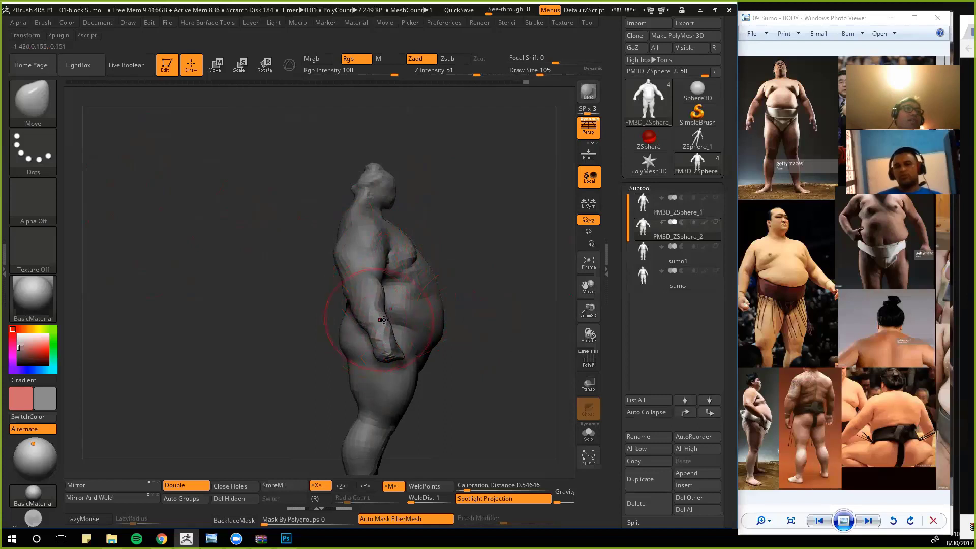
pyautogui.moveTo(315, 322); pyautogui.dragTo(260, 336)
pyautogui.moveTo(214, 361); pyautogui.dragTo(365, 336)
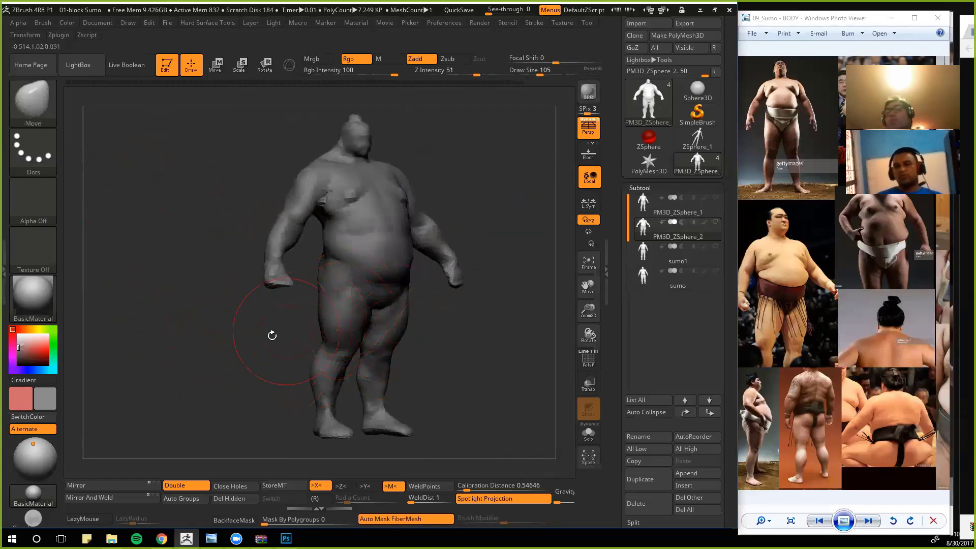
# Step: Adjust the outer contours of the knees and lower legs from behind with the Move brush
pyautogui.moveTo(272, 336)
pyautogui.keyDown('shift'); pyautogui.mouseDown()
pyautogui.moveTo(289, 336)
pyautogui.moveTo(268, 328)
pyautogui.mouseUp(); pyautogui.keyUp('shift')
pyautogui.moveTo(269, 328)
pyautogui.keyDown('alt'); pyautogui.mouseDown()
pyautogui.moveTo(318, 340)
pyautogui.moveTo(333, 331)
pyautogui.mouseUp(); pyautogui.keyUp('alt')
pyautogui.moveTo(292, 379)
pyautogui.keyDown('alt'); pyautogui.mouseDown()
pyautogui.moveTo(282, 377)
pyautogui.moveTo(311, 379)
pyautogui.moveTo(285, 372)
pyautogui.moveTo(279, 349)
pyautogui.mouseUp(); pyautogui.keyUp('alt')
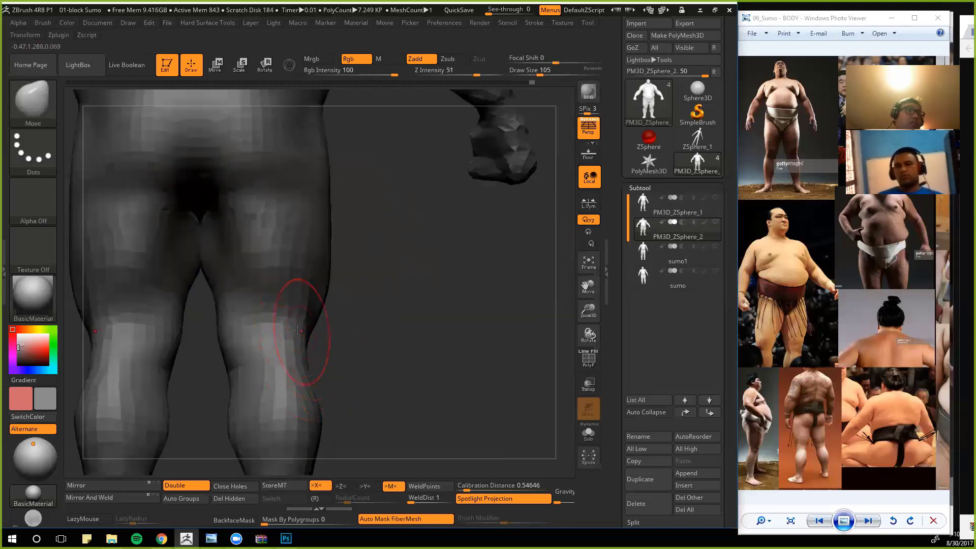
# Step: Fill out the inner rear thighs below the buttocks with the ClayBuildup brush and smooth the area
pyautogui.moveTo(383, 372)
pyautogui.keyDown('alt'); pyautogui.mouseDown()
pyautogui.moveTo(442, 362)
pyautogui.moveTo(460, 382)
pyautogui.moveTo(435, 377)
pyautogui.mouseUp(); pyautogui.keyUp('alt')
pyautogui.press('b')
pyautogui.press('c')
pyautogui.press('b')
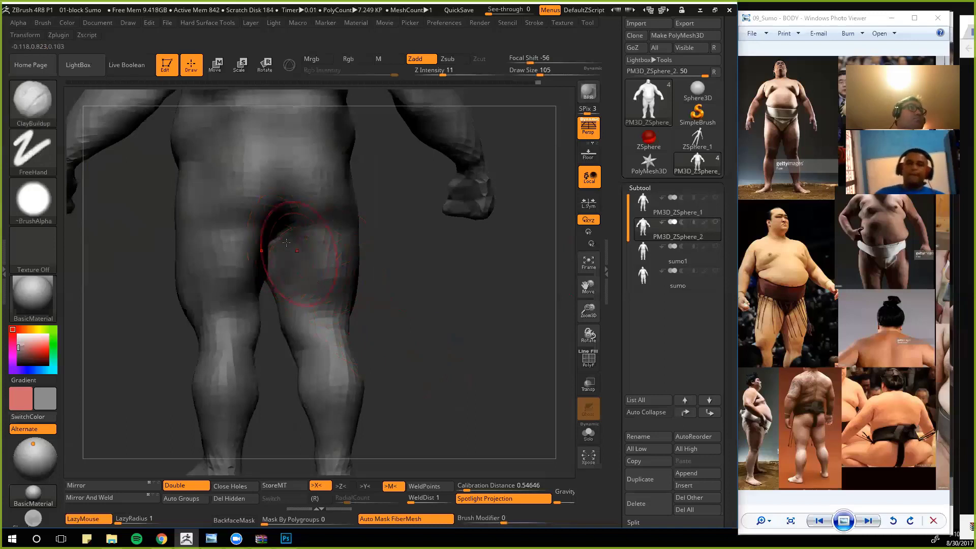
pyautogui.moveTo(299, 243)
pyautogui.mouseDown()
pyautogui.moveTo(278, 259)
pyautogui.moveTo(272, 229)
pyautogui.mouseUp()
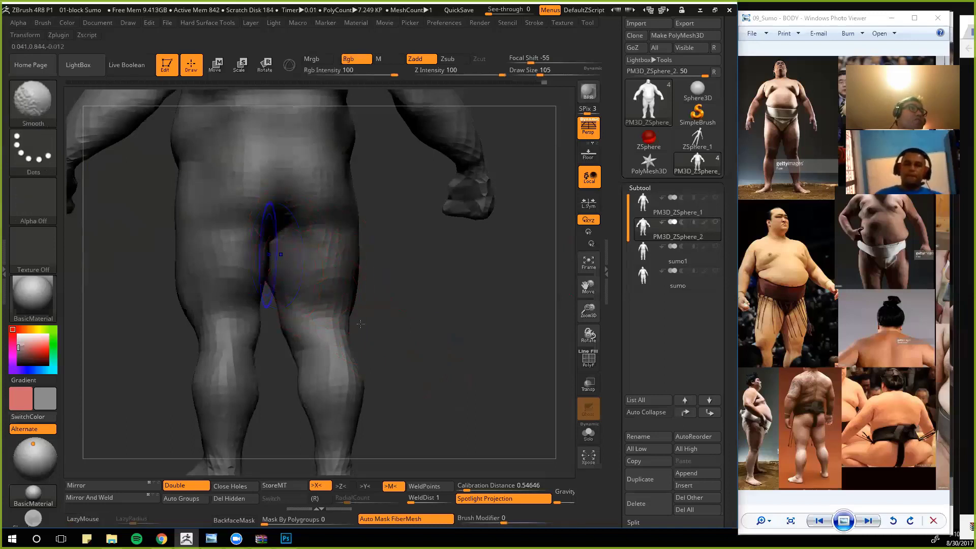
pyautogui.moveTo(437, 351)
pyautogui.mouseDown()
pyautogui.moveTo(409, 350)
pyautogui.moveTo(442, 349)
pyautogui.moveTo(420, 341)
pyautogui.mouseUp()
# Step: Build up the buttocks and rear hips of the second figure with the ClayBuildup brush
pyautogui.moveTo(420, 325)
pyautogui.keyDown('alt'); pyautogui.mouseDown()
pyautogui.moveTo(498, 417)
pyautogui.moveTo(475, 414)
pyautogui.mouseUp(); pyautogui.keyUp('alt')
pyautogui.keyDown('alt'); pyautogui.moveTo(475, 415); pyautogui.dragTo(470, 447); pyautogui.keyUp('alt')
pyautogui.moveTo(390, 209); pyautogui.dragTo(390, 282)
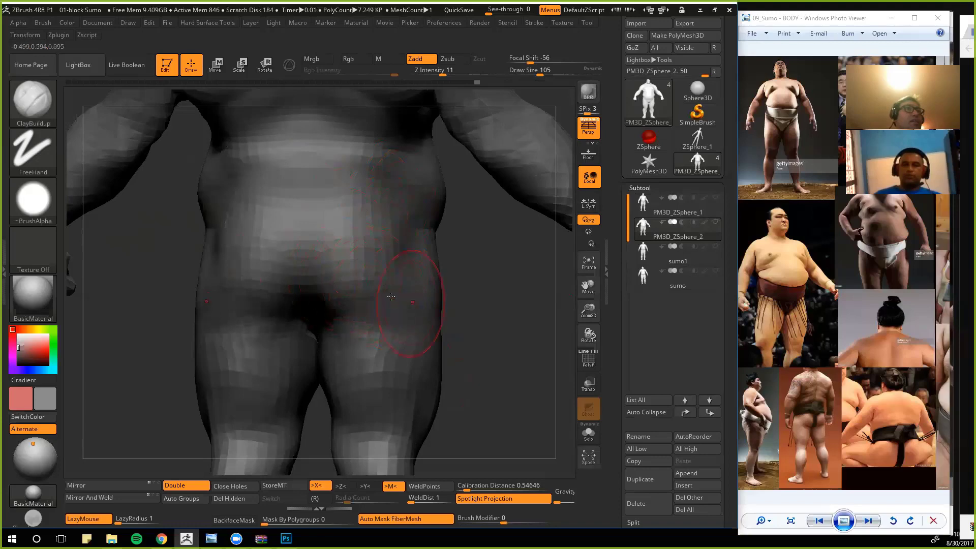
pyautogui.keyDown('alt'); pyautogui.moveTo(480, 407); pyautogui.dragTo(438, 381); pyautogui.keyUp('alt')
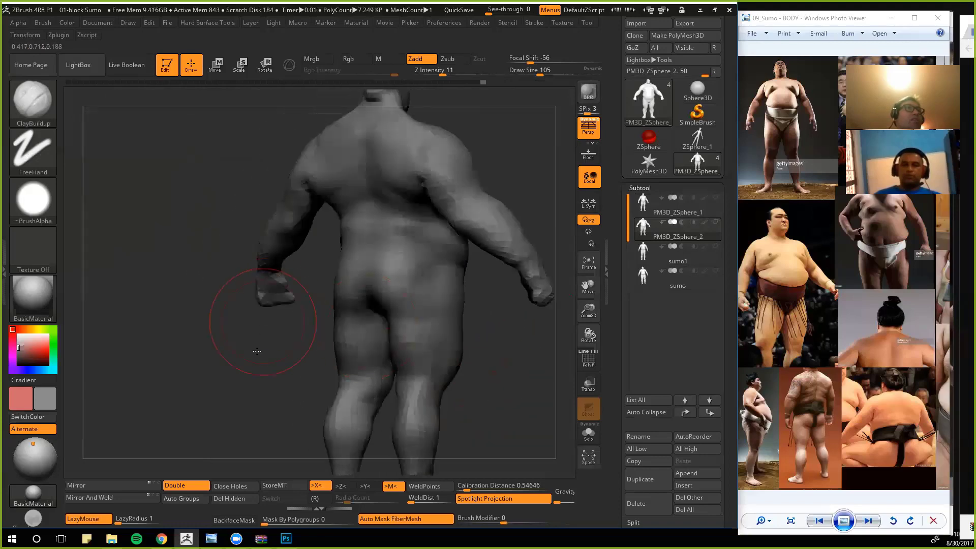
# Step: Sculpt mass onto the middle of the back along the spine with the ClayBuildup brush
pyautogui.moveTo(262, 315); pyautogui.dragTo(317, 325)
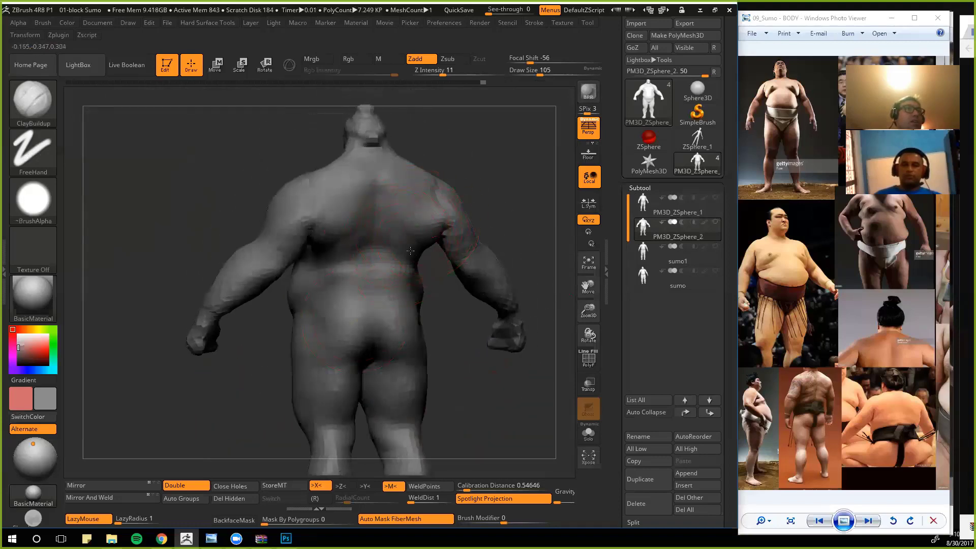
pyautogui.moveTo(411, 251); pyautogui.dragTo(388, 249)
pyautogui.moveTo(488, 359)
pyautogui.mouseDown()
pyautogui.moveTo(468, 358)
pyautogui.moveTo(534, 345)
pyautogui.mouseUp()
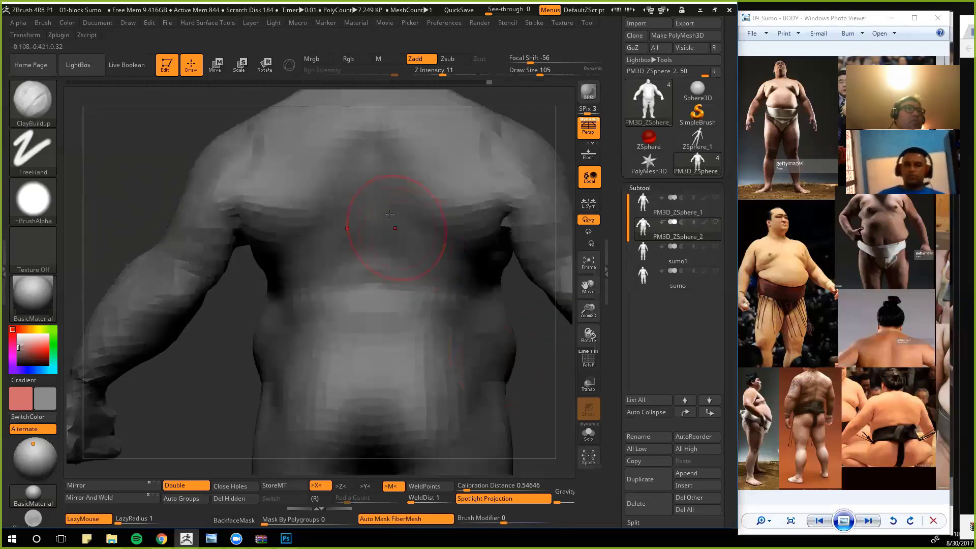
pyautogui.press('f')
pyautogui.keyDown('alt'); pyautogui.moveTo(523, 407); pyautogui.dragTo(378, 281); pyautogui.keyUp('alt')
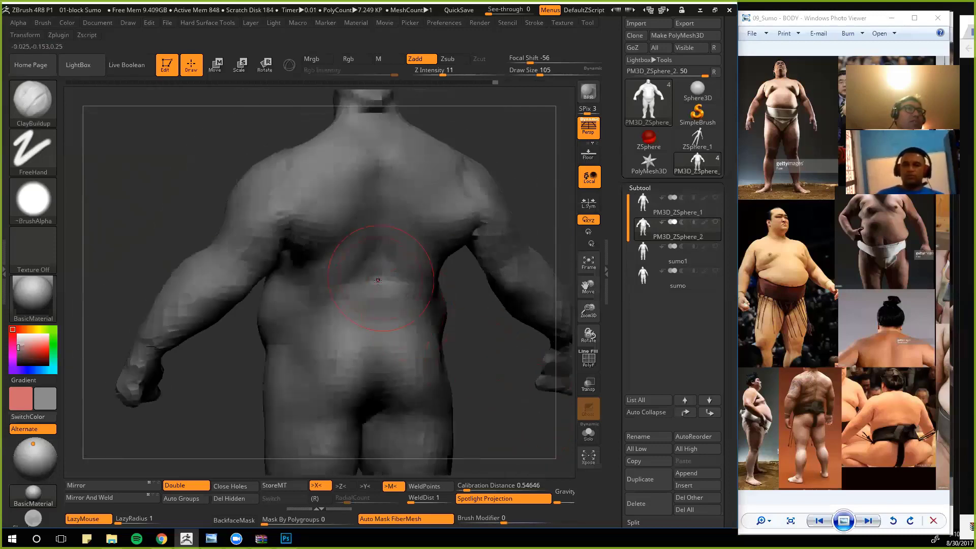
# Step: Build up the upper back, shoulder blades and base of the neck with the ClayBuildup brush
pyautogui.moveTo(426, 161); pyautogui.dragTo(422, 184)
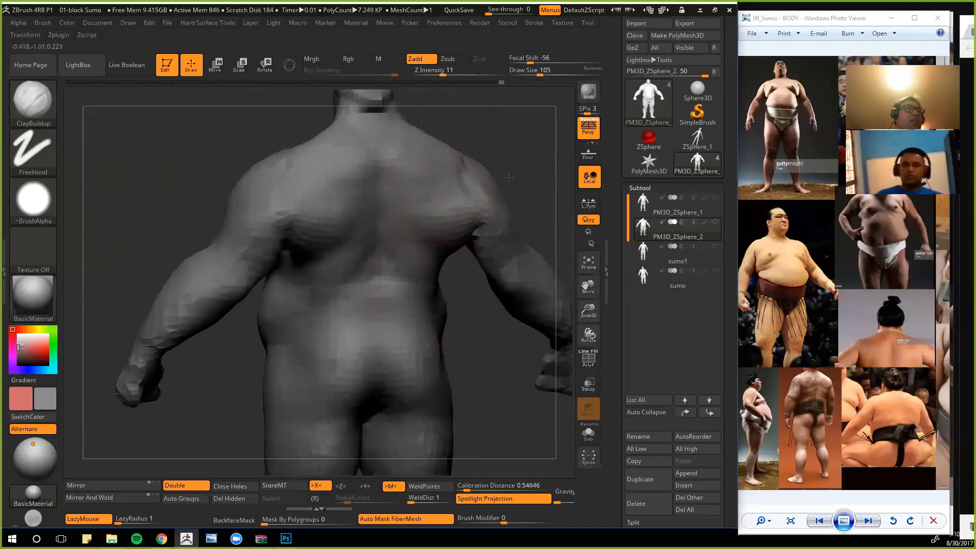
pyautogui.moveTo(488, 305); pyautogui.dragTo(503, 309)
pyautogui.keyDown('alt'); pyautogui.moveTo(504, 309); pyautogui.dragTo(506, 422); pyautogui.keyUp('alt')
pyautogui.moveTo(508, 220); pyautogui.dragTo(433, 265)
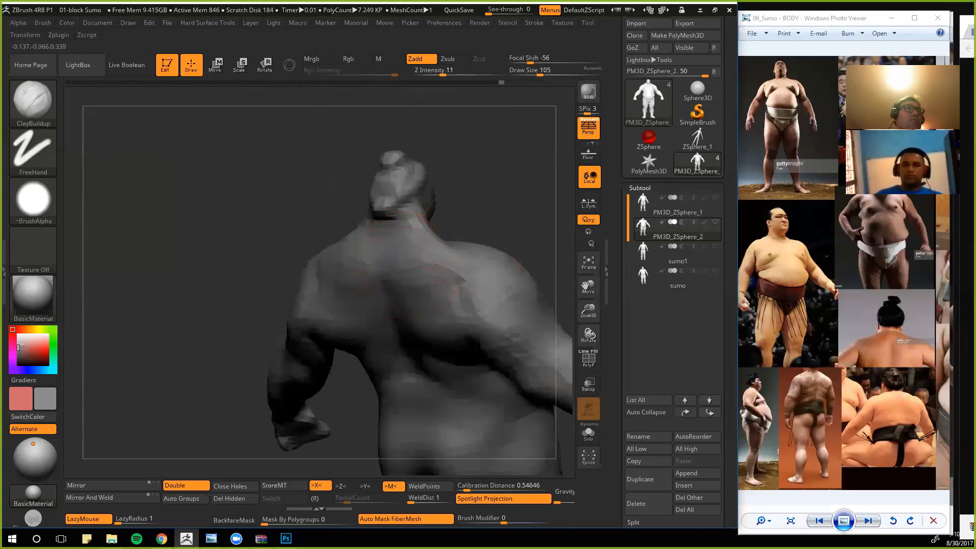
pyautogui.moveTo(327, 242); pyautogui.dragTo(393, 265)
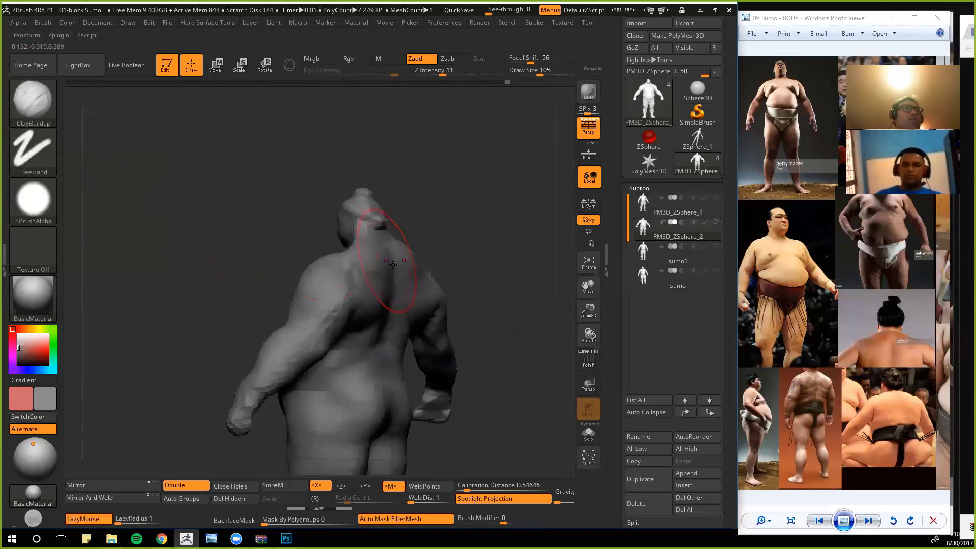
# Step: Add clay across the shoulder blades toward the spine with the ClayBuildup brush
pyautogui.keyDown('shift'); pyautogui.moveTo(226, 270); pyautogui.dragTo(229, 275); pyautogui.keyUp('shift')
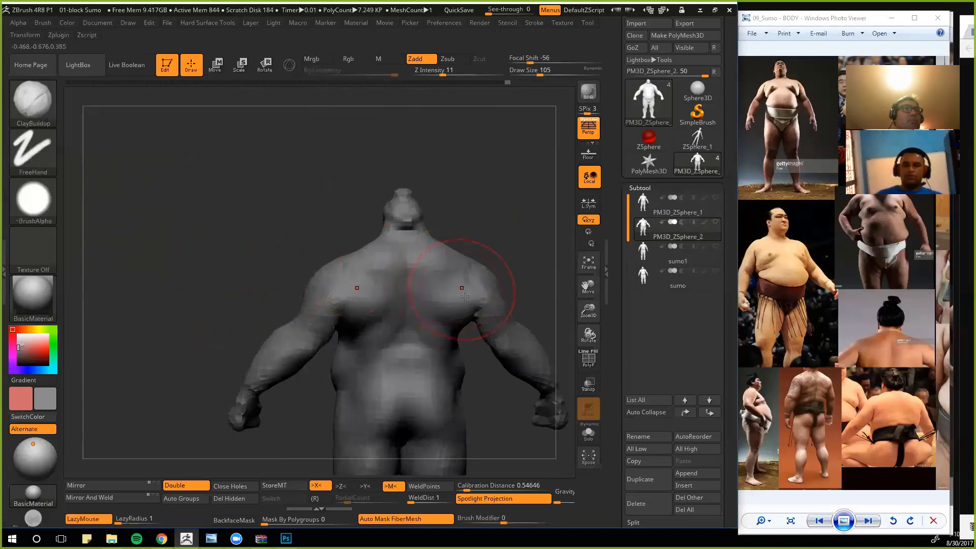
pyautogui.moveTo(486, 287); pyautogui.dragTo(420, 272)
pyautogui.moveTo(311, 279); pyautogui.dragTo(254, 305)
pyautogui.moveTo(158, 300); pyautogui.dragTo(266, 307)
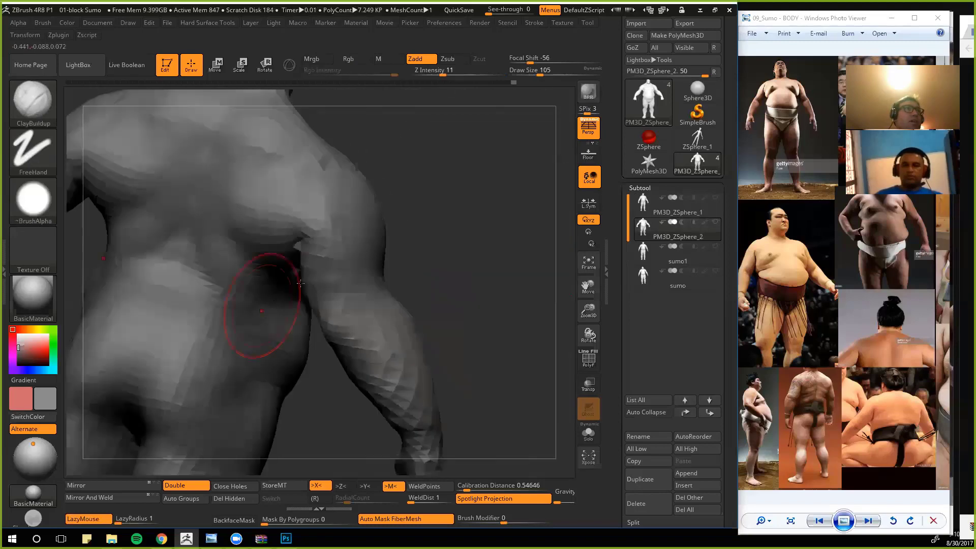
# Step: Reshape the inner edge of the forearm just below the elbow from behind with the Move brush
pyautogui.moveTo(491, 329); pyautogui.dragTo(479, 329)
pyautogui.press('b')
pyautogui.press('m')
pyautogui.press('v')
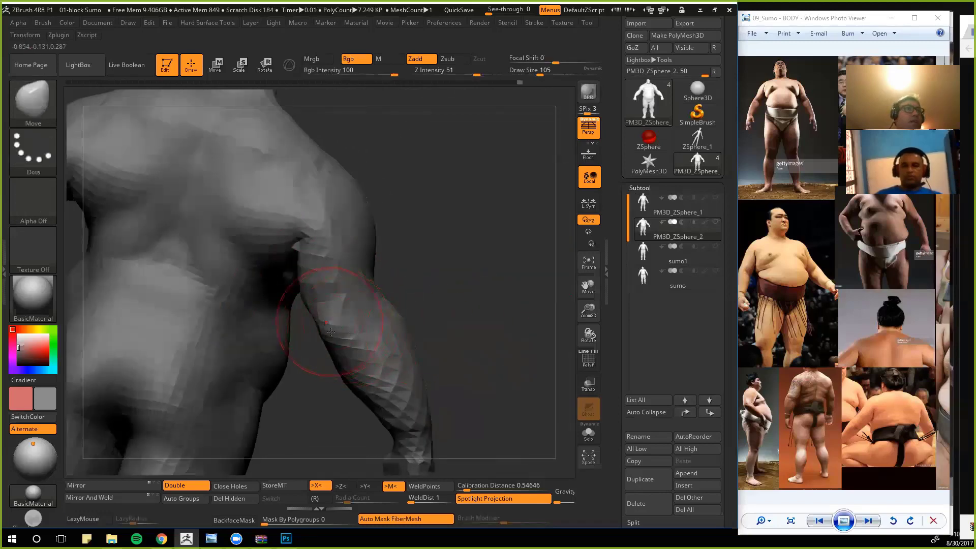
pyautogui.moveTo(331, 330); pyautogui.dragTo(344, 336)
pyautogui.moveTo(468, 333)
pyautogui.mouseDown()
pyautogui.moveTo(373, 337)
pyautogui.moveTo(211, 280)
pyautogui.moveTo(167, 277)
pyautogui.moveTo(139, 244)
pyautogui.moveTo(155, 255)
pyautogui.mouseUp()
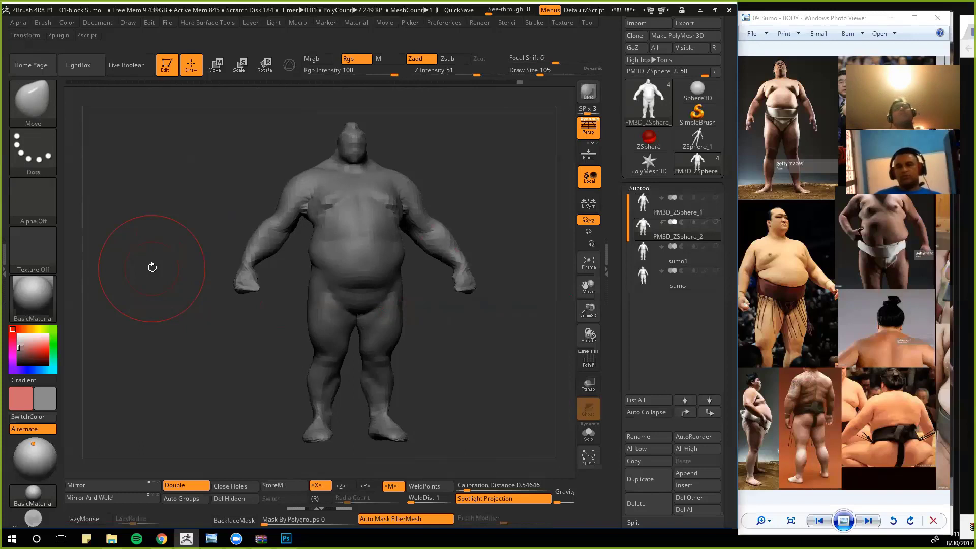
pyautogui.moveTo(185, 151); pyautogui.dragTo(180, 153)
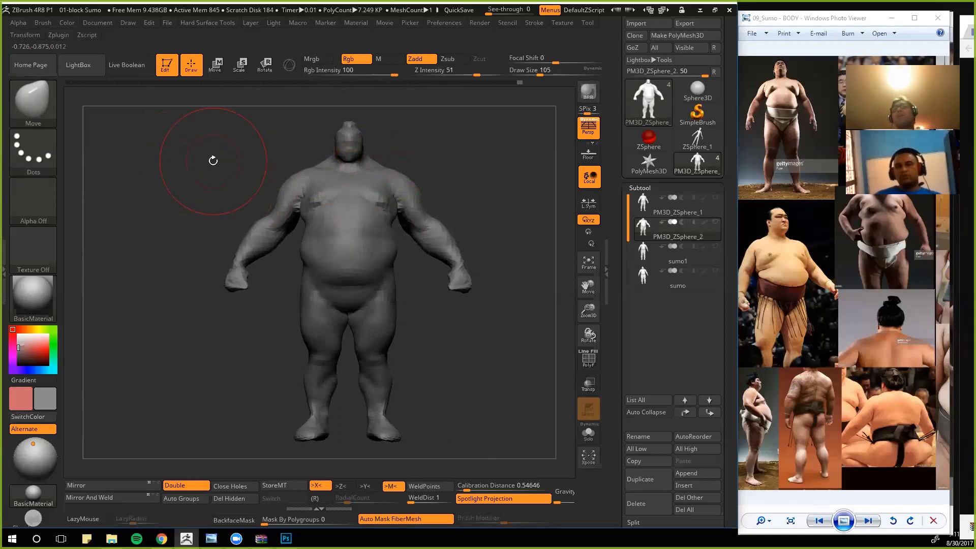
# Step: Browse the project, tool and recent files in LightBox for a comparable body model
pyautogui.click(78, 64)
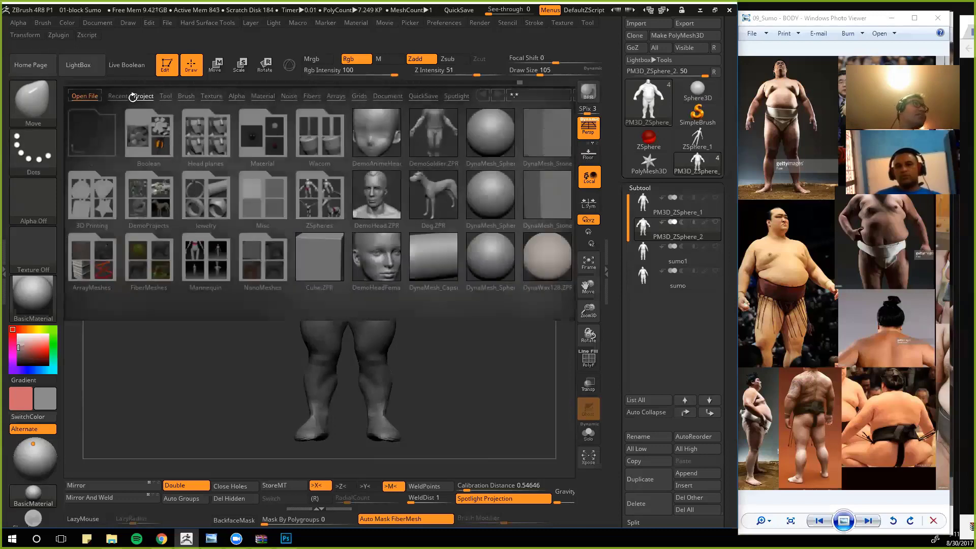
pyautogui.click(165, 96)
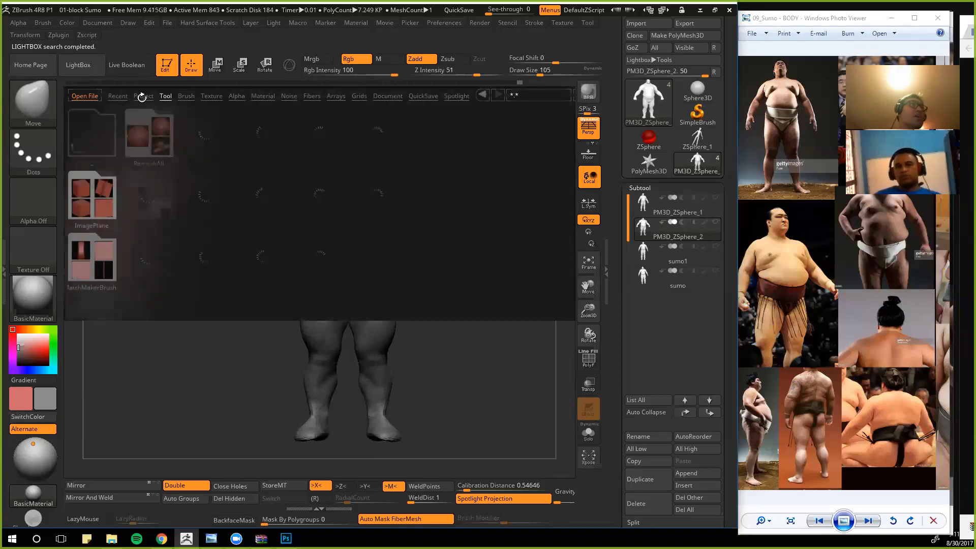
pyautogui.click(143, 96)
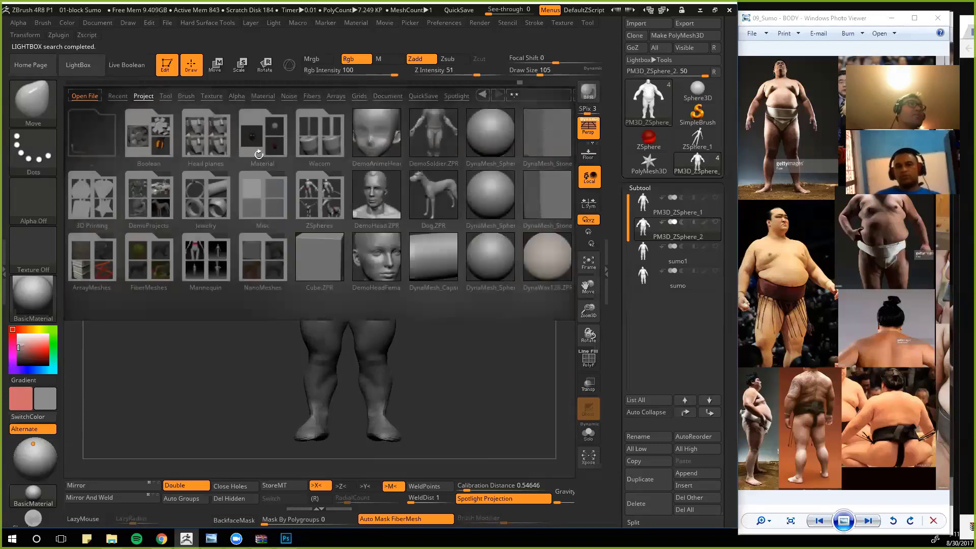
pyautogui.moveTo(200, 178); pyautogui.dragTo(97, 202)
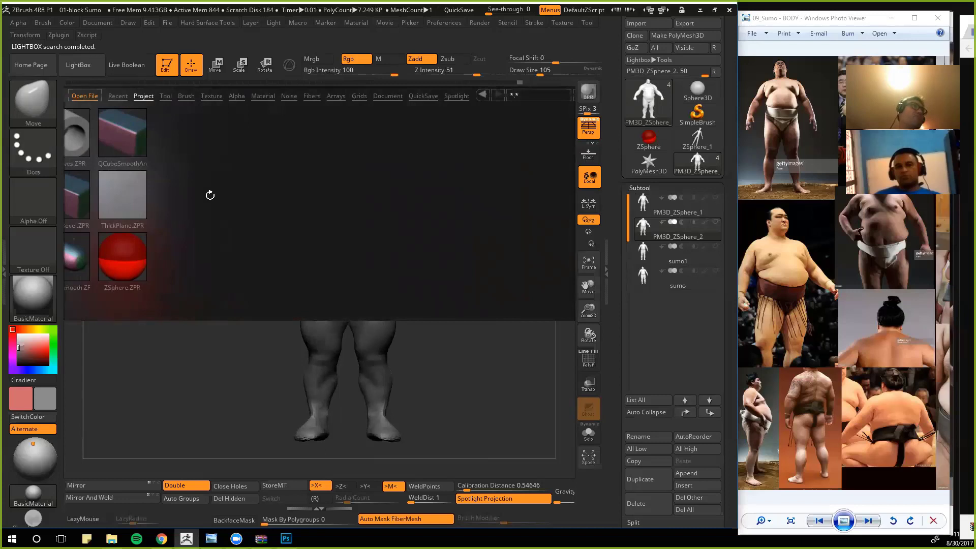
pyautogui.moveTo(210, 195); pyautogui.dragTo(346, 187)
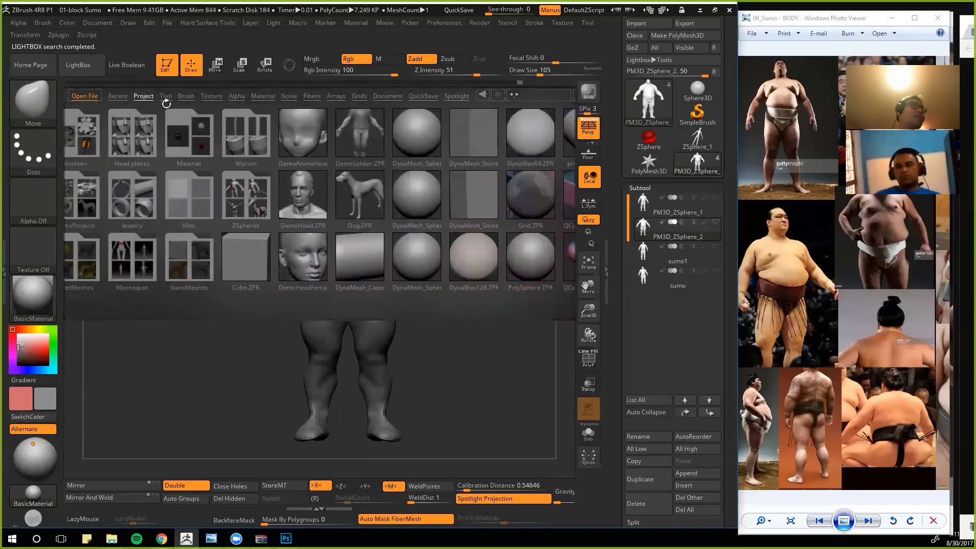
pyautogui.click(165, 99)
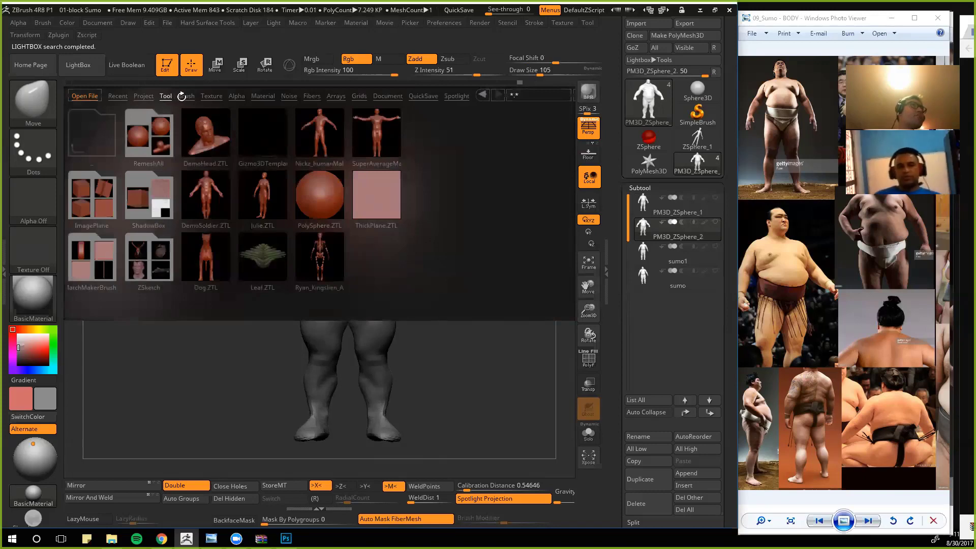
pyautogui.click(117, 99)
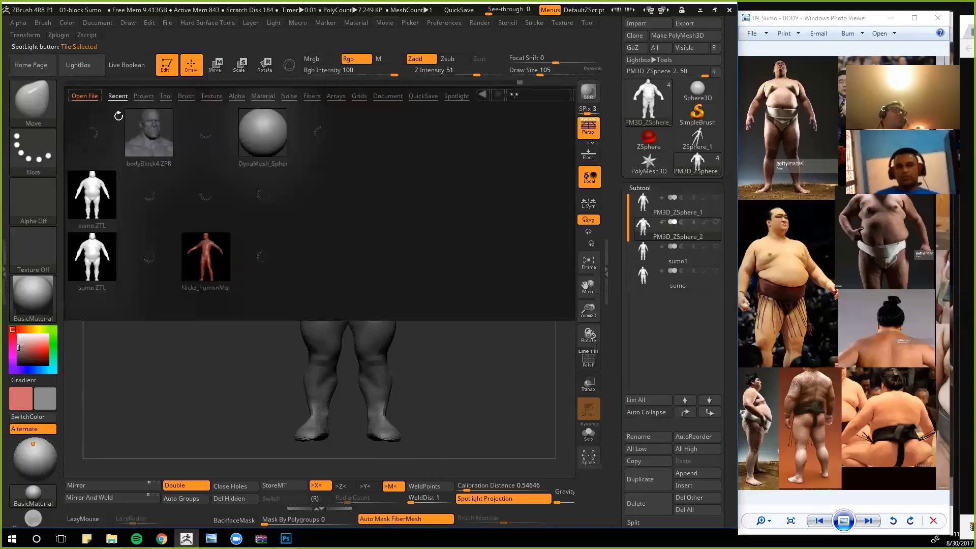
pyautogui.click(139, 96)
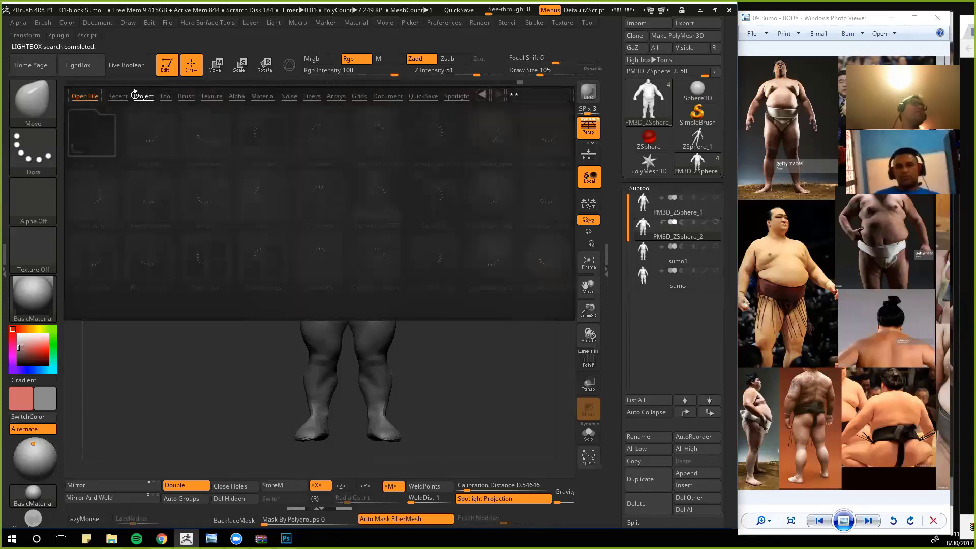
pyautogui.click(120, 96)
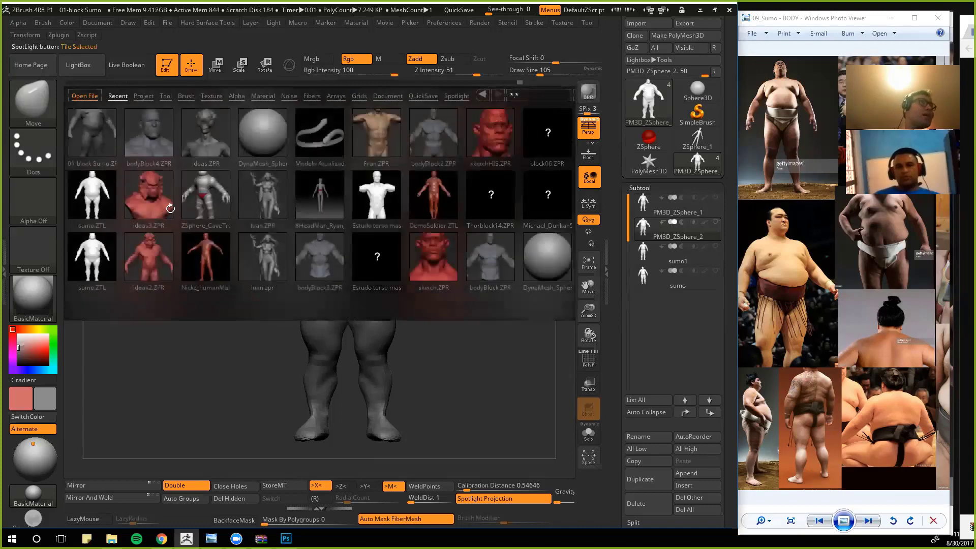
pyautogui.click(144, 96)
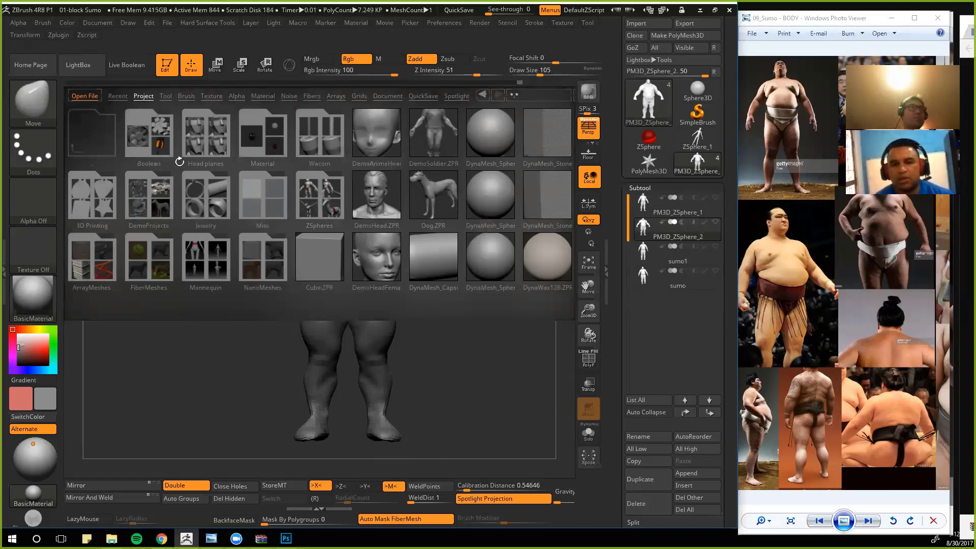
pyautogui.click(79, 66)
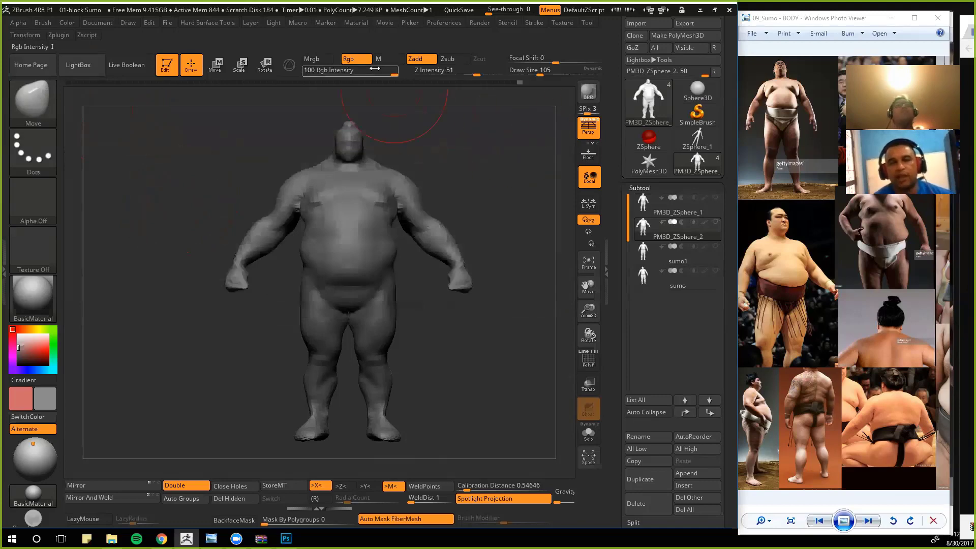
# Step: Look through the DemoProjects folder in LightBox and inspect the Earthquake project's entry without loading it
pyautogui.moveTo(197, 155); pyautogui.dragTo(278, 182)
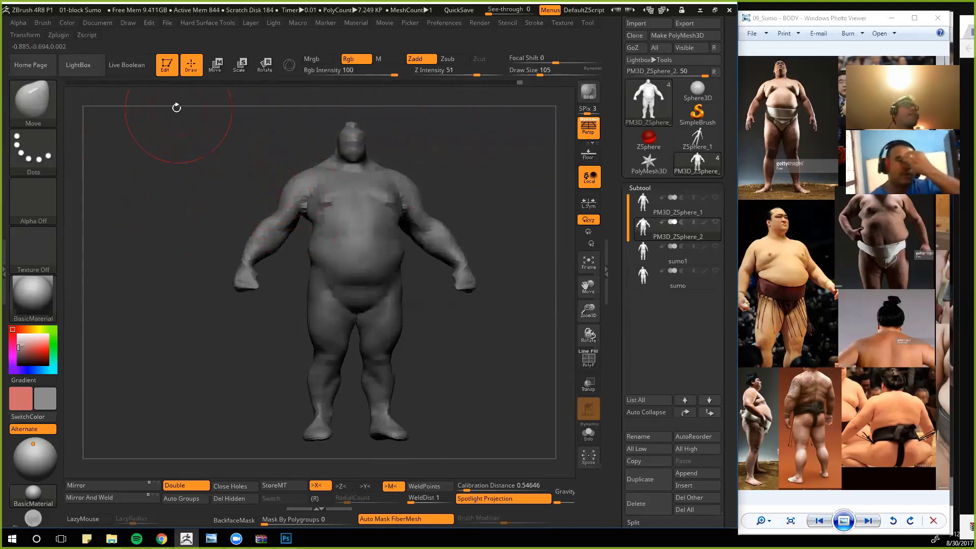
pyautogui.click(78, 65)
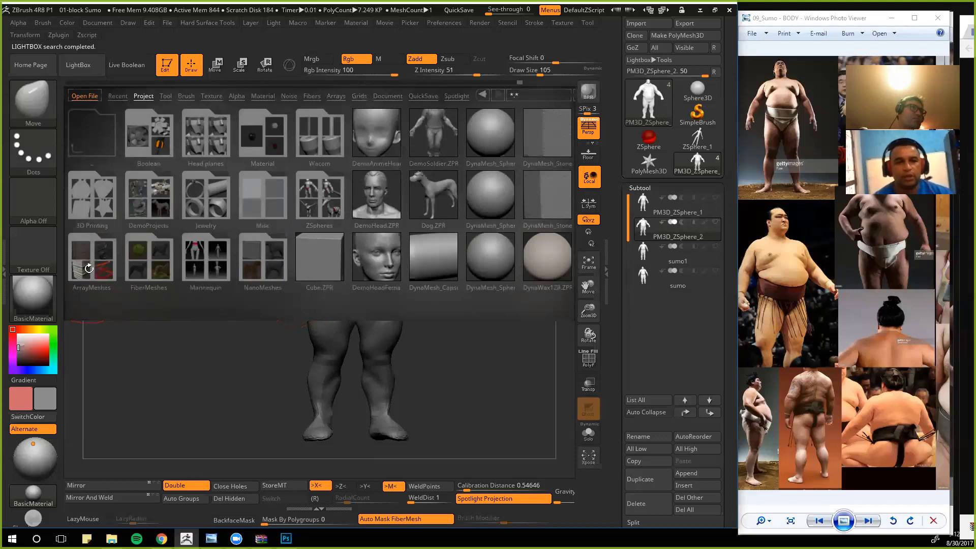
pyautogui.doubleClick(151, 196)
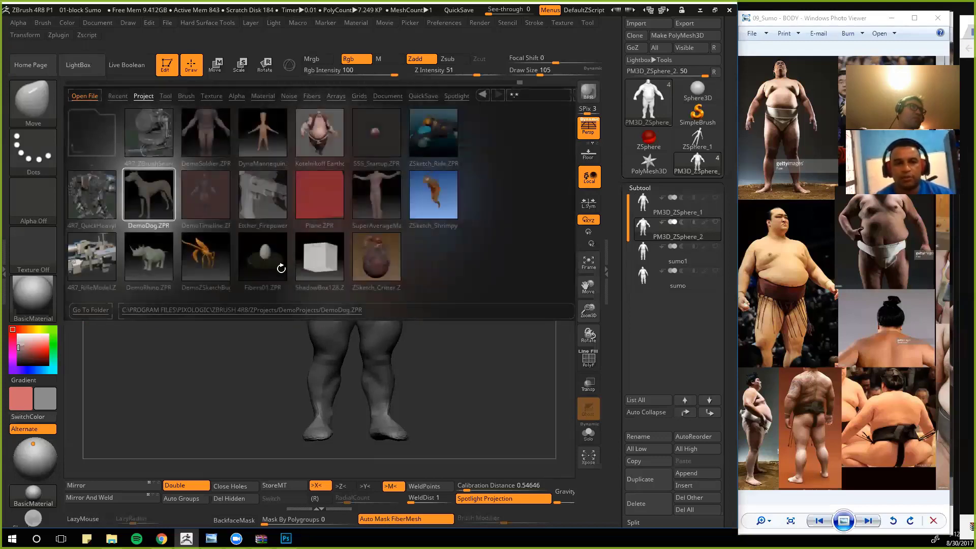
pyautogui.click(328, 150)
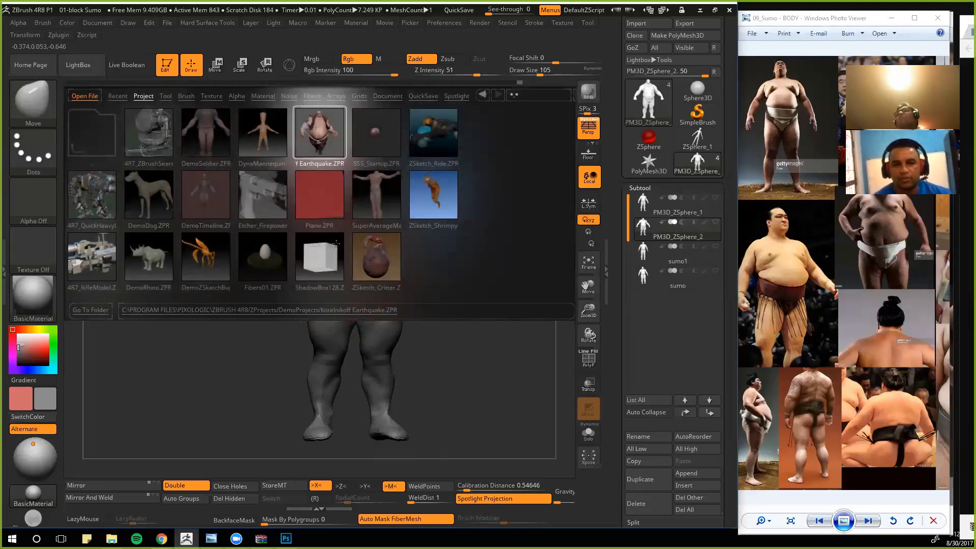
pyautogui.click(89, 68)
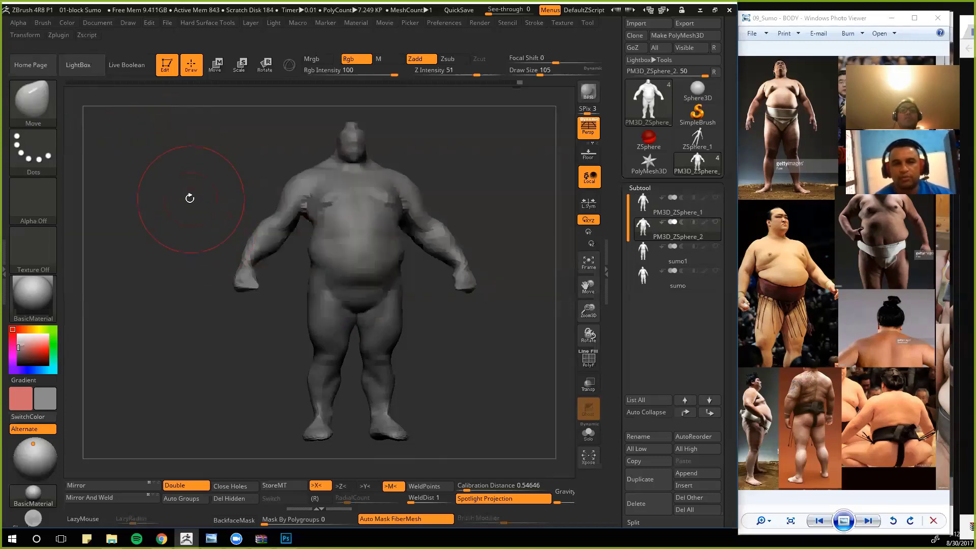
pyautogui.moveTo(190, 199); pyautogui.dragTo(196, 193)
# Step: Mask the body except for the arms and rotate the arms at the shoulders with the Transpose line
pyautogui.keyDown('alt'); pyautogui.moveTo(142, 213); pyautogui.dragTo(174, 194); pyautogui.keyUp('alt')
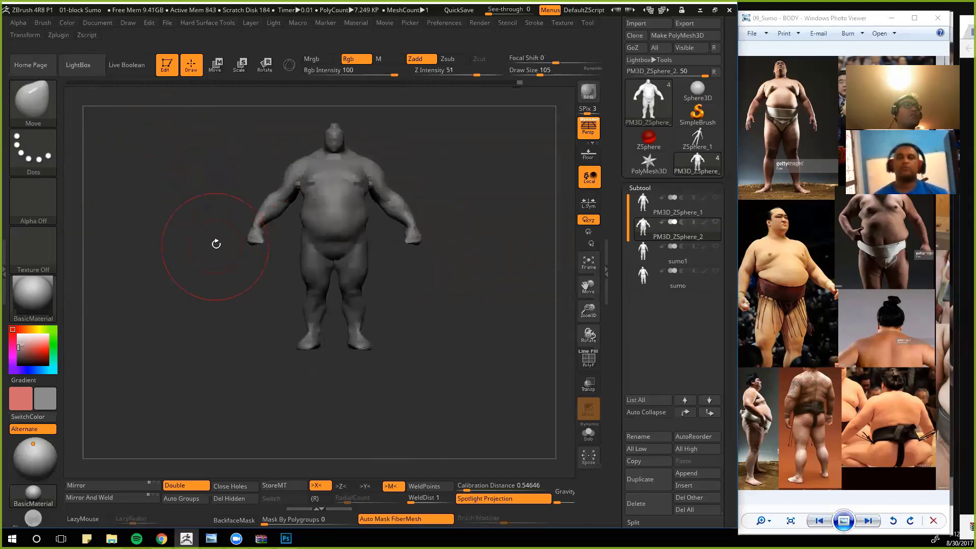
pyautogui.moveTo(198, 257)
pyautogui.keyDown('ctrl'); pyautogui.mouseDown()
pyautogui.moveTo(280, 253)
pyautogui.moveTo(293, 151)
pyautogui.moveTo(265, 201)
pyautogui.moveTo(294, 128)
pyautogui.mouseUp(); pyautogui.keyUp('ctrl')
pyautogui.keyDown('ctrl'); pyautogui.click(222, 81); pyautogui.keyUp('ctrl')
pyautogui.press('r')
pyautogui.keyDown('shift'); pyautogui.moveTo(198, 152); pyautogui.dragTo(198, 185); pyautogui.keyUp('shift')
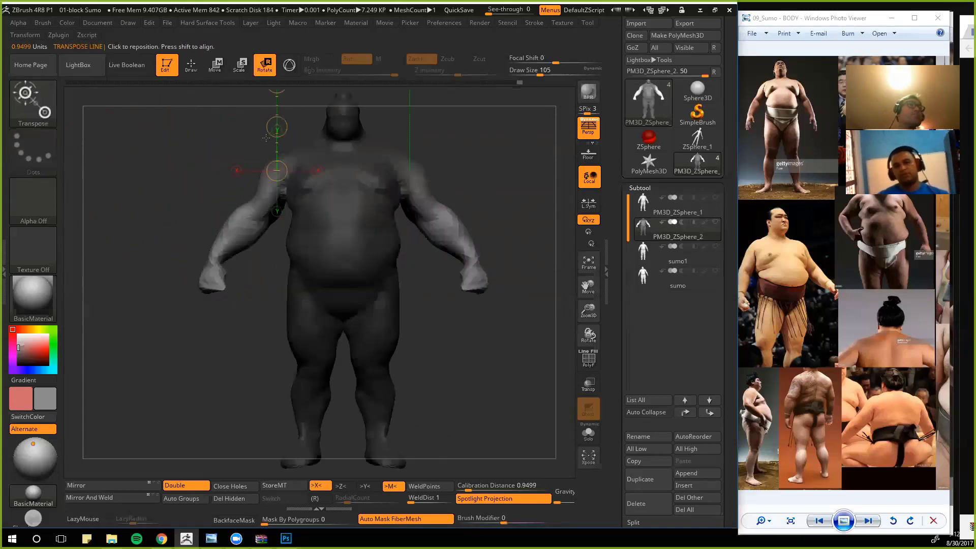
pyautogui.moveTo(276, 126); pyautogui.dragTo(285, 126)
# Step: Scale up the unmasked arms from the shoulders and shift them slightly toward the torso
pyautogui.keyDown('alt'); pyautogui.moveTo(207, 153); pyautogui.dragTo(235, 86); pyautogui.keyUp('alt')
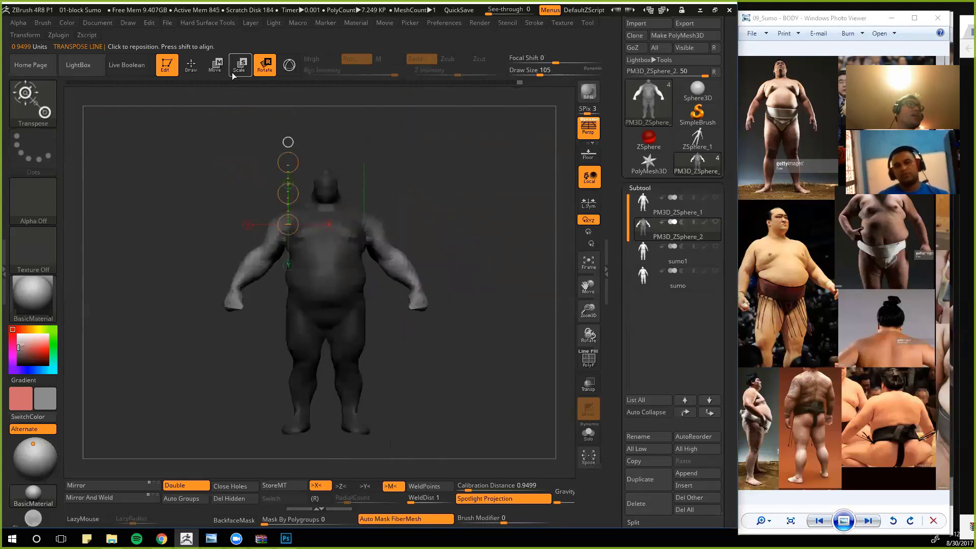
pyautogui.click(240, 64)
pyautogui.moveTo(288, 162); pyautogui.dragTo(288, 142)
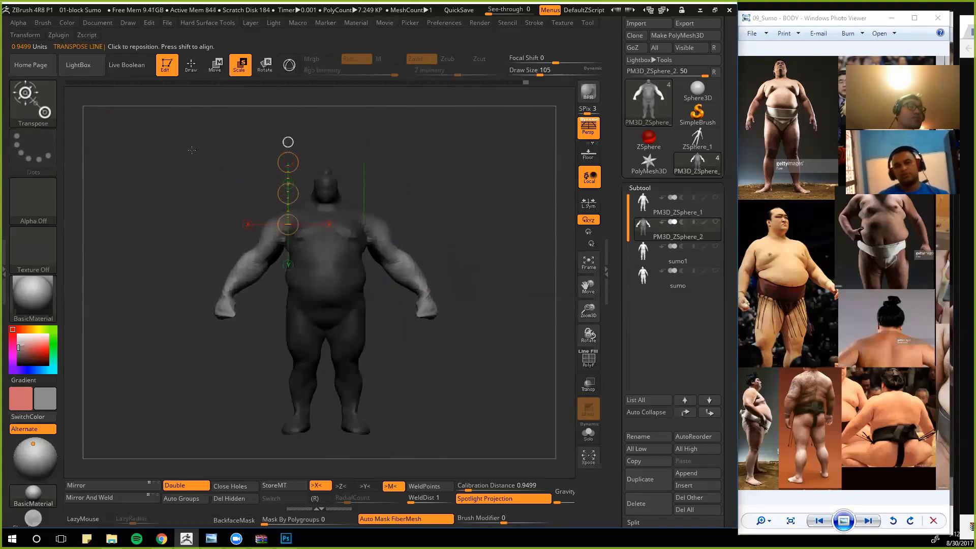
pyautogui.click(247, 224)
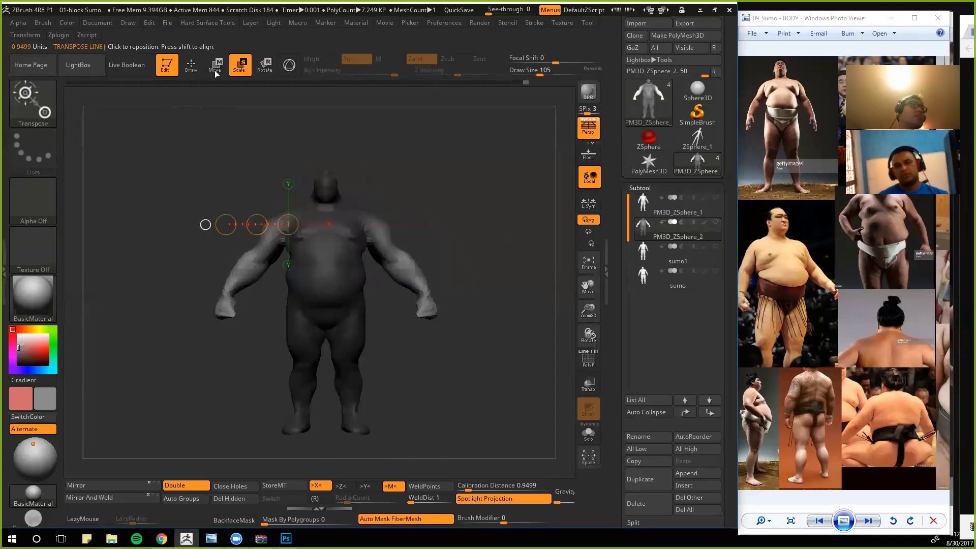
pyautogui.press('w')
pyautogui.moveTo(258, 227); pyautogui.dragTo(263, 227)
# Step: Reshape the wrist and hand with the Move brush so that the hand extends downward
pyautogui.press('q')
pyautogui.keyDown('alt'); pyautogui.moveTo(114, 225); pyautogui.dragTo(168, 260); pyautogui.keyUp('alt')
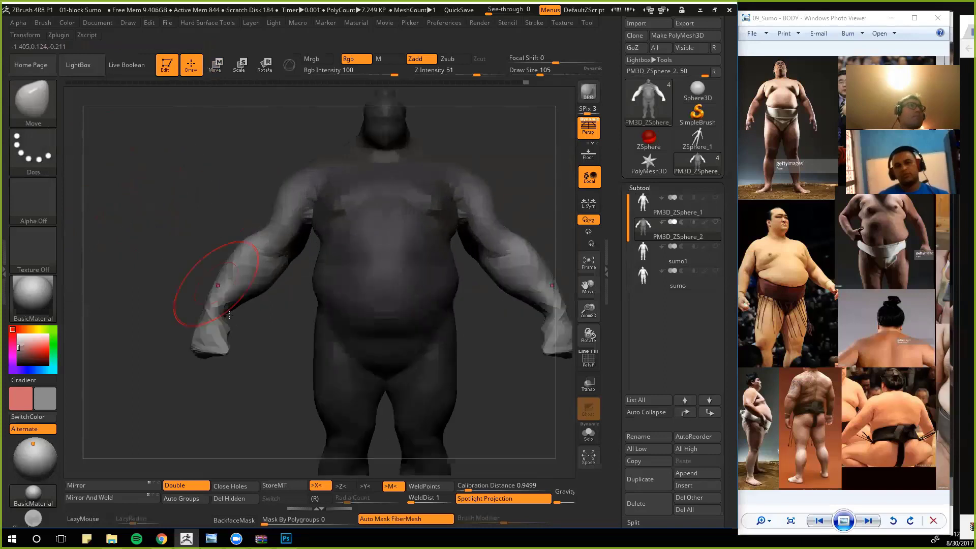
pyautogui.moveTo(215, 310); pyautogui.dragTo(187, 337)
pyautogui.keyDown('alt'); pyautogui.moveTo(157, 300); pyautogui.dragTo(218, 222); pyautogui.keyUp('alt')
pyautogui.hotkey('ctrl', 'z')
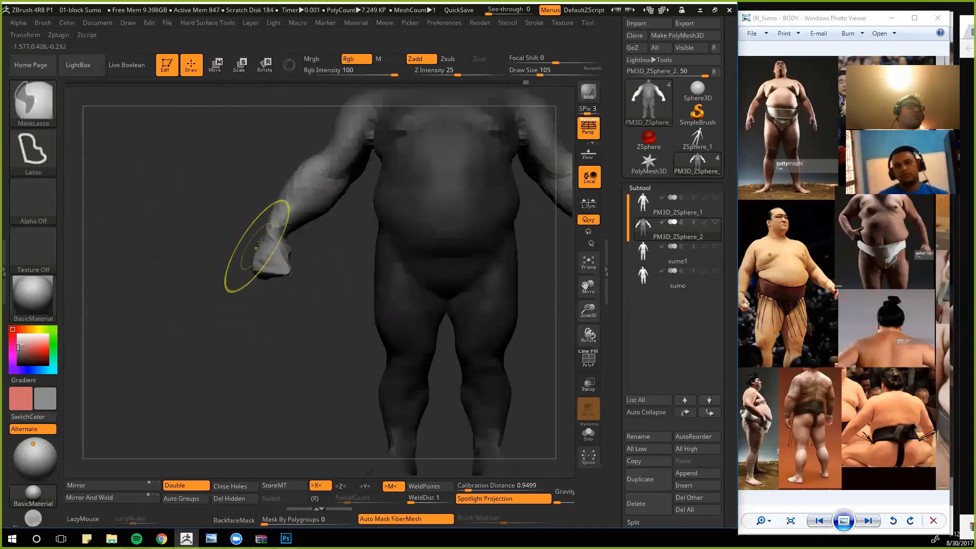
pyautogui.moveTo(264, 246)
pyautogui.mouseDown()
pyautogui.moveTo(255, 265)
pyautogui.moveTo(267, 292)
pyautogui.mouseUp()
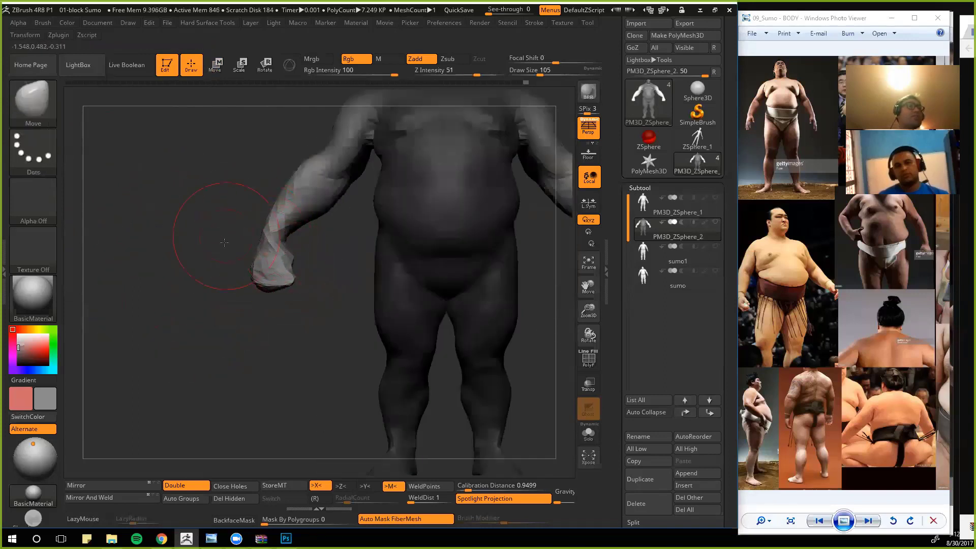
pyautogui.keyDown('alt'); pyautogui.moveTo(224, 242); pyautogui.dragTo(219, 283); pyautogui.keyUp('alt')
pyautogui.moveTo(261, 244)
pyautogui.mouseDown()
pyautogui.moveTo(288, 242)
pyautogui.moveTo(253, 234)
pyautogui.mouseUp()
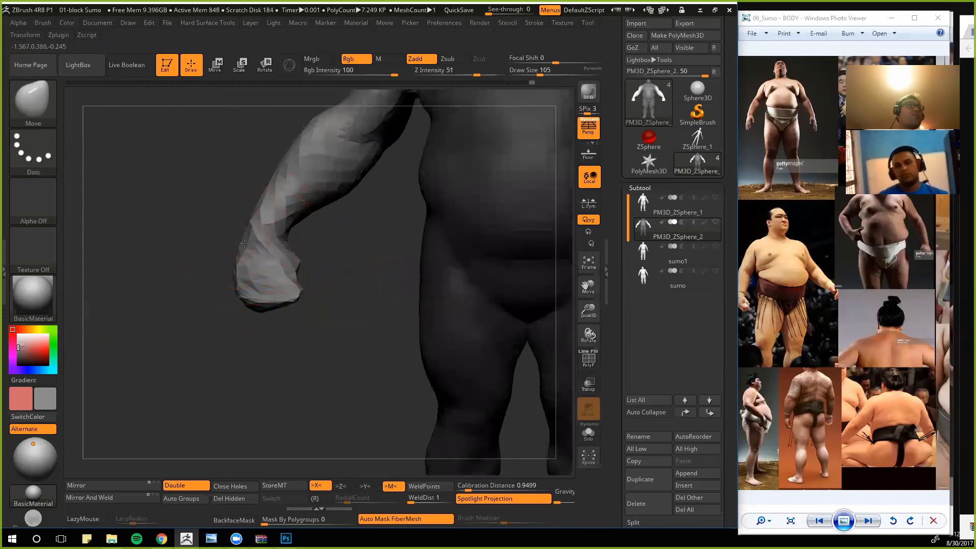
pyautogui.moveTo(245, 294)
pyautogui.mouseDown()
pyautogui.moveTo(242, 305)
pyautogui.moveTo(289, 313)
pyautogui.mouseUp()
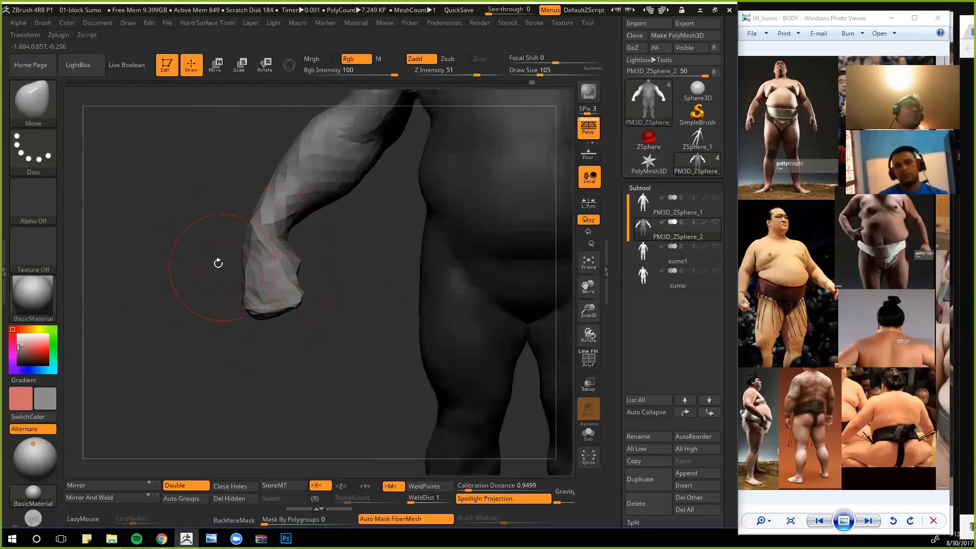
# Step: Mask everything except the hands, rotate them at the wrists with the Transpose line, and clear the mask
pyautogui.moveTo(218, 262)
pyautogui.keyDown('alt'); pyautogui.mouseDown()
pyautogui.moveTo(283, 317)
pyautogui.moveTo(207, 222)
pyautogui.moveTo(282, 305)
pyautogui.mouseUp(); pyautogui.keyUp('alt')
pyautogui.moveTo(282, 313)
pyautogui.keyDown('ctrl'); pyautogui.mouseDown()
pyautogui.moveTo(457, 247)
pyautogui.moveTo(407, 246)
pyautogui.mouseUp(); pyautogui.keyUp('ctrl')
pyautogui.moveTo(198, 254); pyautogui.dragTo(122, 264)
pyautogui.moveTo(223, 290)
pyautogui.keyDown('ctrl'); pyautogui.mouseDown()
pyautogui.moveTo(249, 301)
pyautogui.moveTo(359, 278)
pyautogui.moveTo(267, 285)
pyautogui.mouseUp(); pyautogui.keyUp('ctrl')
pyautogui.keyDown('ctrl'); pyautogui.click(254, 267); pyautogui.keyUp('ctrl')
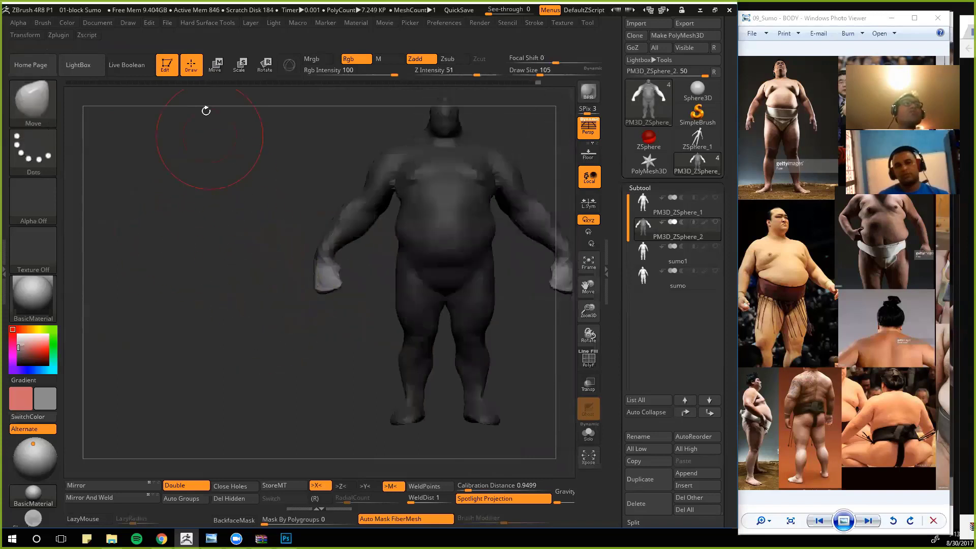
pyautogui.click(264, 67)
pyautogui.keyDown('shift'); pyautogui.moveTo(325, 264); pyautogui.dragTo(320, 218); pyautogui.keyUp('shift')
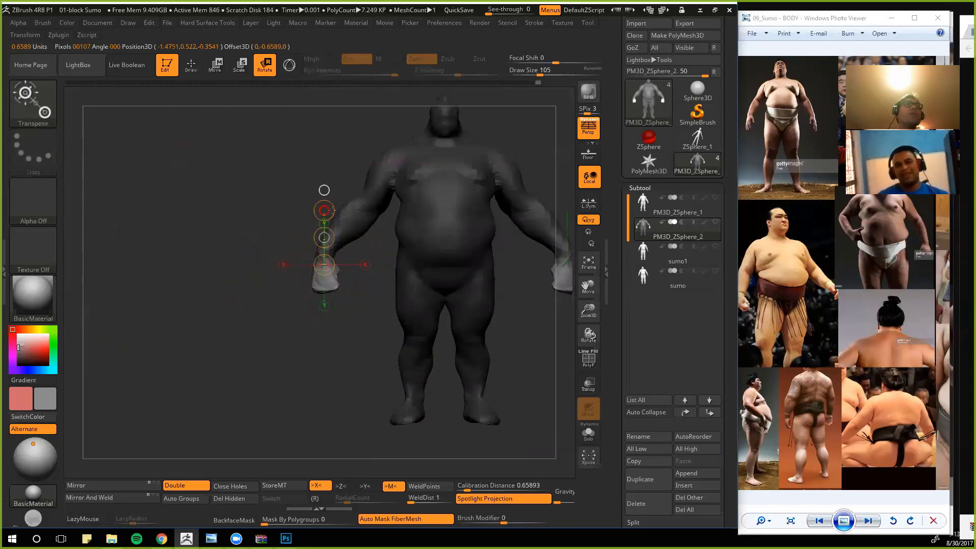
pyautogui.moveTo(214, 216)
pyautogui.keyDown('ctrl'); pyautogui.mouseDown()
pyautogui.moveTo(229, 257)
pyautogui.moveTo(286, 250)
pyautogui.mouseUp(); pyautogui.keyUp('ctrl')
pyautogui.press('q')
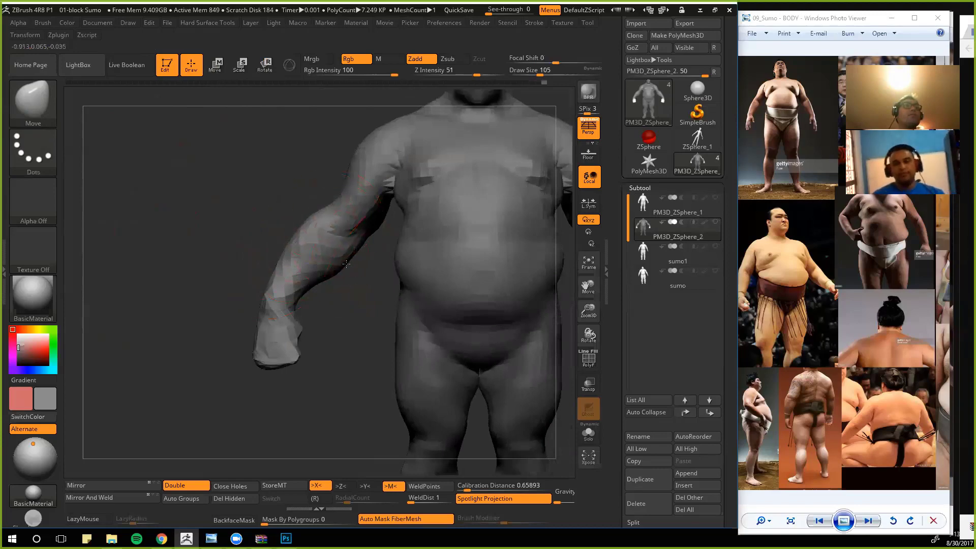
pyautogui.moveTo(173, 244); pyautogui.dragTo(356, 233)
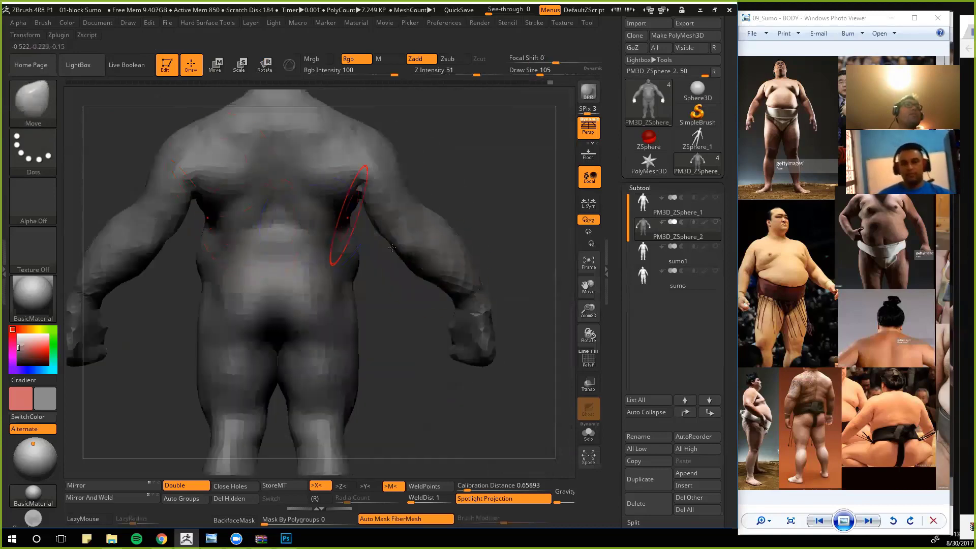
# Step: Mask the arms and shoulders of the figure, leaving the back and flanks free for editing
pyautogui.moveTo(484, 140)
pyautogui.keyDown('ctrl'); pyautogui.mouseDown()
pyautogui.moveTo(447, 263)
pyautogui.moveTo(366, 179)
pyautogui.moveTo(375, 169)
pyautogui.mouseUp(); pyautogui.keyUp('ctrl')
pyautogui.keyDown('ctrl'); pyautogui.moveTo(380, 242); pyautogui.dragTo(407, 350); pyautogui.keyUp('ctrl')
pyautogui.moveTo(383, 331); pyautogui.dragTo(405, 316)
pyautogui.moveTo(356, 256)
pyautogui.keyDown('ctrl'); pyautogui.mouseDown()
pyautogui.moveTo(348, 216)
pyautogui.moveTo(213, 96)
pyautogui.moveTo(216, 203)
pyautogui.mouseUp(); pyautogui.keyUp('ctrl')
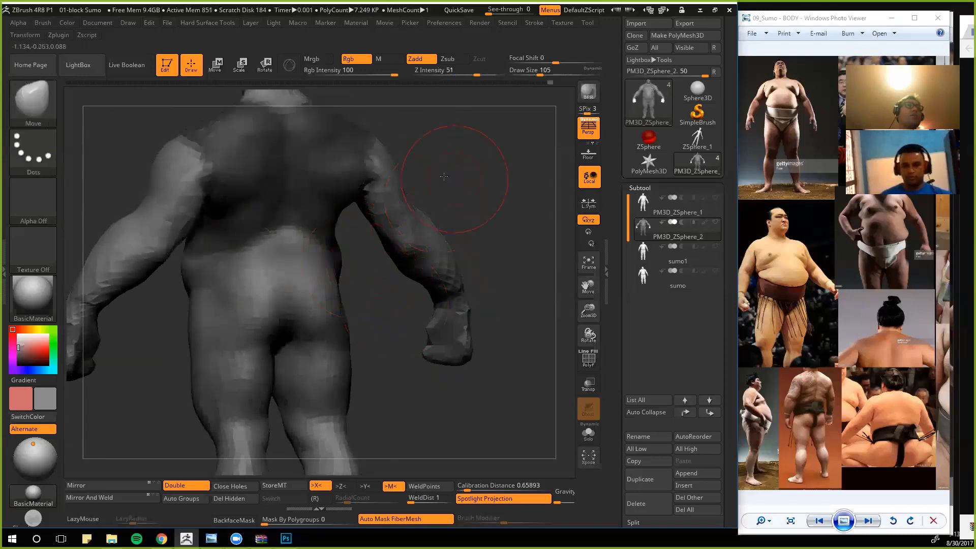
pyautogui.moveTo(468, 198); pyautogui.dragTo(448, 207)
pyautogui.moveTo(385, 344)
pyautogui.mouseDown()
pyautogui.moveTo(432, 224)
pyautogui.moveTo(416, 229)
pyautogui.mouseUp()
pyautogui.moveTo(357, 277)
pyautogui.keyDown('ctrl'); pyautogui.keyDown('alt'); pyautogui.mouseDown()
pyautogui.moveTo(350, 231)
pyautogui.moveTo(356, 394)
pyautogui.mouseUp(); pyautogui.keyUp('alt'); pyautogui.keyUp('ctrl')
pyautogui.moveTo(352, 258)
pyautogui.keyDown('ctrl'); pyautogui.keyDown('alt'); pyautogui.mouseDown()
pyautogui.moveTo(311, 436)
pyautogui.moveTo(369, 328)
pyautogui.moveTo(402, 325)
pyautogui.mouseUp(); pyautogui.keyUp('alt'); pyautogui.keyUp('ctrl')
# Step: Pull the side of the back below the armpit outward with the Move brush
pyautogui.moveTo(342, 225)
pyautogui.mouseDown()
pyautogui.moveTo(395, 307)
pyautogui.moveTo(336, 220)
pyautogui.moveTo(360, 245)
pyautogui.mouseUp()
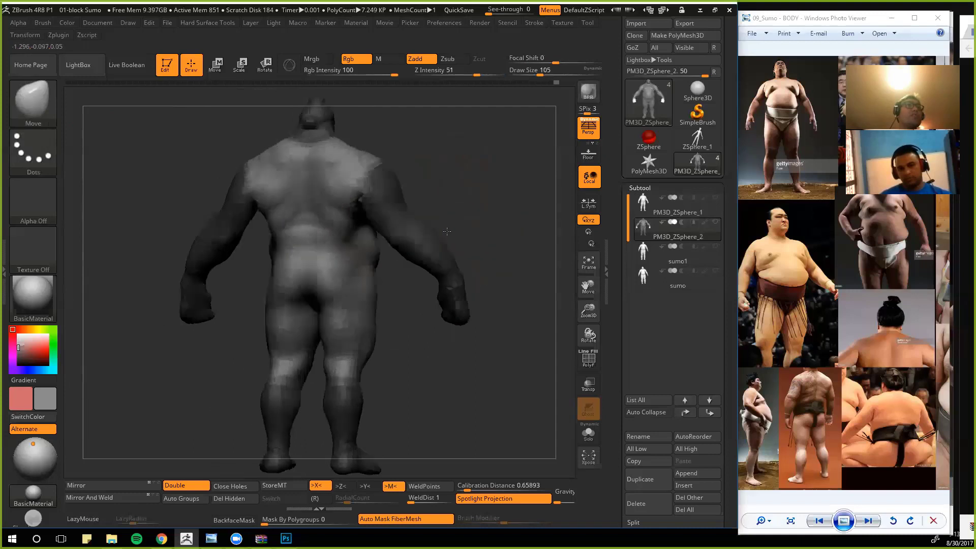
pyautogui.keyDown('shift'); pyautogui.moveTo(495, 247); pyautogui.dragTo(232, 221); pyautogui.keyUp('shift')
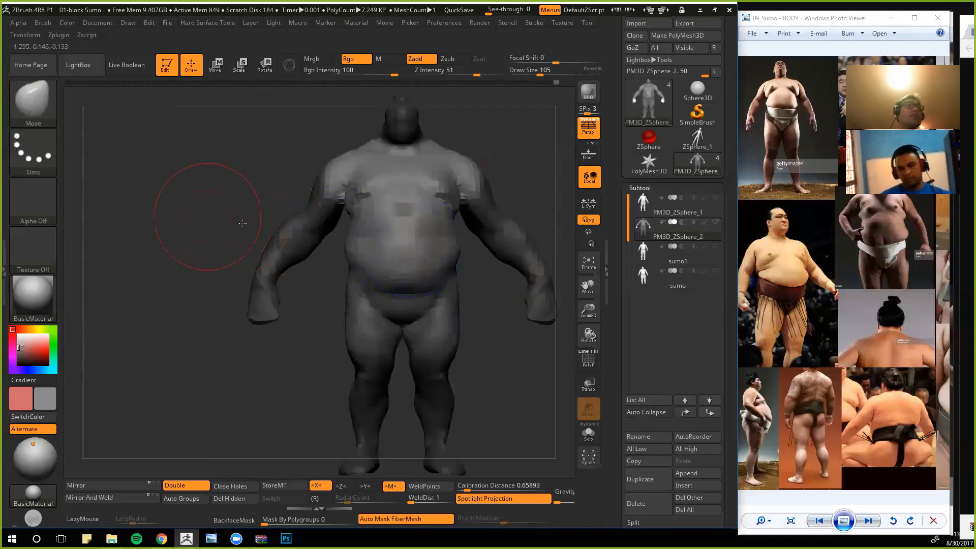
pyautogui.moveTo(177, 180)
pyautogui.mouseDown()
pyautogui.moveTo(131, 150)
pyautogui.moveTo(211, 157)
pyautogui.mouseUp()
# Step: Build up the flank below the armpit with the Clay brush and smooth its surface around the waist
pyautogui.press('b')
pyautogui.press('c')
pyautogui.press('l')
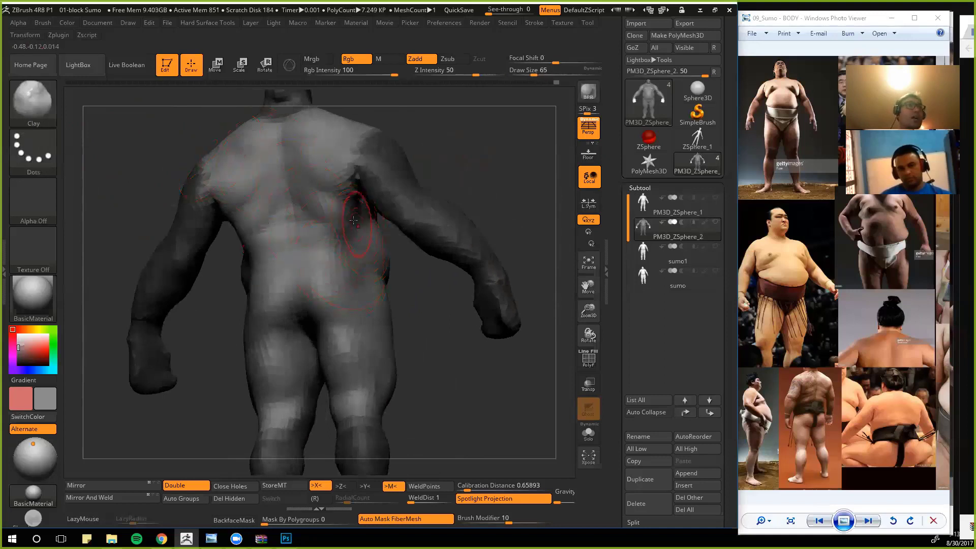
pyautogui.moveTo(379, 248)
pyautogui.keyDown('shift'); pyautogui.mouseDown()
pyautogui.moveTo(359, 200)
pyautogui.moveTo(374, 235)
pyautogui.mouseUp(); pyautogui.keyUp('shift')
pyautogui.moveTo(442, 313)
pyautogui.mouseDown()
pyautogui.moveTo(305, 292)
pyautogui.moveTo(442, 308)
pyautogui.mouseUp()
pyautogui.moveTo(357, 216)
pyautogui.mouseDown()
pyautogui.moveTo(371, 250)
pyautogui.moveTo(341, 241)
pyautogui.moveTo(350, 261)
pyautogui.mouseUp()
pyautogui.moveTo(390, 323)
pyautogui.keyDown('shift'); pyautogui.mouseDown()
pyautogui.moveTo(373, 303)
pyautogui.moveTo(373, 283)
pyautogui.mouseUp(); pyautogui.keyUp('shift')
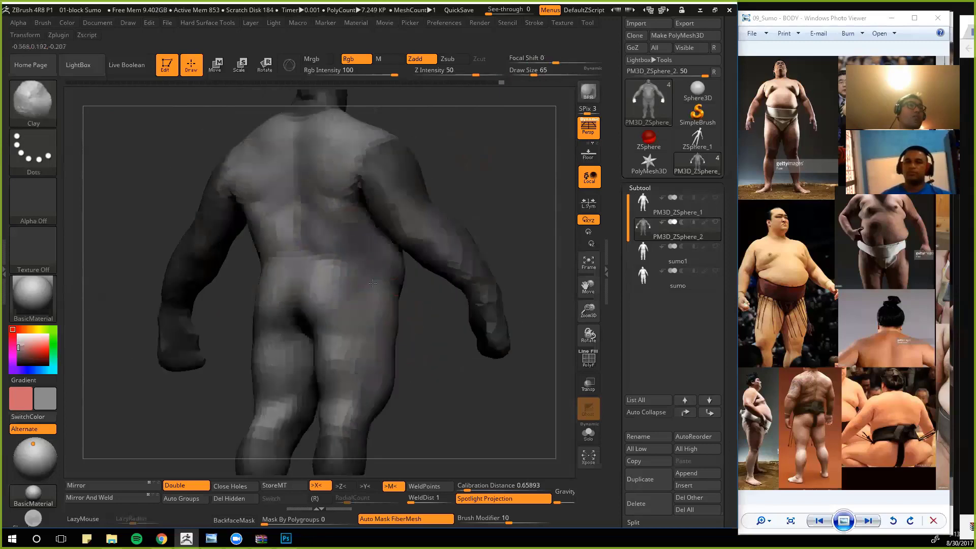
pyautogui.keyDown('shift'); pyautogui.moveTo(442, 318); pyautogui.dragTo(310, 293); pyautogui.keyUp('shift')
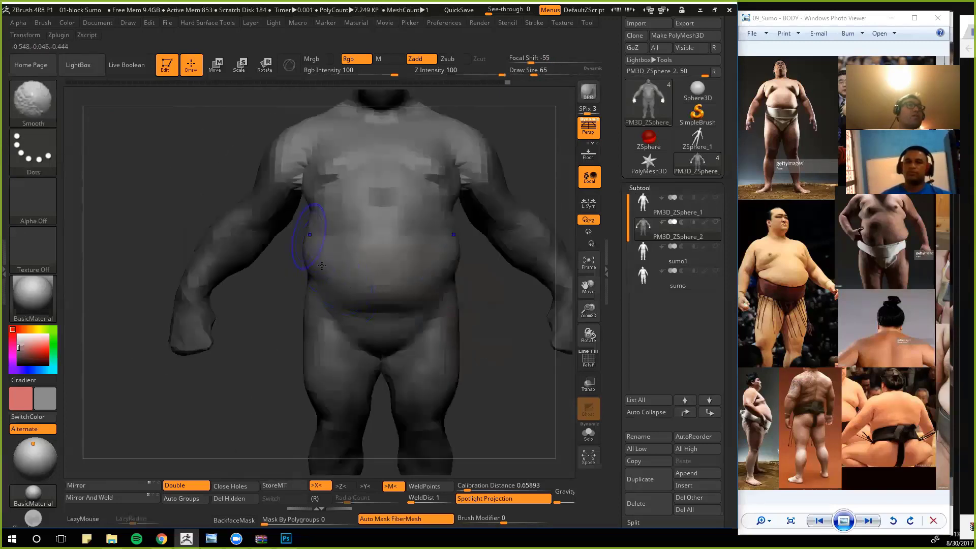
pyautogui.keyDown('alt'); pyautogui.moveTo(162, 201); pyautogui.dragTo(270, 198); pyautogui.keyUp('alt')
pyautogui.keyDown('alt'); pyautogui.moveTo(230, 240); pyautogui.dragTo(229, 264); pyautogui.keyUp('alt')
pyautogui.keyDown('shift'); pyautogui.moveTo(229, 264); pyautogui.dragTo(220, 253); pyautogui.keyUp('shift')
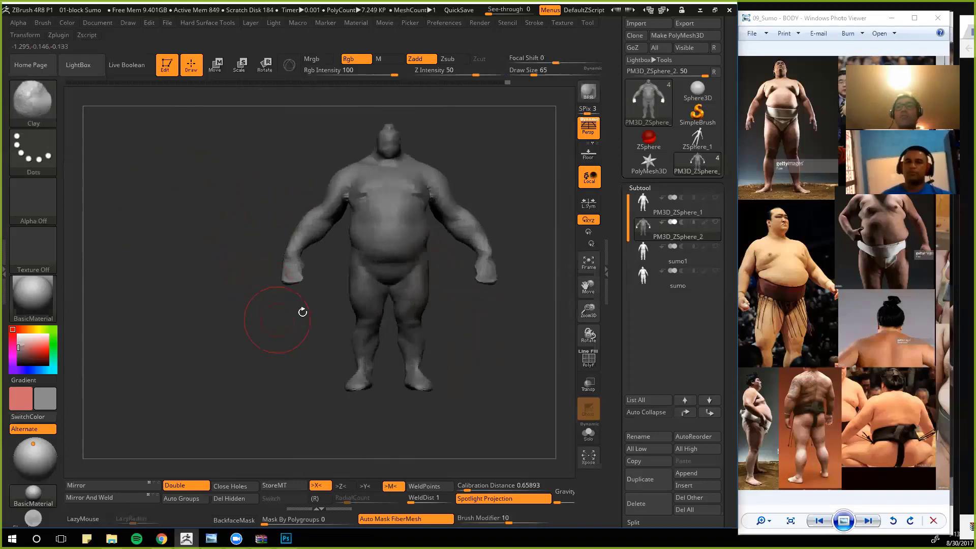
# Step: Reshape the inner contour of the knee and calf with the Move brush
pyautogui.press('b')
pyautogui.press('m')
pyautogui.press('v')
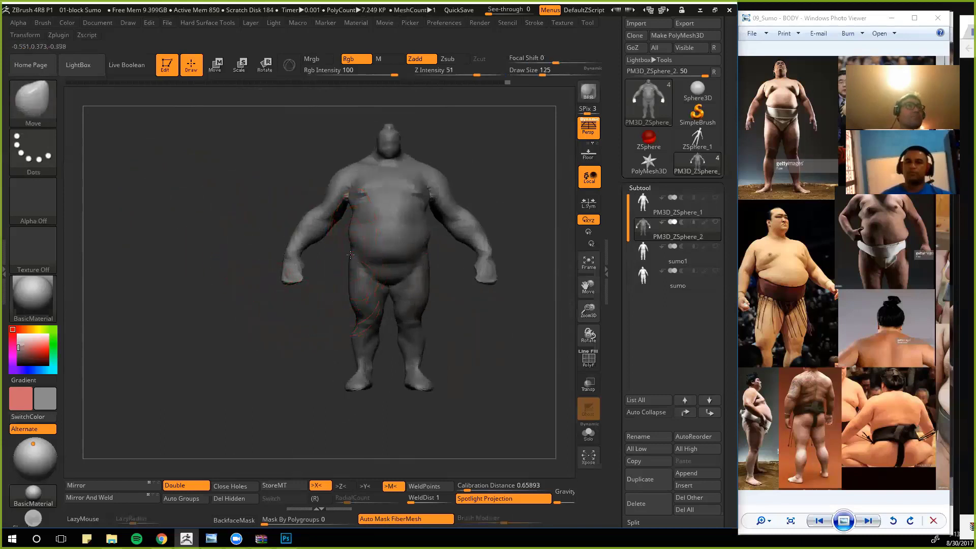
pyautogui.moveTo(325, 334)
pyautogui.keyDown('alt'); pyautogui.mouseDown()
pyautogui.moveTo(354, 342)
pyautogui.moveTo(305, 309)
pyautogui.moveTo(375, 313)
pyautogui.mouseUp(); pyautogui.keyUp('alt')
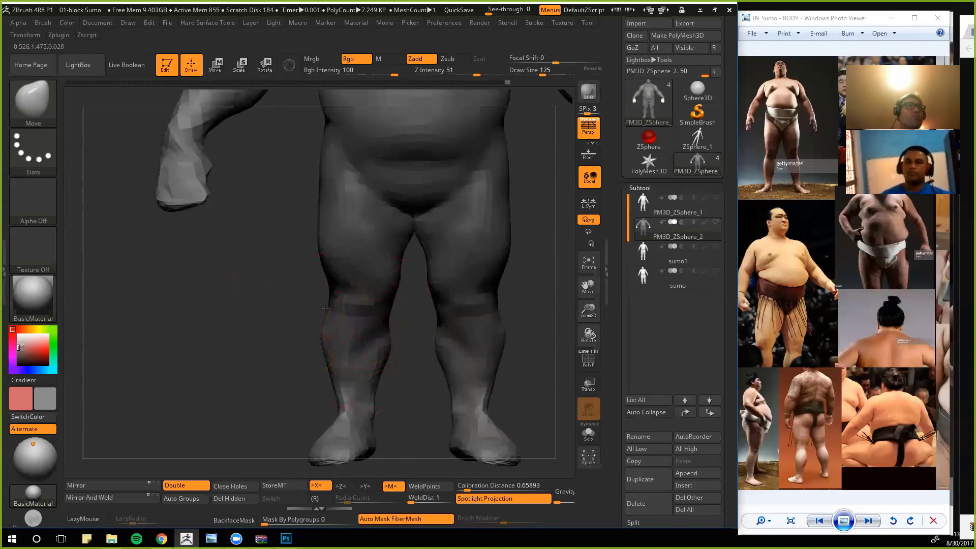
pyautogui.moveTo(407, 404)
pyautogui.keyDown('alt'); pyautogui.mouseDown()
pyautogui.moveTo(402, 333)
pyautogui.moveTo(410, 362)
pyautogui.moveTo(415, 294)
pyautogui.moveTo(398, 396)
pyautogui.moveTo(386, 250)
pyautogui.mouseUp(); pyautogui.keyUp('alt')
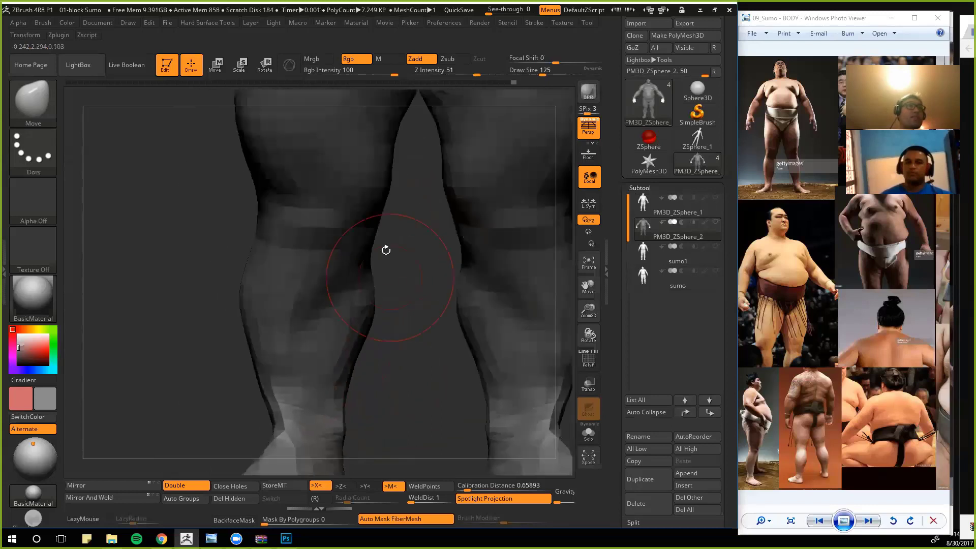
pyautogui.moveTo(394, 298); pyautogui.dragTo(382, 263)
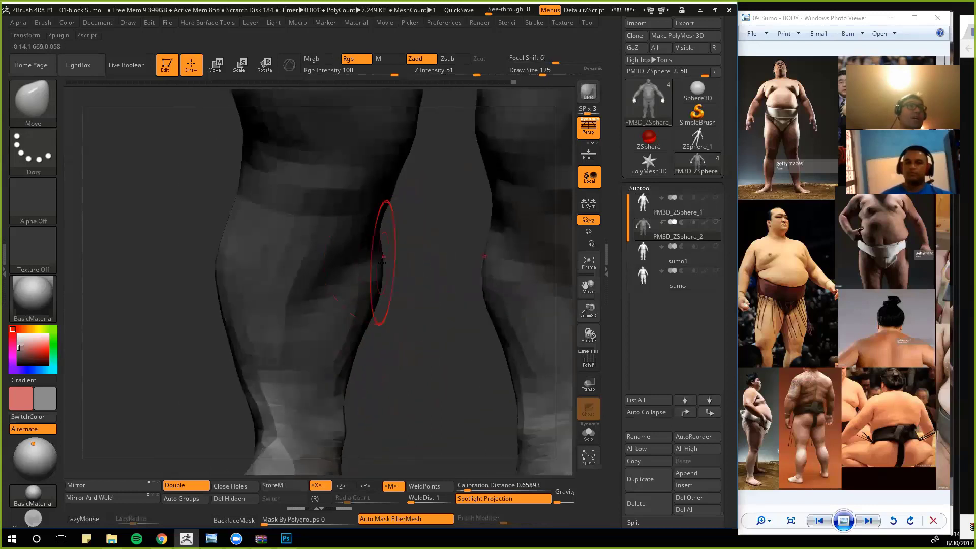
pyautogui.moveTo(395, 300)
pyautogui.mouseDown()
pyautogui.moveTo(383, 308)
pyautogui.moveTo(384, 279)
pyautogui.mouseUp()
pyautogui.moveTo(383, 317)
pyautogui.mouseDown()
pyautogui.moveTo(397, 264)
pyautogui.moveTo(266, 298)
pyautogui.moveTo(366, 374)
pyautogui.moveTo(367, 365)
pyautogui.mouseUp()
# Step: Refine the ankle where the lower leg meets the foot, using the Pinch brush
pyautogui.moveTo(239, 374)
pyautogui.mouseDown()
pyautogui.moveTo(196, 368)
pyautogui.moveTo(219, 325)
pyautogui.mouseUp()
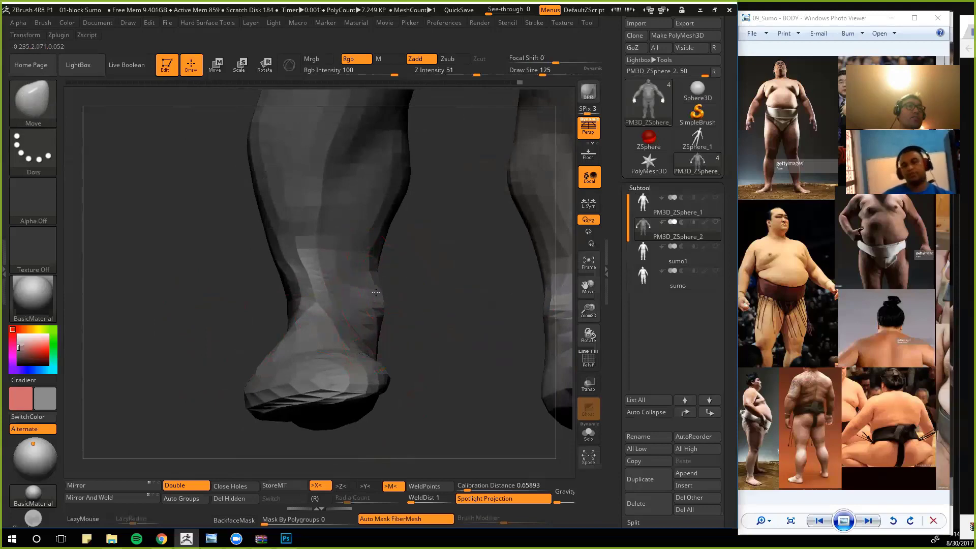
pyautogui.moveTo(213, 343); pyautogui.dragTo(372, 355)
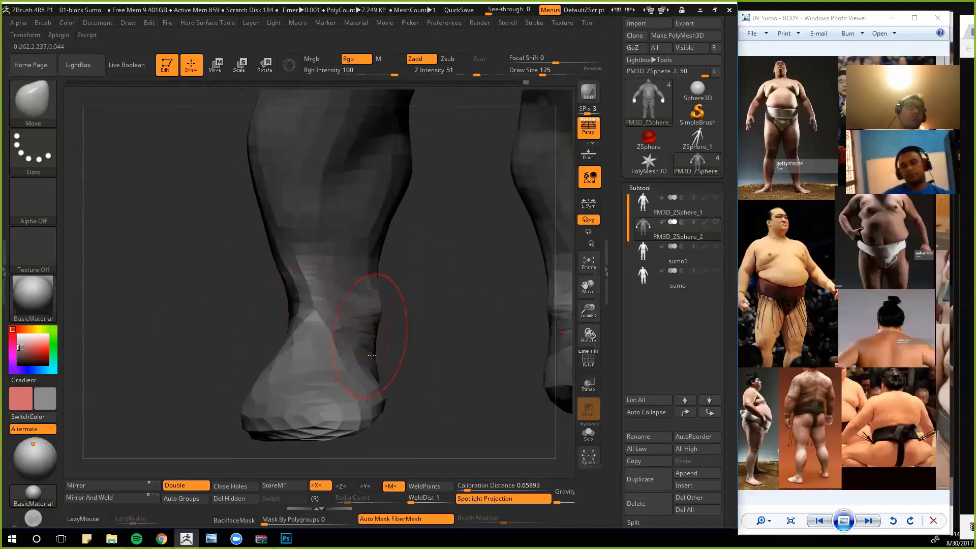
pyautogui.moveTo(205, 347)
pyautogui.mouseDown()
pyautogui.moveTo(218, 322)
pyautogui.moveTo(289, 299)
pyautogui.moveTo(312, 351)
pyautogui.mouseUp()
pyautogui.press('b')
pyautogui.press('p')
pyautogui.press('i')
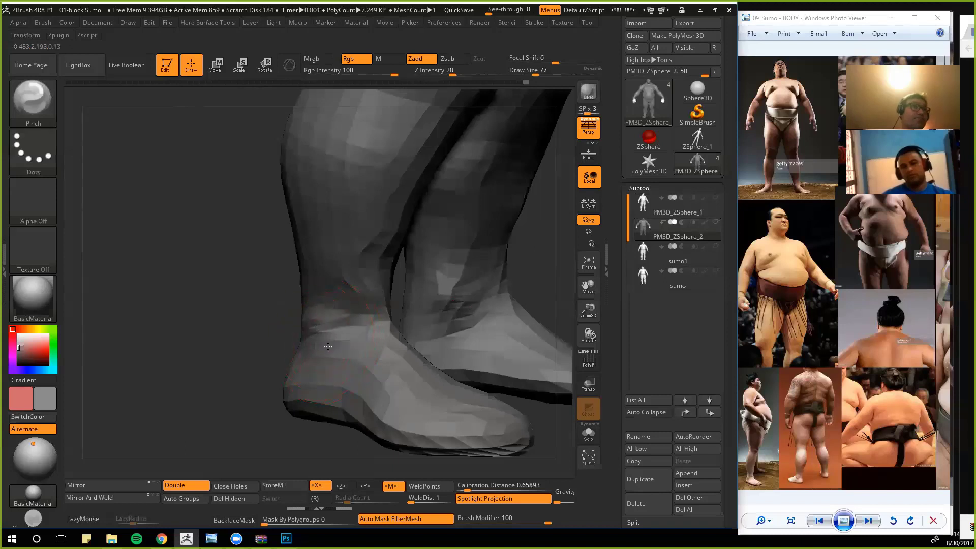
pyautogui.moveTo(260, 336); pyautogui.dragTo(299, 332)
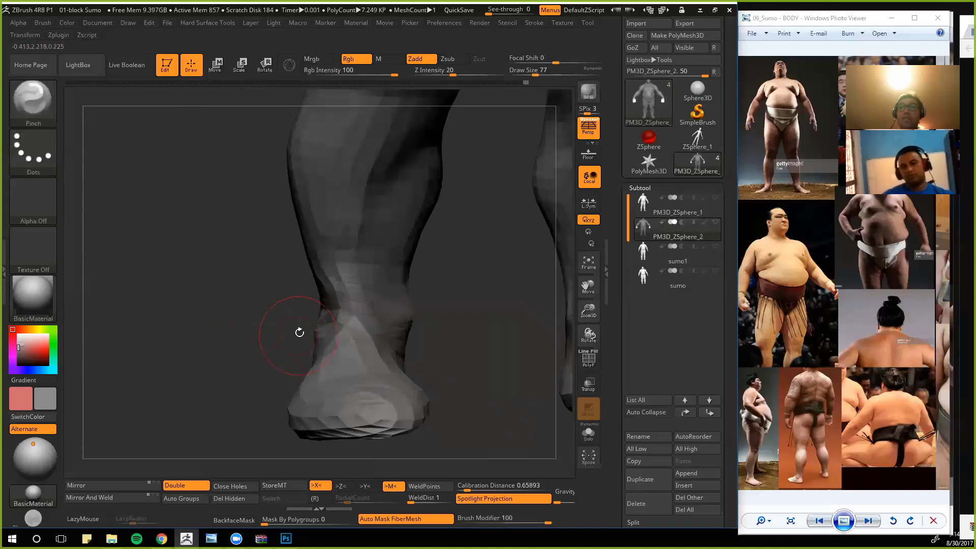
# Step: Adjust the shape of the ankle and foot with the Move brush at draw size 117
pyautogui.press('b')
pyautogui.press('m')
pyautogui.press('v')
pyautogui.press(']')
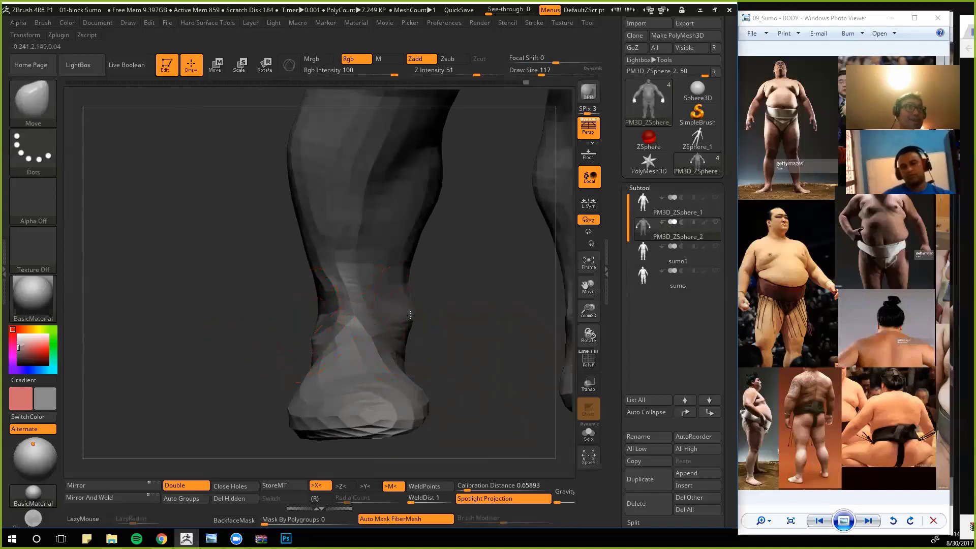
pyautogui.keyDown('shift'); pyautogui.moveTo(221, 319); pyautogui.dragTo(377, 386); pyautogui.keyUp('shift')
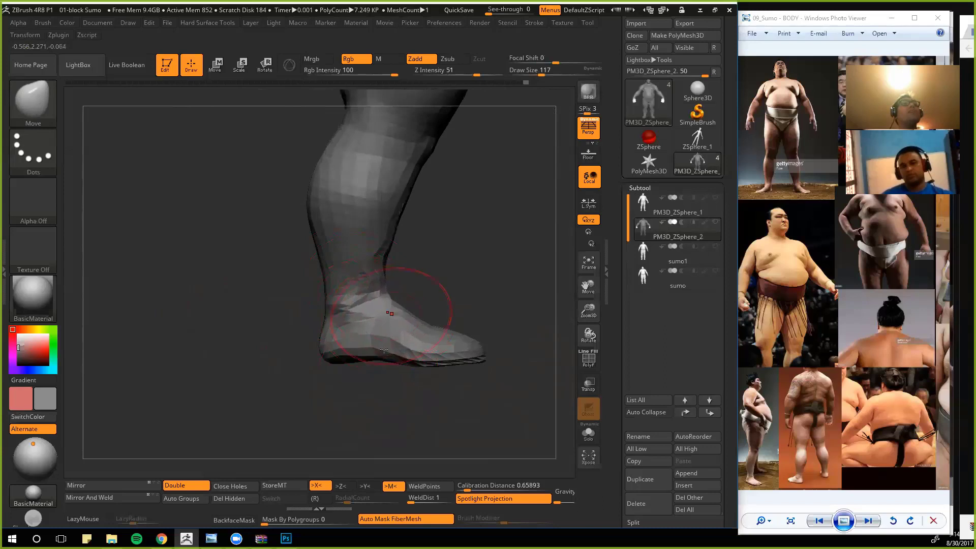
pyautogui.moveTo(353, 360); pyautogui.dragTo(270, 352)
pyautogui.keyDown('alt'); pyautogui.moveTo(308, 315); pyautogui.dragTo(195, 374); pyautogui.keyUp('alt')
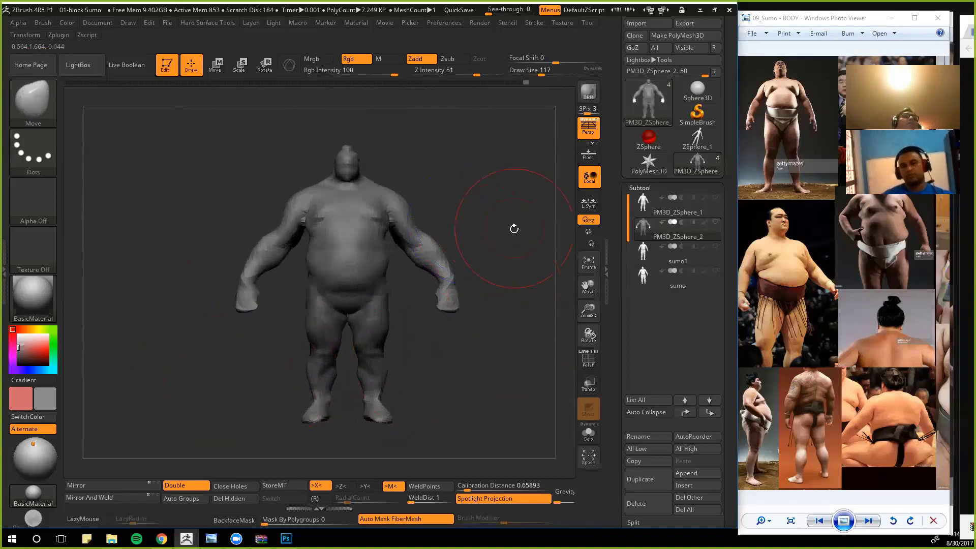
pyautogui.keyDown('shift'); pyautogui.moveTo(514, 229); pyautogui.dragTo(499, 234); pyautogui.keyUp('shift')
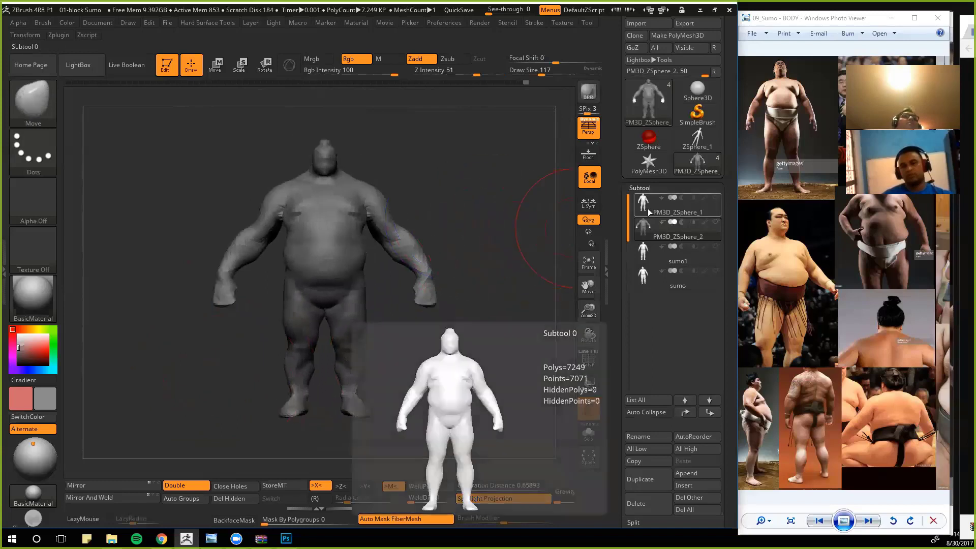
# Step: Select the PM3D_ZSphere_1 subtool and duplicate it
pyautogui.click(648, 208)
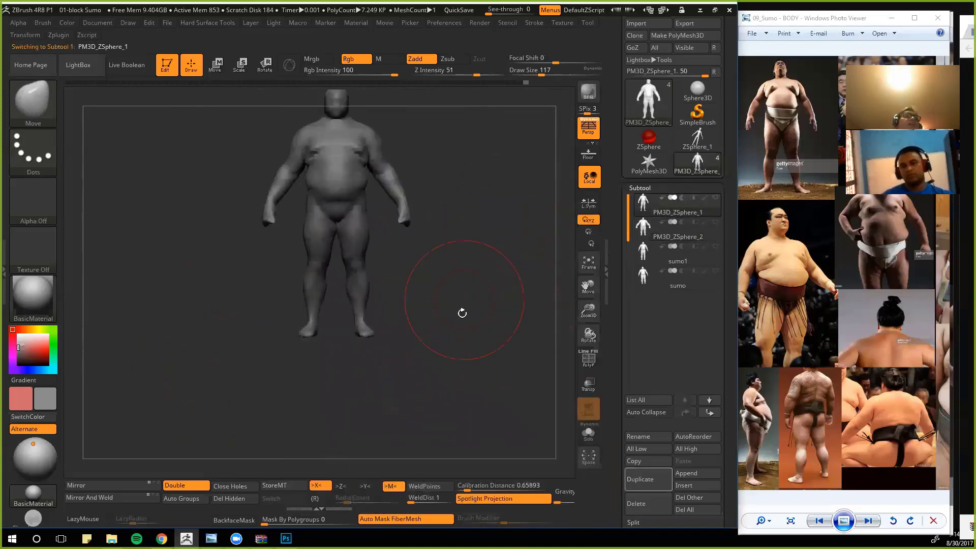
pyautogui.moveTo(462, 313); pyautogui.dragTo(588, 399)
pyautogui.click(640, 478)
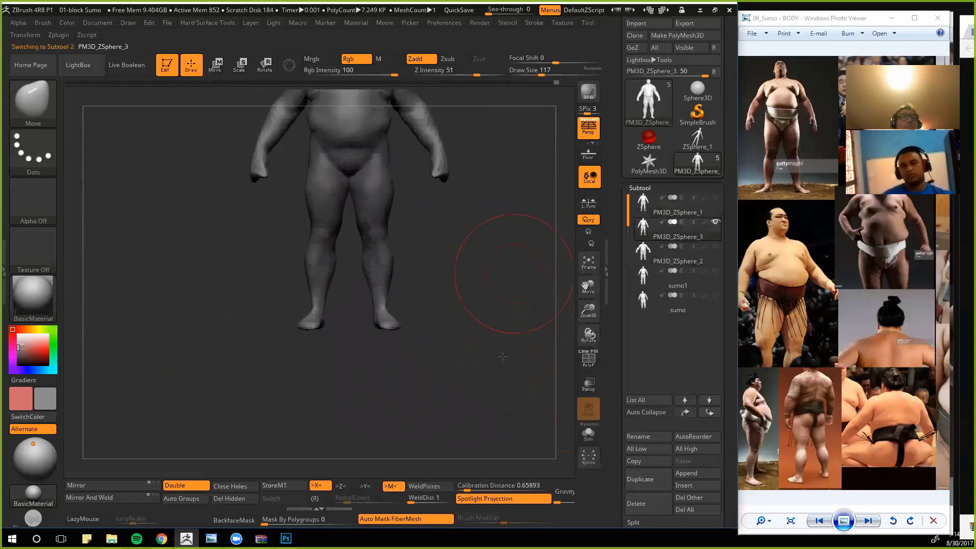
# Step: Lengthen the duplicate's foot at the toes and reshape the outline of its sole with the Move brush
pyautogui.keyDown('alt'); pyautogui.moveTo(514, 273); pyautogui.dragTo(534, 371); pyautogui.keyUp('alt')
pyautogui.moveTo(529, 369)
pyautogui.keyDown('alt'); pyautogui.mouseDown()
pyautogui.moveTo(514, 307)
pyautogui.moveTo(524, 366)
pyautogui.mouseUp(); pyautogui.keyUp('alt')
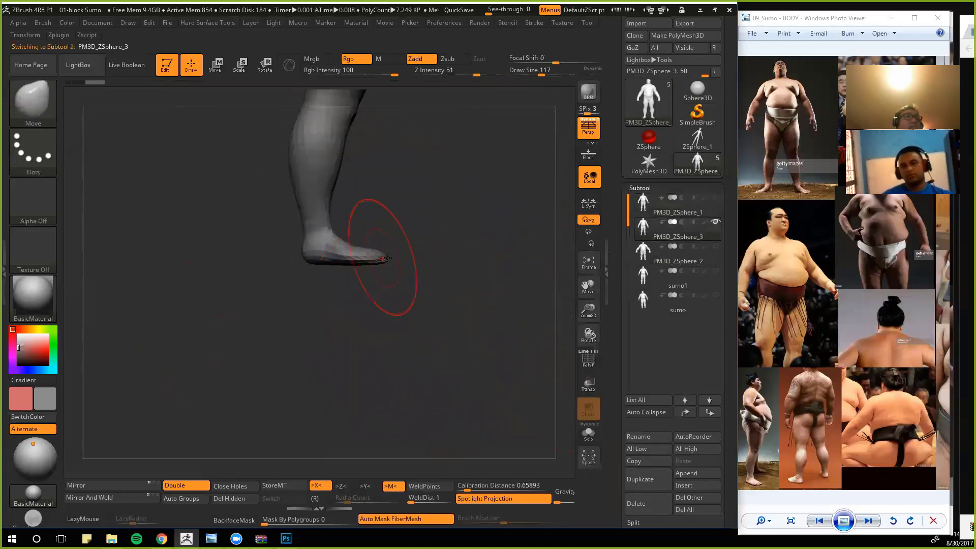
pyautogui.moveTo(387, 257); pyautogui.dragTo(423, 259)
pyautogui.moveTo(425, 327)
pyautogui.mouseDown()
pyautogui.moveTo(323, 320)
pyautogui.moveTo(325, 214)
pyautogui.moveTo(308, 254)
pyautogui.mouseUp()
pyautogui.moveTo(414, 275)
pyautogui.mouseDown()
pyautogui.moveTo(431, 274)
pyautogui.moveTo(376, 253)
pyautogui.mouseUp()
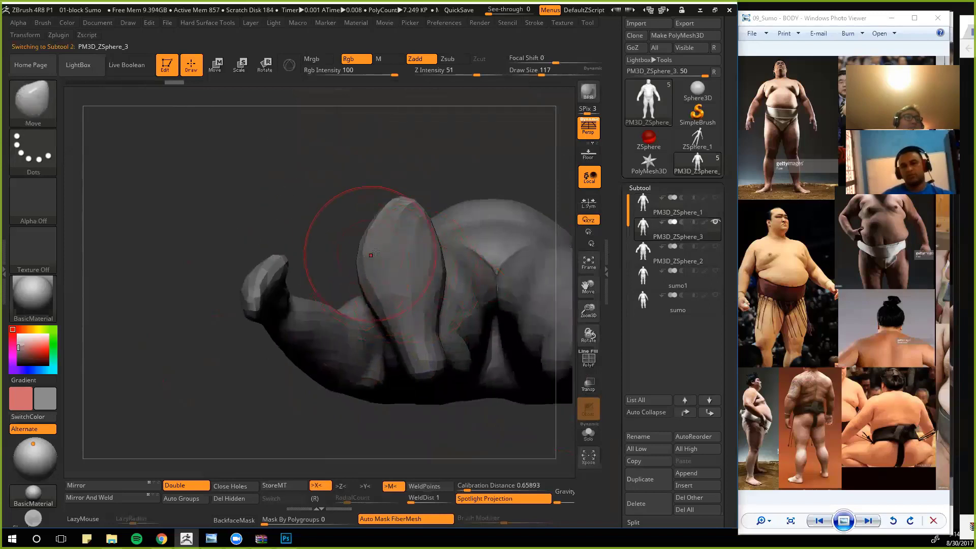
pyautogui.moveTo(396, 333)
pyautogui.mouseDown()
pyautogui.moveTo(385, 338)
pyautogui.moveTo(436, 336)
pyautogui.moveTo(391, 343)
pyautogui.mouseUp()
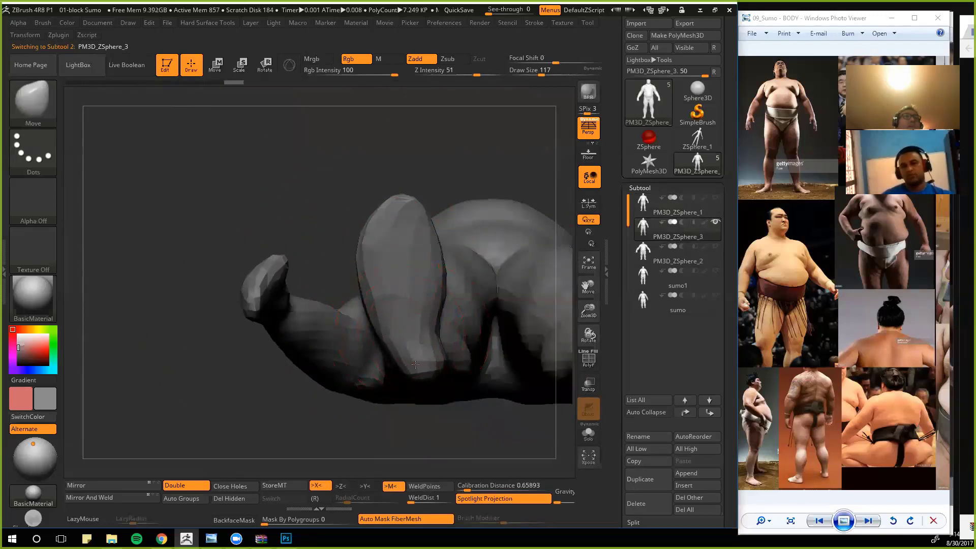
pyautogui.moveTo(431, 291); pyautogui.dragTo(424, 285)
pyautogui.moveTo(388, 250); pyautogui.dragTo(382, 248)
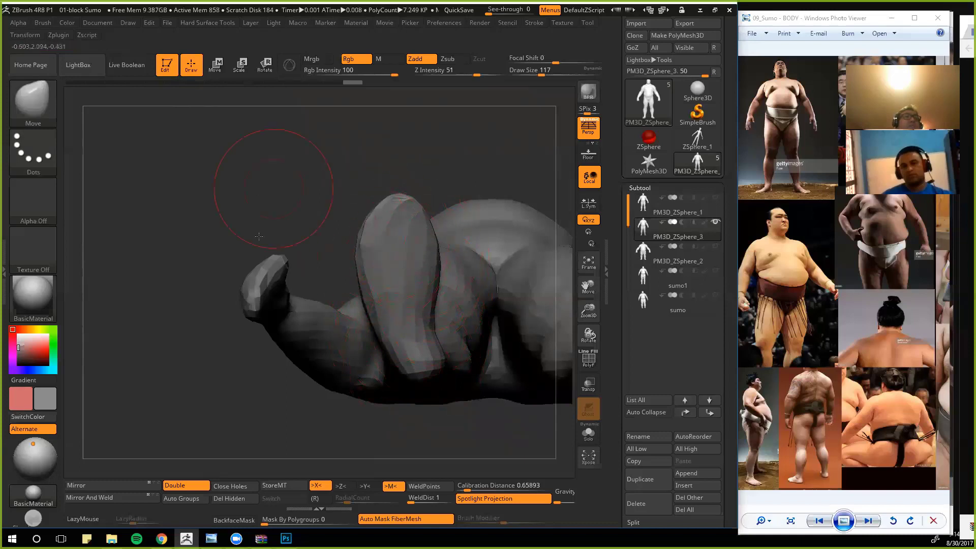
# Step: Refine the foot's outer edge, sole and front of the ankle with the Move brush
pyautogui.moveTo(259, 237); pyautogui.dragTo(256, 310)
pyautogui.moveTo(366, 240); pyautogui.dragTo(363, 246)
pyautogui.moveTo(366, 344)
pyautogui.keyDown('shift'); pyautogui.mouseDown()
pyautogui.moveTo(400, 338)
pyautogui.moveTo(464, 388)
pyautogui.moveTo(356, 310)
pyautogui.moveTo(302, 222)
pyautogui.mouseUp(); pyautogui.keyUp('shift')
pyautogui.moveTo(283, 257); pyautogui.dragTo(280, 247)
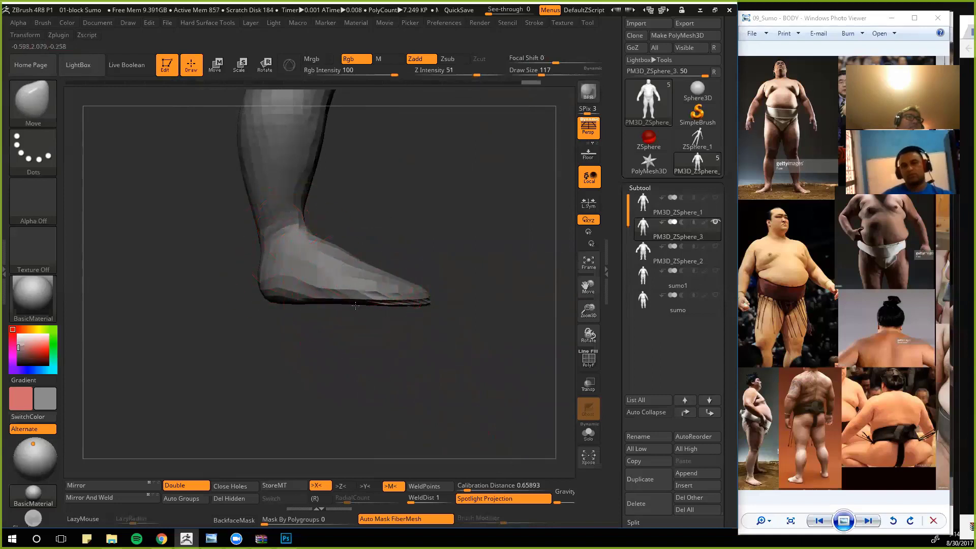
pyautogui.moveTo(356, 305); pyautogui.dragTo(356, 310)
pyautogui.moveTo(307, 236); pyautogui.dragTo(301, 209)
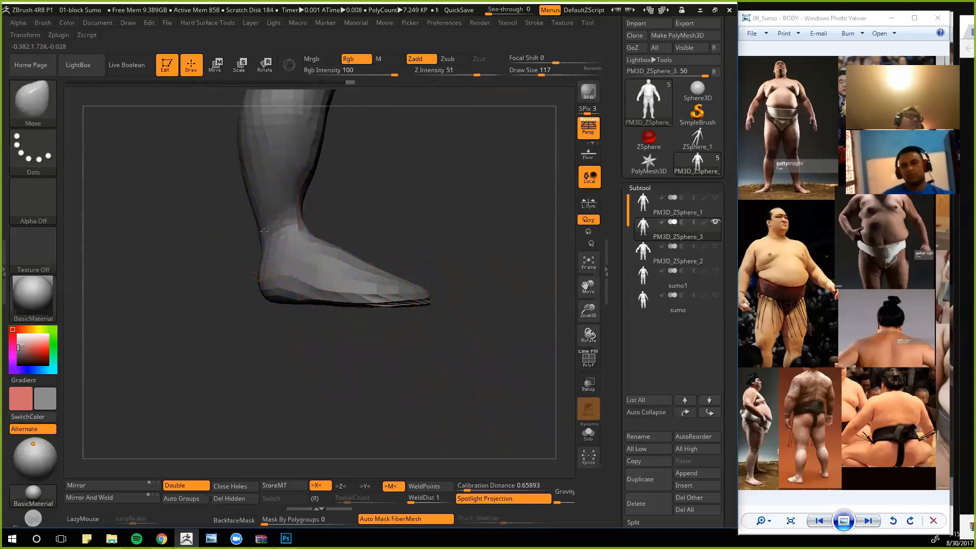
# Step: Adjust the contours of the foot and lower leg with further Move brush strokes
pyautogui.moveTo(196, 331)
pyautogui.keyDown('alt'); pyautogui.mouseDown()
pyautogui.moveTo(181, 270)
pyautogui.moveTo(287, 341)
pyautogui.moveTo(267, 328)
pyautogui.moveTo(279, 316)
pyautogui.moveTo(250, 318)
pyautogui.moveTo(370, 382)
pyautogui.moveTo(356, 270)
pyautogui.moveTo(285, 248)
pyautogui.moveTo(295, 284)
pyautogui.mouseUp(); pyautogui.keyUp('alt')
pyautogui.moveTo(381, 270); pyautogui.dragTo(393, 268)
pyautogui.moveTo(362, 300)
pyautogui.mouseDown()
pyautogui.moveTo(357, 308)
pyautogui.moveTo(379, 310)
pyautogui.mouseUp()
pyautogui.moveTo(381, 252); pyautogui.dragTo(389, 249)
pyautogui.moveTo(353, 206); pyautogui.dragTo(334, 197)
pyautogui.moveTo(265, 224)
pyautogui.keyDown('shift'); pyautogui.mouseDown()
pyautogui.moveTo(263, 281)
pyautogui.moveTo(336, 401)
pyautogui.moveTo(320, 262)
pyautogui.mouseUp(); pyautogui.keyUp('shift')
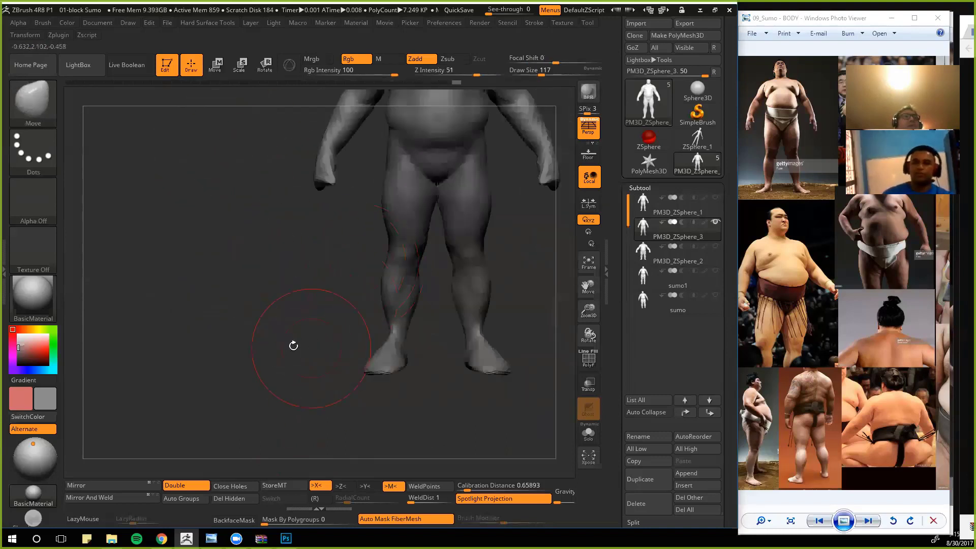
pyautogui.moveTo(293, 346); pyautogui.dragTo(306, 294)
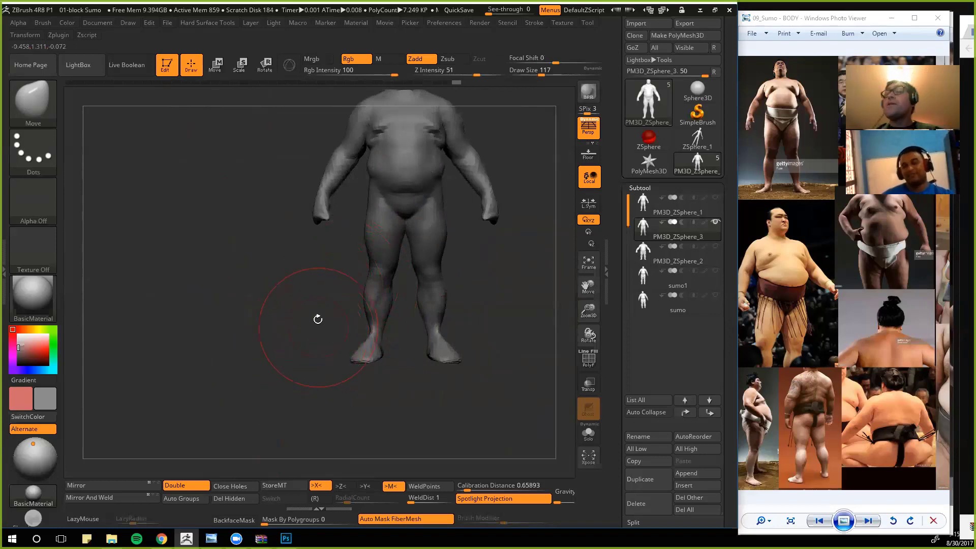
pyautogui.keyDown('alt'); pyautogui.moveTo(277, 337); pyautogui.dragTo(282, 350); pyautogui.keyUp('alt')
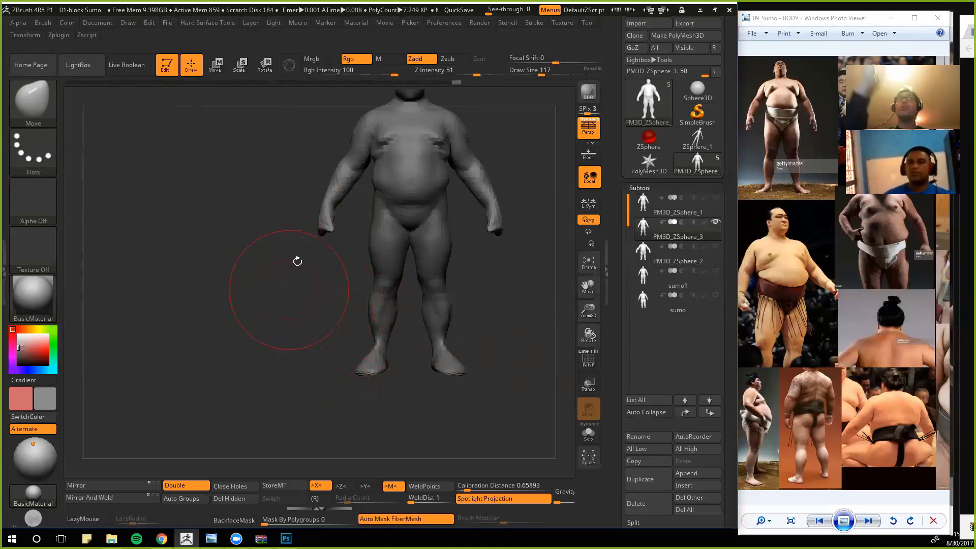
# Step: Nudge the ankle and the outline of the soles with the Move brush, working from the front and from below
pyautogui.keyDown('alt'); pyautogui.moveTo(297, 336); pyautogui.dragTo(328, 330); pyautogui.keyUp('alt')
pyautogui.moveTo(387, 346); pyautogui.dragTo(379, 344)
pyautogui.moveTo(300, 326); pyautogui.dragTo(274, 204)
pyautogui.moveTo(378, 345); pyautogui.dragTo(373, 345)
pyautogui.moveTo(352, 309); pyautogui.dragTo(347, 305)
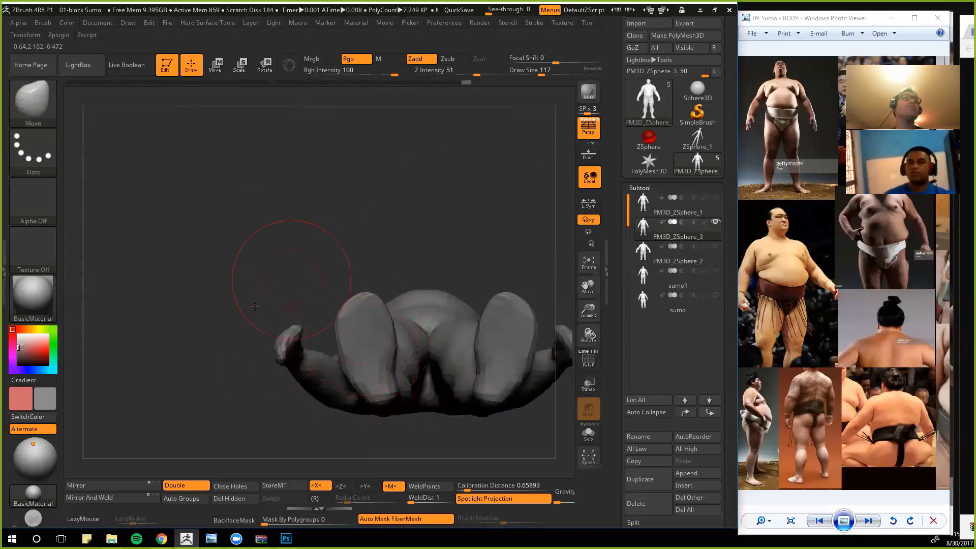
pyautogui.moveTo(295, 284)
pyautogui.mouseDown()
pyautogui.moveTo(275, 345)
pyautogui.moveTo(285, 378)
pyautogui.moveTo(318, 319)
pyautogui.mouseUp()
pyautogui.keyDown('alt'); pyautogui.moveTo(275, 251); pyautogui.dragTo(324, 341); pyautogui.keyUp('alt')
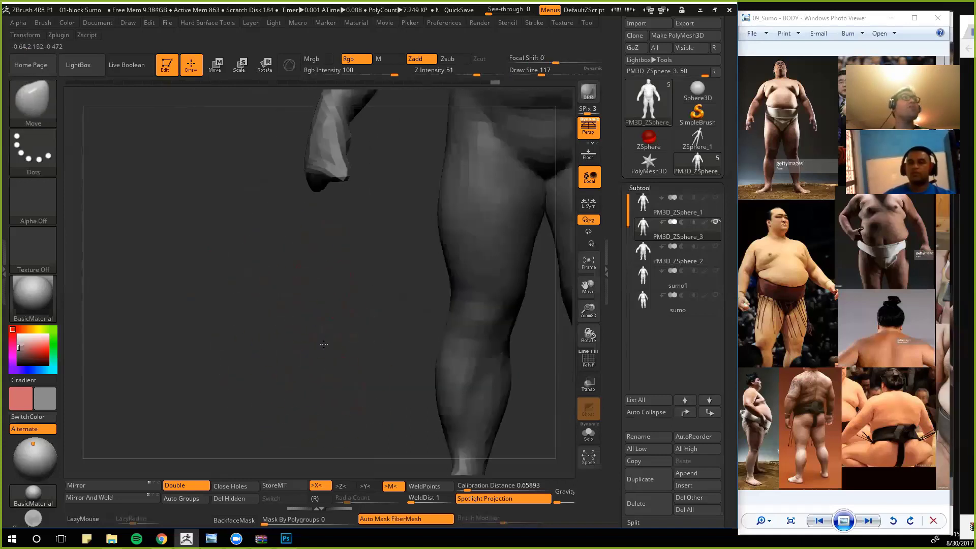
pyautogui.keyDown('alt'); pyautogui.moveTo(324, 219); pyautogui.dragTo(327, 364); pyautogui.keyUp('alt')
pyautogui.moveTo(326, 234)
pyautogui.mouseDown()
pyautogui.moveTo(239, 231)
pyautogui.moveTo(303, 306)
pyautogui.moveTo(299, 224)
pyautogui.moveTo(270, 160)
pyautogui.mouseUp()
pyautogui.click(248, 61)
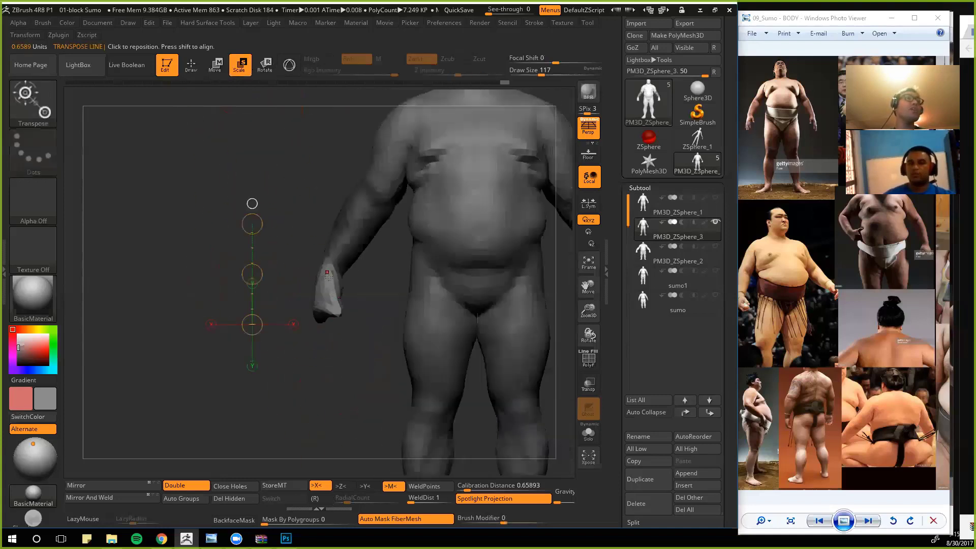
pyautogui.click(322, 265)
pyautogui.moveTo(322, 234); pyautogui.dragTo(321, 205)
pyautogui.hotkey('ctrl', 'z')
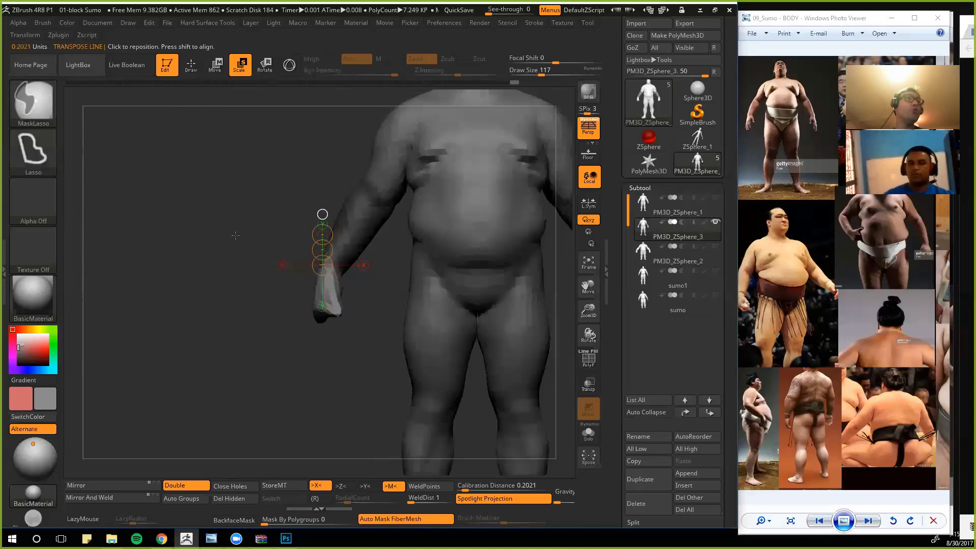
# Step: Mask everything except the hands, reposition the hands with Transpose Move, clear the mask and return to Draw mode
pyautogui.keyDown('ctrl'); pyautogui.moveTo(237, 233); pyautogui.dragTo(244, 239); pyautogui.keyUp('ctrl')
pyautogui.moveTo(224, 326)
pyautogui.keyDown('ctrl'); pyautogui.mouseDown()
pyautogui.moveTo(355, 336)
pyautogui.moveTo(290, 255)
pyautogui.moveTo(319, 221)
pyautogui.moveTo(316, 202)
pyautogui.mouseUp(); pyautogui.keyUp('ctrl')
pyautogui.keyDown('ctrl'); pyautogui.click(289, 253); pyautogui.keyUp('ctrl')
pyautogui.click(210, 69)
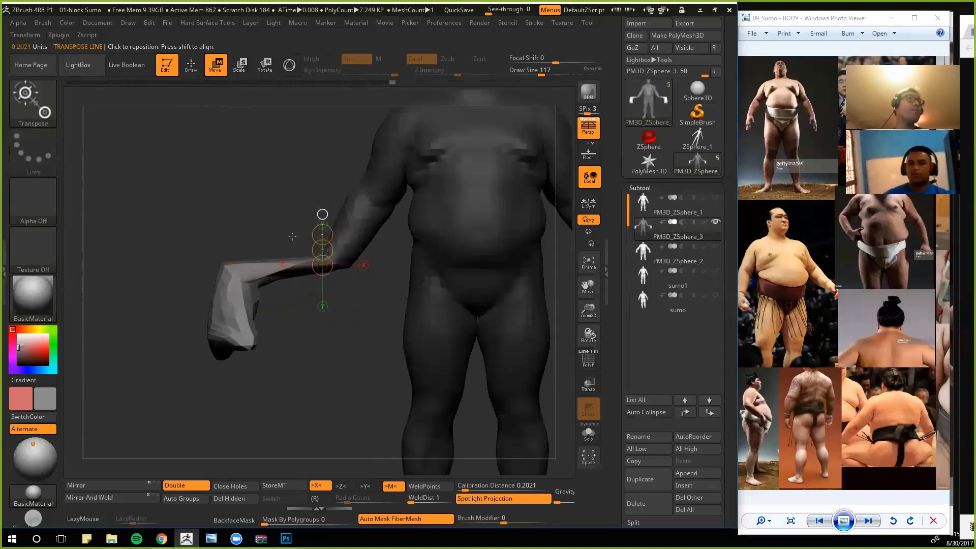
pyautogui.moveTo(322, 250); pyautogui.dragTo(437, 248)
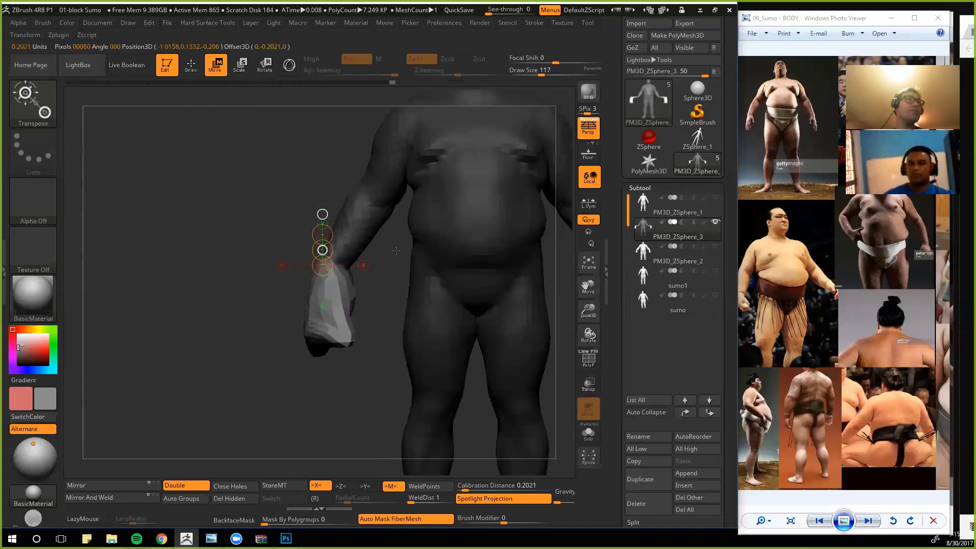
pyautogui.moveTo(203, 325)
pyautogui.keyDown('ctrl'); pyautogui.mouseDown()
pyautogui.moveTo(214, 339)
pyautogui.moveTo(206, 305)
pyautogui.moveTo(204, 315)
pyautogui.mouseUp(); pyautogui.keyUp('ctrl')
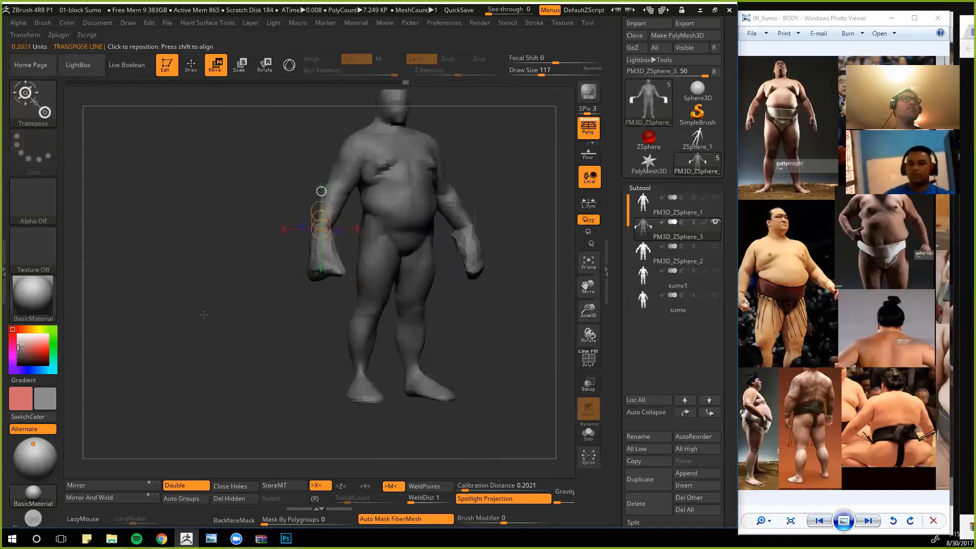
pyautogui.click(196, 75)
pyautogui.moveTo(201, 204)
pyautogui.keyDown('shift'); pyautogui.mouseDown()
pyautogui.moveTo(250, 337)
pyautogui.moveTo(288, 326)
pyautogui.mouseUp(); pyautogui.keyUp('shift')
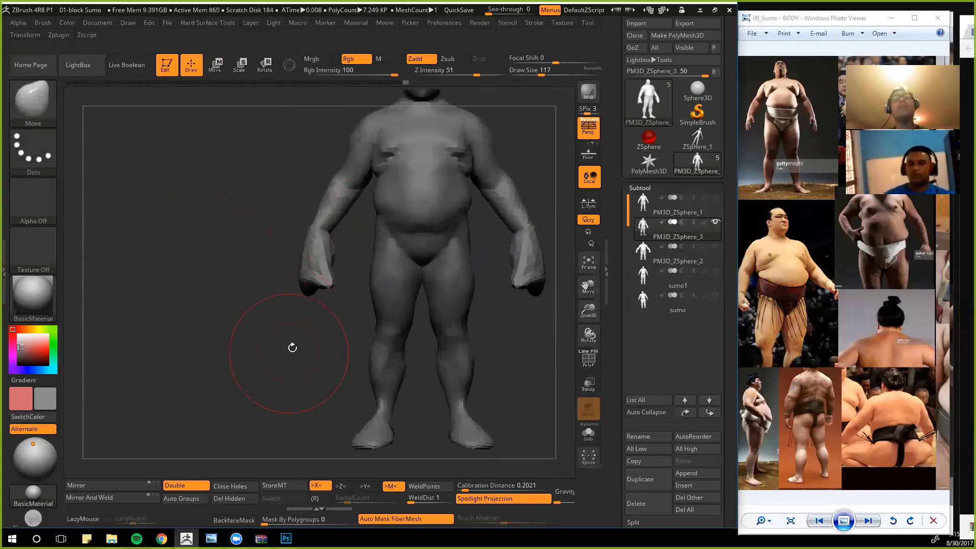
# Step: Switch to Chrome and place the Hulk reference image beside the sculpt to study the figure's arms and legs
pyautogui.moveTo(268, 401)
pyautogui.keyDown('alt'); pyautogui.mouseDown()
pyautogui.moveTo(251, 337)
pyautogui.moveTo(300, 330)
pyautogui.mouseUp(); pyautogui.keyUp('alt')
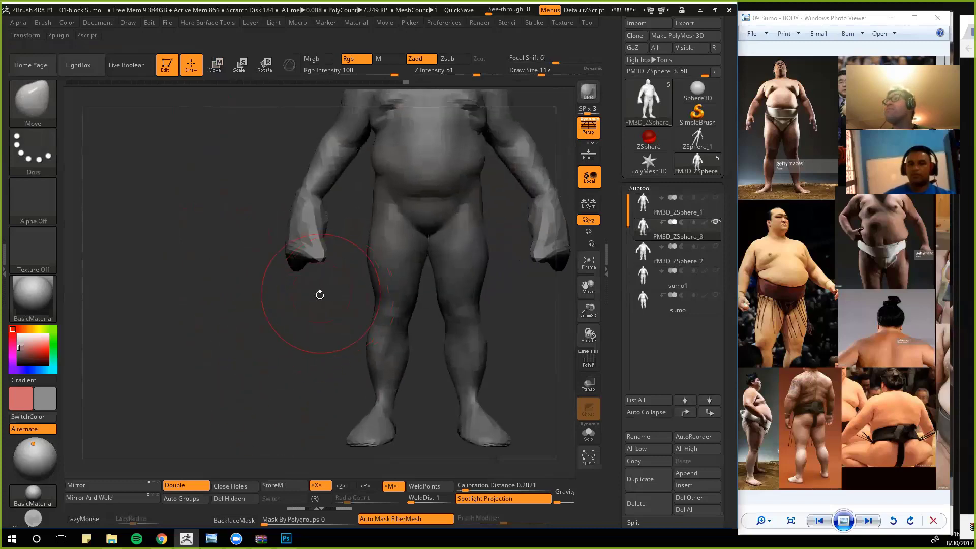
pyautogui.moveTo(263, 362)
pyautogui.keyDown('alt'); pyautogui.mouseDown()
pyautogui.moveTo(249, 340)
pyautogui.moveTo(259, 357)
pyautogui.mouseUp(); pyautogui.keyUp('alt')
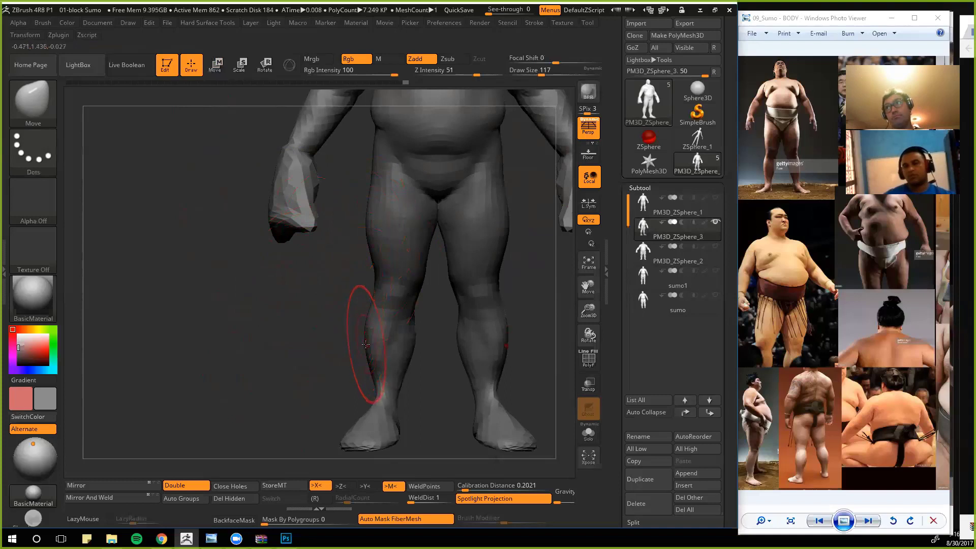
pyautogui.keyDown('alt'); pyautogui.moveTo(294, 325); pyautogui.dragTo(334, 313); pyautogui.keyUp('alt')
pyautogui.keyDown('alt'); pyautogui.moveTo(279, 257); pyautogui.dragTo(260, 297); pyautogui.keyUp('alt')
pyautogui.keyDown('alt'); pyautogui.moveTo(230, 262); pyautogui.dragTo(253, 304); pyautogui.keyUp('alt')
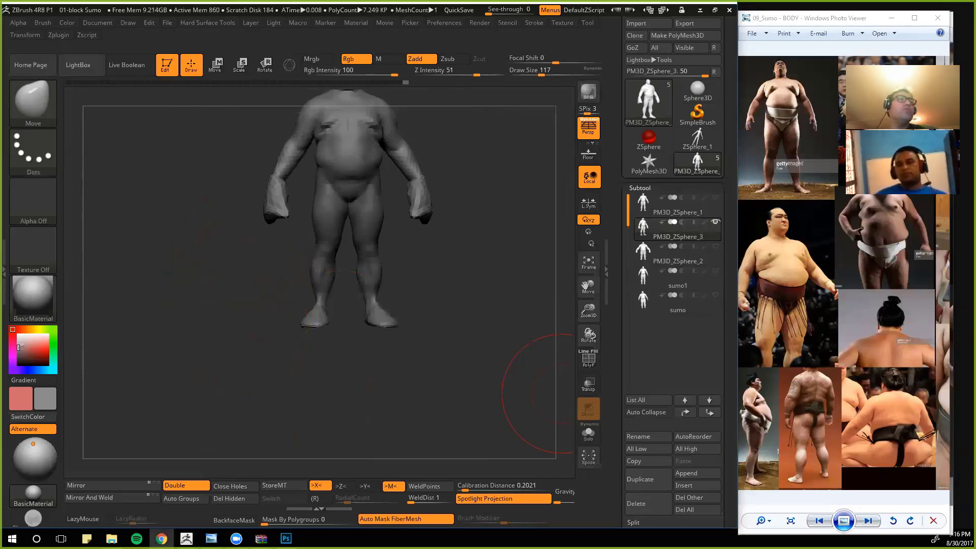
pyautogui.moveTo(2, 21); pyautogui.dragTo(405, 10)
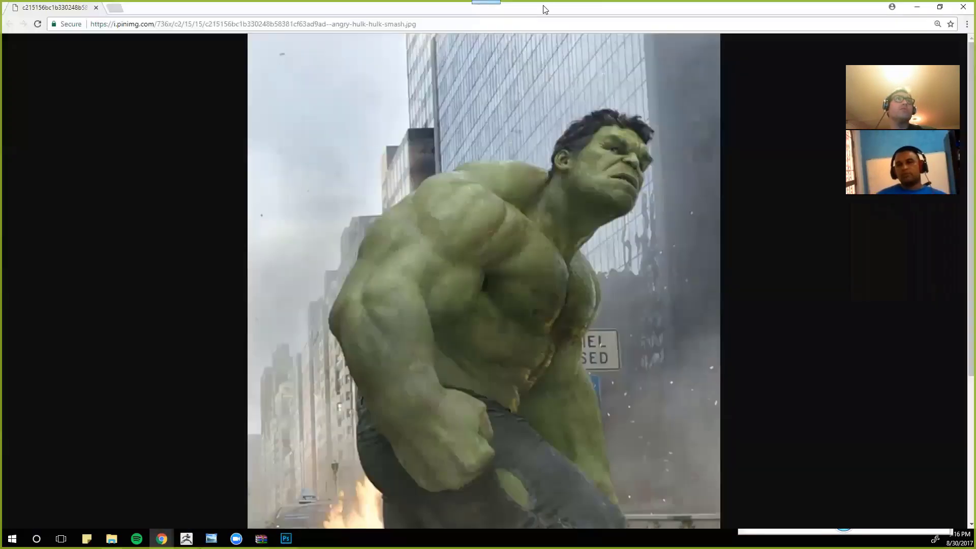
pyautogui.moveTo(542, 11); pyautogui.dragTo(699, 64)
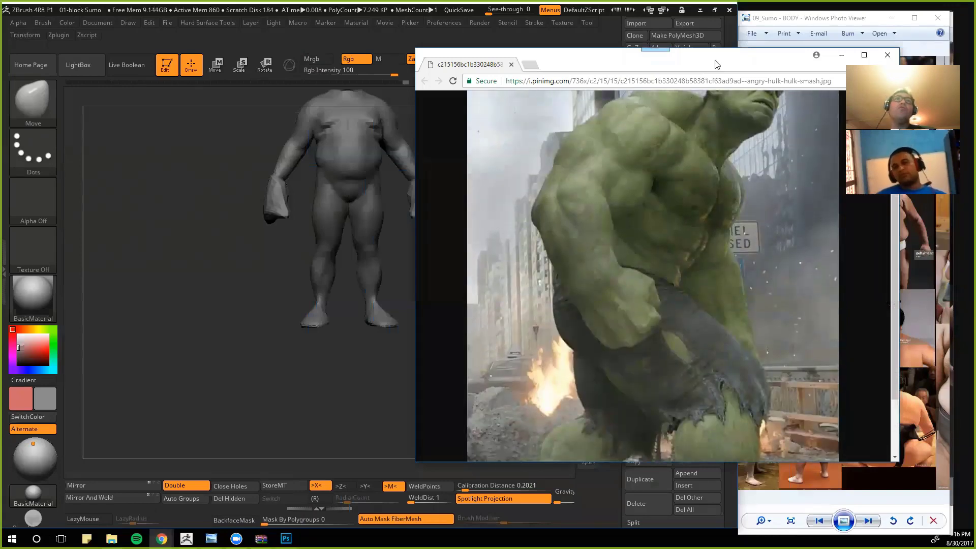
pyautogui.moveTo(717, 64); pyautogui.dragTo(750, 62)
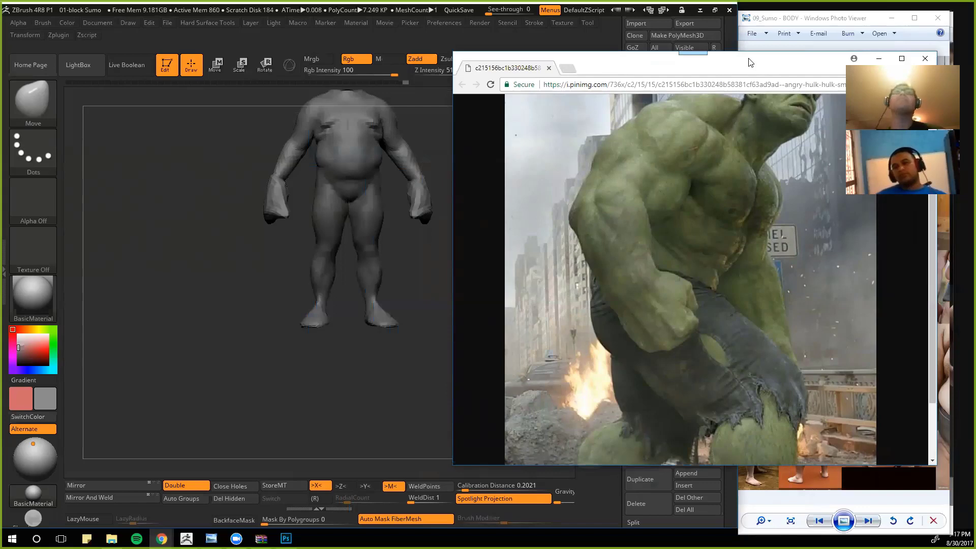
pyautogui.scroll(-2, 762, 219)
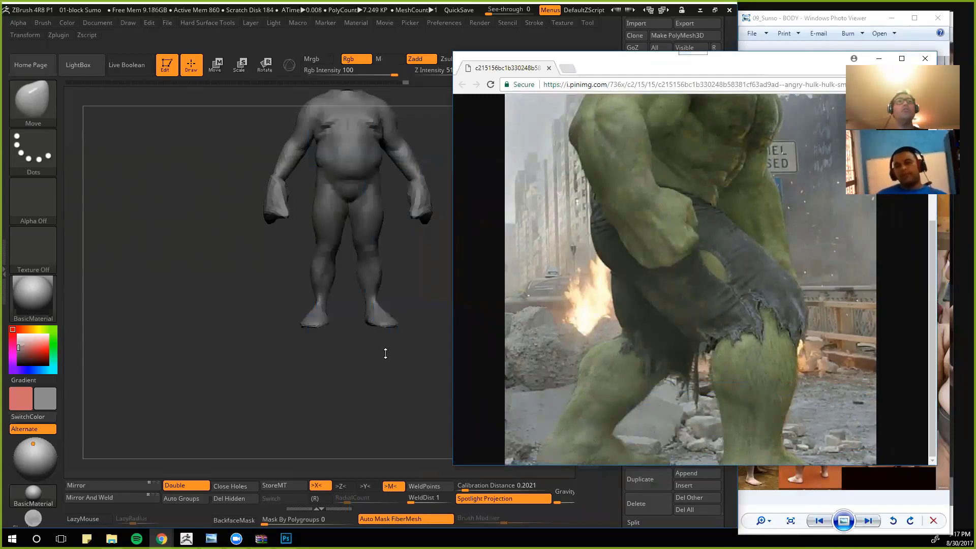
# Step: Refine the instep and inner edge of the foot with the Move brush from the side and front
pyautogui.moveTo(383, 349); pyautogui.dragTo(771, 431)
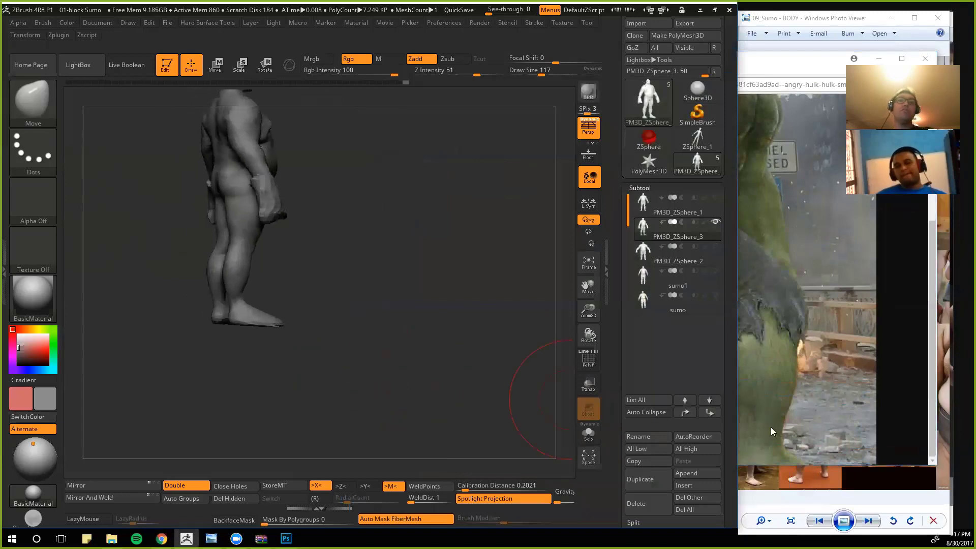
pyautogui.keyDown('shift'); pyautogui.moveTo(362, 390); pyautogui.dragTo(436, 367); pyautogui.keyUp('shift')
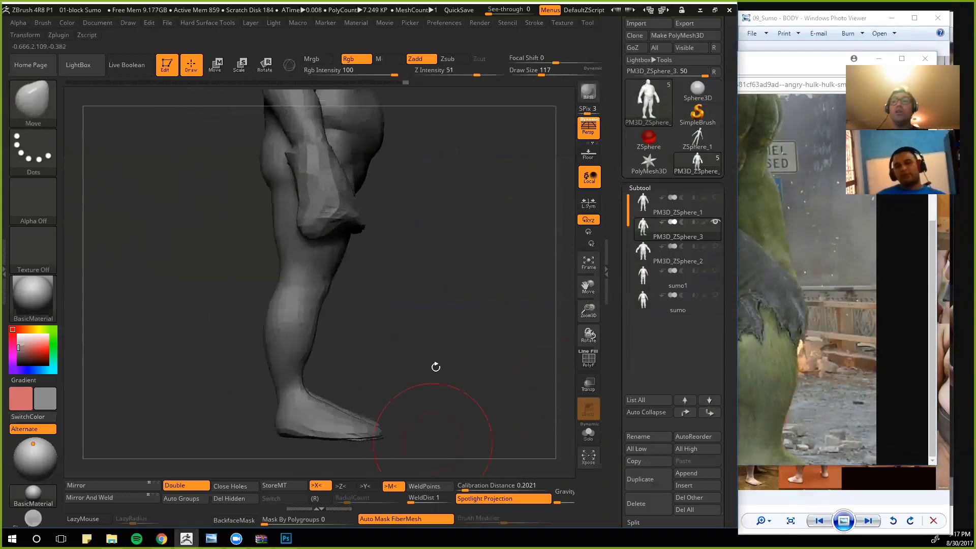
pyautogui.moveTo(239, 402)
pyautogui.keyDown('alt'); pyautogui.mouseDown()
pyautogui.moveTo(254, 323)
pyautogui.moveTo(279, 369)
pyautogui.moveTo(272, 353)
pyautogui.moveTo(285, 326)
pyautogui.moveTo(321, 310)
pyautogui.mouseUp(); pyautogui.keyUp('alt')
pyautogui.moveTo(383, 351); pyautogui.dragTo(376, 353)
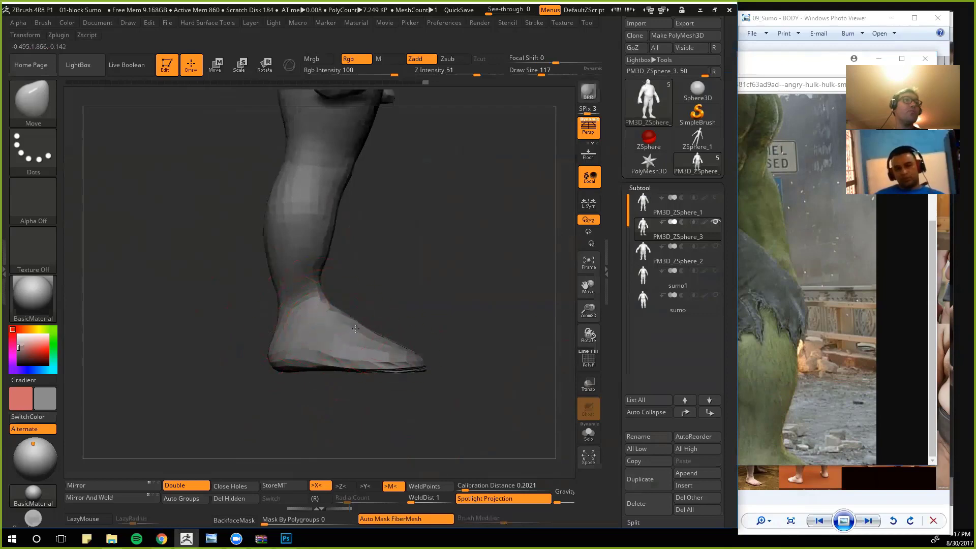
pyautogui.moveTo(458, 345)
pyautogui.keyDown('shift'); pyautogui.mouseDown()
pyautogui.moveTo(343, 367)
pyautogui.moveTo(380, 356)
pyautogui.mouseUp(); pyautogui.keyUp('shift')
pyautogui.moveTo(333, 328); pyautogui.dragTo(337, 325)
pyautogui.moveTo(379, 358); pyautogui.dragTo(384, 360)
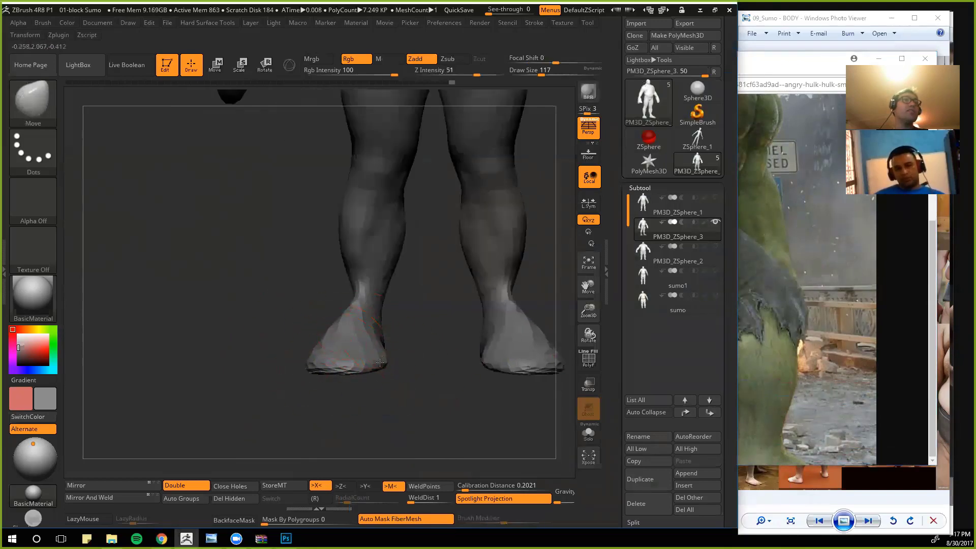
pyautogui.moveTo(252, 379)
pyautogui.keyDown('alt'); pyautogui.mouseDown()
pyautogui.moveTo(240, 326)
pyautogui.moveTo(263, 367)
pyautogui.moveTo(291, 325)
pyautogui.moveTo(292, 341)
pyautogui.moveTo(275, 353)
pyautogui.mouseUp(); pyautogui.keyUp('alt')
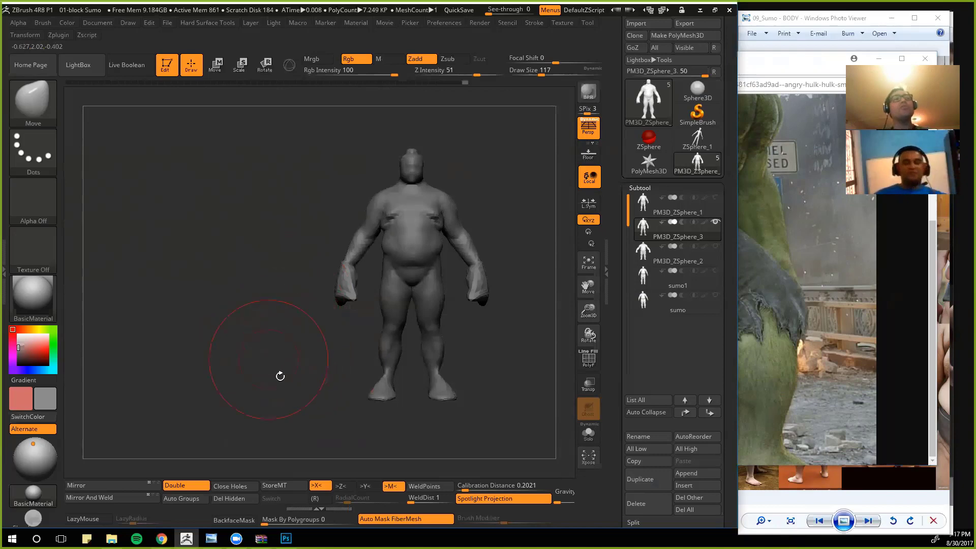
pyautogui.keyDown('alt'); pyautogui.moveTo(280, 376); pyautogui.dragTo(250, 369); pyautogui.keyUp('alt')
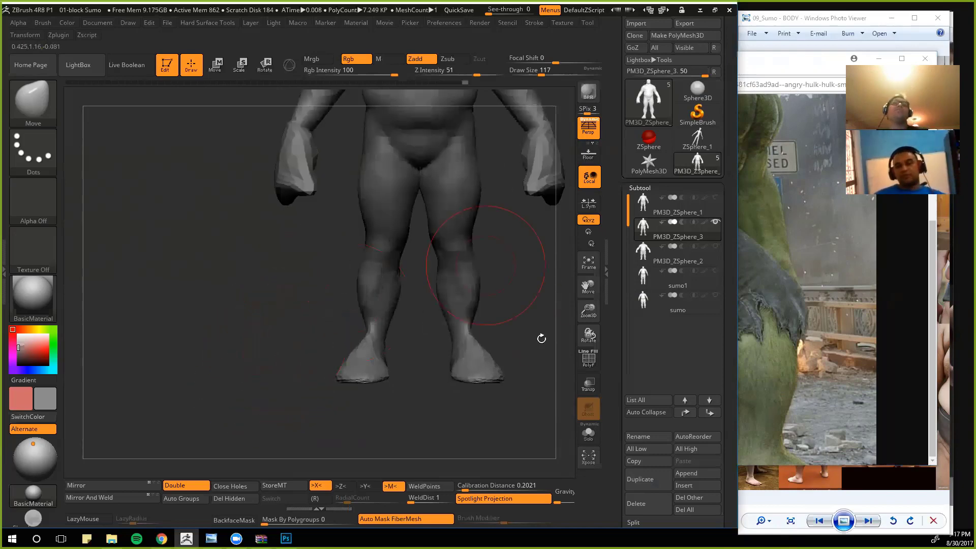
# Step: Bring up the Hulk reference image in Chrome, examine the arm and torso proportions, and minimize the window
pyautogui.click(795, 333)
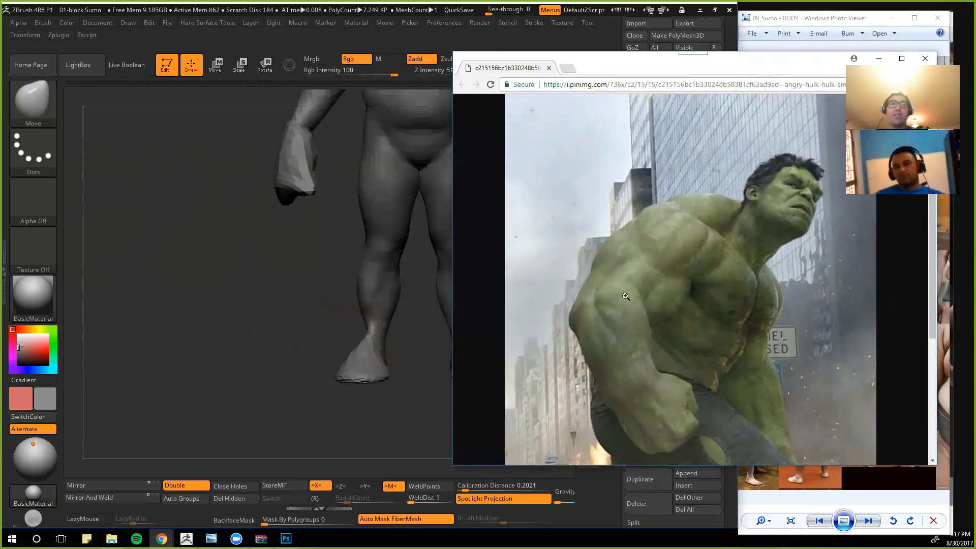
pyautogui.press('ctrl')
pyautogui.press('ctrl')
pyautogui.press('ctrl')
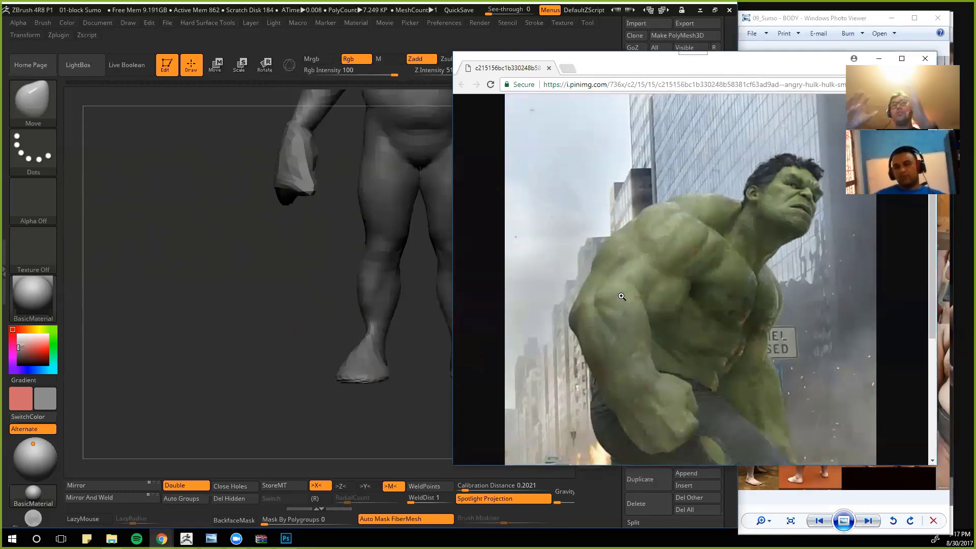
pyautogui.click(632, 367)
pyautogui.click(633, 367)
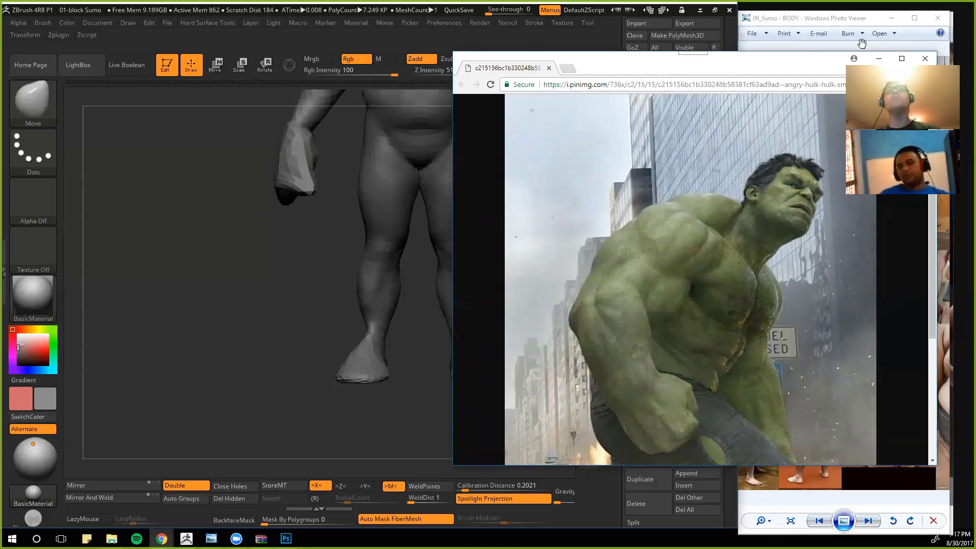
pyautogui.click(879, 58)
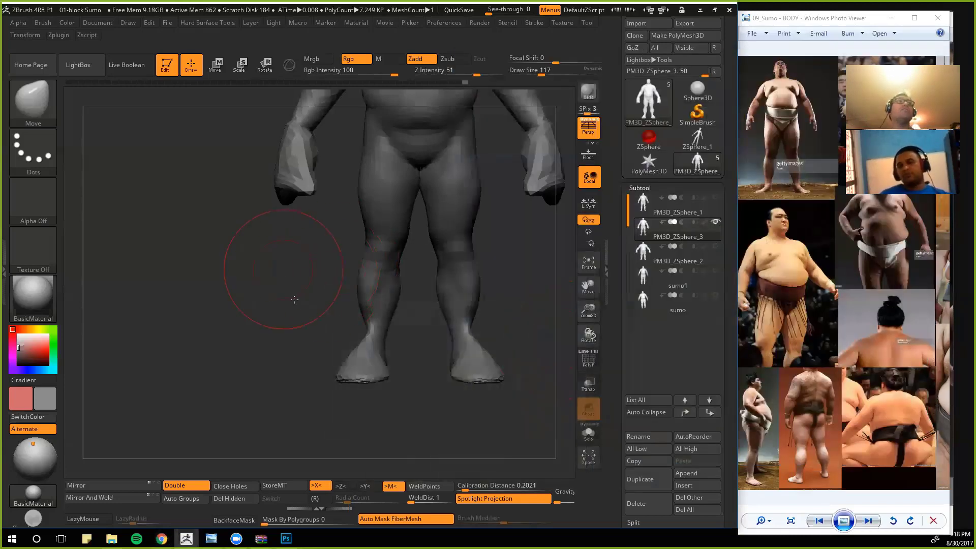
# Step: Thicken the forearm and elbow area with the Move brush from the front and side, and save the project
pyautogui.moveTo(295, 290)
pyautogui.mouseDown()
pyautogui.moveTo(268, 302)
pyautogui.moveTo(257, 281)
pyautogui.moveTo(401, 316)
pyautogui.moveTo(378, 426)
pyautogui.mouseUp()
pyautogui.moveTo(364, 251)
pyautogui.mouseDown()
pyautogui.moveTo(352, 257)
pyautogui.moveTo(359, 270)
pyautogui.moveTo(321, 273)
pyautogui.mouseUp()
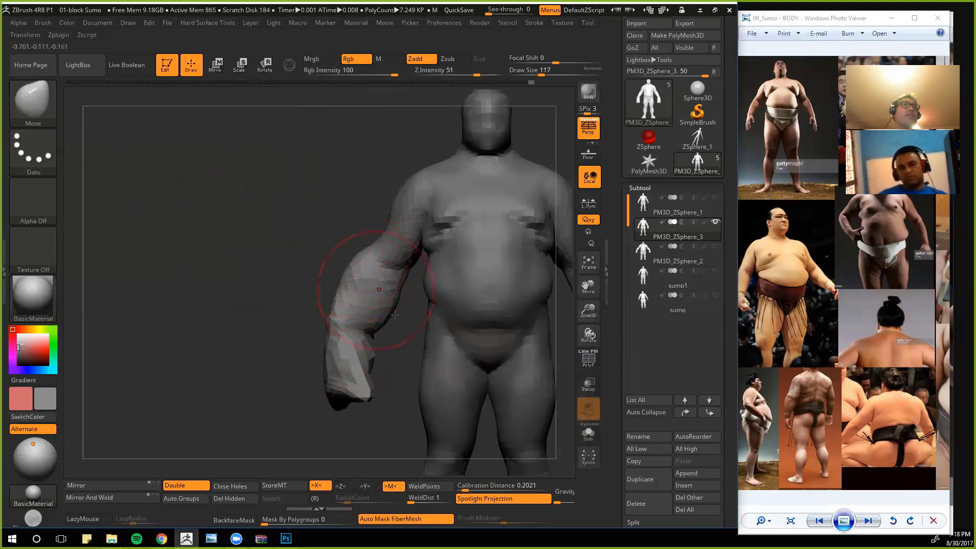
pyautogui.moveTo(384, 239)
pyautogui.mouseDown()
pyautogui.moveTo(370, 232)
pyautogui.moveTo(402, 173)
pyautogui.moveTo(330, 245)
pyautogui.moveTo(351, 254)
pyautogui.mouseUp()
pyautogui.moveTo(315, 321); pyautogui.dragTo(321, 323)
pyautogui.moveTo(304, 362); pyautogui.dragTo(345, 385)
pyautogui.moveTo(384, 311); pyautogui.dragTo(386, 316)
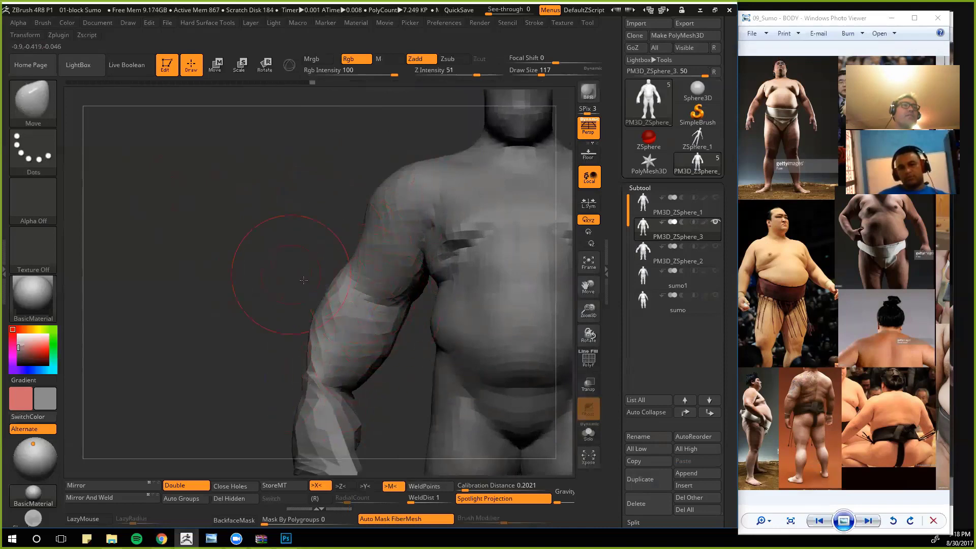
pyautogui.keyDown('shift'); pyautogui.moveTo(303, 280); pyautogui.dragTo(410, 263); pyautogui.keyUp('shift')
pyautogui.moveTo(351, 351); pyautogui.dragTo(344, 372)
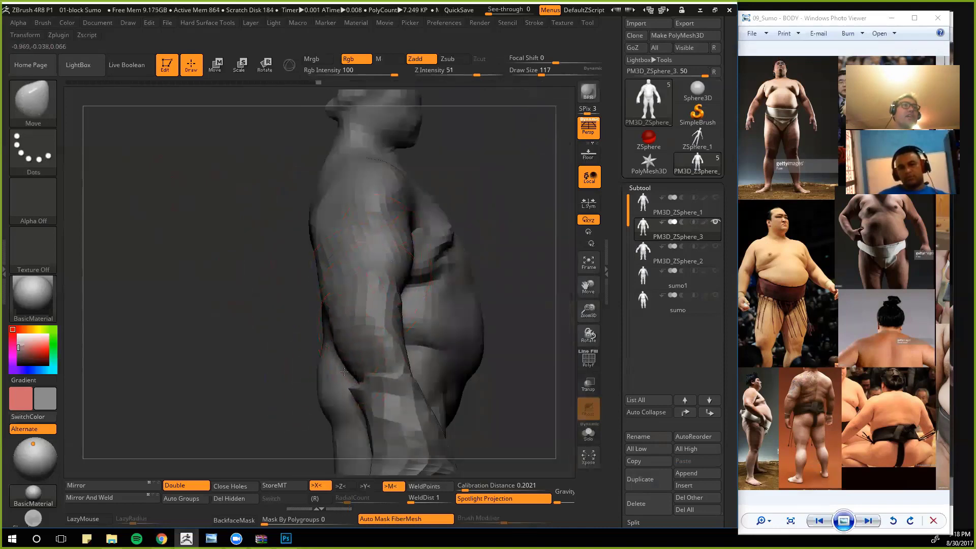
pyautogui.hotkey('ctrl', 's')
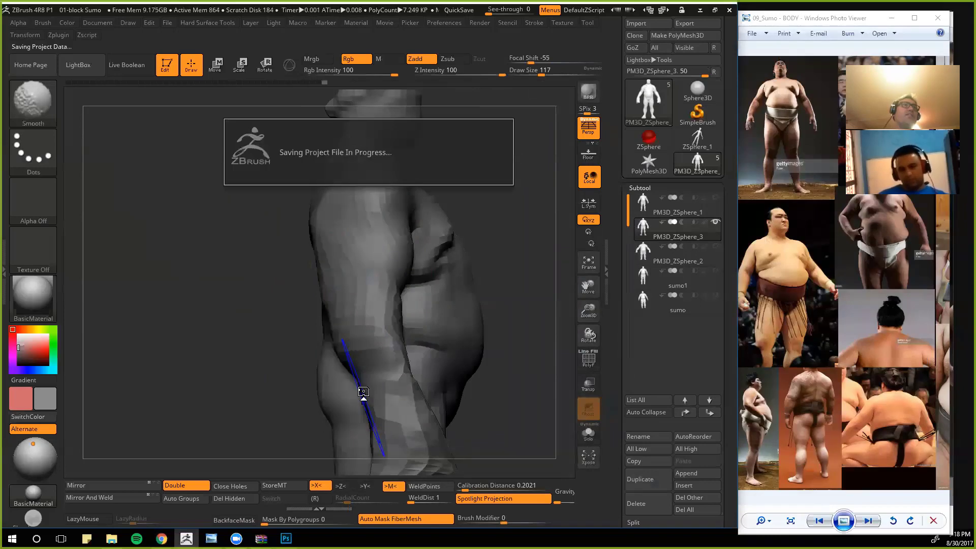
# Step: Adjust the contours of the forearm and wrist with further Move brush strokes
pyautogui.keyDown('alt'); pyautogui.moveTo(270, 283); pyautogui.dragTo(273, 249); pyautogui.keyUp('alt')
pyautogui.moveTo(372, 336); pyautogui.dragTo(362, 340)
pyautogui.moveTo(352, 290); pyautogui.dragTo(345, 288)
pyautogui.moveTo(333, 284); pyautogui.dragTo(318, 282)
pyautogui.moveTo(357, 334); pyautogui.dragTo(354, 333)
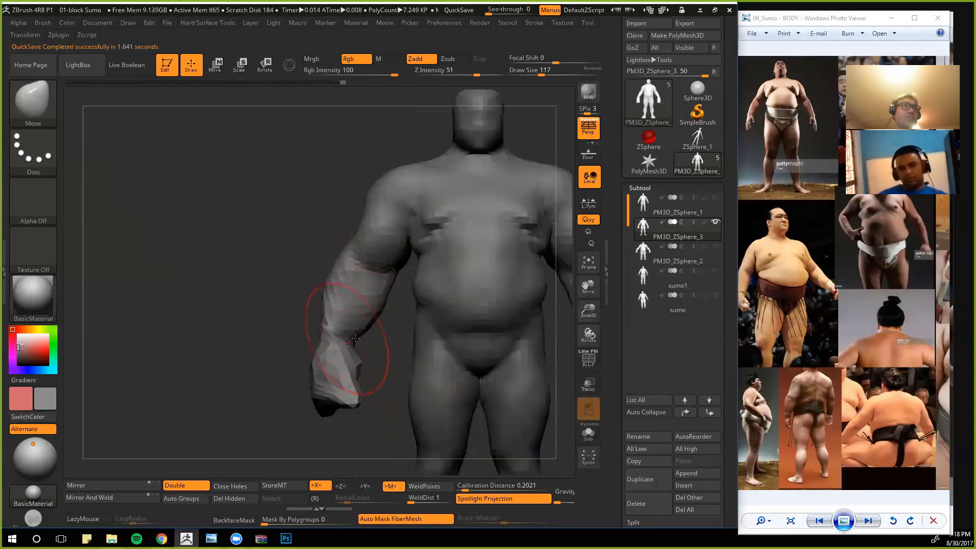
# Step: Pull the outer forearm outward and reshape the outline of the wrist and hand with the Move brush
pyautogui.moveTo(265, 336)
pyautogui.keyDown('alt'); pyautogui.mouseDown()
pyautogui.moveTo(271, 263)
pyautogui.moveTo(287, 272)
pyautogui.moveTo(272, 285)
pyautogui.moveTo(274, 305)
pyautogui.mouseUp(); pyautogui.keyUp('alt')
pyautogui.moveTo(347, 267)
pyautogui.mouseDown()
pyautogui.moveTo(356, 268)
pyautogui.moveTo(290, 276)
pyautogui.mouseUp()
pyautogui.moveTo(290, 328); pyautogui.dragTo(360, 326)
pyautogui.moveTo(295, 351)
pyautogui.mouseDown()
pyautogui.moveTo(340, 344)
pyautogui.moveTo(295, 350)
pyautogui.mouseUp()
pyautogui.moveTo(284, 366); pyautogui.dragTo(248, 361)
pyautogui.moveTo(297, 256); pyautogui.dragTo(290, 264)
# Step: Reshape the hand and wrist from several angles with the Move Topological brush at draw size 100
pyautogui.moveTo(234, 275)
pyautogui.keyDown('alt'); pyautogui.mouseDown()
pyautogui.moveTo(278, 332)
pyautogui.moveTo(224, 310)
pyautogui.moveTo(319, 312)
pyautogui.moveTo(283, 303)
pyautogui.mouseUp(); pyautogui.keyUp('alt')
pyautogui.press('space')
pyautogui.press('b')
pyautogui.press('m')
pyautogui.press('t')
pyautogui.press(']')
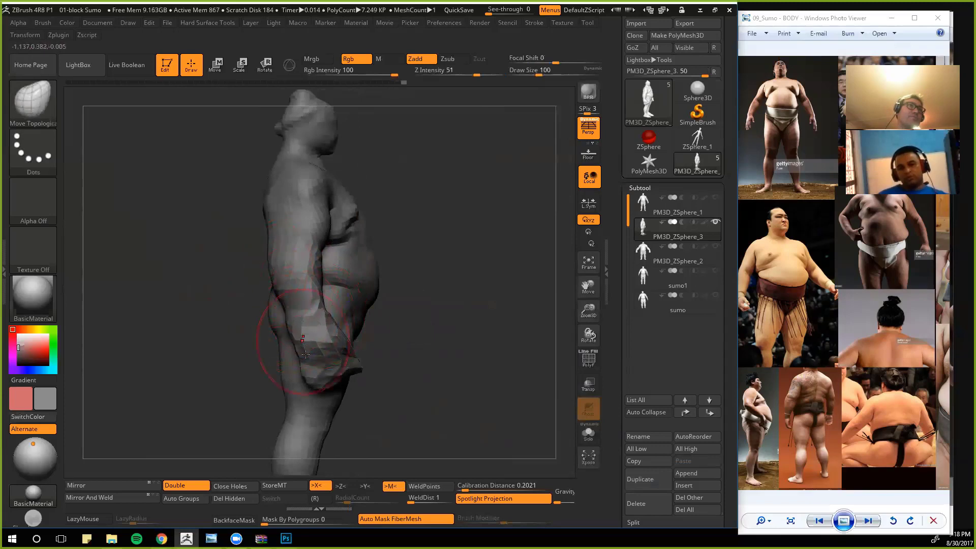
pyautogui.moveTo(306, 354)
pyautogui.mouseDown()
pyautogui.moveTo(310, 365)
pyautogui.moveTo(292, 307)
pyautogui.moveTo(333, 335)
pyautogui.mouseUp()
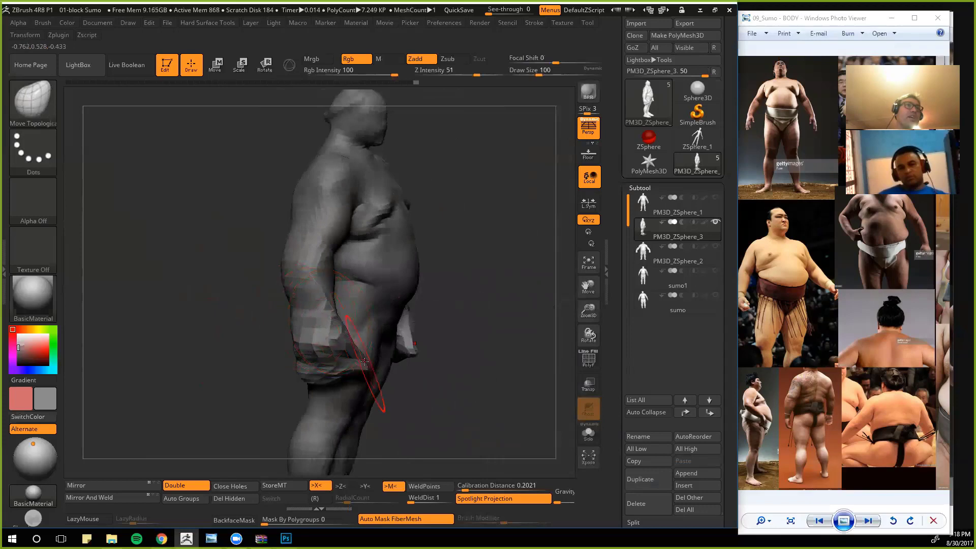
pyautogui.moveTo(222, 344); pyautogui.dragTo(294, 349)
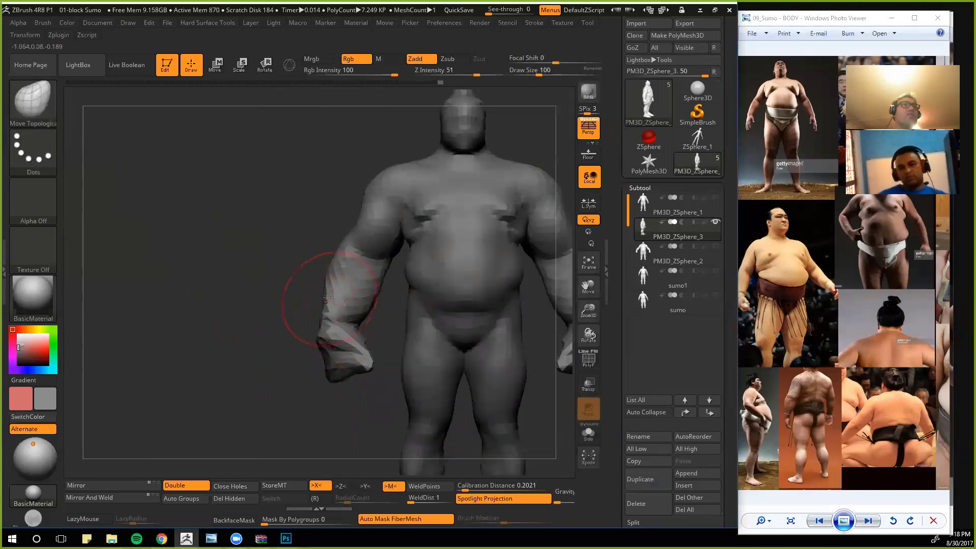
pyautogui.moveTo(320, 305)
pyautogui.keyDown('alt'); pyautogui.mouseDown()
pyautogui.moveTo(240, 281)
pyautogui.moveTo(223, 234)
pyautogui.moveTo(305, 338)
pyautogui.moveTo(305, 360)
pyautogui.moveTo(348, 294)
pyautogui.moveTo(341, 296)
pyautogui.mouseUp(); pyautogui.keyUp('alt')
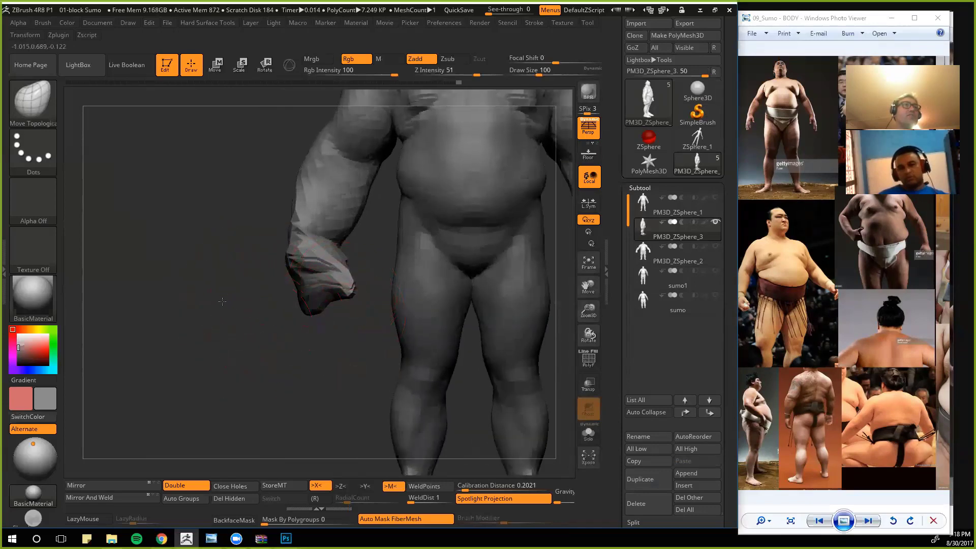
# Step: Thicken the lower legs and ankles with the Inflat brush and smooth them
pyautogui.keyDown('alt'); pyautogui.moveTo(257, 333); pyautogui.dragTo(306, 315); pyautogui.keyUp('alt')
pyautogui.moveTo(301, 353)
pyautogui.keyDown('alt'); pyautogui.mouseDown()
pyautogui.moveTo(303, 379)
pyautogui.moveTo(252, 303)
pyautogui.mouseUp(); pyautogui.keyUp('alt')
pyautogui.moveTo(377, 342)
pyautogui.mouseDown()
pyautogui.moveTo(337, 326)
pyautogui.moveTo(337, 343)
pyautogui.moveTo(279, 333)
pyautogui.moveTo(365, 290)
pyautogui.mouseUp()
pyautogui.press('b')
pyautogui.press('i')
pyautogui.press('n')
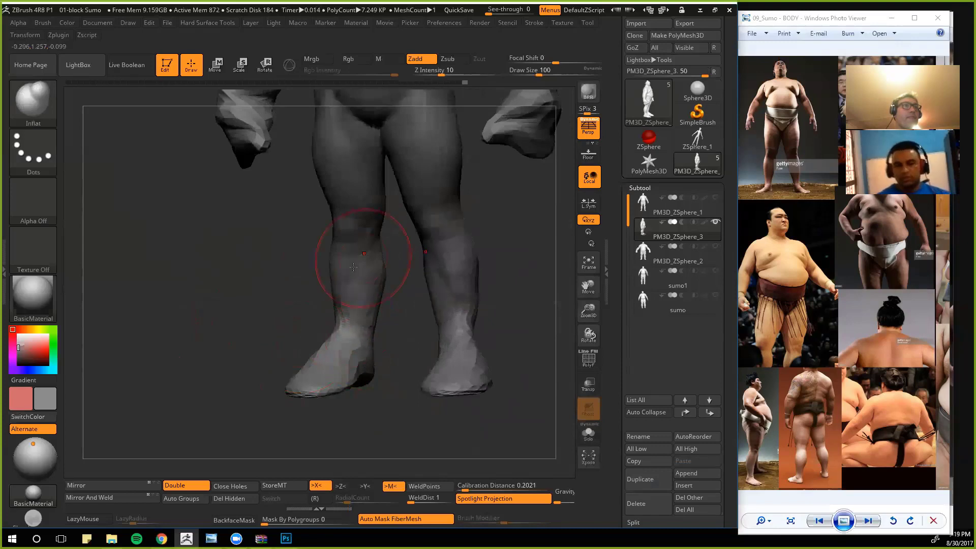
pyautogui.moveTo(277, 293)
pyautogui.mouseDown()
pyautogui.moveTo(305, 301)
pyautogui.moveTo(323, 326)
pyautogui.moveTo(323, 305)
pyautogui.mouseUp()
pyautogui.keyDown('shift'); pyautogui.moveTo(314, 244); pyautogui.dragTo(285, 254); pyautogui.keyUp('shift')
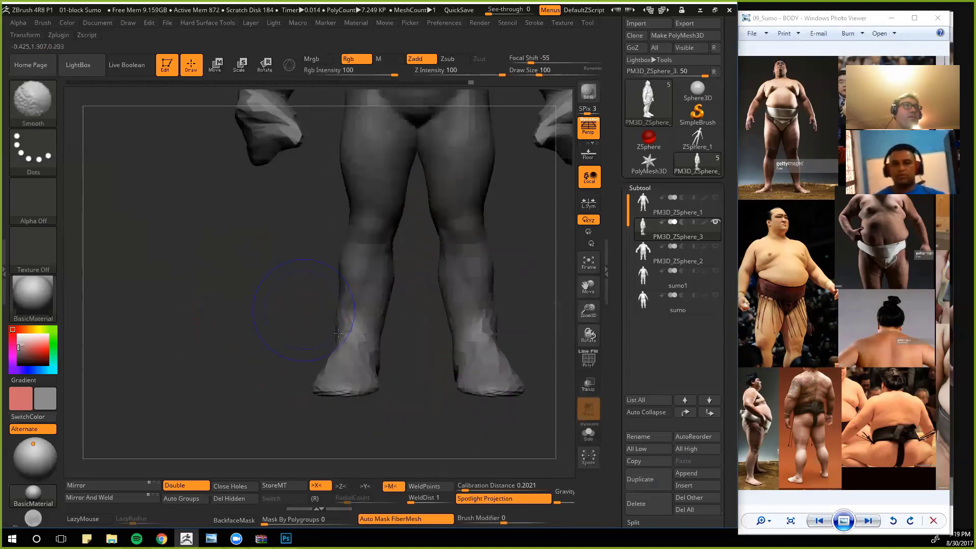
pyautogui.moveTo(386, 320); pyautogui.dragTo(384, 343)
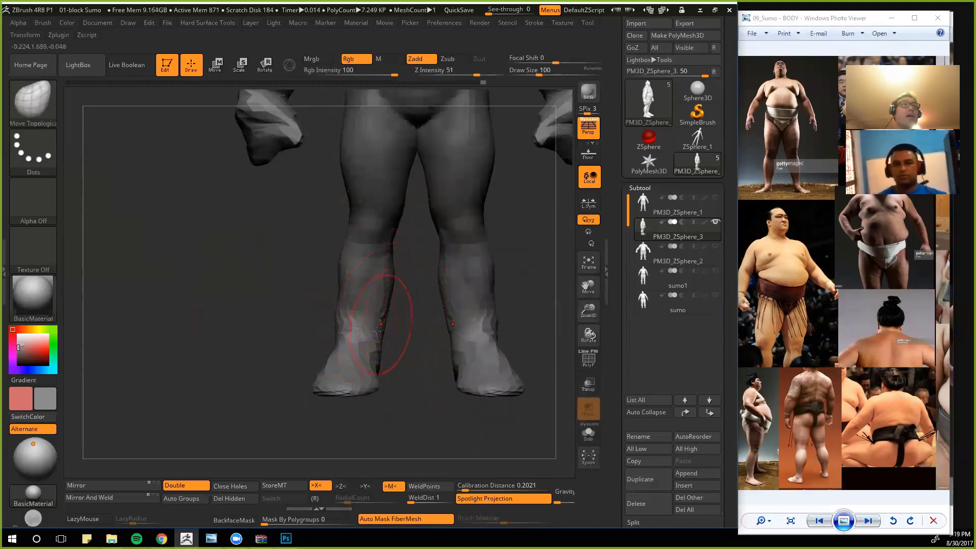
# Step: Shape the outlines of the calves and ankles with the Move Topological brush, enlarging the draw size to 128
pyautogui.press('b')
pyautogui.press('m')
pyautogui.press('t')
pyautogui.moveTo(389, 277); pyautogui.dragTo(397, 280)
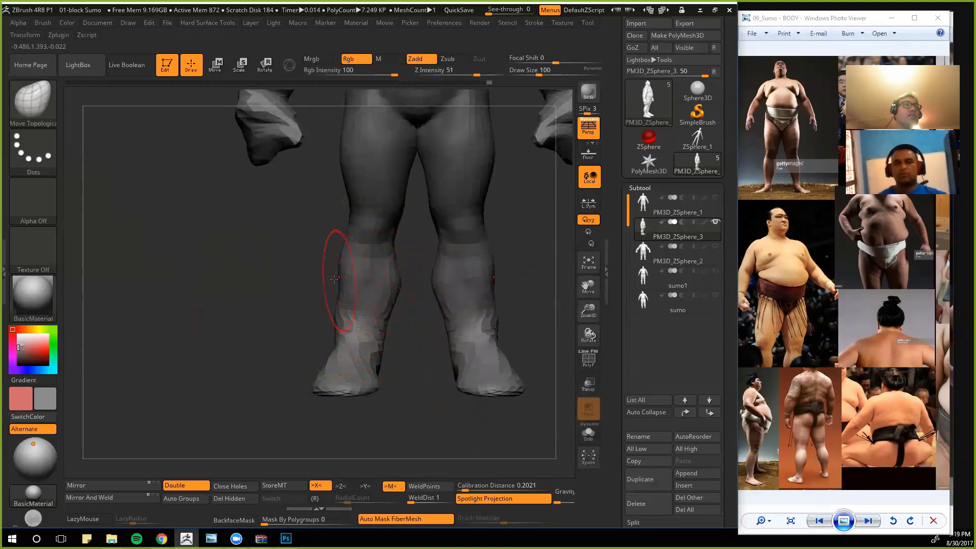
pyautogui.moveTo(338, 283); pyautogui.dragTo(329, 281)
pyautogui.moveTo(391, 293)
pyautogui.mouseDown()
pyautogui.moveTo(387, 311)
pyautogui.moveTo(390, 302)
pyautogui.mouseUp()
pyautogui.moveTo(336, 334); pyautogui.dragTo(333, 334)
pyautogui.moveTo(292, 346)
pyautogui.mouseDown()
pyautogui.moveTo(321, 338)
pyautogui.moveTo(285, 336)
pyautogui.mouseUp()
pyautogui.press('space')
pyautogui.moveTo(323, 339); pyautogui.dragTo(333, 341)
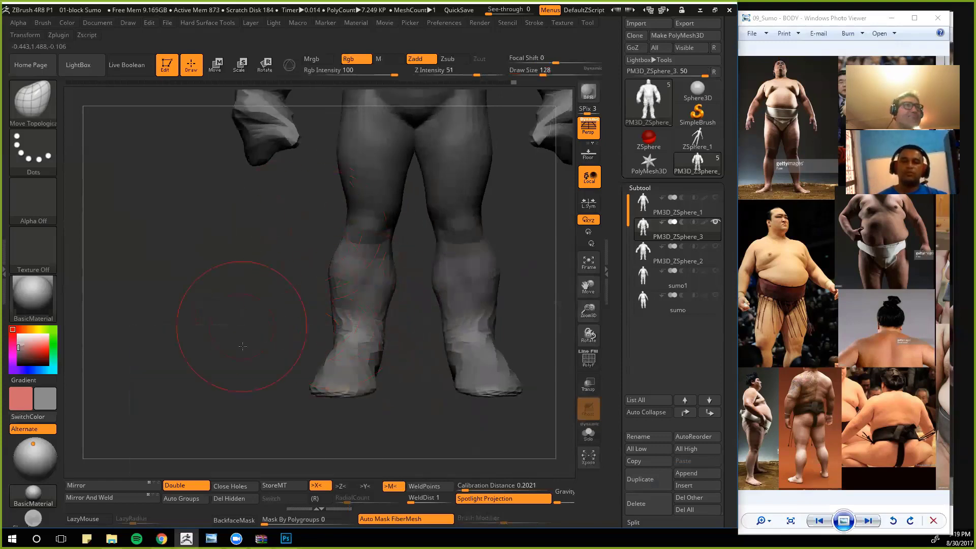
# Step: Refine the front outlines of the ankles, calves and knees with the Move Topological brush at draw size 128
pyautogui.moveTo(244, 339); pyautogui.dragTo(270, 333)
pyautogui.keyDown('alt'); pyautogui.moveTo(270, 334); pyautogui.dragTo(284, 355); pyautogui.keyUp('alt')
pyautogui.moveTo(403, 341); pyautogui.dragTo(396, 340)
pyautogui.moveTo(394, 396); pyautogui.dragTo(401, 398)
pyautogui.moveTo(251, 438)
pyautogui.keyDown('alt'); pyautogui.mouseDown()
pyautogui.moveTo(240, 338)
pyautogui.moveTo(281, 407)
pyautogui.mouseUp(); pyautogui.keyUp('alt')
pyautogui.moveTo(309, 239); pyautogui.dragTo(302, 240)
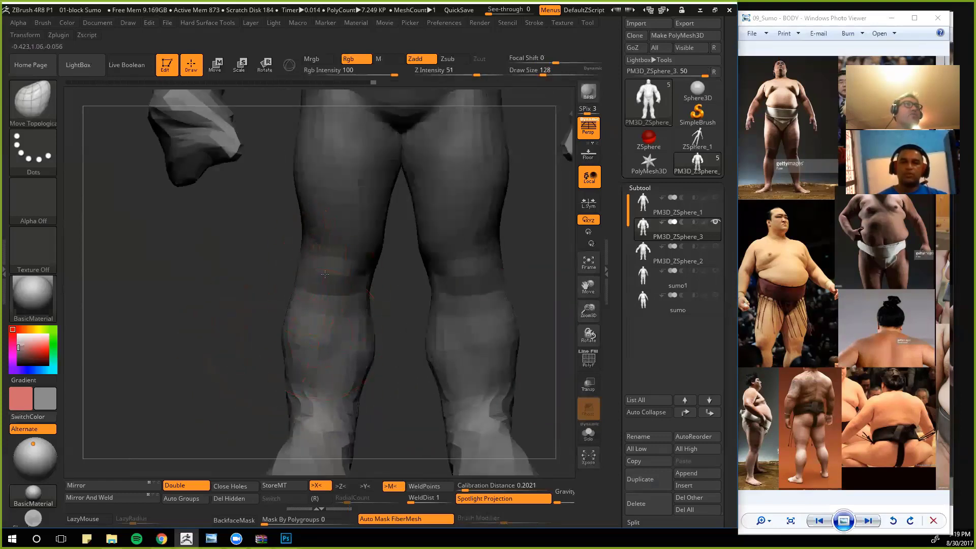
pyautogui.moveTo(371, 280); pyautogui.dragTo(379, 280)
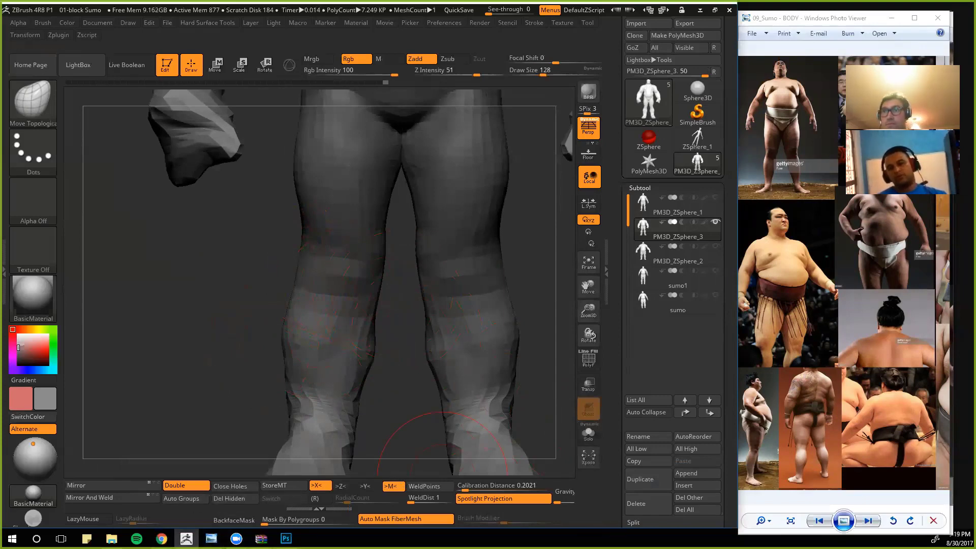
# Step: Switch to Chrome and examine the Hulk reference images for the build of the legs and forearms
pyautogui.click(161, 538)
pyautogui.click(698, 276)
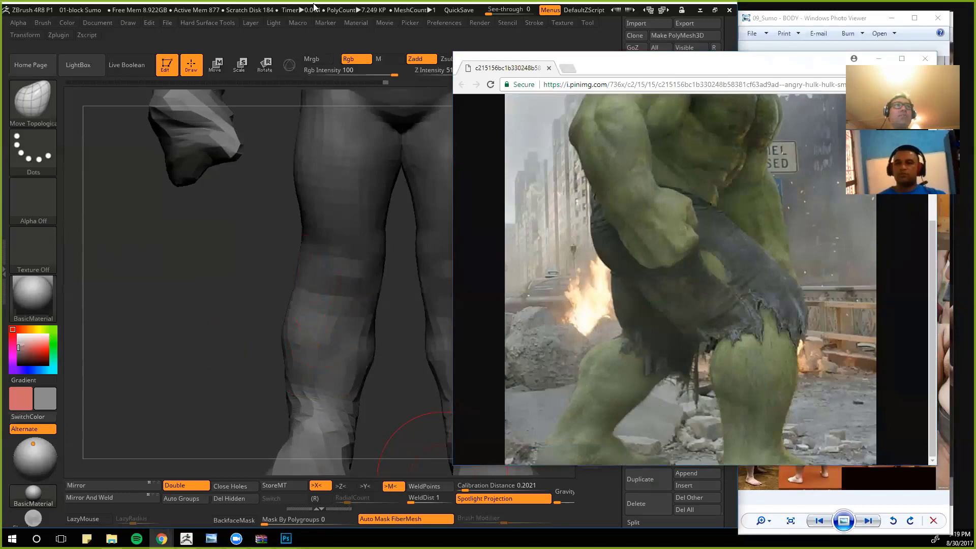
pyautogui.press('super+Right')
pyautogui.press('super+Up')
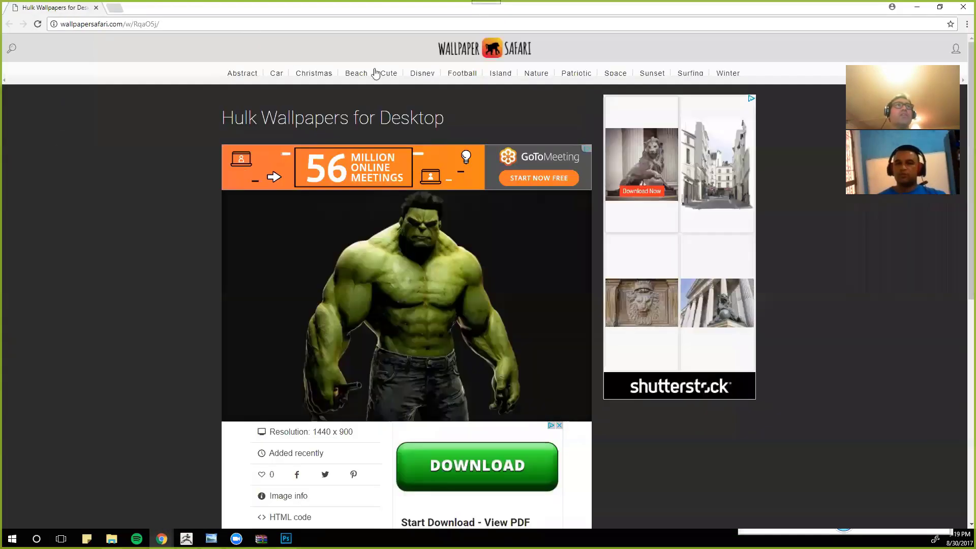
pyautogui.scroll(-3, 474, 216)
pyautogui.scroll(1, 474, 214)
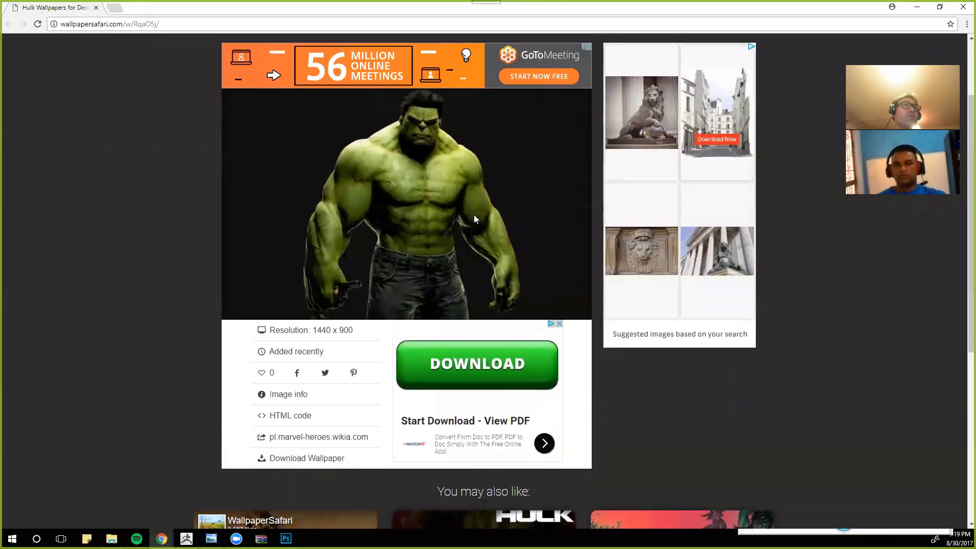
pyautogui.scroll(-2, 474, 216)
pyautogui.scroll(3, 474, 216)
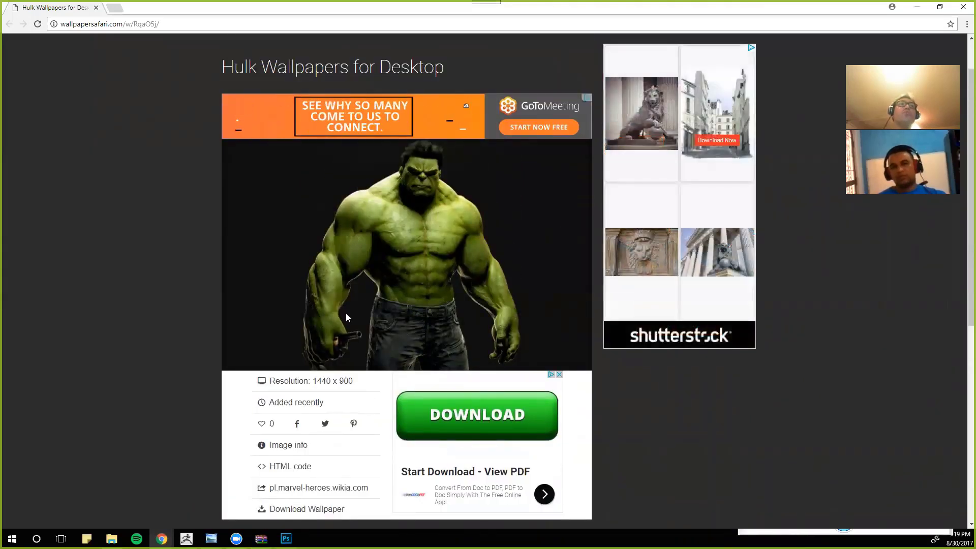
# Step: Close the Hulk wallpaper page and the Hulk photo window to get back to ZBrush
pyautogui.click(892, 6)
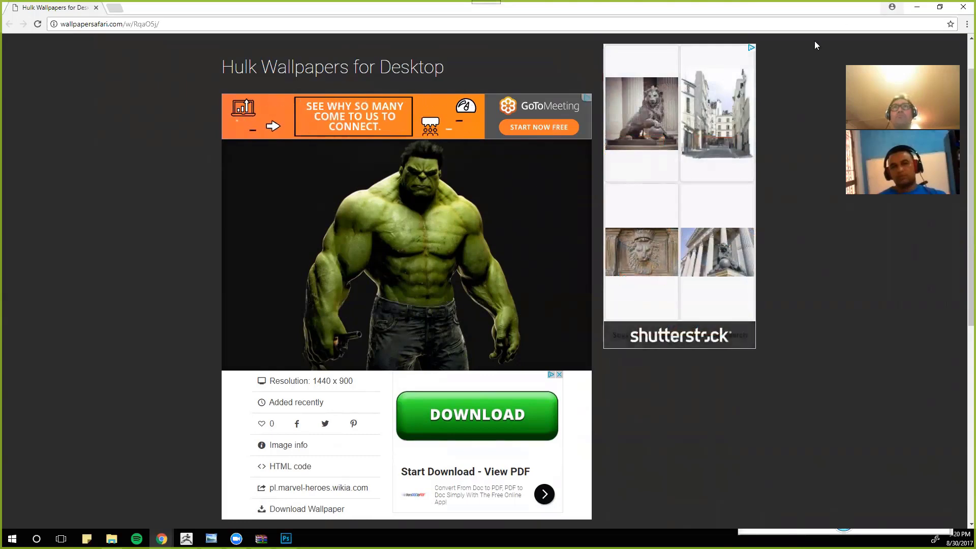
pyautogui.click(777, 9)
pyautogui.click(940, 8)
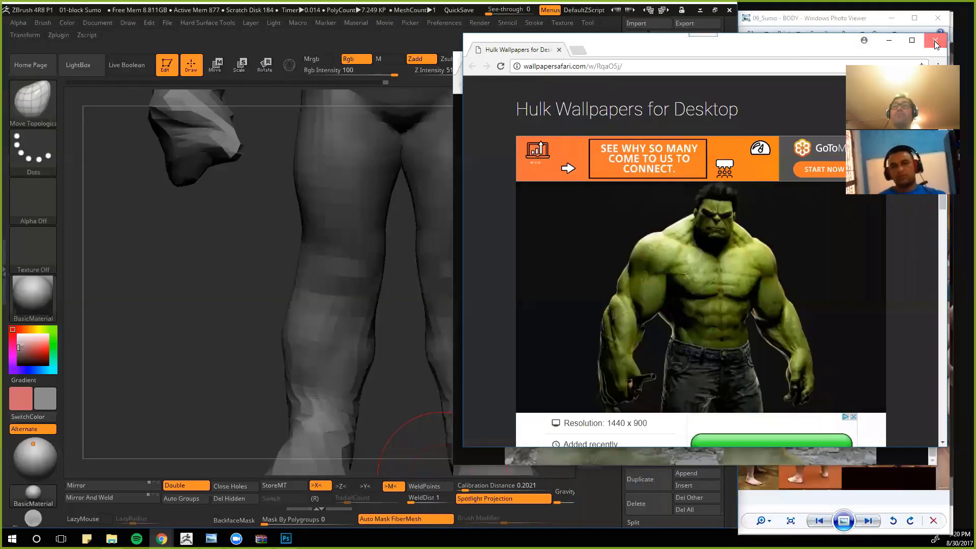
pyautogui.click(936, 43)
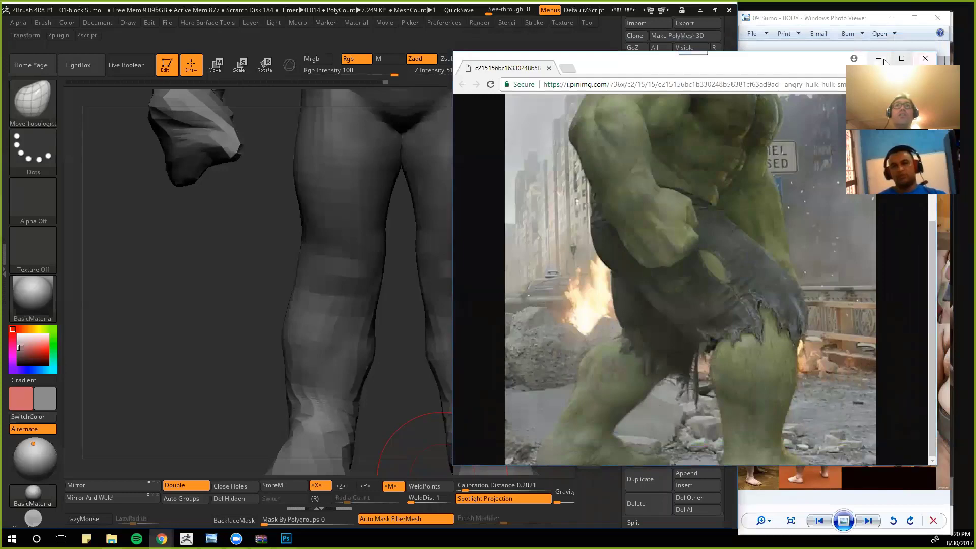
pyautogui.click(925, 58)
# Step: Adjust the outer hips and thighs from the front with the Move Topological brush at draw size 112
pyautogui.click(147, 348)
pyautogui.keyDown('alt'); pyautogui.moveTo(154, 342); pyautogui.dragTo(258, 308); pyautogui.keyUp('alt')
pyautogui.moveTo(330, 270)
pyautogui.mouseDown()
pyautogui.moveTo(323, 251)
pyautogui.moveTo(329, 321)
pyautogui.mouseUp()
pyautogui.moveTo(285, 382); pyautogui.dragTo(314, 333)
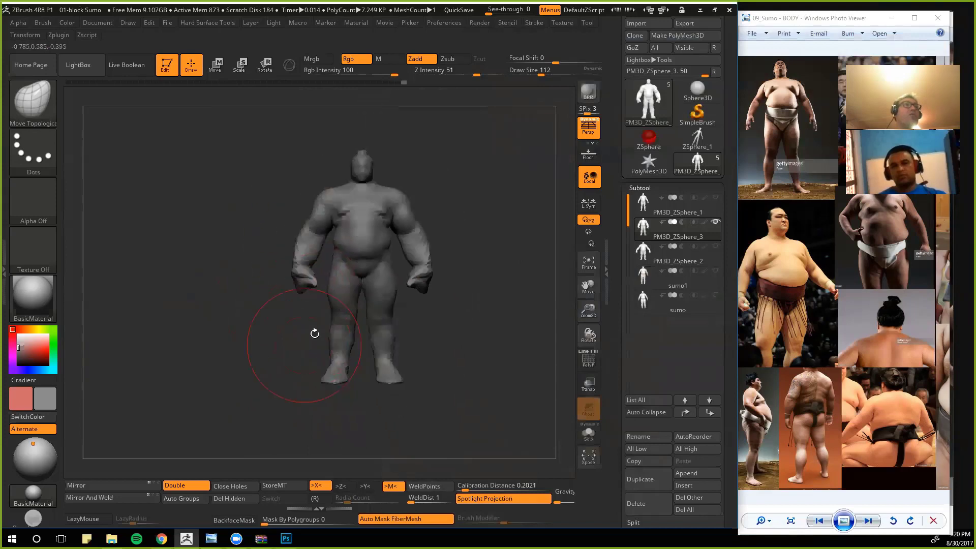
pyautogui.moveTo(341, 281); pyautogui.dragTo(332, 262)
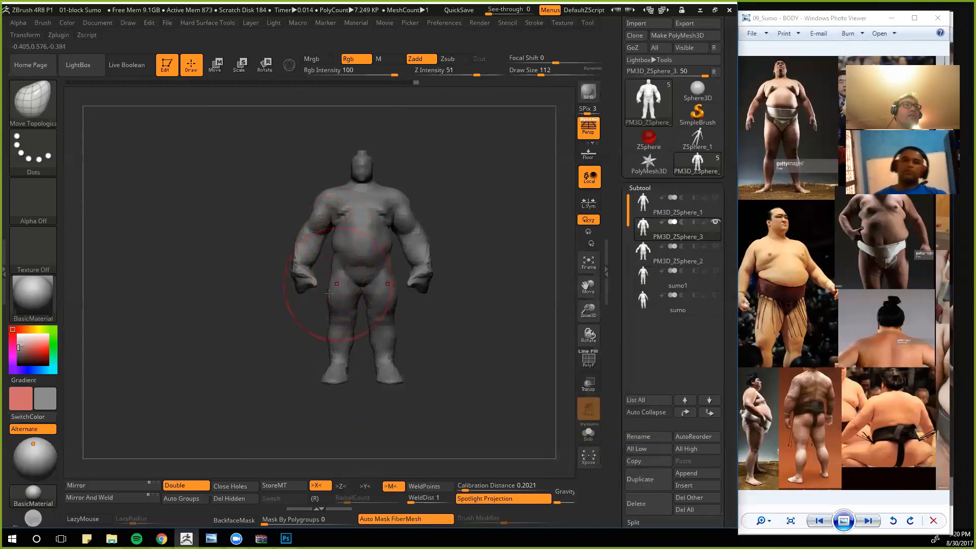
# Step: Snapshot the figure from an earlier undo history state and restore the latest version beside it to compare the legs
pyautogui.moveTo(415, 83); pyautogui.dragTo(307, 74)
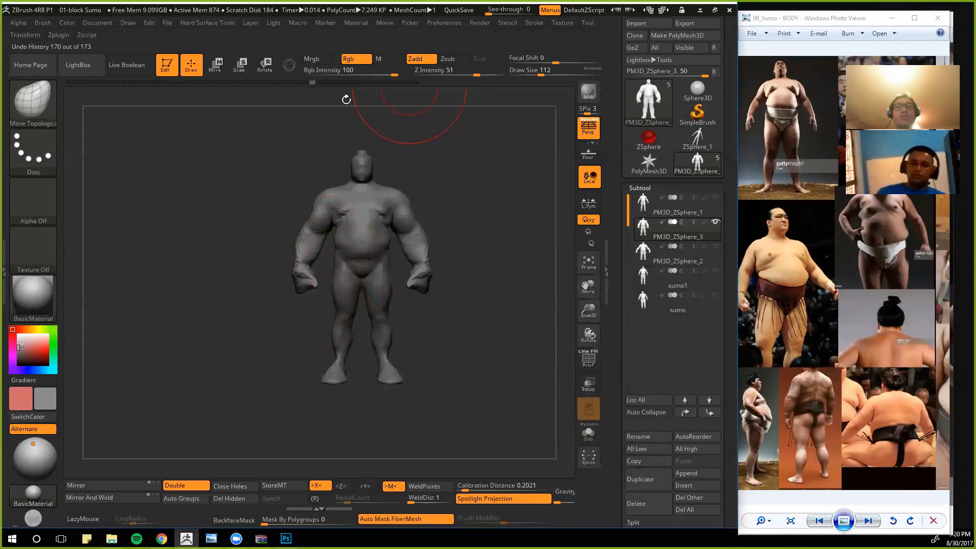
pyautogui.keyDown('alt'); pyautogui.moveTo(497, 341); pyautogui.dragTo(361, 343); pyautogui.keyUp('alt')
pyautogui.hotkey('shift', 's')
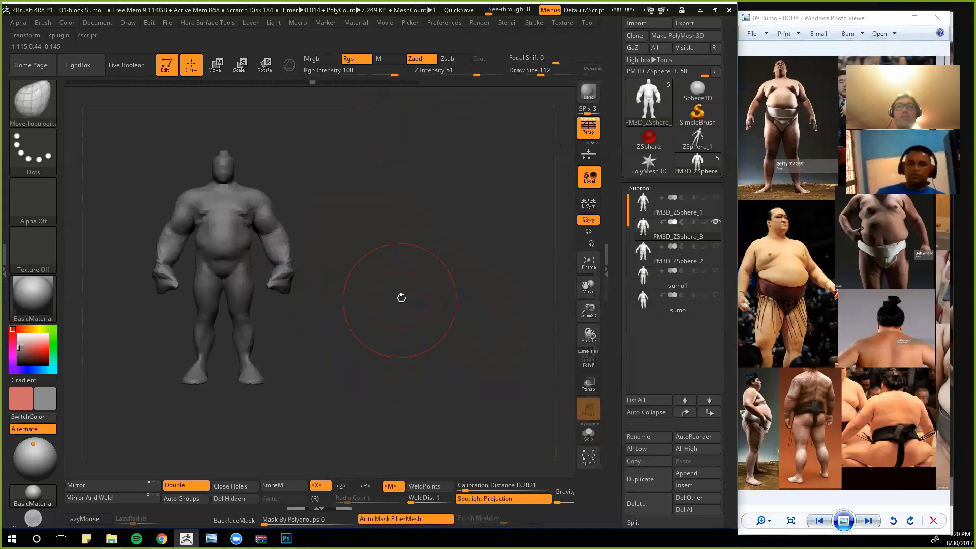
pyautogui.keyDown('alt'); pyautogui.moveTo(401, 299); pyautogui.dragTo(570, 298); pyautogui.keyUp('alt')
pyautogui.moveTo(310, 83); pyautogui.dragTo(417, 85)
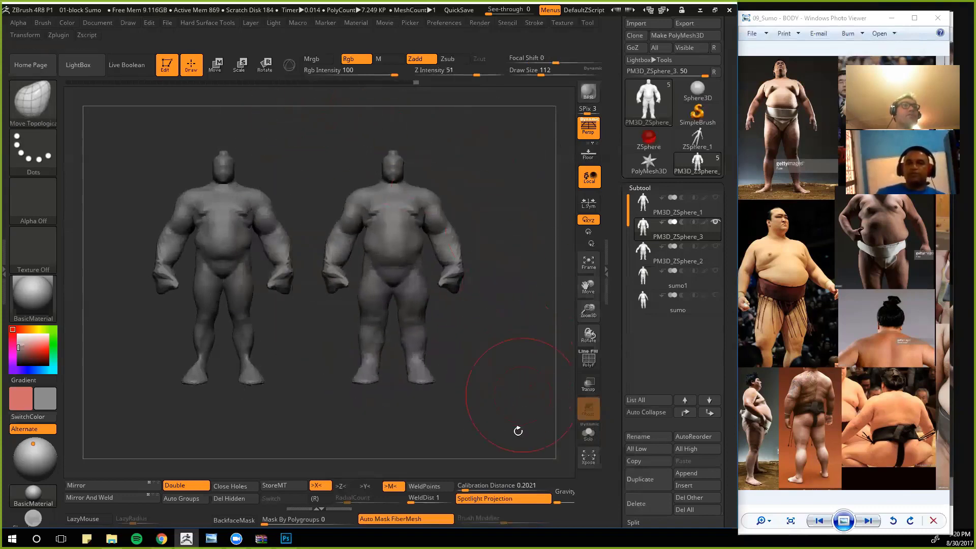
# Step: Thicken the shin, heel and ankle from the side view with the Move Topological brush
pyautogui.moveTo(515, 422); pyautogui.dragTo(536, 399)
pyautogui.keyDown('alt'); pyautogui.moveTo(468, 371); pyautogui.dragTo(473, 422); pyautogui.keyUp('alt')
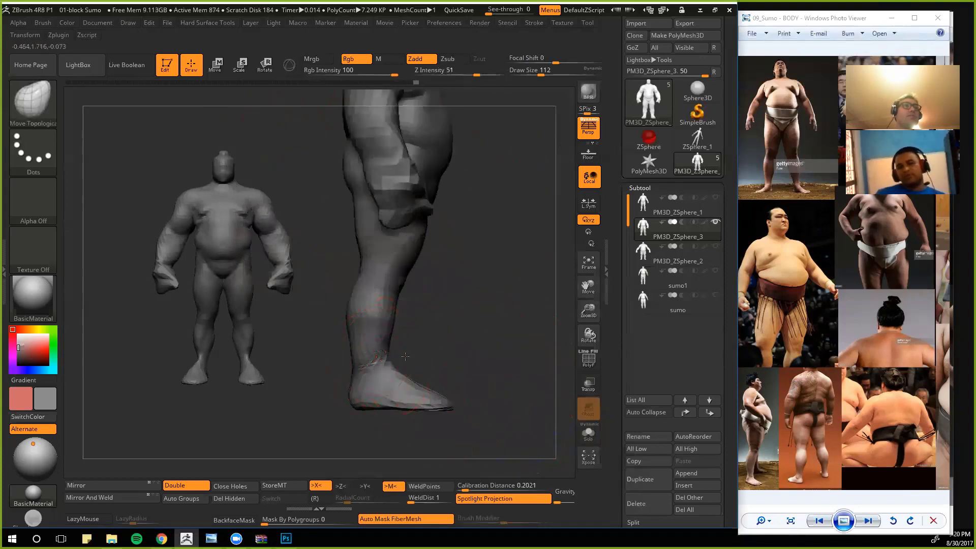
pyautogui.moveTo(405, 356); pyautogui.dragTo(408, 356)
pyautogui.moveTo(352, 367); pyautogui.dragTo(346, 369)
pyautogui.moveTo(396, 309); pyautogui.dragTo(413, 290)
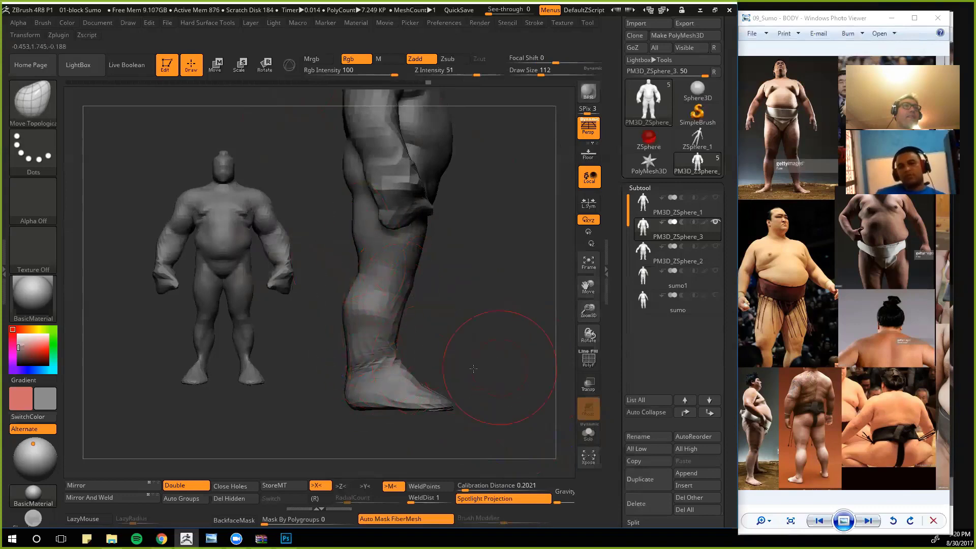
pyautogui.keyDown('shift'); pyautogui.moveTo(474, 368); pyautogui.dragTo(477, 394); pyautogui.keyUp('shift')
pyautogui.moveTo(476, 394); pyautogui.dragTo(544, 341)
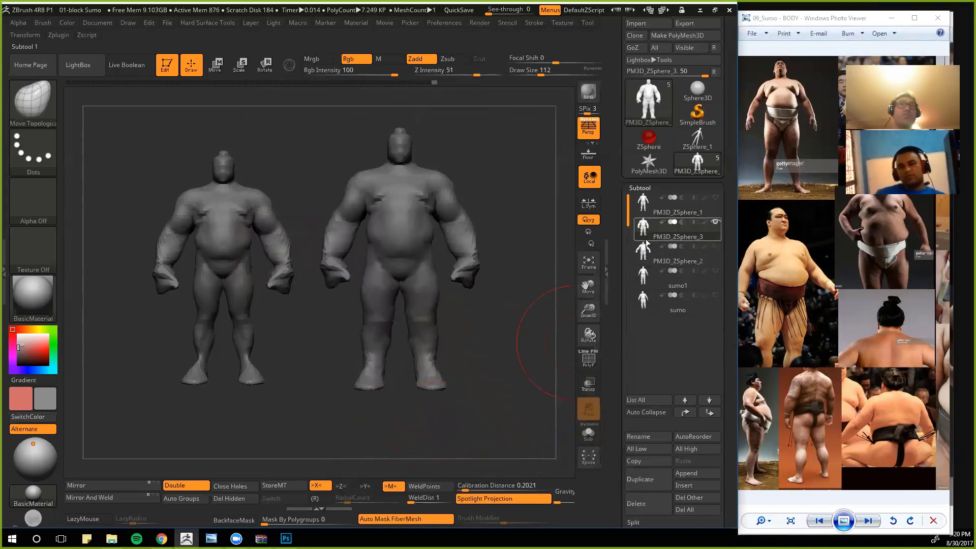
# Step: Select the PM3D_ZSphere_2 subtool, move it above PM3D_ZSphere_3, and show it alone on a cleared canvas
pyautogui.click(651, 253)
pyautogui.click(685, 412)
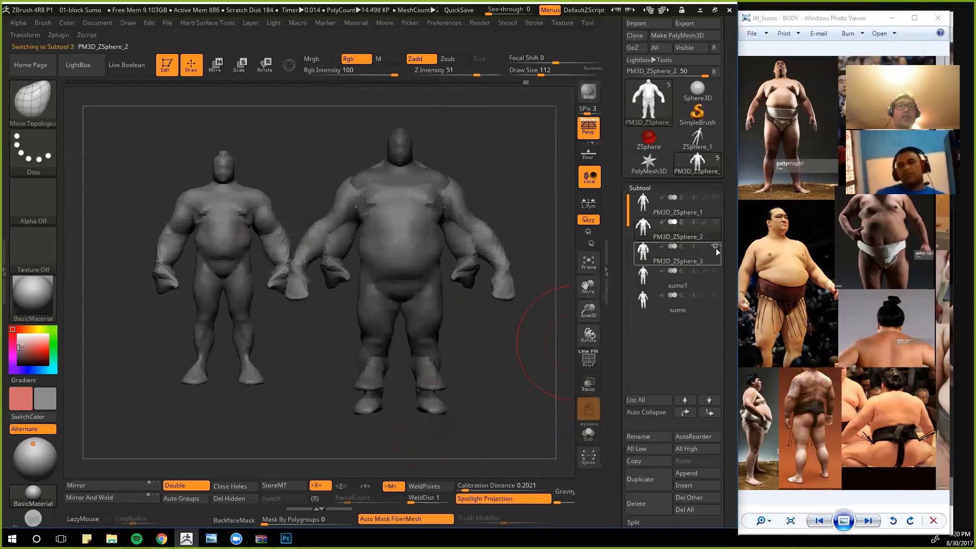
pyautogui.press('ctrl')
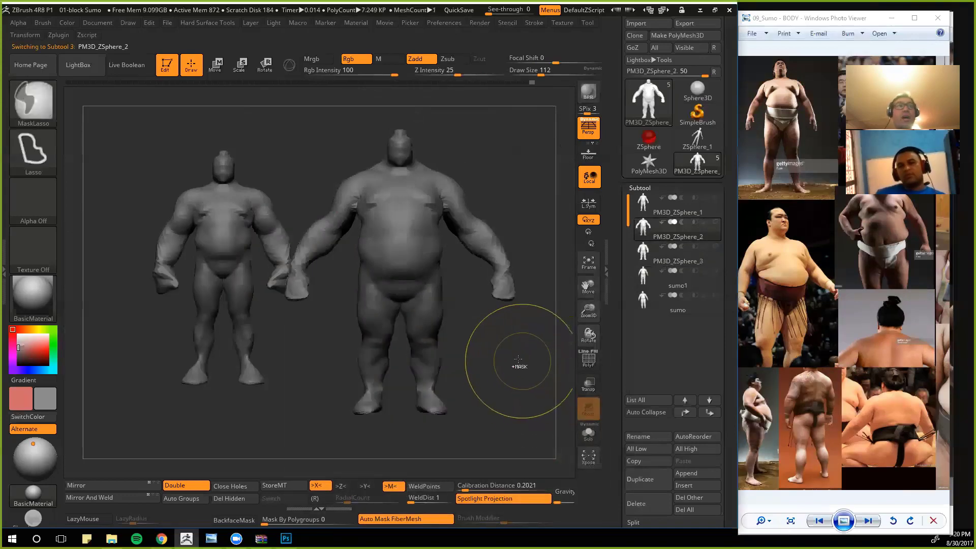
pyautogui.moveTo(525, 372)
pyautogui.mouseDown()
pyautogui.moveTo(534, 367)
pyautogui.moveTo(503, 396)
pyautogui.mouseUp()
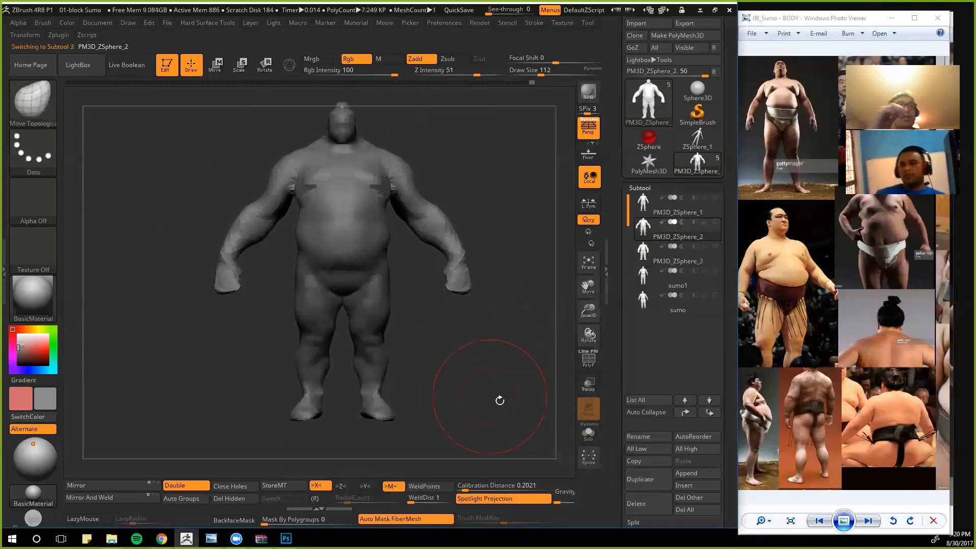
pyautogui.moveTo(559, 363); pyautogui.dragTo(484, 359)
# Step: Reshape the feet and ankles of PM3D_ZSphere_2 from the front and side with the Move Topological brush
pyautogui.keyDown('alt'); pyautogui.moveTo(244, 414); pyautogui.dragTo(259, 402); pyautogui.keyUp('alt')
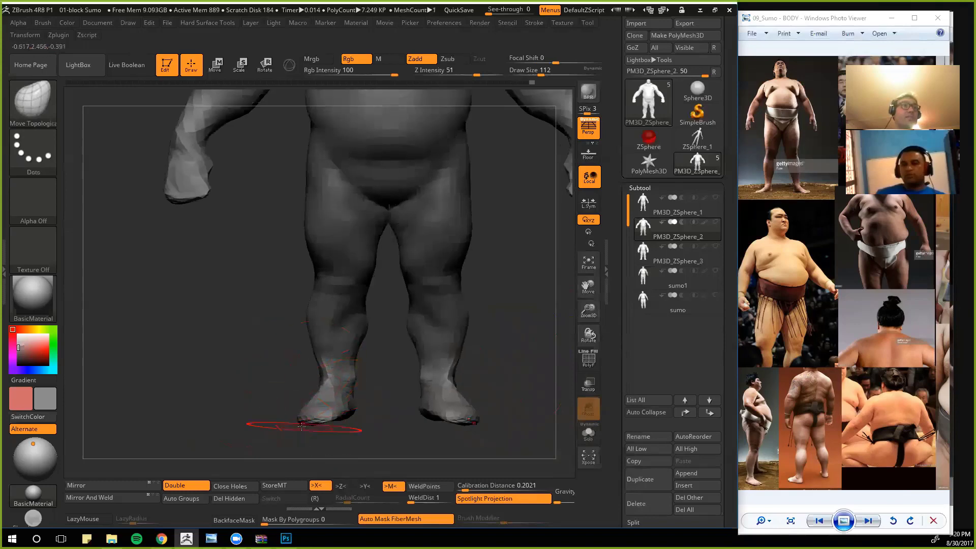
pyautogui.keyDown('shift'); pyautogui.moveTo(277, 391); pyautogui.dragTo(337, 406); pyautogui.keyUp('shift')
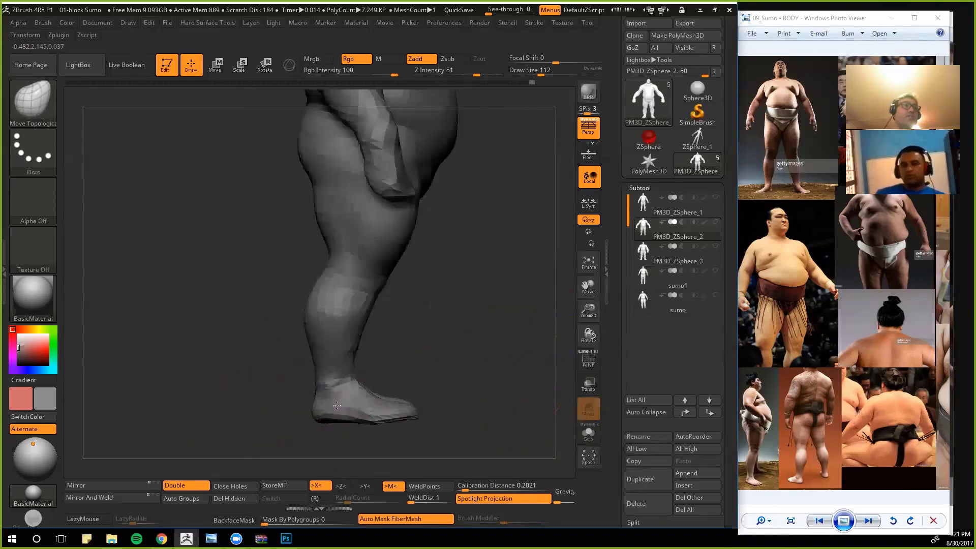
pyautogui.moveTo(423, 377); pyautogui.dragTo(255, 180)
pyautogui.moveTo(329, 282)
pyautogui.mouseDown()
pyautogui.moveTo(277, 382)
pyautogui.moveTo(277, 364)
pyautogui.moveTo(278, 381)
pyautogui.moveTo(376, 387)
pyautogui.mouseUp()
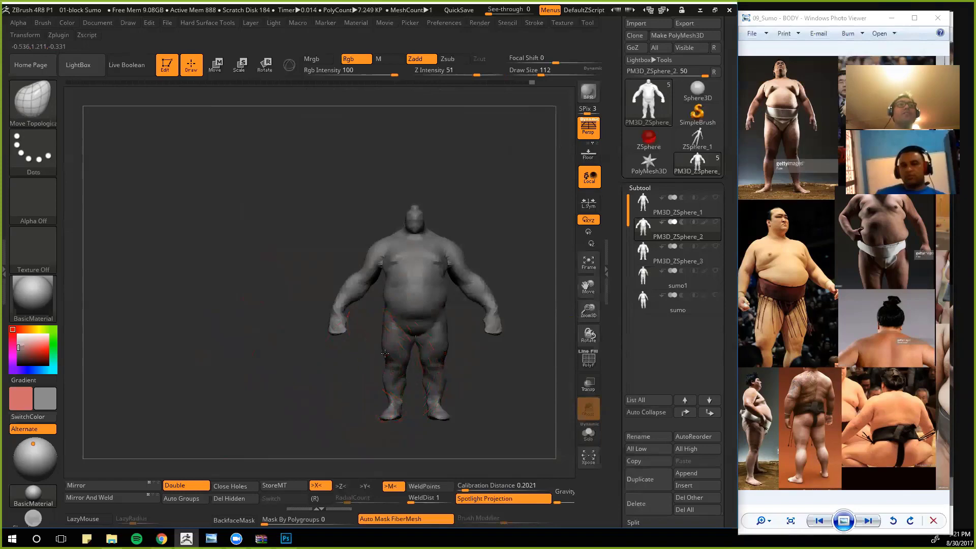
# Step: Refine the outlines of the thighs, knees and calves of PM3D_ZSphere_2 from the front and side
pyautogui.moveTo(385, 353); pyautogui.dragTo(369, 372)
pyautogui.keyDown('alt'); pyautogui.moveTo(334, 410); pyautogui.dragTo(356, 379); pyautogui.keyUp('alt')
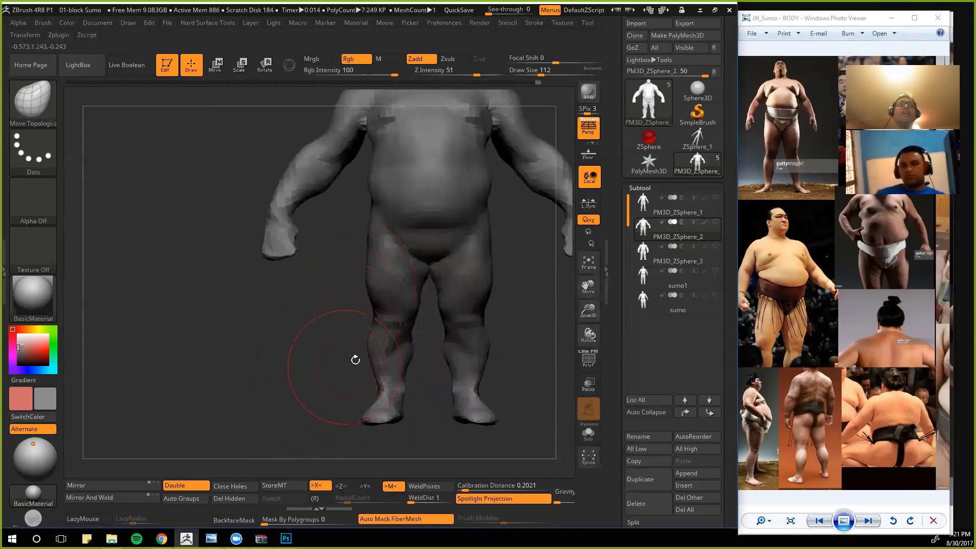
pyautogui.moveTo(311, 339); pyautogui.dragTo(380, 290)
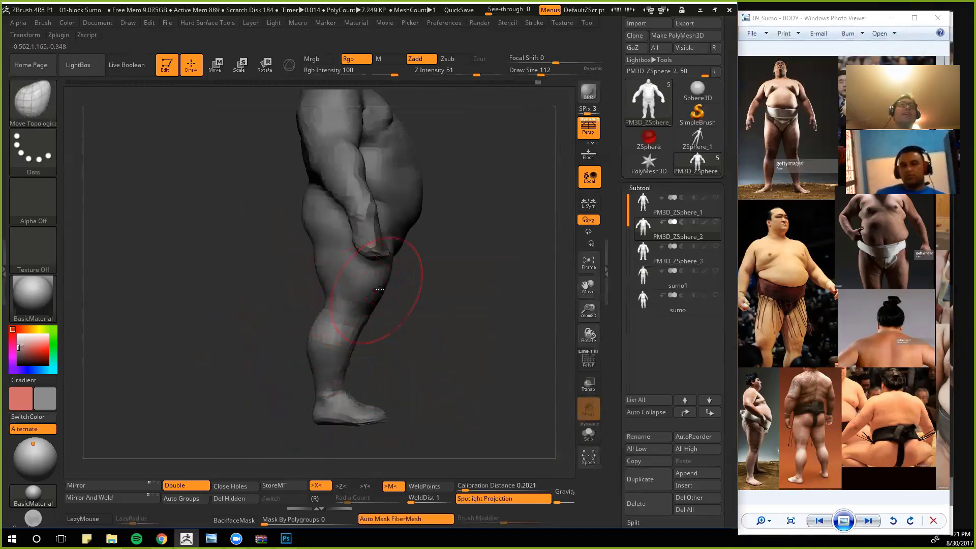
pyautogui.moveTo(443, 334)
pyautogui.mouseDown()
pyautogui.moveTo(326, 394)
pyautogui.moveTo(386, 368)
pyautogui.moveTo(333, 397)
pyautogui.mouseUp()
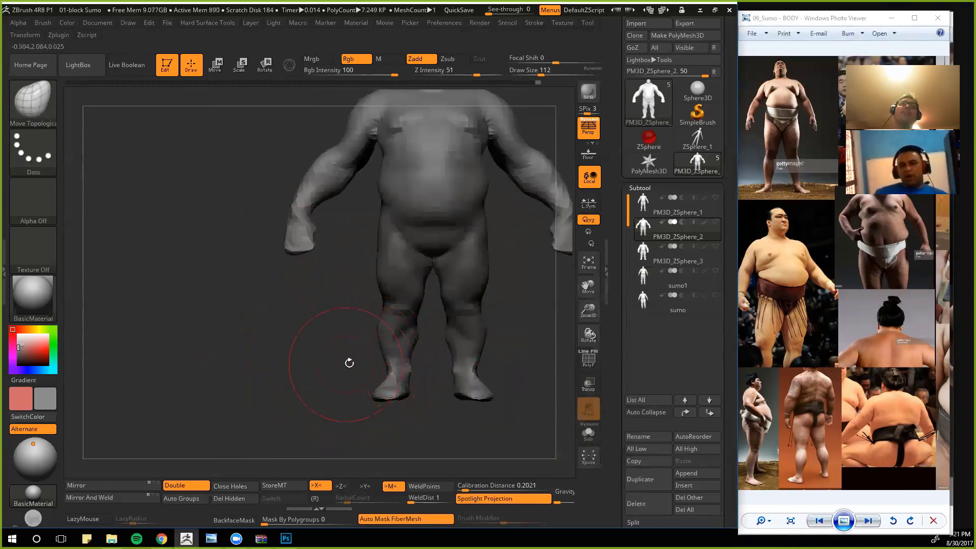
pyautogui.keyDown('alt'); pyautogui.moveTo(305, 360); pyautogui.dragTo(326, 346); pyautogui.keyUp('alt')
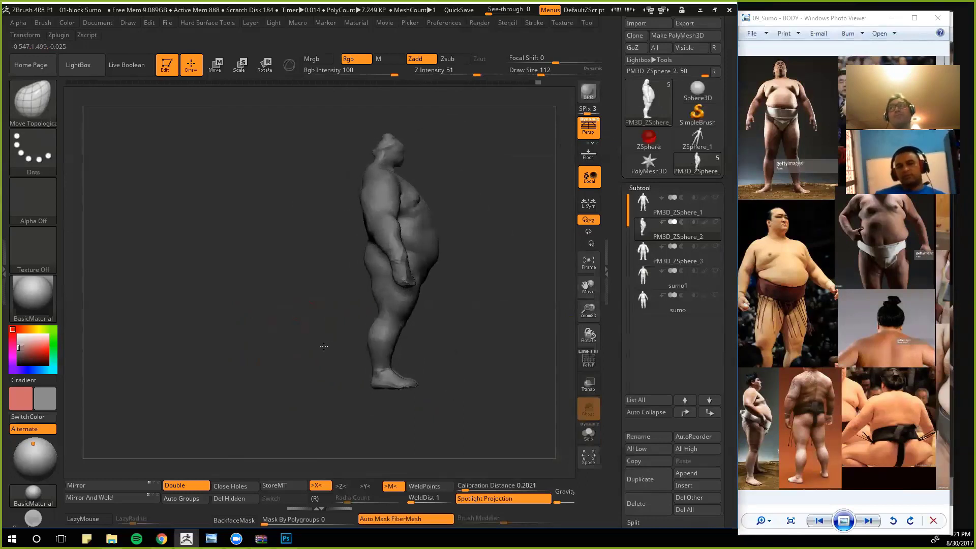
pyautogui.moveTo(324, 346); pyautogui.dragTo(296, 349)
pyautogui.keyDown('alt'); pyautogui.moveTo(350, 379); pyautogui.dragTo(278, 360); pyautogui.keyUp('alt')
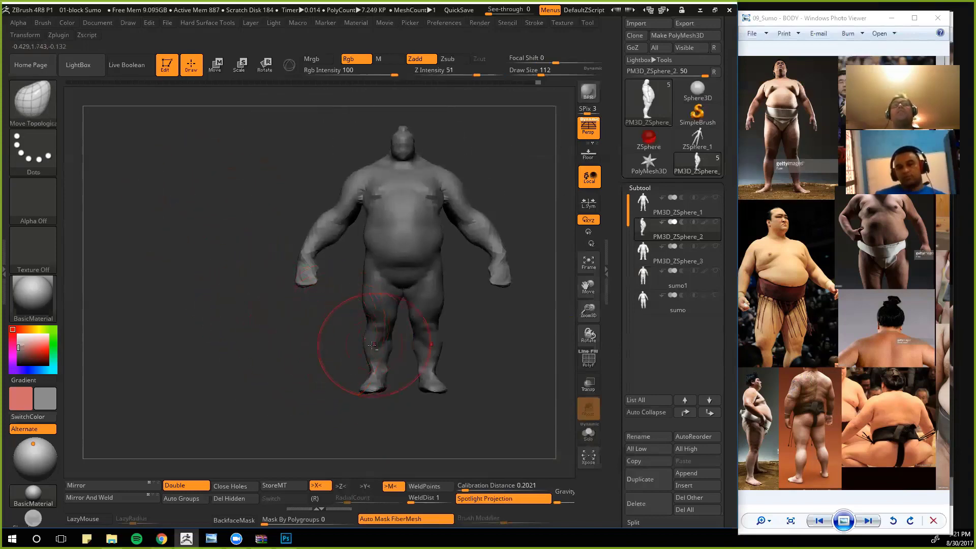
# Step: Lengthen the legs with the Move brush at draw size 152, raising the crotch area and pulling the feet down
pyautogui.press('b')
pyautogui.press('m')
pyautogui.press('v')
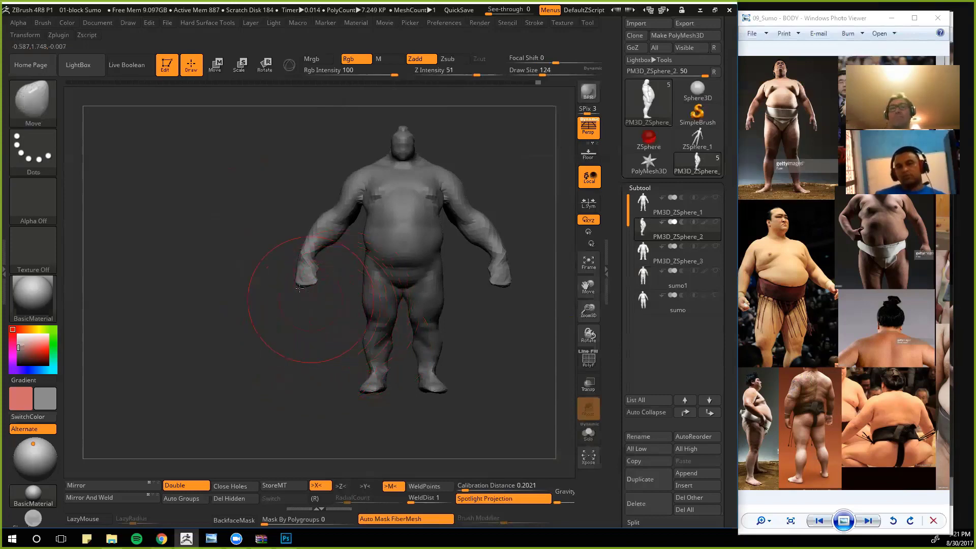
pyautogui.moveTo(222, 307)
pyautogui.keyDown('ctrl'); pyautogui.mouseDown()
pyautogui.moveTo(336, 291)
pyautogui.moveTo(360, 138)
pyautogui.moveTo(178, 170)
pyautogui.mouseUp(); pyautogui.keyUp('ctrl')
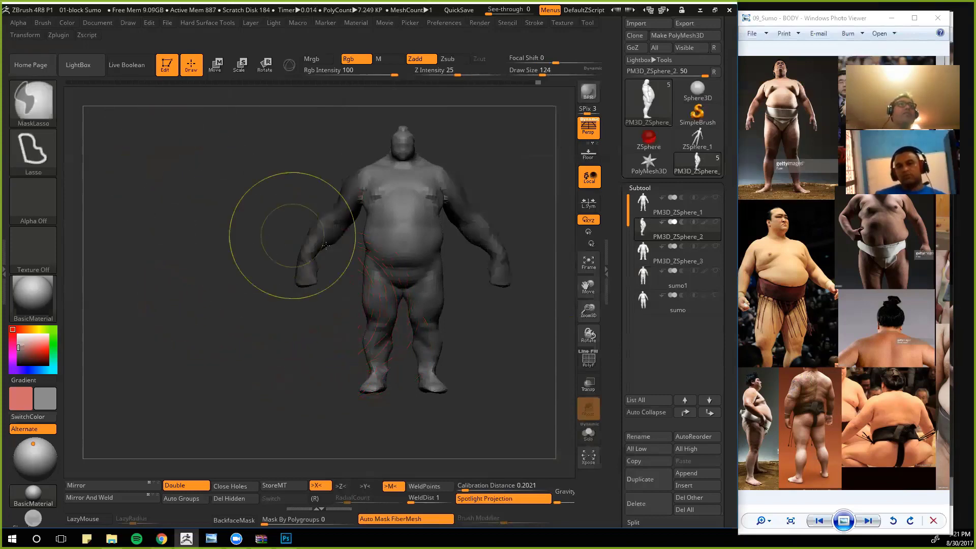
pyautogui.moveTo(276, 227); pyautogui.dragTo(235, 214)
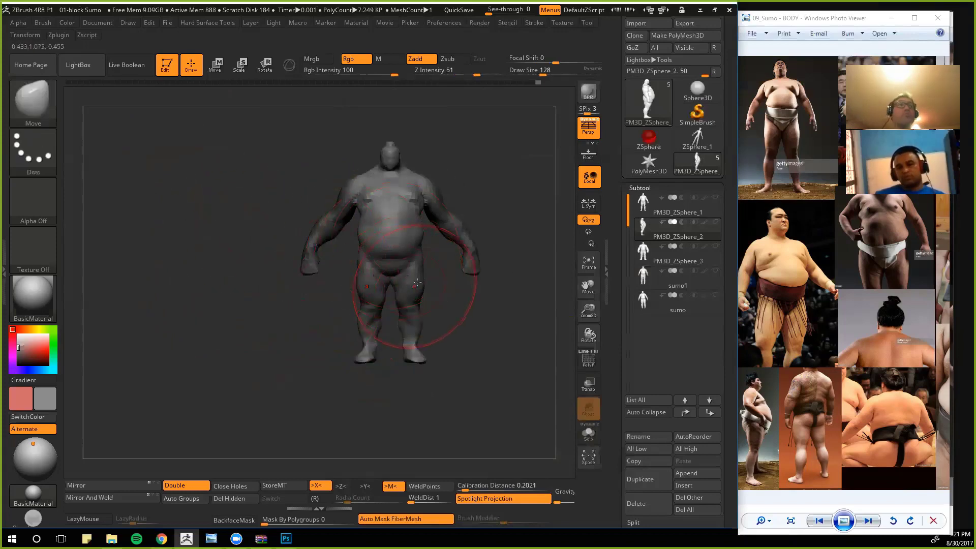
pyautogui.press(']')
pyautogui.moveTo(382, 266); pyautogui.dragTo(382, 249)
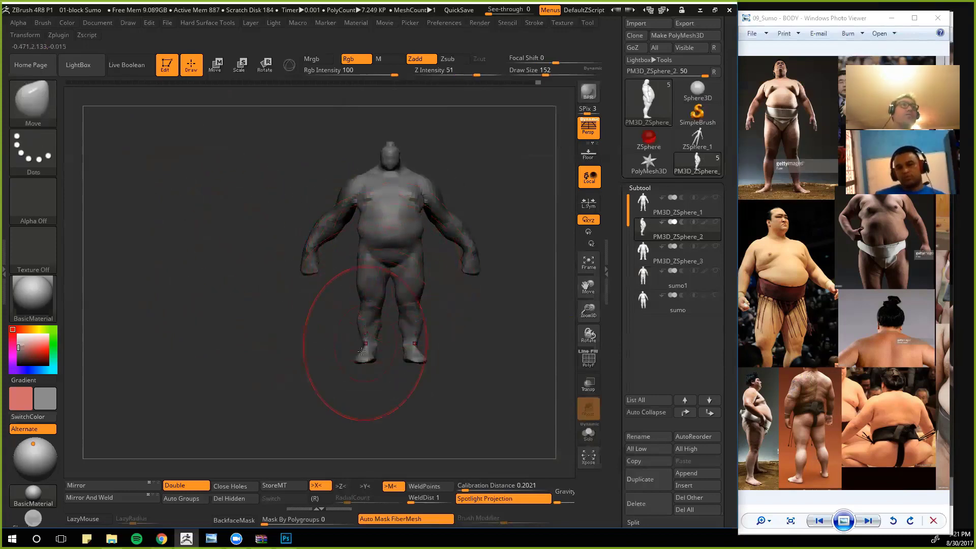
pyautogui.moveTo(362, 350); pyautogui.dragTo(363, 357)
pyautogui.moveTo(367, 270); pyautogui.dragTo(366, 272)
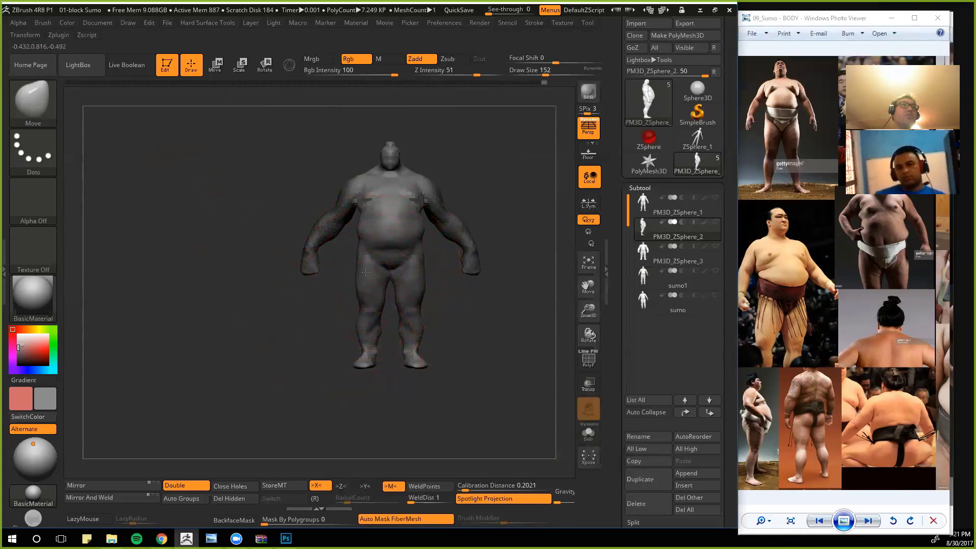
pyautogui.moveTo(365, 357); pyautogui.dragTo(362, 368)
pyautogui.moveTo(280, 386)
pyautogui.keyDown('shift'); pyautogui.mouseDown()
pyautogui.moveTo(347, 387)
pyautogui.moveTo(356, 368)
pyautogui.moveTo(306, 389)
pyautogui.moveTo(254, 387)
pyautogui.mouseUp(); pyautogui.keyUp('shift')
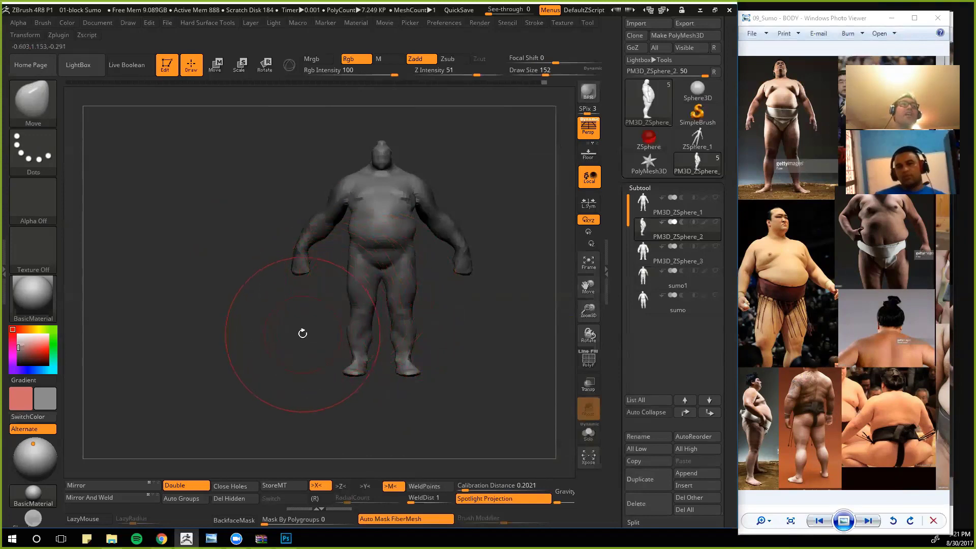
pyautogui.press('ctrl')
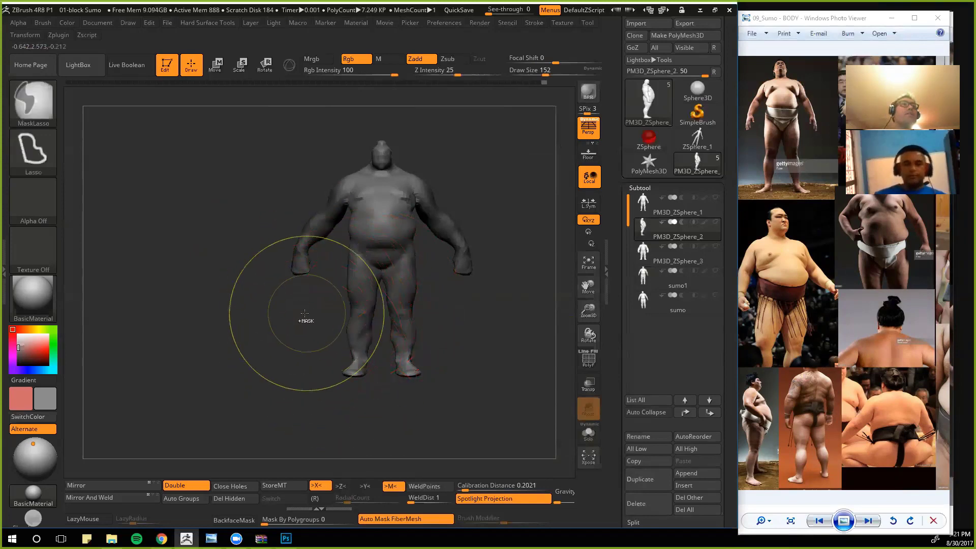
# Step: Undo the recent leg-lengthening edits on PM3D_ZSphere_2
pyautogui.keyDown('ctrl'); pyautogui.click(300, 315); pyautogui.keyUp('ctrl')
pyautogui.moveTo(270, 185)
pyautogui.keyDown('ctrl'); pyautogui.mouseDown()
pyautogui.moveTo(285, 208)
pyautogui.moveTo(324, 188)
pyautogui.mouseUp(); pyautogui.keyUp('ctrl')
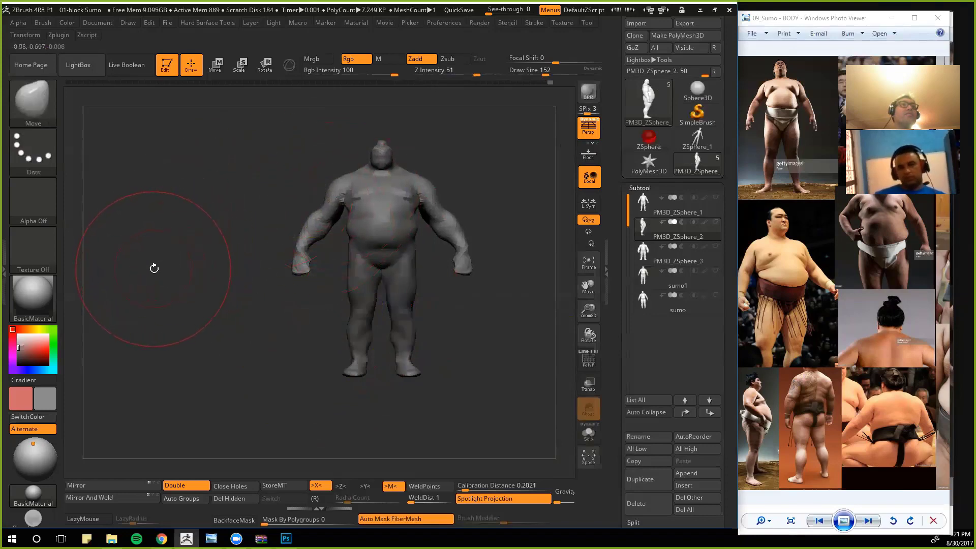
pyautogui.hotkey('ctrl', 'z')
pyautogui.hotkey('ctrl', 'z')
pyautogui.hotkey('ctrl', 'z')
pyautogui.hotkey('ctrl', 'z')
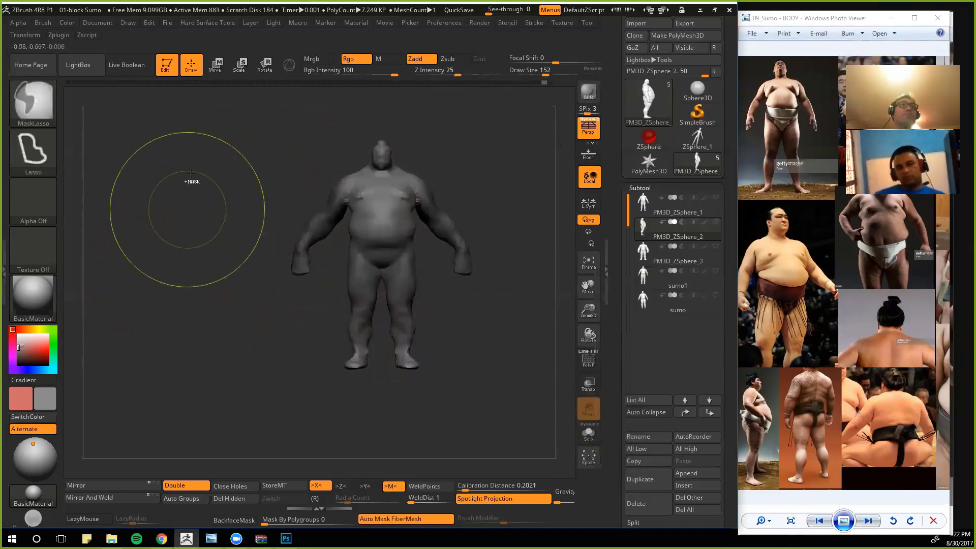
pyautogui.hotkey('ctrl', 'z')
pyautogui.hotkey('ctrl', 'z')
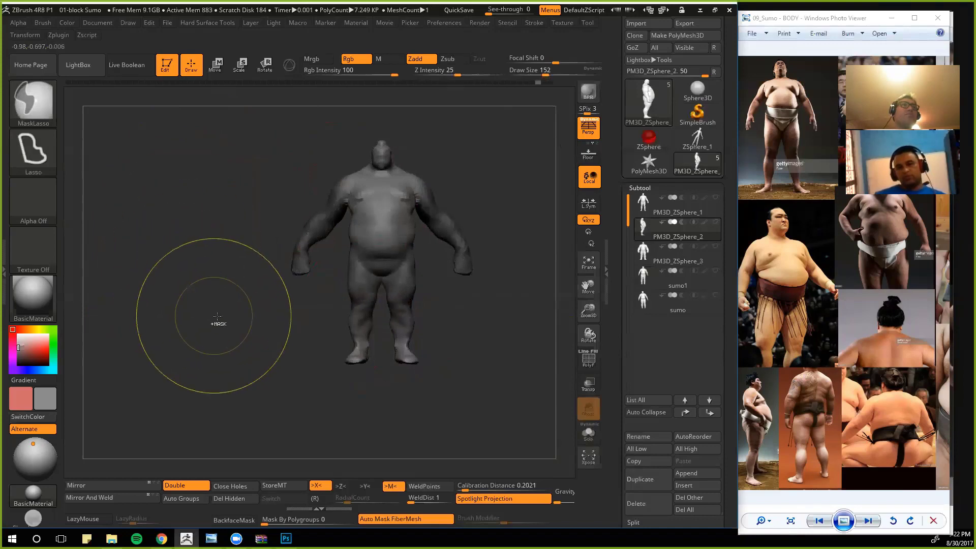
# Step: Reshape the forearm outlines with the Move brush at draw size 80 while the legs are masked, and clear the mask
pyautogui.keyDown('ctrl'); pyautogui.moveTo(214, 329); pyautogui.dragTo(234, 338); pyautogui.keyUp('ctrl')
pyautogui.moveTo(303, 275); pyautogui.dragTo(305, 273)
pyautogui.moveTo(277, 310)
pyautogui.keyDown('alt'); pyautogui.mouseDown()
pyautogui.moveTo(283, 356)
pyautogui.moveTo(312, 307)
pyautogui.moveTo(279, 342)
pyautogui.moveTo(366, 242)
pyautogui.moveTo(340, 340)
pyautogui.mouseUp(); pyautogui.keyUp('alt')
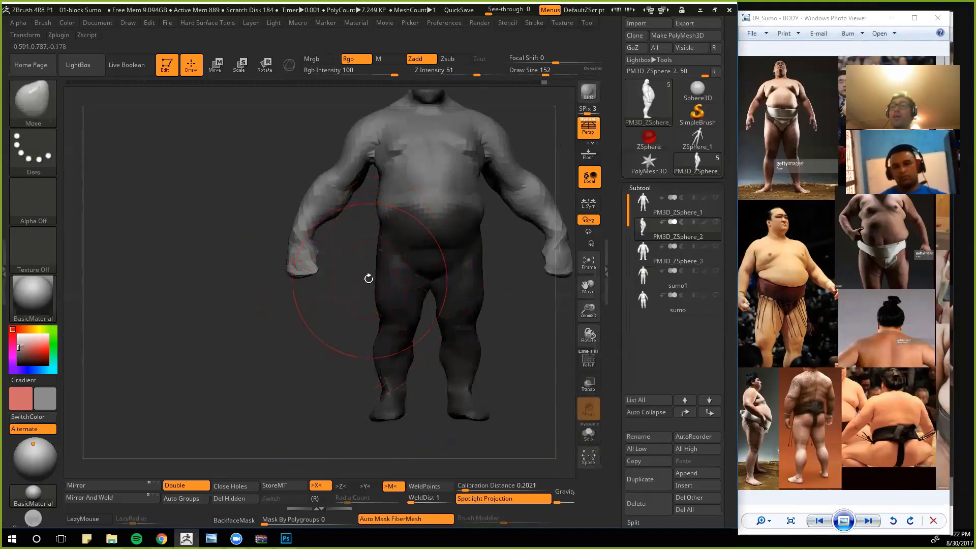
pyautogui.press('[')
pyautogui.press('[')
pyautogui.press('[')
pyautogui.moveTo(312, 235)
pyautogui.mouseDown()
pyautogui.moveTo(287, 227)
pyautogui.moveTo(327, 227)
pyautogui.moveTo(294, 217)
pyautogui.mouseUp()
pyautogui.moveTo(310, 184); pyautogui.dragTo(314, 186)
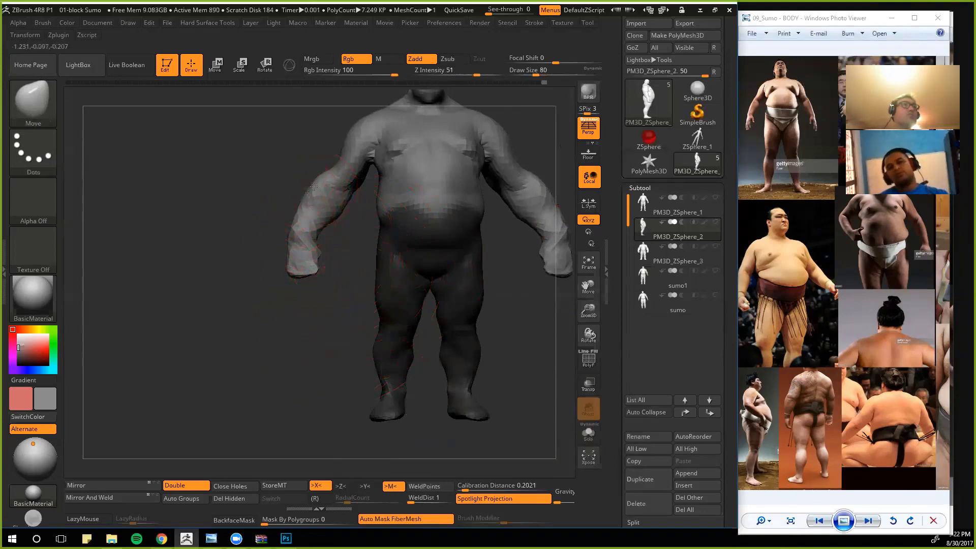
pyautogui.keyDown('ctrl'); pyautogui.moveTo(196, 222); pyautogui.dragTo(214, 294); pyautogui.keyUp('ctrl')
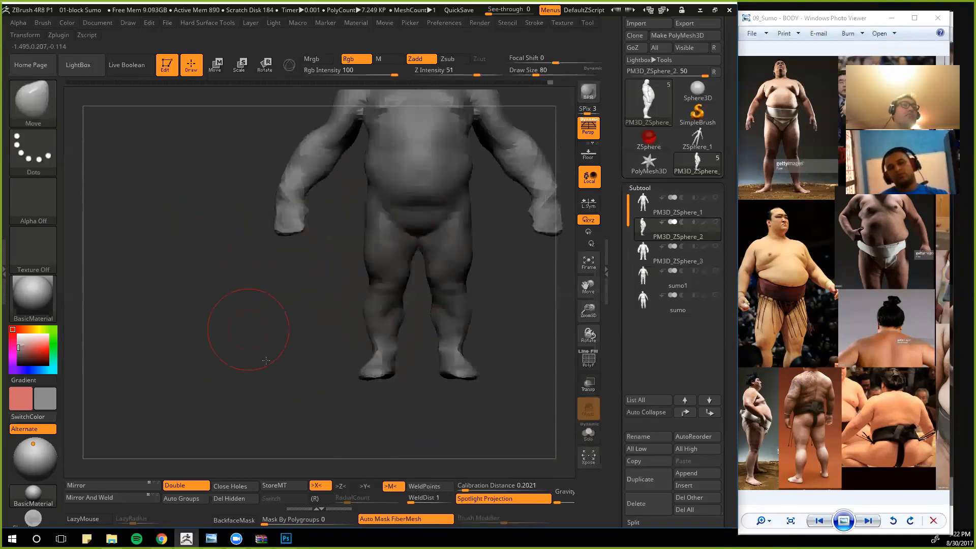
# Step: Adjust the ankle and lower-leg shape with the Move brush from the side and front
pyautogui.moveTo(249, 331)
pyautogui.mouseDown()
pyautogui.moveTo(285, 392)
pyautogui.moveTo(288, 259)
pyautogui.moveTo(346, 316)
pyautogui.mouseUp()
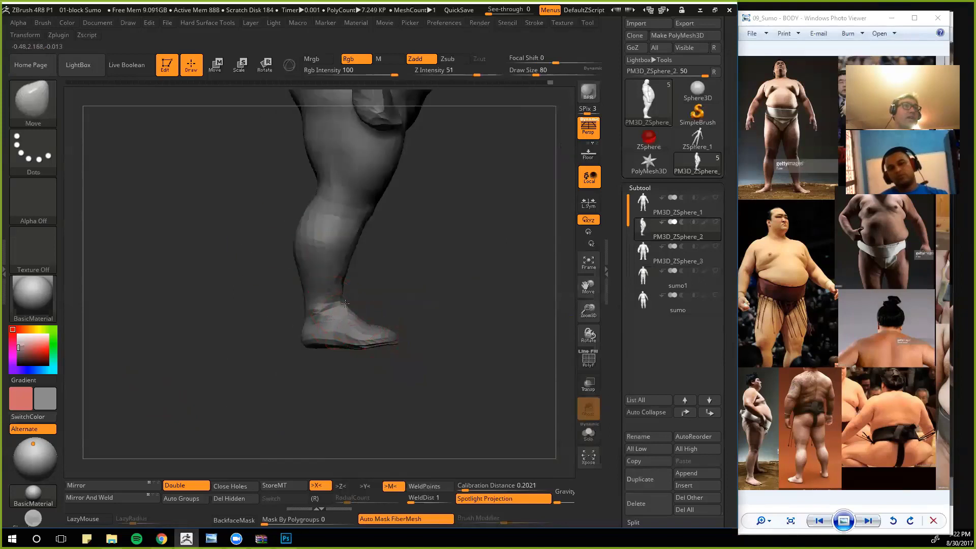
pyautogui.keyDown('shift'); pyautogui.moveTo(423, 349); pyautogui.dragTo(382, 339); pyautogui.keyUp('shift')
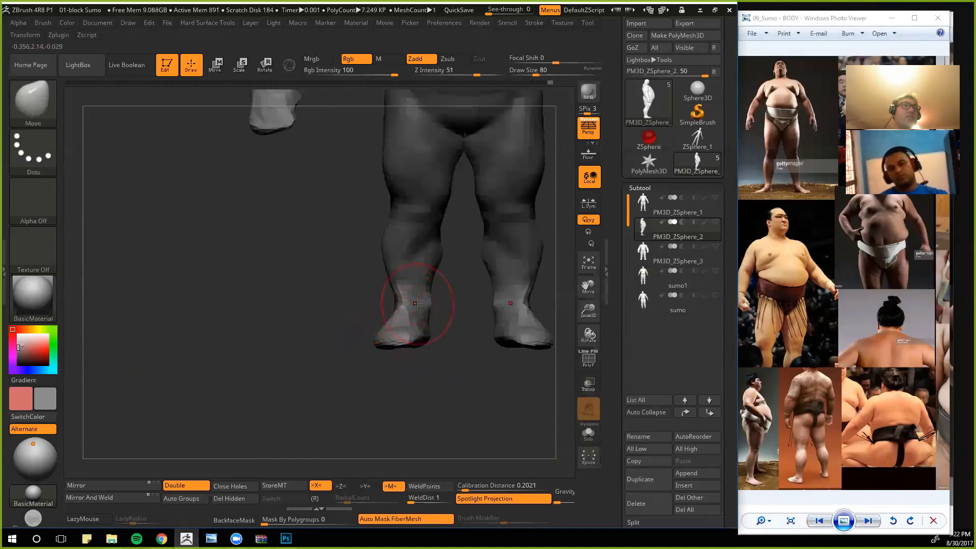
pyautogui.moveTo(417, 304); pyautogui.dragTo(391, 293)
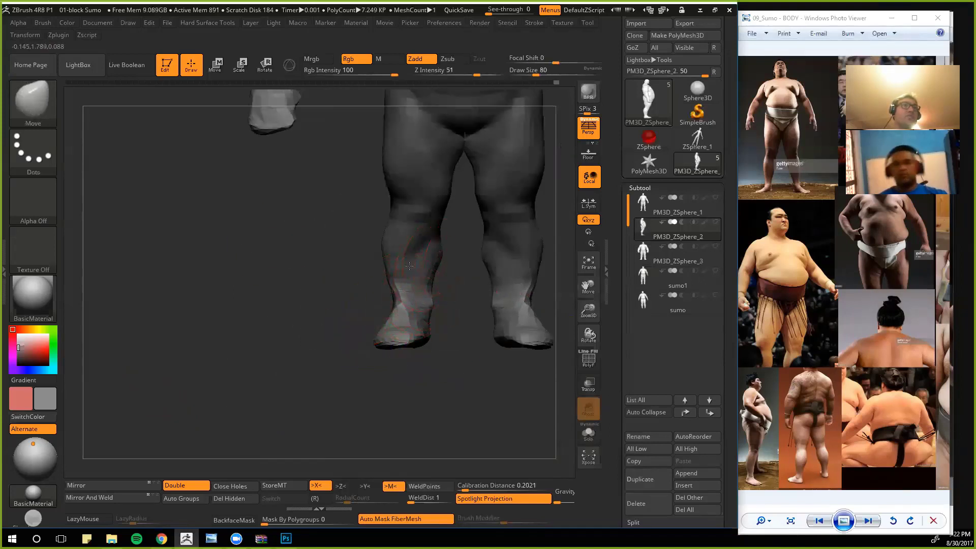
# Step: Tighten the inner calf and the creases around the knee with the Pinch brush
pyautogui.keyDown('alt'); pyautogui.moveTo(312, 300); pyautogui.dragTo(267, 361); pyautogui.keyUp('alt')
pyautogui.press('b')
pyautogui.press('p')
pyautogui.press('i')
pyautogui.moveTo(429, 272); pyautogui.dragTo(407, 262)
pyautogui.moveTo(396, 188)
pyautogui.mouseDown()
pyautogui.moveTo(364, 229)
pyautogui.moveTo(384, 231)
pyautogui.mouseUp()
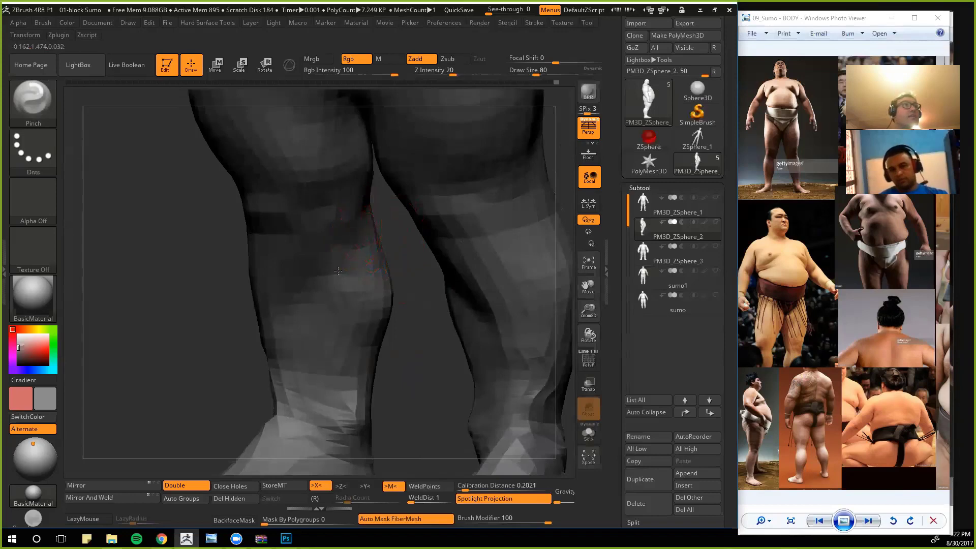
pyautogui.moveTo(210, 296); pyautogui.dragTo(269, 287)
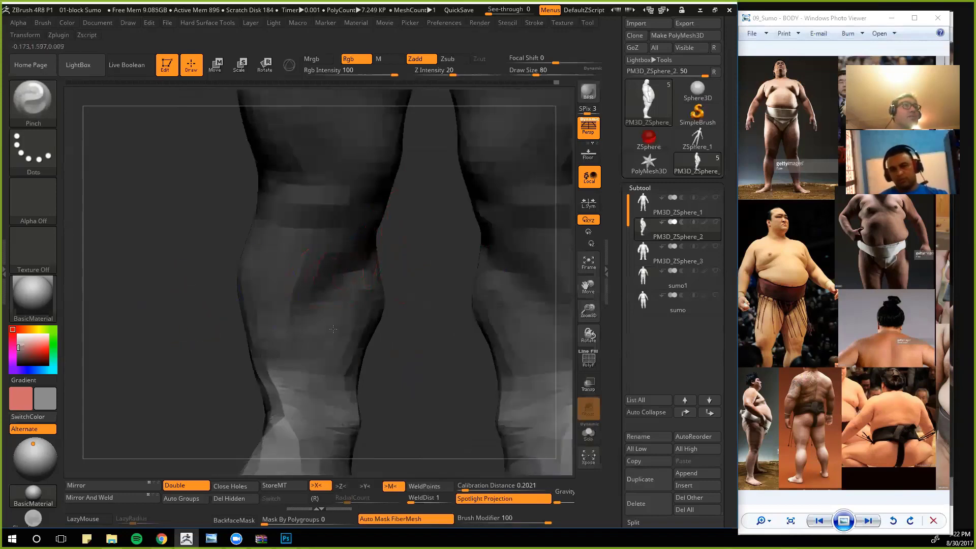
pyautogui.moveTo(413, 315); pyautogui.dragTo(337, 253, button='right')
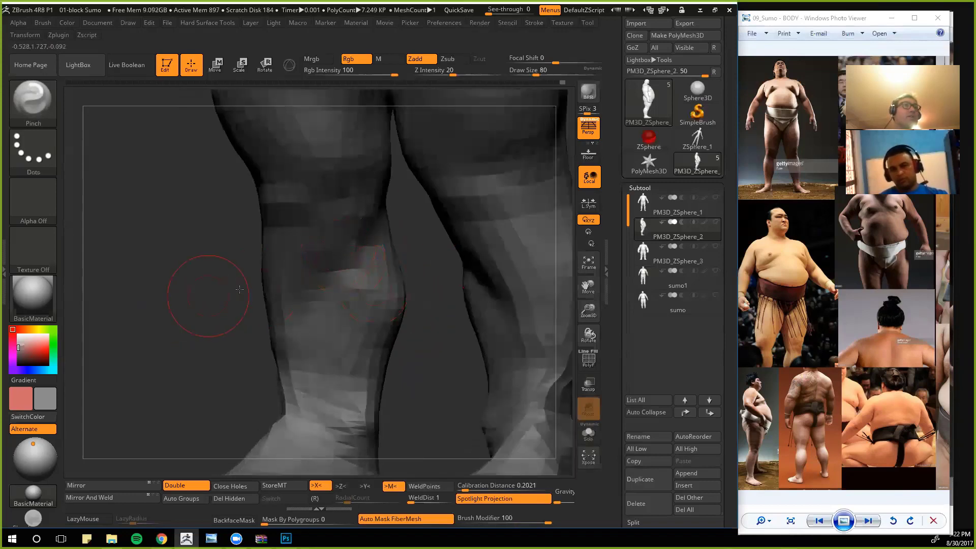
pyautogui.moveTo(209, 296); pyautogui.dragTo(159, 291)
pyautogui.keyDown('alt'); pyautogui.moveTo(145, 214); pyautogui.dragTo(229, 285); pyautogui.keyUp('alt')
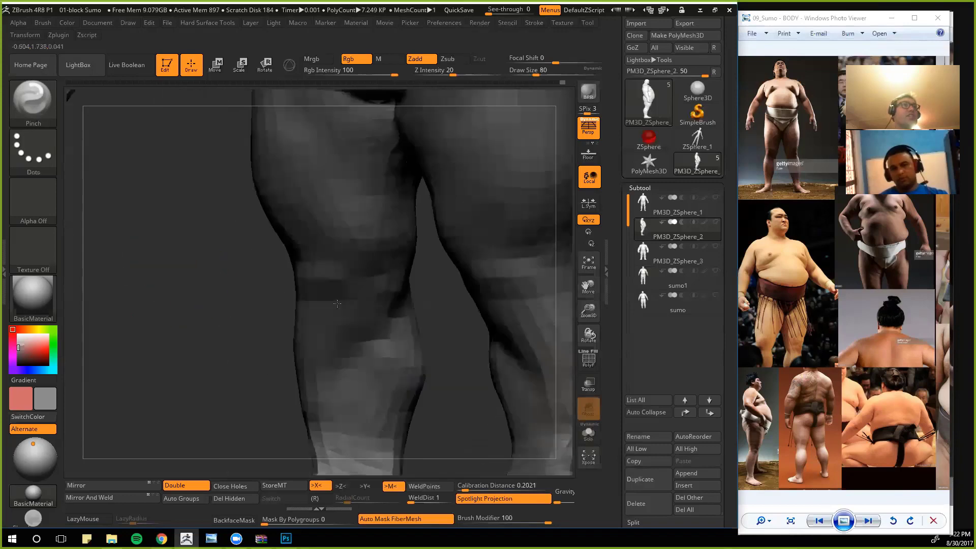
pyautogui.moveTo(338, 303); pyautogui.dragTo(388, 270, button='right')
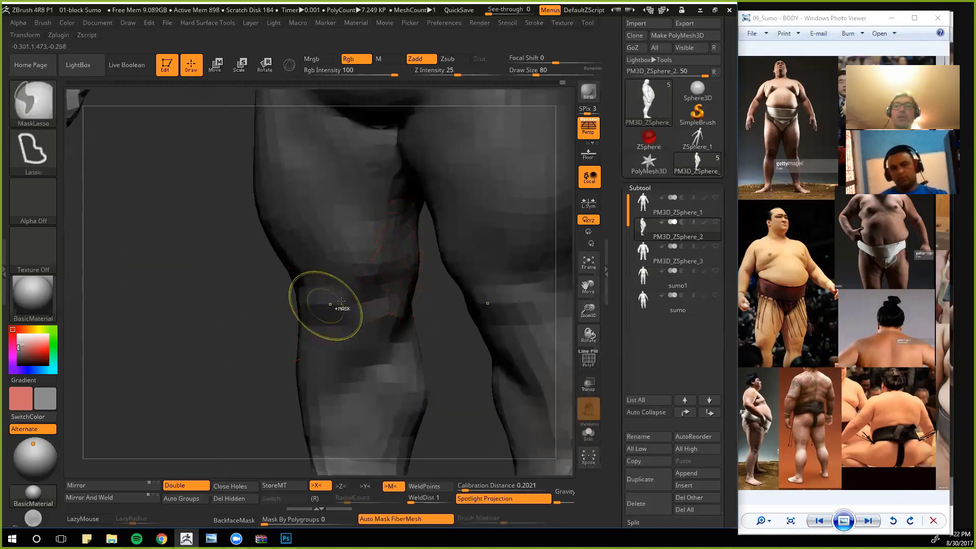
# Step: Subdivide the PM3D_ZSphere_2 mesh once and refine the pinched forms around the knee
pyautogui.hotkey('ctrl', 'd')
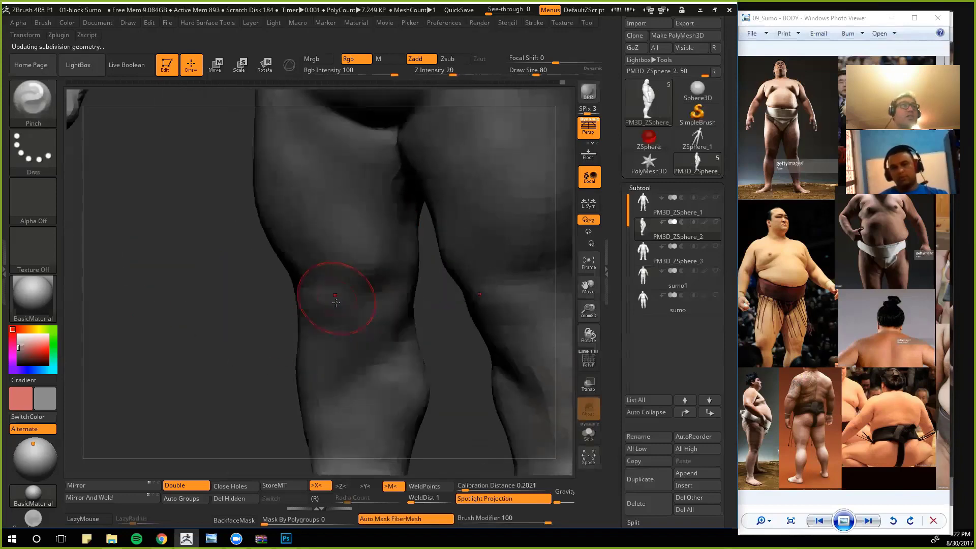
pyautogui.moveTo(250, 292); pyautogui.dragTo(243, 290)
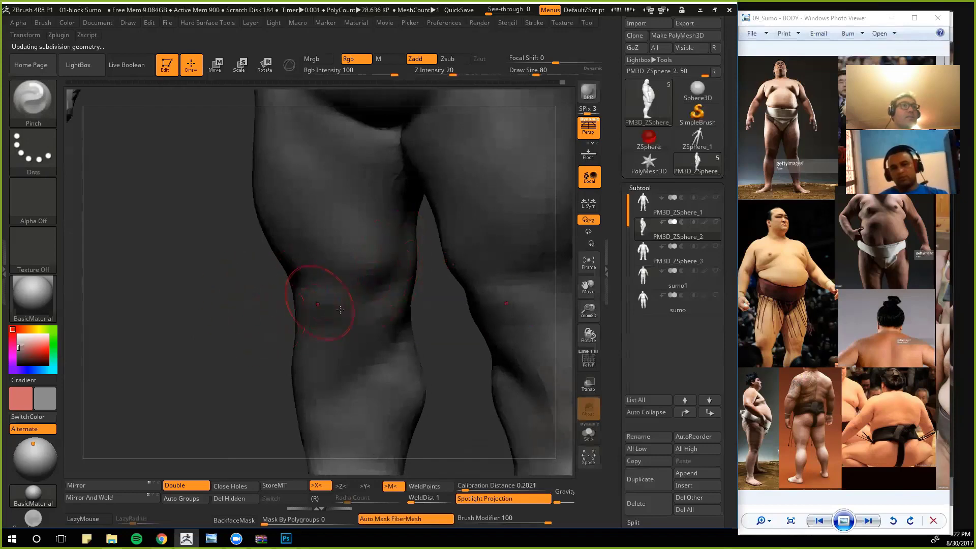
pyautogui.moveTo(175, 333); pyautogui.dragTo(254, 307)
# Step: Build up the thigh and knee volumes with the ClayBuildup brush and smooth the strokes
pyautogui.press('b')
pyautogui.press('d')
pyautogui.press('s')
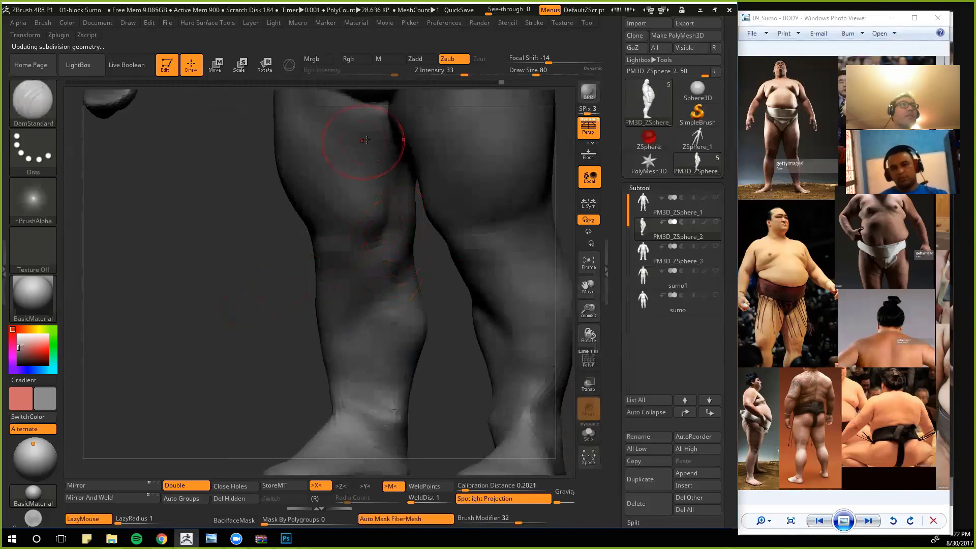
pyautogui.press('b')
pyautogui.press('c')
pyautogui.press('b')
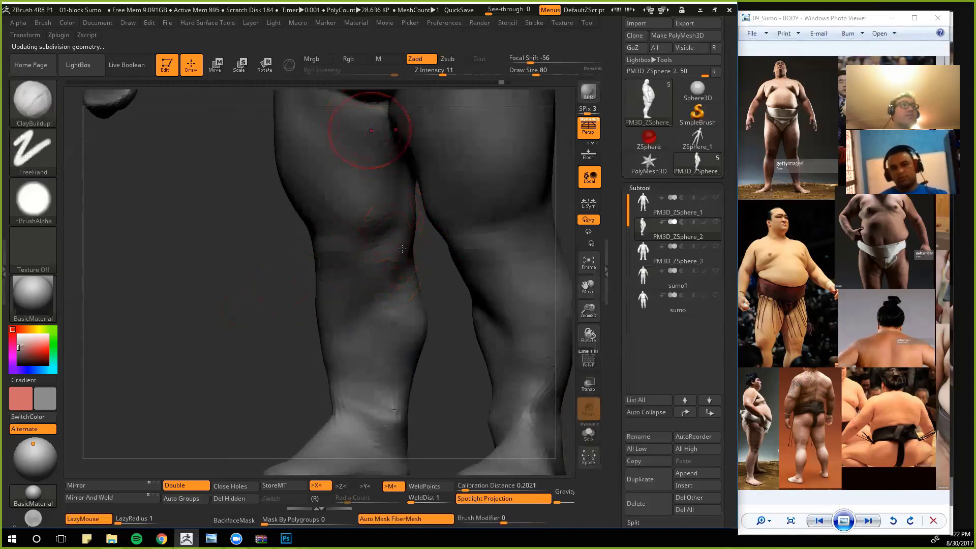
pyautogui.moveTo(243, 252); pyautogui.dragTo(244, 300)
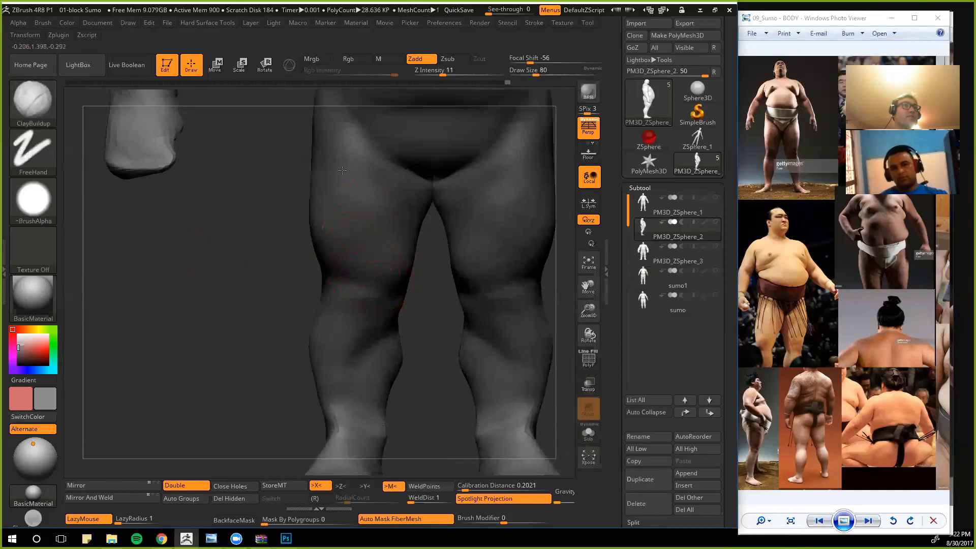
pyautogui.press('shift')
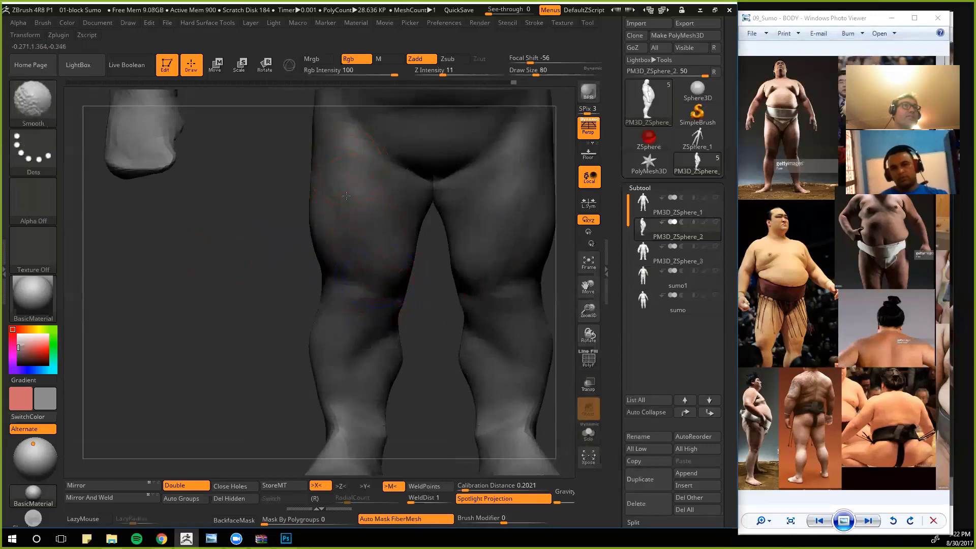
# Step: Build up the kneecap and the outer calf with ClayBuildup from the front and side
pyautogui.keyDown('alt'); pyautogui.moveTo(270, 267); pyautogui.dragTo(355, 338); pyautogui.keyUp('alt')
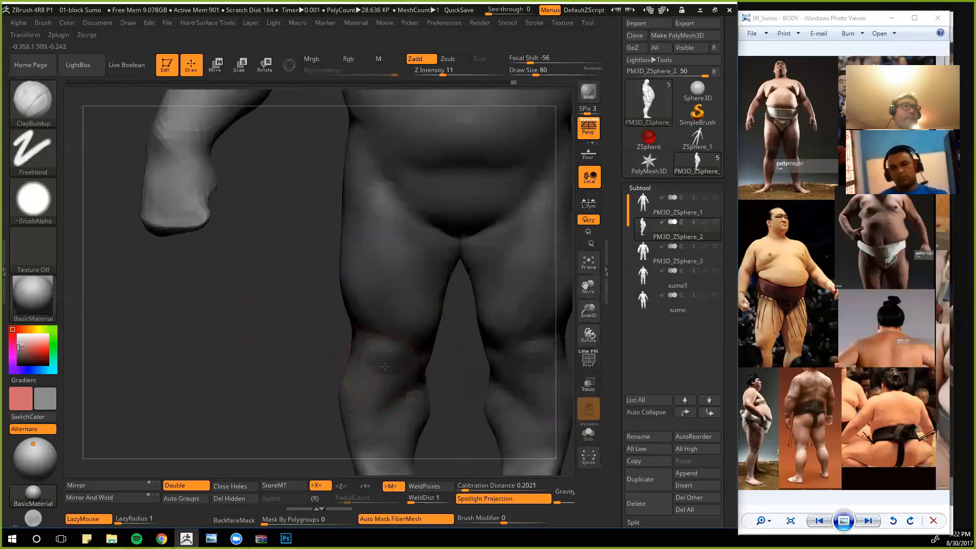
pyautogui.moveTo(287, 388); pyautogui.dragTo(367, 380)
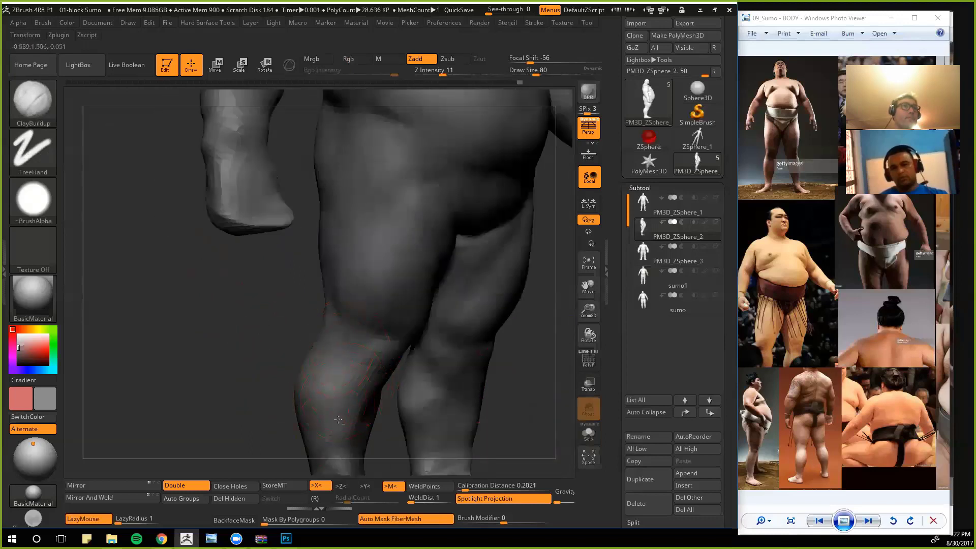
pyautogui.keyDown('shift'); pyautogui.moveTo(260, 391); pyautogui.dragTo(230, 289); pyautogui.keyUp('shift')
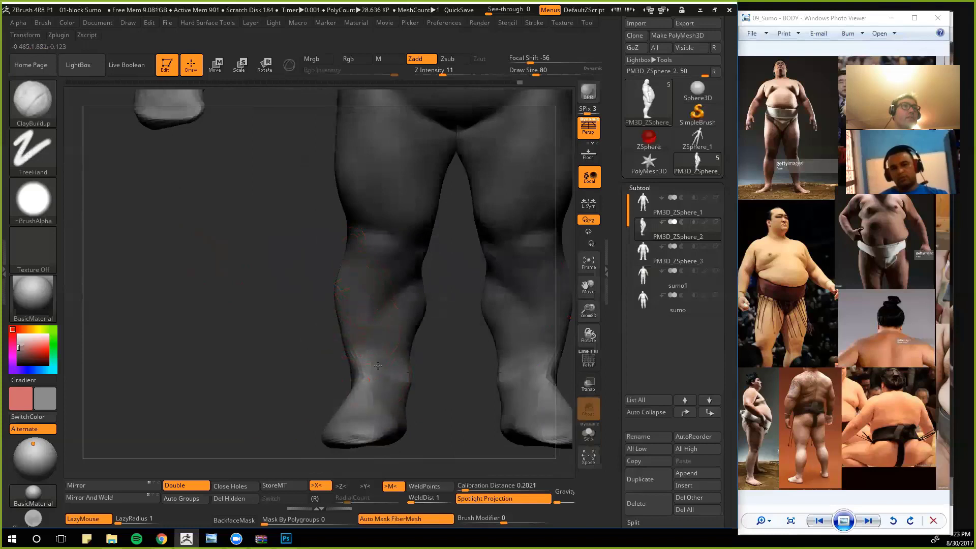
# Step: Define the shin and ankle with the Pinch brush and smooth the surface above the foot
pyautogui.keyDown('alt'); pyautogui.moveTo(294, 315); pyautogui.dragTo(301, 345); pyautogui.keyUp('alt')
pyautogui.press('b')
pyautogui.press('p')
pyautogui.press('i')
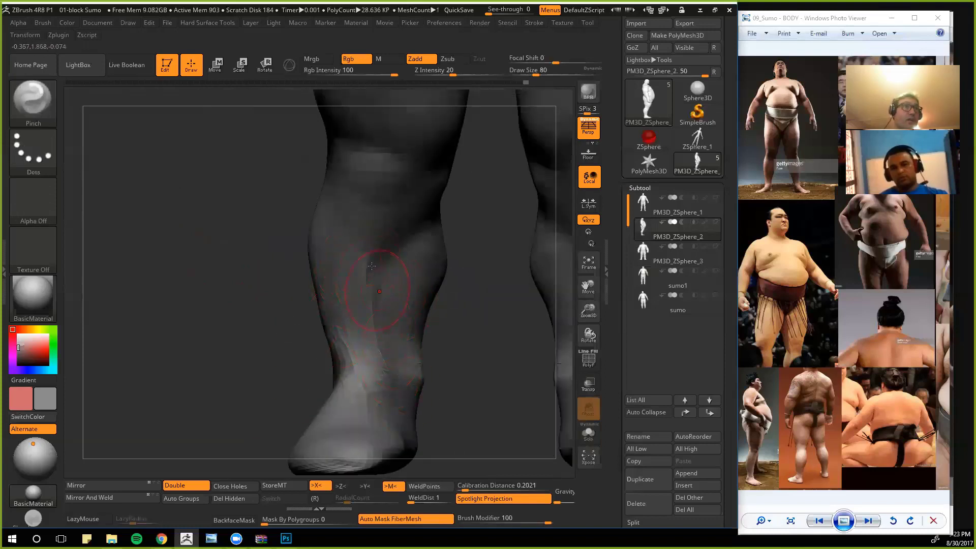
pyautogui.moveTo(300, 394); pyautogui.dragTo(256, 391)
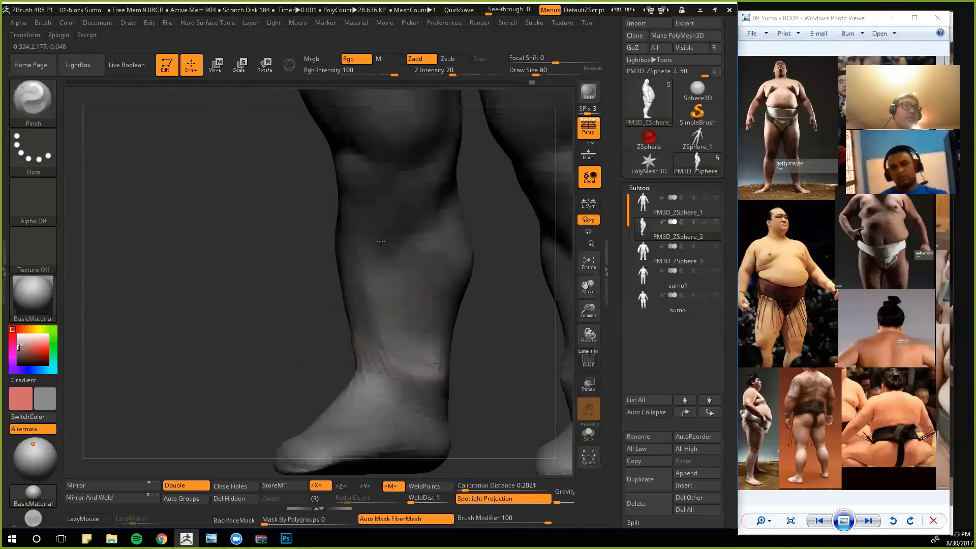
pyautogui.moveTo(313, 359)
pyautogui.mouseDown()
pyautogui.moveTo(417, 382)
pyautogui.moveTo(403, 387)
pyautogui.mouseUp()
pyautogui.keyDown('shift'); pyautogui.moveTo(373, 317); pyautogui.dragTo(382, 362); pyautogui.keyUp('shift')
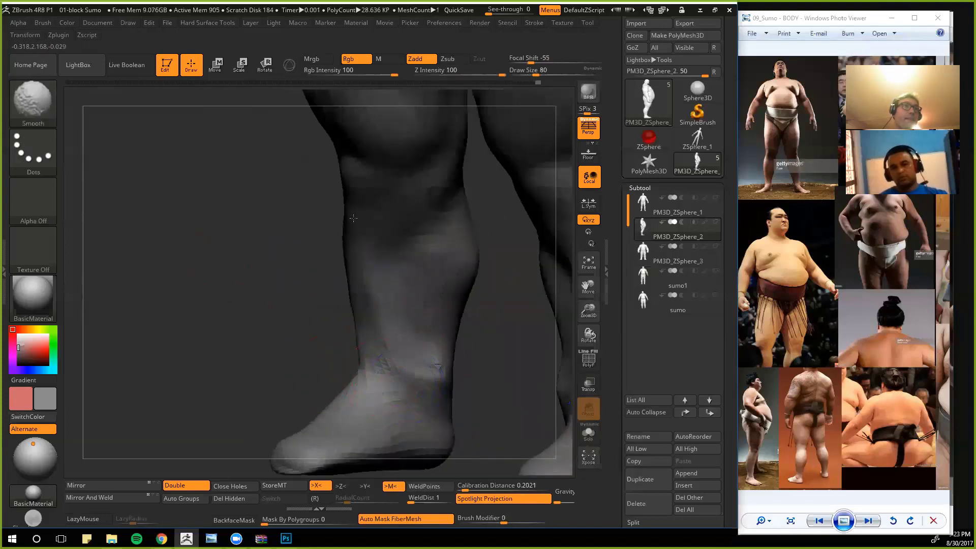
# Step: Add volume to the lower leg with ClayBuildup and tighten the outer side of the knee with the Pinch brush
pyautogui.moveTo(243, 326)
pyautogui.mouseDown()
pyautogui.moveTo(270, 329)
pyautogui.moveTo(292, 312)
pyautogui.moveTo(291, 356)
pyautogui.moveTo(338, 283)
pyautogui.moveTo(336, 369)
pyautogui.mouseUp()
pyautogui.press('b')
pyautogui.press('c')
pyautogui.press('b')
pyautogui.moveTo(300, 350)
pyautogui.keyDown('alt'); pyautogui.mouseDown()
pyautogui.moveTo(290, 323)
pyautogui.moveTo(284, 330)
pyautogui.moveTo(300, 339)
pyautogui.mouseUp(); pyautogui.keyUp('alt')
pyautogui.press('b')
pyautogui.press('p')
pyautogui.press('i')
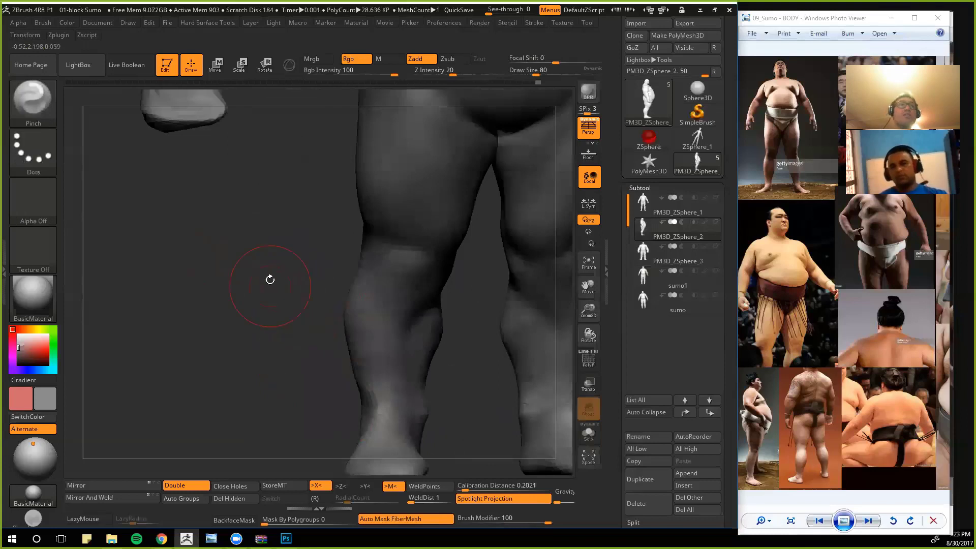
pyautogui.moveTo(270, 279)
pyautogui.keyDown('alt'); pyautogui.mouseDown()
pyautogui.moveTo(287, 385)
pyautogui.moveTo(381, 357)
pyautogui.mouseUp(); pyautogui.keyUp('alt')
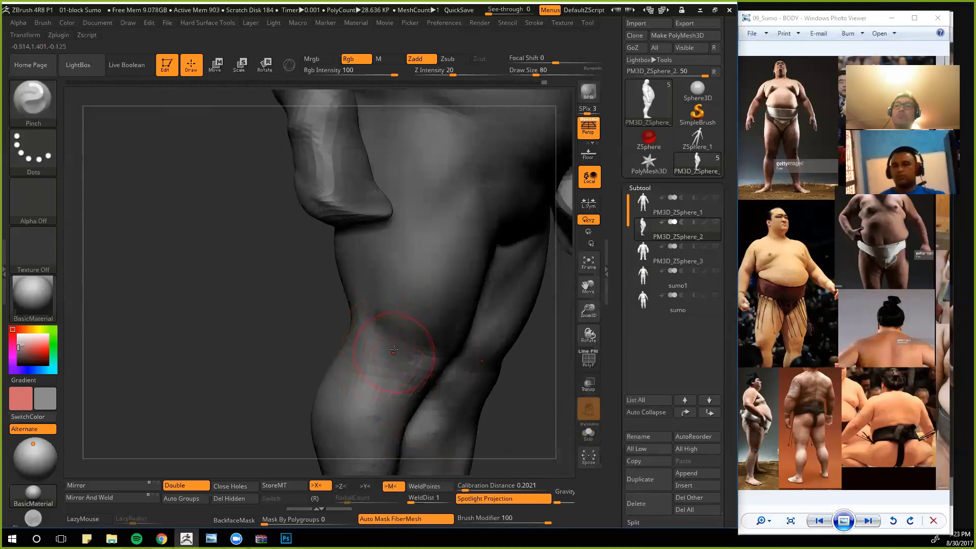
# Step: Try to reshape the outer side of the knee with the Move brush
pyautogui.press('b')
pyautogui.press('m')
pyautogui.press('v')
pyautogui.moveTo(393, 328); pyautogui.dragTo(398, 361)
pyautogui.hotkey('ctrl', 'z')
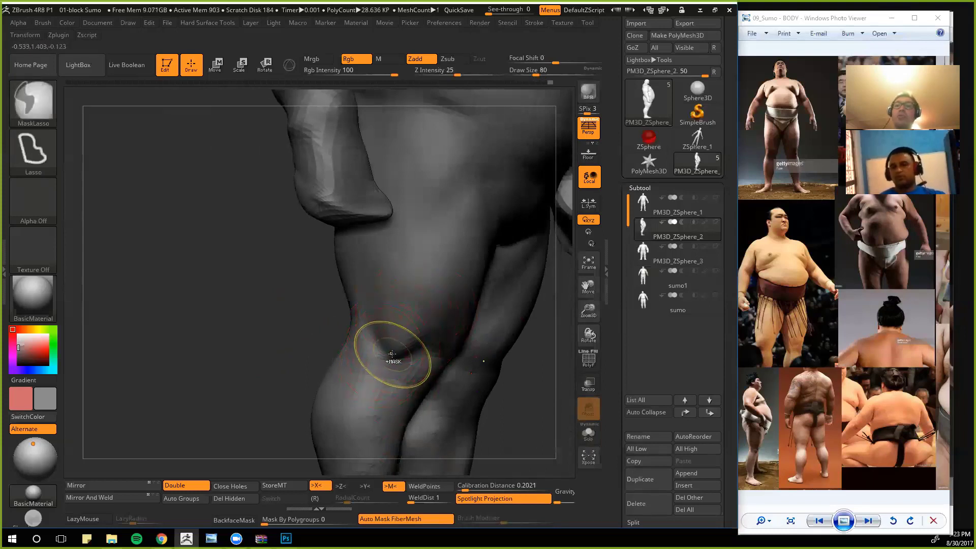
# Step: Rework the outer and back sides of the knee with the ClayBuildup brush and smooth the transitions
pyautogui.press('b')
pyautogui.press('c')
pyautogui.press('b')
pyautogui.hotkey('ctrl', 'z')
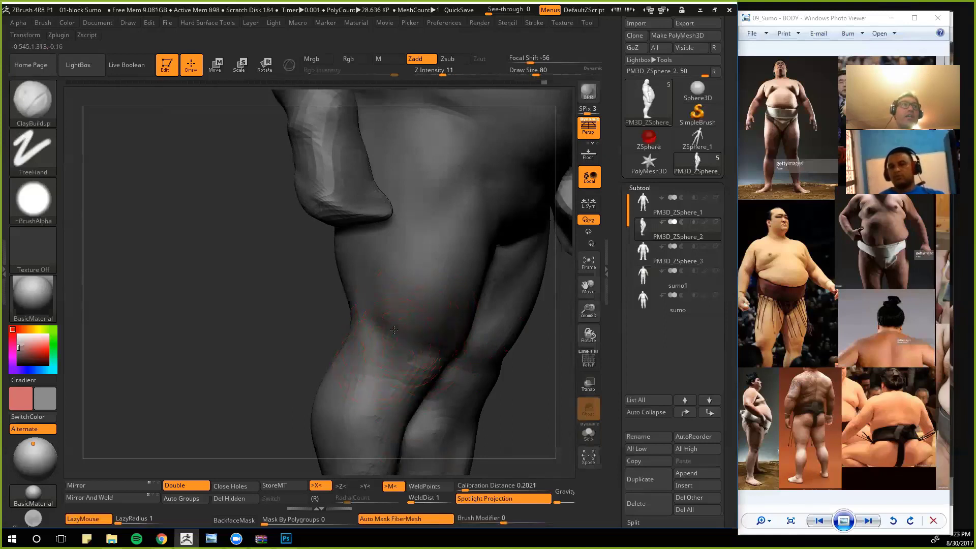
pyautogui.moveTo(308, 303); pyautogui.dragTo(375, 299)
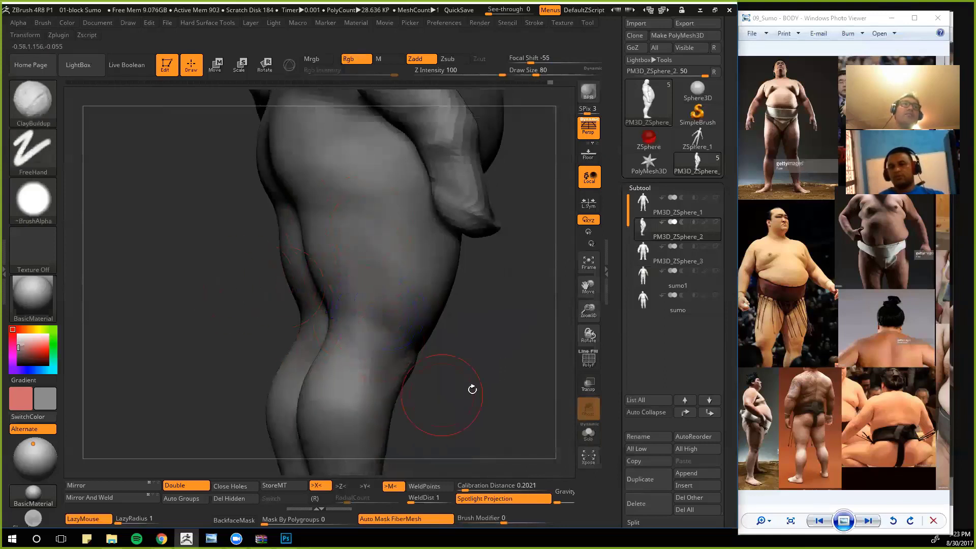
pyautogui.moveTo(471, 388)
pyautogui.keyDown('shift'); pyautogui.mouseDown()
pyautogui.moveTo(324, 366)
pyautogui.moveTo(337, 407)
pyautogui.mouseUp(); pyautogui.keyUp('shift')
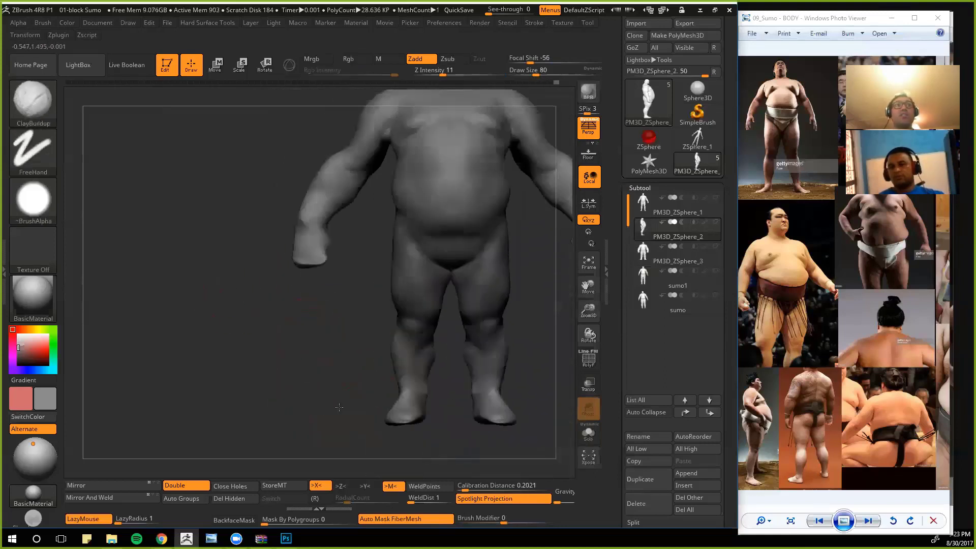
# Step: Build up the inner thigh below the groin with ClayBuildup and smooth it
pyautogui.moveTo(368, 330)
pyautogui.mouseDown()
pyautogui.moveTo(334, 322)
pyautogui.moveTo(337, 364)
pyautogui.mouseUp()
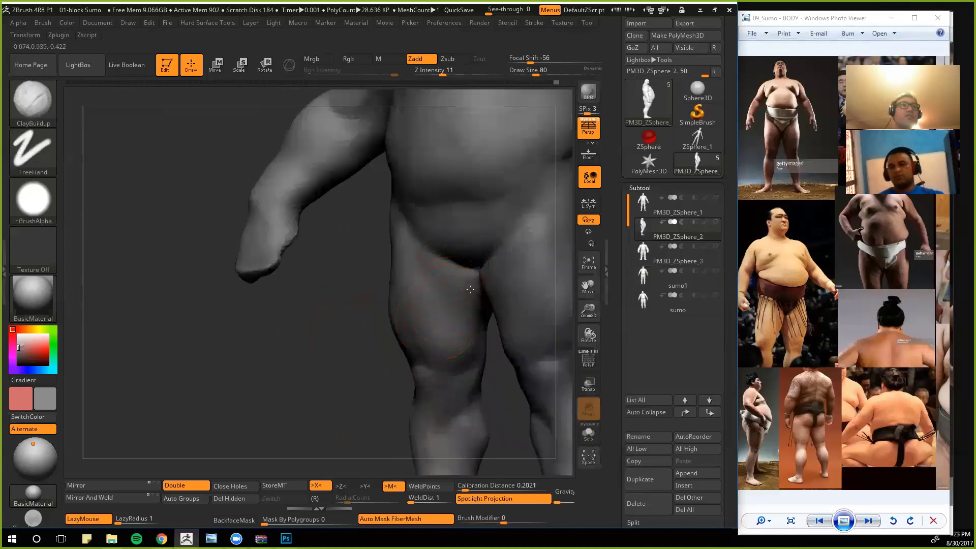
pyautogui.keyDown('shift'); pyautogui.moveTo(470, 318); pyautogui.dragTo(469, 280); pyautogui.keyUp('shift')
pyautogui.keyDown('shift'); pyautogui.moveTo(367, 346); pyautogui.dragTo(402, 344); pyautogui.keyUp('shift')
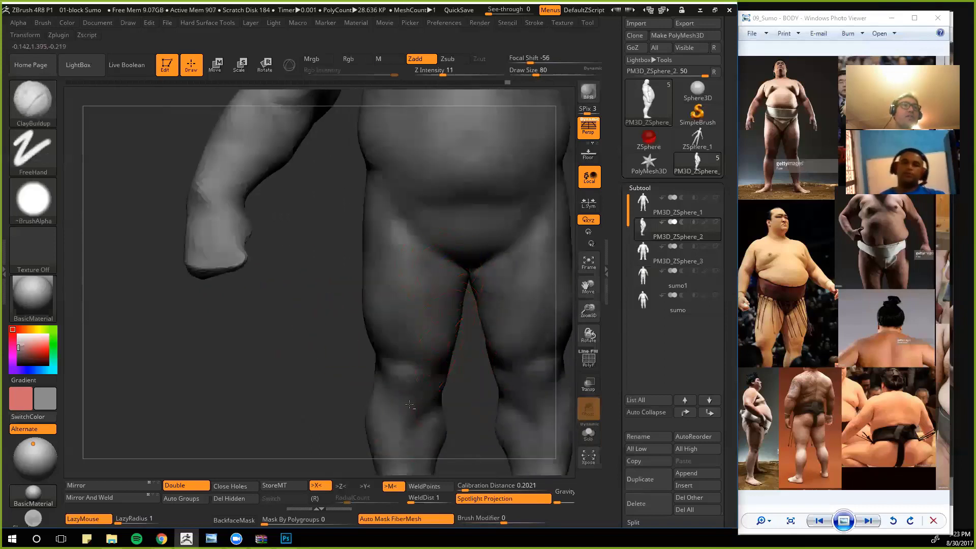
# Step: Examine the full proportions of the PM3D_ZSphere_2 figure and compare them with the PM3D_ZSphere_1 figure
pyautogui.keyDown('alt'); pyautogui.moveTo(319, 420); pyautogui.dragTo(308, 384); pyautogui.keyUp('alt')
pyautogui.press('b')
pyautogui.press('m')
pyautogui.press('t')
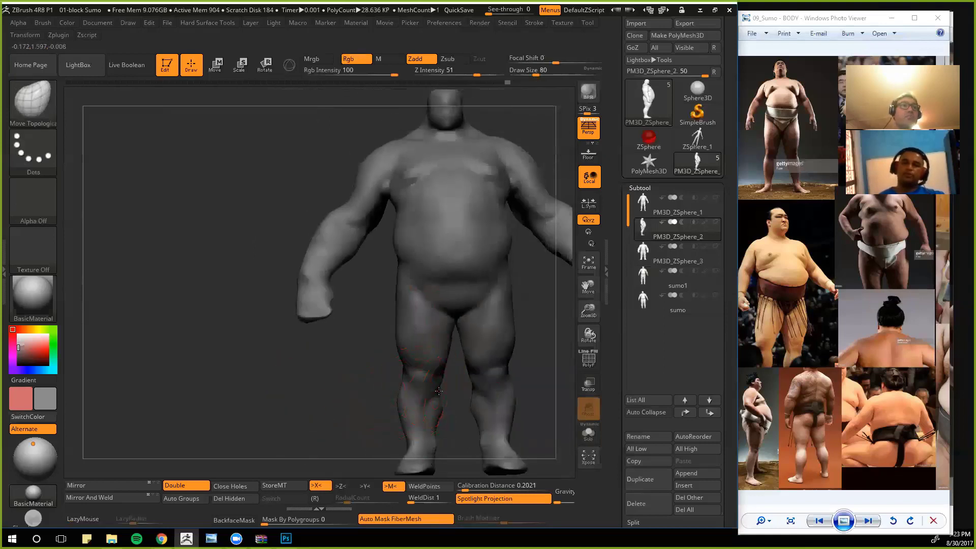
pyautogui.moveTo(353, 395)
pyautogui.mouseDown()
pyautogui.moveTo(322, 403)
pyautogui.moveTo(327, 375)
pyautogui.moveTo(418, 374)
pyautogui.mouseUp()
pyautogui.moveTo(338, 360); pyautogui.dragTo(302, 390)
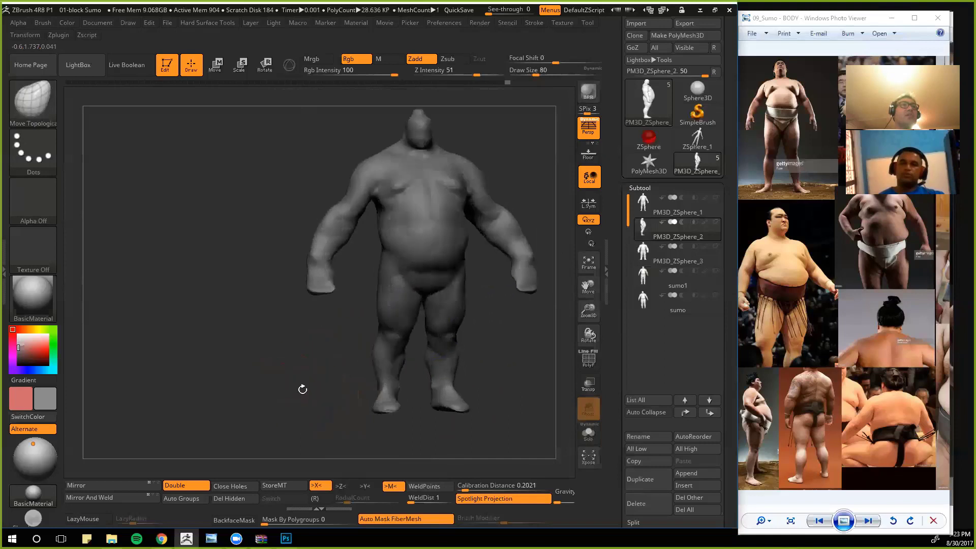
pyautogui.moveTo(291, 344)
pyautogui.keyDown('shift'); pyautogui.mouseDown()
pyautogui.moveTo(295, 385)
pyautogui.moveTo(378, 381)
pyautogui.moveTo(247, 375)
pyautogui.moveTo(277, 389)
pyautogui.mouseUp(); pyautogui.keyUp('shift')
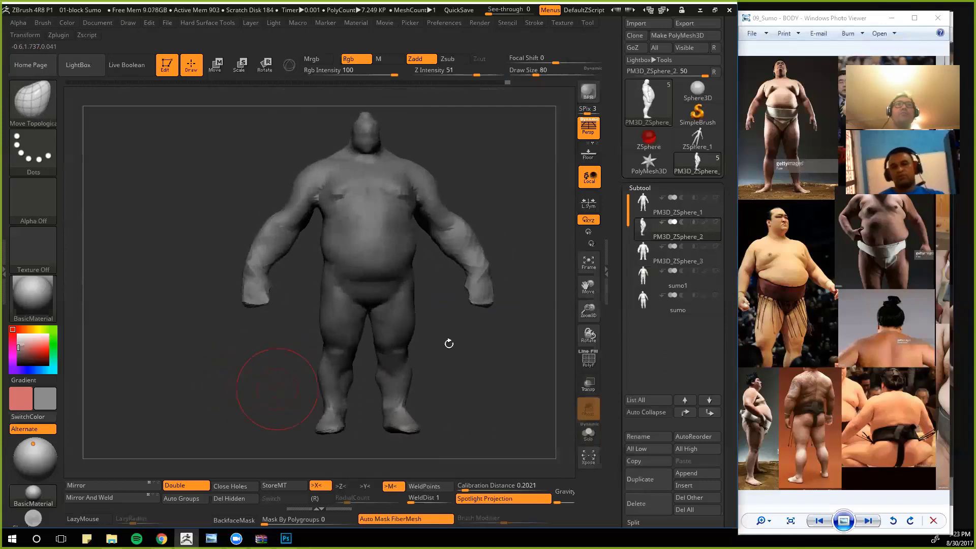
pyautogui.click(661, 206)
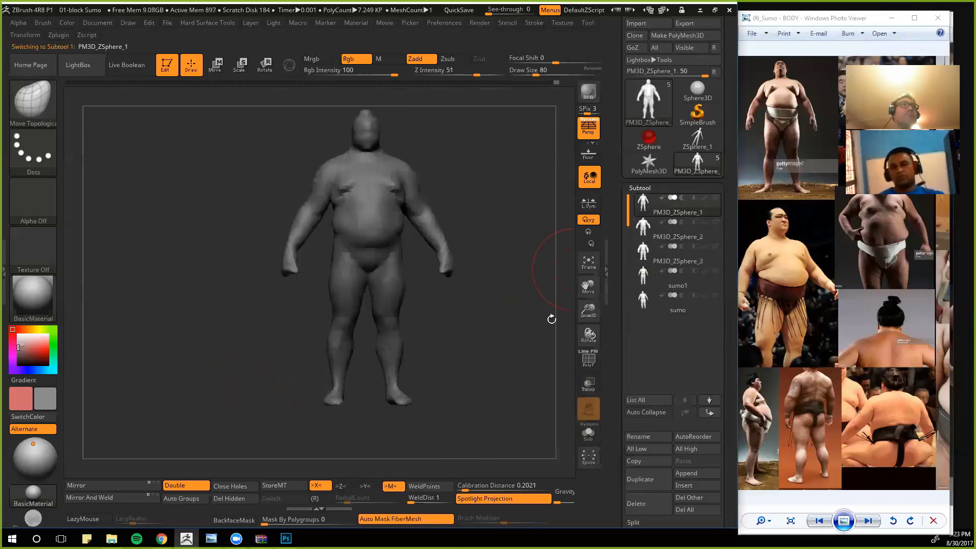
pyautogui.click(648, 232)
pyautogui.click(630, 209)
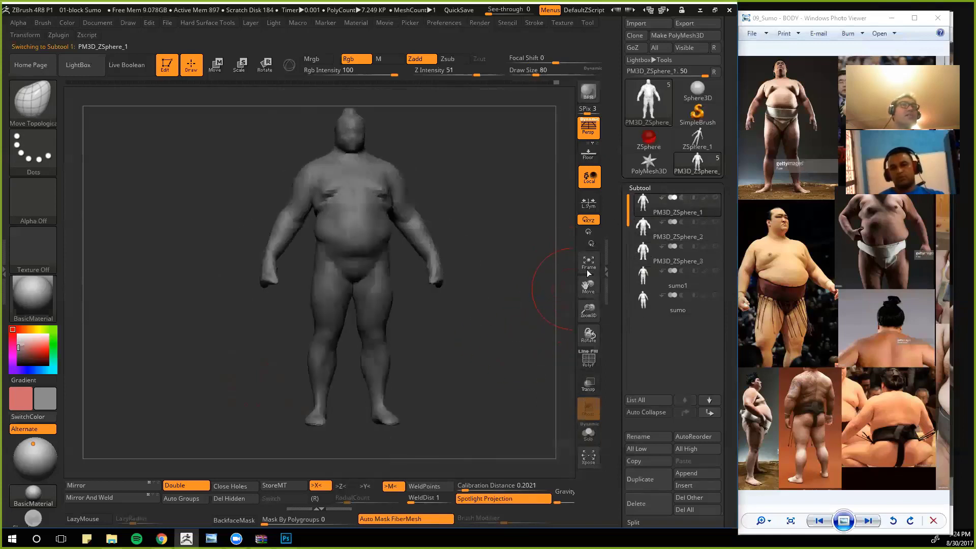
# Step: Delete the PM3D_ZSphere_3, sumo and sumo1 subtools, keeping only the first two figures
pyautogui.click(651, 252)
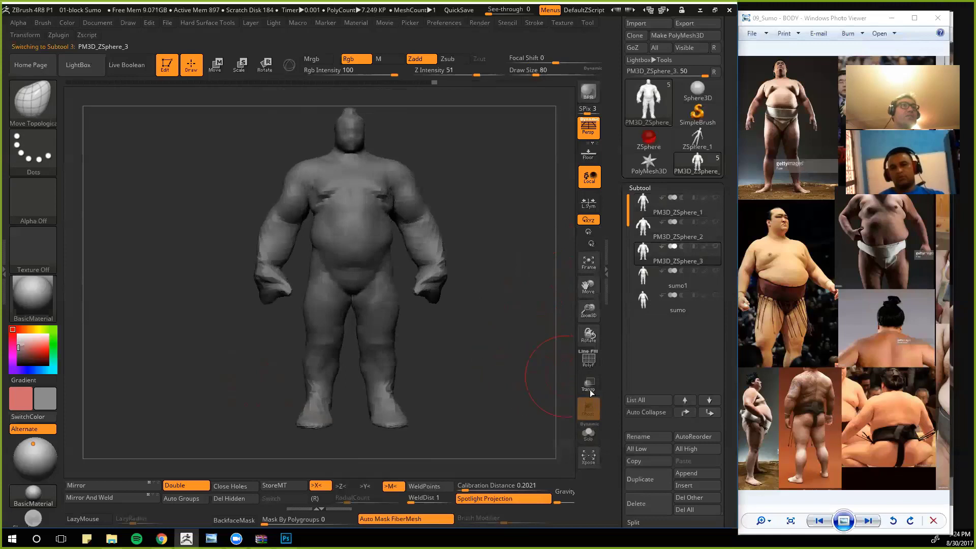
pyautogui.click(635, 506)
pyautogui.click(555, 517)
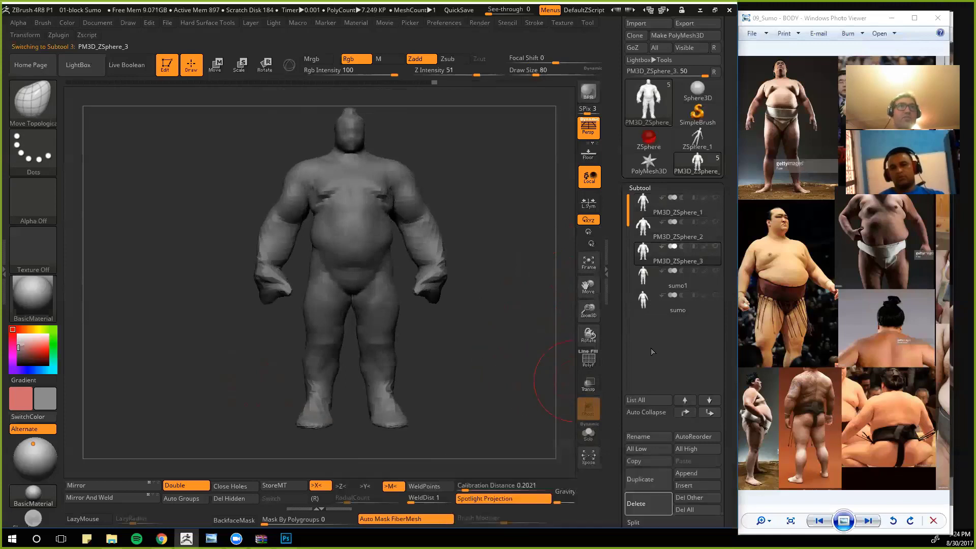
pyautogui.click(636, 504)
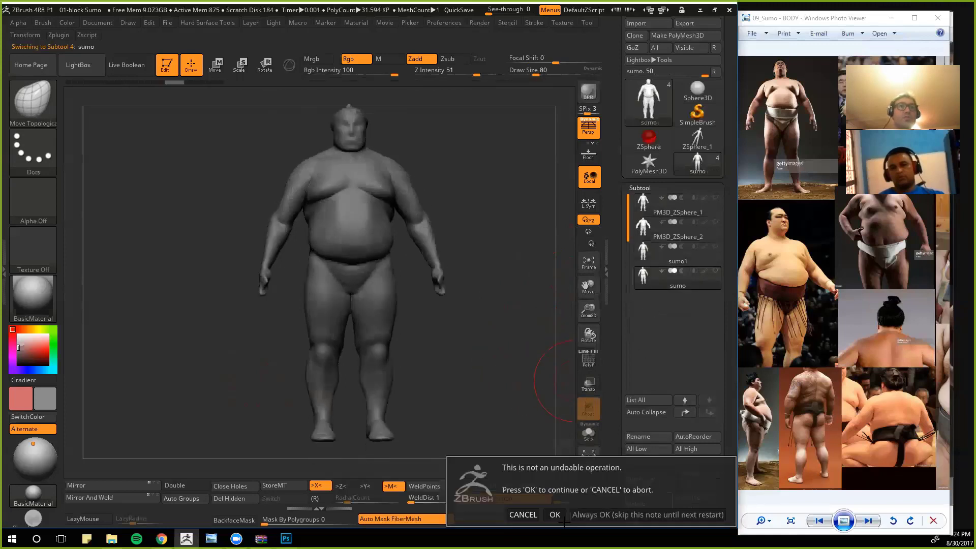
pyautogui.click(559, 516)
pyautogui.click(564, 515)
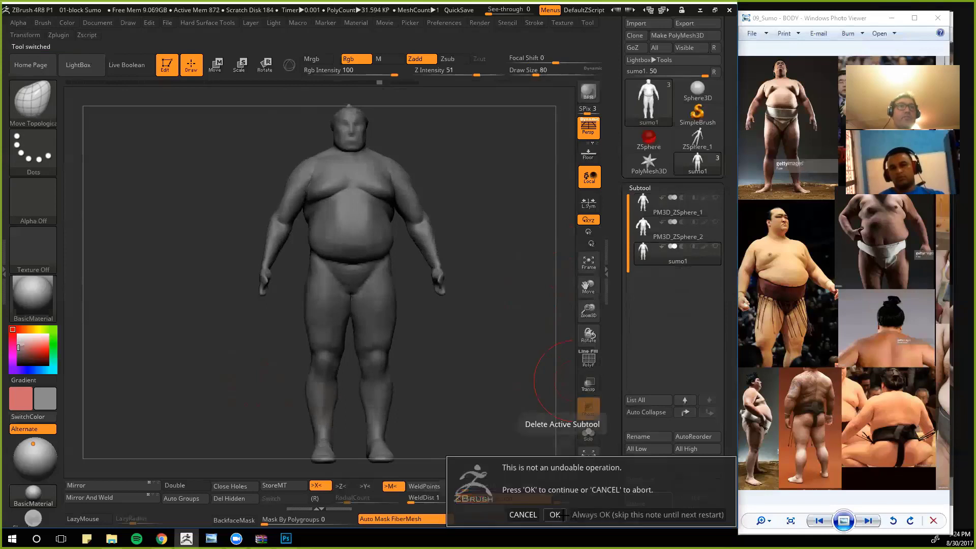
pyautogui.click(555, 514)
# Step: Switch back and forth between the two remaining subtools to compare their body proportions
pyautogui.click(643, 203)
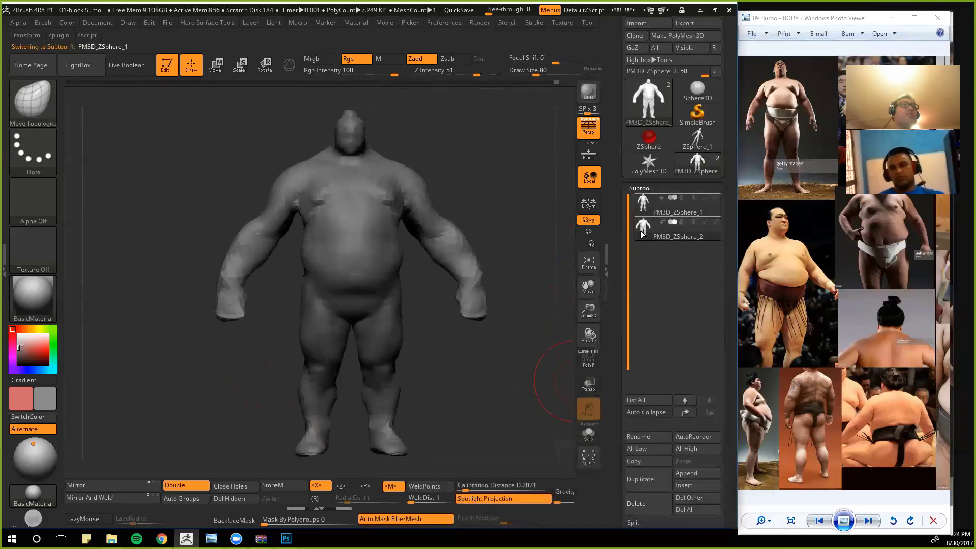
pyautogui.click(642, 234)
pyautogui.click(646, 203)
pyautogui.click(644, 229)
pyautogui.click(646, 200)
pyautogui.click(647, 227)
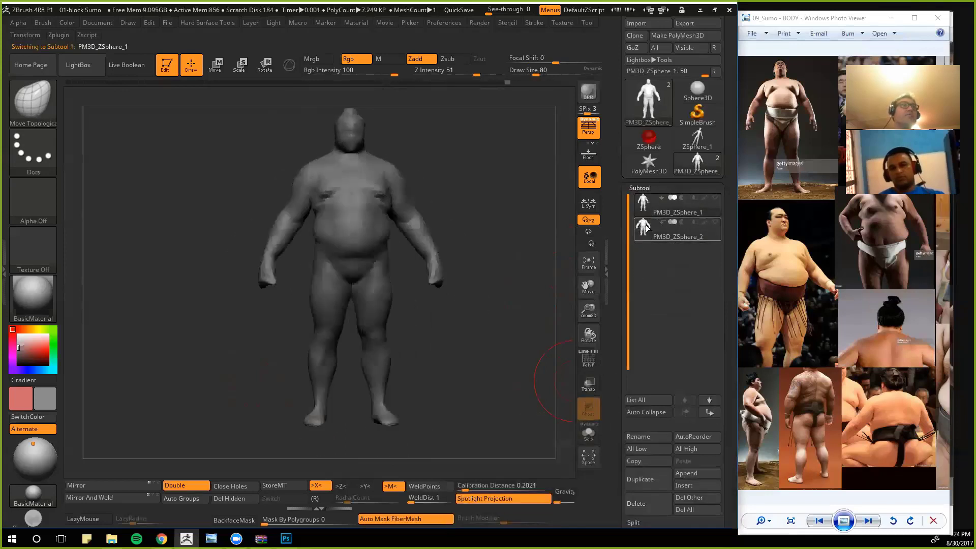
# Step: Widen the arms and shoulders of the PM3D_ZSphere_1 figure with the Move brush
pyautogui.keyDown('shift'); pyautogui.moveTo(536, 305); pyautogui.dragTo(504, 303); pyautogui.keyUp('shift')
pyautogui.press('b')
pyautogui.press('m')
pyautogui.press('v')
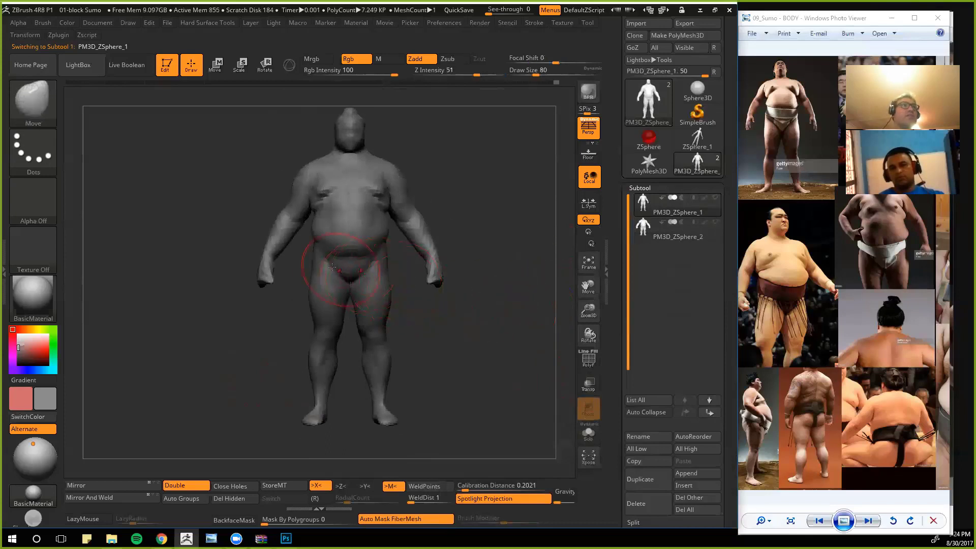
pyautogui.keyDown('alt'); pyautogui.moveTo(288, 303); pyautogui.dragTo(291, 269); pyautogui.keyUp('alt')
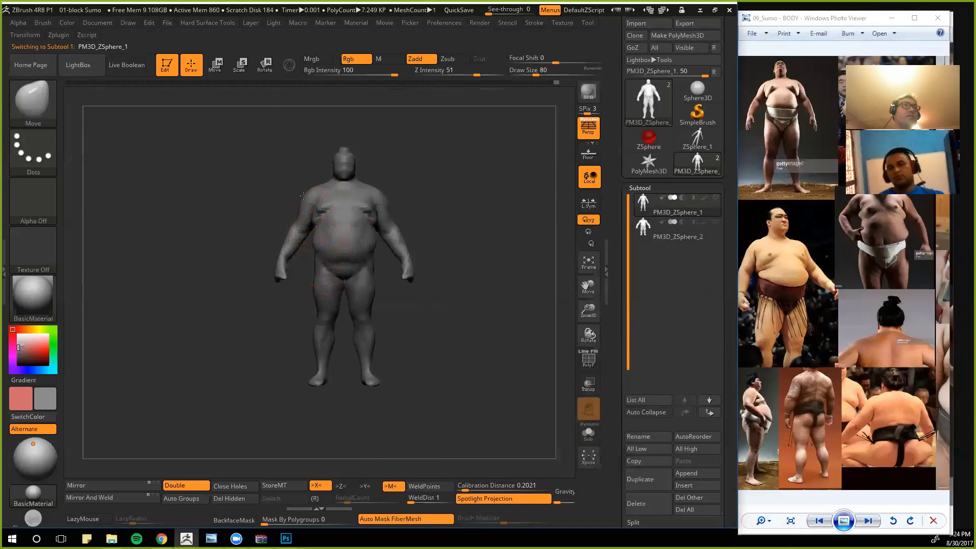
pyautogui.moveTo(293, 227); pyautogui.dragTo(250, 325)
pyautogui.moveTo(291, 267)
pyautogui.mouseDown()
pyautogui.moveTo(262, 254)
pyautogui.moveTo(279, 233)
pyautogui.mouseUp()
pyautogui.moveTo(286, 198)
pyautogui.mouseDown()
pyautogui.moveTo(275, 222)
pyautogui.moveTo(293, 190)
pyautogui.mouseUp()
# Step: Reshape the buttocks in profile and the lower belly above the groin with the Move brush
pyautogui.keyDown('alt'); pyautogui.moveTo(298, 351); pyautogui.dragTo(335, 253); pyautogui.keyUp('alt')
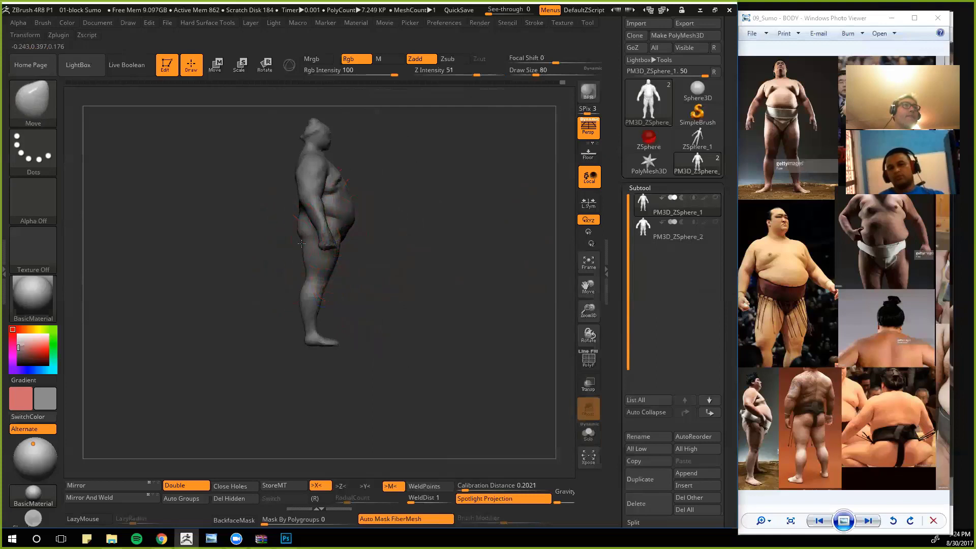
pyautogui.moveTo(301, 243)
pyautogui.mouseDown()
pyautogui.moveTo(298, 276)
pyautogui.moveTo(313, 232)
pyautogui.mouseUp()
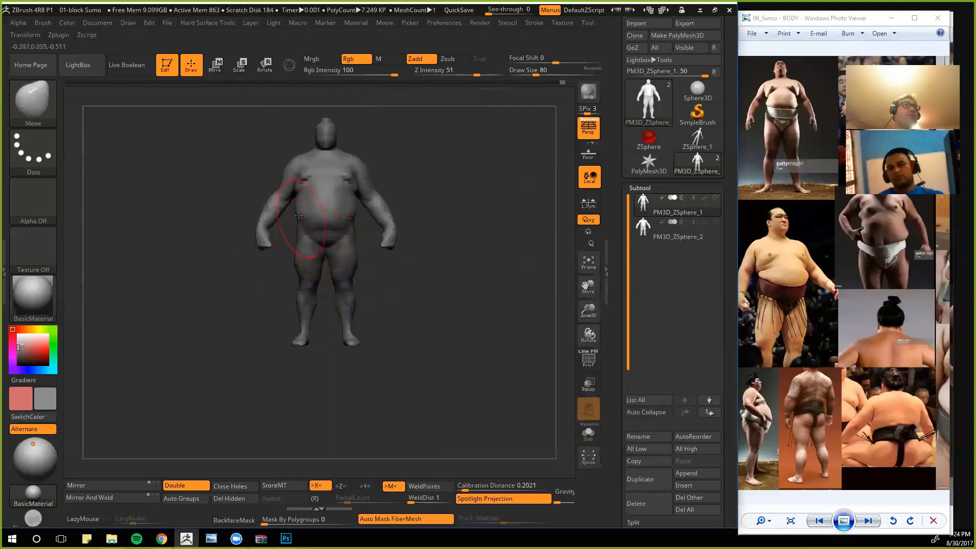
pyautogui.keyDown('alt'); pyautogui.moveTo(224, 218); pyautogui.dragTo(244, 211); pyautogui.keyUp('alt')
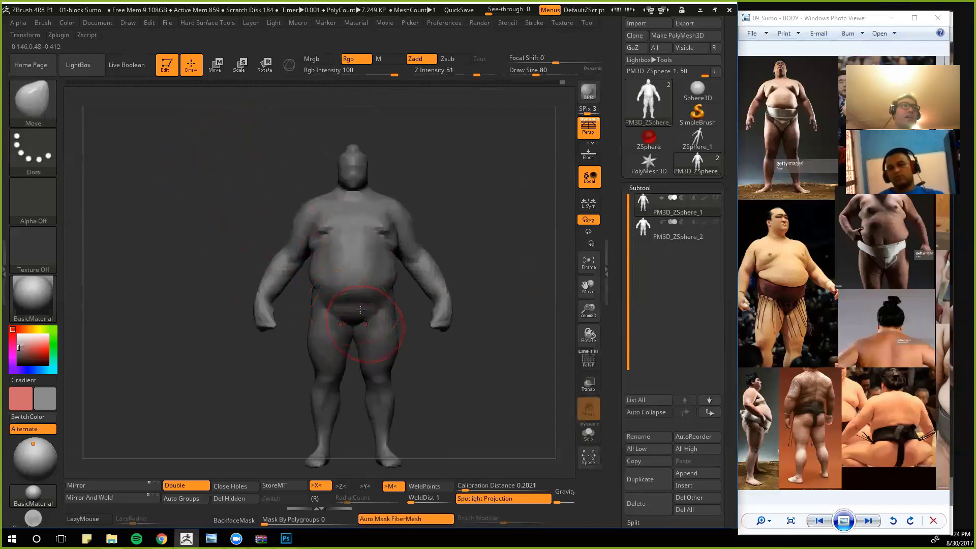
pyautogui.moveTo(358, 304); pyautogui.dragTo(357, 312)
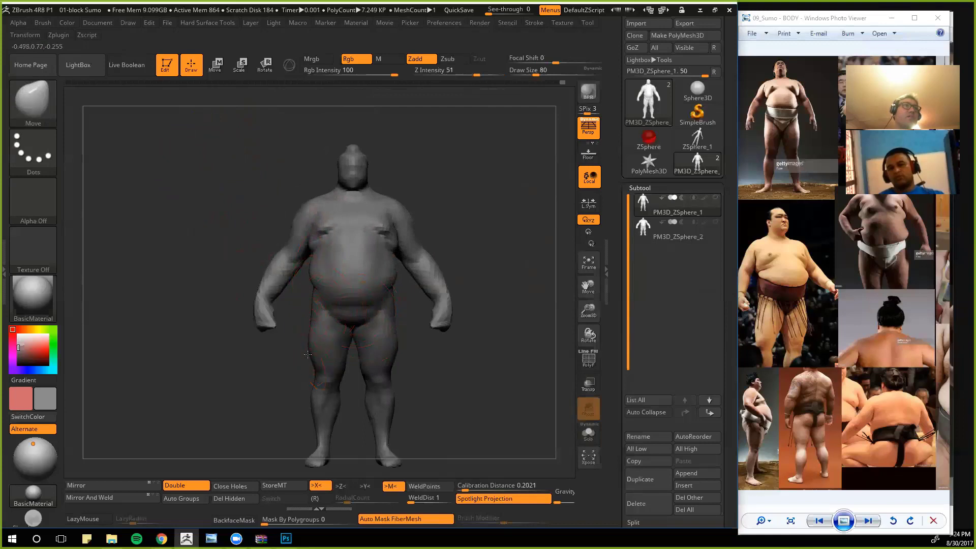
# Step: Add volume to the front of the thighs with the Inflat brush
pyautogui.press('b')
pyautogui.press('i')
pyautogui.press('n')
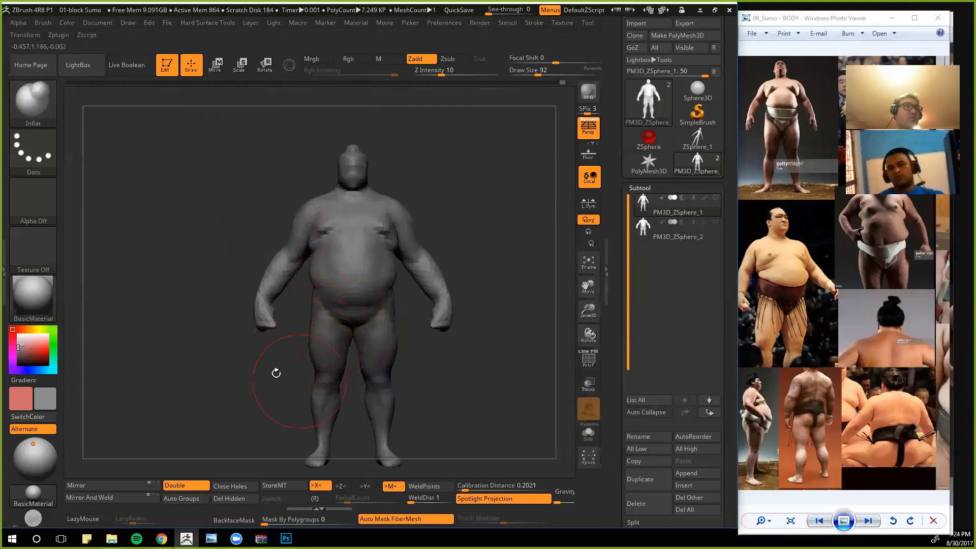
pyautogui.moveTo(236, 373)
pyautogui.mouseDown()
pyautogui.moveTo(290, 344)
pyautogui.moveTo(326, 275)
pyautogui.mouseUp()
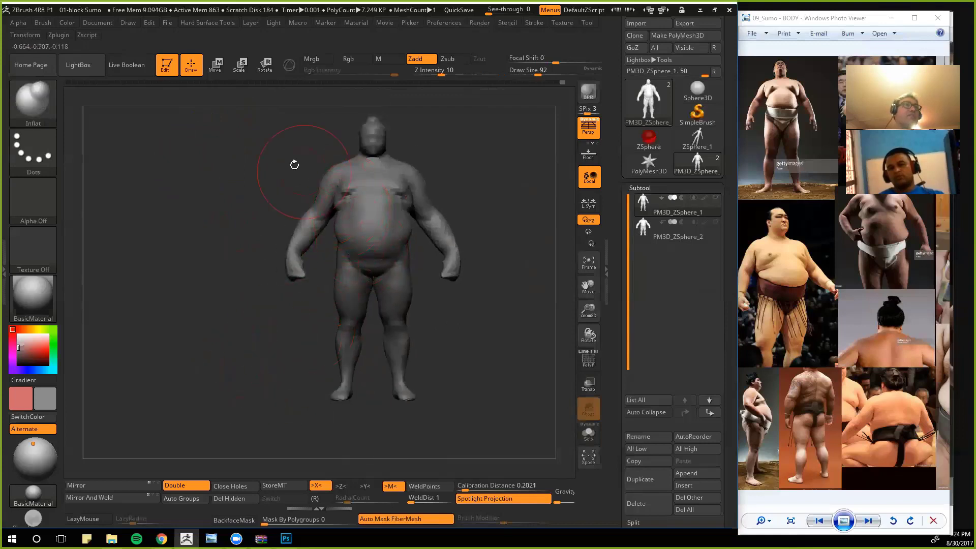
pyautogui.moveTo(295, 165); pyautogui.dragTo(332, 201)
pyautogui.moveTo(261, 193); pyautogui.dragTo(288, 281)
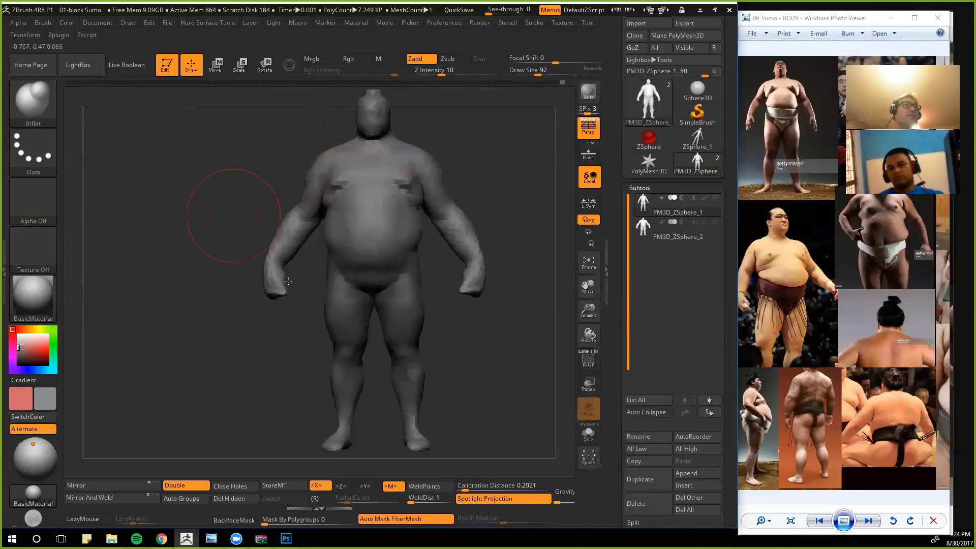
pyautogui.keyDown('alt'); pyautogui.moveTo(294, 390); pyautogui.dragTo(325, 315); pyautogui.keyUp('alt')
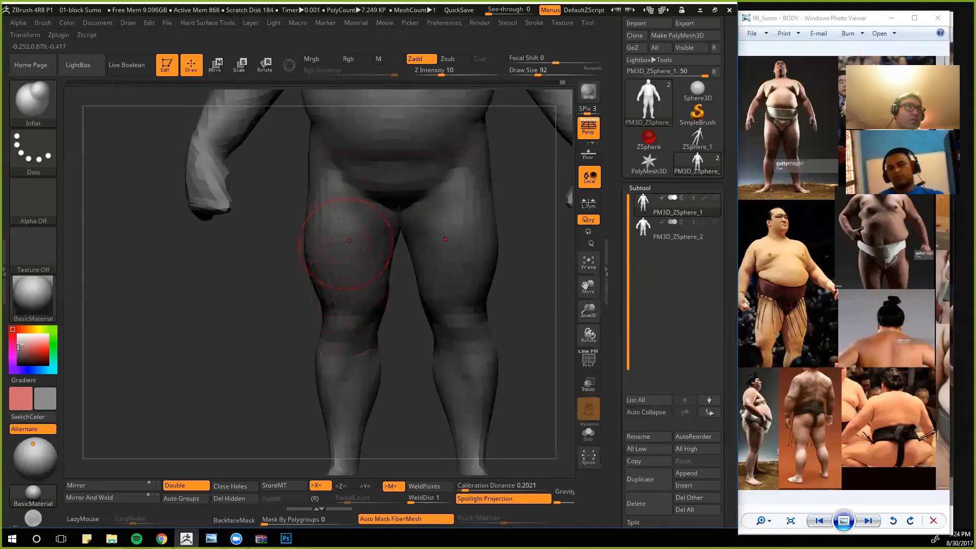
# Step: Fill out the backs of the upper thighs and the calves with the Inflat brush
pyautogui.moveTo(244, 305); pyautogui.dragTo(385, 269)
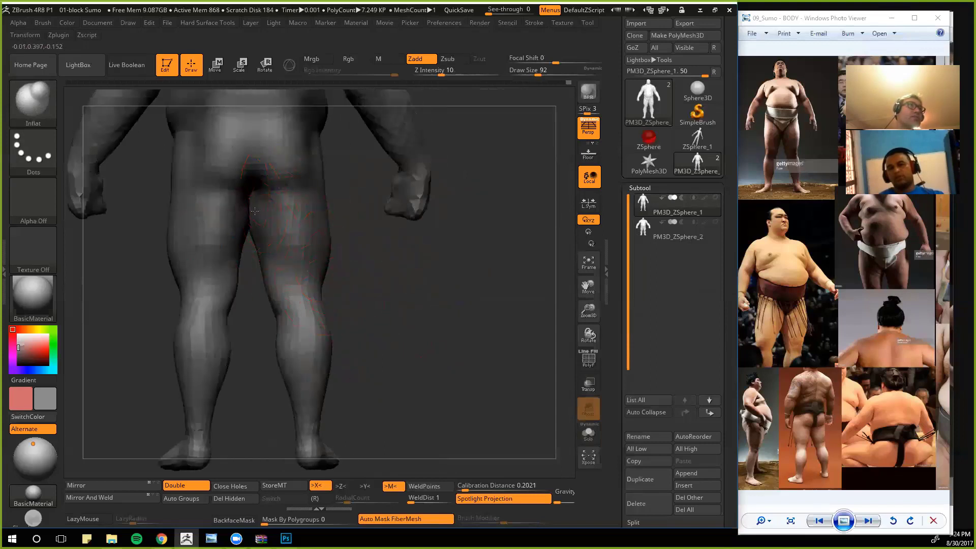
pyautogui.moveTo(397, 323); pyautogui.dragTo(362, 264)
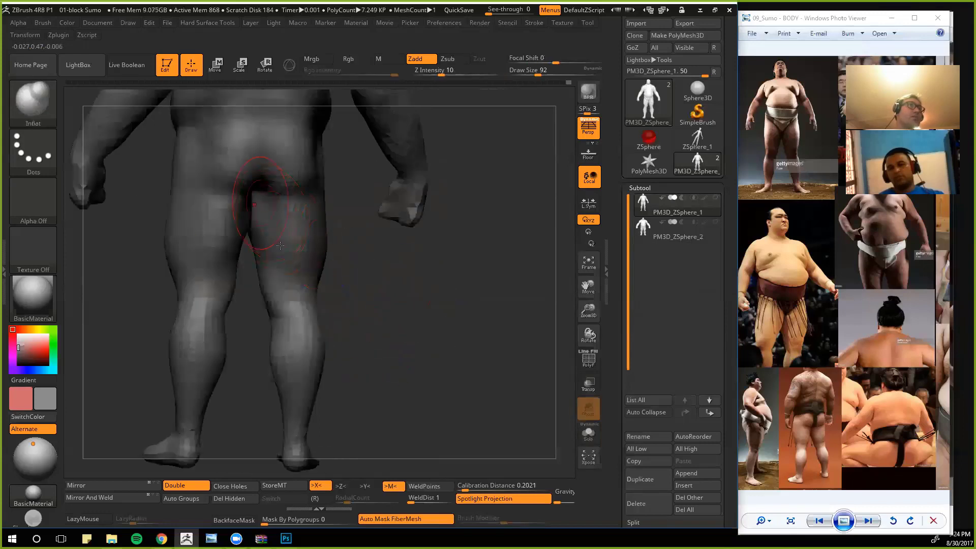
pyautogui.moveTo(280, 245); pyautogui.dragTo(278, 234)
pyautogui.moveTo(368, 295); pyautogui.dragTo(350, 290)
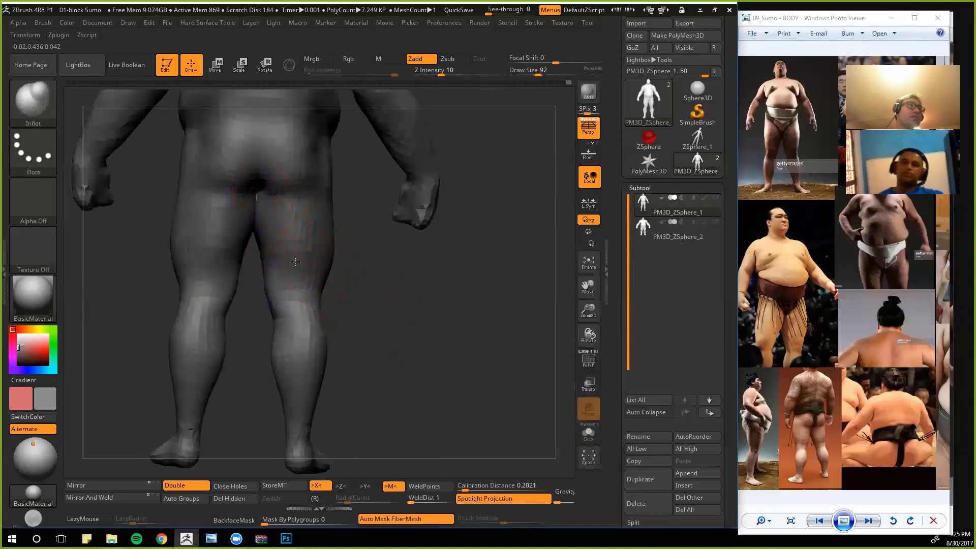
pyautogui.keyDown('alt'); pyautogui.moveTo(406, 348); pyautogui.dragTo(369, 317); pyautogui.keyUp('alt')
pyautogui.moveTo(349, 367); pyautogui.dragTo(318, 354)
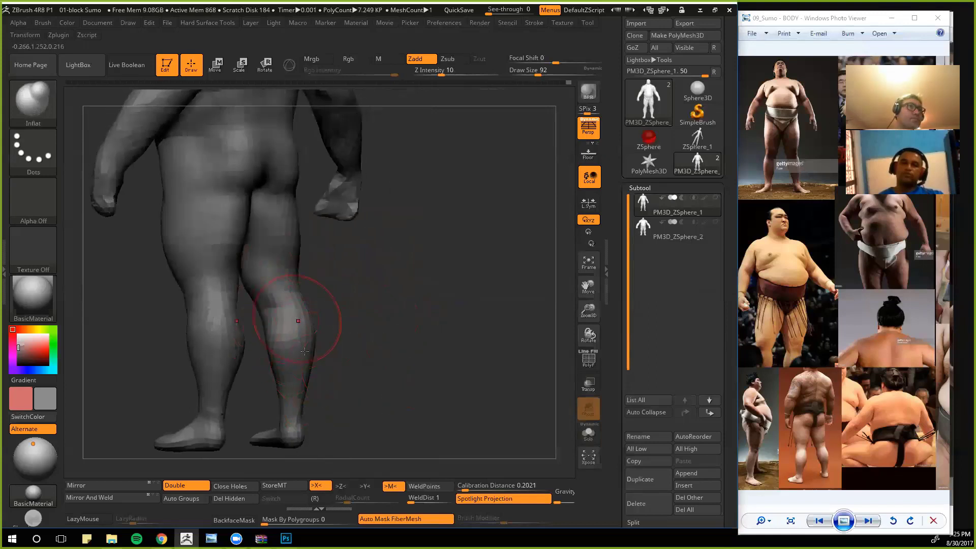
pyautogui.moveTo(382, 385); pyautogui.dragTo(285, 402)
pyautogui.moveTo(364, 429); pyautogui.dragTo(416, 395)
pyautogui.moveTo(219, 372)
pyautogui.mouseDown()
pyautogui.moveTo(257, 364)
pyautogui.moveTo(185, 351)
pyautogui.moveTo(232, 352)
pyautogui.moveTo(231, 335)
pyautogui.moveTo(219, 356)
pyautogui.mouseUp()
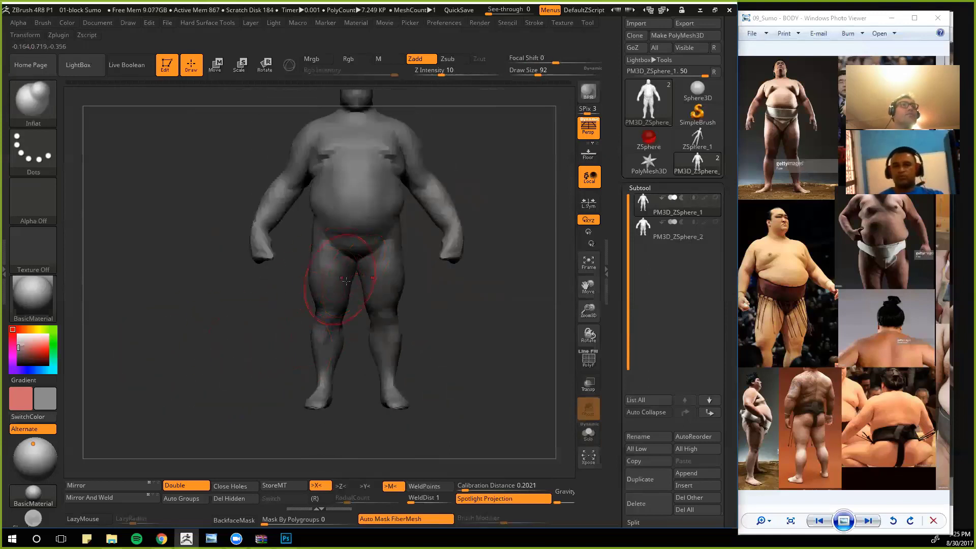
# Step: Adjust the side contour of the waist and hips with the Move brush
pyautogui.press('b')
pyautogui.press('m')
pyautogui.press('v')
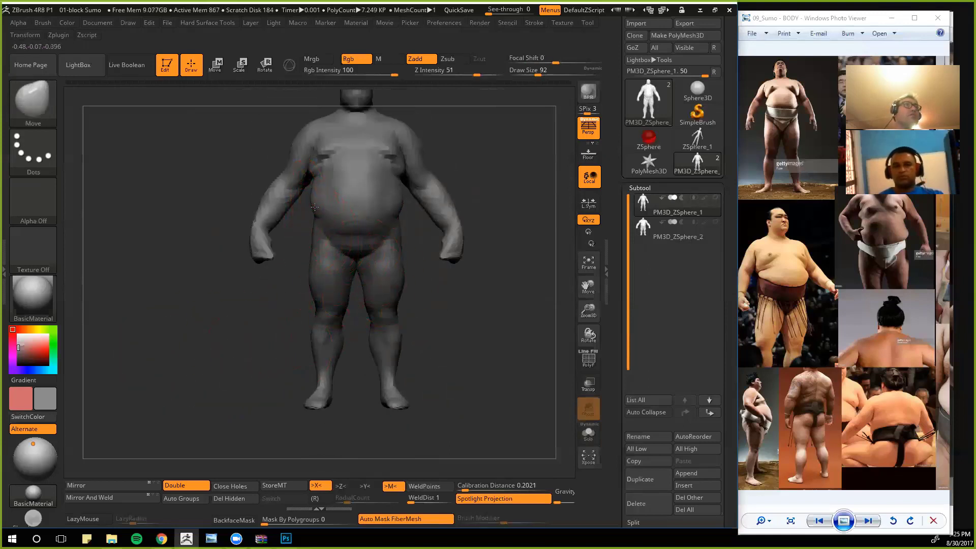
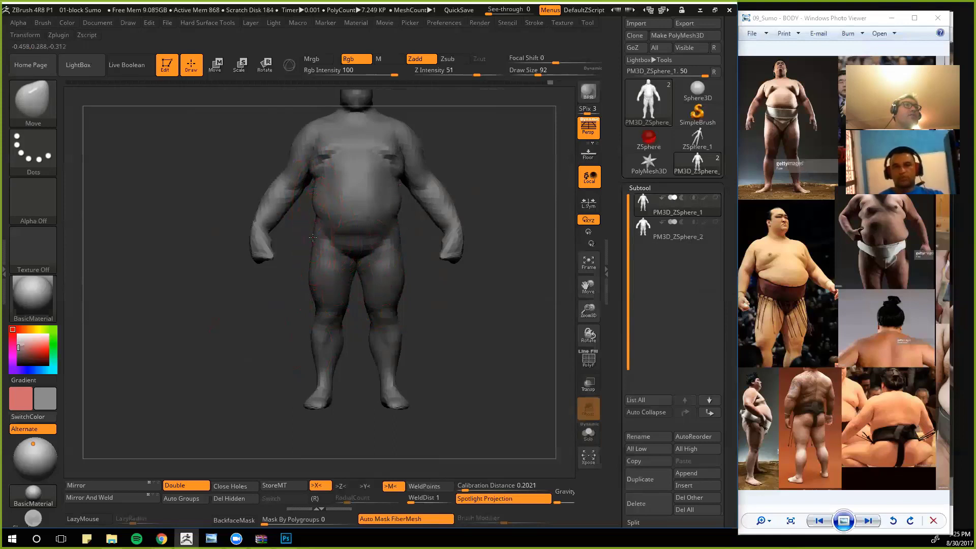
pyautogui.moveTo(284, 318)
pyautogui.mouseDown()
pyautogui.moveTo(244, 311)
pyautogui.moveTo(239, 327)
pyautogui.moveTo(256, 312)
pyautogui.moveTo(216, 298)
pyautogui.mouseUp()
# Step: Mask the upper body, lengthen the legs downward with a Transpose move, and clear the mask
pyautogui.moveTo(282, 278)
pyautogui.keyDown('ctrl'); pyautogui.mouseDown()
pyautogui.moveTo(218, 267)
pyautogui.moveTo(412, 275)
pyautogui.moveTo(203, 214)
pyautogui.moveTo(202, 138)
pyautogui.mouseUp(); pyautogui.keyUp('ctrl')
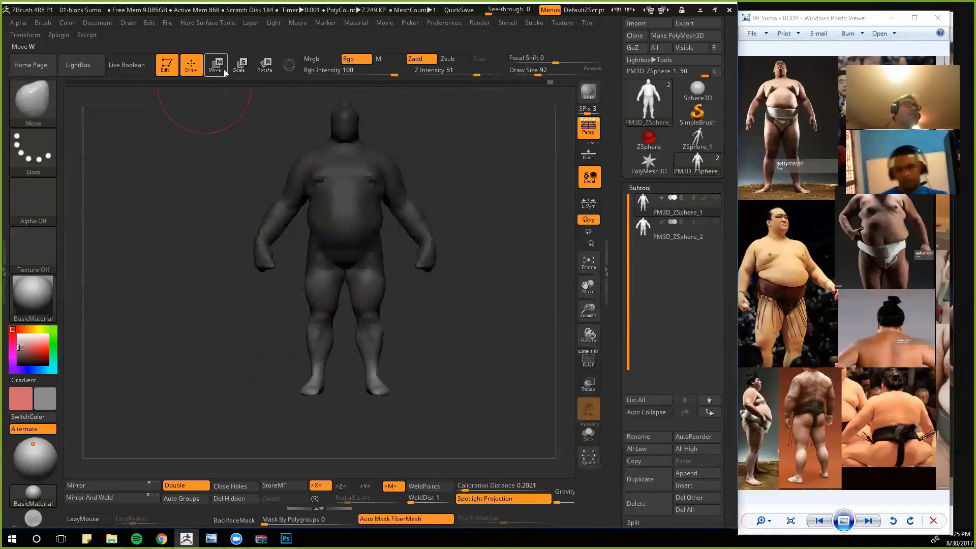
pyautogui.click(240, 66)
pyautogui.moveTo(331, 259); pyautogui.dragTo(329, 169)
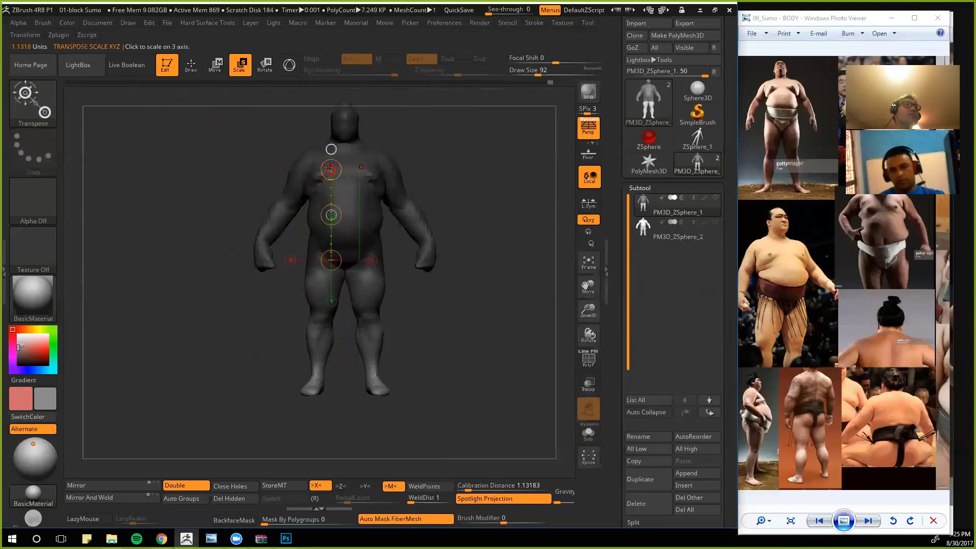
pyautogui.press('w')
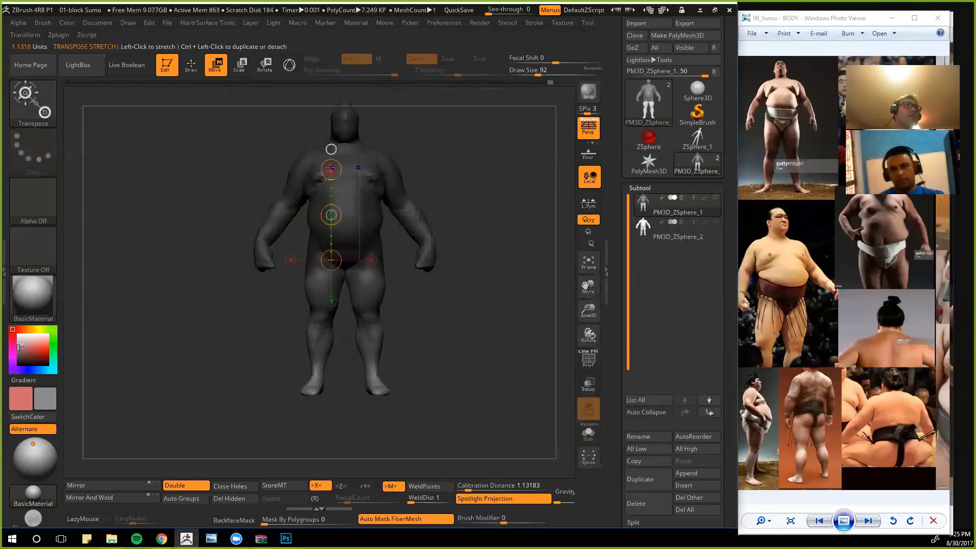
pyautogui.moveTo(331, 170); pyautogui.dragTo(333, 169)
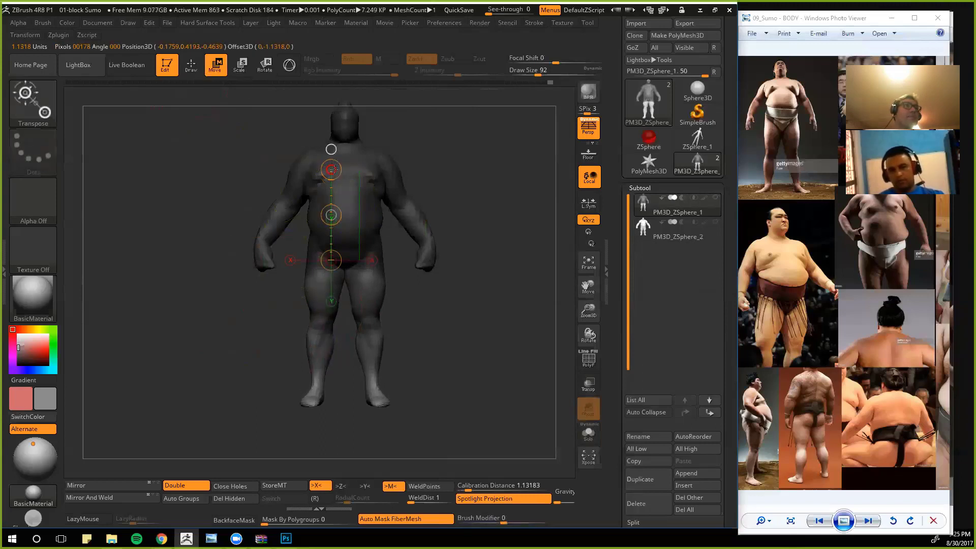
pyautogui.keyDown('ctrl'); pyautogui.moveTo(220, 346); pyautogui.dragTo(263, 338); pyautogui.keyUp('ctrl')
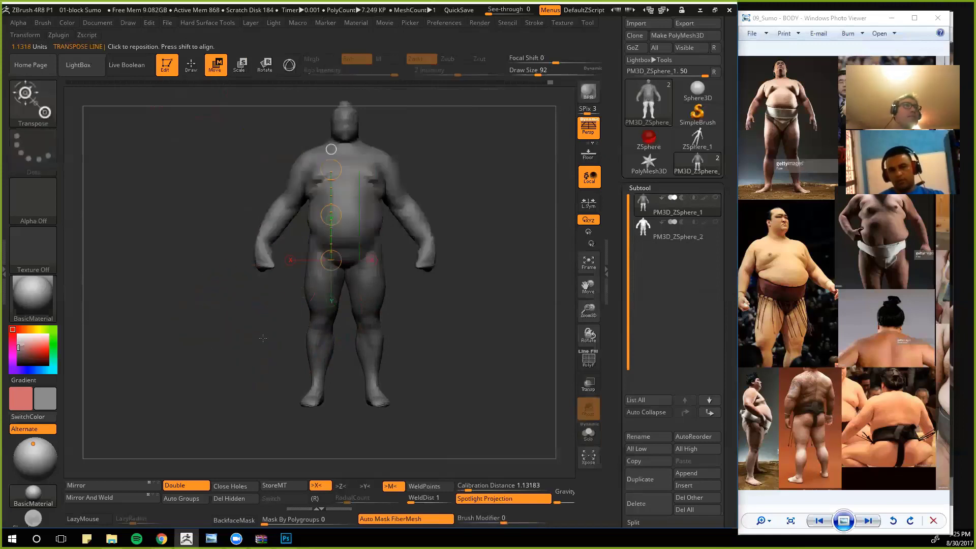
# Step: Reshape the first figure's feet from the side and from underneath with the Move brush
pyautogui.press('q')
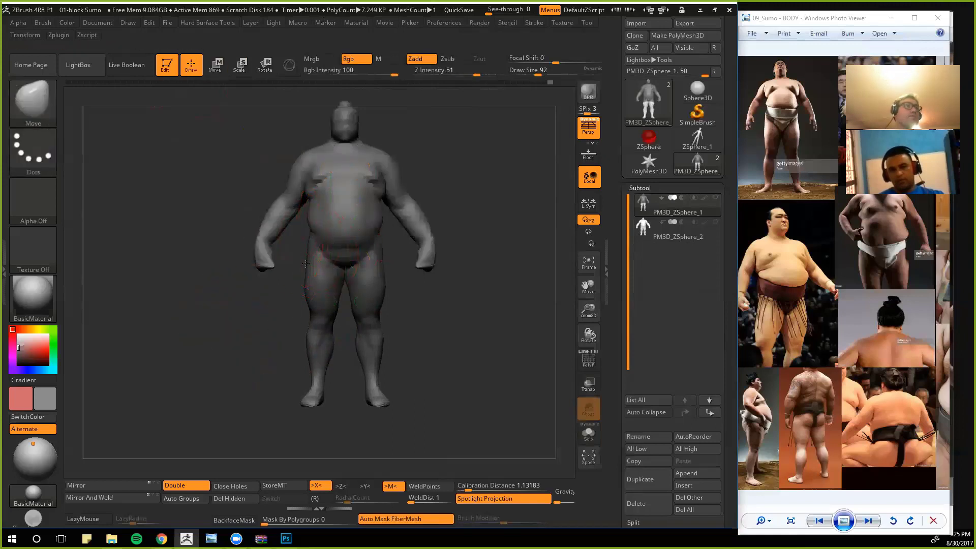
pyautogui.moveTo(316, 320); pyautogui.dragTo(320, 322)
pyautogui.keyDown('shift'); pyautogui.moveTo(320, 322); pyautogui.dragTo(318, 328, button='right'); pyautogui.keyUp('shift')
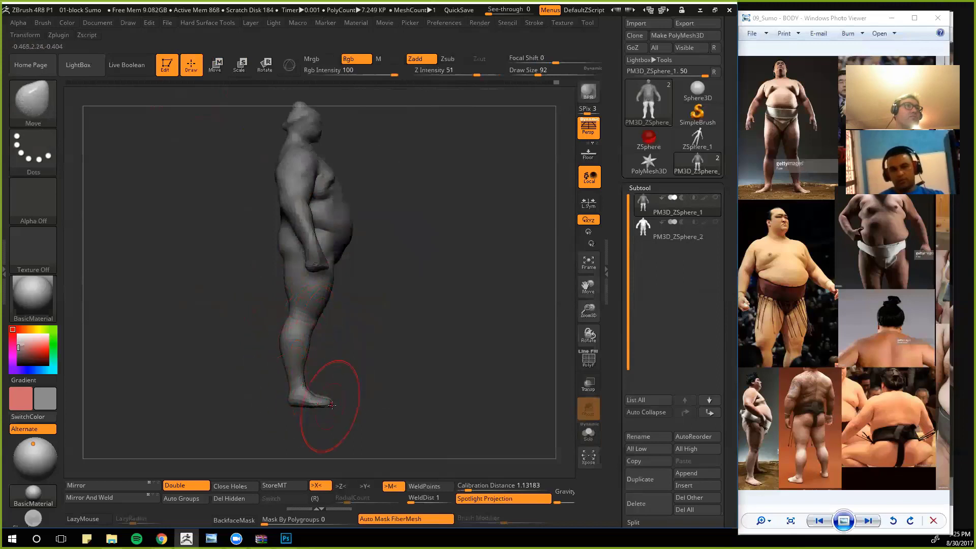
pyautogui.moveTo(361, 423)
pyautogui.mouseDown()
pyautogui.moveTo(275, 272)
pyautogui.moveTo(246, 166)
pyautogui.moveTo(285, 239)
pyautogui.mouseUp()
pyautogui.moveTo(346, 290); pyautogui.dragTo(309, 299)
pyautogui.moveTo(331, 247); pyautogui.dragTo(331, 236)
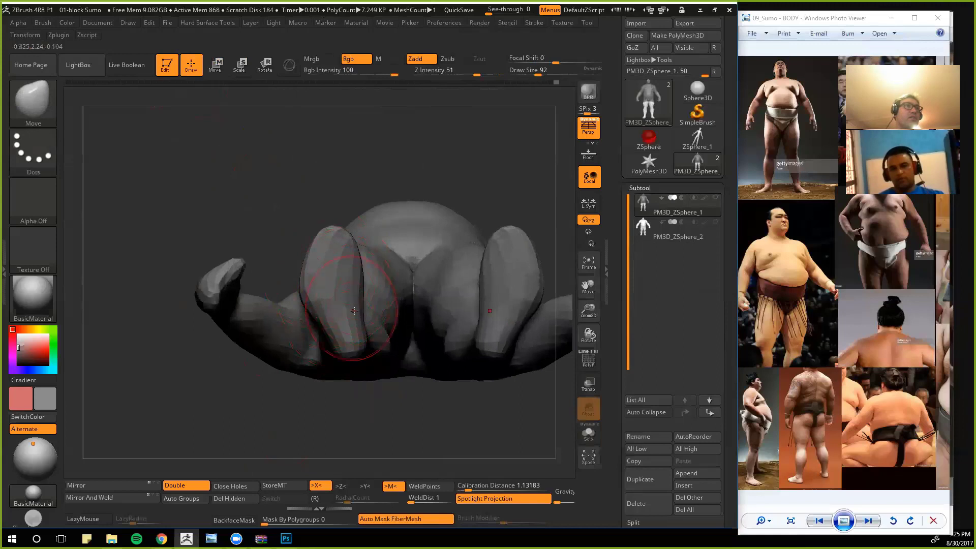
pyautogui.moveTo(352, 326); pyautogui.dragTo(318, 320)
pyautogui.moveTo(324, 250); pyautogui.dragTo(322, 236)
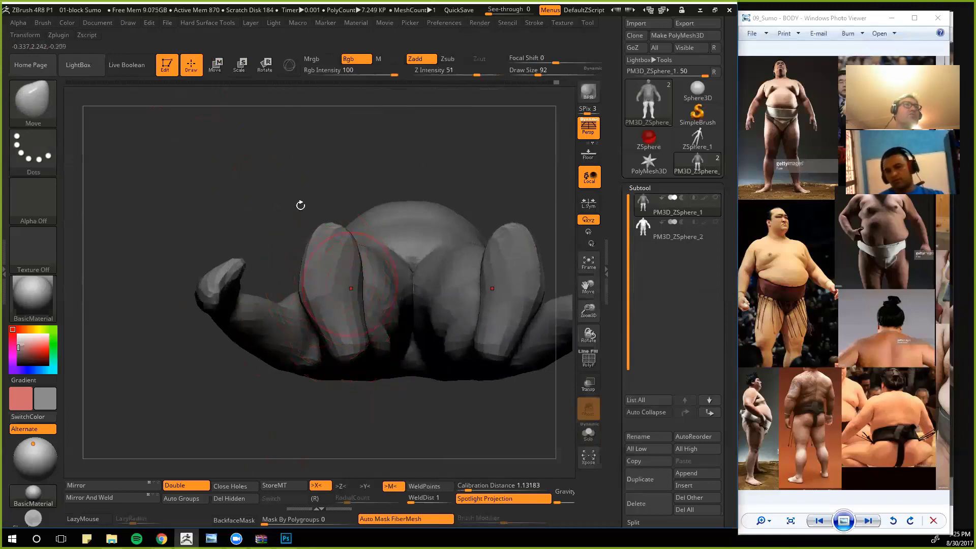
# Step: Refine the contours of the lower calves and ankles in side and front views with the Move brush
pyautogui.moveTo(271, 193)
pyautogui.keyDown('shift'); pyautogui.mouseDown()
pyautogui.moveTo(344, 299)
pyautogui.moveTo(356, 285)
pyautogui.moveTo(311, 257)
pyautogui.moveTo(299, 286)
pyautogui.mouseUp(); pyautogui.keyUp('shift')
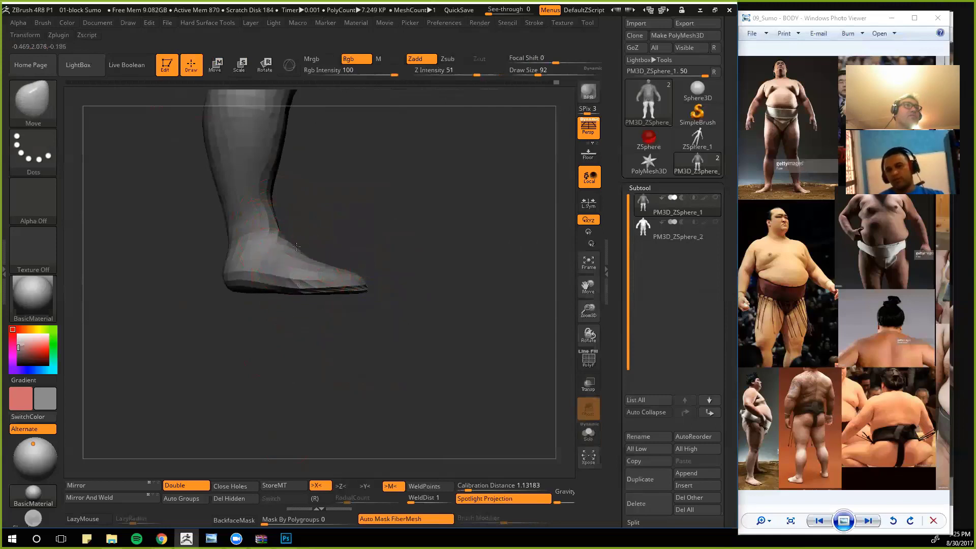
pyautogui.moveTo(273, 198); pyautogui.dragTo(299, 197)
pyautogui.moveTo(245, 247); pyautogui.dragTo(245, 251)
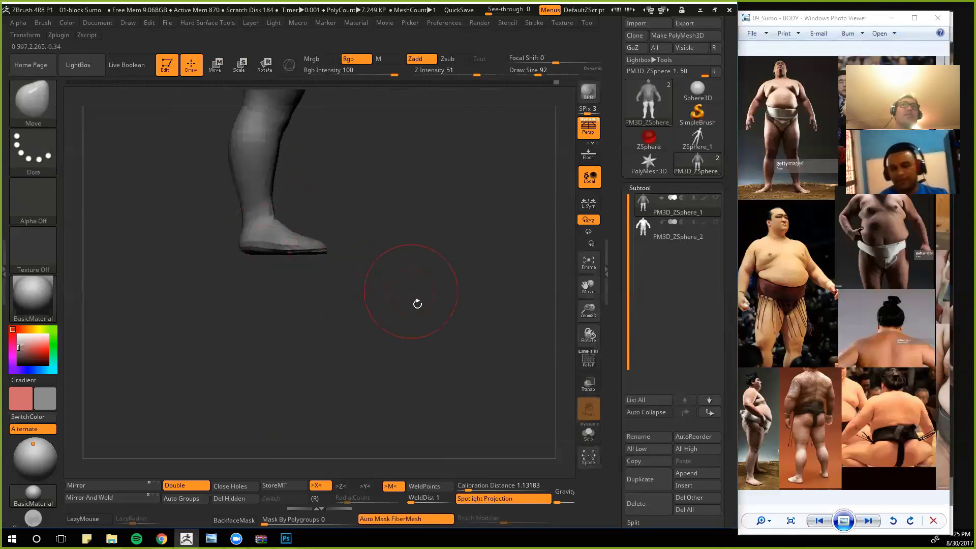
pyautogui.moveTo(416, 303)
pyautogui.mouseDown()
pyautogui.moveTo(381, 313)
pyautogui.moveTo(392, 364)
pyautogui.mouseUp()
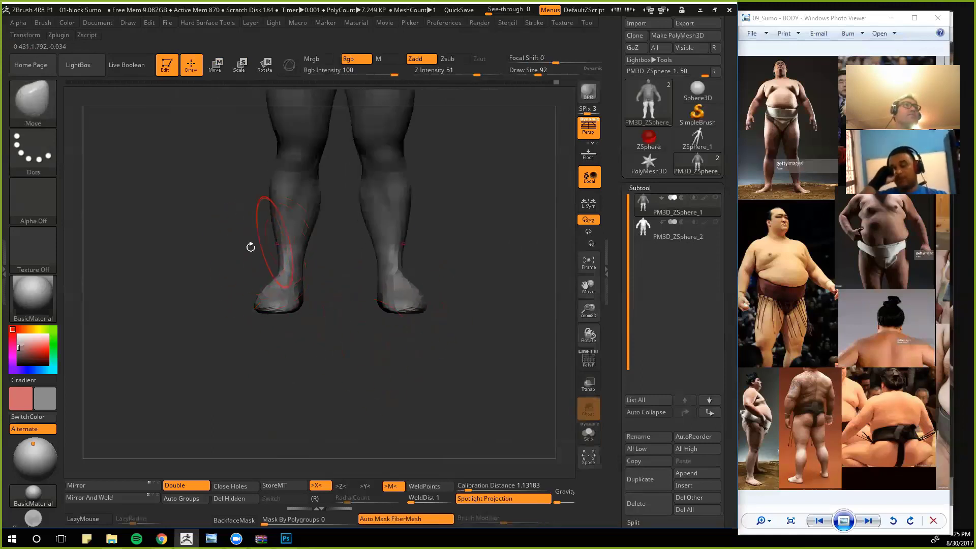
pyautogui.moveTo(250, 247); pyautogui.dragTo(272, 247)
pyautogui.moveTo(319, 270); pyautogui.dragTo(301, 276)
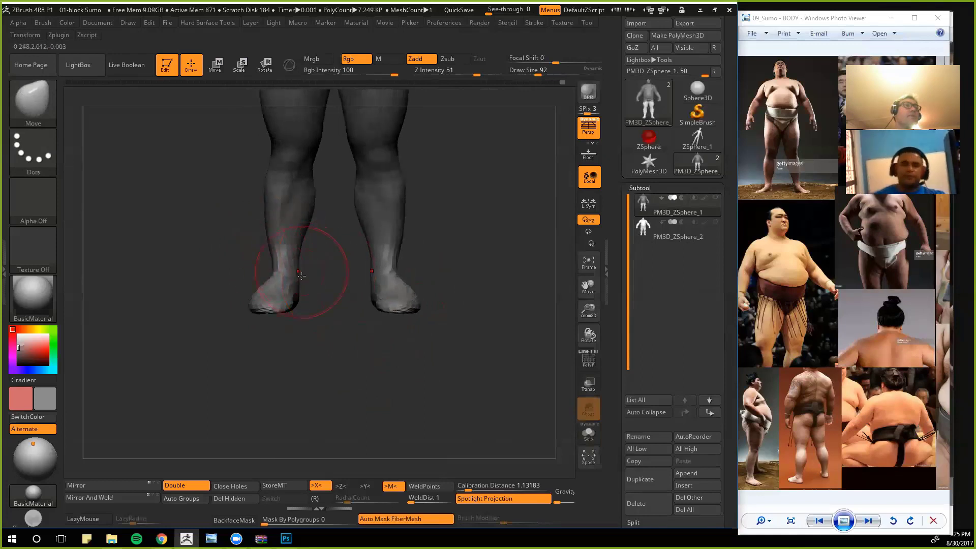
pyautogui.moveTo(215, 266); pyautogui.dragTo(315, 307)
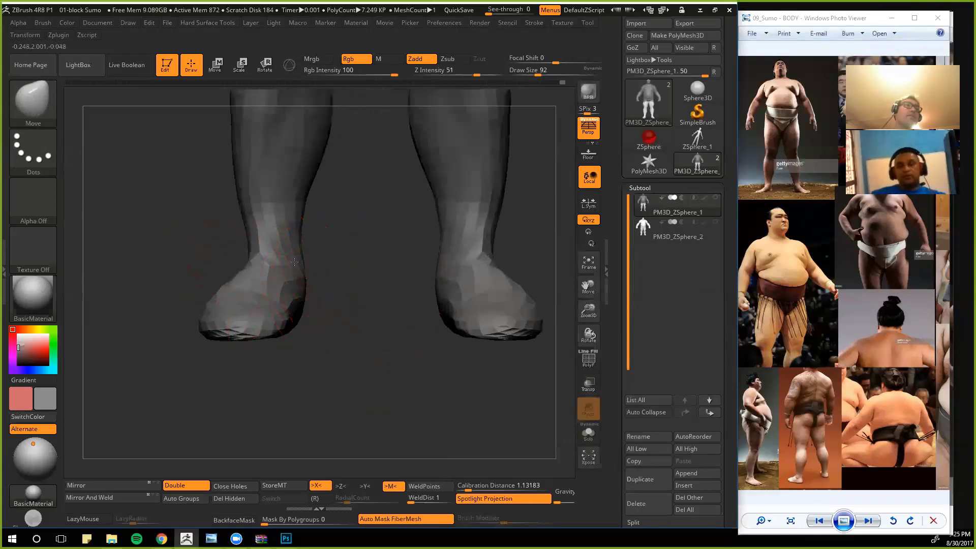
pyautogui.moveTo(208, 262)
pyautogui.mouseDown()
pyautogui.moveTo(245, 268)
pyautogui.moveTo(198, 257)
pyautogui.moveTo(259, 273)
pyautogui.moveTo(190, 273)
pyautogui.moveTo(208, 275)
pyautogui.mouseUp()
# Step: Tighten the ankles where they meet the feet with the Pinch brush
pyautogui.press('b')
pyautogui.press('p')
pyautogui.press('i')
pyautogui.moveTo(275, 227); pyautogui.dragTo(277, 267)
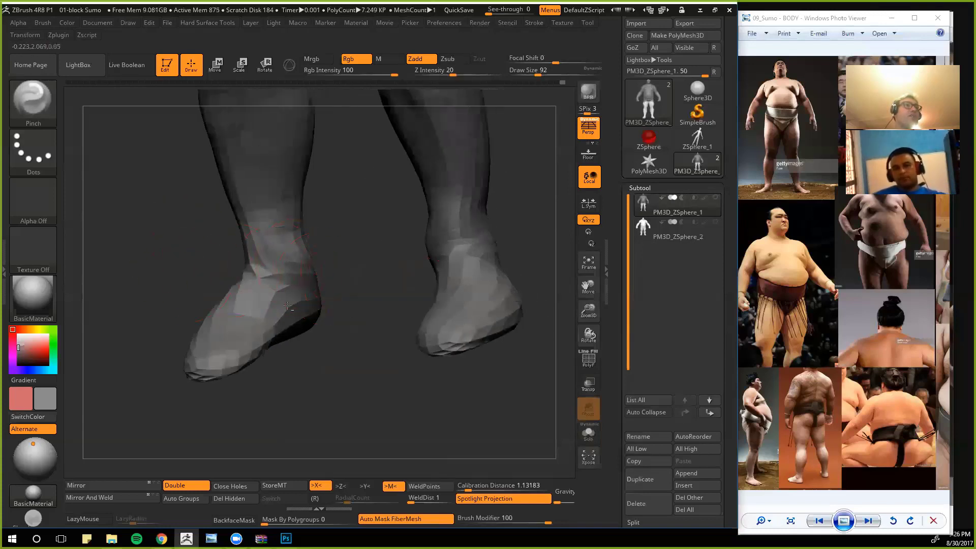
pyautogui.moveTo(152, 300); pyautogui.dragTo(176, 276)
# Step: Adjust the shape of the insteps and feet with the Move brush
pyautogui.press('b')
pyautogui.press('m')
pyautogui.press('v')
pyautogui.moveTo(239, 271)
pyautogui.mouseDown()
pyautogui.moveTo(248, 279)
pyautogui.moveTo(172, 264)
pyautogui.moveTo(294, 349)
pyautogui.moveTo(282, 336)
pyautogui.mouseUp()
pyautogui.moveTo(385, 333); pyautogui.dragTo(377, 334)
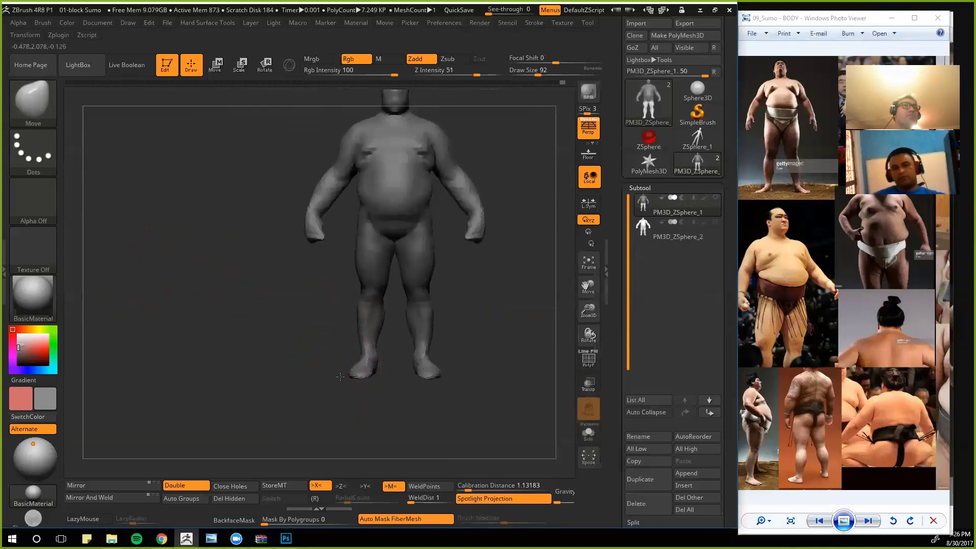
pyautogui.moveTo(276, 353)
pyautogui.keyDown('alt'); pyautogui.mouseDown()
pyautogui.moveTo(225, 358)
pyautogui.moveTo(229, 372)
pyautogui.moveTo(220, 364)
pyautogui.moveTo(215, 375)
pyautogui.mouseUp(); pyautogui.keyUp('alt')
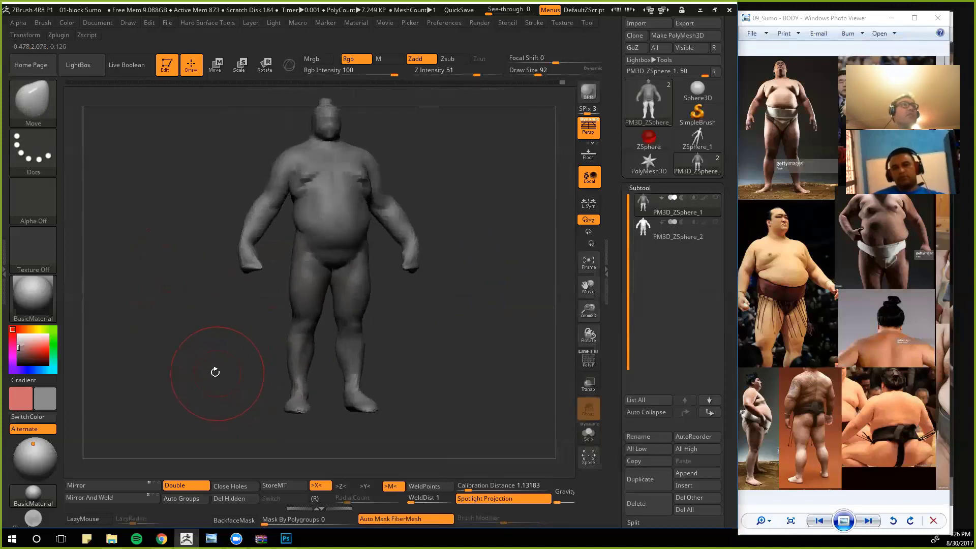
# Step: Select the second figure, PM3D_ZSphere_2, and define the folds beside and below the chest with the Pinch and DamStandard brushes
pyautogui.press('Down')
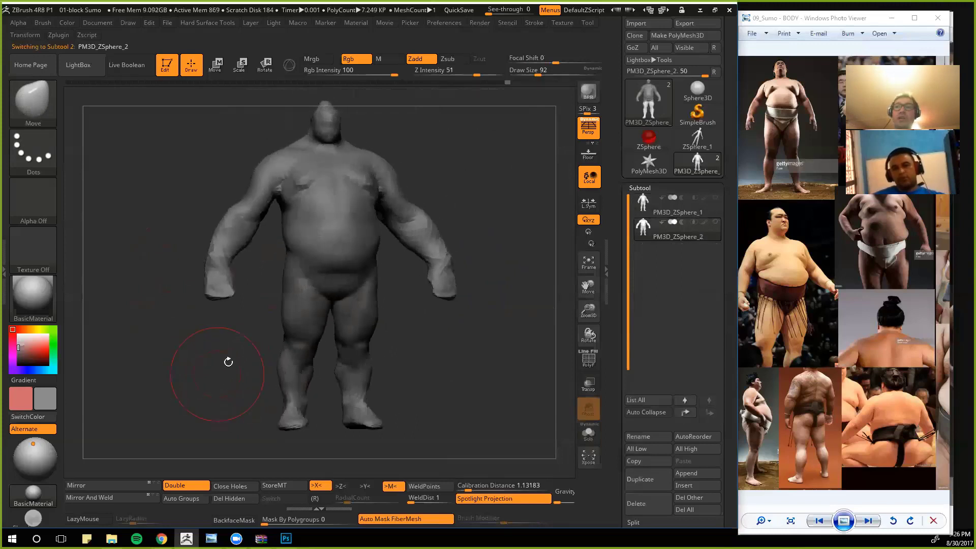
pyautogui.press('b')
pyautogui.press('p')
pyautogui.press('i')
pyautogui.moveTo(260, 320)
pyautogui.keyDown('alt'); pyautogui.mouseDown()
pyautogui.moveTo(254, 254)
pyautogui.moveTo(242, 366)
pyautogui.mouseUp(); pyautogui.keyUp('alt')
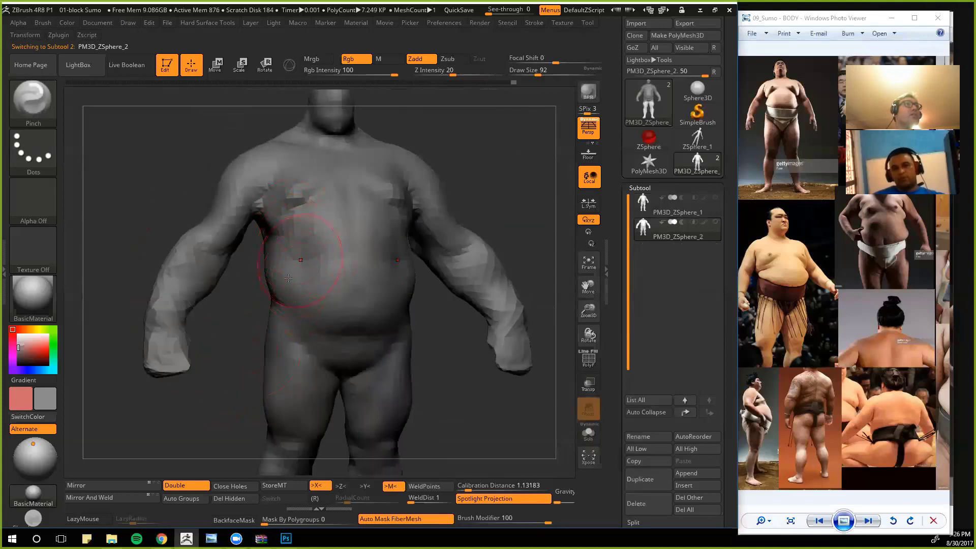
pyautogui.press('b')
pyautogui.press('d')
pyautogui.press('s')
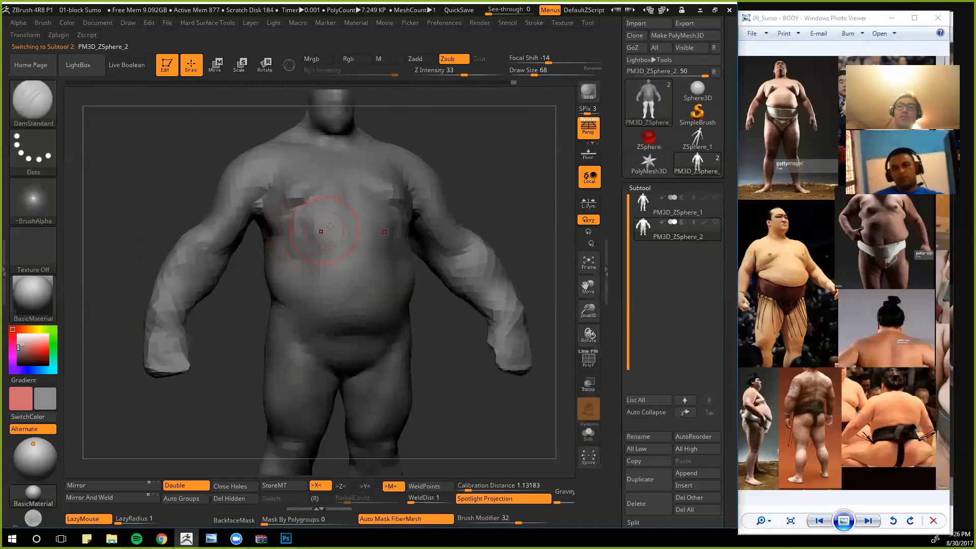
# Step: Add form to the chest and upper abdomen with ClayBuildup and carve it with DamStandard
pyautogui.press('b')
pyautogui.press('c')
pyautogui.press('b')
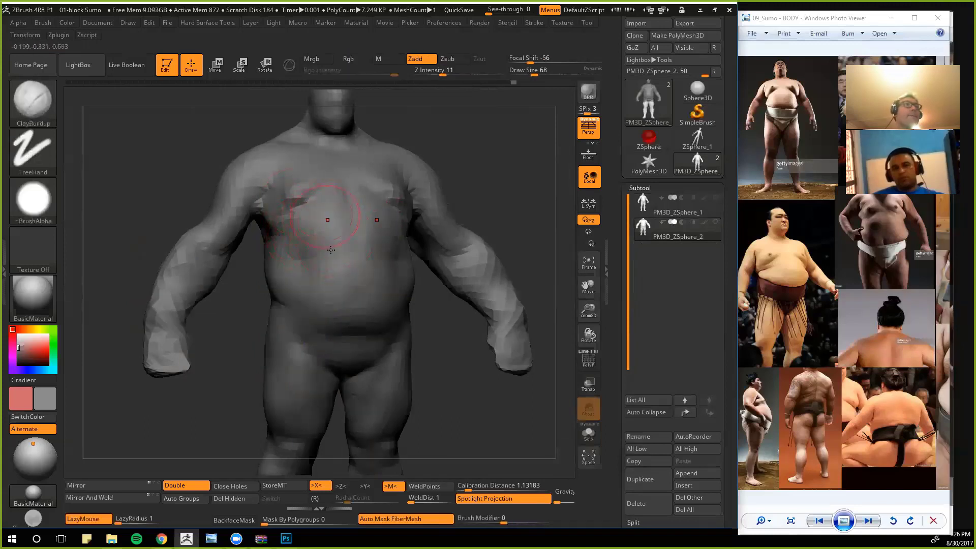
pyautogui.press('b')
pyautogui.press('d')
pyautogui.press('s')
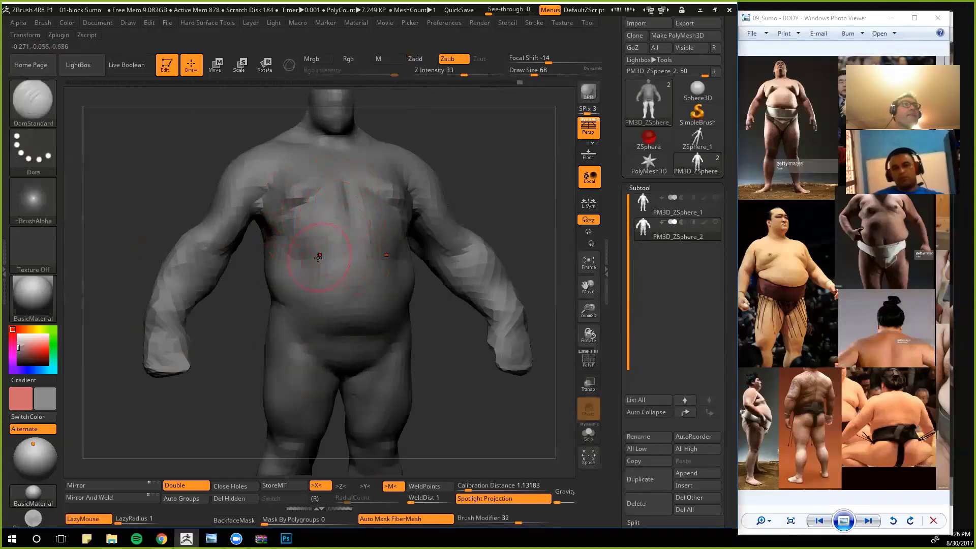
# Step: Build up the belly with ClayBuildup and carve the navel area with DamStandard
pyautogui.press('b')
pyautogui.press('c')
pyautogui.press('b')
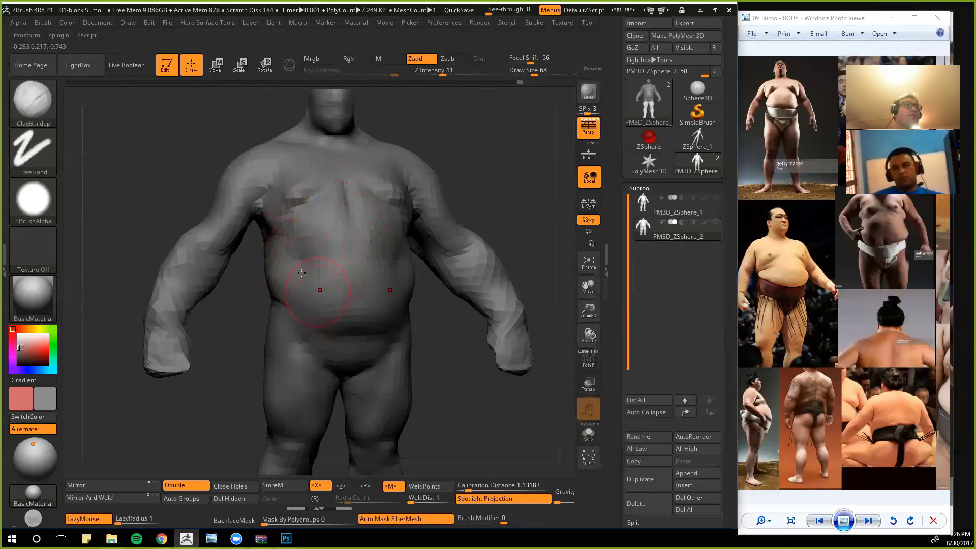
pyautogui.moveTo(304, 298)
pyautogui.mouseDown()
pyautogui.moveTo(343, 310)
pyautogui.moveTo(336, 296)
pyautogui.mouseUp()
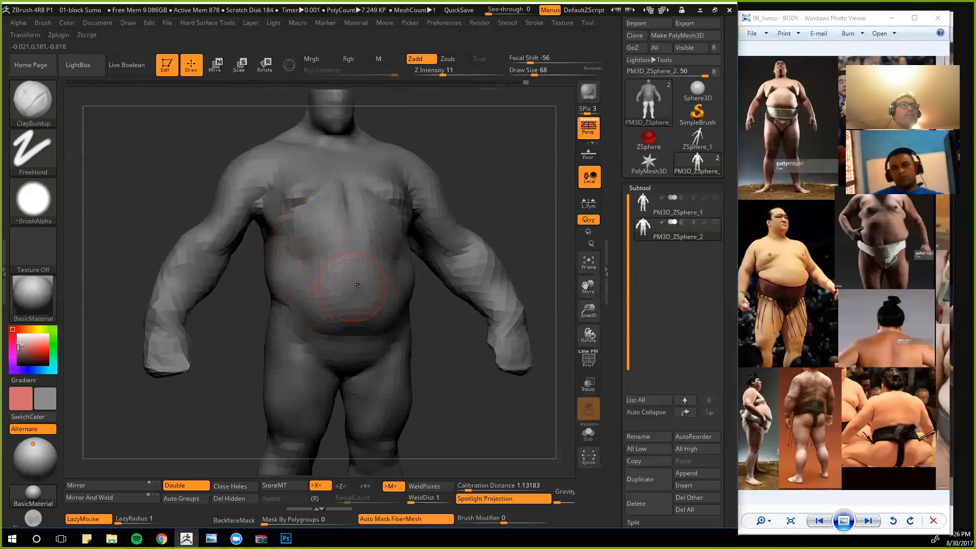
pyautogui.press('b')
pyautogui.press('d')
pyautogui.press('s')
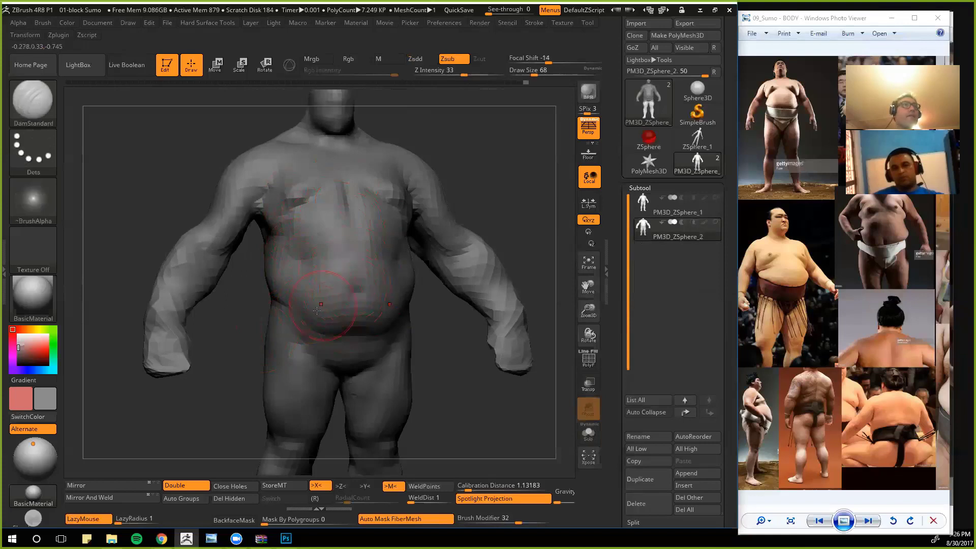
pyautogui.keyDown('shift'); pyautogui.moveTo(206, 378); pyautogui.dragTo(201, 392); pyautogui.keyUp('shift')
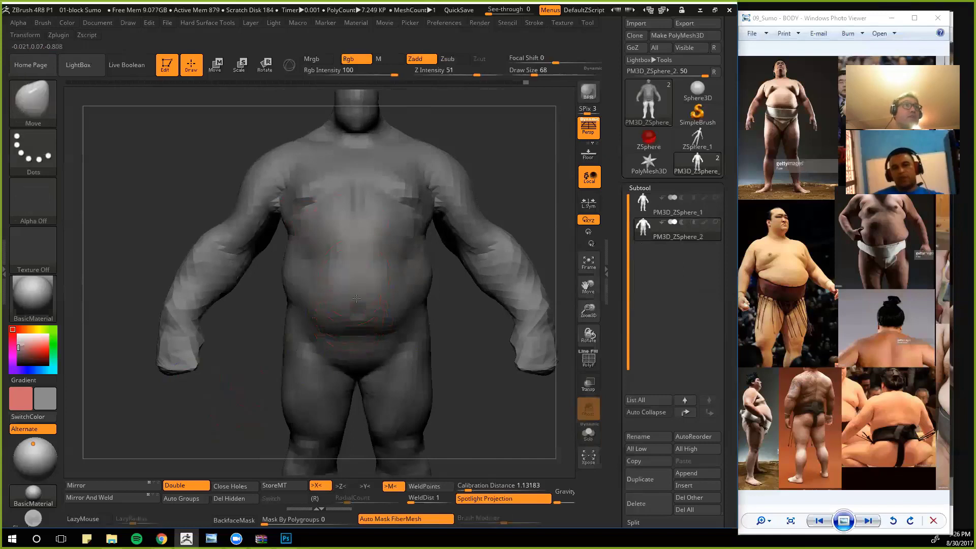
# Step: Fill out the lower belly with ClayBuildup and refine its surface around the navel with DamStandard
pyautogui.press('b')
pyautogui.press('c')
pyautogui.press('b')
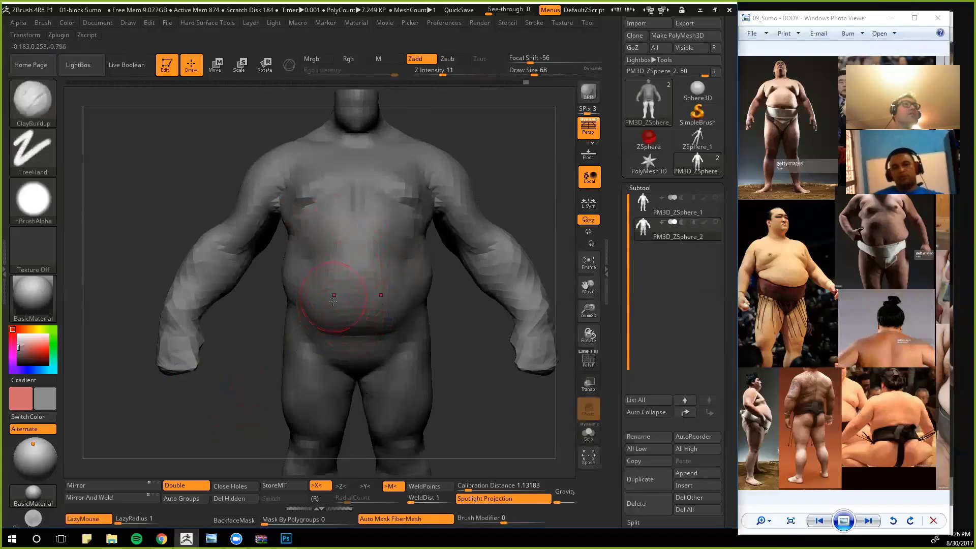
pyautogui.moveTo(324, 321); pyautogui.dragTo(348, 289, button='right')
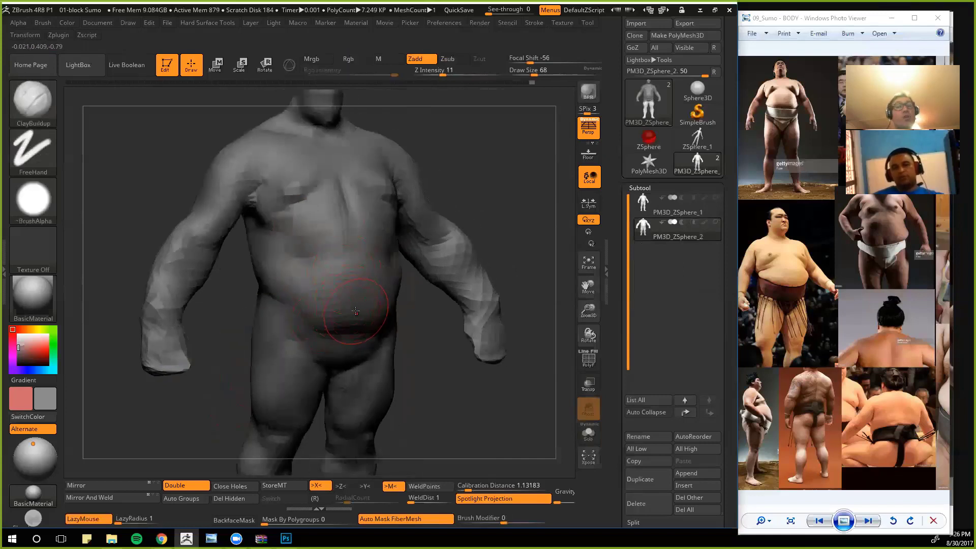
pyautogui.press('b')
pyautogui.press('d')
pyautogui.press('s')
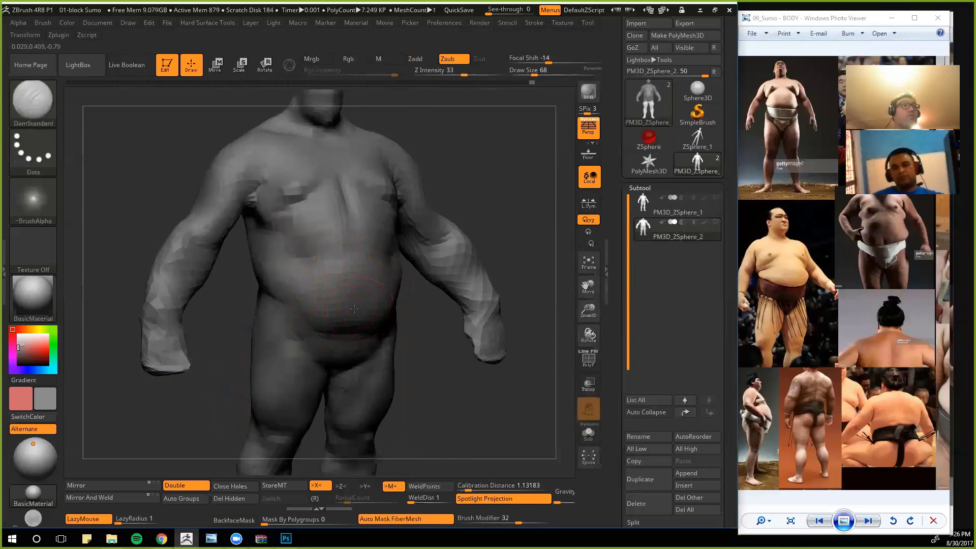
pyautogui.moveTo(456, 393); pyautogui.dragTo(271, 375, button='right')
# Step: Adjust the contour where the second figure's lower belly meets the hips with the Move brush
pyautogui.press('b')
pyautogui.press('m')
pyautogui.press('v')
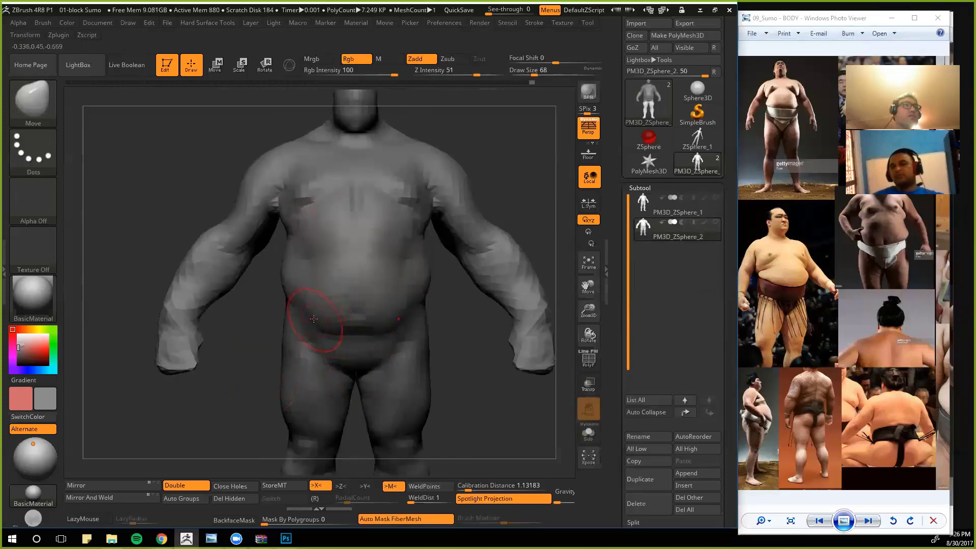
pyautogui.keyDown('ctrl'); pyautogui.moveTo(267, 359); pyautogui.dragTo(275, 295, button='right'); pyautogui.keyUp('ctrl')
# Step: Select the first figure, PM3D_ZSphere_1, and carve a navel into its belly with the DamStandard brush
pyautogui.click(661, 207)
pyautogui.keyDown('ctrl'); pyautogui.moveTo(303, 342); pyautogui.dragTo(306, 382, button='right'); pyautogui.keyUp('ctrl')
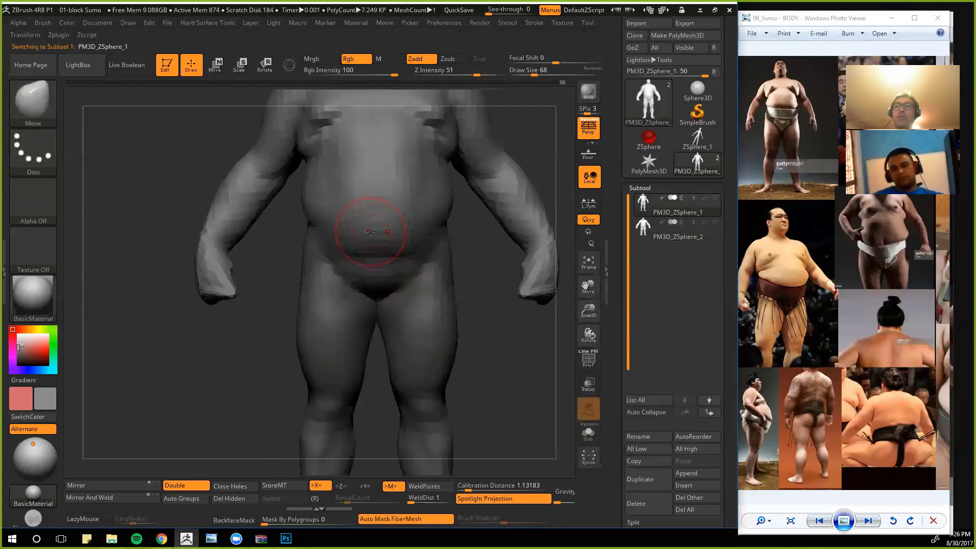
pyautogui.press('b')
pyautogui.press('d')
pyautogui.press('s')
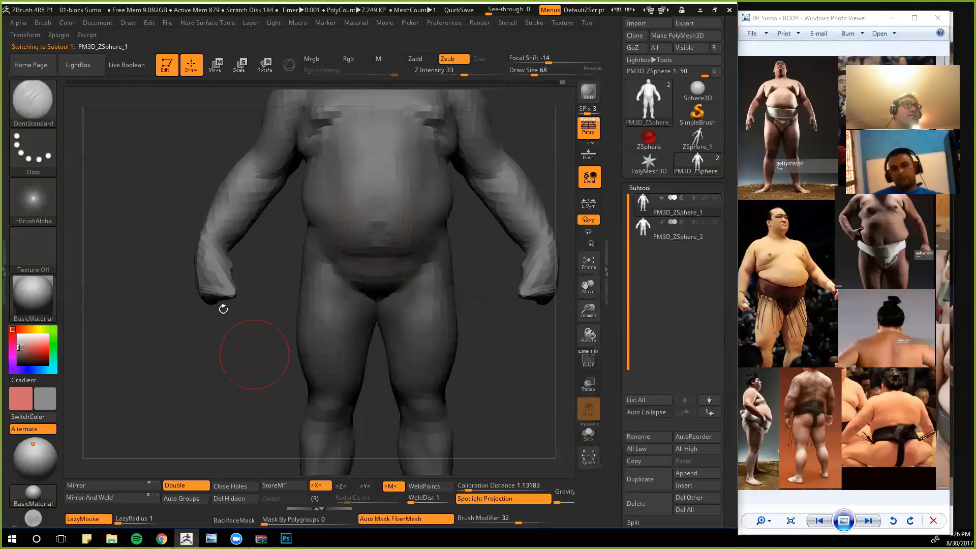
pyautogui.keyDown('ctrl'); pyautogui.moveTo(223, 309); pyautogui.dragTo(264, 284, button='right'); pyautogui.keyUp('ctrl')
# Step: Compare the two figures, select the second one, and adjust its chest and upper-torso profile with the Move brush
pyautogui.click(646, 233)
pyautogui.keyDown('ctrl'); pyautogui.moveTo(261, 392); pyautogui.dragTo(252, 375, button='right'); pyautogui.keyUp('ctrl')
pyautogui.click(653, 216)
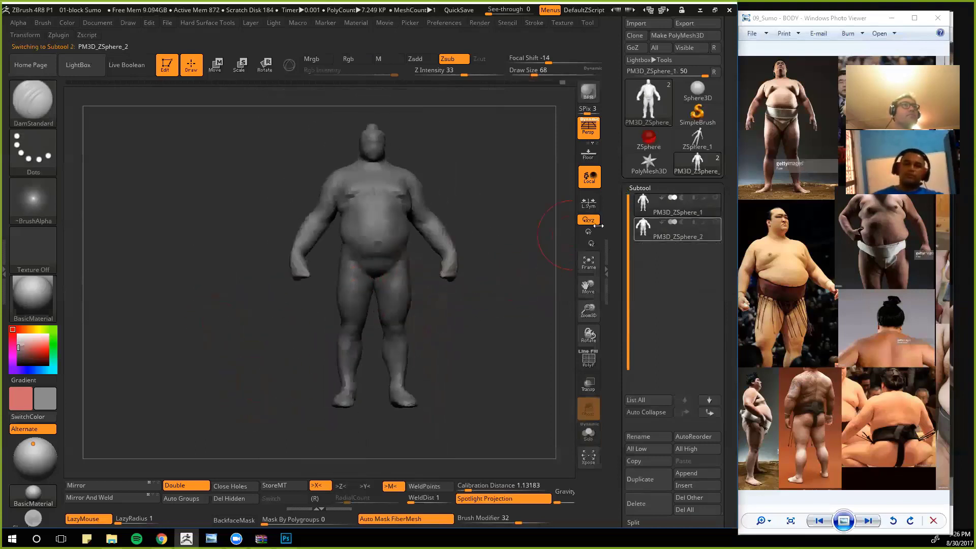
pyautogui.keyDown('ctrl'); pyautogui.moveTo(186, 162); pyautogui.dragTo(191, 191, button='right'); pyautogui.keyUp('ctrl')
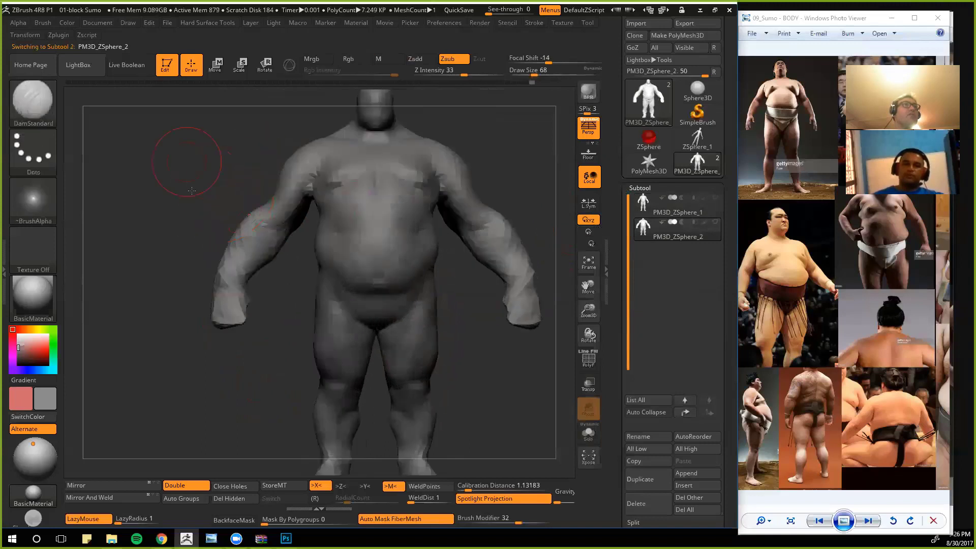
pyautogui.moveTo(192, 191); pyautogui.dragTo(344, 166)
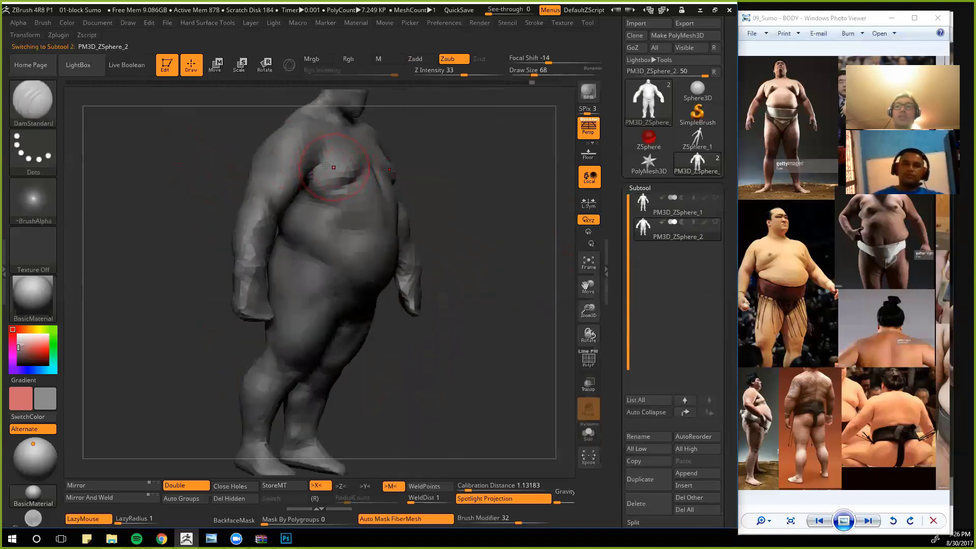
pyautogui.press('b')
pyautogui.press('m')
pyautogui.press('v')
pyautogui.keyDown('shift'); pyautogui.moveTo(197, 150); pyautogui.dragTo(207, 155); pyautogui.keyUp('shift')
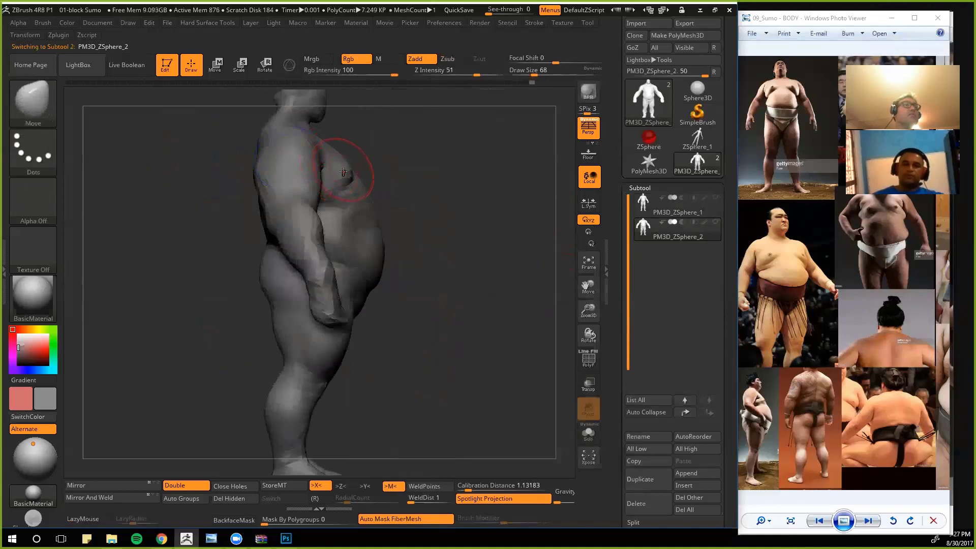
pyautogui.moveTo(404, 175)
pyautogui.mouseDown()
pyautogui.moveTo(168, 186)
pyautogui.moveTo(285, 201)
pyautogui.mouseUp()
# Step: Build up the chest folds and the area around the armpits with the ClayBuildup brush
pyautogui.press('b')
pyautogui.press('c')
pyautogui.press('b')
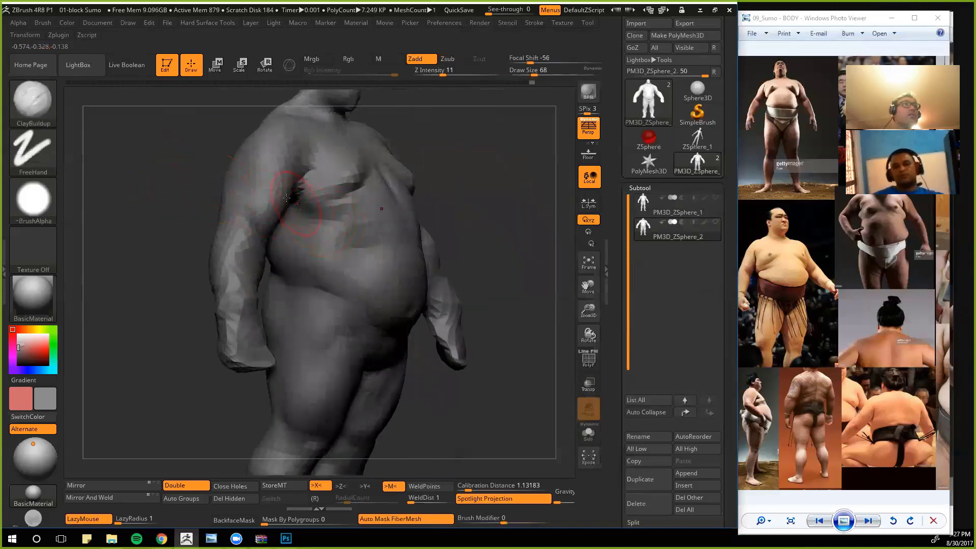
pyautogui.moveTo(194, 210); pyautogui.dragTo(244, 198)
pyautogui.moveTo(407, 188)
pyautogui.mouseDown()
pyautogui.moveTo(267, 215)
pyautogui.moveTo(232, 204)
pyautogui.mouseUp()
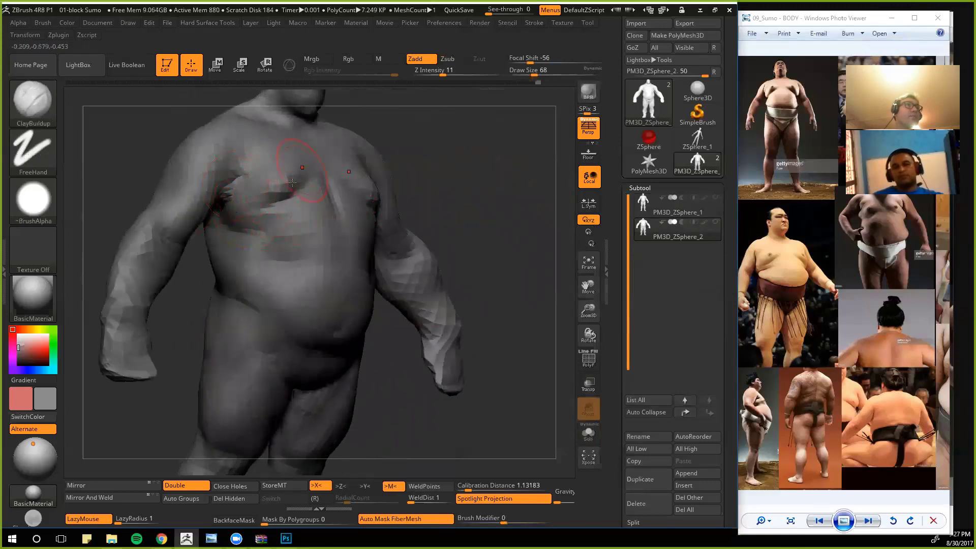
pyautogui.moveTo(190, 285)
pyautogui.mouseDown()
pyautogui.moveTo(209, 215)
pyautogui.moveTo(203, 231)
pyautogui.mouseUp()
# Step: Hide both arms of the second figure to isolate the head, torso and legs
pyautogui.moveTo(318, 302)
pyautogui.mouseDown()
pyautogui.moveTo(584, 311)
pyautogui.moveTo(544, 314)
pyautogui.moveTo(596, 323)
pyautogui.mouseUp()
pyautogui.moveTo(215, 312)
pyautogui.keyDown('alt'); pyautogui.mouseDown()
pyautogui.moveTo(223, 345)
pyautogui.moveTo(131, 181)
pyautogui.moveTo(131, 214)
pyautogui.moveTo(157, 197)
pyautogui.moveTo(176, 213)
pyautogui.moveTo(148, 220)
pyautogui.moveTo(159, 239)
pyautogui.mouseUp(); pyautogui.keyUp('alt')
pyautogui.keyDown('ctrl'); pyautogui.keyDown('shift'); pyautogui.click(245, 217); pyautogui.keyUp('shift'); pyautogui.keyUp('ctrl')
pyautogui.moveTo(143, 205)
pyautogui.keyDown('ctrl'); pyautogui.keyDown('shift'); pyautogui.mouseDown()
pyautogui.moveTo(155, 270)
pyautogui.moveTo(168, 269)
pyautogui.mouseUp(); pyautogui.keyUp('shift'); pyautogui.keyUp('ctrl')
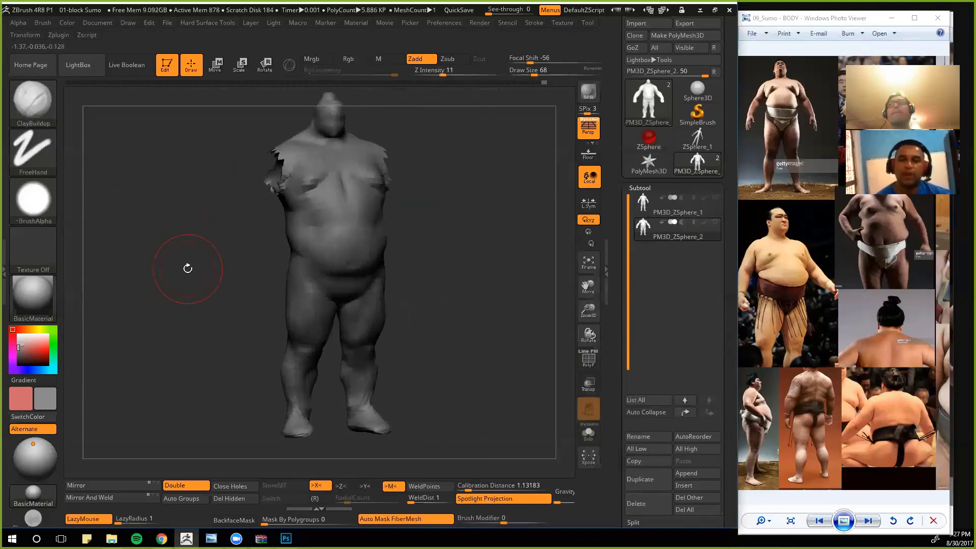
pyautogui.keyDown('shift'); pyautogui.moveTo(211, 290); pyautogui.dragTo(266, 277); pyautogui.keyUp('shift')
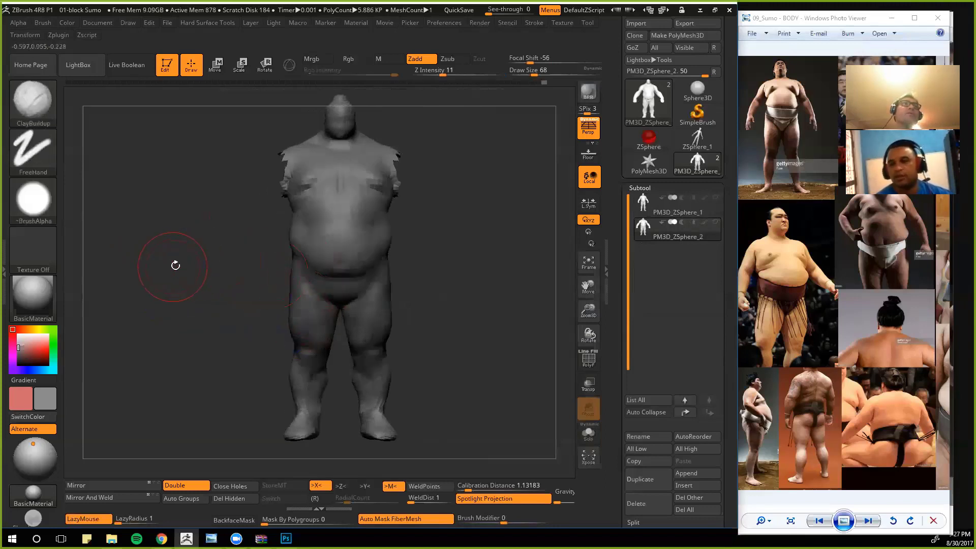
# Step: Reshape the back of the head, the nape and the jaw of the second figure in side view with the Move brush
pyautogui.moveTo(177, 264)
pyautogui.keyDown('shift'); pyautogui.mouseDown()
pyautogui.moveTo(336, 346)
pyautogui.moveTo(244, 242)
pyautogui.moveTo(236, 359)
pyautogui.moveTo(293, 263)
pyautogui.mouseUp(); pyautogui.keyUp('shift')
pyautogui.keyDown('alt'); pyautogui.moveTo(258, 193); pyautogui.dragTo(272, 259); pyautogui.keyUp('alt')
pyautogui.press('b')
pyautogui.press('m')
pyautogui.press('v')
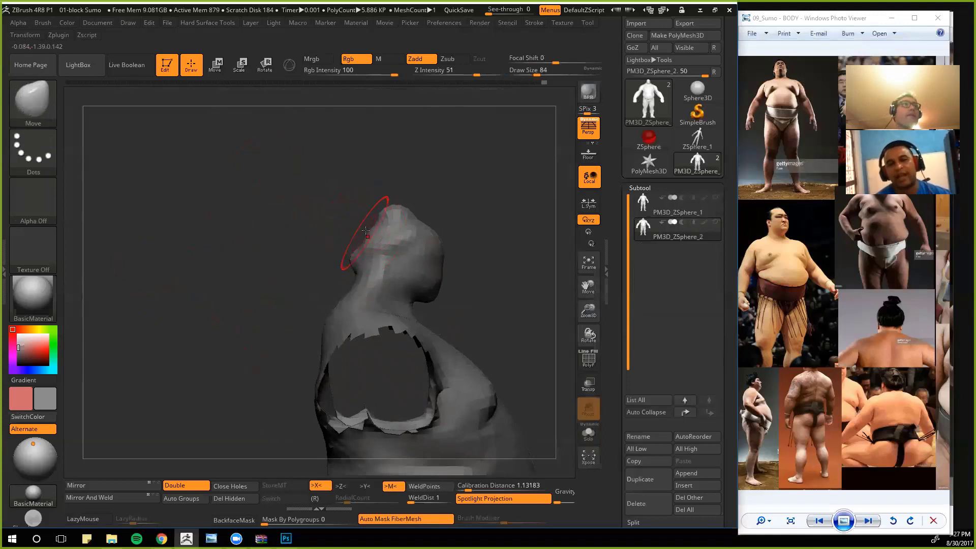
pyautogui.moveTo(371, 226); pyautogui.dragTo(365, 223)
pyautogui.keyDown('alt'); pyautogui.moveTo(266, 236); pyautogui.dragTo(273, 298); pyautogui.keyUp('alt')
pyautogui.moveTo(348, 300)
pyautogui.mouseDown()
pyautogui.moveTo(351, 310)
pyautogui.moveTo(345, 283)
pyautogui.mouseUp()
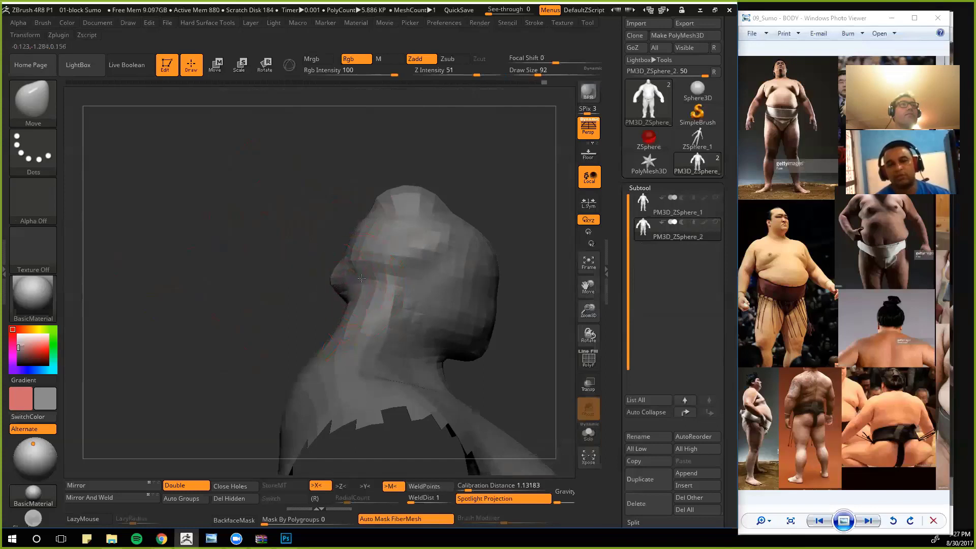
pyautogui.moveTo(494, 351); pyautogui.dragTo(481, 356)
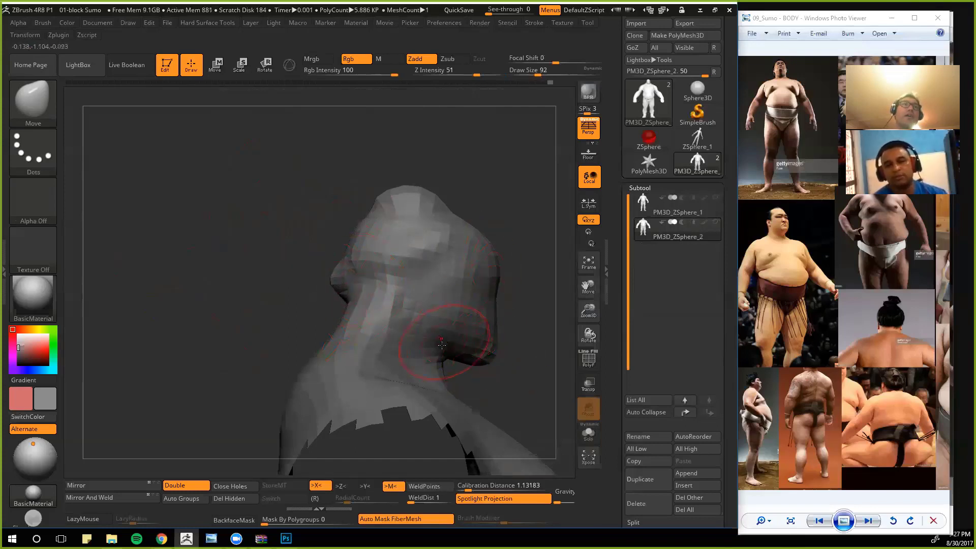
# Step: Adjust the throat beneath the chin with the Move brush and smooth the transition into the front of the neck
pyautogui.moveTo(480, 359)
pyautogui.keyDown('alt'); pyautogui.mouseDown()
pyautogui.moveTo(474, 331)
pyautogui.moveTo(477, 379)
pyautogui.mouseUp(); pyautogui.keyUp('alt')
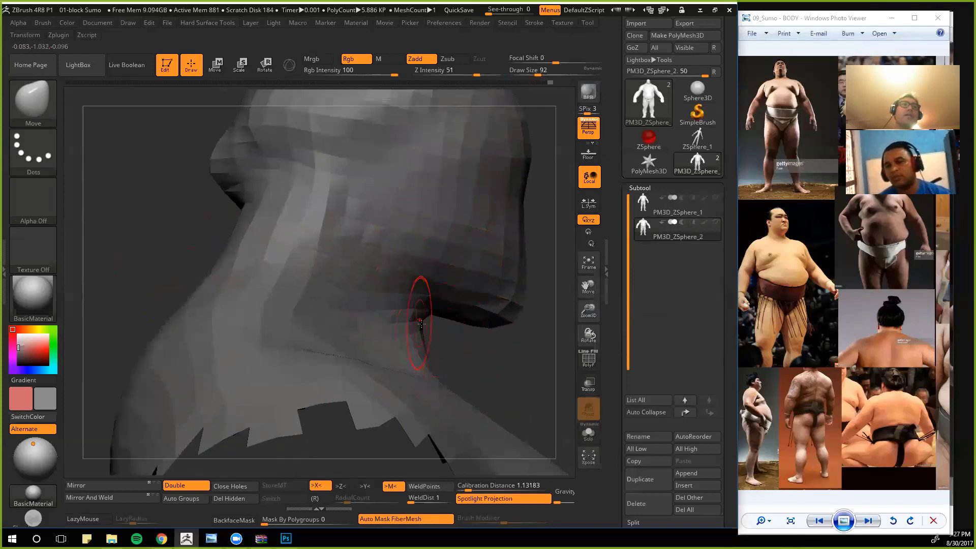
pyautogui.moveTo(424, 329); pyautogui.dragTo(431, 332)
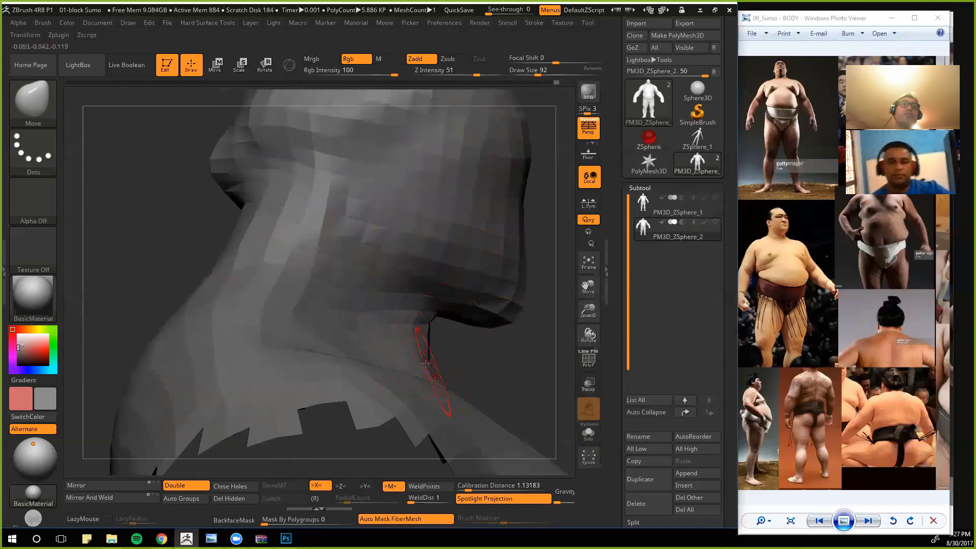
pyautogui.keyDown('alt'); pyautogui.moveTo(460, 367); pyautogui.dragTo(450, 317); pyautogui.keyUp('alt')
pyautogui.moveTo(289, 290)
pyautogui.mouseDown()
pyautogui.moveTo(244, 292)
pyautogui.moveTo(290, 331)
pyautogui.mouseUp()
pyautogui.moveTo(430, 305); pyautogui.dragTo(466, 331)
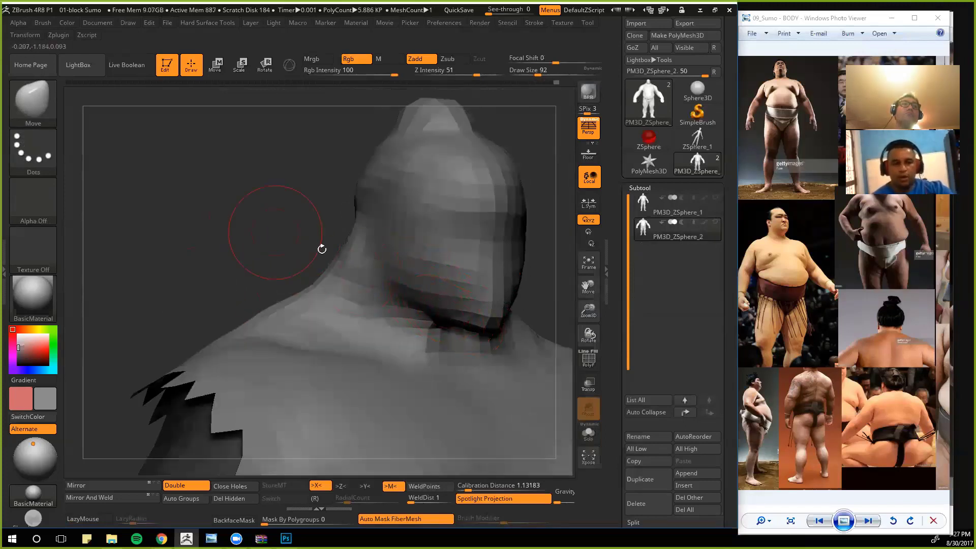
pyautogui.keyDown('shift'); pyautogui.moveTo(323, 248); pyautogui.dragTo(368, 281); pyautogui.keyUp('shift')
pyautogui.keyDown('shift'); pyautogui.moveTo(477, 342); pyautogui.dragTo(467, 334); pyautogui.keyUp('shift')
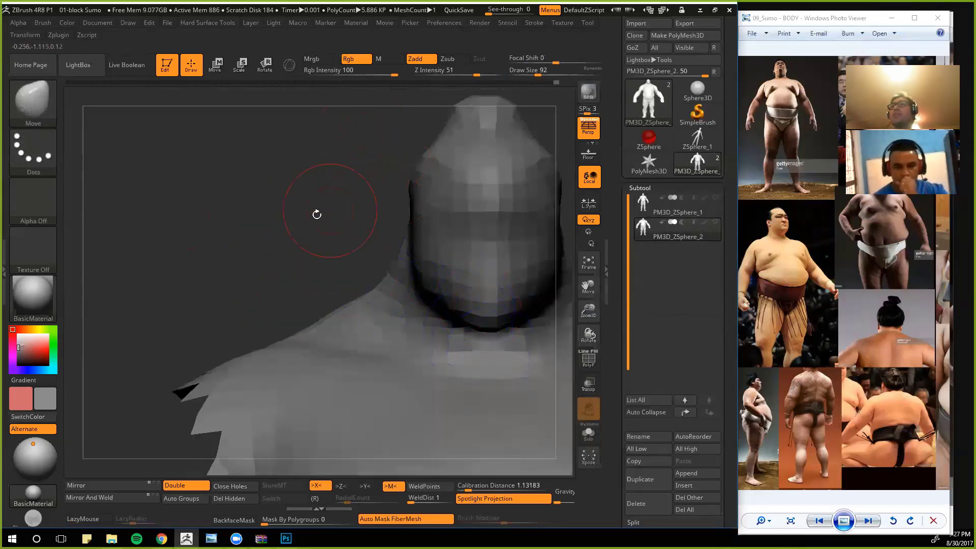
# Step: Examine the head, neck and shoulder proportions of the front-facing sumo wrestlers in the reference photos
pyautogui.moveTo(316, 215); pyautogui.dragTo(272, 203)
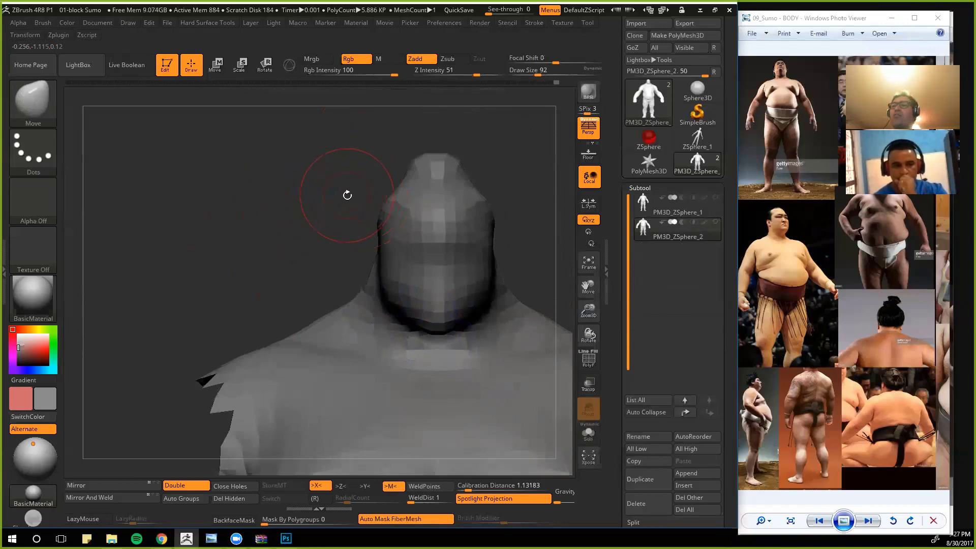
pyautogui.press('b')
pyautogui.press('p')
pyautogui.press('i')
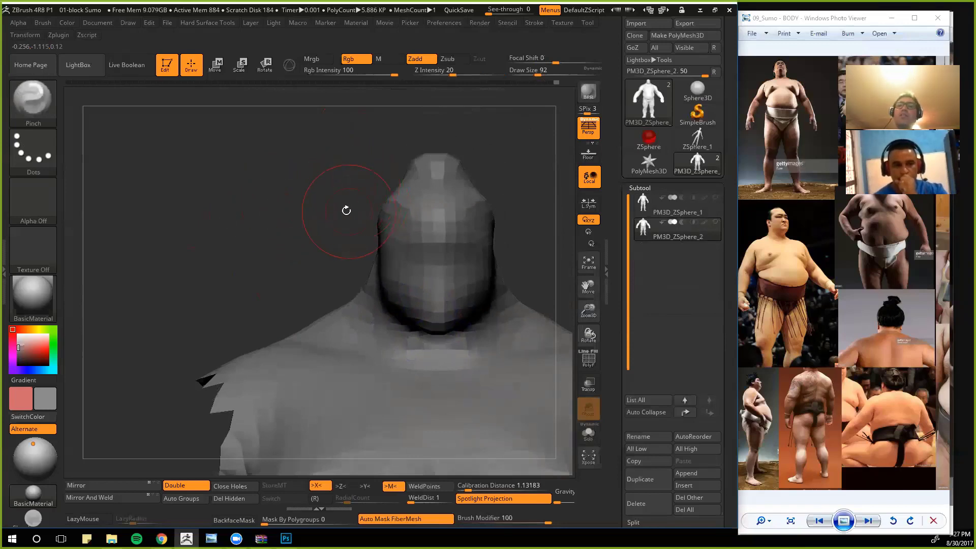
pyautogui.click(751, 172)
pyautogui.scroll(5, 769, 129)
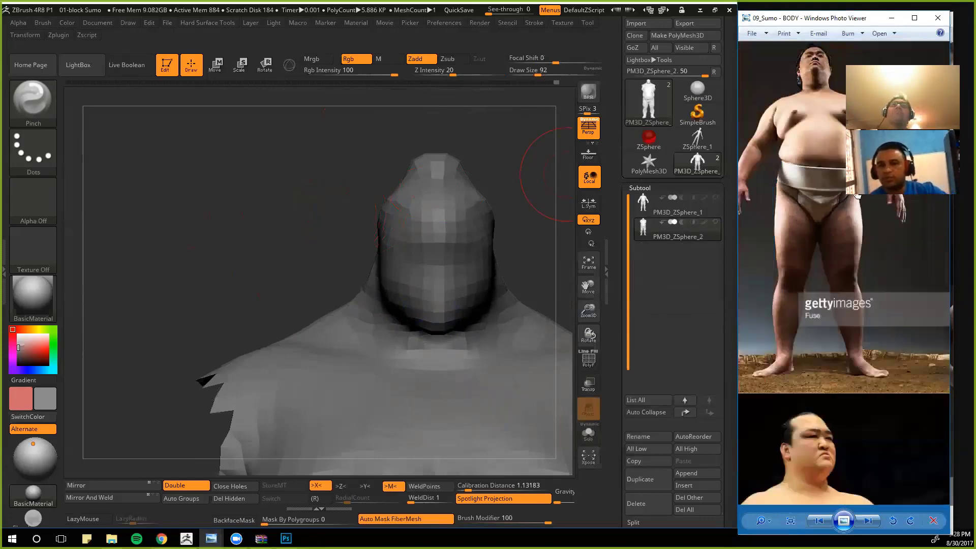
pyautogui.scroll(-4, 842, 109)
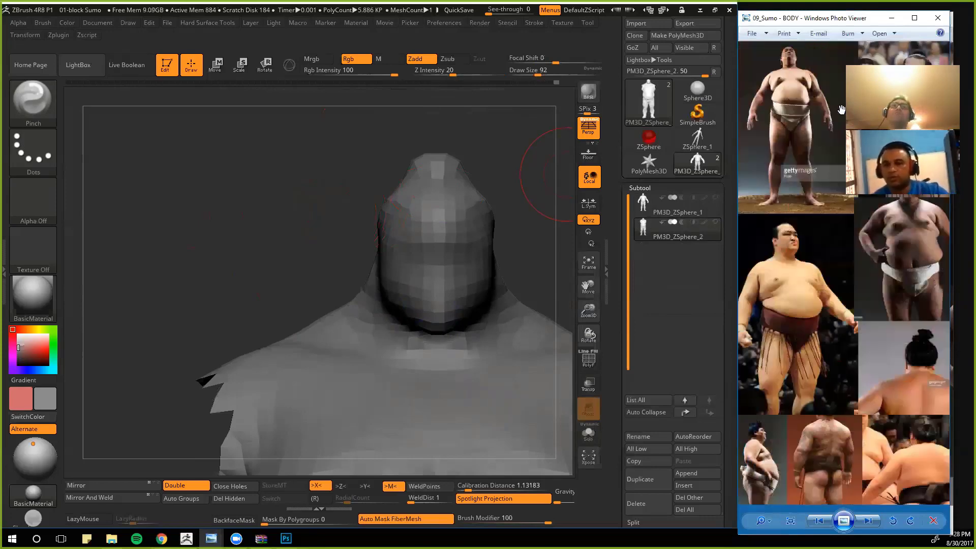
pyautogui.scroll(3, 763, 356)
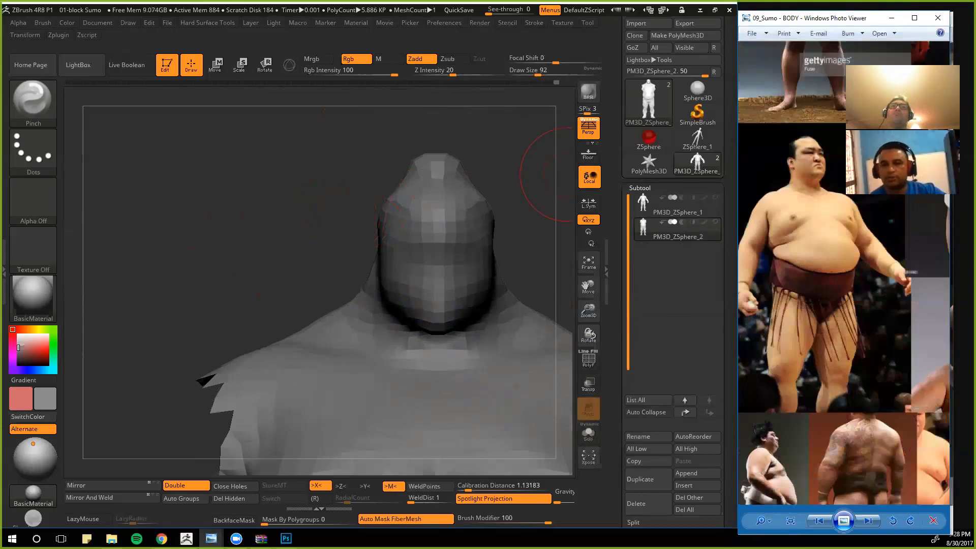
pyautogui.moveTo(827, 221); pyautogui.dragTo(820, 280)
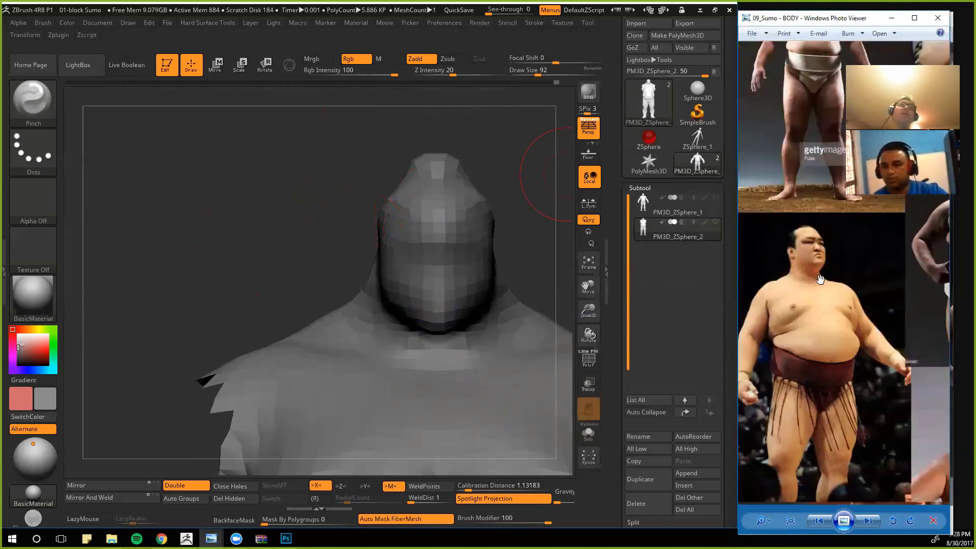
pyautogui.click(345, 139)
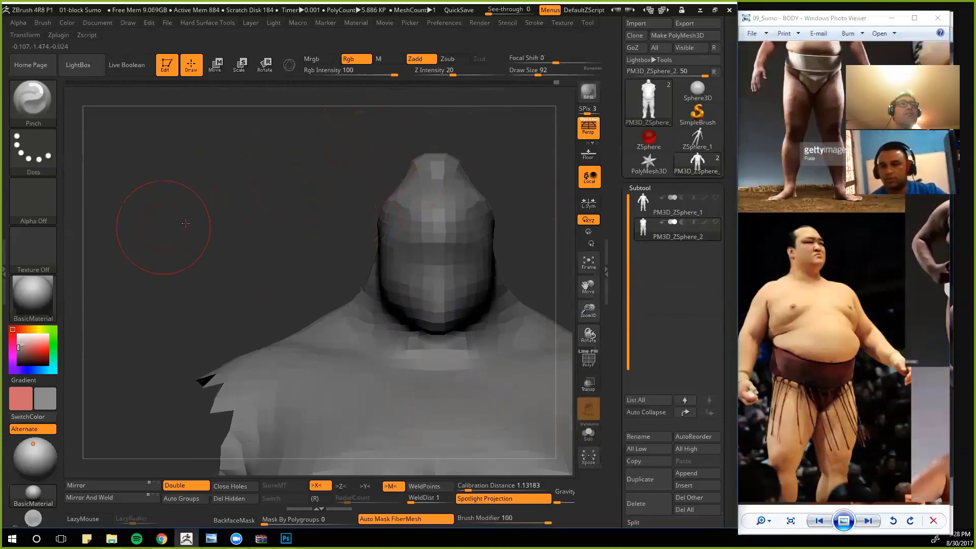
# Step: Refine the nape and the slope from neck to shoulders on the second figure with the Move brush
pyautogui.keyDown('alt'); pyautogui.moveTo(186, 223); pyautogui.dragTo(191, 146); pyautogui.keyUp('alt')
pyautogui.moveTo(203, 270)
pyautogui.keyDown('alt'); pyautogui.mouseDown()
pyautogui.moveTo(258, 211)
pyautogui.moveTo(221, 209)
pyautogui.moveTo(217, 244)
pyautogui.moveTo(218, 218)
pyautogui.moveTo(228, 244)
pyautogui.moveTo(312, 244)
pyautogui.moveTo(318, 213)
pyautogui.mouseUp(); pyautogui.keyUp('alt')
pyautogui.press('b')
pyautogui.press('m')
pyautogui.press('v')
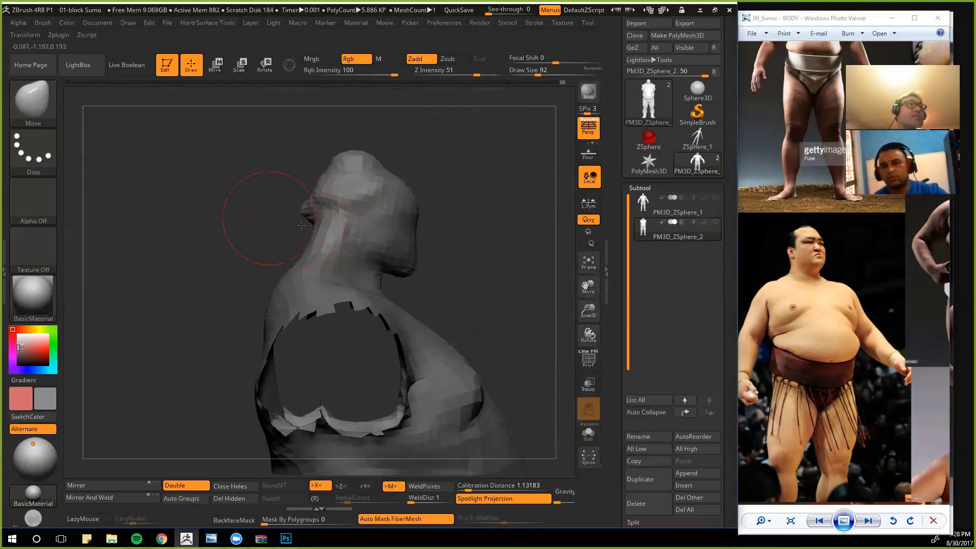
pyautogui.moveTo(224, 218)
pyautogui.keyDown('shift'); pyautogui.mouseDown()
pyautogui.moveTo(254, 216)
pyautogui.moveTo(265, 203)
pyautogui.moveTo(184, 205)
pyautogui.moveTo(209, 219)
pyautogui.mouseUp(); pyautogui.keyUp('shift')
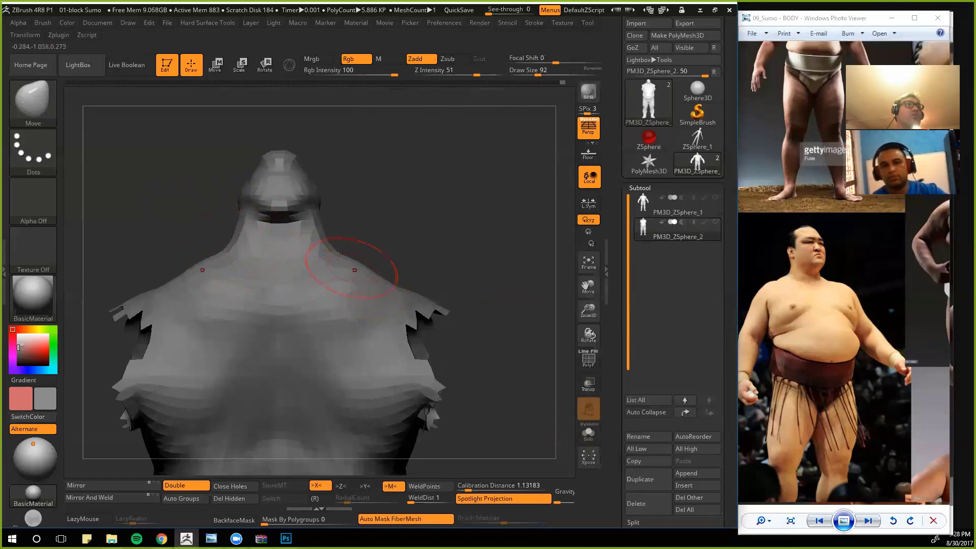
pyautogui.moveTo(338, 237); pyautogui.dragTo(198, 206)
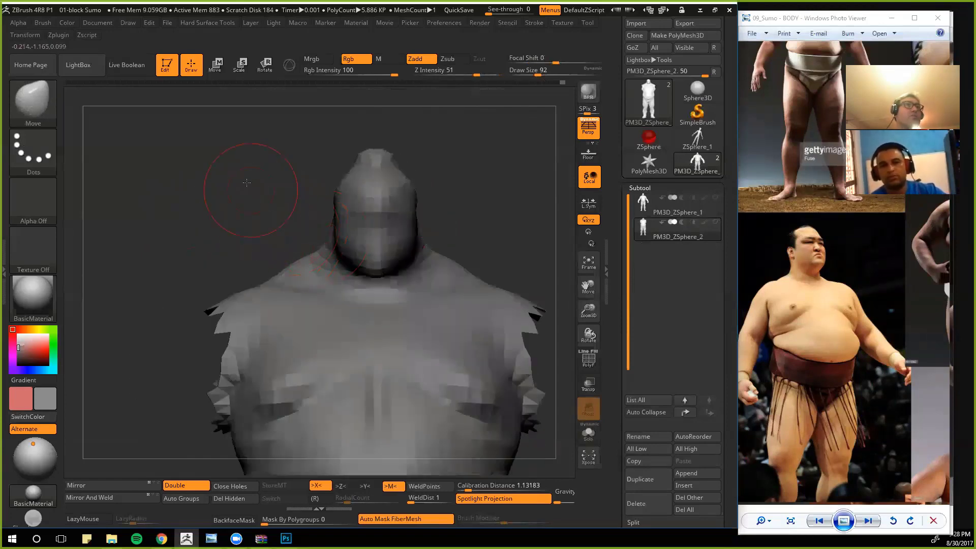
# Step: Compare the head and overall build of PM3D_ZSphere_1 and PM3D_ZSphere_2, keeping the second figure selected
pyautogui.keyDown('alt'); pyautogui.moveTo(247, 183); pyautogui.dragTo(300, 236); pyautogui.keyUp('alt')
pyautogui.click(656, 209)
pyautogui.moveTo(255, 170); pyautogui.dragTo(280, 251)
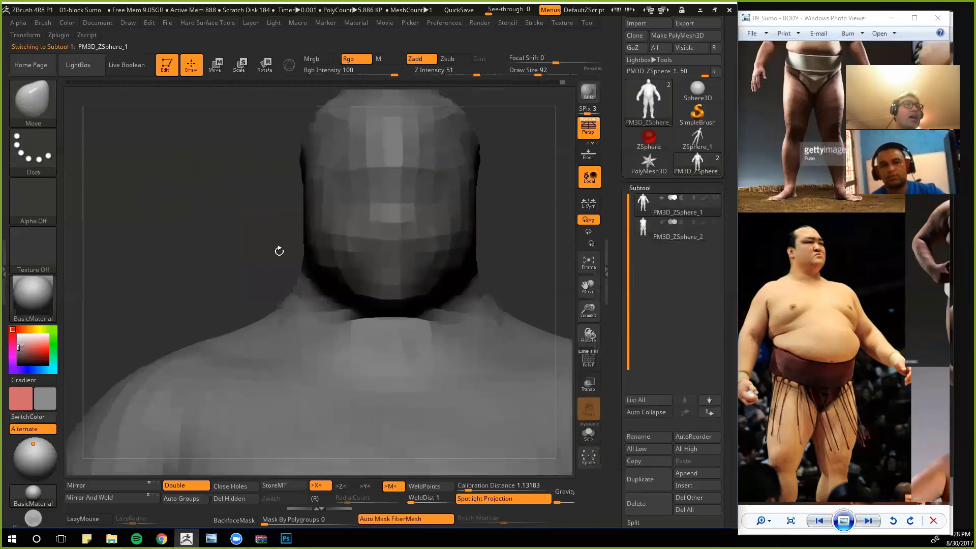
pyautogui.click(647, 232)
pyautogui.keyDown('alt'); pyautogui.moveTo(249, 242); pyautogui.dragTo(206, 241); pyautogui.keyUp('alt')
pyautogui.keyDown('alt'); pyautogui.moveTo(206, 241); pyautogui.dragTo(195, 225); pyautogui.keyUp('alt')
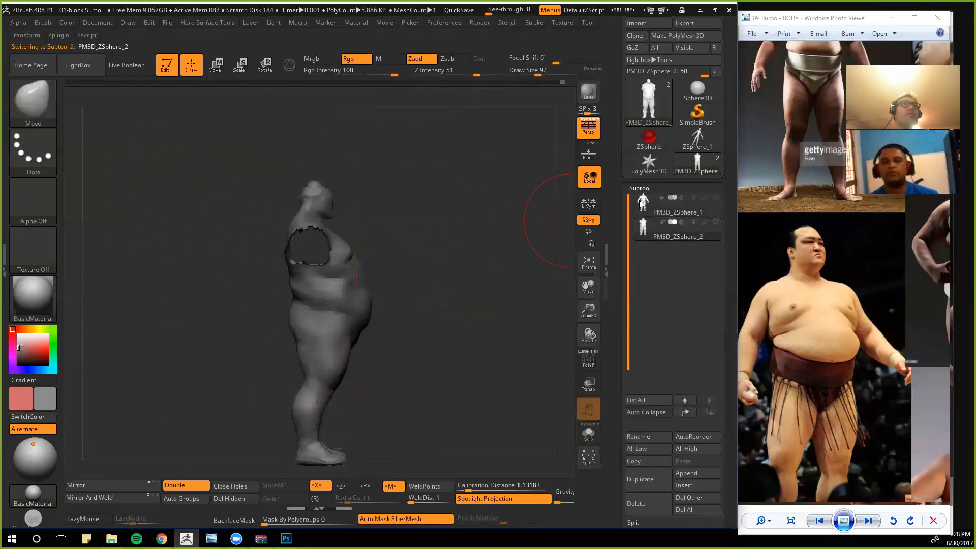
pyautogui.click(642, 205)
pyautogui.click(645, 229)
pyautogui.keyDown('shift'); pyautogui.moveTo(519, 236); pyautogui.dragTo(502, 224); pyautogui.keyUp('shift')
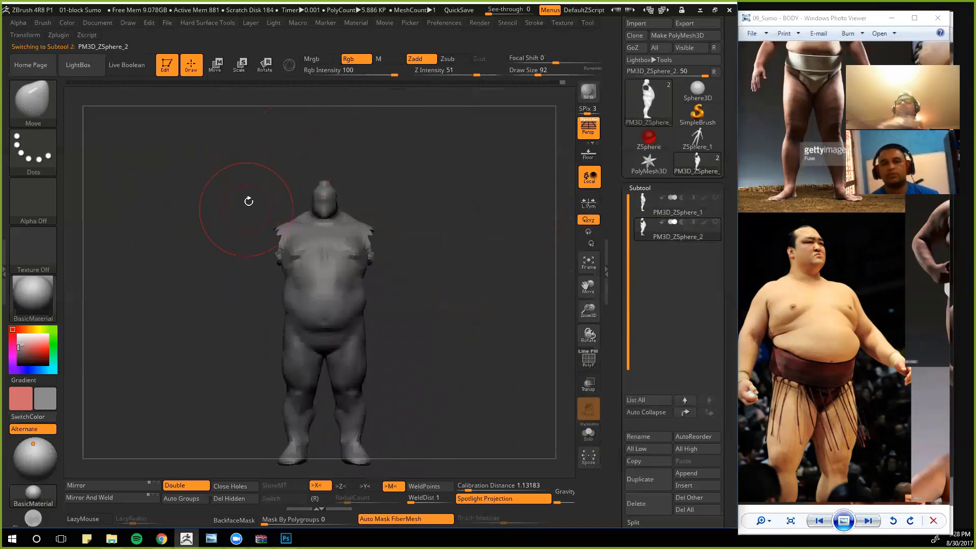
# Step: Display the second figure in the Flat Color material and examine the silhouette of its torso below the armpit
pyautogui.moveTo(141, 209); pyautogui.dragTo(212, 251)
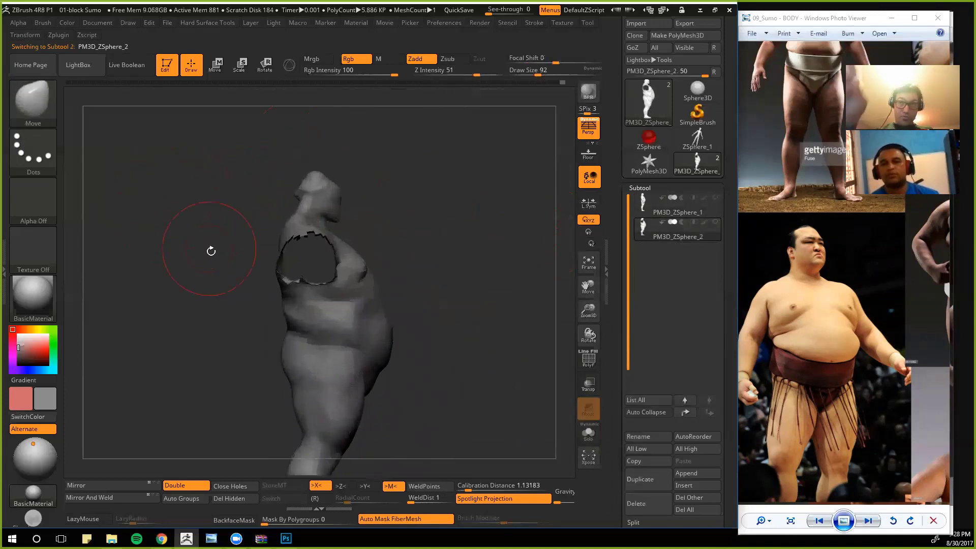
pyautogui.keyDown('shift'); pyautogui.moveTo(214, 209); pyautogui.dragTo(359, 200); pyautogui.keyUp('shift')
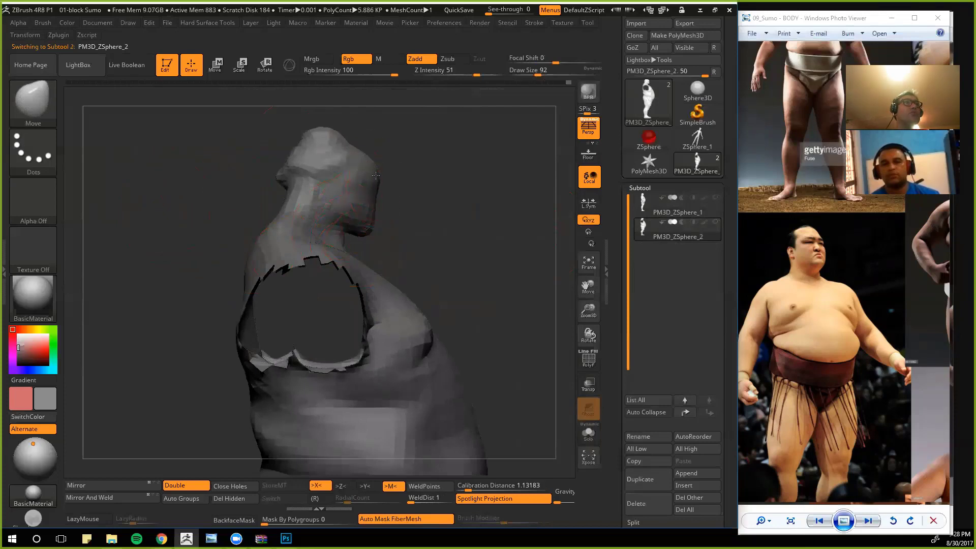
pyautogui.moveTo(206, 196); pyautogui.dragTo(254, 220)
pyautogui.click(45, 300)
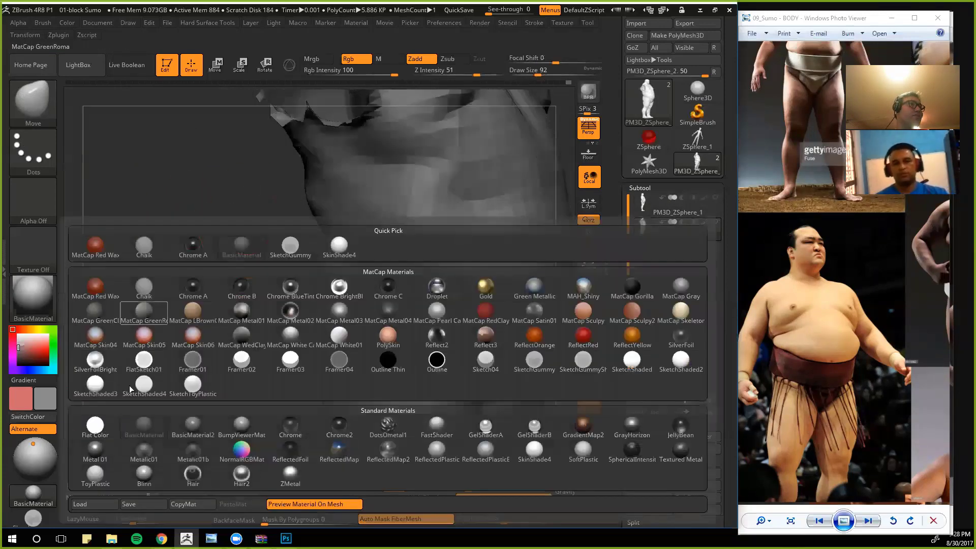
pyautogui.click(99, 432)
pyautogui.moveTo(213, 212); pyautogui.dragTo(293, 293)
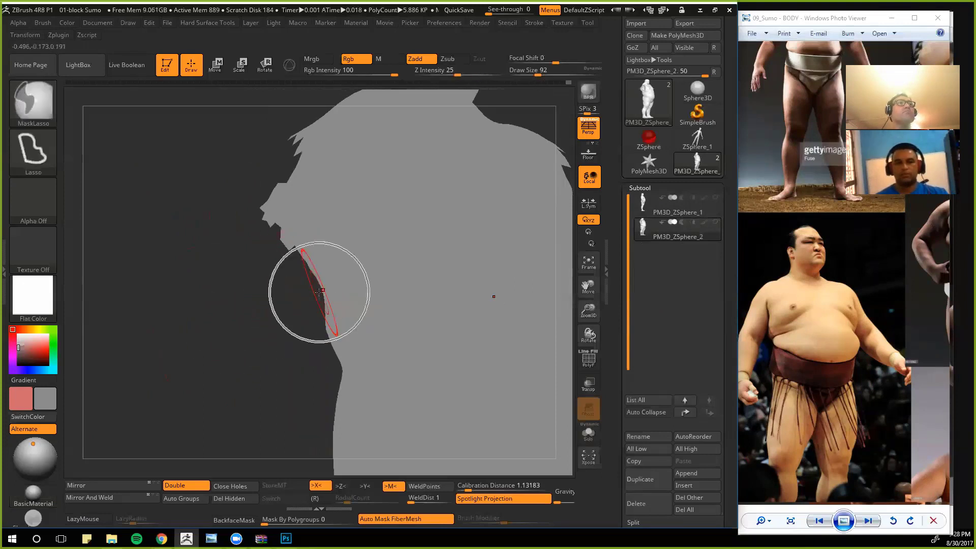
pyautogui.moveTo(211, 344); pyautogui.dragTo(268, 325)
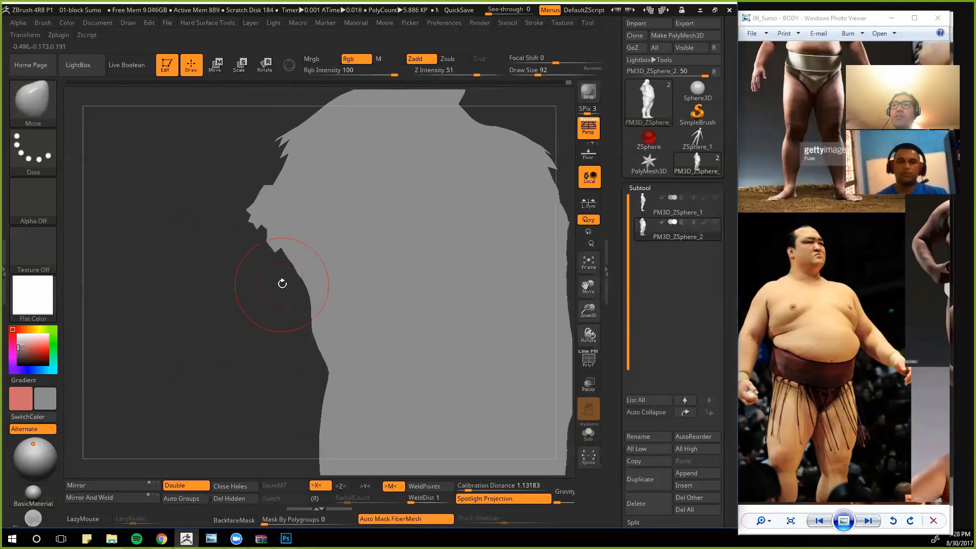
# Step: Restore the BasicMaterial shading and tighten the surface beneath the armpit with the Pinch brush
pyautogui.press('b')
pyautogui.press('p')
pyautogui.press('i')
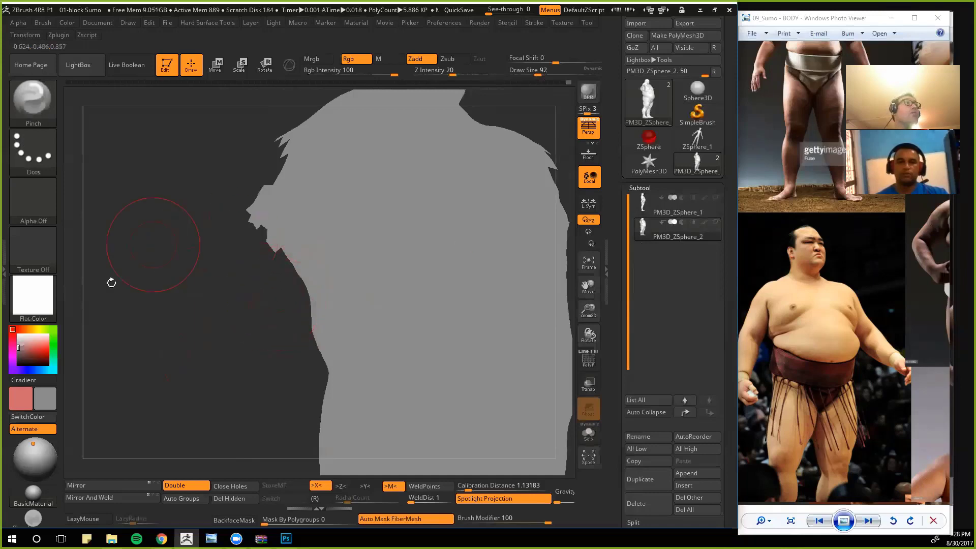
pyautogui.click(33, 295)
pyautogui.click(207, 350)
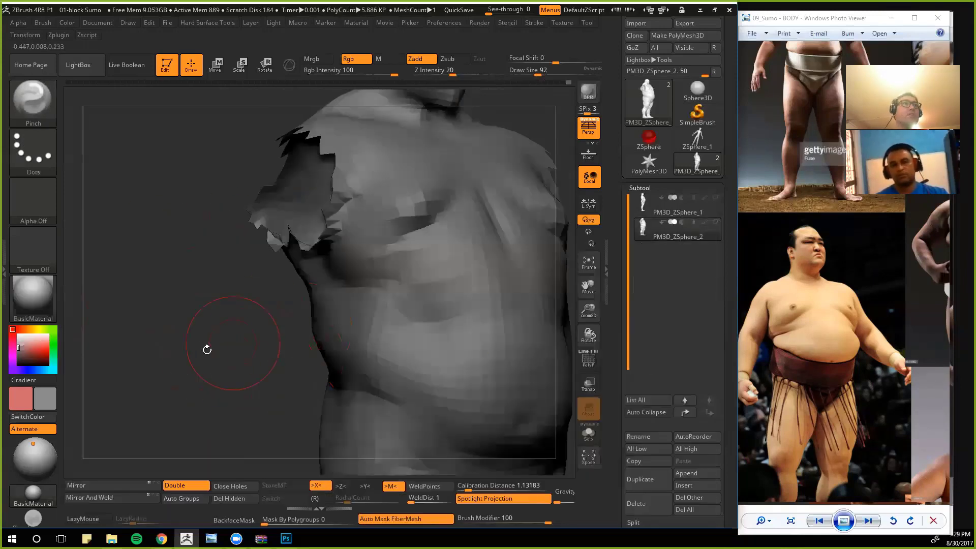
pyautogui.moveTo(207, 350)
pyautogui.mouseDown()
pyautogui.moveTo(238, 349)
pyautogui.moveTo(196, 349)
pyautogui.moveTo(214, 346)
pyautogui.mouseUp()
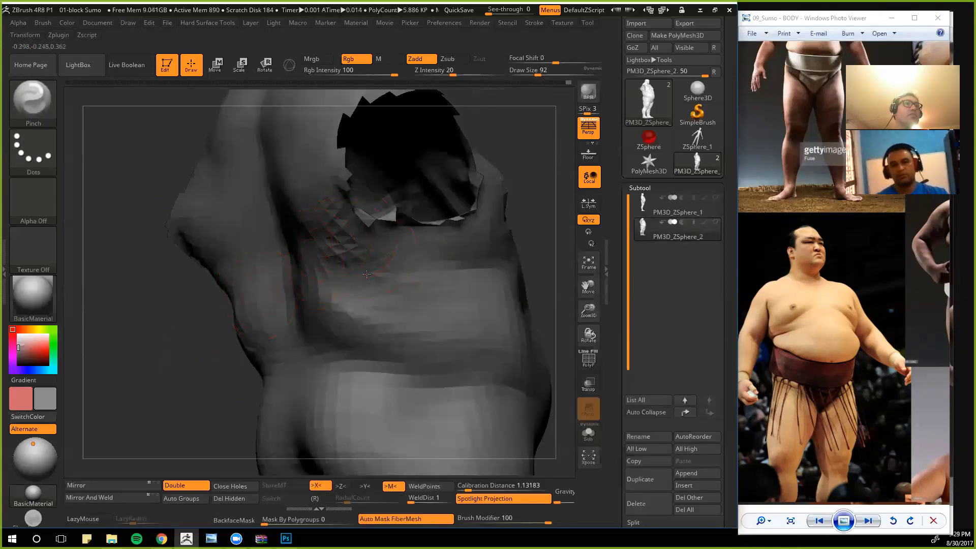
# Step: Carve fat-fold creases across the flank and back below the armpit with the DamStandard brush
pyautogui.press('b')
pyautogui.press('d')
pyautogui.press('s')
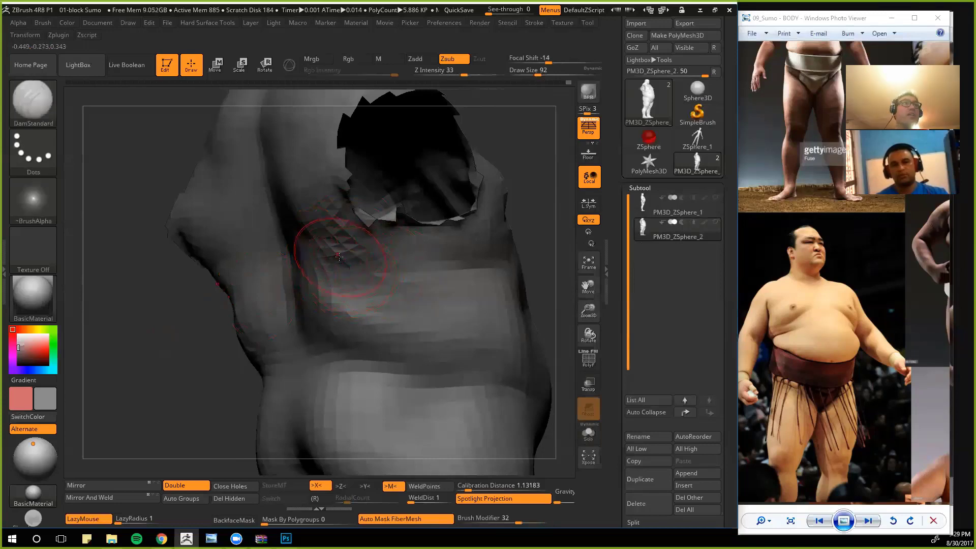
pyautogui.moveTo(301, 231)
pyautogui.mouseDown()
pyautogui.moveTo(333, 257)
pyautogui.moveTo(433, 272)
pyautogui.mouseUp()
pyautogui.moveTo(559, 226); pyautogui.dragTo(357, 237)
pyautogui.moveTo(345, 296)
pyautogui.mouseDown()
pyautogui.moveTo(323, 297)
pyautogui.moveTo(447, 282)
pyautogui.mouseUp()
pyautogui.moveTo(311, 301)
pyautogui.mouseDown()
pyautogui.moveTo(260, 319)
pyautogui.moveTo(332, 291)
pyautogui.moveTo(264, 370)
pyautogui.moveTo(259, 356)
pyautogui.moveTo(335, 298)
pyautogui.moveTo(253, 313)
pyautogui.moveTo(263, 284)
pyautogui.moveTo(333, 276)
pyautogui.mouseUp()
# Step: Inflate the roll beneath the armpit and reshape the outline of the flank with the Move brush
pyautogui.press('b')
pyautogui.press('i')
pyautogui.press('n')
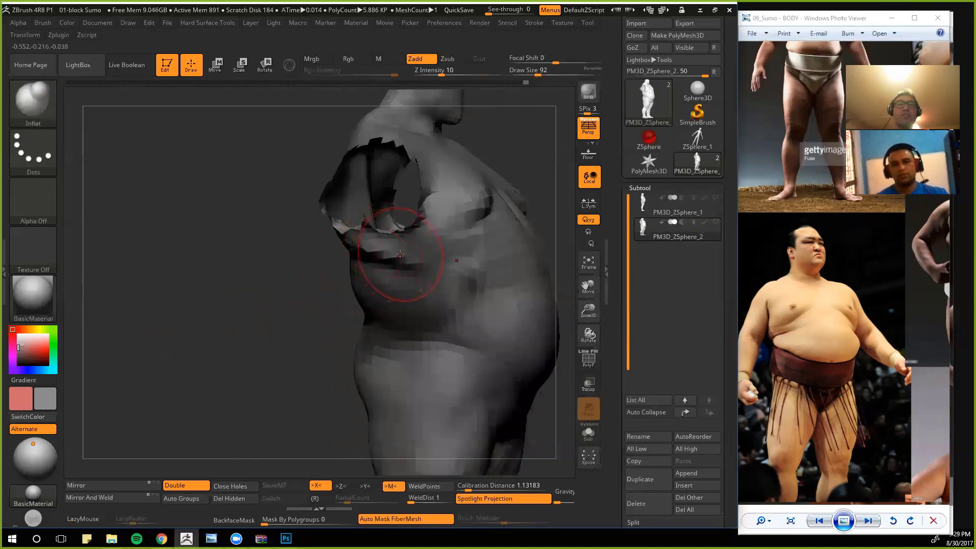
pyautogui.press('b')
pyautogui.press('m')
pyautogui.press('v')
pyautogui.moveTo(286, 286); pyautogui.dragTo(234, 285)
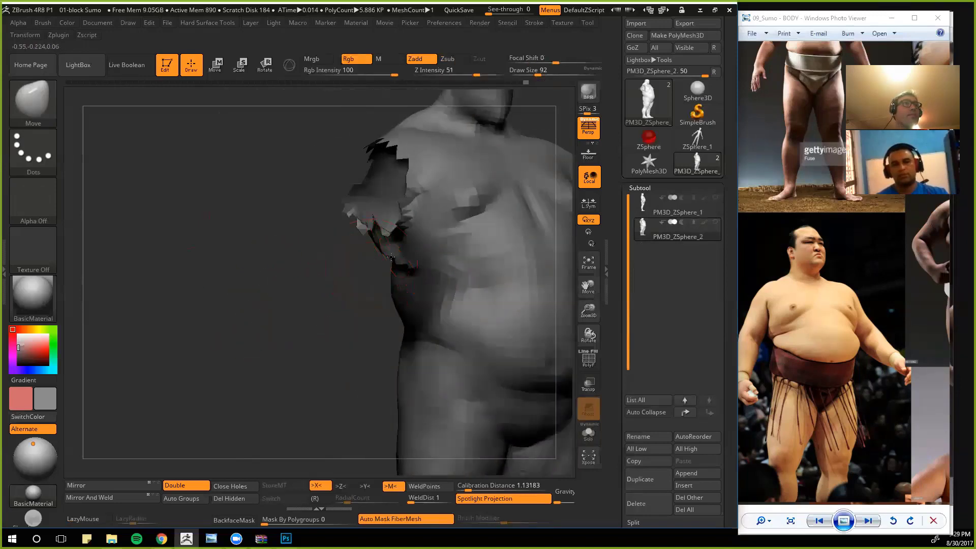
pyautogui.moveTo(375, 273); pyautogui.dragTo(419, 259)
# Step: Swell the flank below the armpit crease with the Inflate brush to give the fat rolls more volume
pyautogui.press('b')
pyautogui.press('i')
pyautogui.press('n')
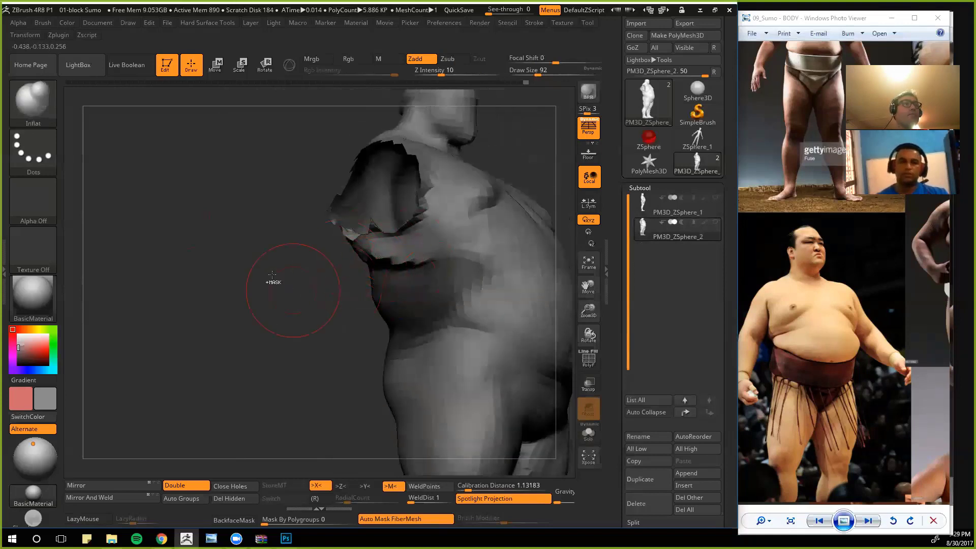
pyautogui.moveTo(293, 290)
pyautogui.mouseDown()
pyautogui.moveTo(279, 333)
pyautogui.moveTo(254, 325)
pyautogui.mouseUp()
pyautogui.moveTo(368, 270)
pyautogui.mouseDown()
pyautogui.moveTo(407, 285)
pyautogui.moveTo(381, 304)
pyautogui.mouseUp()
# Step: Deepen the creases between the flank rolls with the DamStandard brush
pyautogui.press('b')
pyautogui.press('d')
pyautogui.press('s')
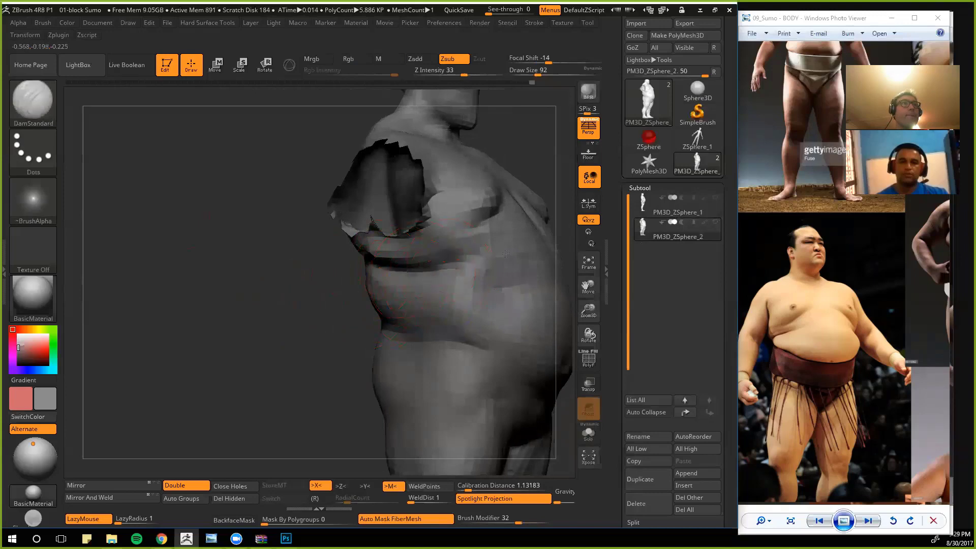
pyautogui.moveTo(389, 258)
pyautogui.mouseDown()
pyautogui.moveTo(290, 300)
pyautogui.moveTo(322, 301)
pyautogui.moveTo(254, 283)
pyautogui.moveTo(310, 280)
pyautogui.moveTo(264, 301)
pyautogui.mouseUp()
pyautogui.moveTo(301, 269)
pyautogui.mouseDown()
pyautogui.moveTo(246, 298)
pyautogui.moveTo(303, 275)
pyautogui.moveTo(343, 235)
pyautogui.mouseUp()
# Step: Shape the flank rolls and the sides of the lower back with the Move brush
pyautogui.press('b')
pyautogui.press('m')
pyautogui.press('v')
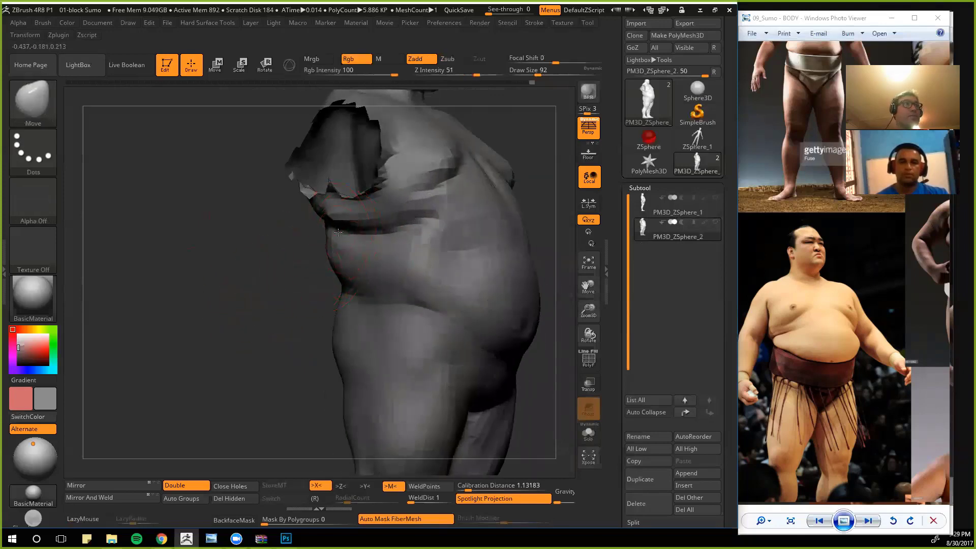
pyautogui.keyDown('ctrl'); pyautogui.moveTo(298, 210); pyautogui.dragTo(315, 114); pyautogui.keyUp('ctrl')
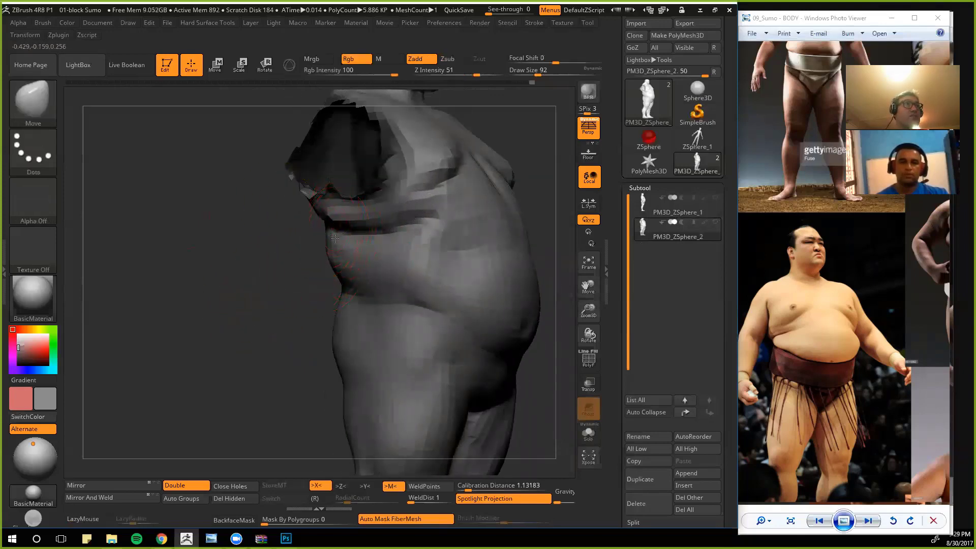
pyautogui.moveTo(349, 239); pyautogui.dragTo(370, 250)
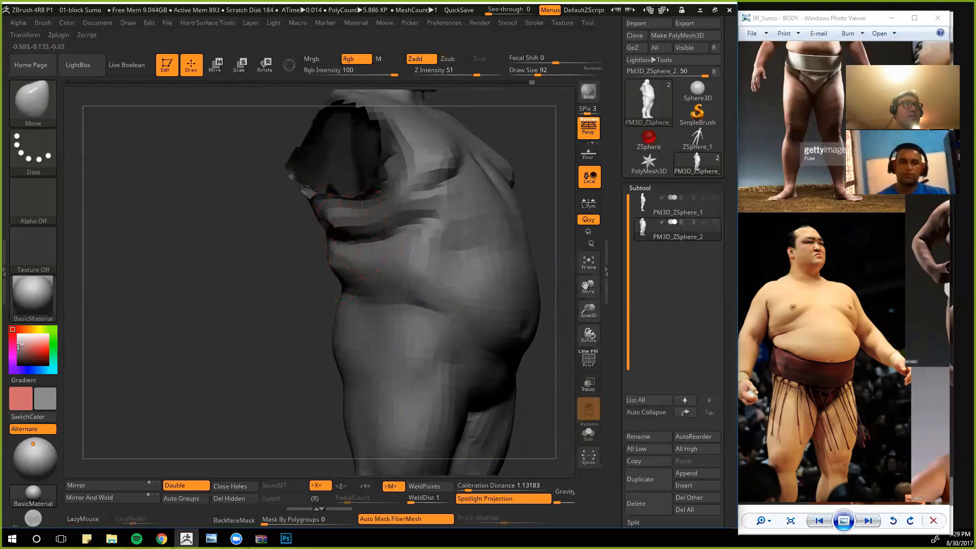
pyautogui.moveTo(300, 266); pyautogui.dragTo(329, 255)
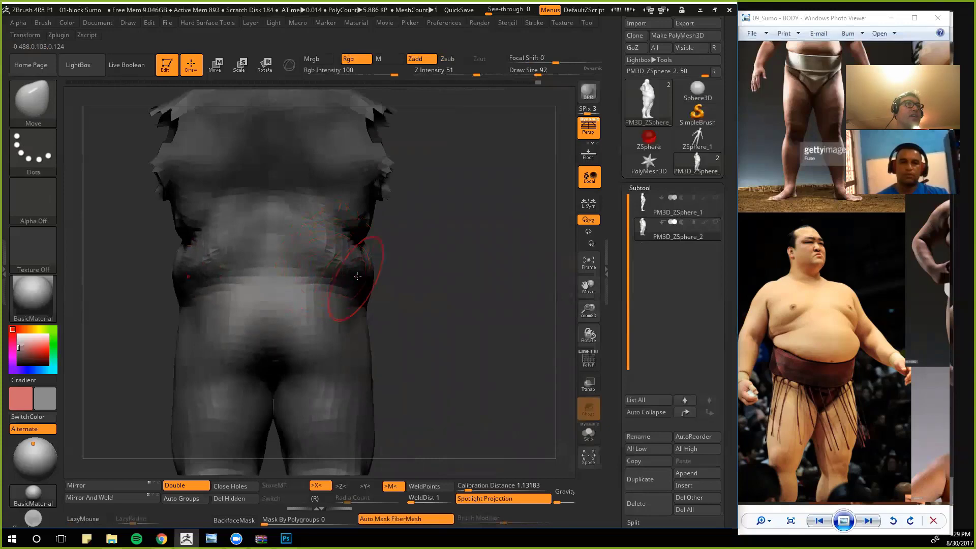
pyautogui.moveTo(405, 254)
pyautogui.mouseDown()
pyautogui.moveTo(254, 242)
pyautogui.moveTo(239, 255)
pyautogui.moveTo(234, 341)
pyautogui.mouseUp()
# Step: Switch the second figure to the Flat Color material and check its waist and full-body silhouette
pyautogui.click(32, 290)
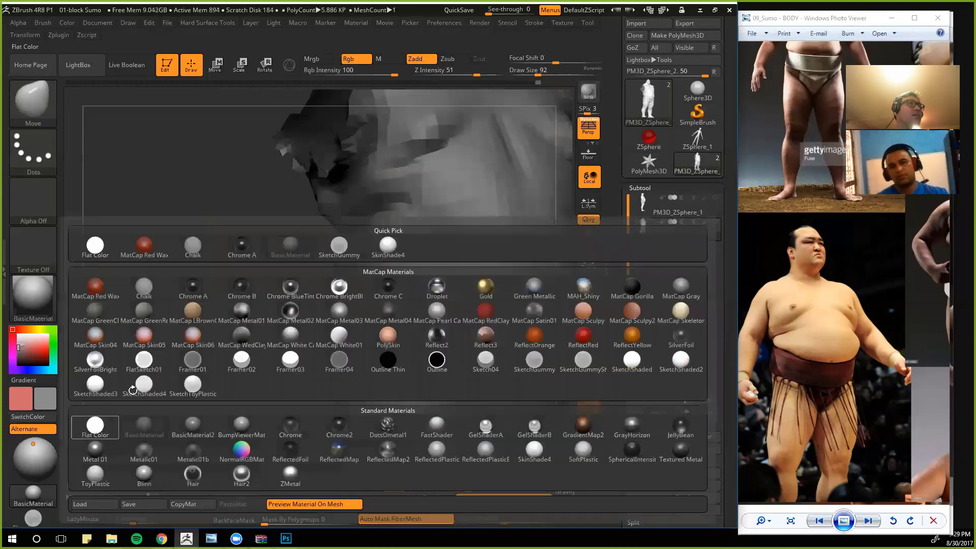
pyautogui.click(95, 428)
pyautogui.moveTo(230, 265); pyautogui.dragTo(245, 273)
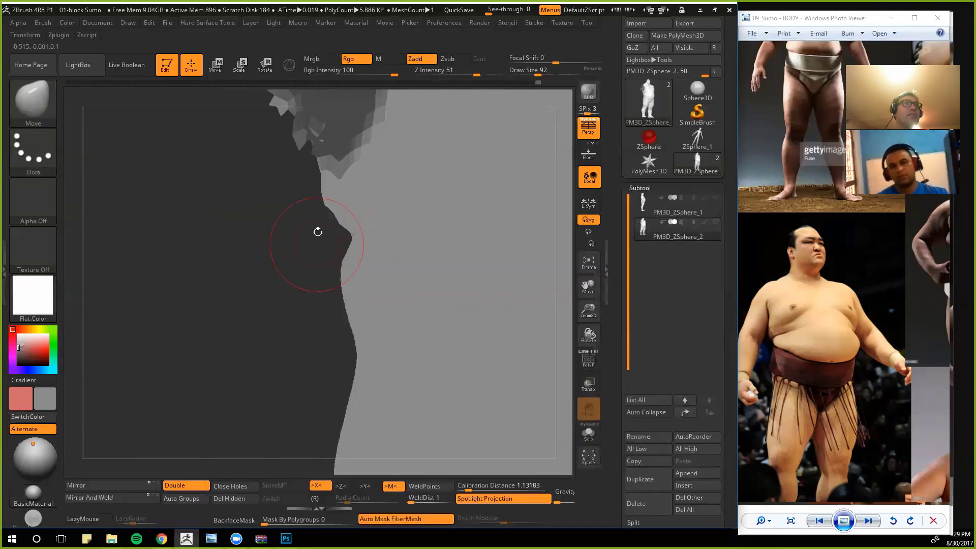
pyautogui.moveTo(248, 262)
pyautogui.mouseDown()
pyautogui.moveTo(167, 221)
pyautogui.moveTo(163, 280)
pyautogui.moveTo(188, 279)
pyautogui.moveTo(187, 293)
pyautogui.mouseUp()
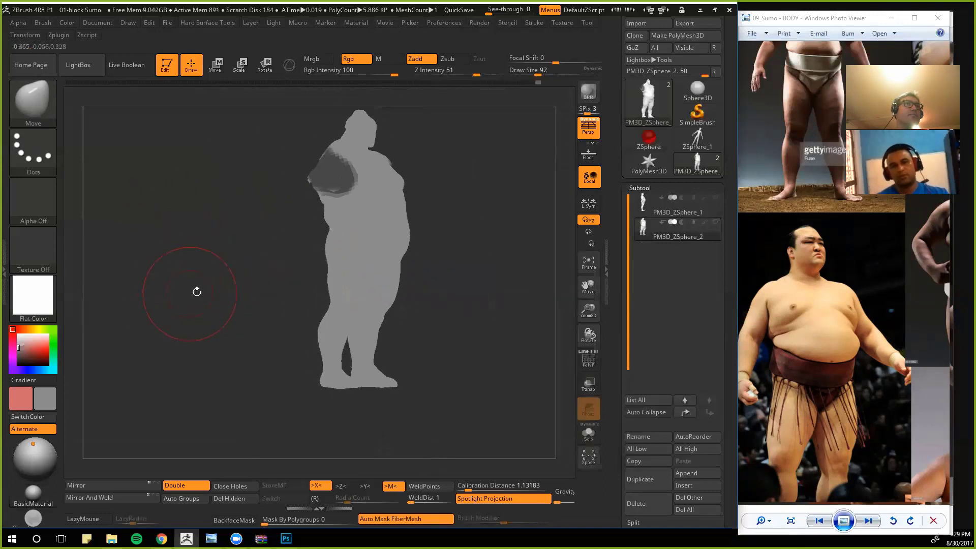
# Step: Switch the sumo body's material from Flat Color to BasicMaterial so its surface forms are shaded
pyautogui.press('m')
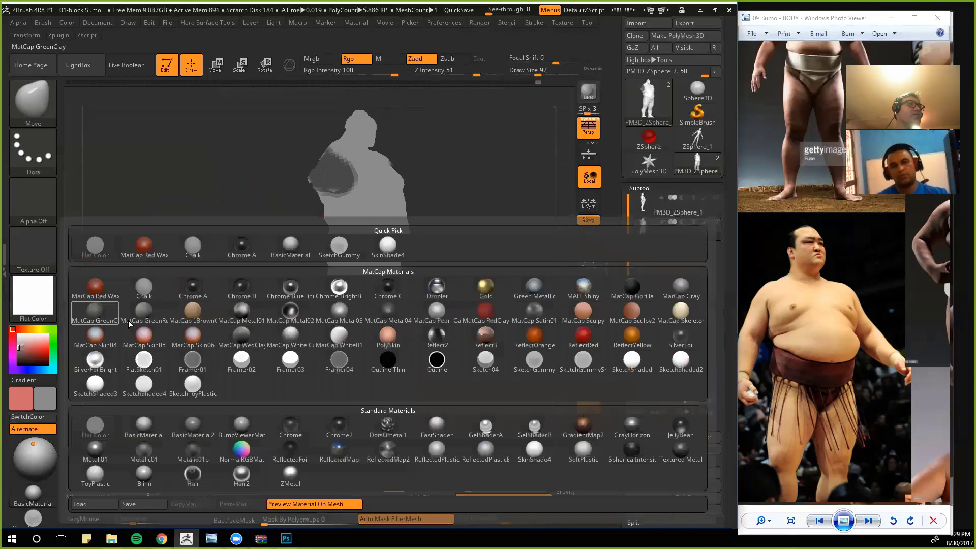
pyautogui.click(144, 426)
pyautogui.moveTo(242, 257)
pyautogui.mouseDown()
pyautogui.moveTo(231, 261)
pyautogui.moveTo(246, 272)
pyautogui.moveTo(249, 310)
pyautogui.mouseUp()
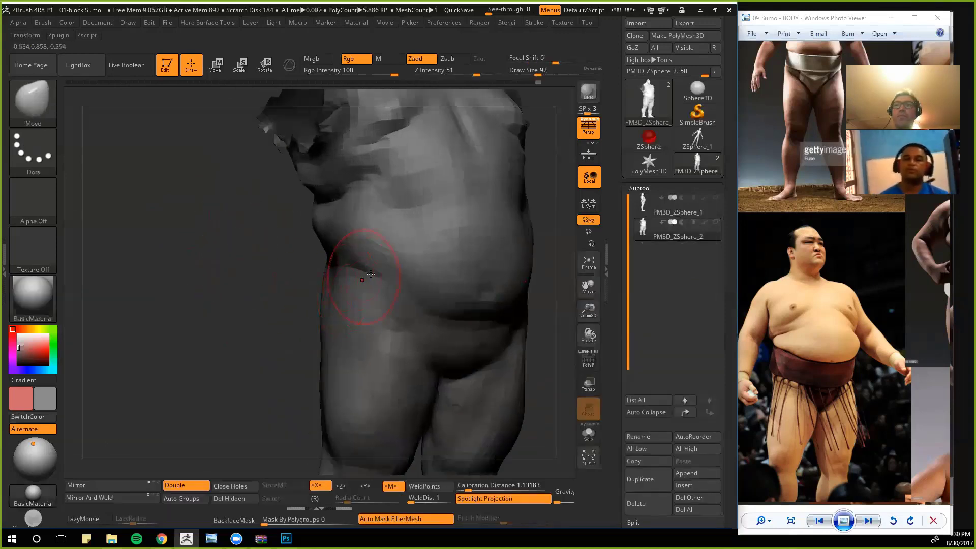
# Step: Carve the crease between the side belly roll and the hip with the DamStandard brush, following it around toward the back
pyautogui.press('b')
pyautogui.press('d')
pyautogui.press('s')
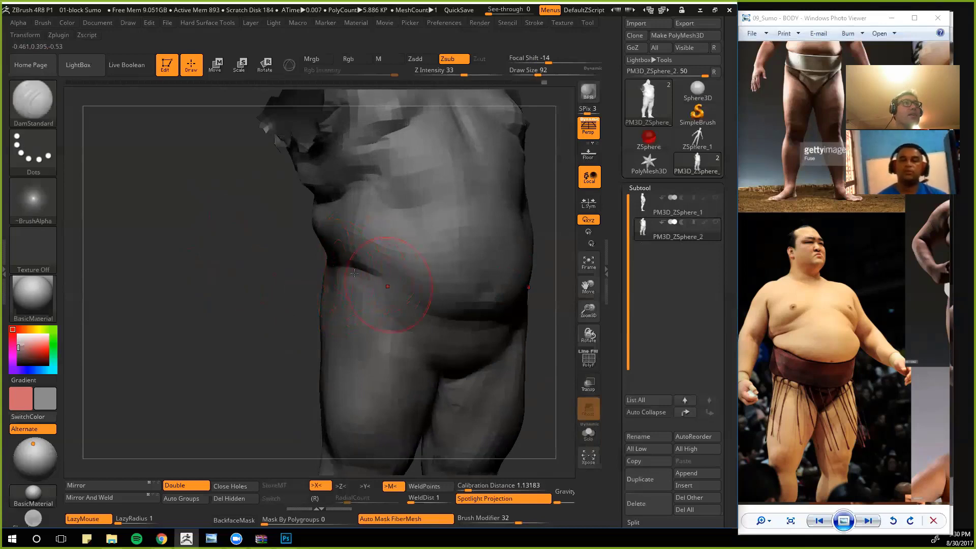
pyautogui.moveTo(354, 273); pyautogui.dragTo(390, 291)
pyautogui.moveTo(313, 299)
pyautogui.keyDown('shift'); pyautogui.mouseDown()
pyautogui.moveTo(349, 300)
pyautogui.moveTo(338, 272)
pyautogui.mouseUp(); pyautogui.keyUp('shift')
pyautogui.moveTo(208, 264); pyautogui.dragTo(265, 274)
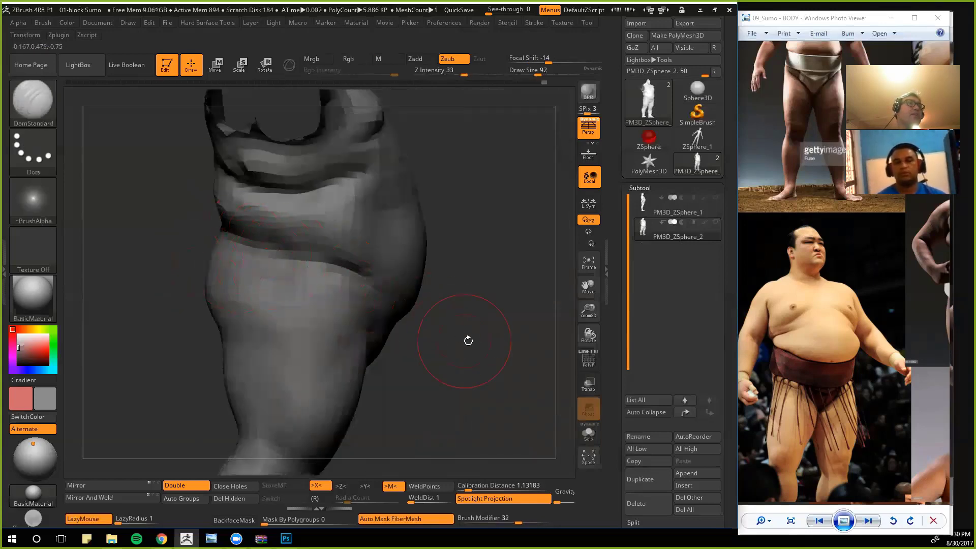
pyautogui.moveTo(468, 342)
pyautogui.mouseDown()
pyautogui.moveTo(407, 322)
pyautogui.moveTo(453, 309)
pyautogui.moveTo(404, 279)
pyautogui.moveTo(334, 277)
pyautogui.mouseUp()
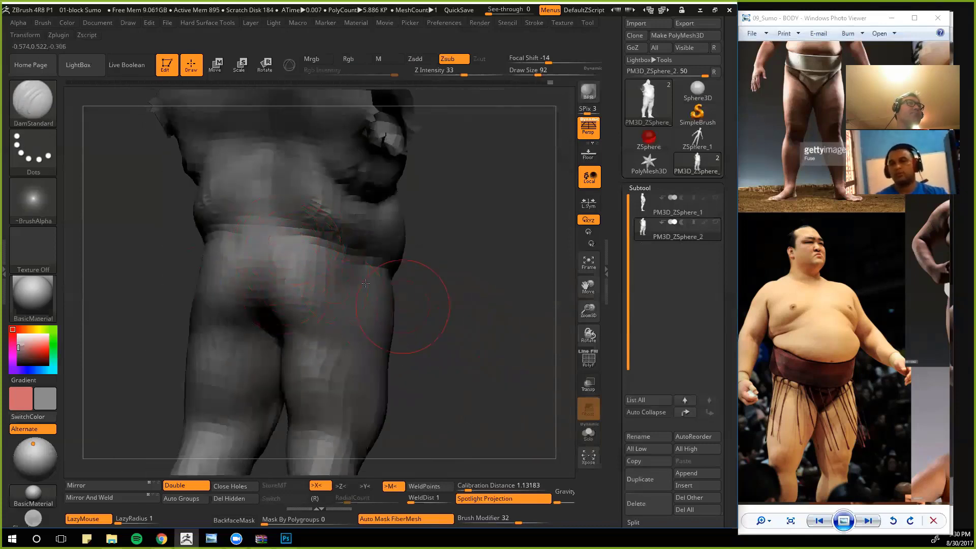
pyautogui.moveTo(459, 337); pyautogui.dragTo(356, 320)
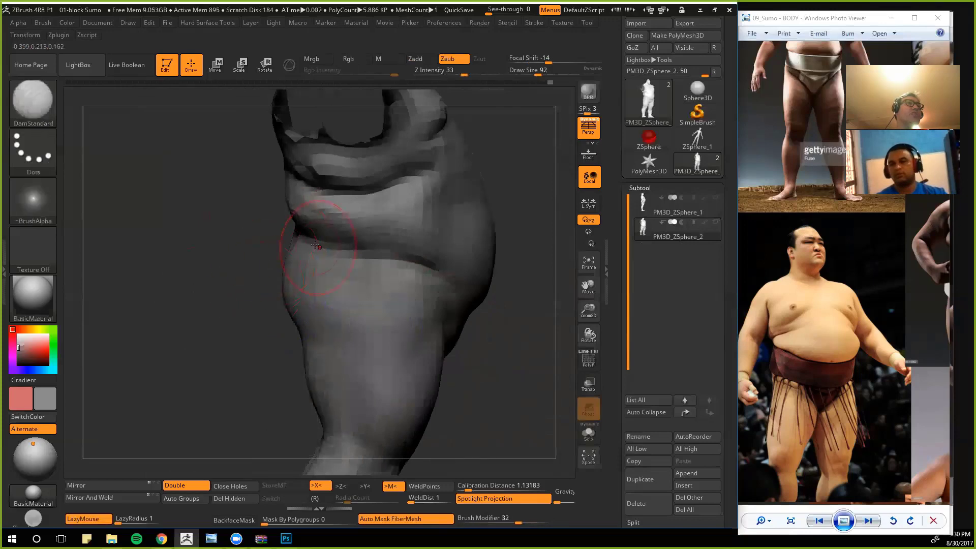
pyautogui.moveTo(214, 312)
pyautogui.keyDown('alt'); pyautogui.mouseDown()
pyautogui.moveTo(212, 283)
pyautogui.moveTo(222, 314)
pyautogui.moveTo(220, 294)
pyautogui.moveTo(247, 319)
pyautogui.mouseUp(); pyautogui.keyUp('alt')
pyautogui.moveTo(260, 234)
pyautogui.keyDown('alt'); pyautogui.mouseDown()
pyautogui.moveTo(268, 272)
pyautogui.moveTo(315, 318)
pyautogui.mouseUp(); pyautogui.keyUp('alt')
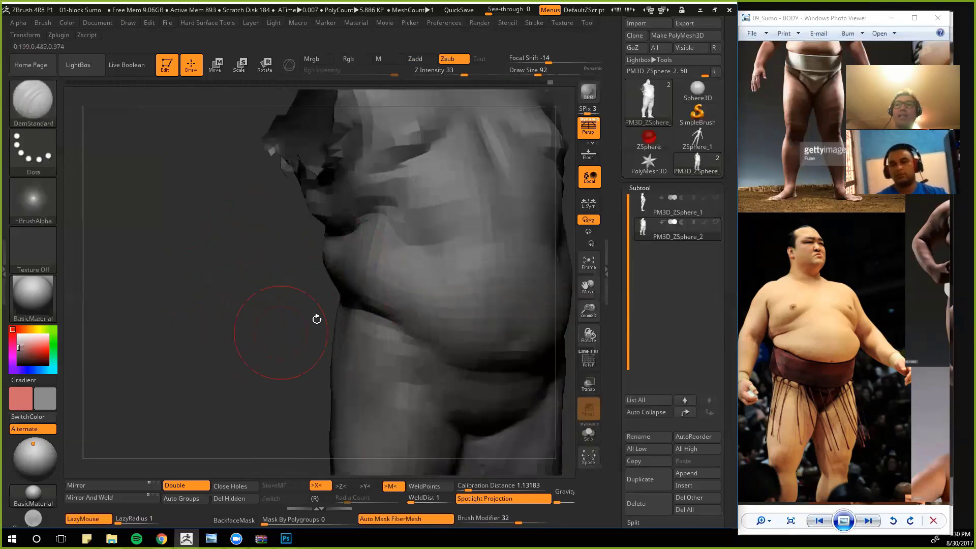
# Step: Reshape the fat roll on the side of the waist with the Move brush at draw size 92
pyautogui.press('b')
pyautogui.press('m')
pyautogui.press('v')
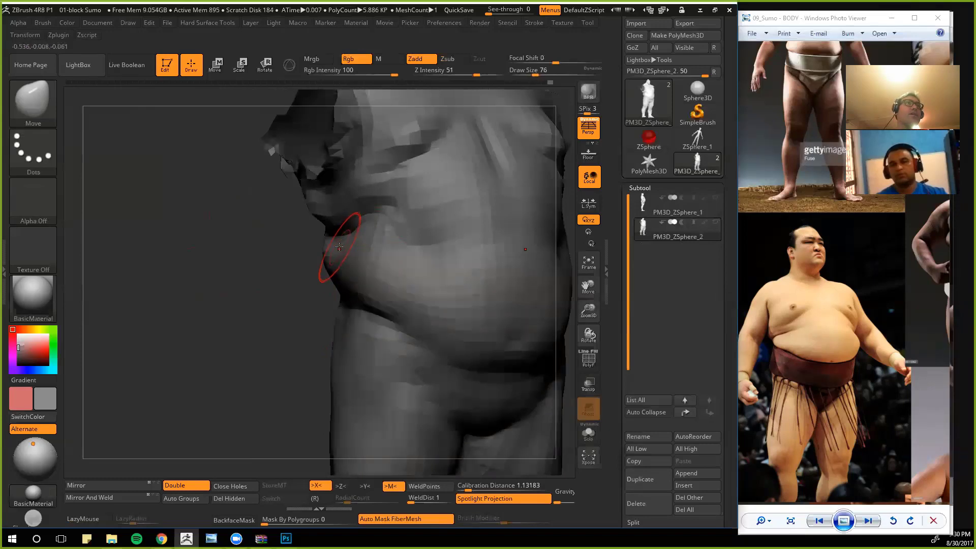
pyautogui.press(']')
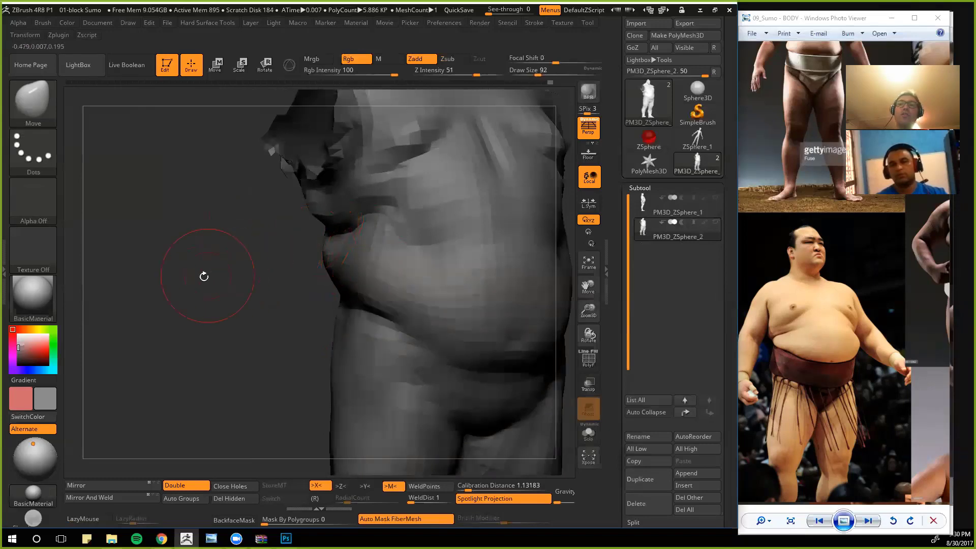
pyautogui.moveTo(201, 290)
pyautogui.mouseDown()
pyautogui.moveTo(371, 233)
pyautogui.moveTo(415, 241)
pyautogui.mouseUp()
pyautogui.moveTo(532, 247); pyautogui.dragTo(447, 242)
pyautogui.moveTo(153, 270); pyautogui.dragTo(223, 227)
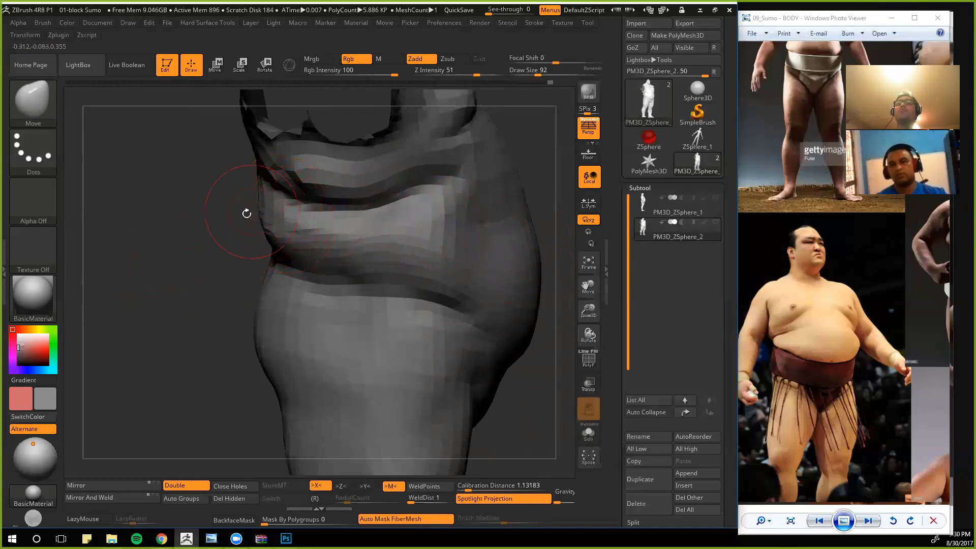
# Step: Refine the folds between the armpit and hip with the Move brush, raising the draw size to 116
pyautogui.moveTo(153, 225); pyautogui.dragTo(244, 245)
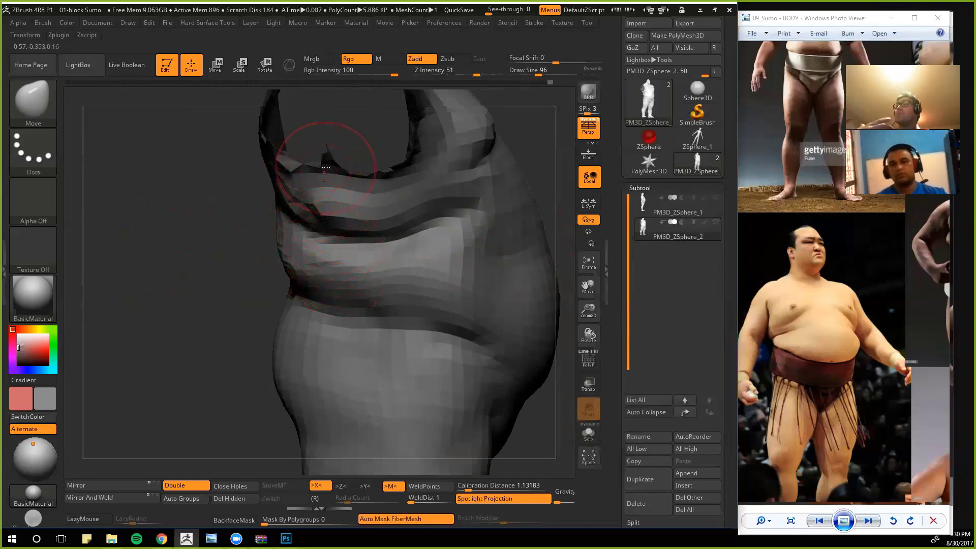
pyautogui.moveTo(225, 245); pyautogui.dragTo(229, 253)
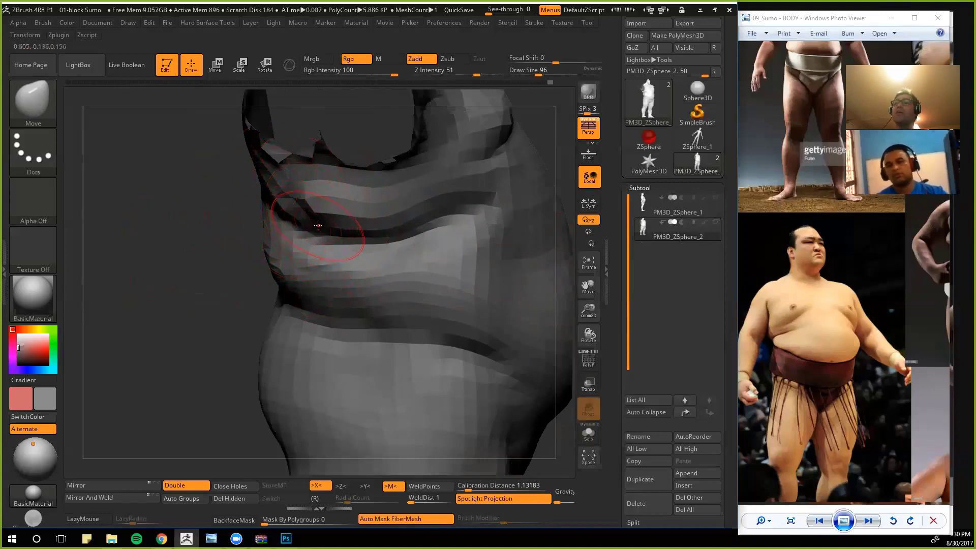
pyautogui.moveTo(311, 224); pyautogui.dragTo(408, 218)
pyautogui.keyDown('alt'); pyautogui.moveTo(164, 241); pyautogui.dragTo(331, 285); pyautogui.keyUp('alt')
pyautogui.keyDown('alt'); pyautogui.moveTo(297, 238); pyautogui.dragTo(325, 264); pyautogui.keyUp('alt')
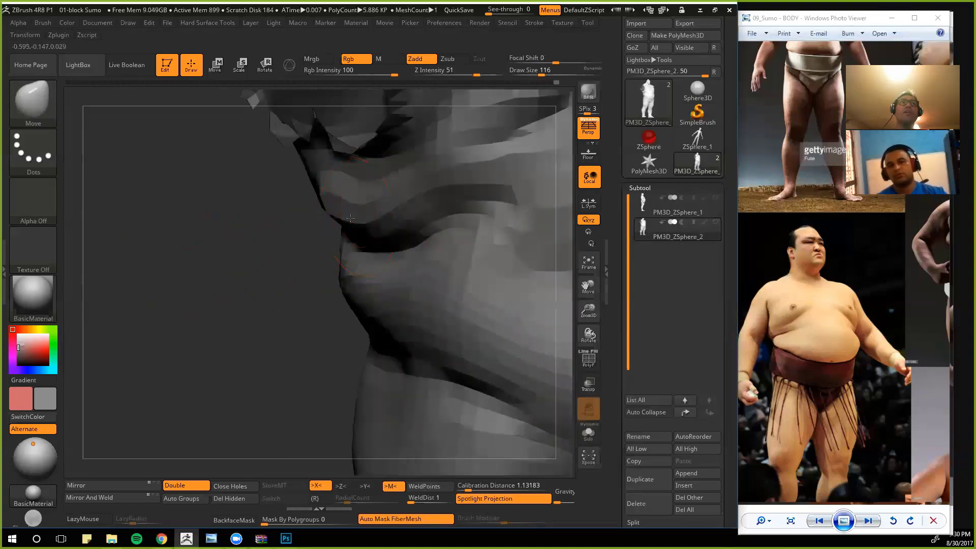
pyautogui.moveTo(258, 241)
pyautogui.mouseDown()
pyautogui.moveTo(260, 221)
pyautogui.moveTo(277, 252)
pyautogui.moveTo(300, 259)
pyautogui.moveTo(326, 320)
pyautogui.mouseUp()
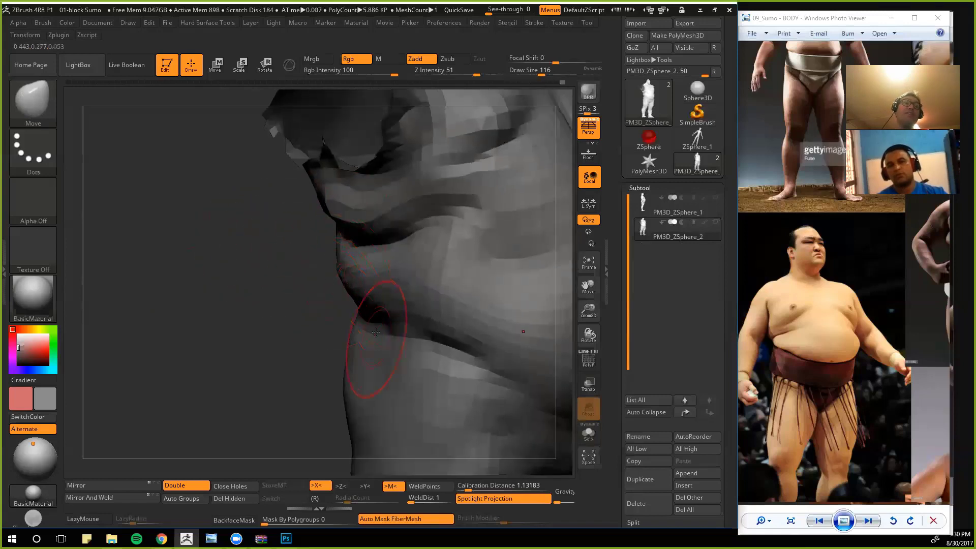
pyautogui.moveTo(387, 336); pyautogui.dragTo(399, 326)
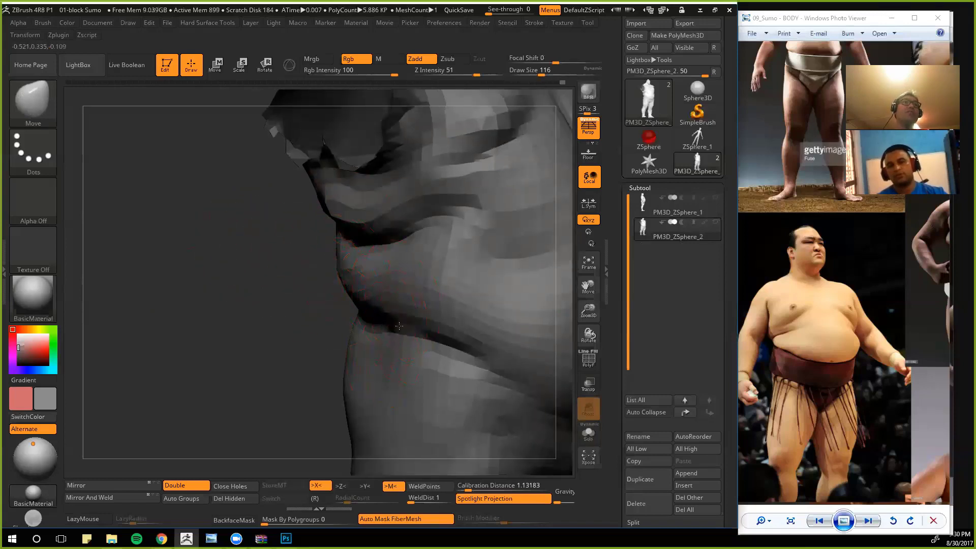
pyautogui.moveTo(305, 305)
pyautogui.mouseDown()
pyautogui.moveTo(204, 277)
pyautogui.moveTo(248, 255)
pyautogui.moveTo(184, 229)
pyautogui.moveTo(233, 245)
pyautogui.moveTo(159, 276)
pyautogui.moveTo(244, 261)
pyautogui.moveTo(219, 276)
pyautogui.moveTo(287, 243)
pyautogui.mouseUp()
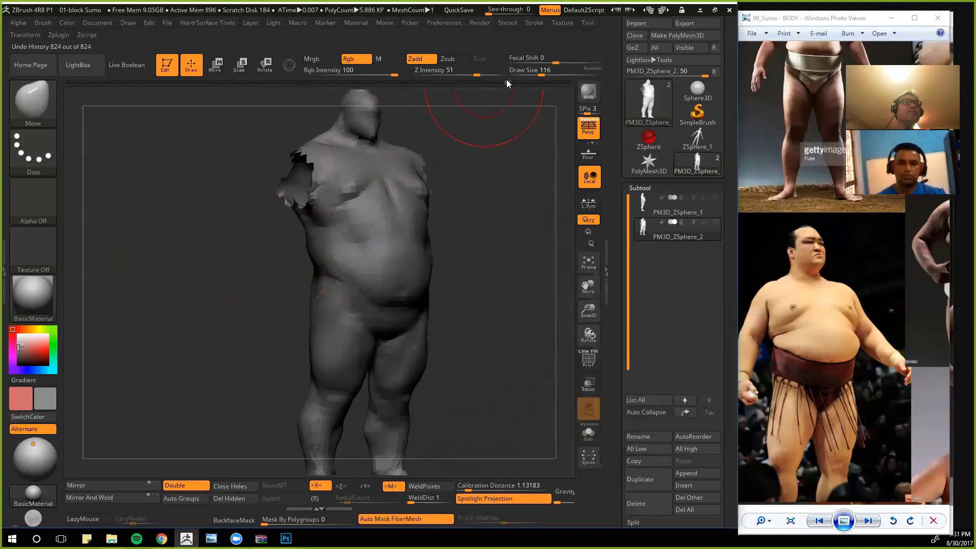
# Step: Compare the torso's earlier undo history states with the latest sculpt from three-quarter and front views
pyautogui.moveTo(508, 81); pyautogui.dragTo(612, 96)
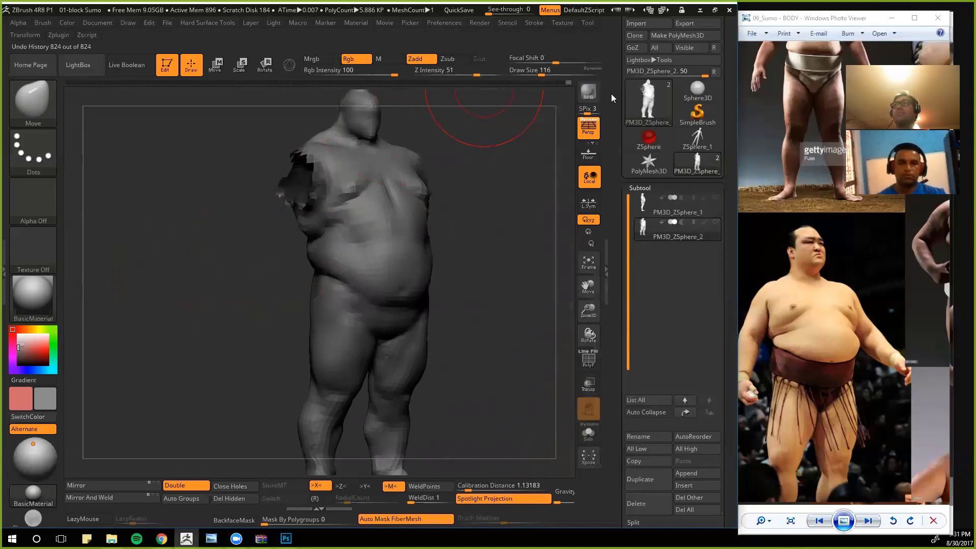
pyautogui.moveTo(611, 94)
pyautogui.mouseDown()
pyautogui.moveTo(497, 94)
pyautogui.moveTo(608, 105)
pyautogui.moveTo(568, 155)
pyautogui.mouseUp()
pyautogui.keyDown('shift'); pyautogui.moveTo(514, 294); pyautogui.dragTo(505, 303); pyautogui.keyUp('shift')
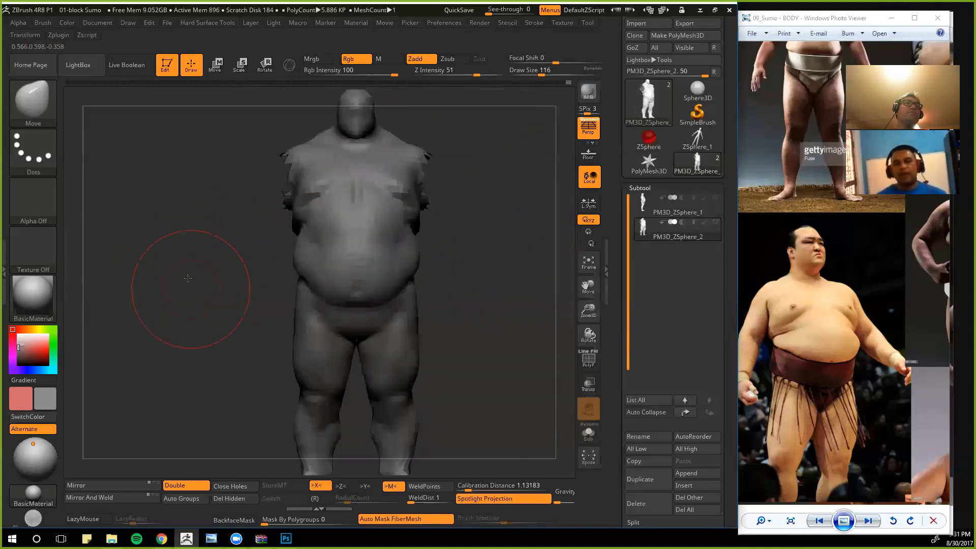
pyautogui.moveTo(192, 277); pyautogui.dragTo(488, 167)
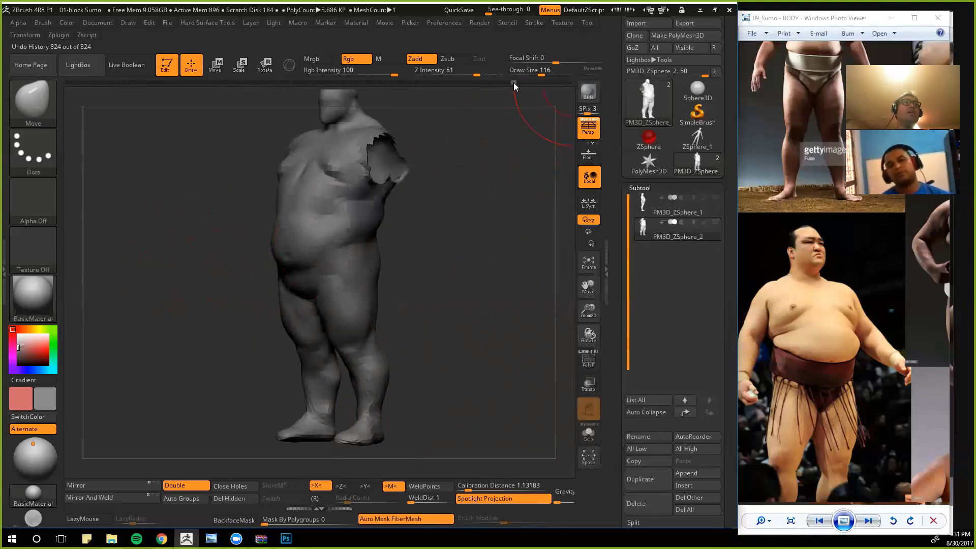
# Step: Apply the Flat Color material and compare the body's silhouette across earlier and latest undo history states
pyautogui.click(33, 299)
pyautogui.click(96, 426)
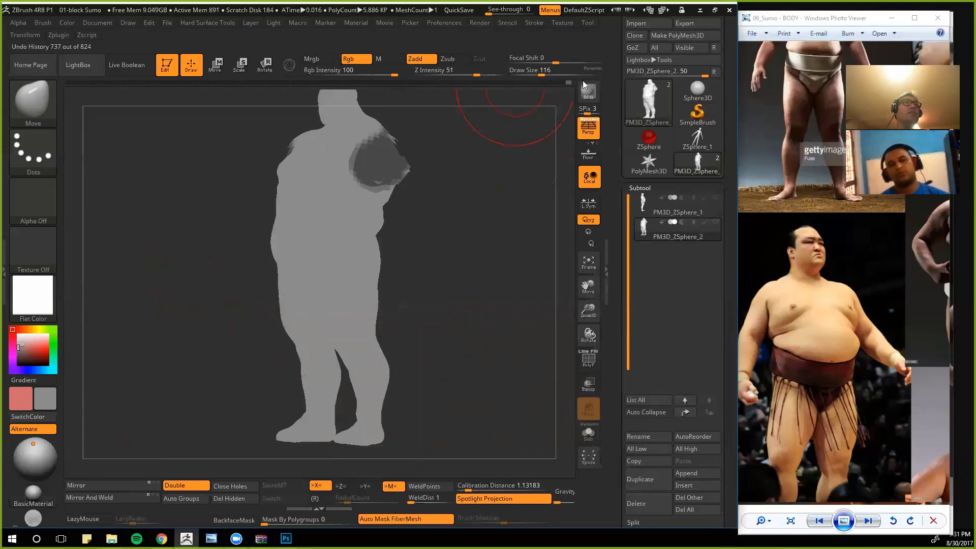
pyautogui.moveTo(541, 83); pyautogui.dragTo(569, 82)
pyautogui.moveTo(501, 152); pyautogui.dragTo(597, 88)
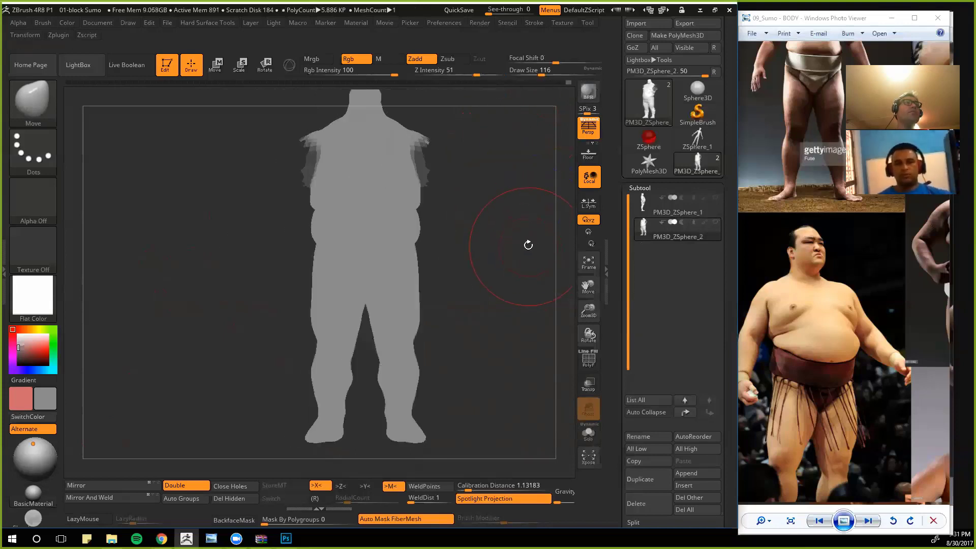
pyautogui.keyDown('ctrl'); pyautogui.moveTo(516, 230); pyautogui.dragTo(504, 240); pyautogui.keyUp('ctrl')
# Step: Reapply BasicMaterial to the body and unhide the arms
pyautogui.click(40, 304)
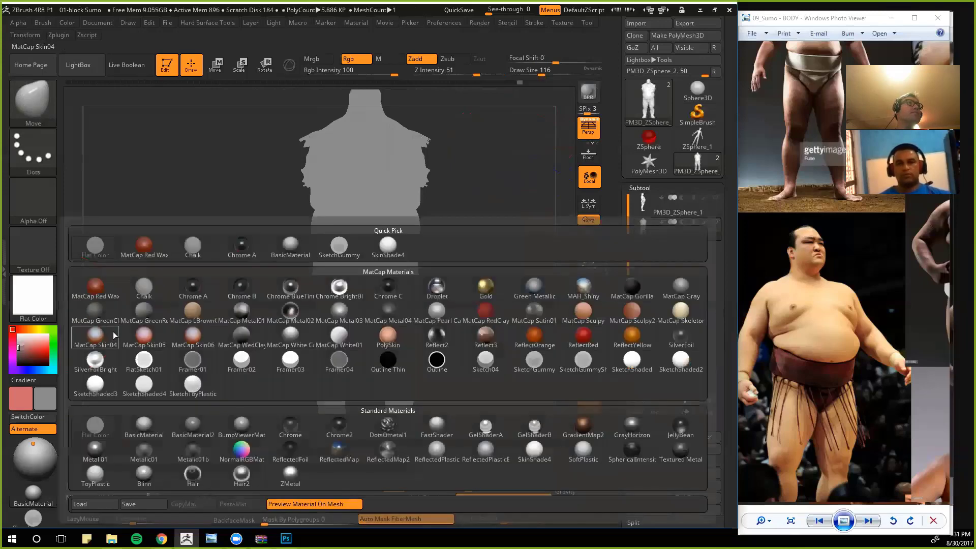
pyautogui.press('m')
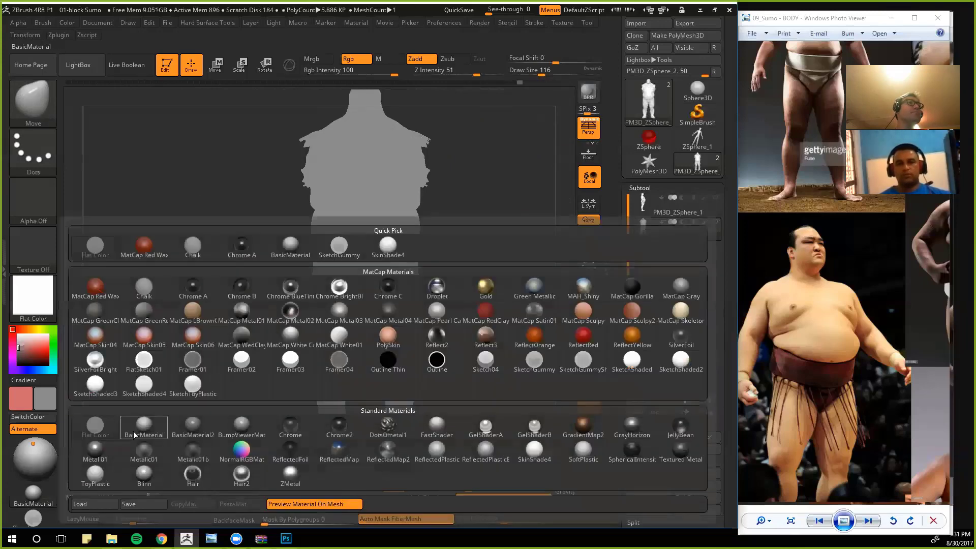
pyautogui.click(134, 435)
pyautogui.moveTo(229, 261); pyautogui.dragTo(298, 332)
pyautogui.keyDown('ctrl'); pyautogui.keyDown('shift'); pyautogui.click(258, 307); pyautogui.keyUp('shift'); pyautogui.keyUp('ctrl')
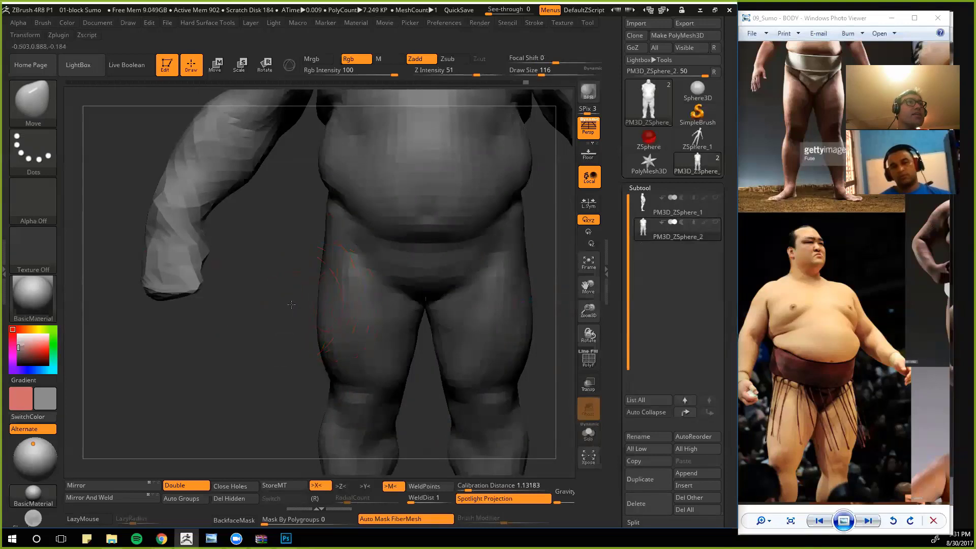
# Step: Reshape the outer contours of the hips and thighs symmetrically with the Move brush at draw size 116
pyautogui.moveTo(291, 304); pyautogui.dragTo(312, 283)
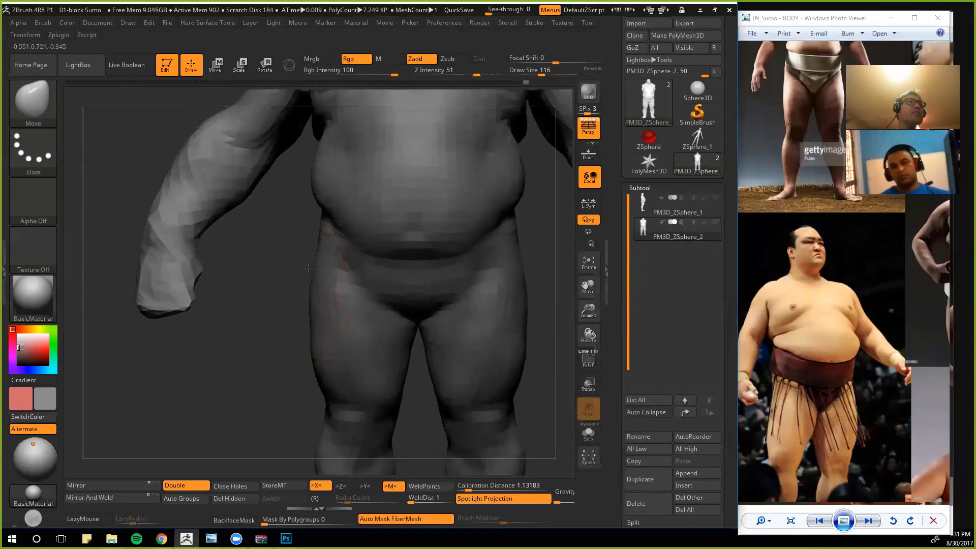
pyautogui.moveTo(317, 245); pyautogui.dragTo(310, 243)
pyautogui.moveTo(308, 314); pyautogui.dragTo(272, 311)
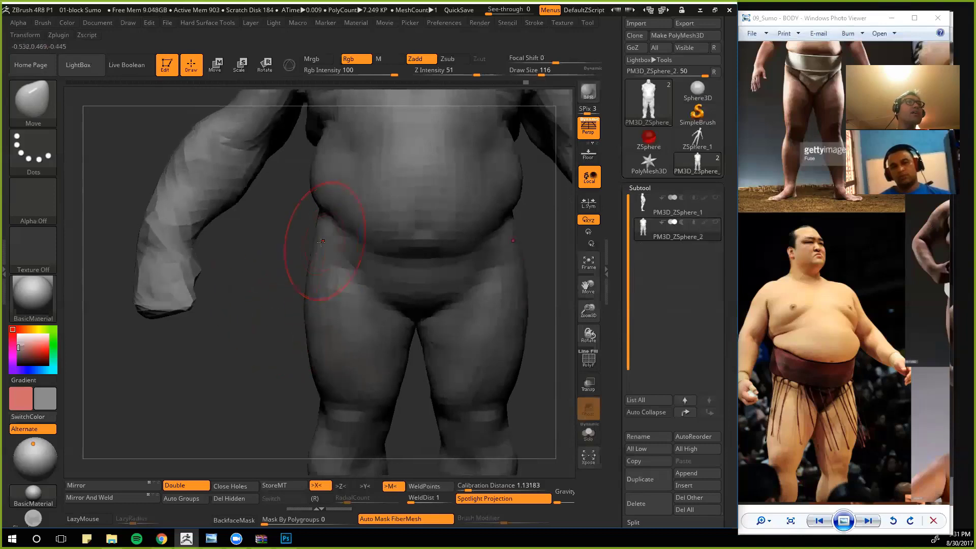
pyautogui.press('f')
pyautogui.keyDown('alt'); pyautogui.moveTo(257, 368); pyautogui.dragTo(279, 346); pyautogui.keyUp('alt')
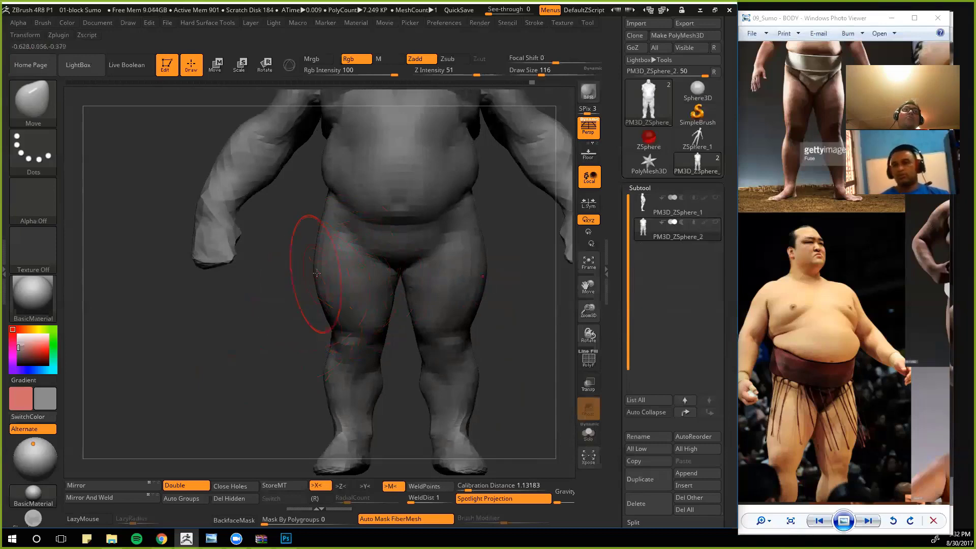
pyautogui.press('f')
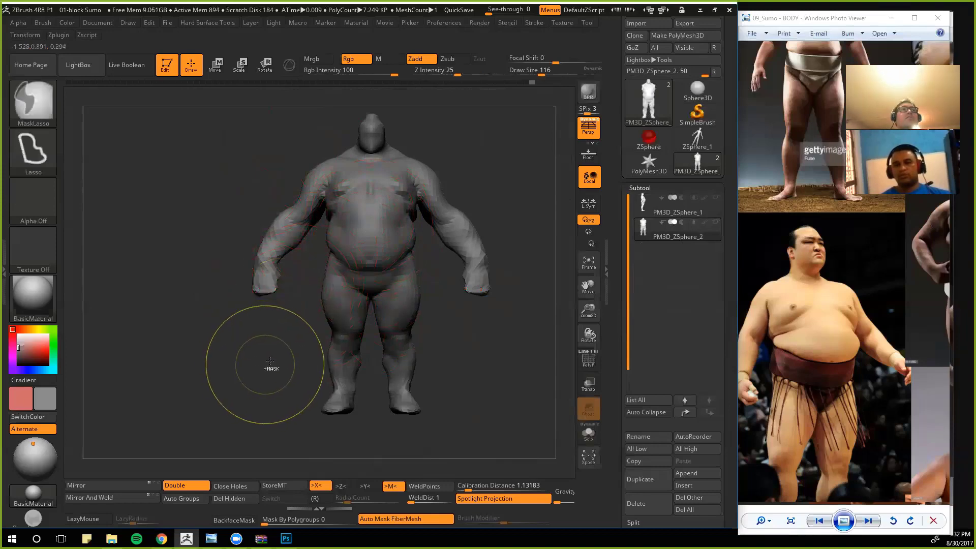
# Step: Undo the last change and adjust the hip and upper thigh shape with the Move brush from the front and side
pyautogui.keyDown('alt'); pyautogui.moveTo(245, 371); pyautogui.dragTo(249, 432); pyautogui.keyUp('alt')
pyautogui.hotkey('ctrl', 'z')
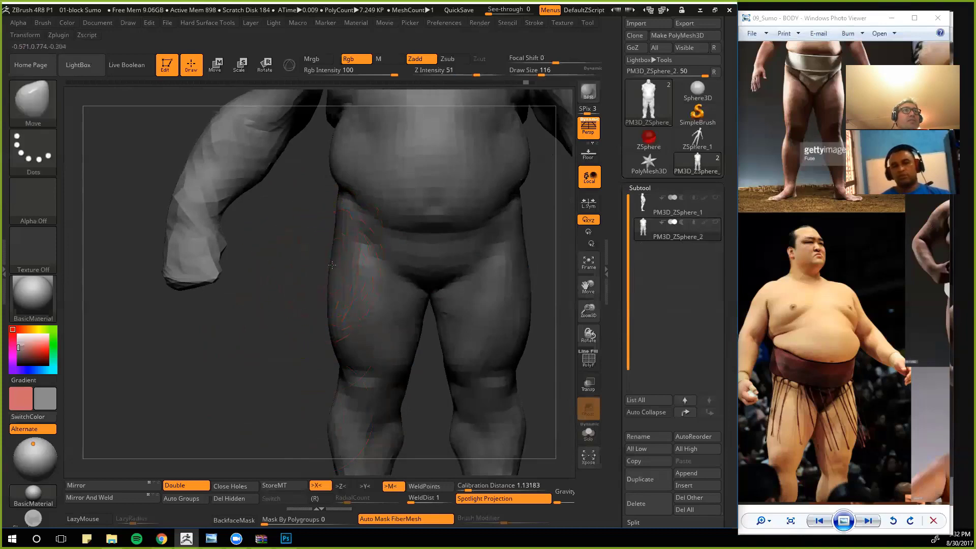
pyautogui.moveTo(270, 344); pyautogui.dragTo(356, 280)
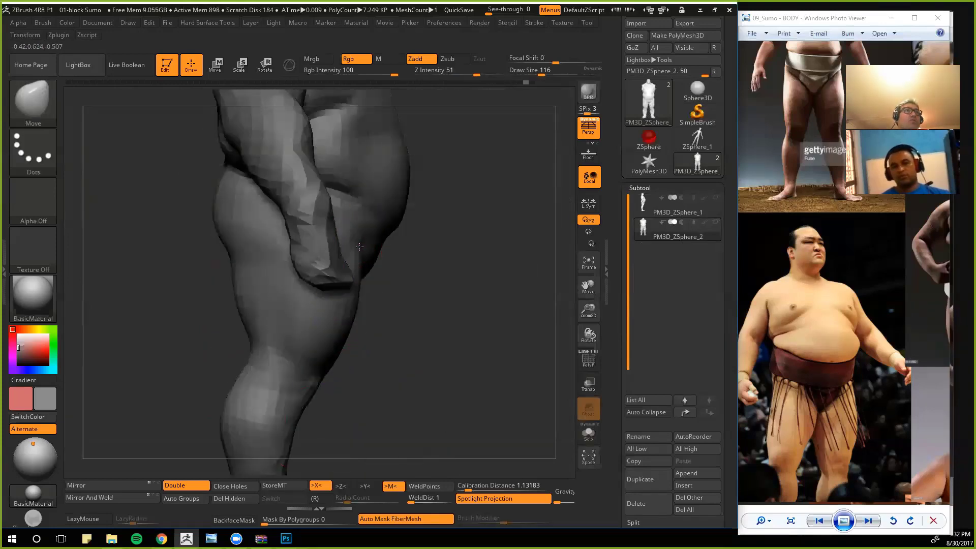
pyautogui.moveTo(374, 257); pyautogui.dragTo(317, 283)
pyautogui.keyDown('alt'); pyautogui.moveTo(253, 310); pyautogui.dragTo(309, 323); pyautogui.keyUp('alt')
pyautogui.keyDown('alt'); pyautogui.moveTo(243, 360); pyautogui.dragTo(271, 355); pyautogui.keyUp('alt')
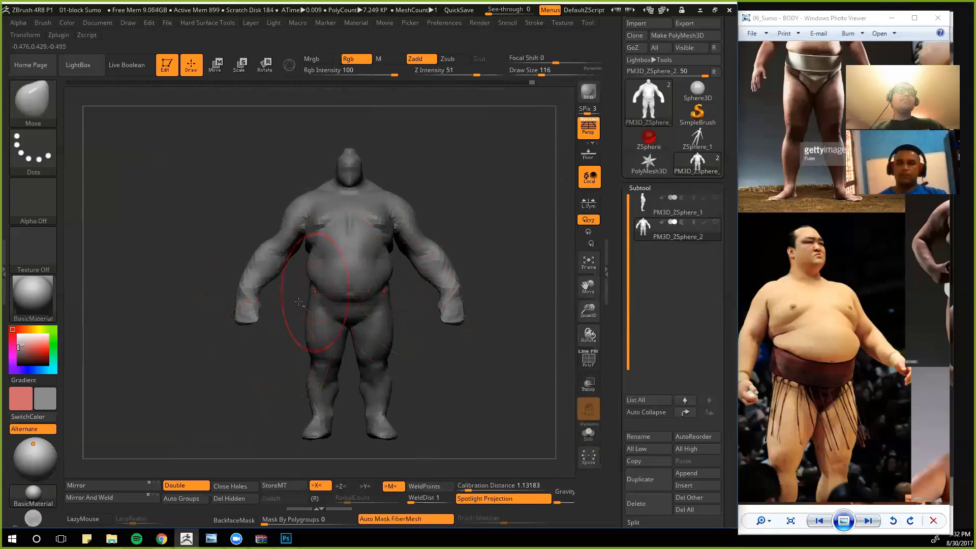
# Step: Sharpen the creases around the inner and outer knees with the Pinch brush at draw size 76, undoing an unwanted stroke
pyautogui.keyDown('alt'); pyautogui.moveTo(232, 367); pyautogui.dragTo(258, 390); pyautogui.keyUp('alt')
pyautogui.moveTo(267, 332)
pyautogui.keyDown('alt'); pyautogui.mouseDown()
pyautogui.moveTo(299, 372)
pyautogui.moveTo(224, 352)
pyautogui.mouseUp(); pyautogui.keyUp('alt')
pyautogui.press('b')
pyautogui.press('p')
pyautogui.press('i')
pyautogui.press('[')
pyautogui.press('[')
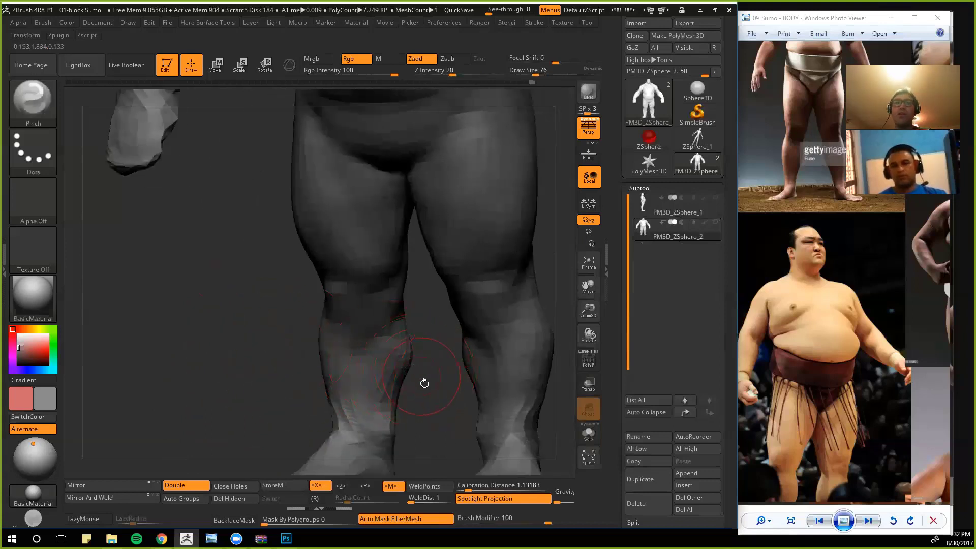
pyautogui.moveTo(425, 383); pyautogui.dragTo(397, 377)
pyautogui.moveTo(261, 372); pyautogui.dragTo(224, 285)
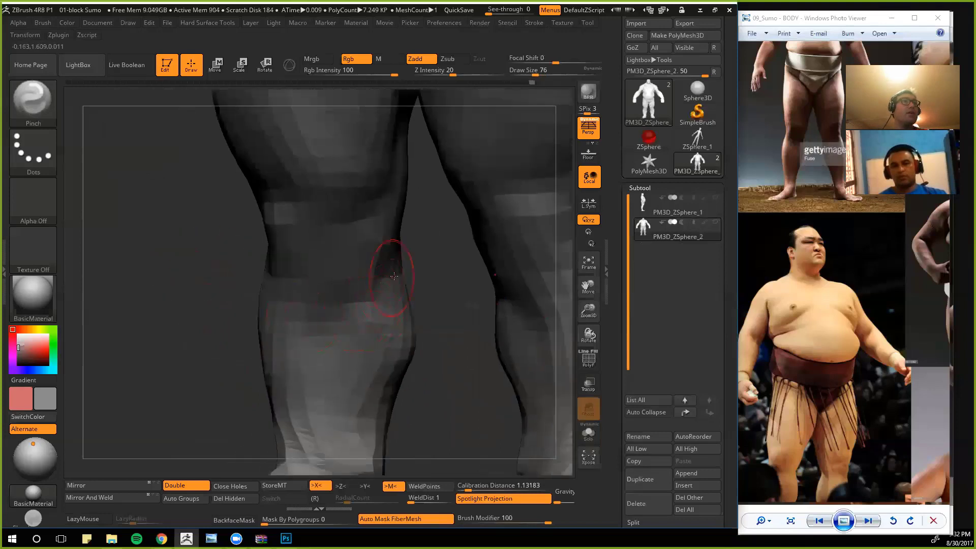
pyautogui.hotkey('ctrl', 'z')
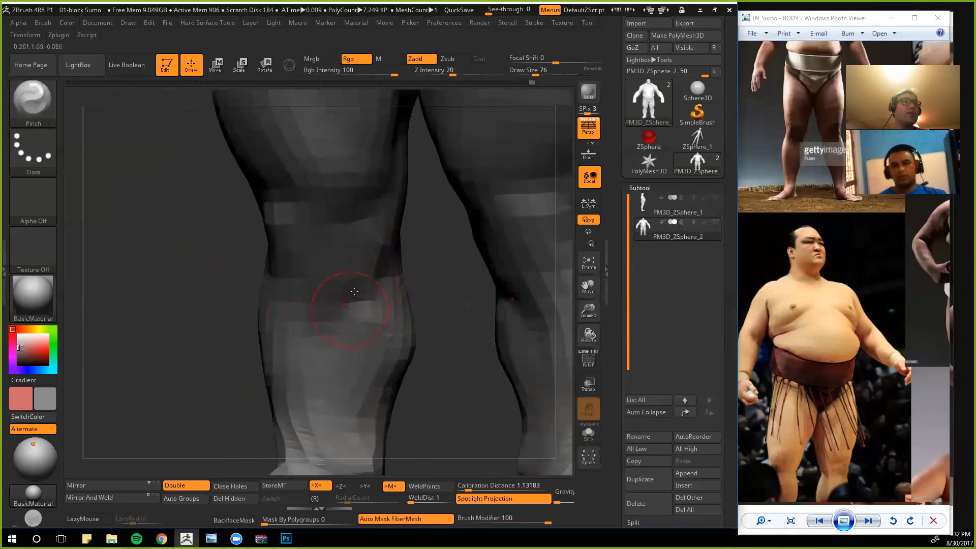
pyautogui.moveTo(216, 305)
pyautogui.mouseDown()
pyautogui.moveTo(185, 303)
pyautogui.moveTo(211, 276)
pyautogui.moveTo(215, 315)
pyautogui.moveTo(337, 283)
pyautogui.mouseUp()
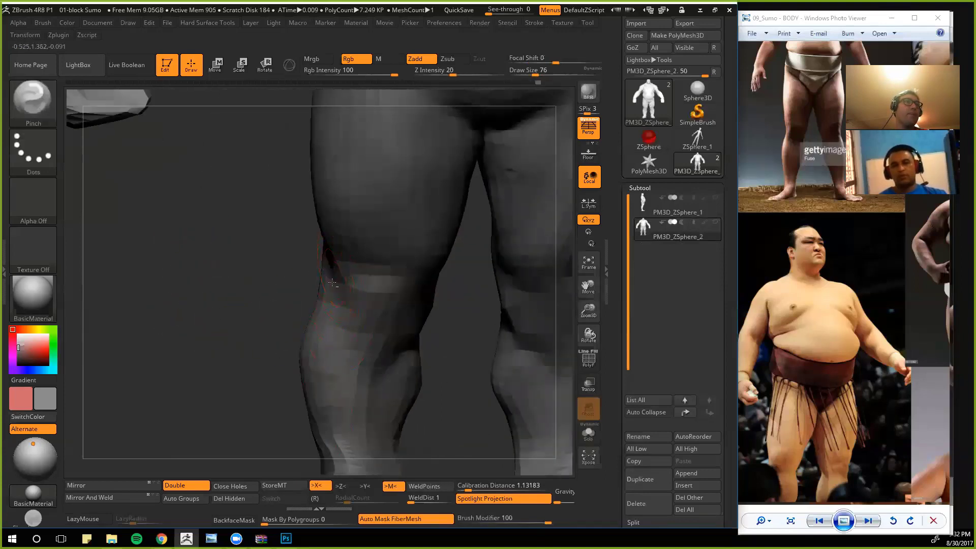
# Step: Sharpen the crease along the outer side of the knee with the Pinch brush at draw size 76
pyautogui.moveTo(262, 320)
pyautogui.mouseDown()
pyautogui.moveTo(296, 297)
pyautogui.moveTo(262, 307)
pyautogui.moveTo(294, 283)
pyautogui.mouseUp()
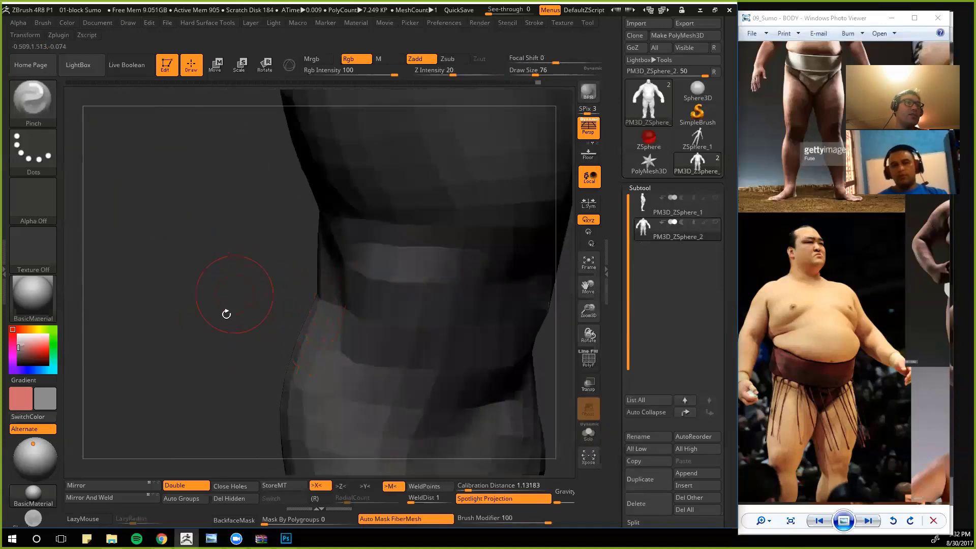
pyautogui.keyDown('alt'); pyautogui.moveTo(226, 314); pyautogui.dragTo(207, 294); pyautogui.keyUp('alt')
pyautogui.keyDown('alt'); pyautogui.moveTo(247, 340); pyautogui.dragTo(296, 318); pyautogui.keyUp('alt')
pyautogui.moveTo(325, 359)
pyautogui.mouseDown()
pyautogui.moveTo(283, 329)
pyautogui.moveTo(336, 366)
pyautogui.mouseUp()
pyautogui.moveTo(325, 270)
pyautogui.keyDown('alt'); pyautogui.mouseDown()
pyautogui.moveTo(342, 355)
pyautogui.moveTo(341, 256)
pyautogui.mouseUp(); pyautogui.keyUp('alt')
pyautogui.moveTo(340, 316); pyautogui.dragTo(346, 298)
# Step: Switch to the Move brush at draw size 76 and mask the torso to isolate the arms for reshaping
pyautogui.press('b')
pyautogui.press('m')
pyautogui.press('v')
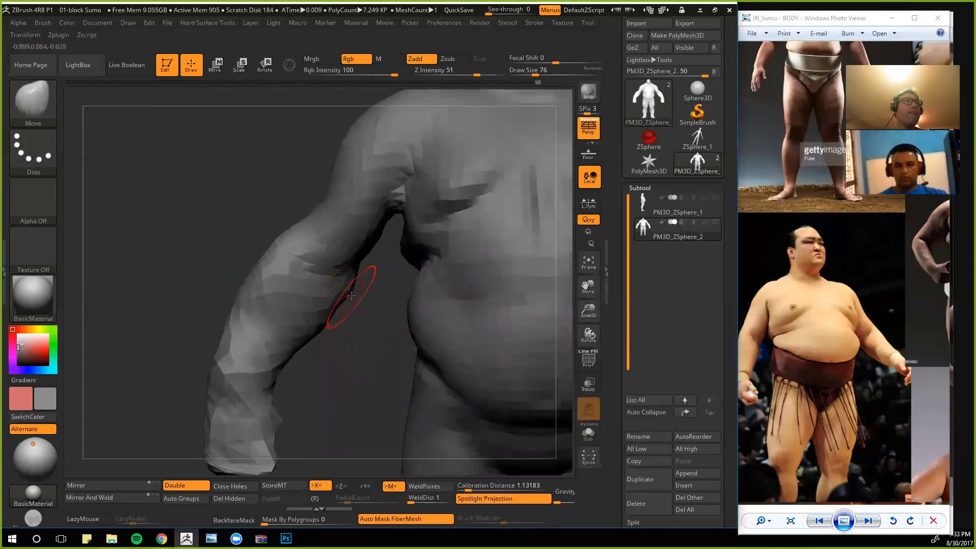
pyautogui.moveTo(366, 263); pyautogui.dragTo(376, 254)
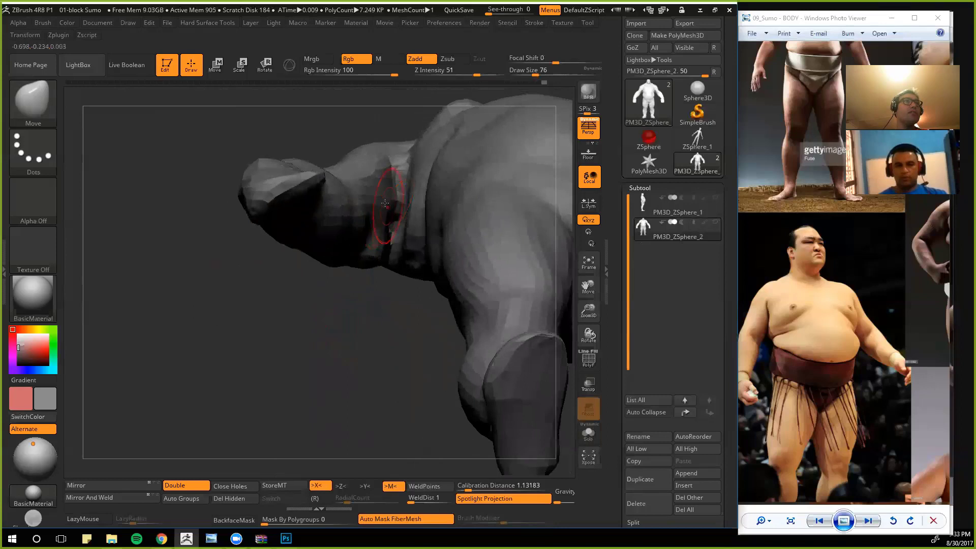
pyautogui.moveTo(383, 326)
pyautogui.keyDown('ctrl'); pyautogui.mouseDown()
pyautogui.moveTo(389, 242)
pyautogui.moveTo(523, 186)
pyautogui.moveTo(529, 333)
pyautogui.mouseUp(); pyautogui.keyUp('ctrl')
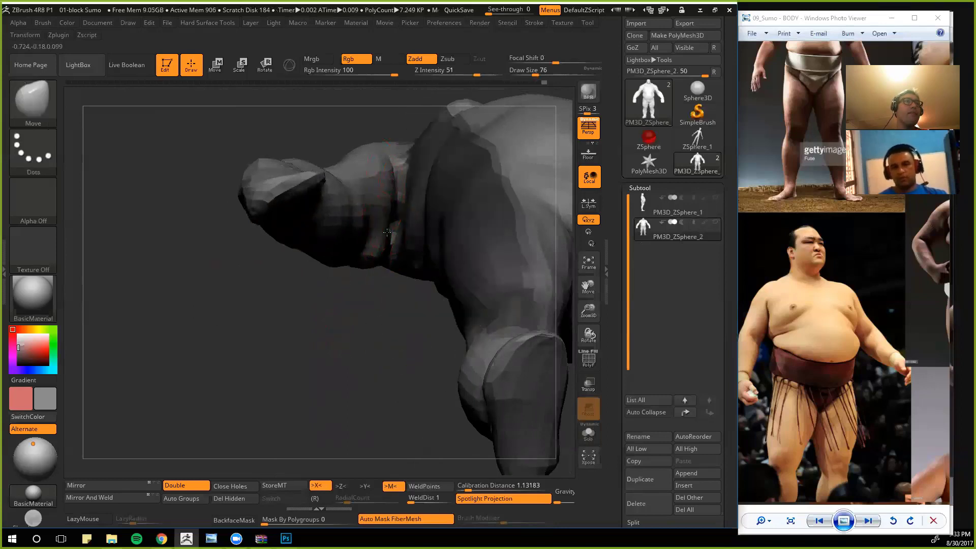
# Step: Adjust the elbow and forearm contours with the Move brush, undo the last change and clear the torso mask
pyautogui.moveTo(368, 325); pyautogui.dragTo(322, 252)
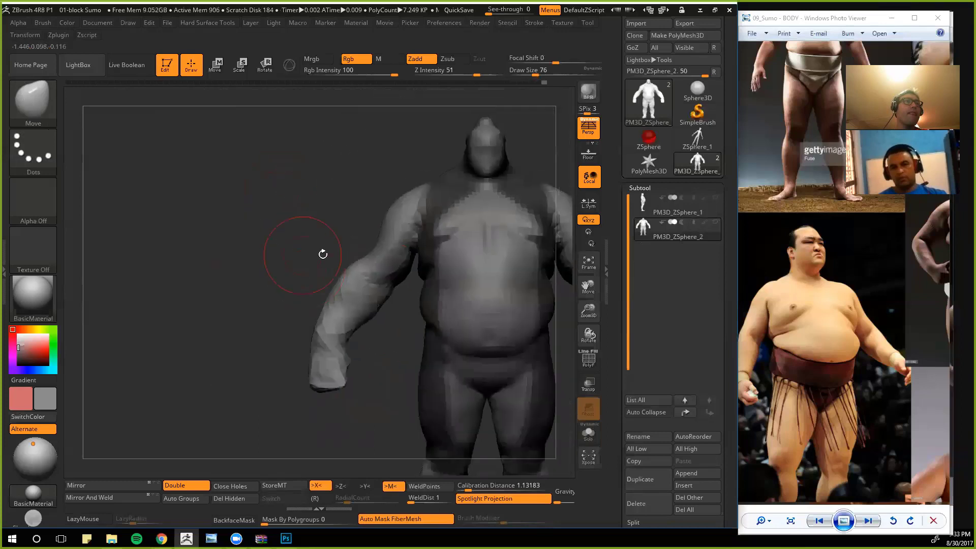
pyautogui.keyDown('alt'); pyautogui.moveTo(389, 326); pyautogui.dragTo(397, 376); pyautogui.keyUp('alt')
pyautogui.keyDown('alt'); pyautogui.moveTo(427, 335); pyautogui.dragTo(405, 285); pyautogui.keyUp('alt')
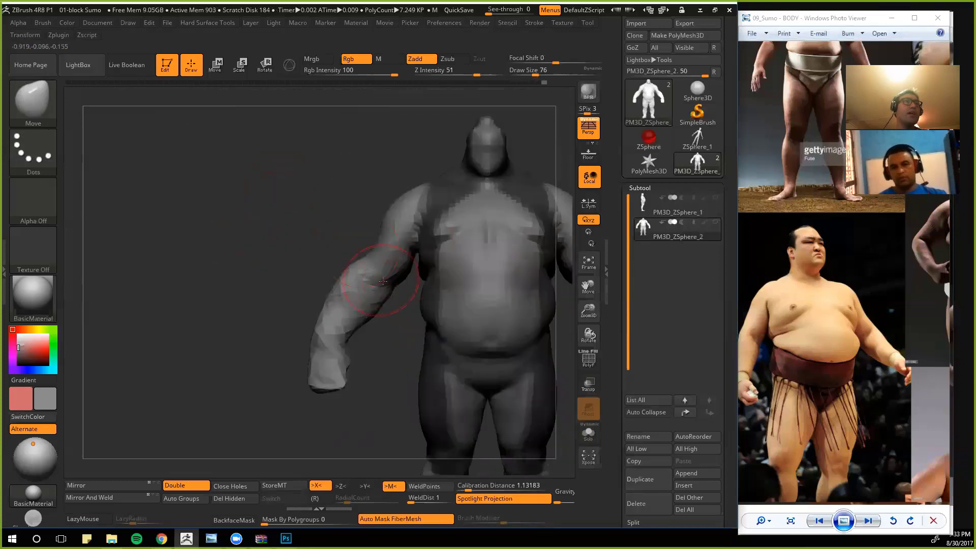
pyautogui.hotkey('ctrl', 'z')
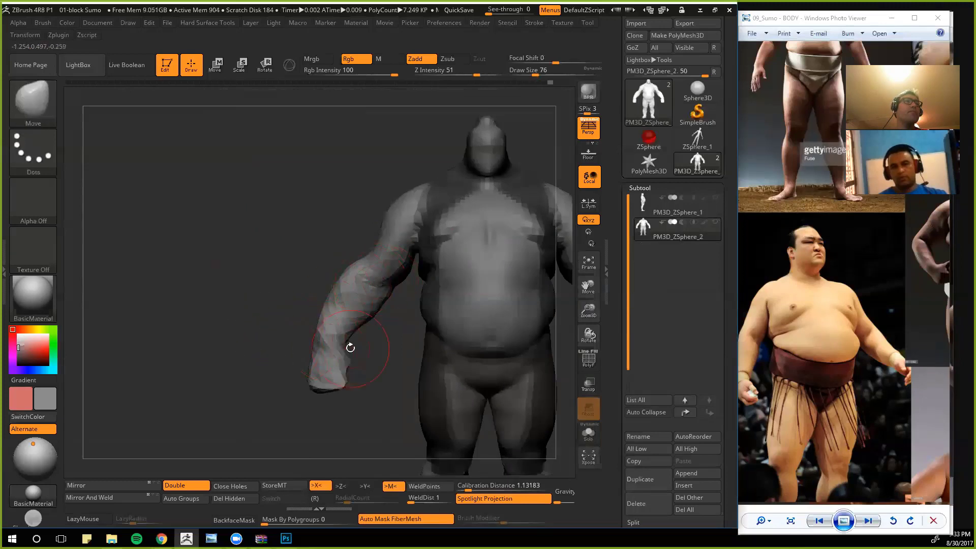
pyautogui.moveTo(242, 333)
pyautogui.keyDown('ctrl'); pyautogui.mouseDown()
pyautogui.moveTo(260, 366)
pyautogui.moveTo(218, 290)
pyautogui.moveTo(246, 334)
pyautogui.mouseUp(); pyautogui.keyUp('ctrl')
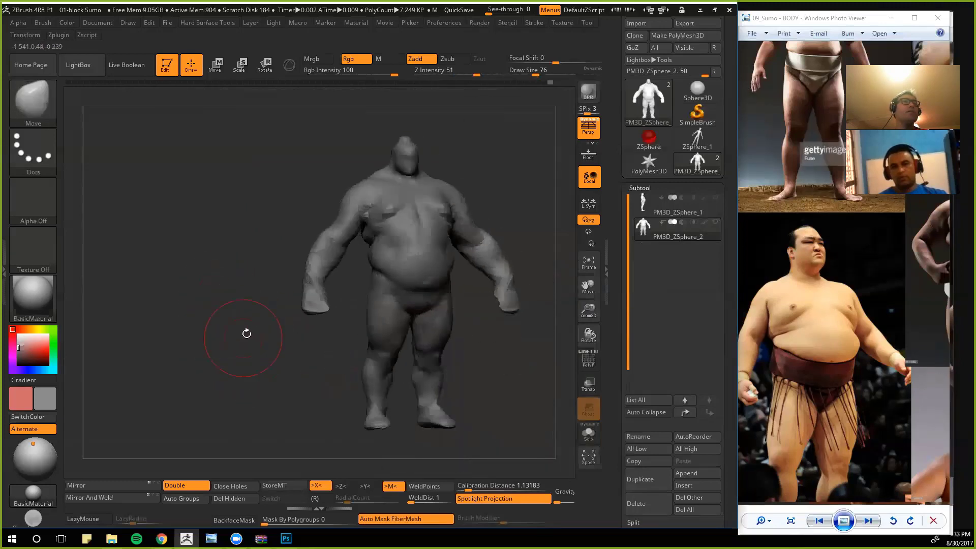
# Step: Tighten the forms around the shoulder and armpit with the Pinch brush at draw size 76
pyautogui.keyDown('shift'); pyautogui.moveTo(247, 239); pyautogui.dragTo(254, 315); pyautogui.keyUp('shift')
pyautogui.press('b')
pyautogui.press('p')
pyautogui.press('i')
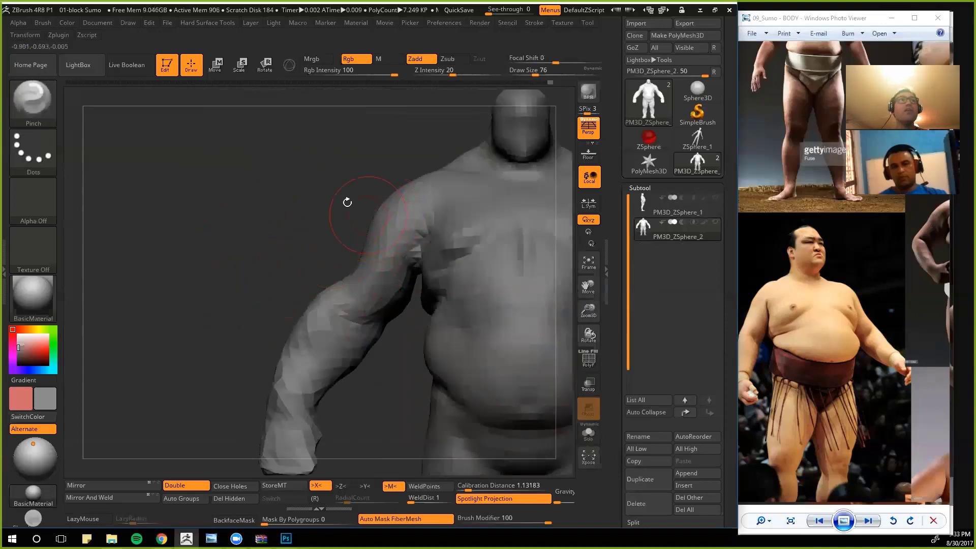
pyautogui.moveTo(293, 197)
pyautogui.mouseDown()
pyautogui.moveTo(300, 212)
pyautogui.moveTo(273, 217)
pyautogui.moveTo(255, 244)
pyautogui.moveTo(327, 229)
pyautogui.mouseUp()
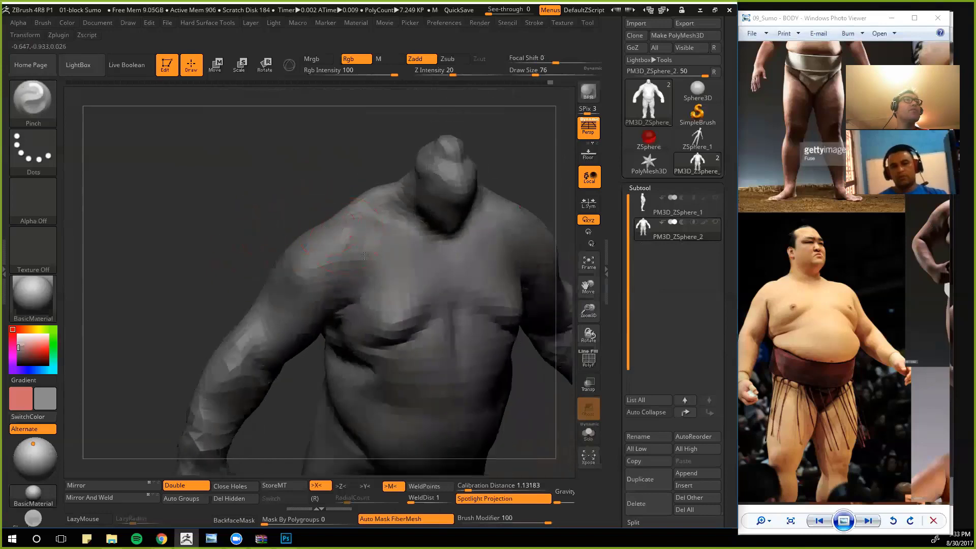
pyautogui.moveTo(302, 205)
pyautogui.mouseDown()
pyautogui.moveTo(251, 191)
pyautogui.moveTo(202, 225)
pyautogui.moveTo(295, 239)
pyautogui.moveTo(305, 207)
pyautogui.moveTo(261, 197)
pyautogui.moveTo(303, 194)
pyautogui.mouseUp()
# Step: Undo the last change and reshape the slope between neck and shoulders symmetrically with the Move brush
pyautogui.press('b')
pyautogui.press('m')
pyautogui.press('v')
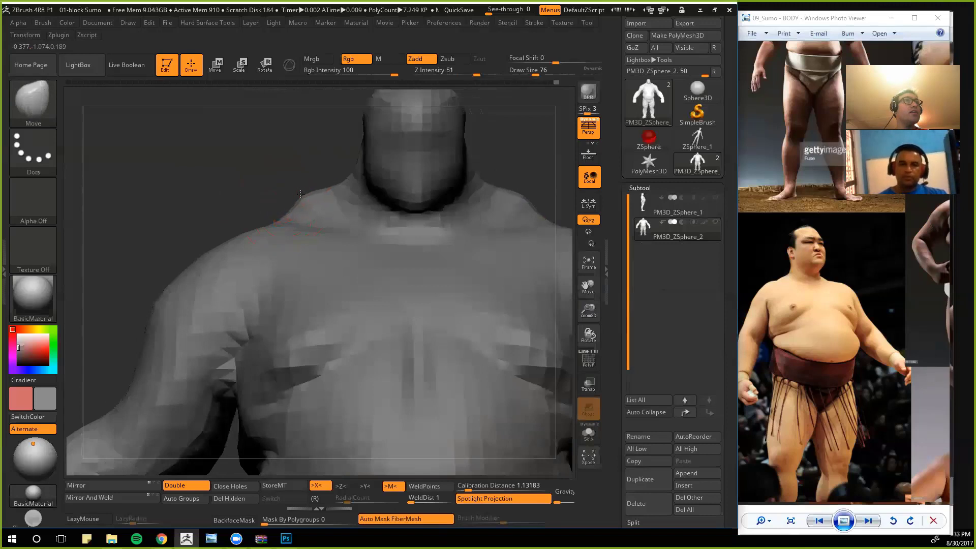
pyautogui.hotkey('ctrl', 'z')
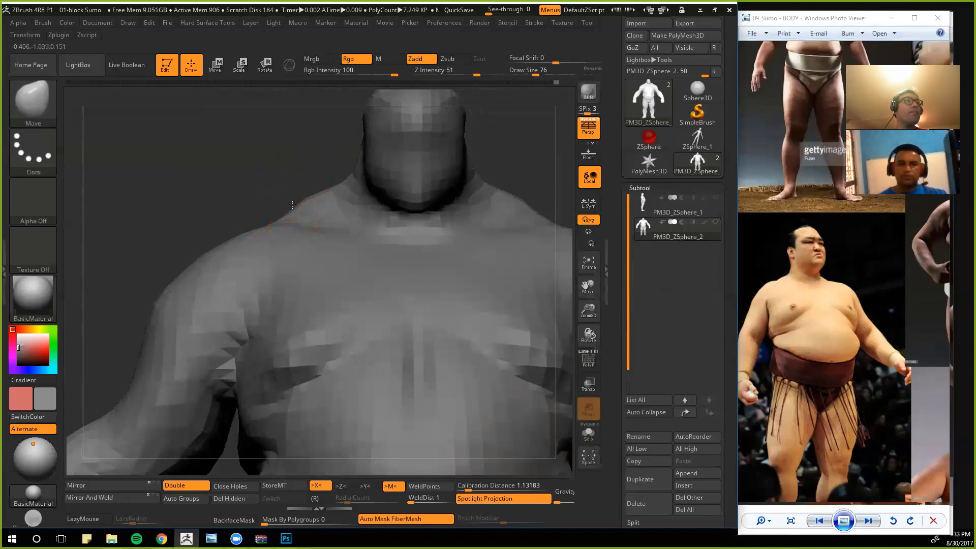
pyautogui.moveTo(279, 139)
pyautogui.keyDown('alt'); pyautogui.mouseDown()
pyautogui.moveTo(283, 120)
pyautogui.moveTo(292, 230)
pyautogui.moveTo(305, 265)
pyautogui.moveTo(293, 246)
pyautogui.moveTo(231, 235)
pyautogui.mouseUp(); pyautogui.keyUp('alt')
pyautogui.moveTo(153, 178)
pyautogui.keyDown('alt'); pyautogui.mouseDown()
pyautogui.moveTo(148, 185)
pyautogui.moveTo(264, 213)
pyautogui.moveTo(310, 244)
pyautogui.mouseUp(); pyautogui.keyUp('alt')
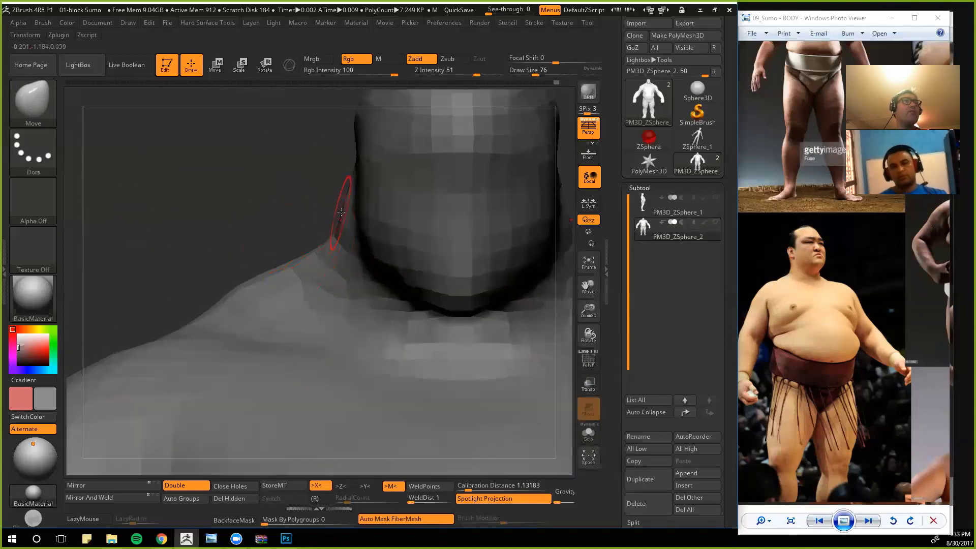
pyautogui.keyDown('alt'); pyautogui.moveTo(261, 218); pyautogui.dragTo(260, 116); pyautogui.keyUp('alt')
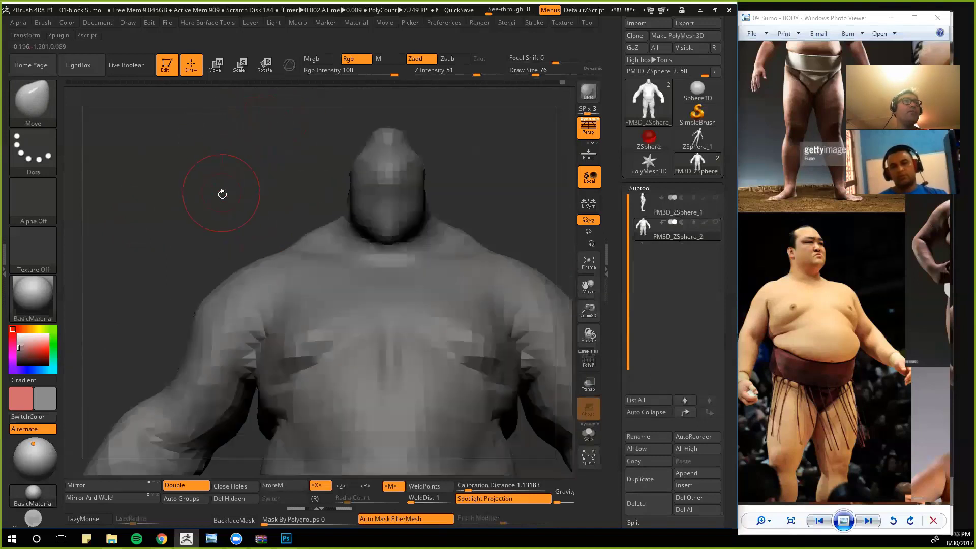
pyautogui.keyDown('alt'); pyautogui.moveTo(222, 194); pyautogui.dragTo(258, 128); pyautogui.keyUp('alt')
pyautogui.keyDown('alt'); pyautogui.moveTo(240, 165); pyautogui.dragTo(198, 207); pyautogui.keyUp('alt')
pyautogui.moveTo(240, 270); pyautogui.dragTo(231, 224)
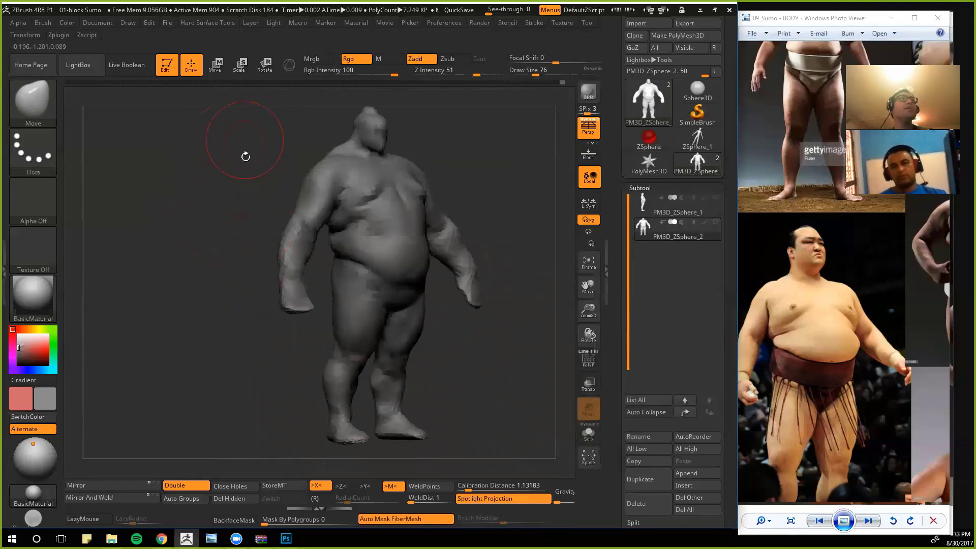
# Step: Build up the upper back and the hollows below the shoulder blades with the ClayBuildup brush at draw size 76 and Z intensity 11
pyautogui.moveTo(246, 156)
pyautogui.mouseDown()
pyautogui.moveTo(173, 198)
pyautogui.moveTo(272, 197)
pyautogui.mouseUp()
pyautogui.keyDown('alt'); pyautogui.moveTo(183, 205); pyautogui.dragTo(219, 175); pyautogui.keyUp('alt')
pyautogui.press('b')
pyautogui.press('c')
pyautogui.press('b')
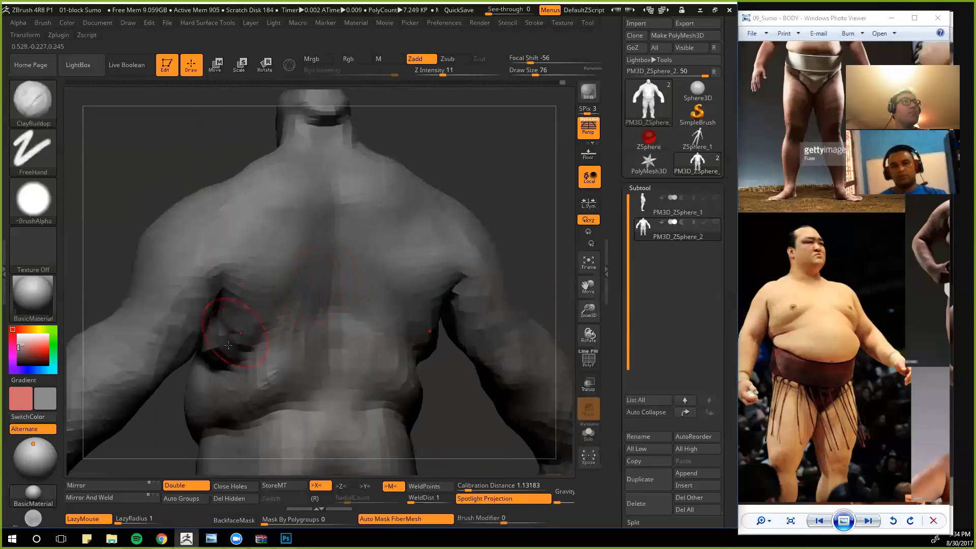
pyautogui.moveTo(290, 297)
pyautogui.mouseDown()
pyautogui.moveTo(287, 321)
pyautogui.moveTo(316, 319)
pyautogui.moveTo(299, 326)
pyautogui.moveTo(307, 316)
pyautogui.mouseUp()
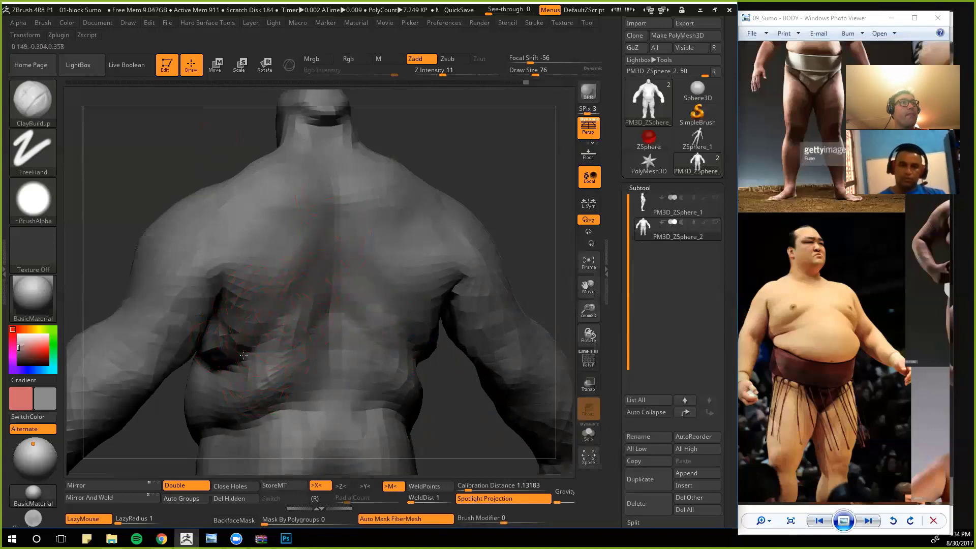
pyautogui.keyDown('alt'); pyautogui.moveTo(103, 122); pyautogui.dragTo(175, 183); pyautogui.keyUp('alt')
pyautogui.moveTo(242, 235); pyautogui.dragTo(239, 165)
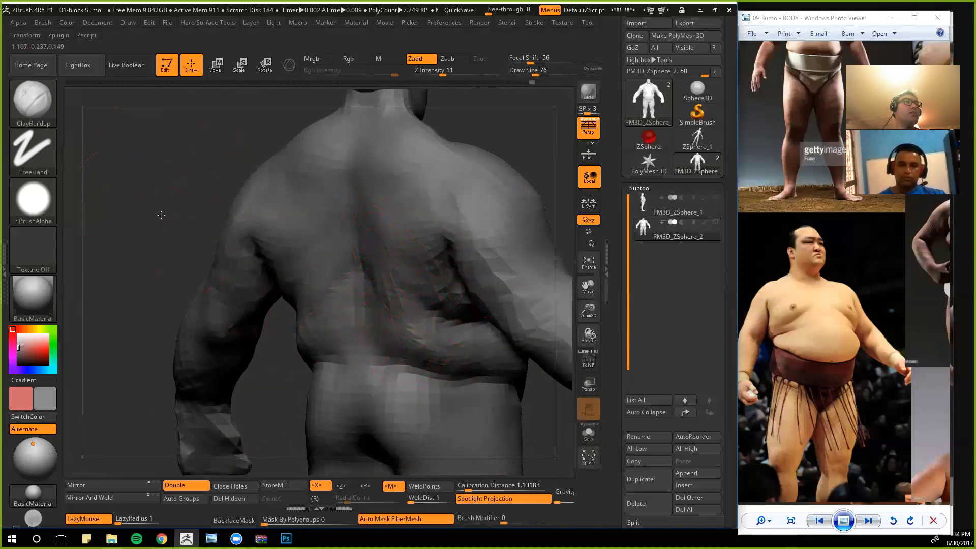
pyautogui.keyDown('shift'); pyautogui.moveTo(161, 215); pyautogui.dragTo(160, 210); pyautogui.keyUp('shift')
pyautogui.keyDown('alt'); pyautogui.moveTo(135, 170); pyautogui.dragTo(176, 219); pyautogui.keyUp('alt')
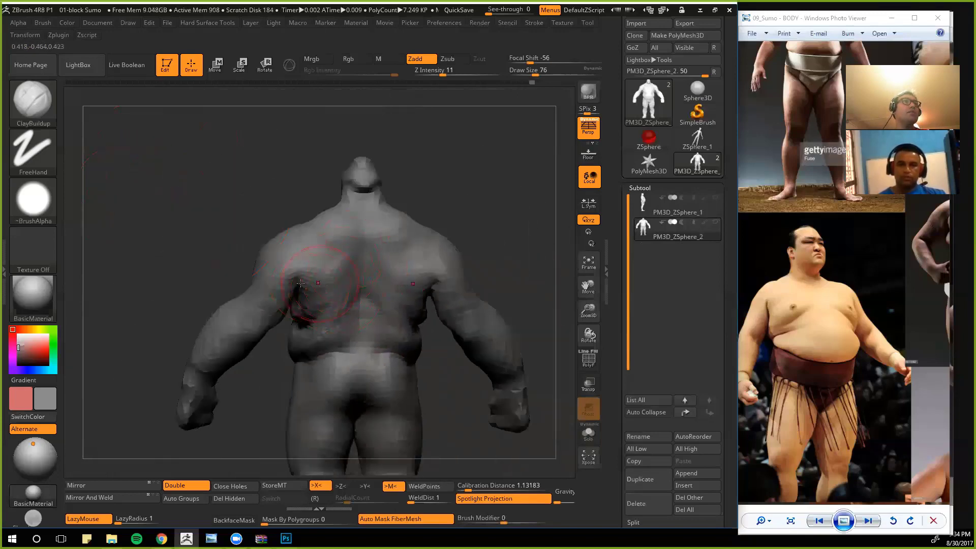
pyautogui.moveTo(194, 256); pyautogui.dragTo(211, 249)
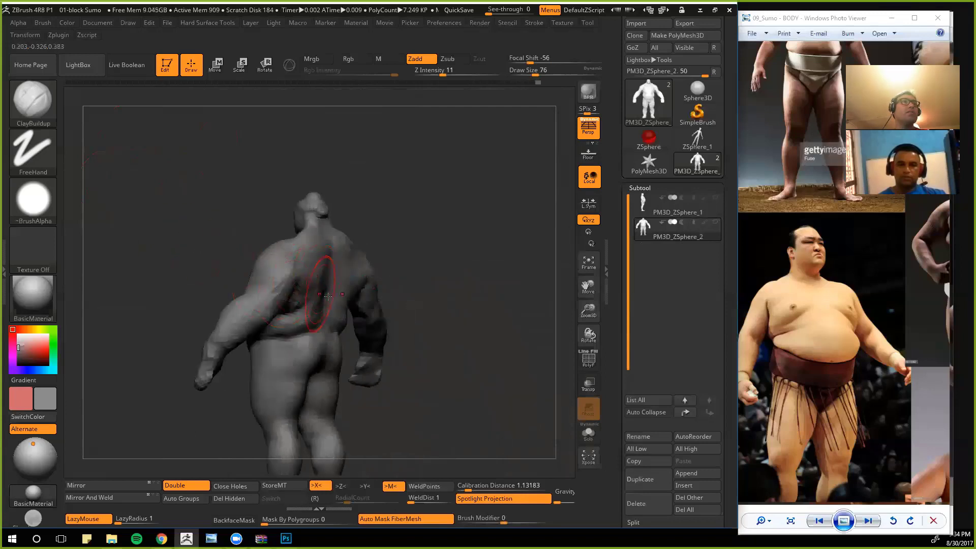
pyautogui.moveTo(399, 331); pyautogui.dragTo(429, 312)
# Step: Reshape the lower back and waist with the Move brush at draw size 112
pyautogui.press('b')
pyautogui.press('d')
pyautogui.press('s')
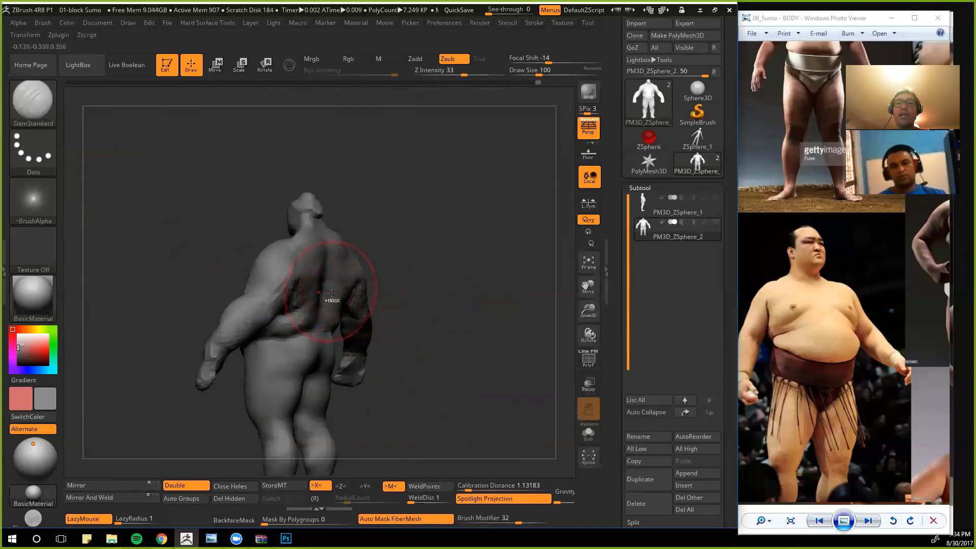
pyautogui.press('b')
pyautogui.press('m')
pyautogui.press('v')
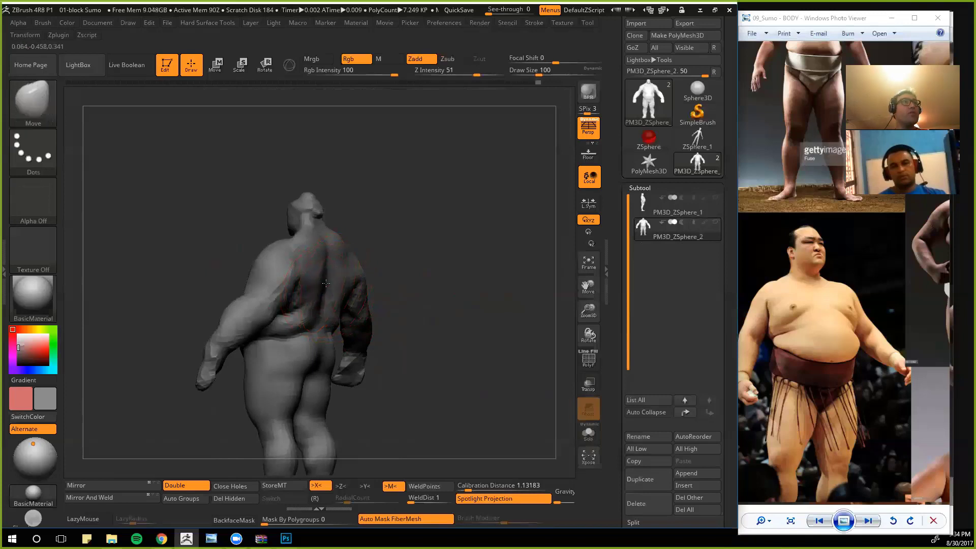
pyautogui.press('space')
pyautogui.moveTo(438, 348)
pyautogui.mouseDown()
pyautogui.moveTo(455, 349)
pyautogui.moveTo(436, 324)
pyautogui.moveTo(449, 307)
pyautogui.moveTo(441, 335)
pyautogui.mouseUp()
pyautogui.press('space')
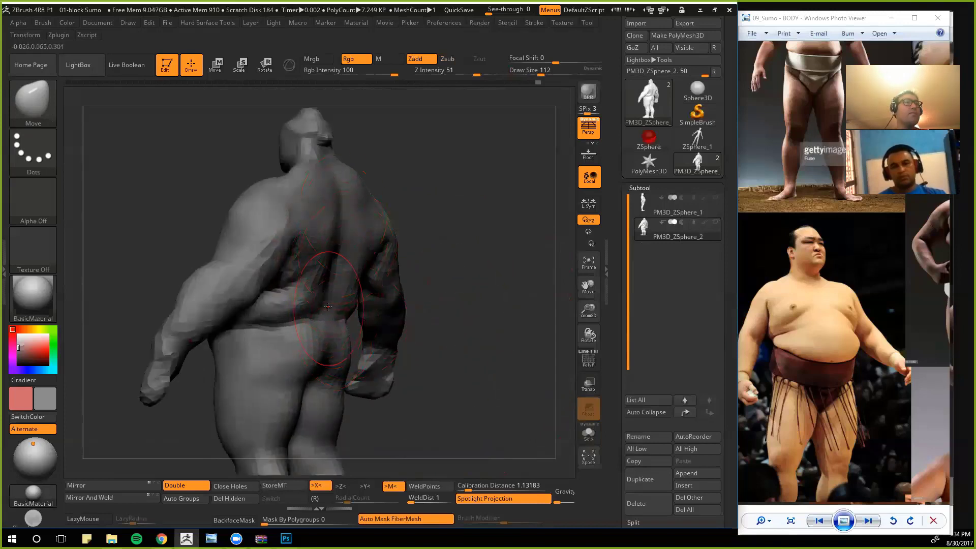
pyautogui.moveTo(460, 399); pyautogui.dragTo(307, 351)
pyautogui.moveTo(384, 401)
pyautogui.mouseDown()
pyautogui.moveTo(237, 455)
pyautogui.moveTo(320, 357)
pyautogui.moveTo(214, 194)
pyautogui.moveTo(310, 321)
pyautogui.mouseUp()
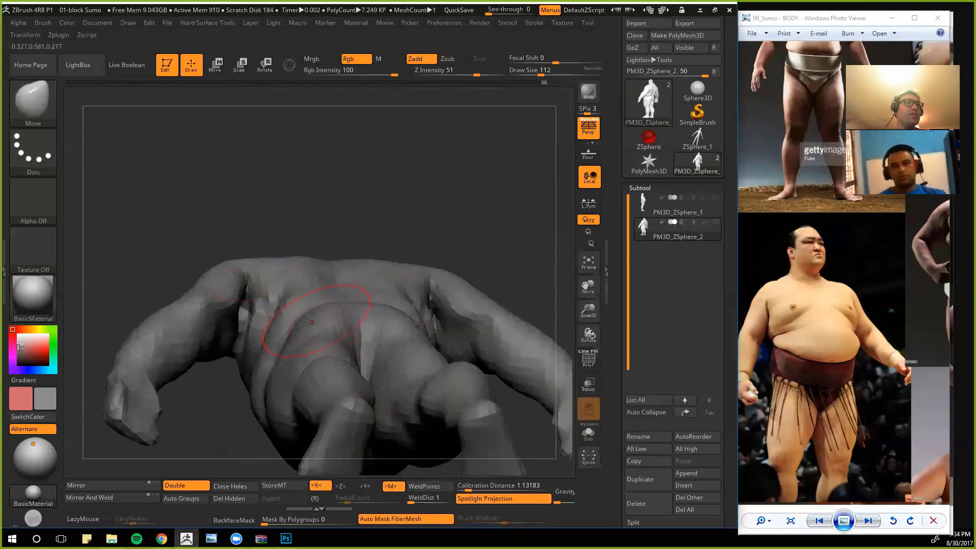
# Step: Build up volume on the lower back and buttocks with the ClayBuildup brush at draw size 77
pyautogui.moveTo(176, 219)
pyautogui.mouseDown()
pyautogui.moveTo(183, 333)
pyautogui.moveTo(184, 325)
pyautogui.mouseUp()
pyautogui.keyDown('alt'); pyautogui.moveTo(187, 204); pyautogui.dragTo(192, 153); pyautogui.keyUp('alt')
pyautogui.keyDown('alt'); pyautogui.moveTo(165, 244); pyautogui.dragTo(170, 310); pyautogui.keyUp('alt')
pyautogui.press('b')
pyautogui.press('c')
pyautogui.press('b')
pyautogui.press('space')
pyautogui.moveTo(399, 270); pyautogui.dragTo(387, 271)
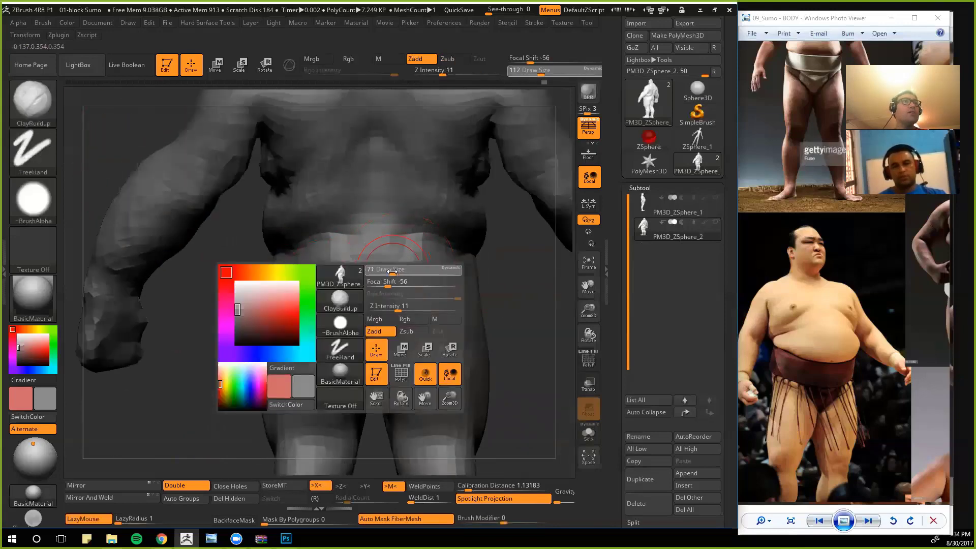
pyautogui.moveTo(249, 285); pyautogui.dragTo(442, 290)
pyautogui.moveTo(253, 386)
pyautogui.mouseDown()
pyautogui.moveTo(463, 296)
pyautogui.moveTo(449, 271)
pyautogui.mouseUp()
pyautogui.press('space')
pyautogui.press('space')
pyautogui.moveTo(307, 331); pyautogui.dragTo(420, 308)
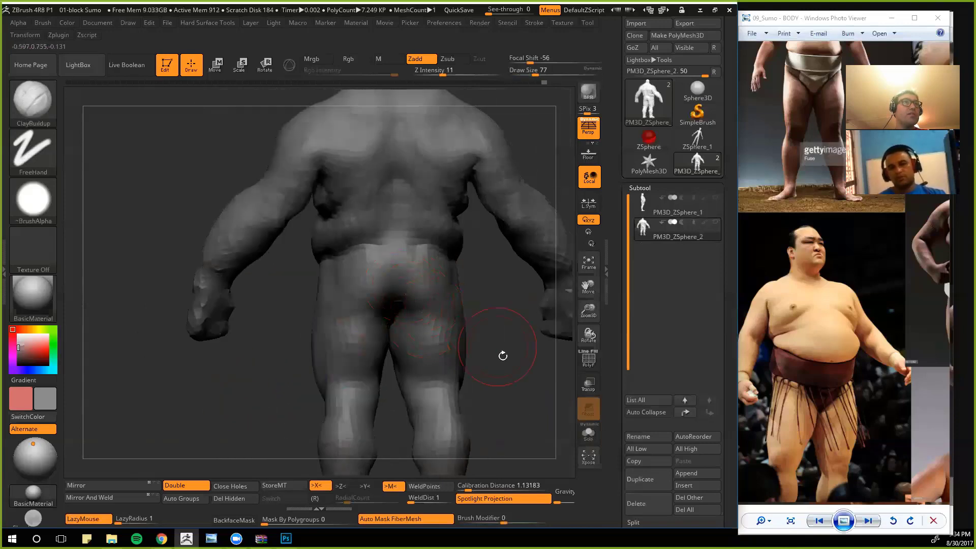
# Step: Smooth the outer buttocks and hips from the back with the Smooth brush
pyautogui.moveTo(503, 356); pyautogui.dragTo(435, 318)
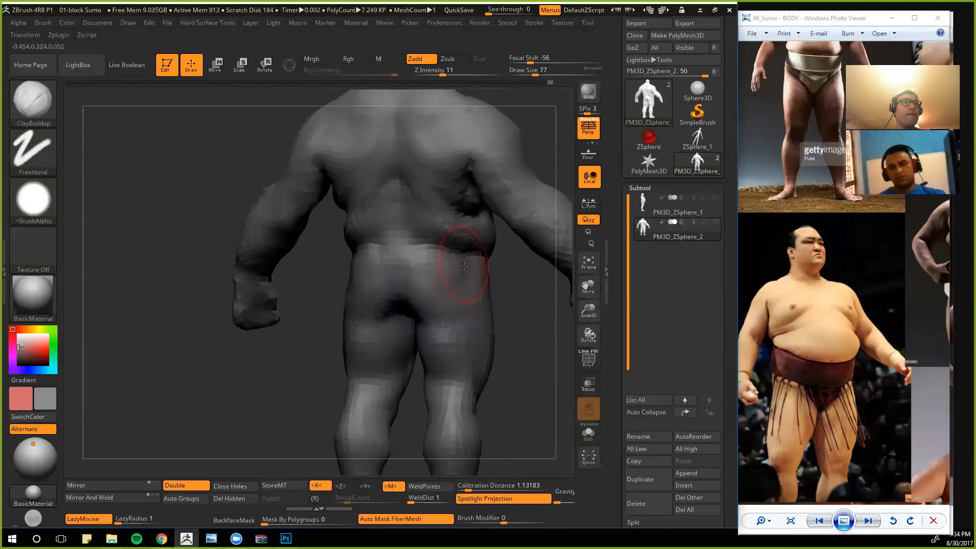
pyautogui.moveTo(275, 333); pyautogui.dragTo(305, 335)
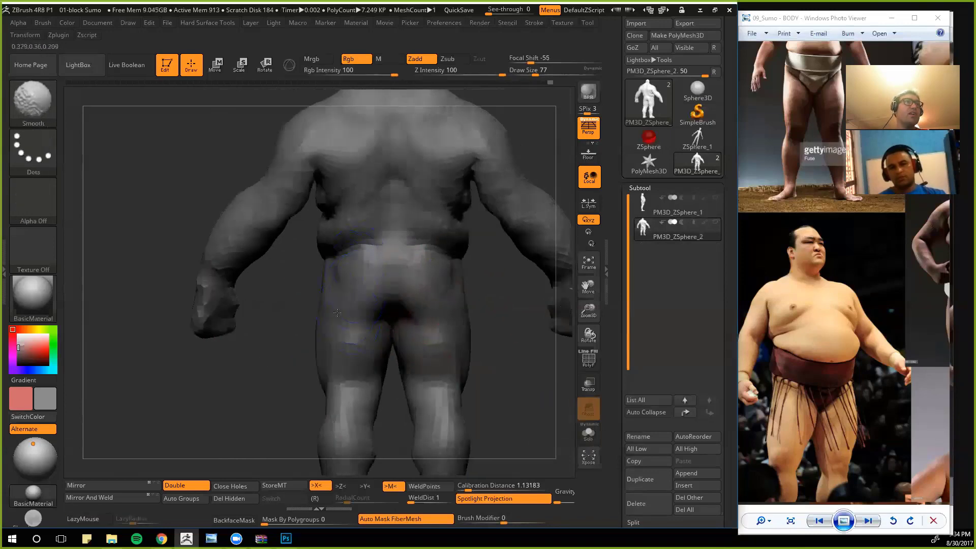
pyautogui.moveTo(302, 299); pyautogui.dragTo(317, 308)
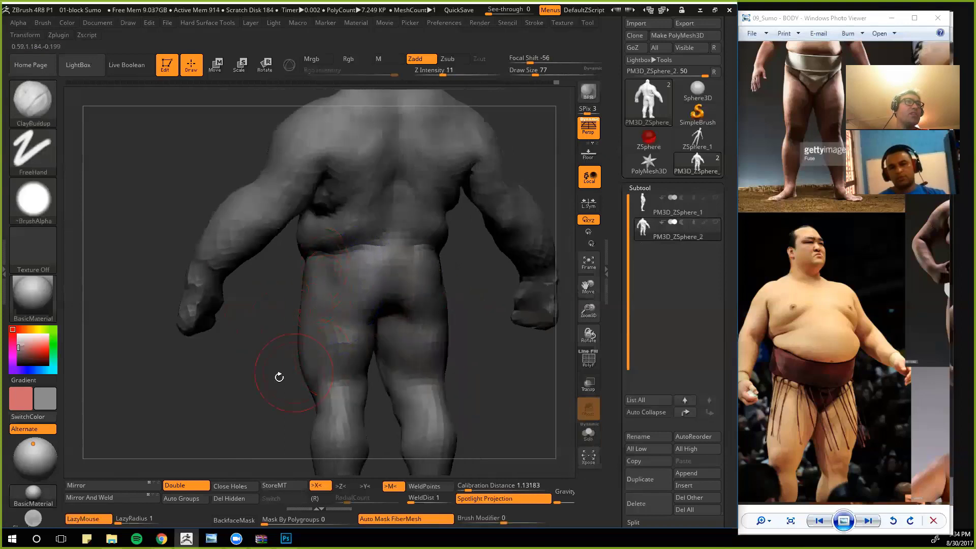
# Step: Turn on dynamic subdivision and refine the backs of the knees with the Pinch and Smooth brushes at draw size 77
pyautogui.moveTo(280, 377)
pyautogui.mouseDown()
pyautogui.moveTo(218, 311)
pyautogui.moveTo(218, 212)
pyautogui.moveTo(200, 367)
pyautogui.moveTo(240, 375)
pyautogui.mouseUp()
pyautogui.press('b')
pyautogui.press('p')
pyautogui.press('i')
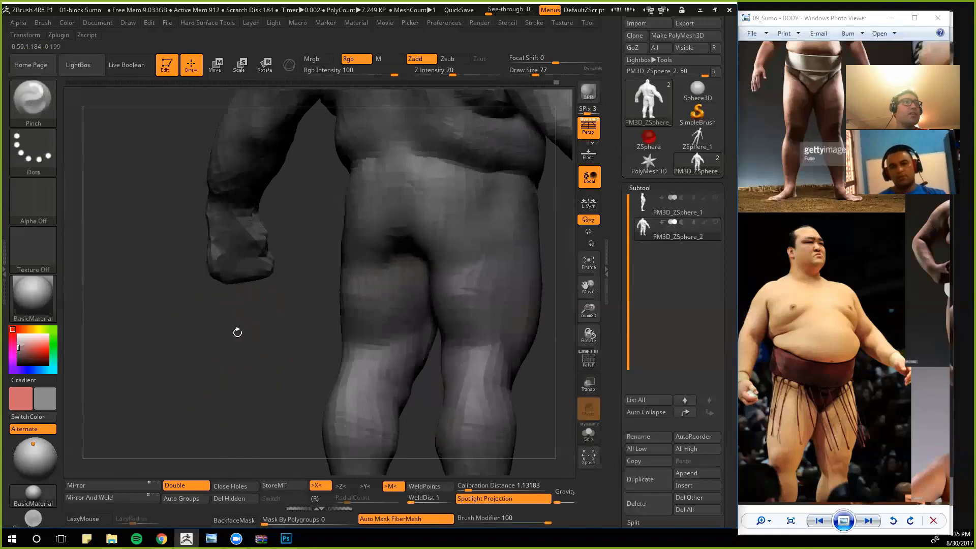
pyautogui.moveTo(237, 332); pyautogui.dragTo(397, 418)
pyautogui.moveTo(274, 362)
pyautogui.mouseDown()
pyautogui.moveTo(257, 349)
pyautogui.moveTo(283, 342)
pyautogui.moveTo(277, 322)
pyautogui.moveTo(325, 367)
pyautogui.moveTo(335, 407)
pyautogui.mouseUp()
pyautogui.press('d')
pyautogui.moveTo(377, 304); pyautogui.dragTo(361, 313)
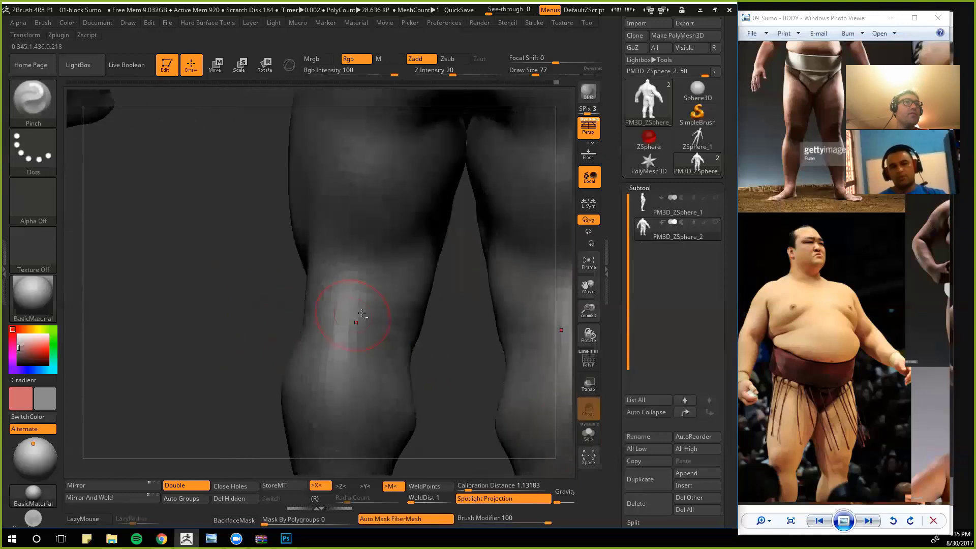
pyautogui.moveTo(295, 359)
pyautogui.mouseDown()
pyautogui.moveTo(343, 293)
pyautogui.moveTo(308, 326)
pyautogui.mouseUp()
pyautogui.moveTo(157, 357); pyautogui.dragTo(242, 344)
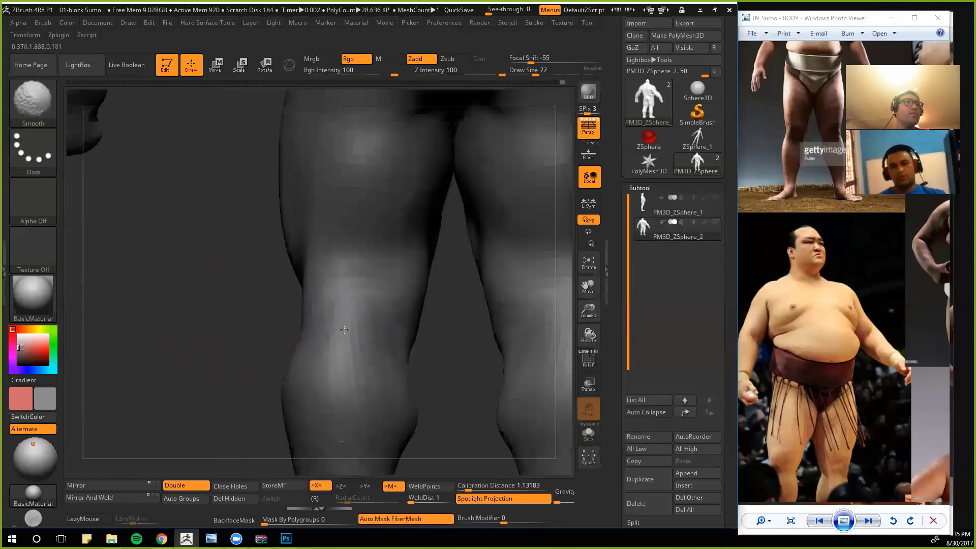
# Step: Adjust the ankles and heels from behind with the Move brush at draw size 77
pyautogui.click(40, 103)
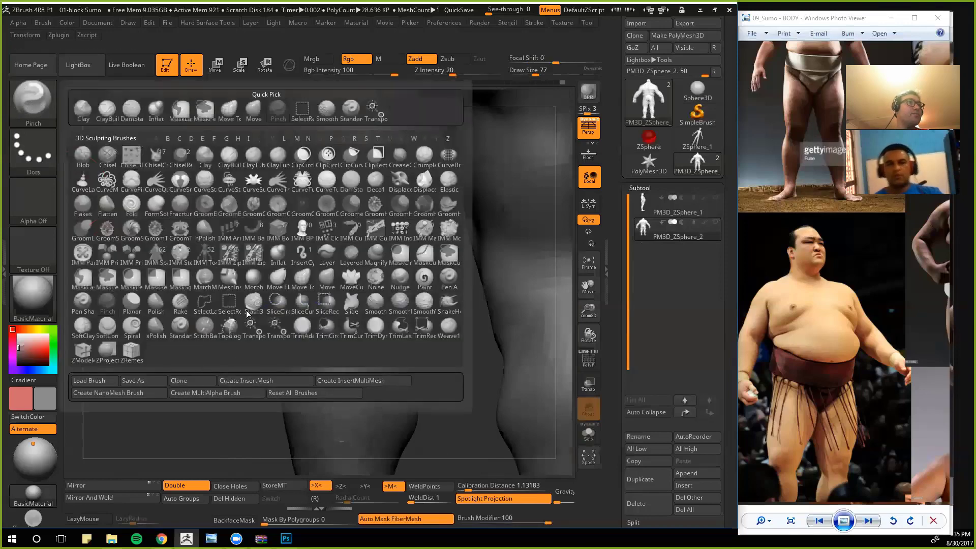
pyautogui.click(302, 280)
pyautogui.moveTo(205, 347)
pyautogui.mouseDown()
pyautogui.moveTo(234, 349)
pyautogui.moveTo(172, 322)
pyautogui.moveTo(229, 376)
pyautogui.mouseUp()
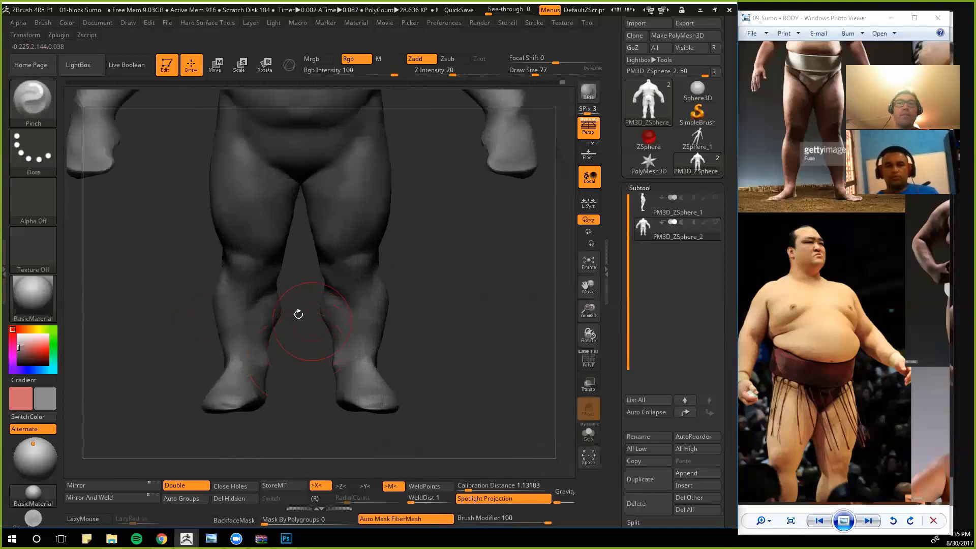
pyautogui.press('b')
pyautogui.press('m')
pyautogui.press('v')
pyautogui.moveTo(305, 338)
pyautogui.mouseDown()
pyautogui.moveTo(371, 344)
pyautogui.moveTo(174, 378)
pyautogui.mouseUp()
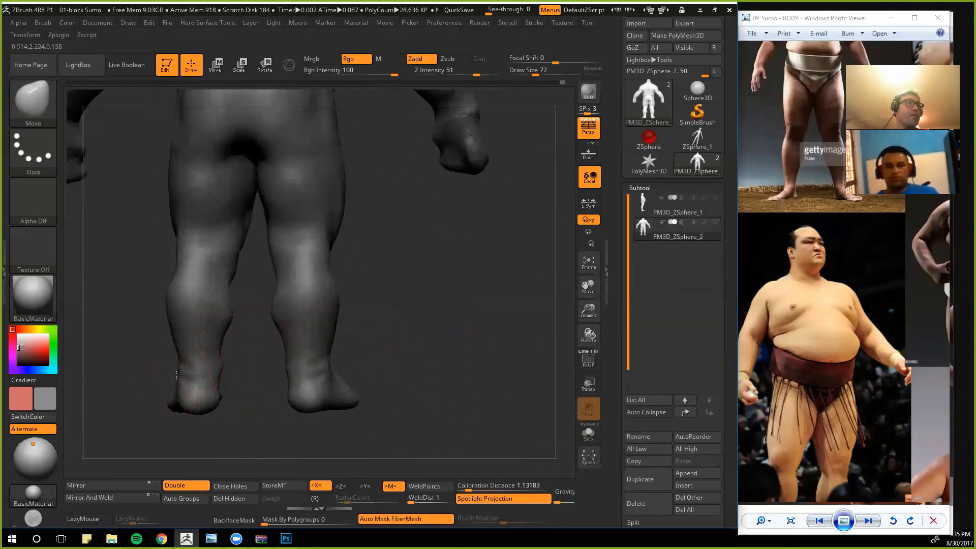
pyautogui.moveTo(219, 417)
pyautogui.mouseDown()
pyautogui.moveTo(228, 436)
pyautogui.moveTo(425, 338)
pyautogui.moveTo(475, 364)
pyautogui.moveTo(403, 377)
pyautogui.mouseUp()
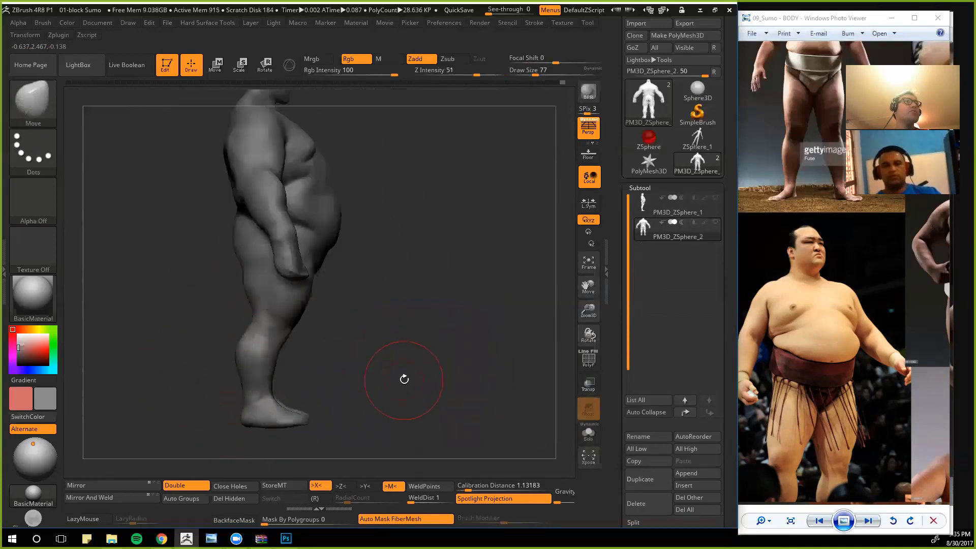
# Step: Refine the shin and the area just below the knee with the Pinch brush at draw size 77
pyautogui.keyDown('alt'); pyautogui.moveTo(333, 353); pyautogui.dragTo(374, 414); pyautogui.keyUp('alt')
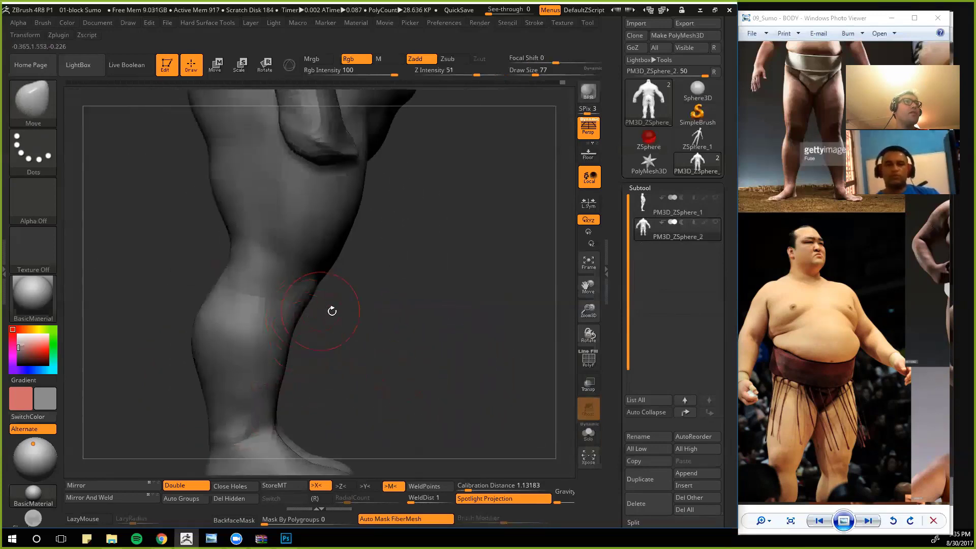
pyautogui.moveTo(331, 310)
pyautogui.keyDown('alt'); pyautogui.mouseDown()
pyautogui.moveTo(361, 314)
pyautogui.moveTo(329, 321)
pyautogui.mouseUp(); pyautogui.keyUp('alt')
pyautogui.moveTo(329, 321); pyautogui.dragTo(319, 314, button='right')
pyautogui.press('b')
pyautogui.press('p')
pyautogui.press('i')
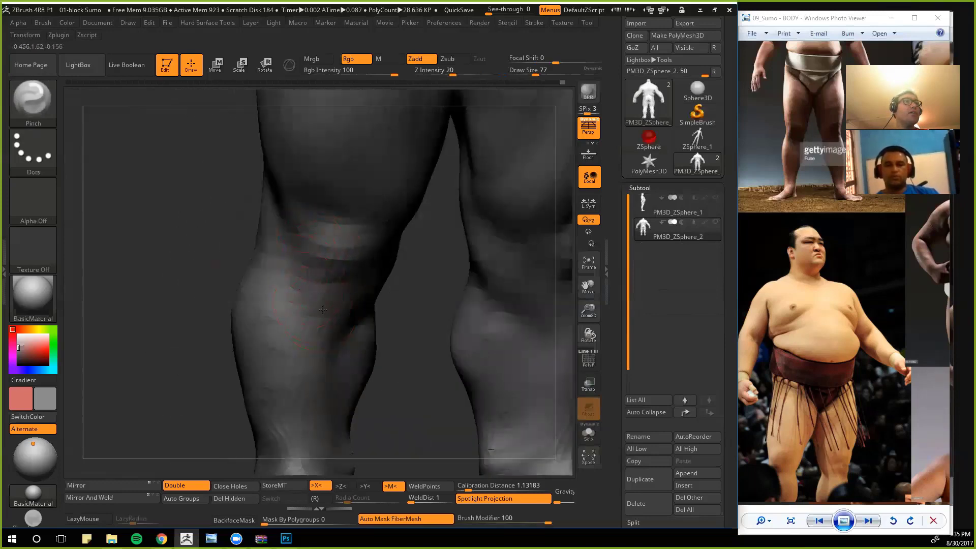
pyautogui.moveTo(323, 310); pyautogui.dragTo(283, 288)
# Step: Reshape the front and back contours of the knee in side view with the Move brush at draw size 93
pyautogui.press('b')
pyautogui.press('m')
pyautogui.press('v')
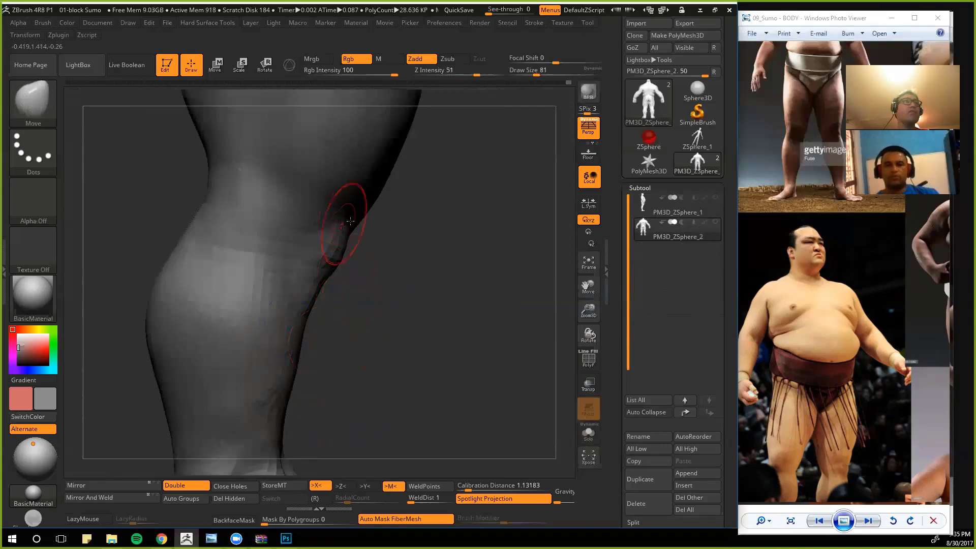
pyautogui.press(']')
pyautogui.moveTo(350, 228); pyautogui.dragTo(341, 235)
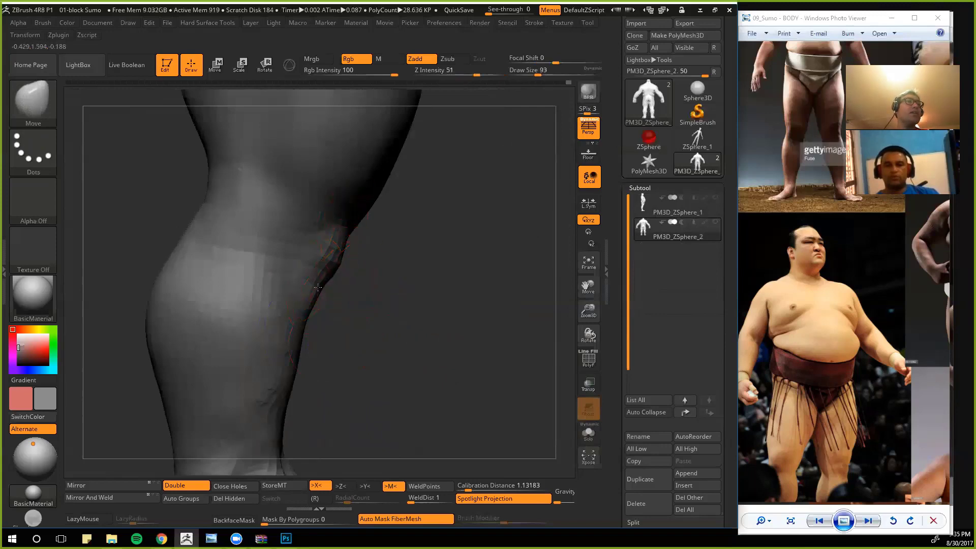
pyautogui.moveTo(355, 253)
pyautogui.keyDown('alt'); pyautogui.mouseDown()
pyautogui.moveTo(355, 283)
pyautogui.moveTo(398, 336)
pyautogui.moveTo(444, 315)
pyautogui.moveTo(478, 359)
pyautogui.moveTo(412, 330)
pyautogui.moveTo(379, 287)
pyautogui.mouseUp(); pyautogui.keyUp('alt')
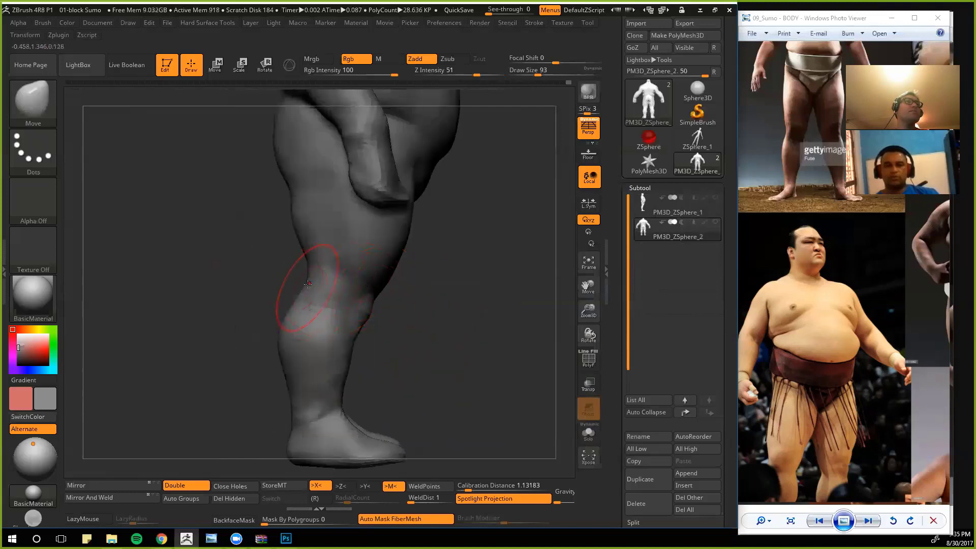
pyautogui.moveTo(244, 284); pyautogui.dragTo(303, 290)
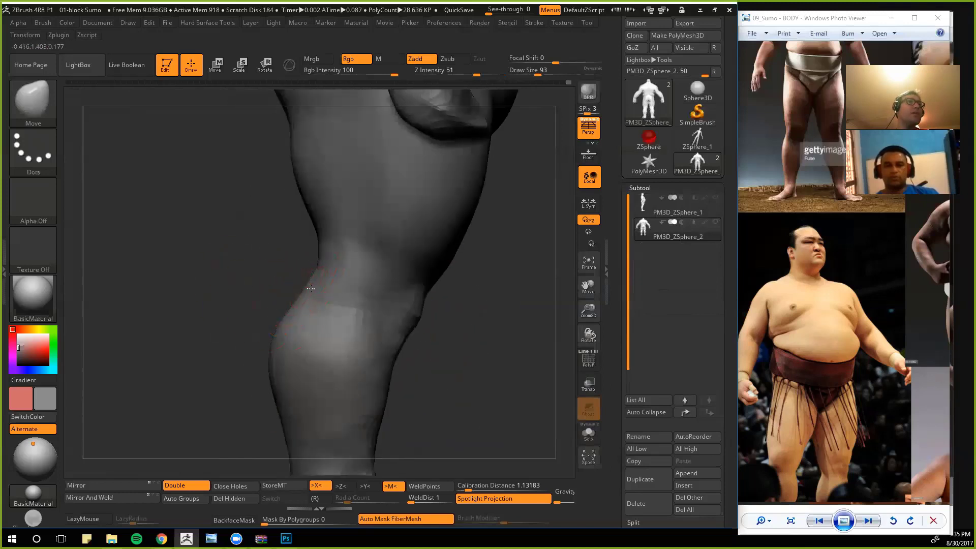
pyautogui.keyDown('alt'); pyautogui.moveTo(272, 323); pyautogui.dragTo(280, 351); pyautogui.keyUp('alt')
pyautogui.moveTo(319, 293); pyautogui.dragTo(305, 286)
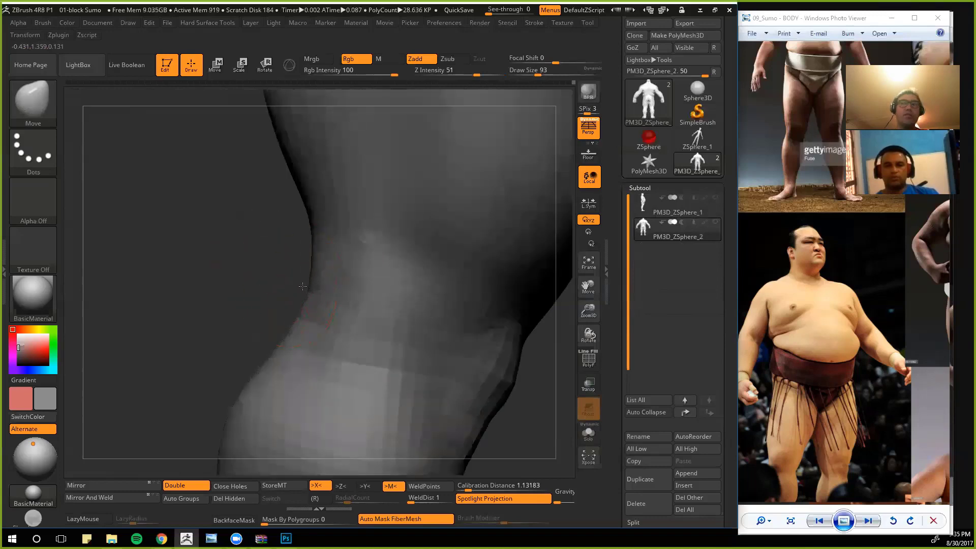
# Step: Tighten the back of the knee with the Pinch brush at draw size 93 and smooth the creases there
pyautogui.press('b')
pyautogui.press('p')
pyautogui.press('i')
pyautogui.moveTo(197, 316); pyautogui.dragTo(244, 328)
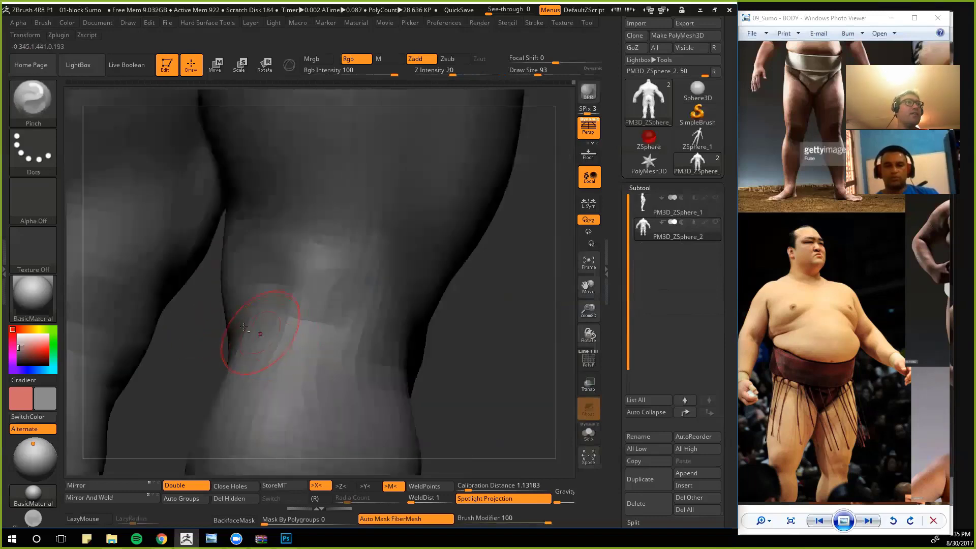
pyautogui.moveTo(466, 336); pyautogui.dragTo(441, 330)
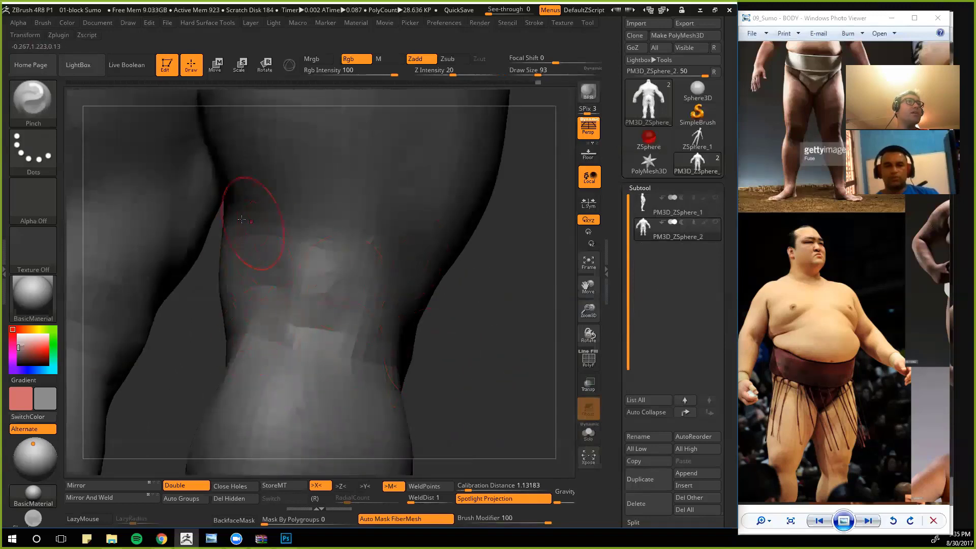
pyautogui.moveTo(331, 335)
pyautogui.keyDown('shift'); pyautogui.mouseDown()
pyautogui.moveTo(361, 357)
pyautogui.moveTo(320, 265)
pyautogui.mouseUp(); pyautogui.keyUp('shift')
pyautogui.moveTo(504, 294); pyautogui.dragTo(438, 300)
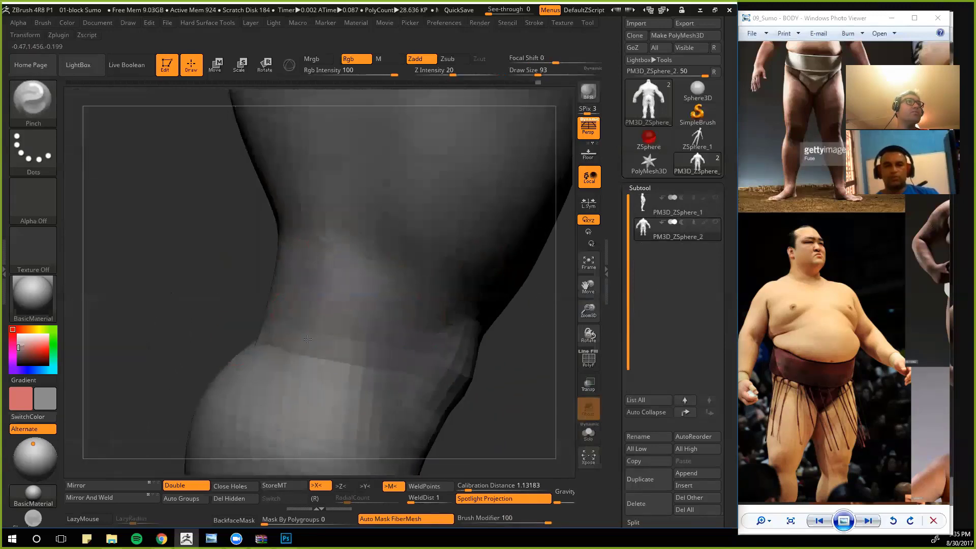
# Step: Reshape the calf and back of the knee with the Move brush at draw size 93, and turn off dynamic subdivision
pyautogui.moveTo(192, 321)
pyautogui.keyDown('alt'); pyautogui.mouseDown()
pyautogui.moveTo(165, 282)
pyautogui.moveTo(272, 223)
pyautogui.mouseUp(); pyautogui.keyUp('alt')
pyautogui.press('b')
pyautogui.press('m')
pyautogui.press('v')
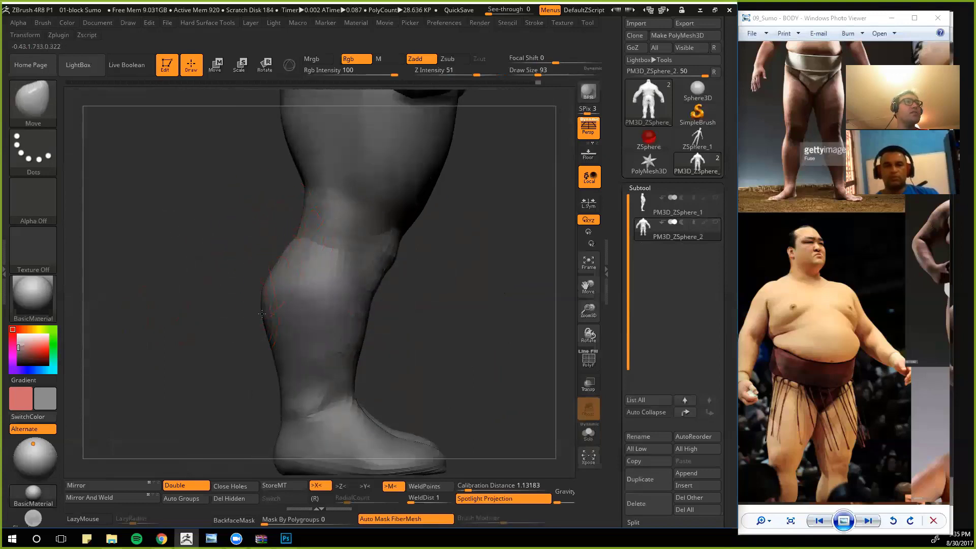
pyautogui.press('shift')
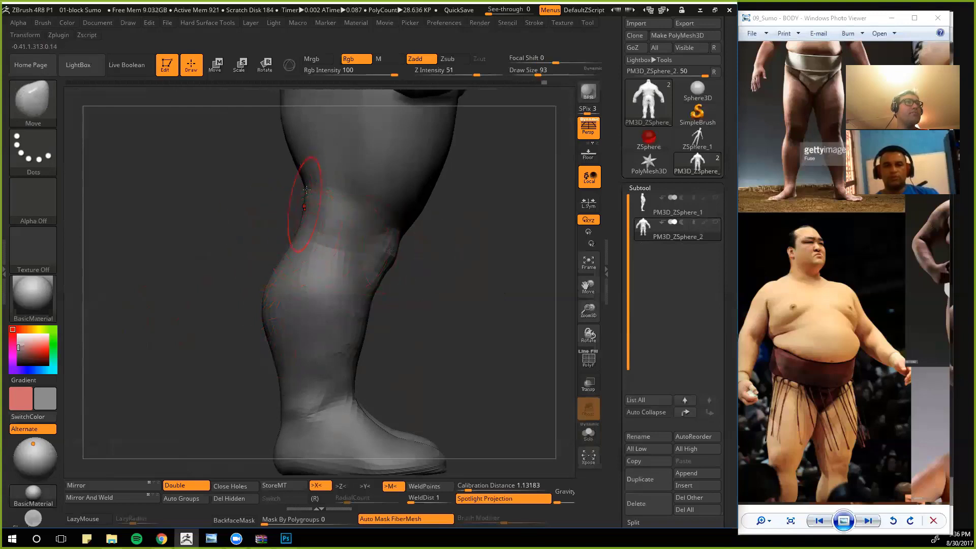
pyautogui.keyDown('alt'); pyautogui.moveTo(281, 190); pyautogui.dragTo(229, 309); pyautogui.keyUp('alt')
pyautogui.moveTo(278, 358)
pyautogui.keyDown('shift'); pyautogui.mouseDown()
pyautogui.moveTo(301, 373)
pyautogui.moveTo(254, 379)
pyautogui.moveTo(251, 368)
pyautogui.moveTo(232, 369)
pyautogui.moveTo(216, 392)
pyautogui.moveTo(241, 385)
pyautogui.moveTo(86, 359)
pyautogui.mouseUp(); pyautogui.keyUp('shift')
pyautogui.hotkey('shift', 'd')
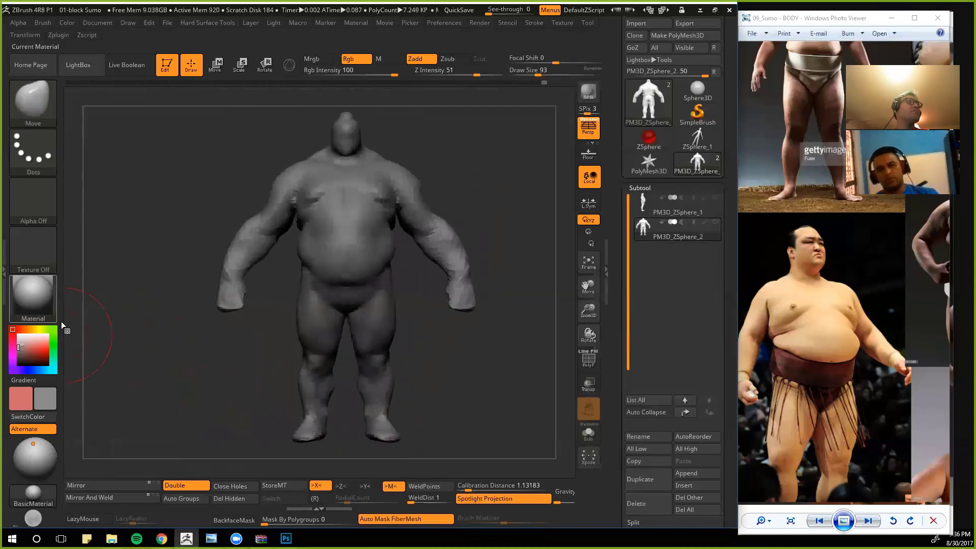
# Step: Examine the upper-body silhouette with the Flat Color material and switch back to BasicMaterial
pyautogui.click(33, 297)
pyautogui.click(94, 424)
pyautogui.moveTo(144, 323)
pyautogui.keyDown('alt'); pyautogui.mouseDown()
pyautogui.moveTo(216, 400)
pyautogui.moveTo(216, 377)
pyautogui.moveTo(217, 388)
pyautogui.mouseUp(); pyautogui.keyUp('alt')
pyautogui.keyDown('alt'); pyautogui.moveTo(202, 239); pyautogui.dragTo(190, 351); pyautogui.keyUp('alt')
pyautogui.keyDown('alt'); pyautogui.moveTo(168, 178); pyautogui.dragTo(187, 384); pyautogui.keyUp('alt')
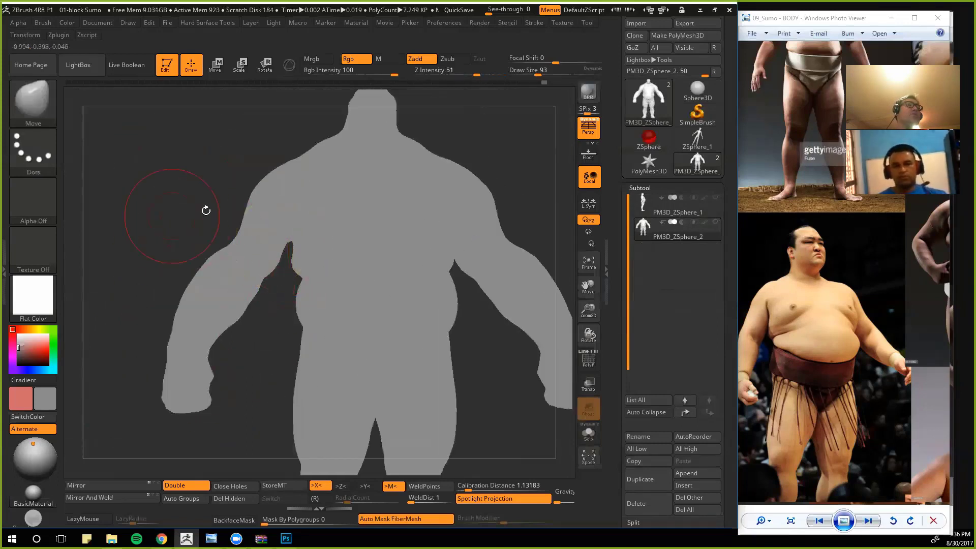
pyautogui.click(53, 295)
pyautogui.click(148, 424)
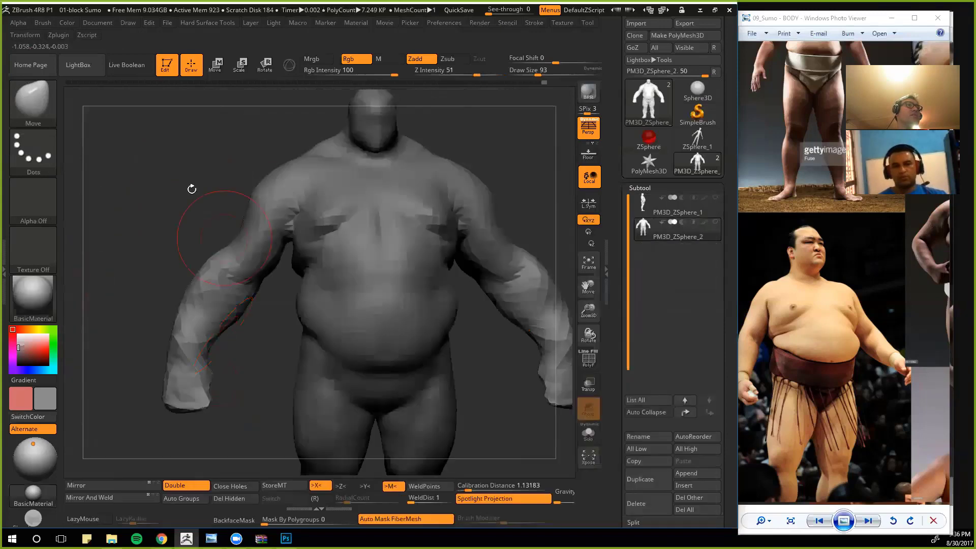
# Step: Mask the torso with the MaskLasso brush to adjust the upper arms with the Move brush, and clear the mask
pyautogui.keyDown('ctrl'); pyautogui.moveTo(302, 105); pyautogui.dragTo(301, 171); pyautogui.keyUp('ctrl')
pyautogui.moveTo(286, 249)
pyautogui.keyDown('ctrl'); pyautogui.mouseDown()
pyautogui.moveTo(460, 191)
pyautogui.moveTo(212, 233)
pyautogui.mouseUp(); pyautogui.keyUp('ctrl')
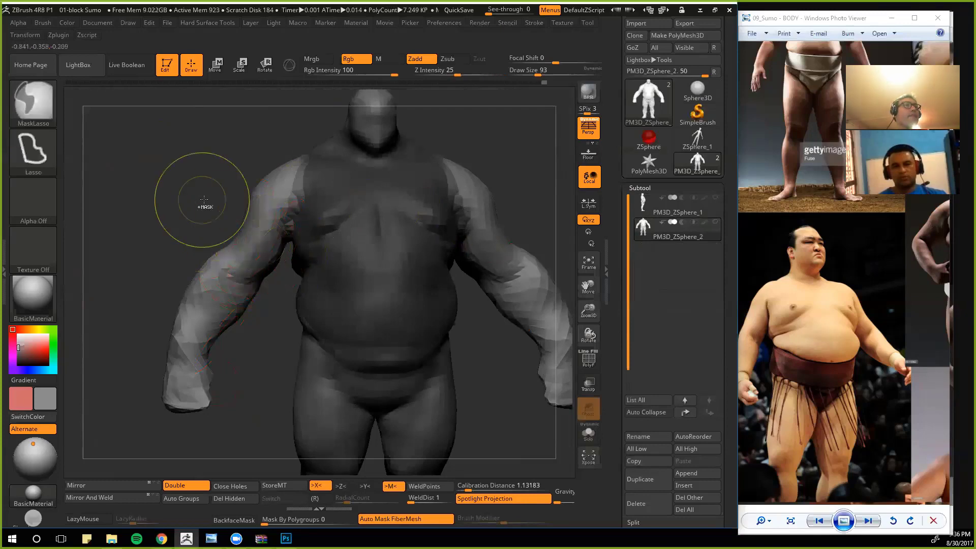
pyautogui.hotkey('ctrl', 'z')
pyautogui.moveTo(284, 257)
pyautogui.keyDown('ctrl'); pyautogui.mouseDown()
pyautogui.moveTo(414, 241)
pyautogui.moveTo(291, 250)
pyautogui.mouseUp(); pyautogui.keyUp('ctrl')
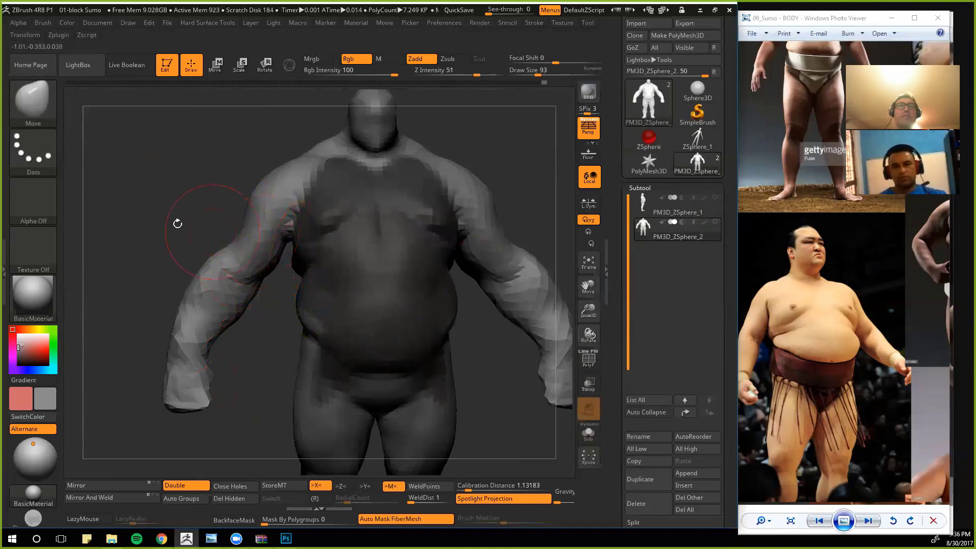
pyautogui.moveTo(178, 224); pyautogui.dragTo(282, 247)
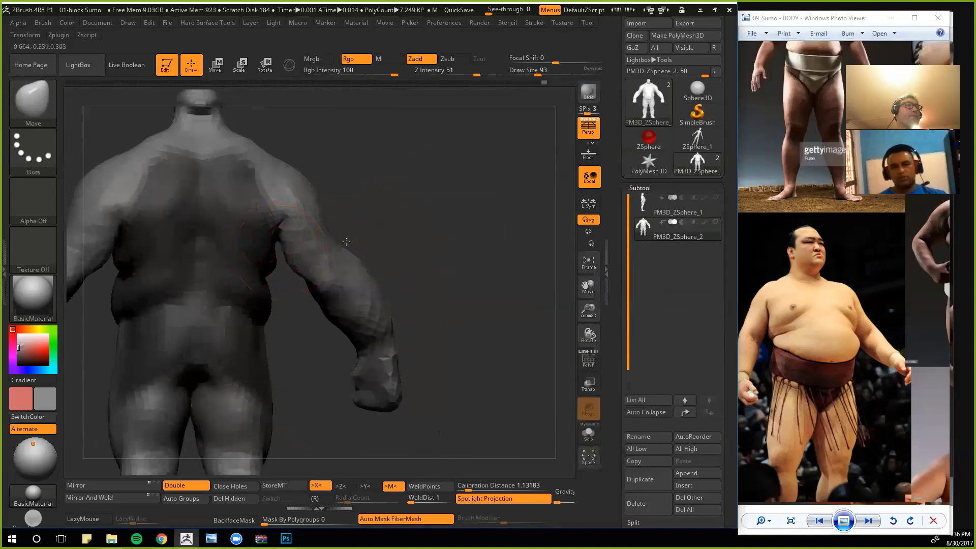
pyautogui.keyDown('ctrl'); pyautogui.click(359, 244); pyautogui.keyUp('ctrl')
pyautogui.moveTo(426, 234)
pyautogui.keyDown('ctrl'); pyautogui.mouseDown()
pyautogui.moveTo(455, 254)
pyautogui.moveTo(442, 250)
pyautogui.mouseUp(); pyautogui.keyUp('ctrl')
# Step: Refine the armpit area between the upper arms and chest with the Inflat and Smooth brushes at draw size 93
pyautogui.press('b')
pyautogui.press('i')
pyautogui.press('n')
pyautogui.keyDown('shift'); pyautogui.moveTo(385, 231); pyautogui.dragTo(264, 215); pyautogui.keyUp('shift')
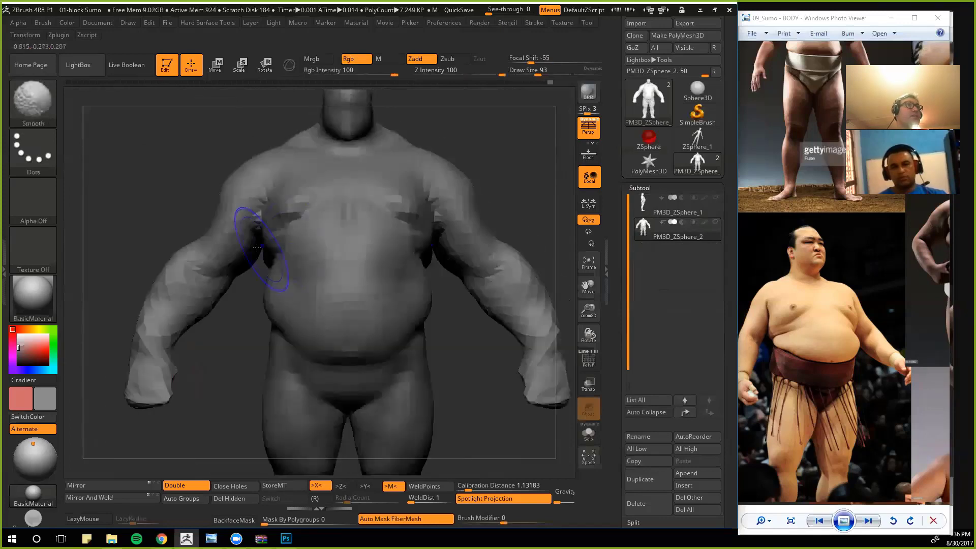
pyautogui.moveTo(151, 207)
pyautogui.mouseDown()
pyautogui.moveTo(167, 210)
pyautogui.moveTo(86, 267)
pyautogui.mouseUp()
# Step: Examine the full-body silhouette with the Flat Color material and restore BasicMaterial
pyautogui.click(33, 297)
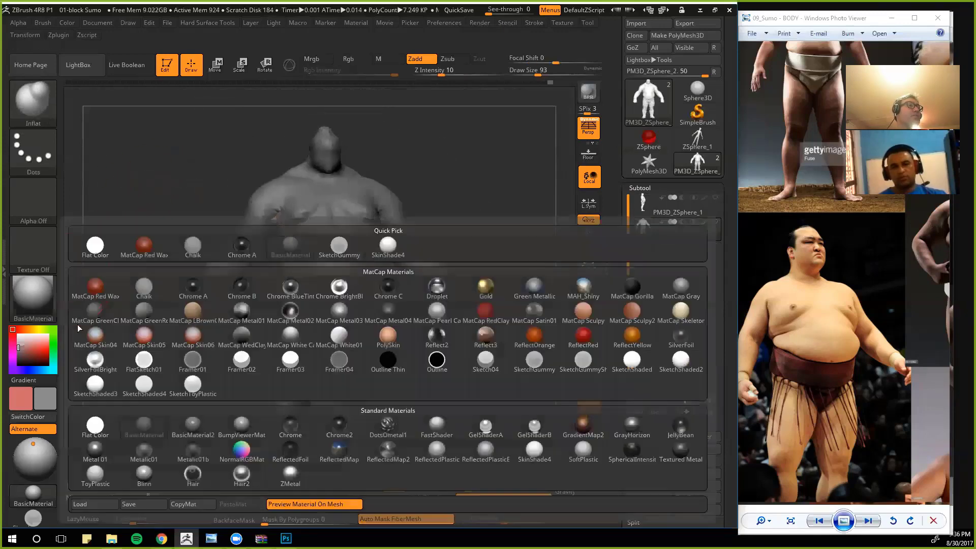
pyautogui.click(96, 425)
pyautogui.moveTo(183, 196); pyautogui.dragTo(152, 264)
pyautogui.click(33, 298)
pyautogui.click(144, 426)
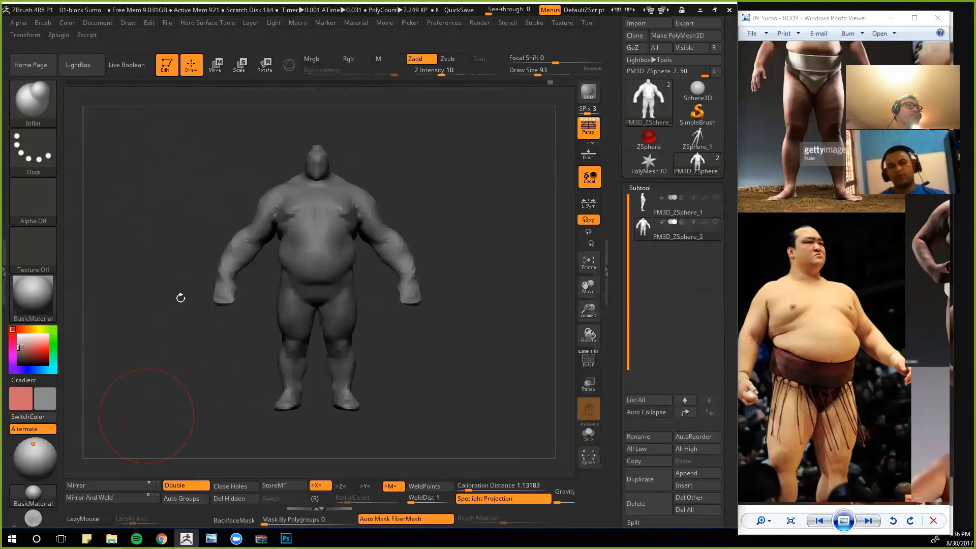
# Step: Compare the leg and arm outlines against the references using Flat Color, and return to BasicMaterial shading
pyautogui.click(33, 297)
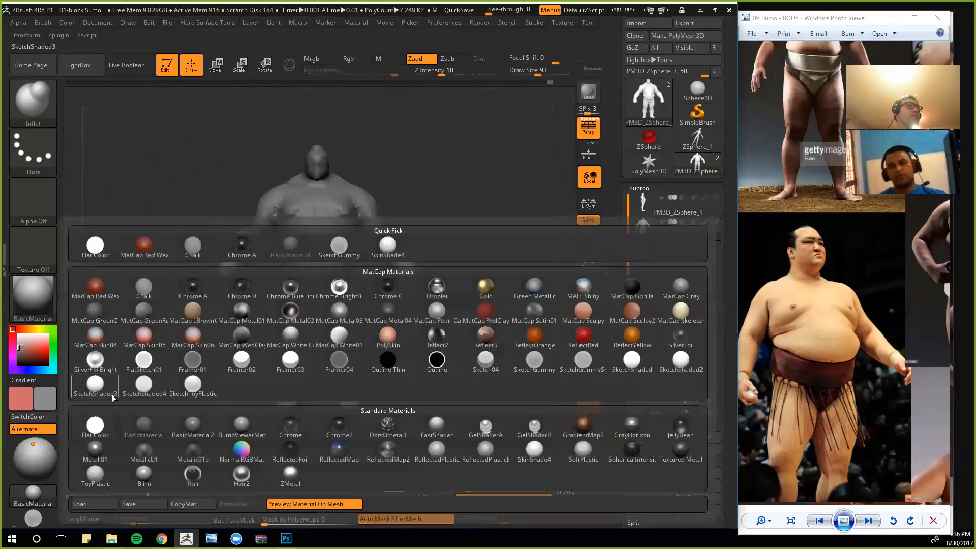
pyautogui.click(192, 425)
pyautogui.click(33, 298)
pyautogui.click(95, 426)
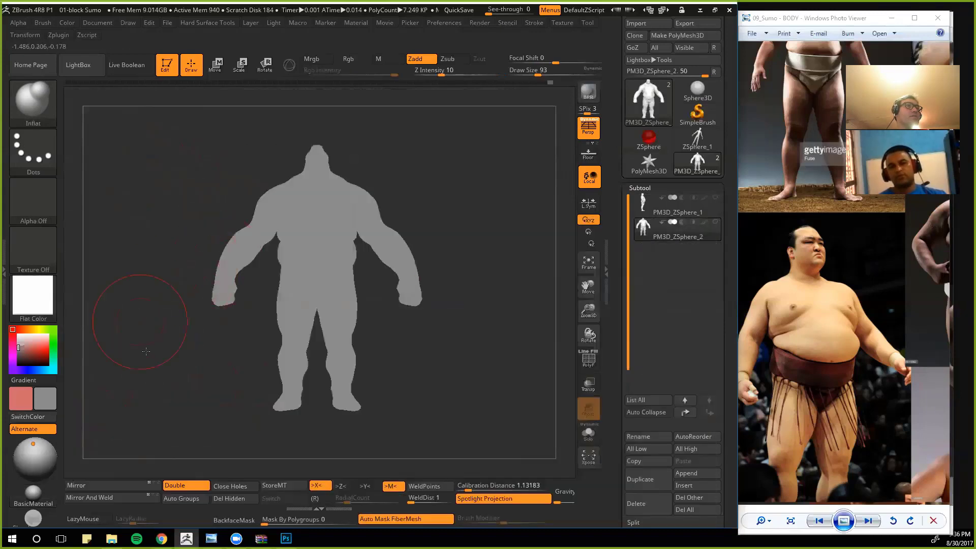
pyautogui.moveTo(130, 338)
pyautogui.mouseDown()
pyautogui.moveTo(188, 342)
pyautogui.moveTo(200, 364)
pyautogui.moveTo(190, 371)
pyautogui.mouseUp()
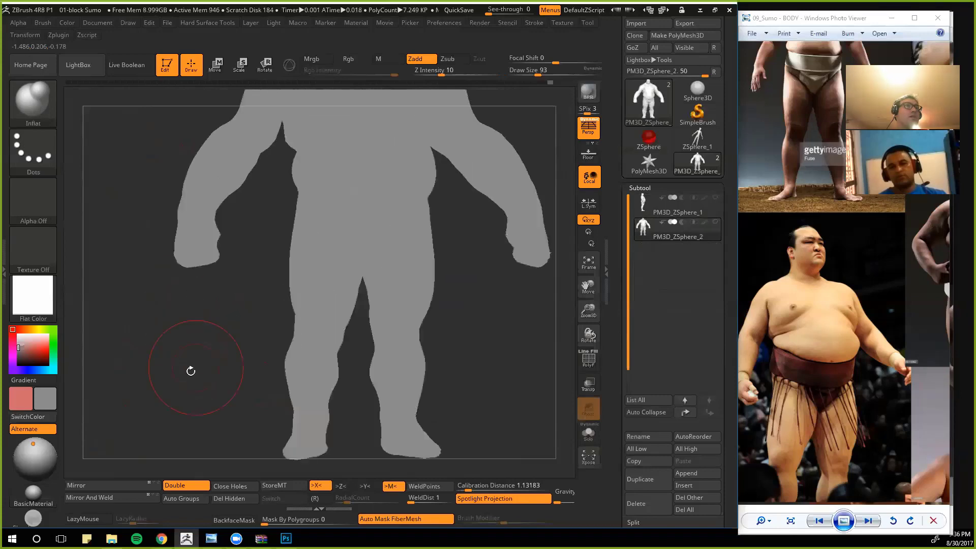
pyautogui.moveTo(345, 333); pyautogui.dragTo(314, 403)
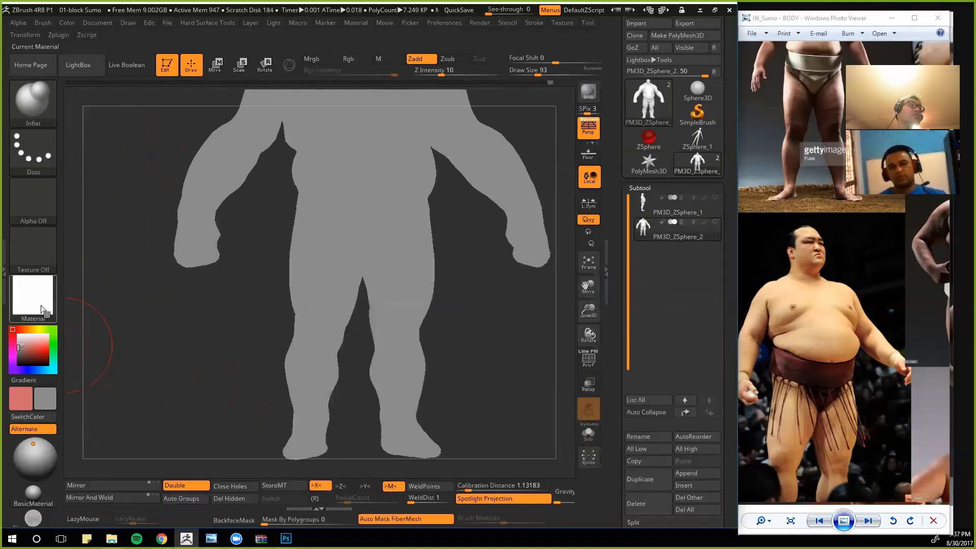
pyautogui.click(32, 297)
pyautogui.click(224, 404)
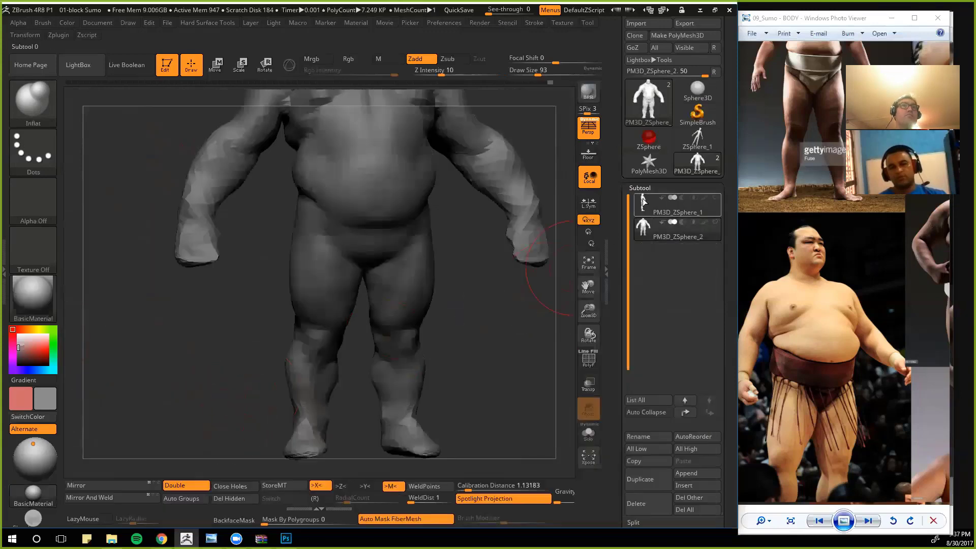
pyautogui.click(656, 207)
pyautogui.moveTo(513, 344)
pyautogui.mouseDown()
pyautogui.moveTo(526, 355)
pyautogui.moveTo(511, 398)
pyautogui.moveTo(521, 382)
pyautogui.moveTo(508, 297)
pyautogui.moveTo(524, 295)
pyautogui.mouseUp()
pyautogui.click(641, 235)
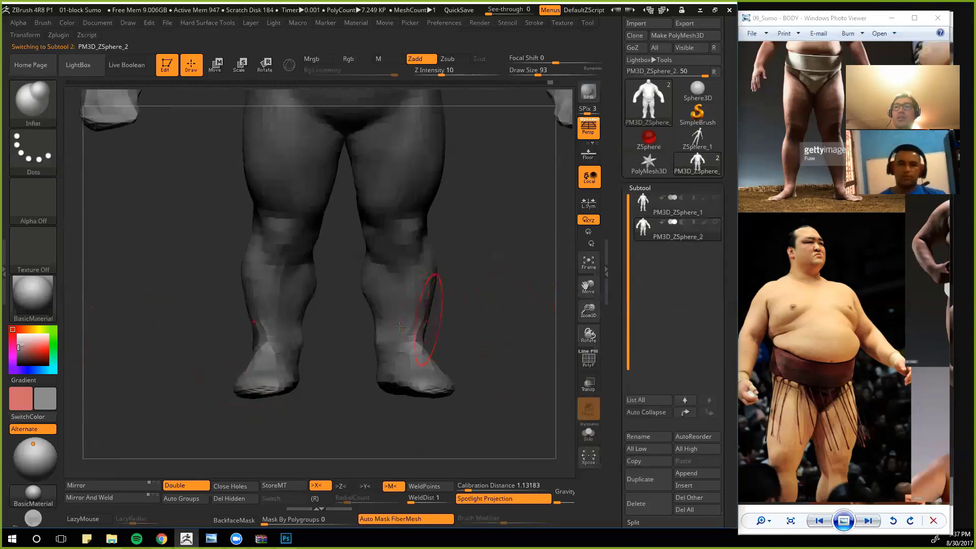
pyautogui.press('b')
pyautogui.press('p')
pyautogui.press('i')
pyautogui.keyDown('alt'); pyautogui.moveTo(175, 303); pyautogui.dragTo(212, 320); pyautogui.keyUp('alt')
# Step: Reshape the inner sides of the knees from the front and back with the Move brush at draw size 89
pyautogui.press('b')
pyautogui.press('m')
pyautogui.press('v')
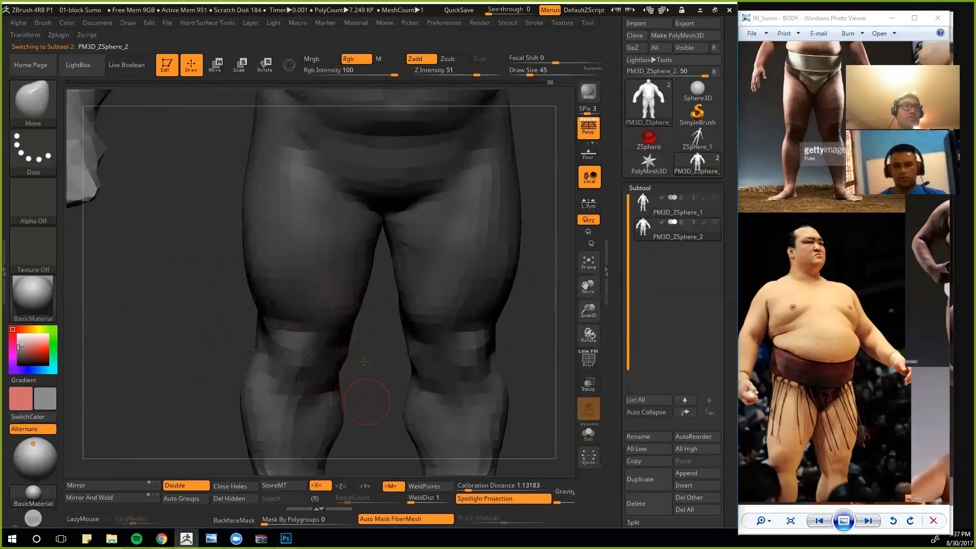
pyautogui.moveTo(366, 389)
pyautogui.keyDown('alt'); pyautogui.mouseDown(button='right')
pyautogui.moveTo(367, 326)
pyautogui.moveTo(351, 349)
pyautogui.mouseUp(button='right'); pyautogui.keyUp('alt')
pyautogui.press(']')
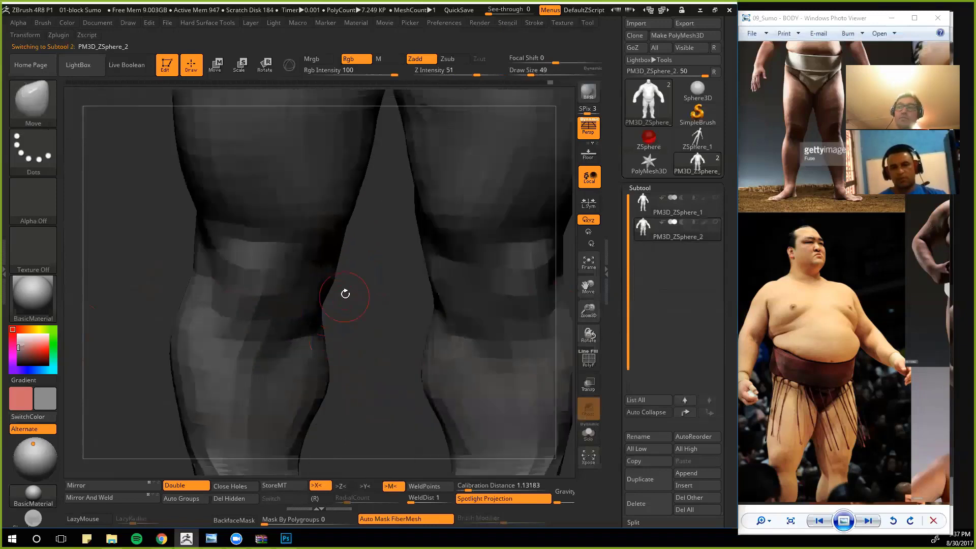
pyautogui.press(']')
pyautogui.moveTo(332, 288); pyautogui.dragTo(335, 287)
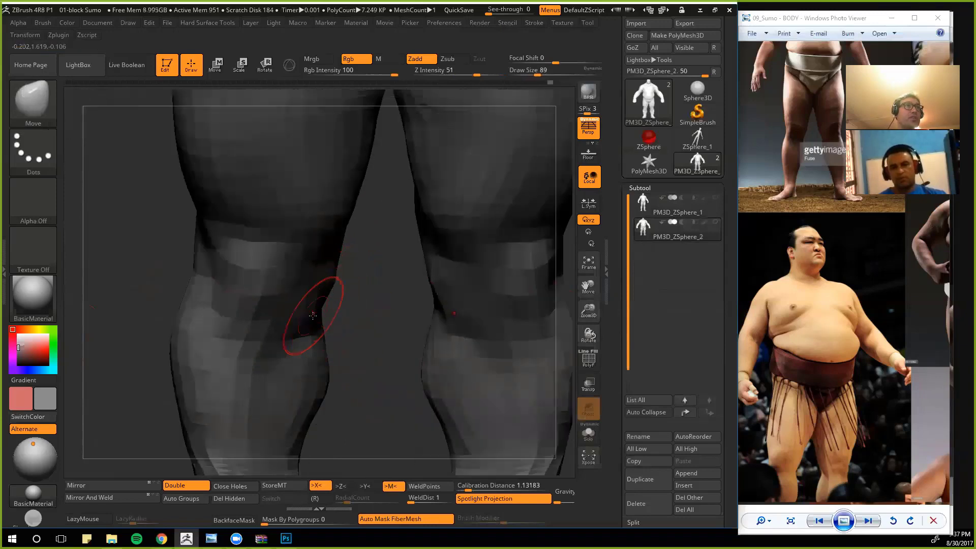
pyautogui.moveTo(323, 326); pyautogui.dragTo(317, 328)
pyautogui.moveTo(352, 362); pyautogui.dragTo(301, 310)
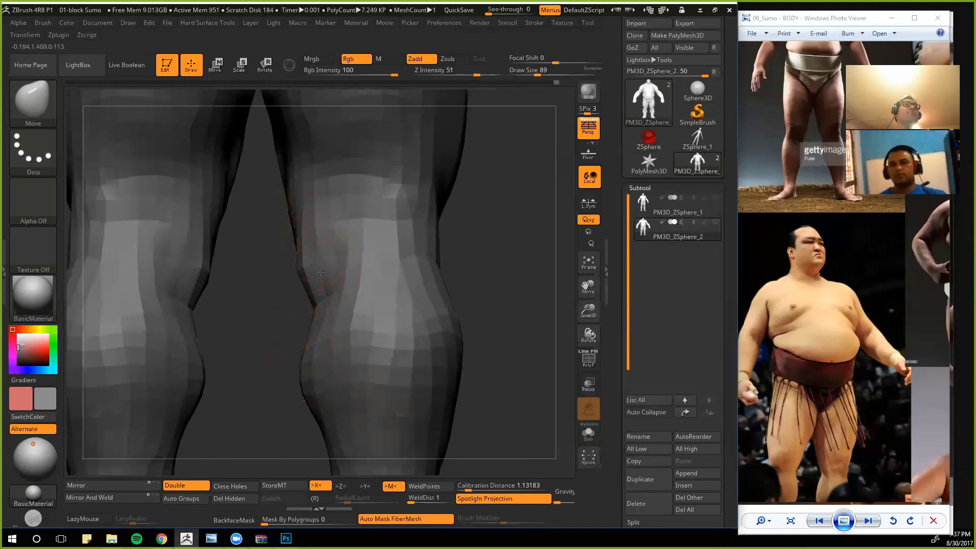
# Step: Refine the backs and inner sides of the knees with the Move and Smooth brushes at draw size 89
pyautogui.moveTo(257, 338)
pyautogui.mouseDown()
pyautogui.moveTo(317, 328)
pyautogui.moveTo(346, 277)
pyautogui.mouseUp()
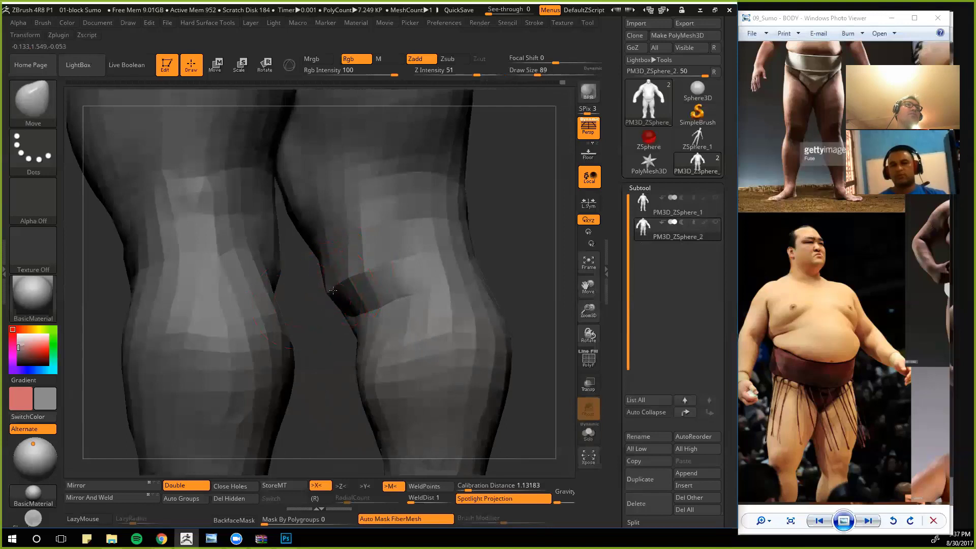
pyautogui.moveTo(336, 369); pyautogui.dragTo(367, 96)
pyautogui.keyDown('shift'); pyautogui.click(470, 70); pyautogui.keyUp('shift')
pyautogui.keyDown('shift'); pyautogui.moveTo(365, 274); pyautogui.dragTo(356, 295); pyautogui.keyUp('shift')
pyautogui.moveTo(364, 310)
pyautogui.mouseDown()
pyautogui.moveTo(377, 337)
pyautogui.moveTo(320, 327)
pyautogui.mouseUp()
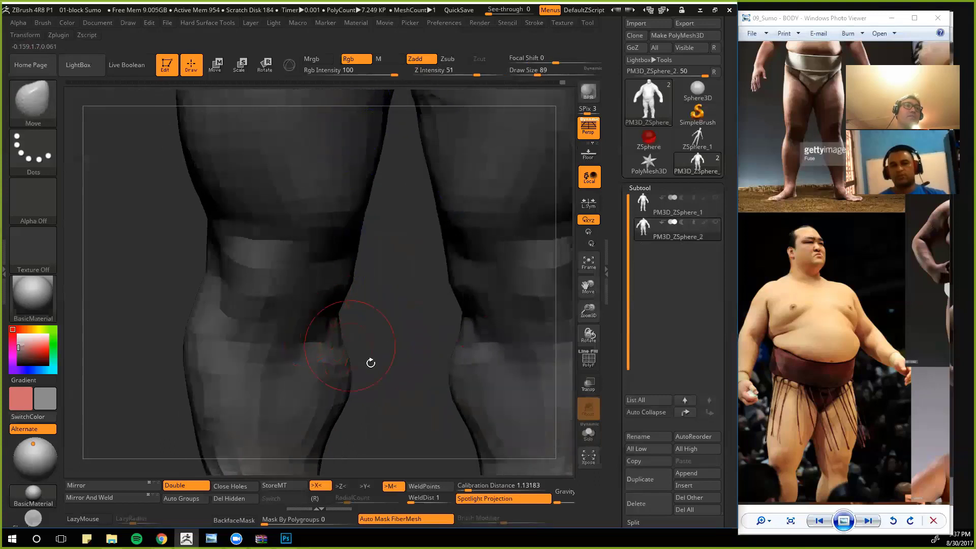
pyautogui.moveTo(370, 362)
pyautogui.keyDown('alt'); pyautogui.mouseDown()
pyautogui.moveTo(349, 392)
pyautogui.moveTo(373, 353)
pyautogui.mouseUp(); pyautogui.keyUp('alt')
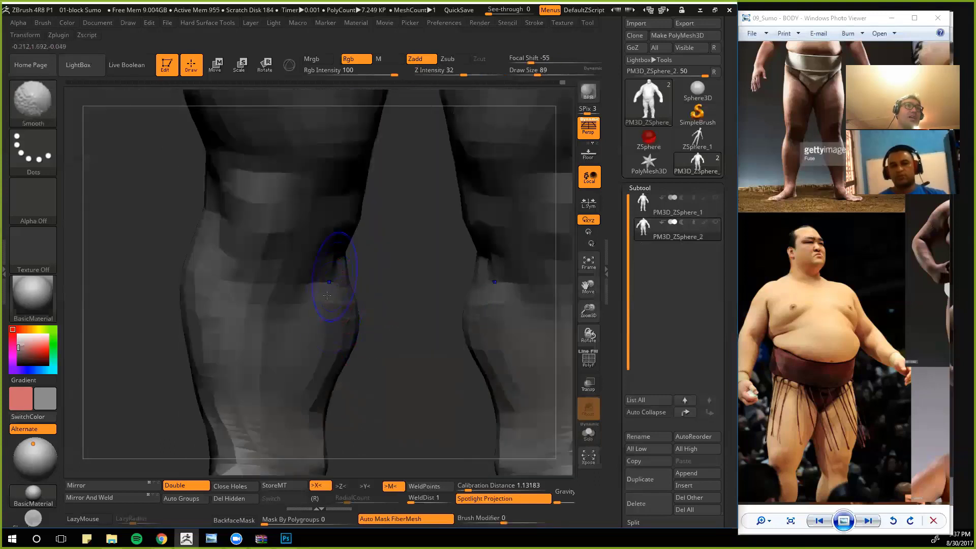
pyautogui.moveTo(381, 272); pyautogui.dragTo(327, 257)
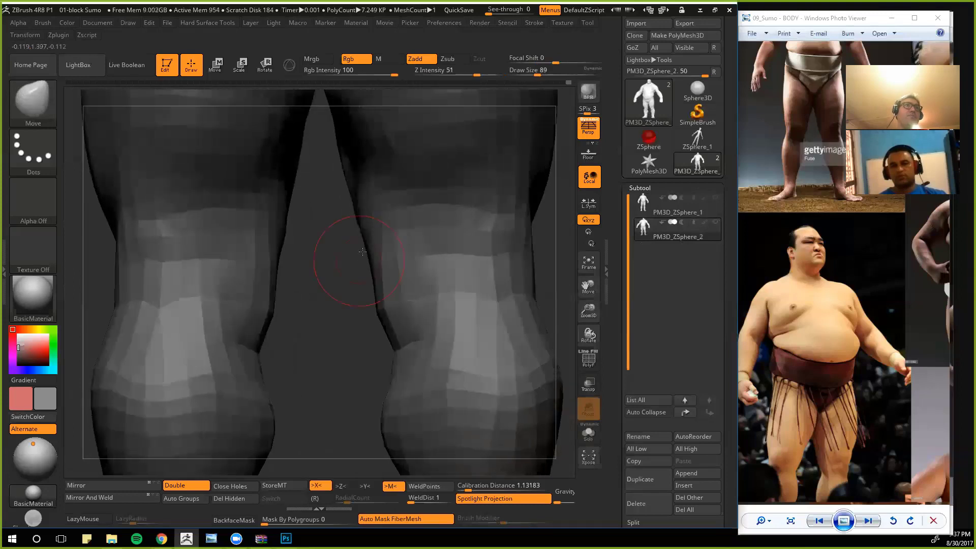
pyautogui.moveTo(388, 260); pyautogui.dragTo(381, 271)
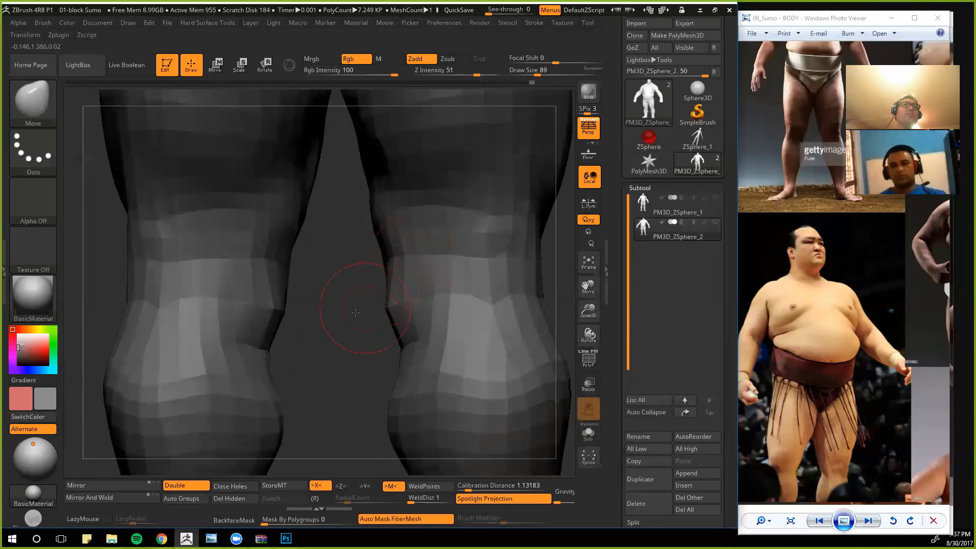
# Step: Tighten the forms around the knees with the Pinch and Smooth brushes at draw size 89
pyautogui.keyDown('alt'); pyautogui.moveTo(356, 312); pyautogui.dragTo(310, 305); pyautogui.keyUp('alt')
pyautogui.moveTo(181, 299); pyautogui.dragTo(273, 329)
pyautogui.keyDown('alt'); pyautogui.moveTo(242, 281); pyautogui.dragTo(219, 297); pyautogui.keyUp('alt')
pyautogui.moveTo(436, 359)
pyautogui.mouseDown()
pyautogui.moveTo(423, 354)
pyautogui.moveTo(453, 398)
pyautogui.moveTo(403, 392)
pyautogui.moveTo(422, 367)
pyautogui.mouseUp()
pyautogui.press('shift')
pyautogui.moveTo(427, 321)
pyautogui.keyDown('shift'); pyautogui.mouseDown()
pyautogui.moveTo(426, 363)
pyautogui.moveTo(491, 377)
pyautogui.mouseUp(); pyautogui.keyUp('shift')
pyautogui.keyDown('alt'); pyautogui.moveTo(189, 350); pyautogui.dragTo(260, 377); pyautogui.keyUp('alt')
# Step: Compare the front and side silhouettes in Flat Color with the side-view belly reference, and return to BasicMaterial shading
pyautogui.click(41, 306)
pyautogui.click(95, 428)
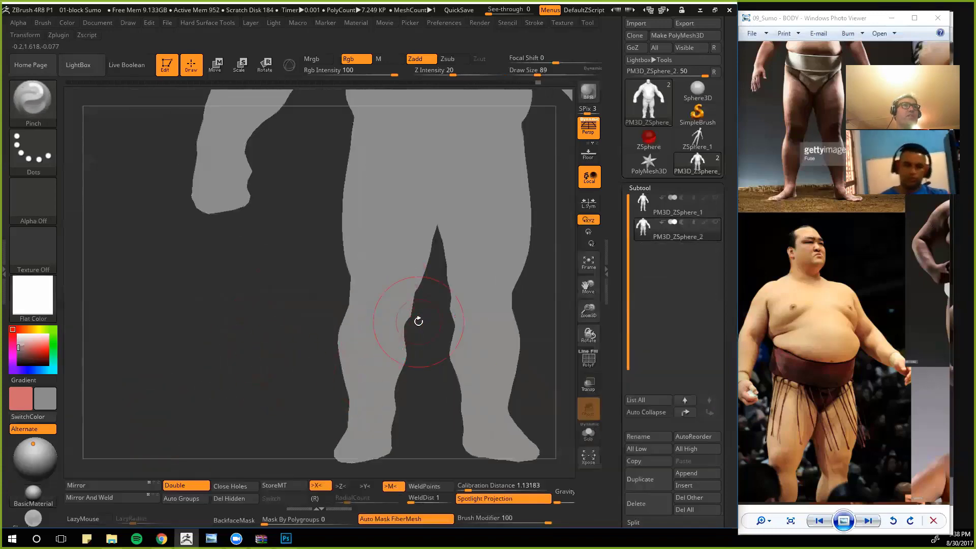
pyautogui.keyDown('alt'); pyautogui.moveTo(278, 332); pyautogui.dragTo(338, 334); pyautogui.keyUp('alt')
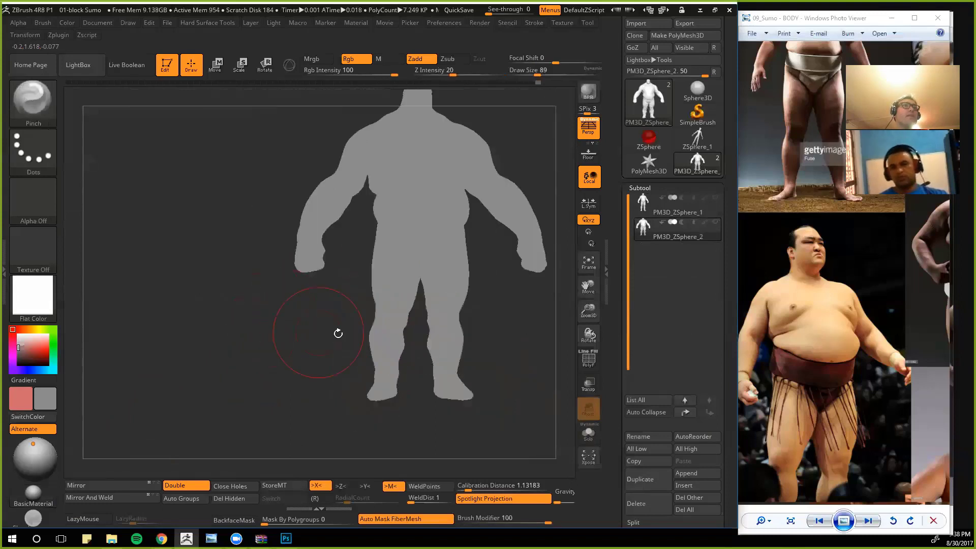
pyautogui.keyDown('alt'); pyautogui.moveTo(287, 353); pyautogui.dragTo(402, 389); pyautogui.keyUp('alt')
pyautogui.moveTo(903, 385); pyautogui.dragTo(815, 346)
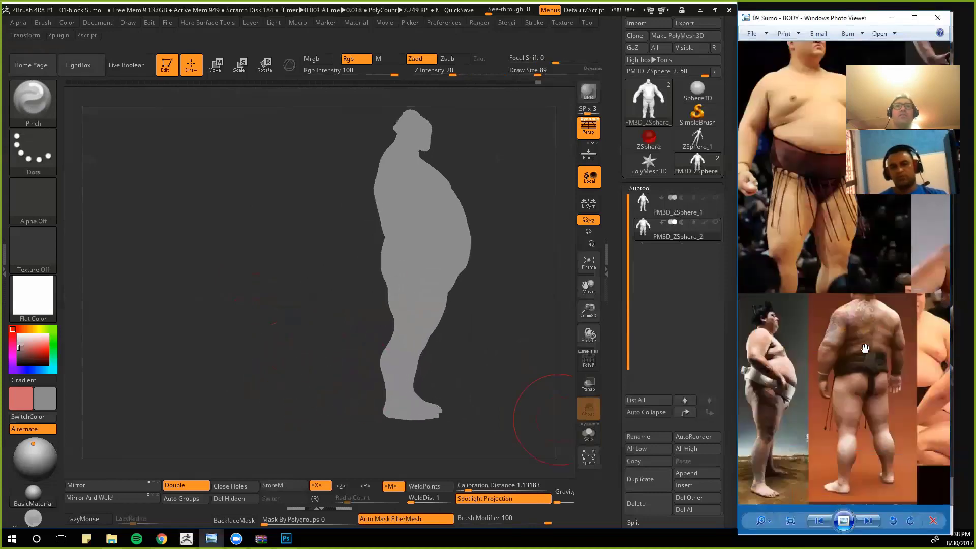
pyautogui.scroll(5, 777, 355)
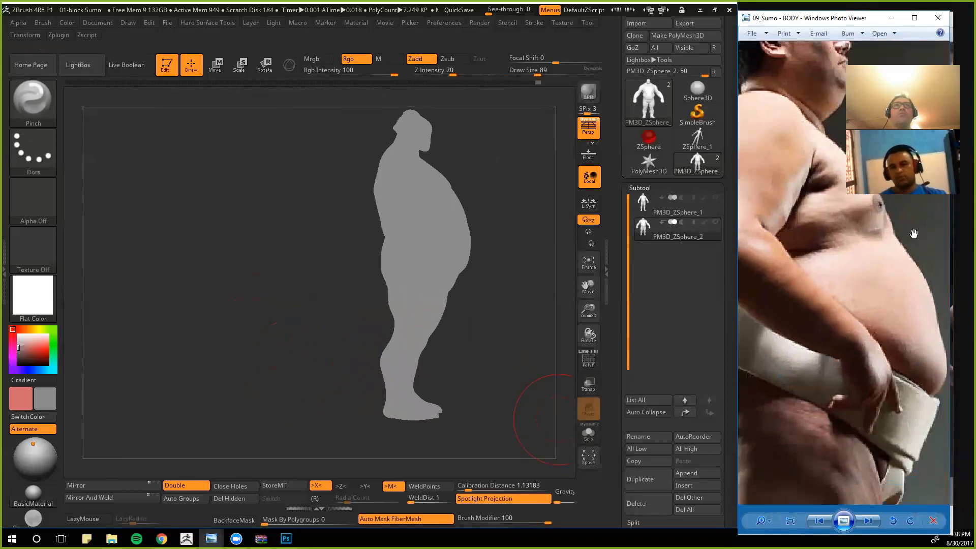
pyautogui.moveTo(935, 257); pyautogui.dragTo(914, 253)
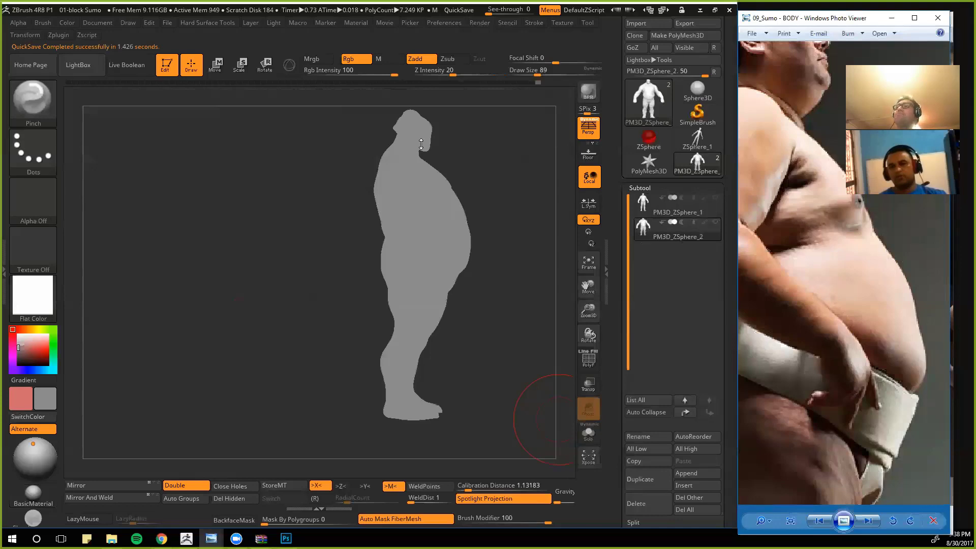
pyautogui.click(33, 297)
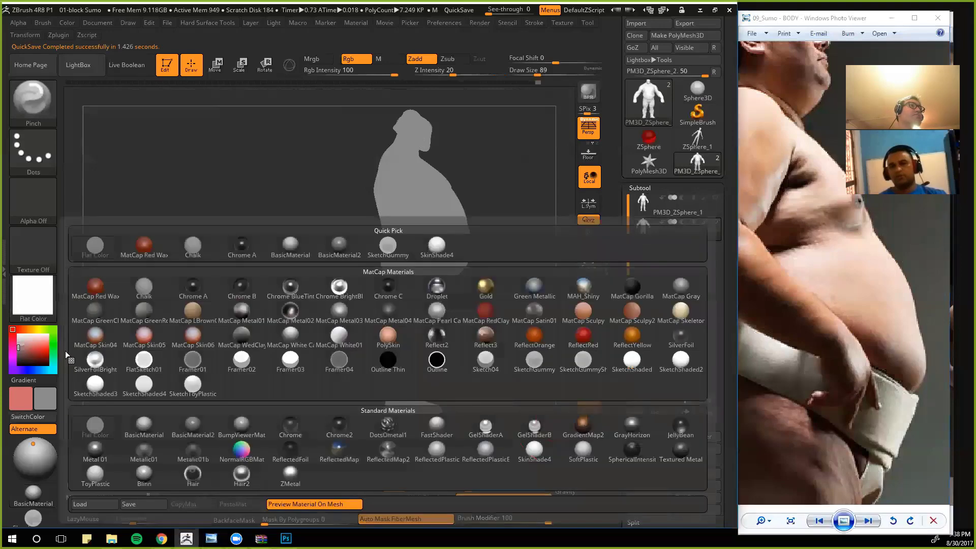
pyautogui.click(98, 244)
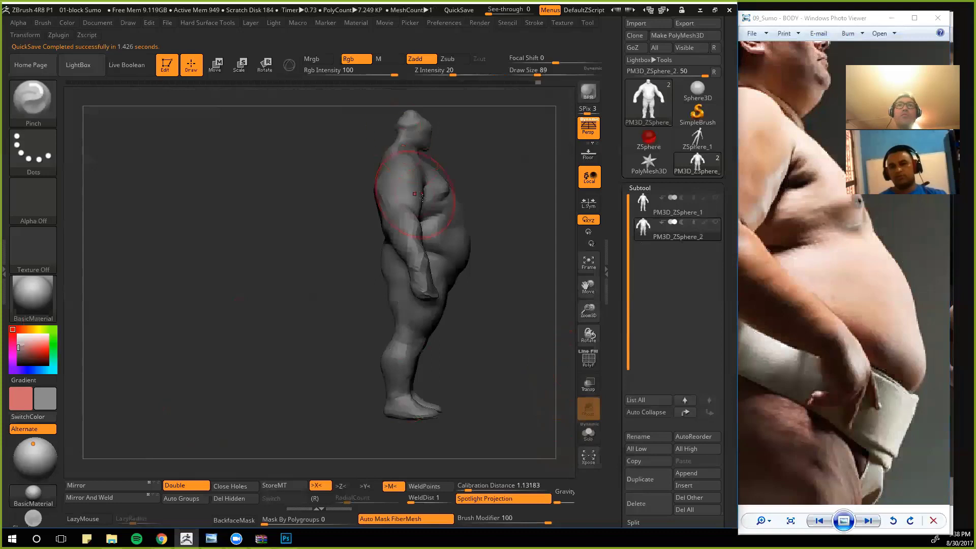
# Step: Adjust the chest and upper belly profile with the Move brush at draw size 69
pyautogui.press('b')
pyautogui.press('m')
pyautogui.press('v')
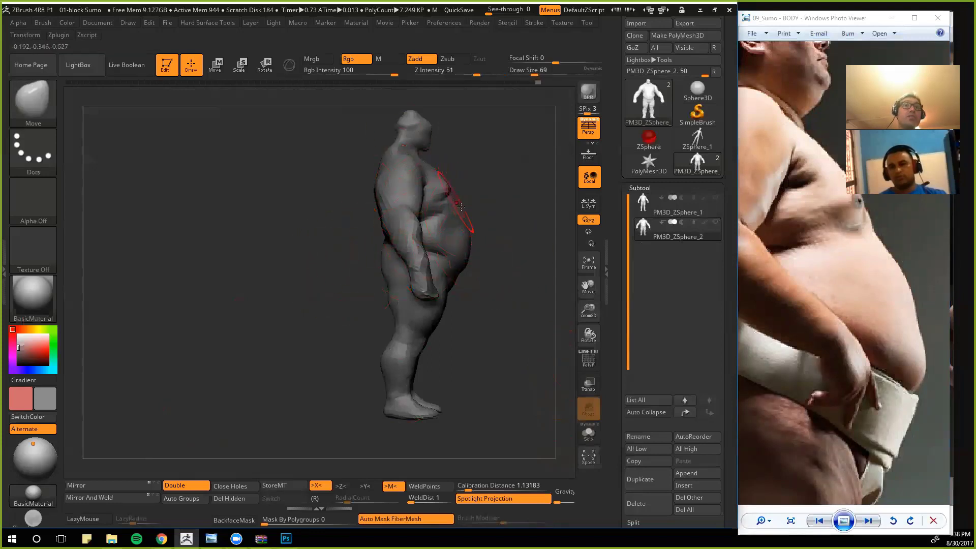
pyautogui.keyDown('alt'); pyautogui.moveTo(501, 255); pyautogui.dragTo(527, 288); pyautogui.keyUp('alt')
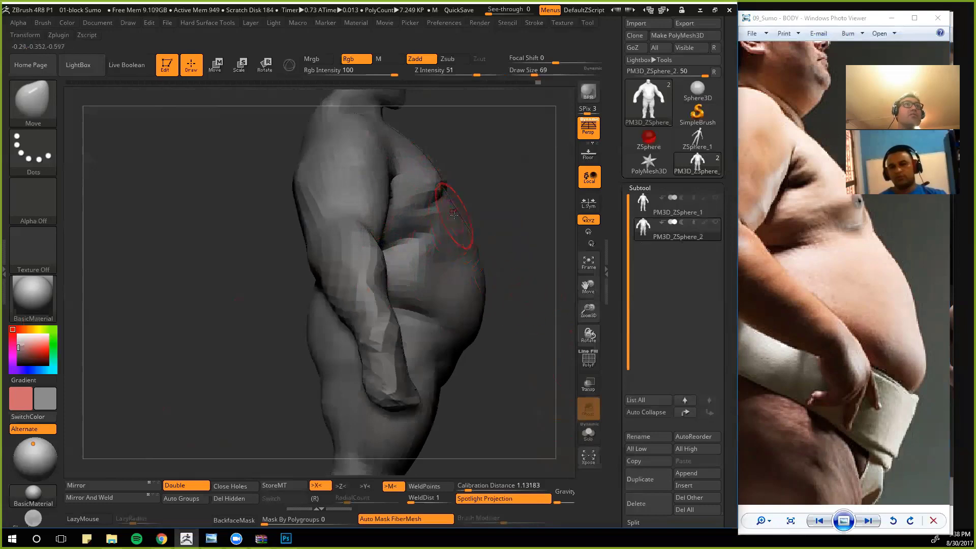
pyautogui.moveTo(480, 195); pyautogui.dragTo(389, 155)
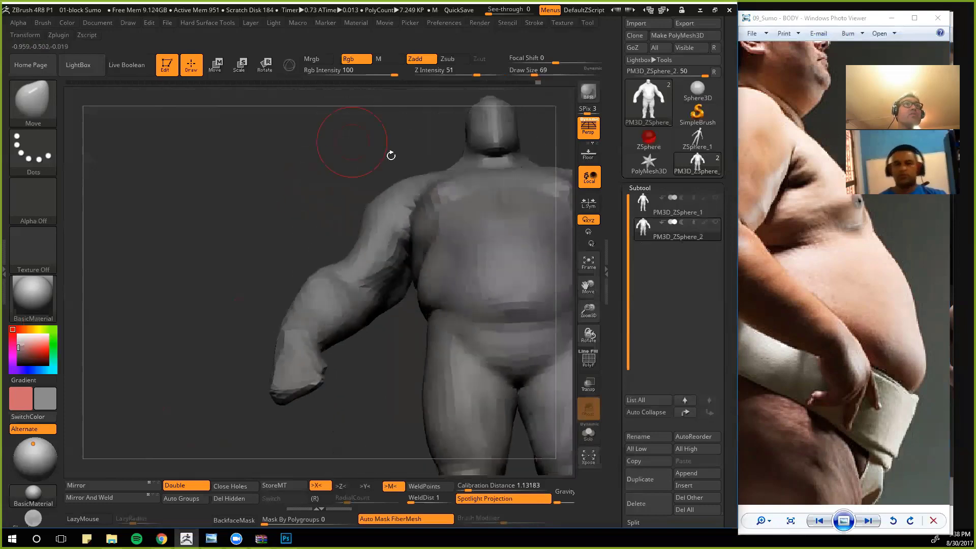
pyautogui.moveTo(352, 182)
pyautogui.mouseDown()
pyautogui.moveTo(499, 188)
pyautogui.moveTo(285, 235)
pyautogui.moveTo(322, 226)
pyautogui.moveTo(270, 225)
pyautogui.moveTo(242, 181)
pyautogui.moveTo(435, 472)
pyautogui.mouseUp()
# Step: Define the area beneath the chest with the Pinch and Smooth brushes at draw size 69
pyautogui.press('b')
pyautogui.press('p')
pyautogui.press('i')
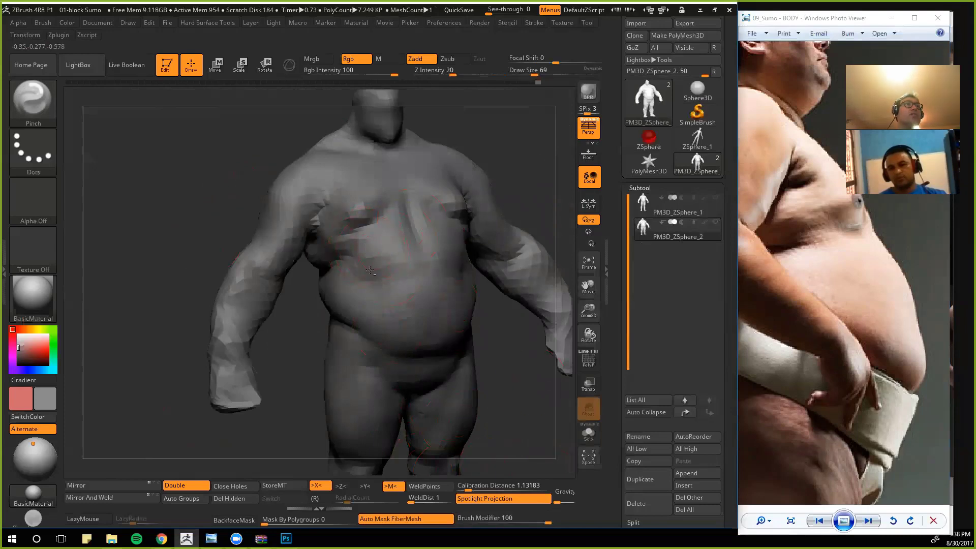
pyautogui.moveTo(389, 258)
pyautogui.keyDown('shift'); pyautogui.mouseDown()
pyautogui.moveTo(399, 234)
pyautogui.moveTo(387, 244)
pyautogui.mouseUp(); pyautogui.keyUp('shift')
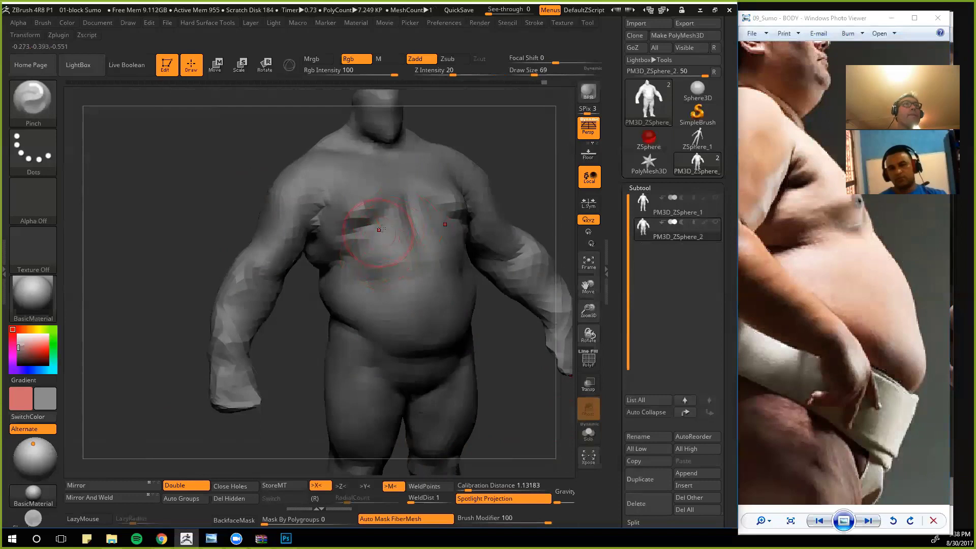
pyautogui.moveTo(381, 229)
pyautogui.mouseDown()
pyautogui.moveTo(403, 209)
pyautogui.moveTo(402, 219)
pyautogui.mouseUp()
pyautogui.moveTo(171, 197)
pyautogui.keyDown('shift'); pyautogui.mouseDown()
pyautogui.moveTo(212, 189)
pyautogui.moveTo(323, 248)
pyautogui.mouseUp(); pyautogui.keyUp('shift')
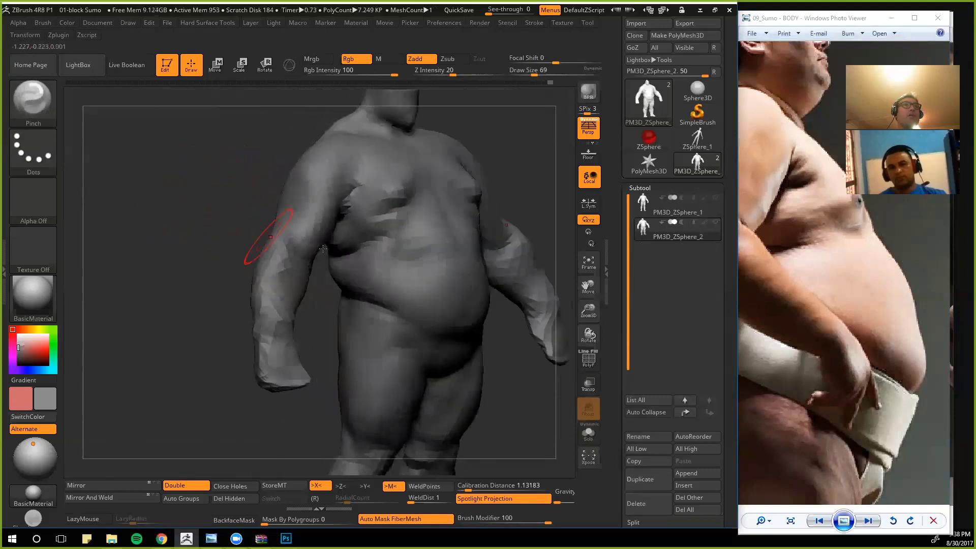
pyautogui.moveTo(530, 239); pyautogui.dragTo(519, 216)
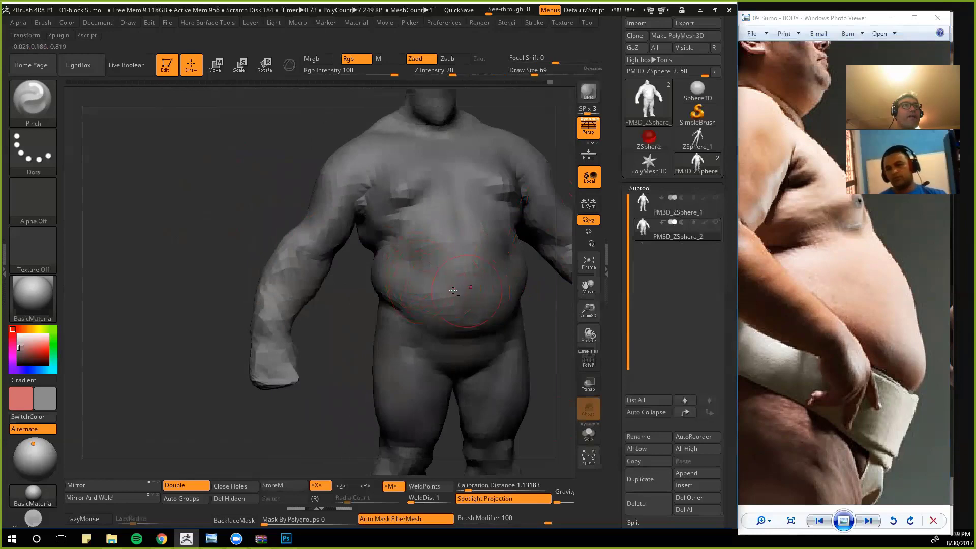
# Step: Refine the front and sides of the belly from several angles with the Pinch and Smooth brushes
pyautogui.moveTo(216, 248); pyautogui.dragTo(337, 295)
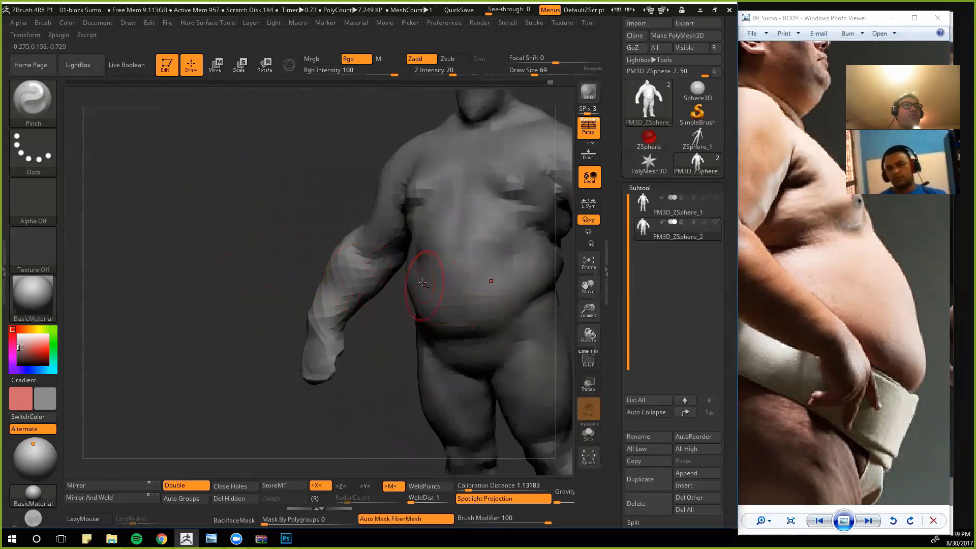
pyautogui.moveTo(250, 257); pyautogui.dragTo(224, 260)
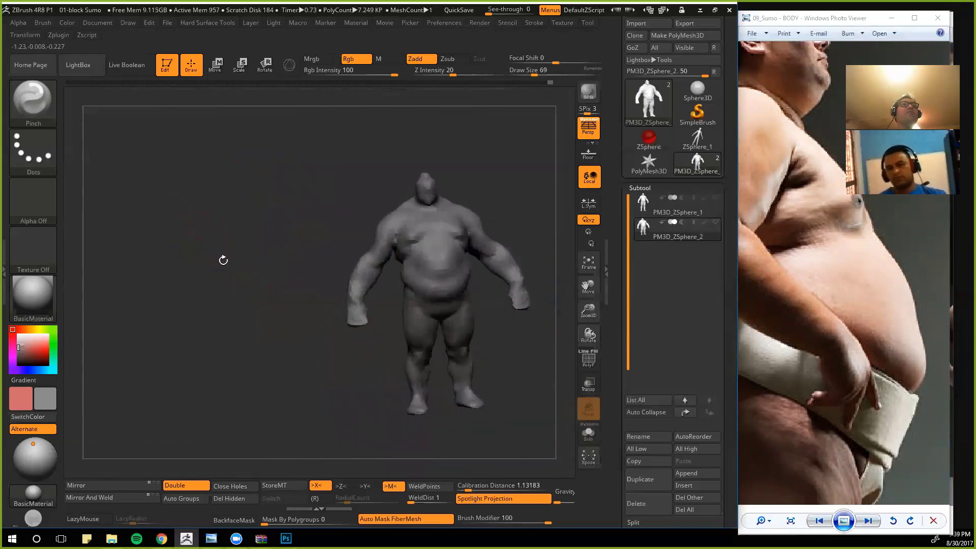
pyautogui.keyDown('alt'); pyautogui.moveTo(227, 220); pyautogui.dragTo(359, 316); pyautogui.keyUp('alt')
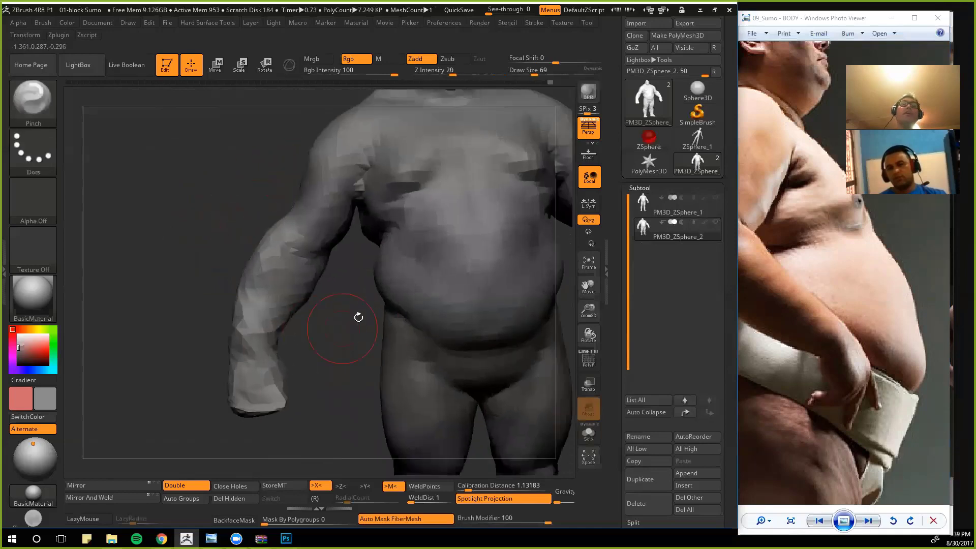
pyautogui.keyDown('alt'); pyautogui.moveTo(341, 348); pyautogui.dragTo(280, 330); pyautogui.keyUp('alt')
pyautogui.moveTo(475, 262); pyautogui.dragTo(494, 275)
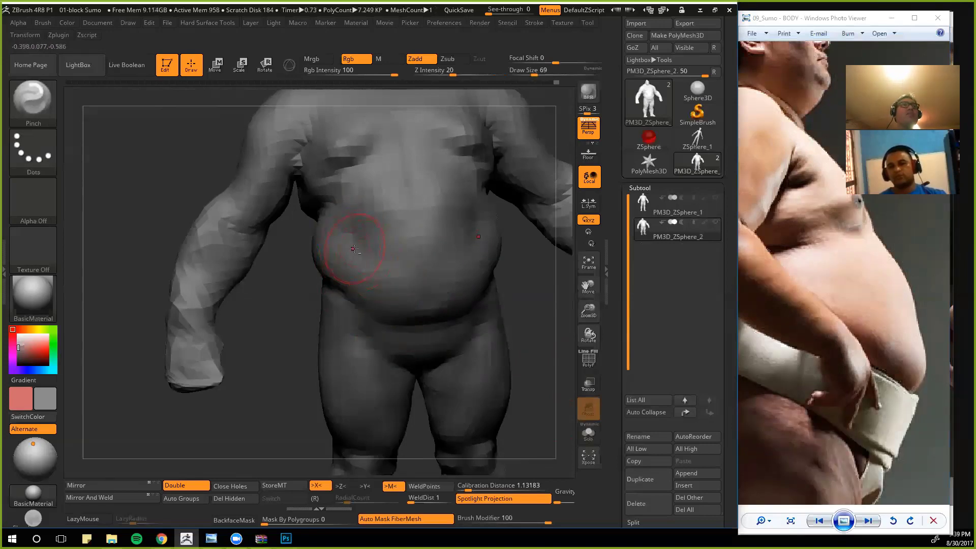
pyautogui.moveTo(266, 394)
pyautogui.mouseDown()
pyautogui.moveTo(134, 259)
pyautogui.moveTo(163, 261)
pyautogui.moveTo(224, 313)
pyautogui.moveTo(239, 356)
pyautogui.mouseUp()
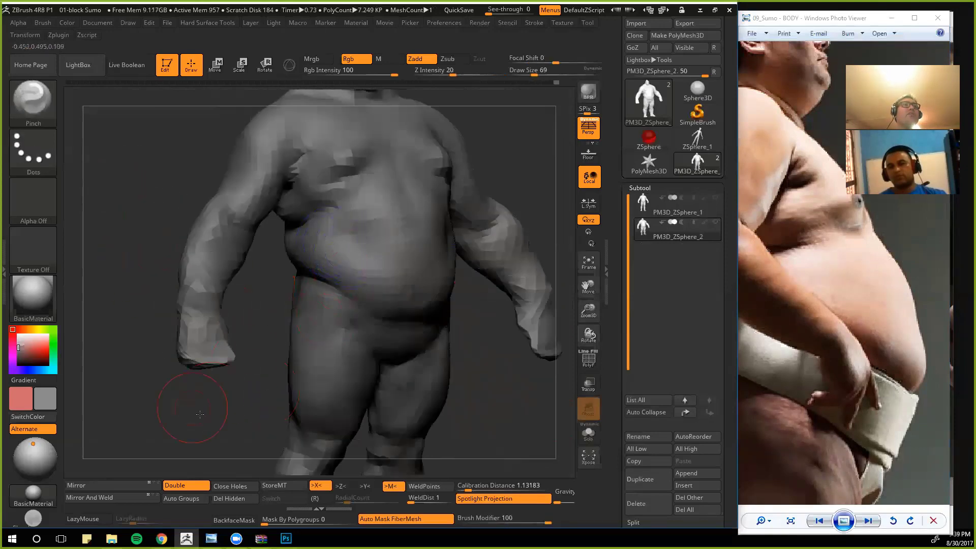
pyautogui.moveTo(200, 414)
pyautogui.mouseDown()
pyautogui.moveTo(470, 371)
pyautogui.moveTo(382, 278)
pyautogui.mouseUp()
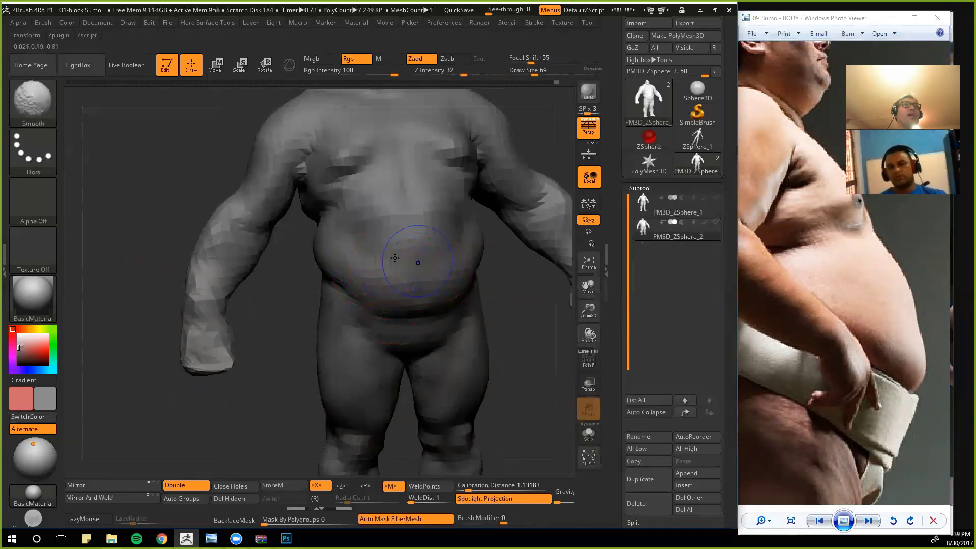
pyautogui.moveTo(232, 412)
pyautogui.mouseDown()
pyautogui.moveTo(508, 383)
pyautogui.moveTo(445, 375)
pyautogui.moveTo(519, 377)
pyautogui.moveTo(478, 400)
pyautogui.moveTo(415, 331)
pyautogui.mouseUp()
# Step: Build up the upper belly with the ClayBuildup brush at draw size 69 and Z intensity 11
pyautogui.press('b')
pyautogui.press('c')
pyautogui.press('b')
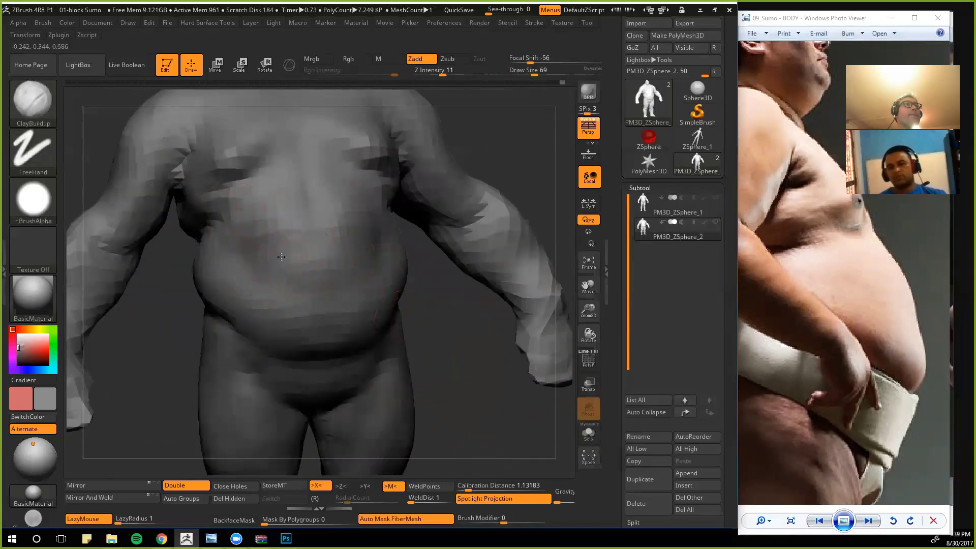
pyautogui.moveTo(447, 387)
pyautogui.mouseDown()
pyautogui.moveTo(492, 411)
pyautogui.moveTo(438, 364)
pyautogui.moveTo(451, 348)
pyautogui.moveTo(474, 365)
pyautogui.moveTo(429, 359)
pyautogui.mouseUp()
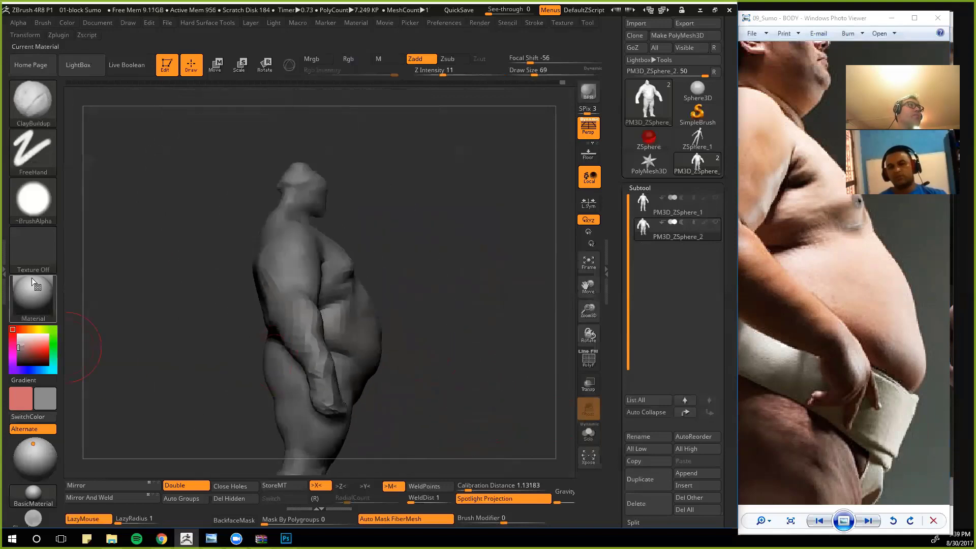
# Step: Examine the side silhouette of the chest and belly in Flat Color, and restore BasicMaterial
pyautogui.click(33, 297)
pyautogui.click(260, 251)
pyautogui.moveTo(456, 289); pyautogui.dragTo(429, 260)
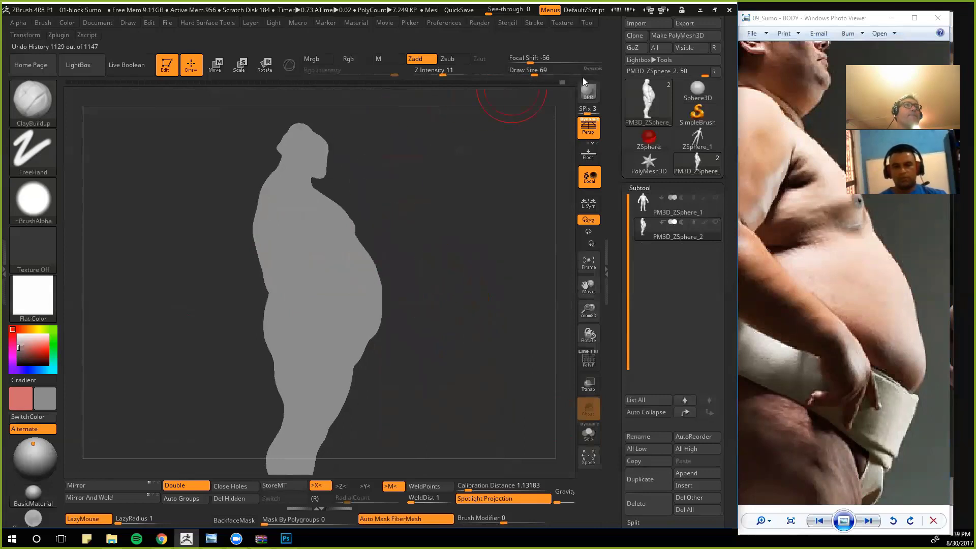
pyautogui.click(537, 82)
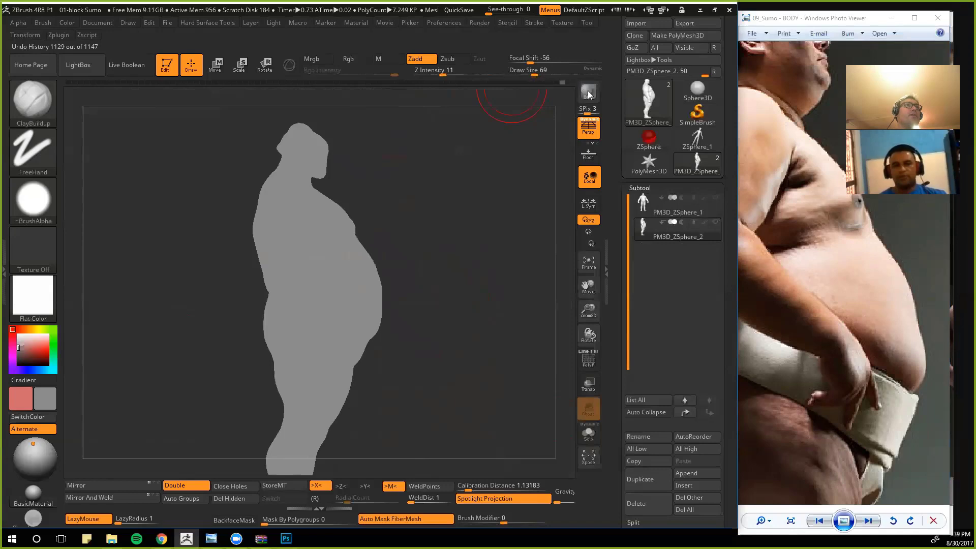
pyautogui.click(33, 492)
pyautogui.click(129, 427)
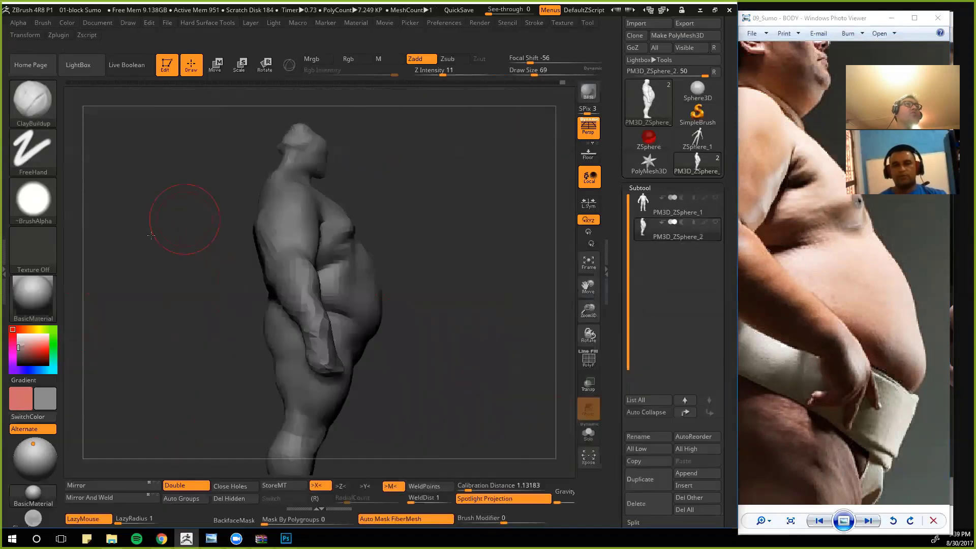
# Step: Compare the torso from the front with the chest and belly folds in the front-view reference photo
pyautogui.moveTo(215, 219)
pyautogui.keyDown('shift'); pyautogui.mouseDown()
pyautogui.moveTo(173, 207)
pyautogui.moveTo(154, 162)
pyautogui.moveTo(198, 287)
pyautogui.mouseUp(); pyautogui.keyUp('shift')
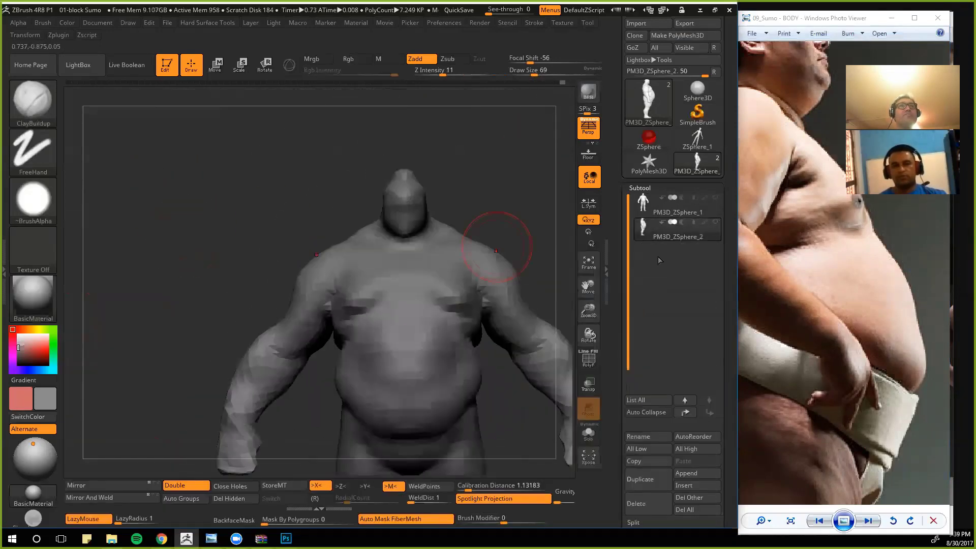
pyautogui.moveTo(825, 241); pyautogui.dragTo(876, 509)
pyautogui.moveTo(798, 199); pyautogui.dragTo(834, 529)
pyautogui.scroll(-3, 828, 174)
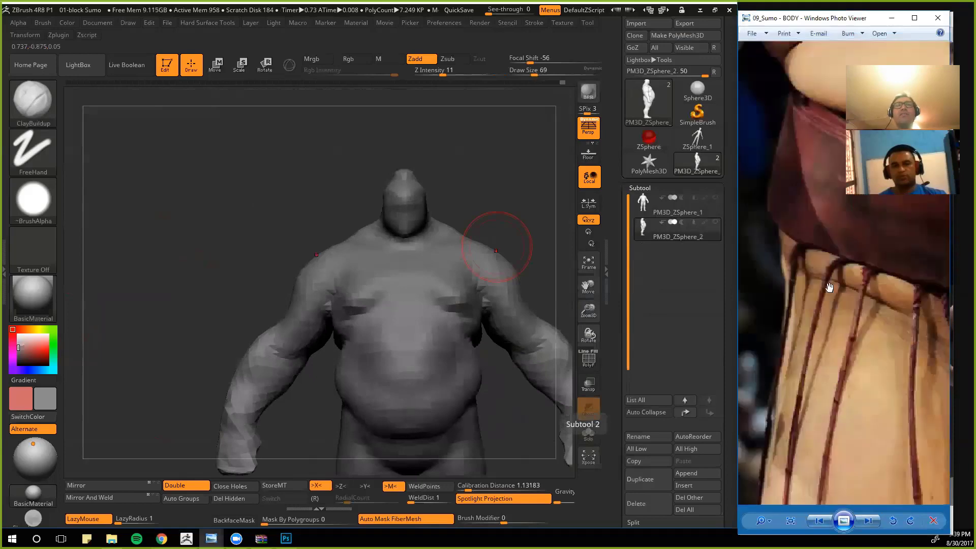
pyautogui.scroll(2, 859, 242)
pyautogui.scroll(1, 858, 241)
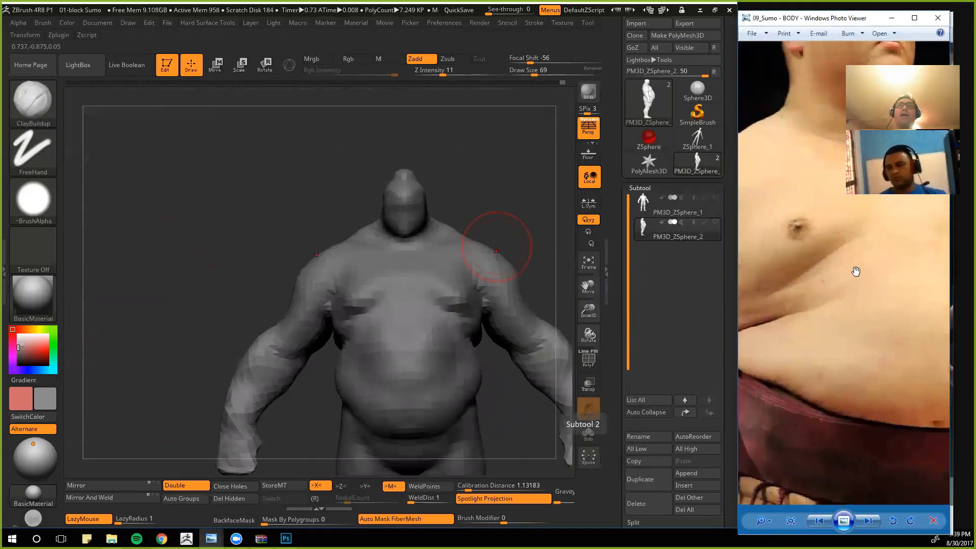
pyautogui.click(186, 262)
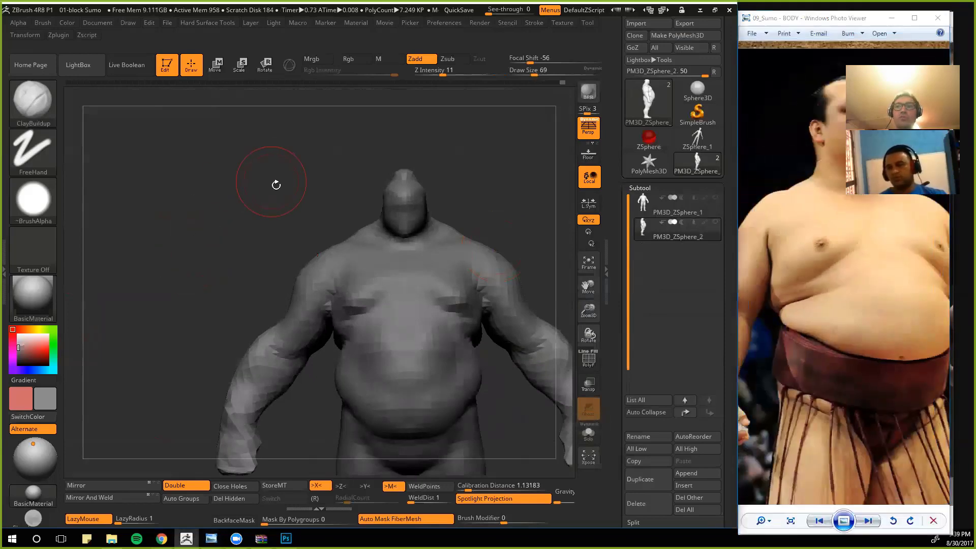
# Step: Build up the chest and the front of the armpits with the Clay brush, then smooth the chest surface
pyautogui.press('b')
pyautogui.press('c')
pyautogui.press('l')
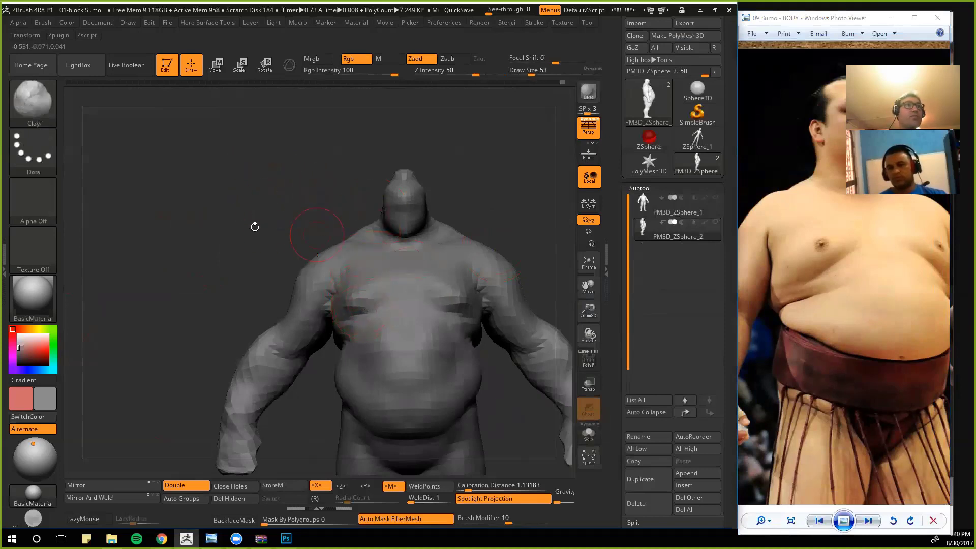
pyautogui.moveTo(229, 209); pyautogui.dragTo(229, 233)
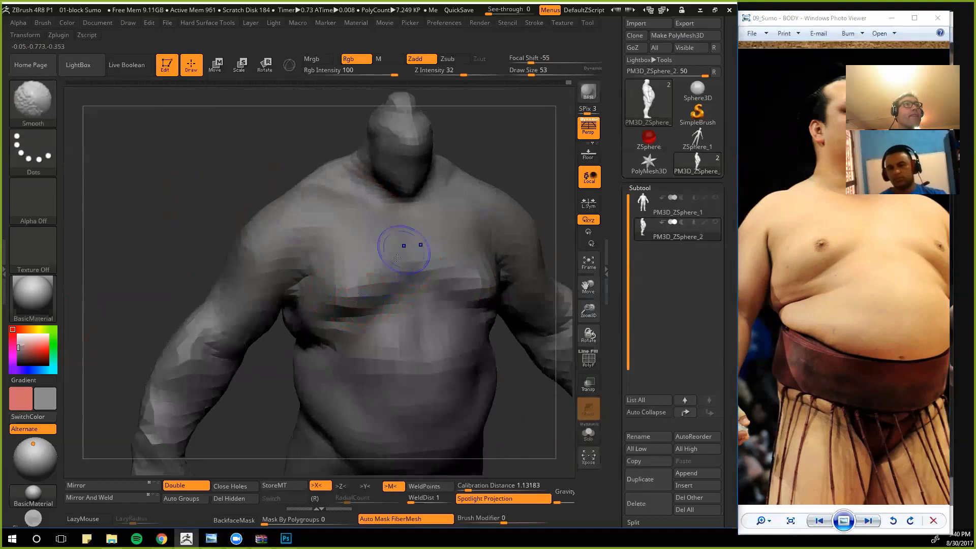
pyautogui.moveTo(192, 170)
pyautogui.mouseDown()
pyautogui.moveTo(393, 260)
pyautogui.moveTo(252, 243)
pyautogui.moveTo(308, 296)
pyautogui.mouseUp()
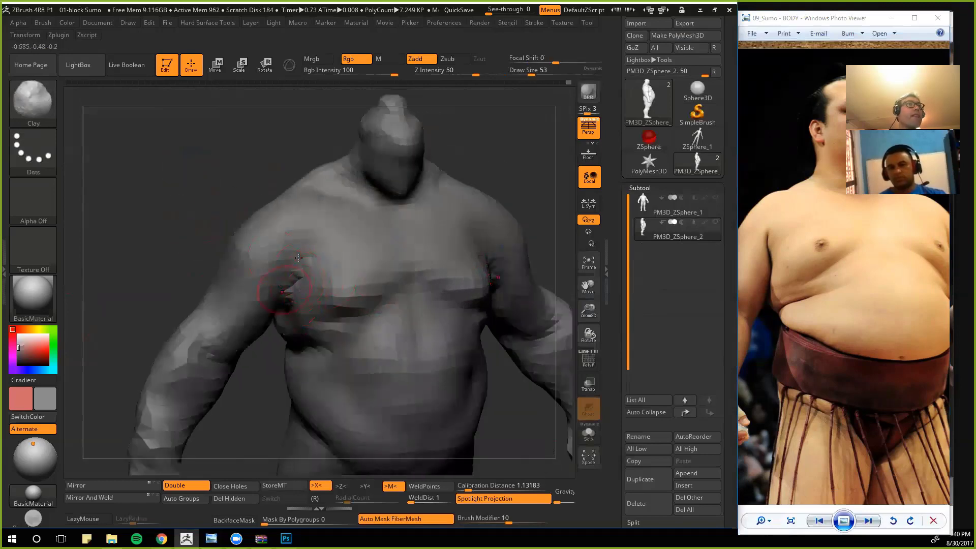
pyautogui.moveTo(173, 192); pyautogui.dragTo(196, 212)
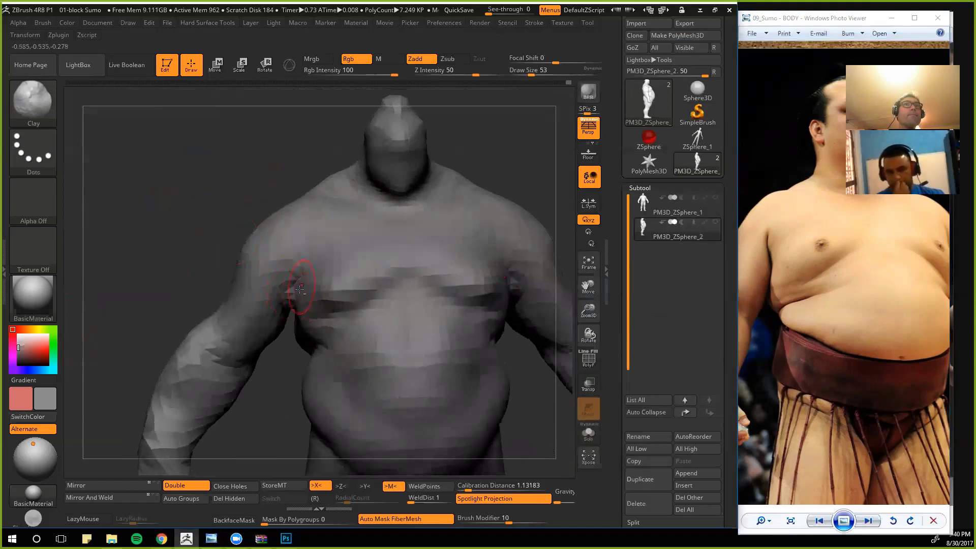
pyautogui.moveTo(290, 288); pyautogui.dragTo(291, 275)
pyautogui.moveTo(163, 214)
pyautogui.mouseDown()
pyautogui.moveTo(219, 224)
pyautogui.moveTo(126, 216)
pyautogui.moveTo(408, 203)
pyautogui.mouseUp()
pyautogui.press('shift')
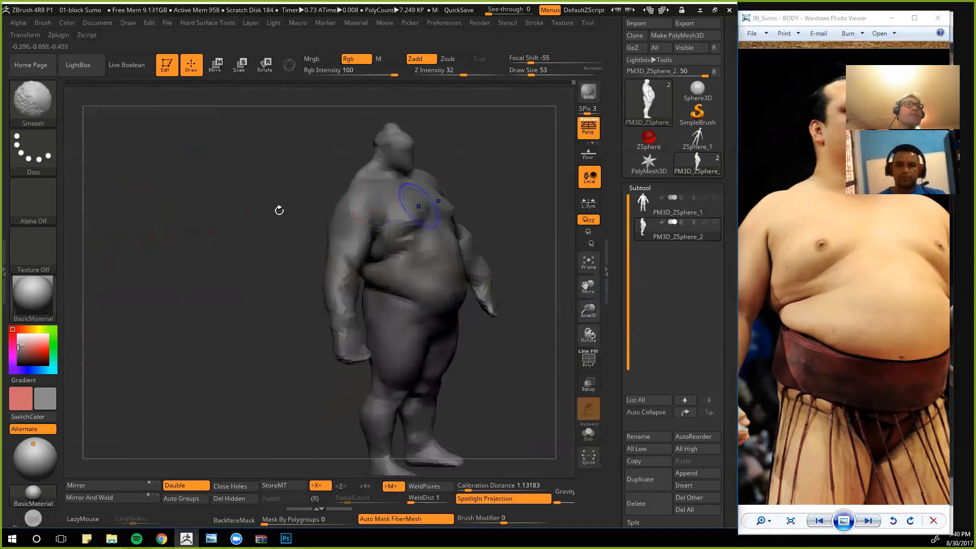
pyautogui.moveTo(279, 210)
pyautogui.mouseDown()
pyautogui.moveTo(246, 168)
pyautogui.moveTo(222, 224)
pyautogui.moveTo(399, 249)
pyautogui.moveTo(318, 218)
pyautogui.mouseUp()
pyautogui.keyDown('shift'); pyautogui.moveTo(398, 239); pyautogui.dragTo(390, 243); pyautogui.keyUp('shift')
# Step: Mask the whole body except the head from the side view
pyautogui.moveTo(295, 224); pyautogui.dragTo(227, 221)
pyautogui.keyDown('alt'); pyautogui.moveTo(227, 222); pyautogui.dragTo(220, 187); pyautogui.keyUp('alt')
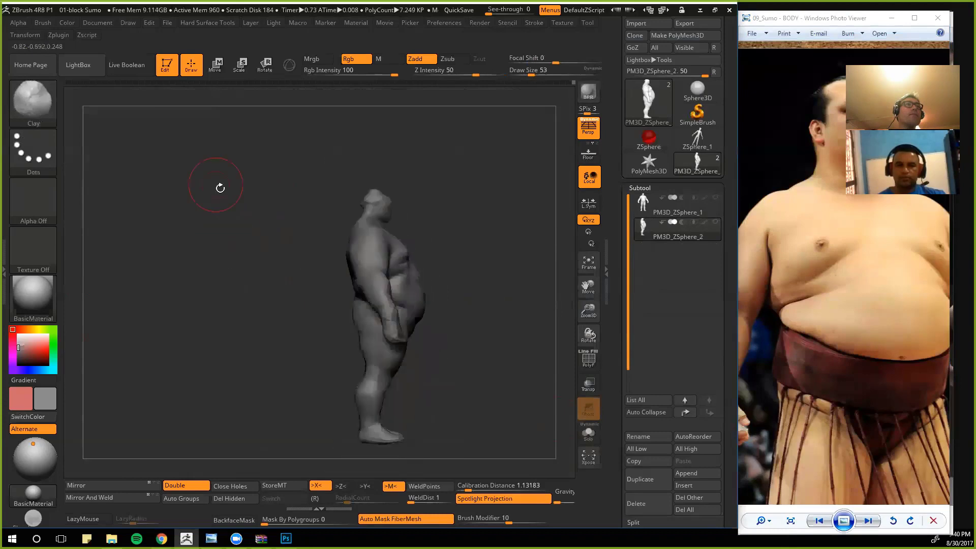
pyautogui.keyDown('alt'); pyautogui.moveTo(214, 257); pyautogui.dragTo(234, 182); pyautogui.keyUp('alt')
pyautogui.moveTo(299, 155)
pyautogui.keyDown('ctrl'); pyautogui.mouseDown()
pyautogui.moveTo(332, 172)
pyautogui.moveTo(310, 124)
pyautogui.mouseUp(); pyautogui.keyUp('ctrl')
pyautogui.keyDown('ctrl'); pyautogui.click(273, 174); pyautogui.keyUp('ctrl')
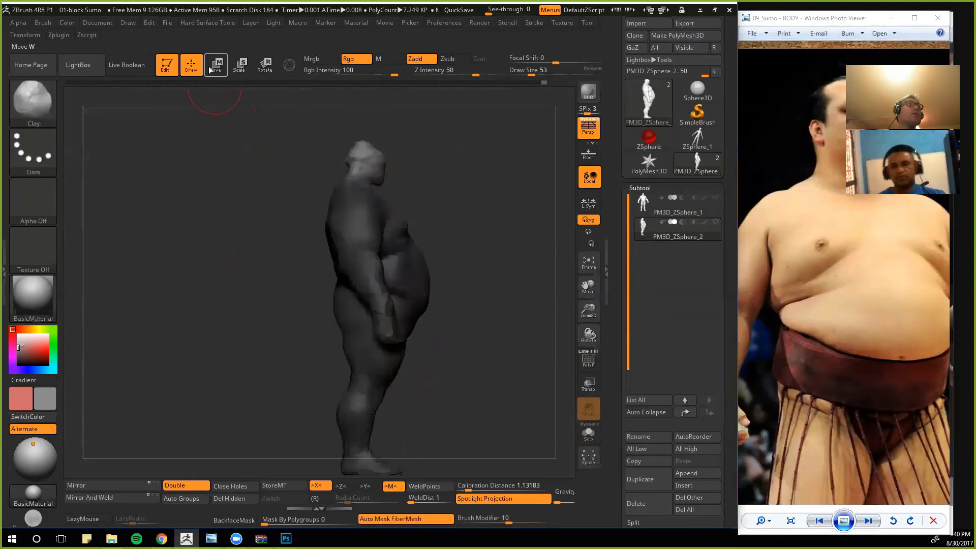
# Step: Shift the unmasked head slightly forward with a Transpose move line, then clear the mask
pyautogui.click(216, 65)
pyautogui.keyDown('alt'); pyautogui.moveTo(314, 172); pyautogui.dragTo(316, 231); pyautogui.keyUp('alt')
pyautogui.keyDown('alt'); pyautogui.moveTo(259, 173); pyautogui.dragTo(266, 295); pyautogui.keyUp('alt')
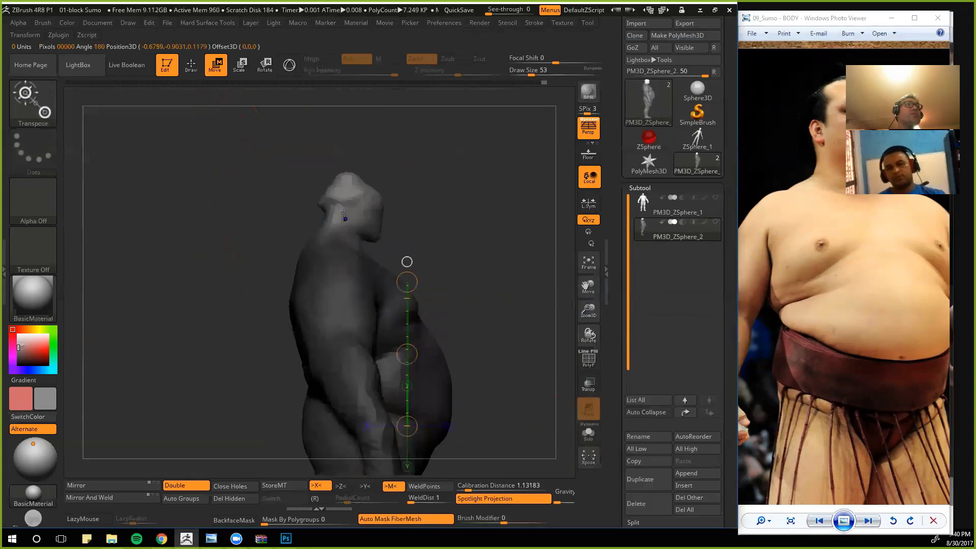
pyautogui.keyDown('shift'); pyautogui.moveTo(346, 215); pyautogui.dragTo(345, 157); pyautogui.keyUp('shift')
pyautogui.moveTo(345, 192); pyautogui.dragTo(355, 191)
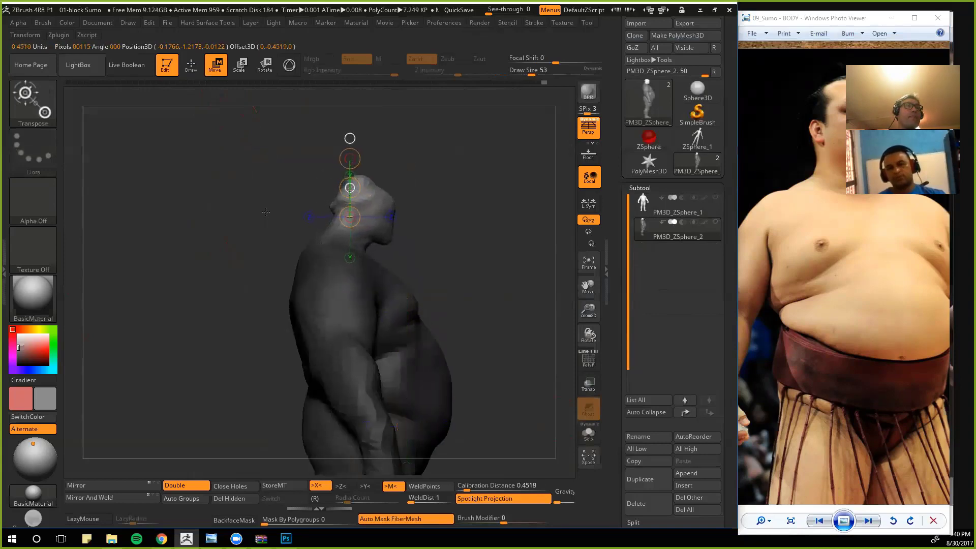
pyautogui.keyDown('alt'); pyautogui.moveTo(247, 295); pyautogui.dragTo(253, 190); pyautogui.keyUp('alt')
pyautogui.keyDown('ctrl'); pyautogui.moveTo(314, 200); pyautogui.dragTo(278, 330); pyautogui.keyUp('ctrl')
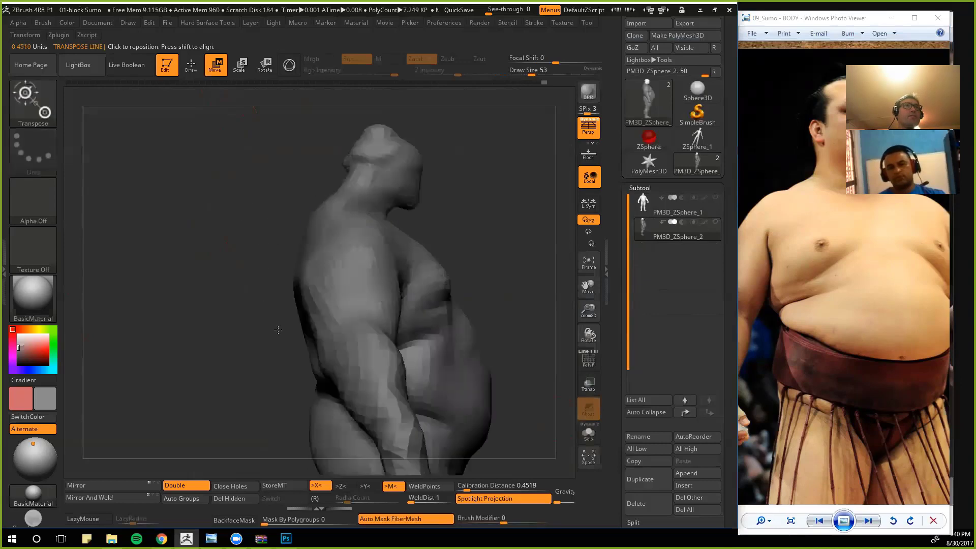
# Step: Reshape the neck, upper back and shoulder transition with the Move brush at draw sizes 65 to 93
pyautogui.press('q')
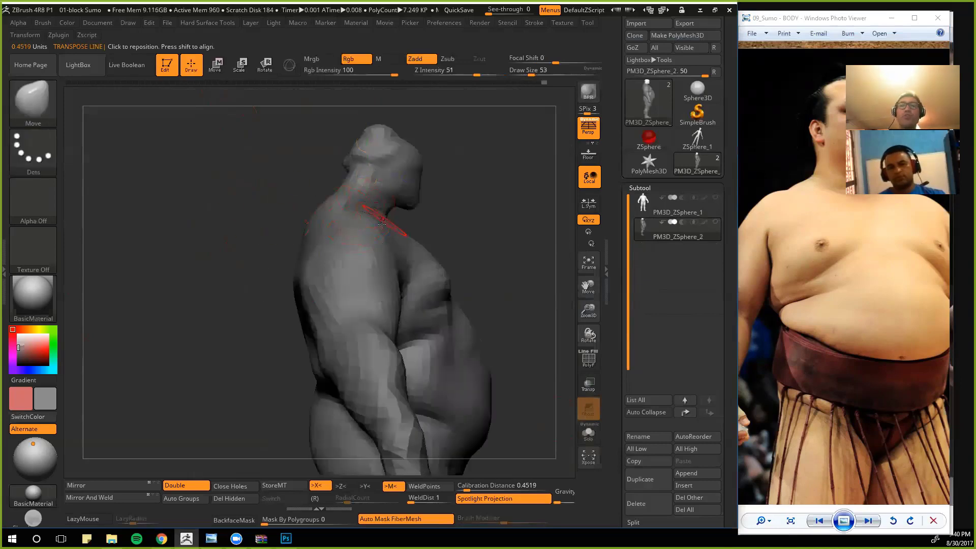
pyautogui.keyDown('alt'); pyautogui.moveTo(241, 192); pyautogui.dragTo(383, 262); pyautogui.keyUp('alt')
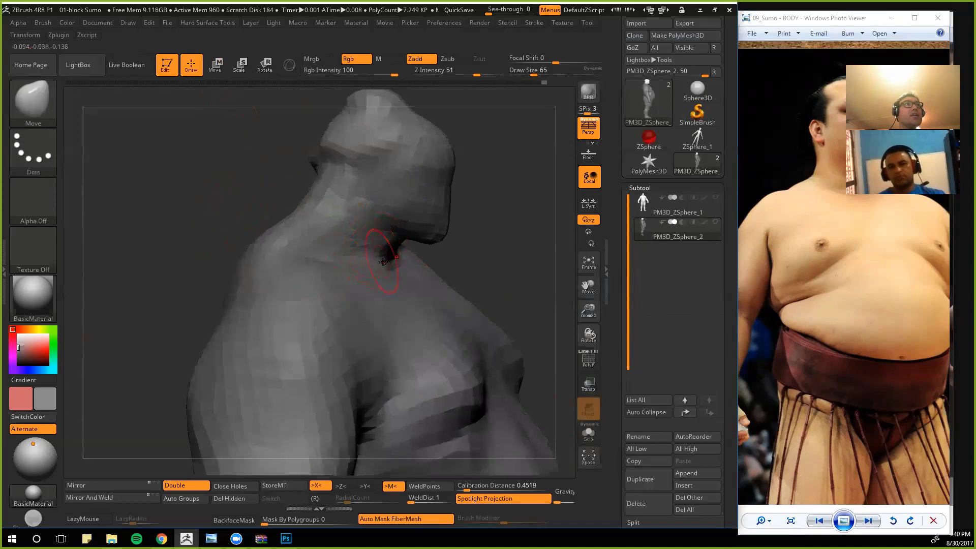
pyautogui.keyDown('alt'); pyautogui.moveTo(212, 221); pyautogui.dragTo(369, 282); pyautogui.keyUp('alt')
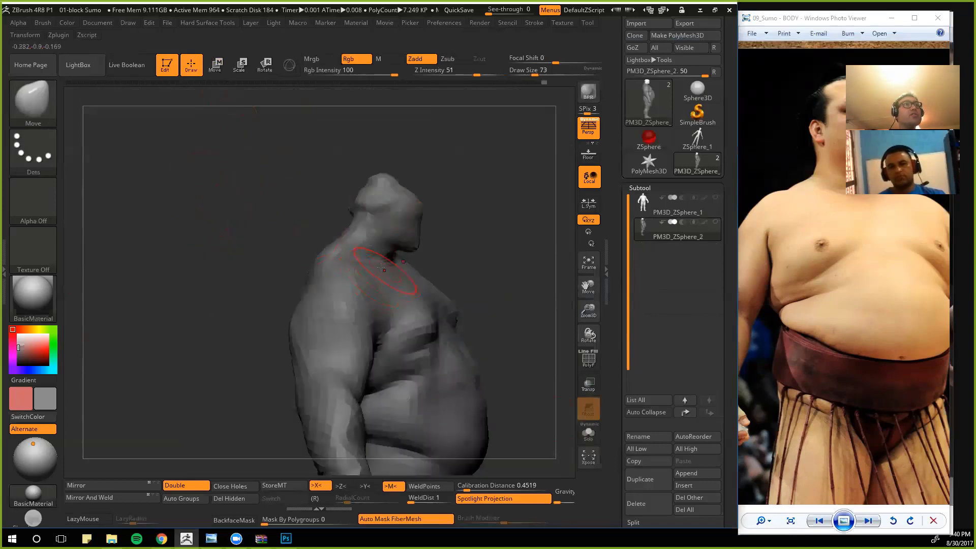
pyautogui.moveTo(258, 213); pyautogui.dragTo(276, 207)
pyautogui.moveTo(297, 175)
pyautogui.keyDown('ctrl'); pyautogui.mouseDown()
pyautogui.moveTo(408, 133)
pyautogui.moveTo(326, 138)
pyautogui.mouseUp(); pyautogui.keyUp('ctrl')
pyautogui.moveTo(258, 253); pyautogui.dragTo(352, 283)
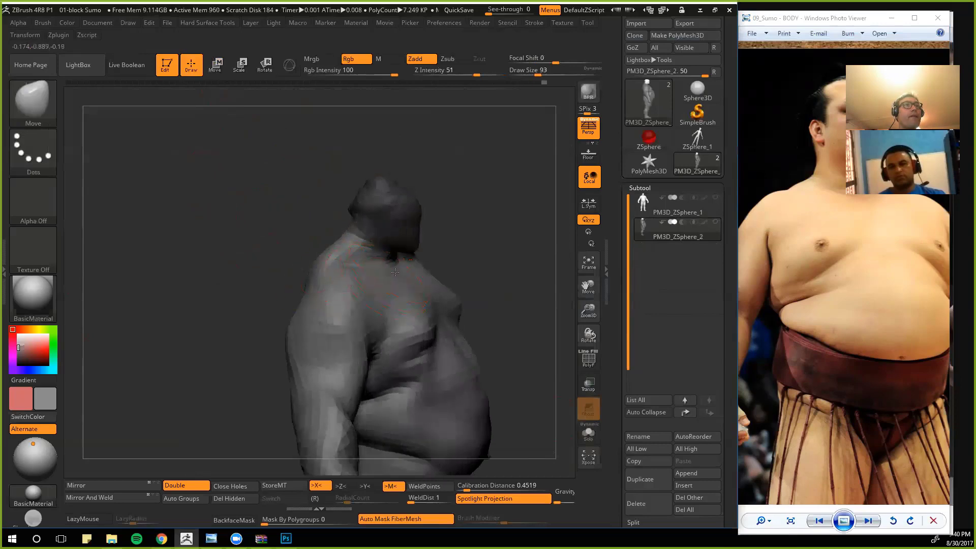
pyautogui.moveTo(265, 258)
pyautogui.mouseDown()
pyautogui.moveTo(425, 273)
pyautogui.moveTo(385, 277)
pyautogui.moveTo(325, 248)
pyautogui.mouseUp()
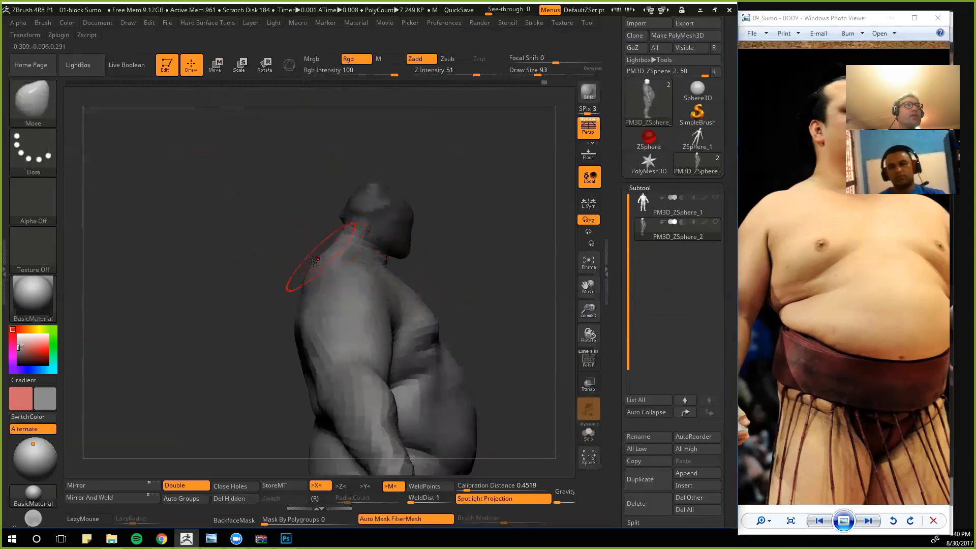
pyautogui.keyDown('ctrl'); pyautogui.moveTo(259, 229); pyautogui.dragTo(285, 319); pyautogui.keyUp('ctrl')
pyautogui.moveTo(276, 283); pyautogui.dragTo(294, 275)
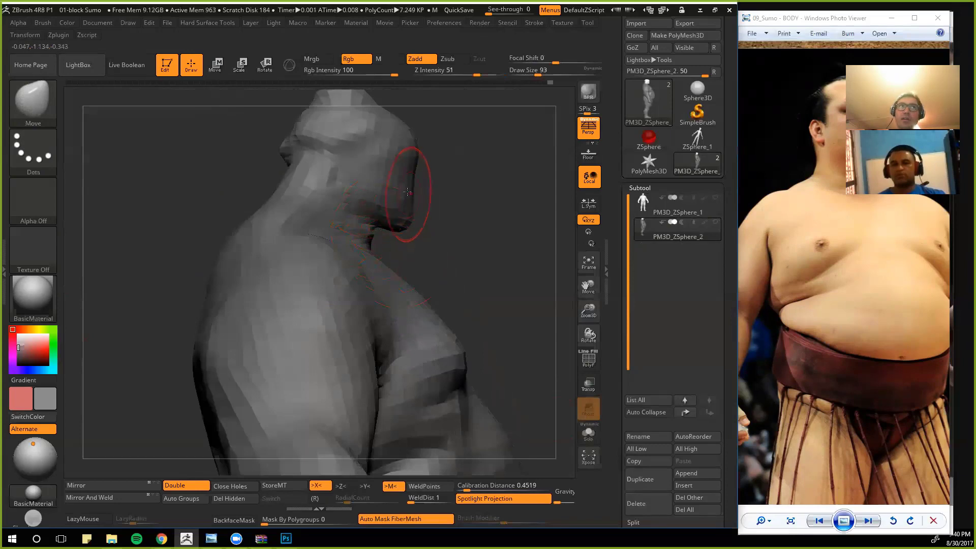
# Step: Adjust the larger forms of the chest and belly profile with the Move brush at draw size 153
pyautogui.moveTo(472, 261)
pyautogui.keyDown('alt'); pyautogui.mouseDown()
pyautogui.moveTo(468, 241)
pyautogui.moveTo(435, 261)
pyautogui.mouseUp(); pyautogui.keyUp('alt')
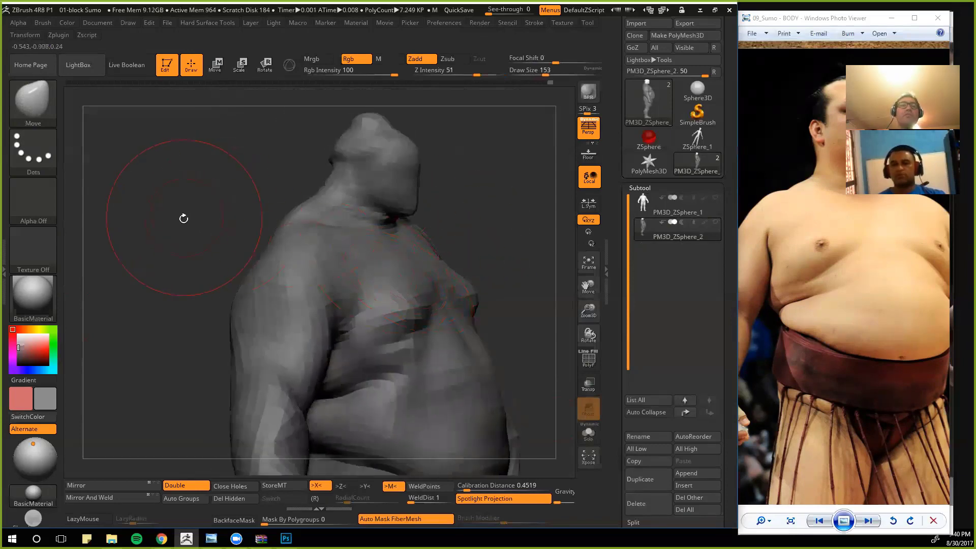
pyautogui.keyDown('alt'); pyautogui.moveTo(183, 219); pyautogui.dragTo(174, 208); pyautogui.keyUp('alt')
pyautogui.moveTo(175, 207); pyautogui.dragTo(316, 239)
pyautogui.moveTo(475, 321)
pyautogui.keyDown('alt'); pyautogui.mouseDown()
pyautogui.moveTo(479, 351)
pyautogui.moveTo(425, 305)
pyautogui.mouseUp(); pyautogui.keyUp('alt')
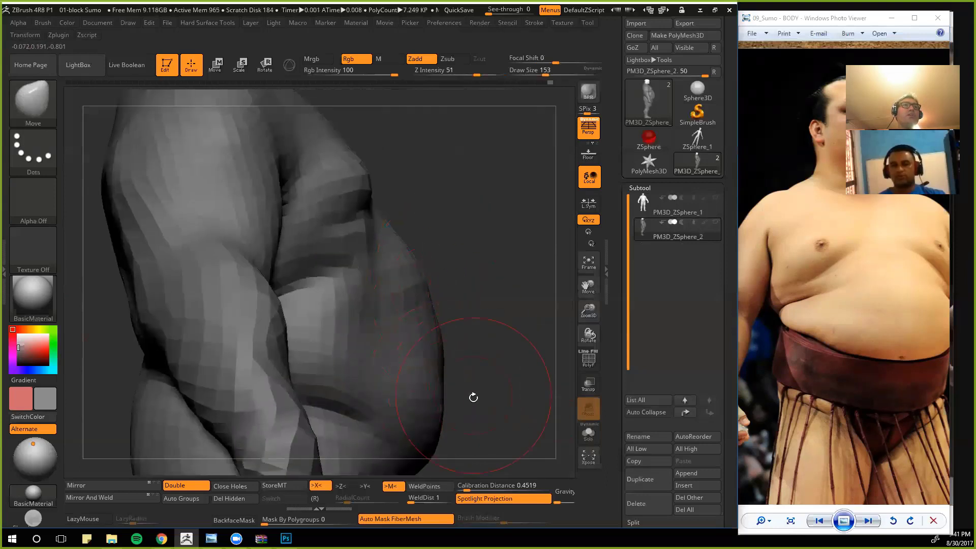
pyautogui.moveTo(473, 397); pyautogui.dragTo(368, 308)
pyautogui.moveTo(427, 327)
pyautogui.keyDown('alt'); pyautogui.mouseDown()
pyautogui.moveTo(456, 251)
pyautogui.moveTo(486, 258)
pyautogui.moveTo(417, 275)
pyautogui.moveTo(458, 262)
pyautogui.moveTo(373, 107)
pyautogui.mouseUp(); pyautogui.keyUp('alt')
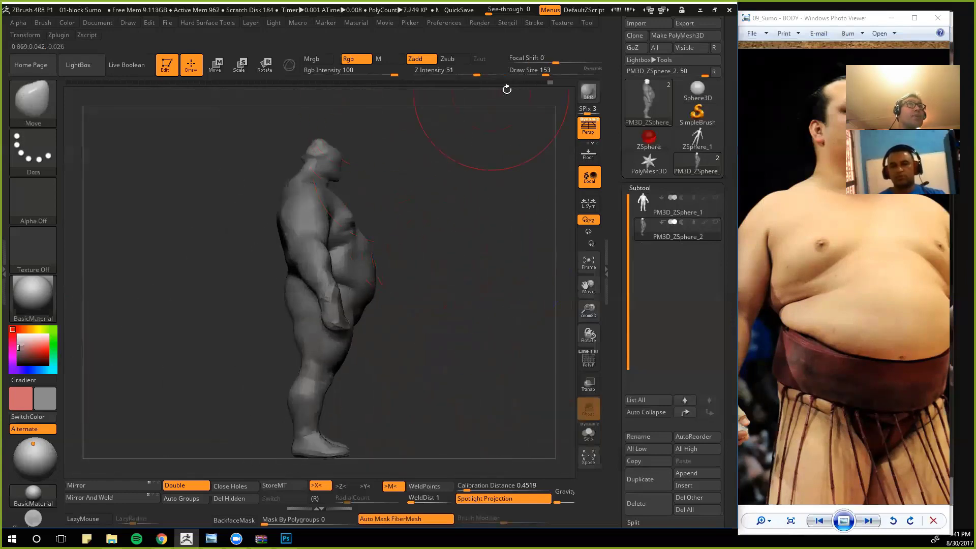
# Step: Compare the body's side and front silhouettes with an earlier undo history state, keeping the latest version
pyautogui.click(526, 82)
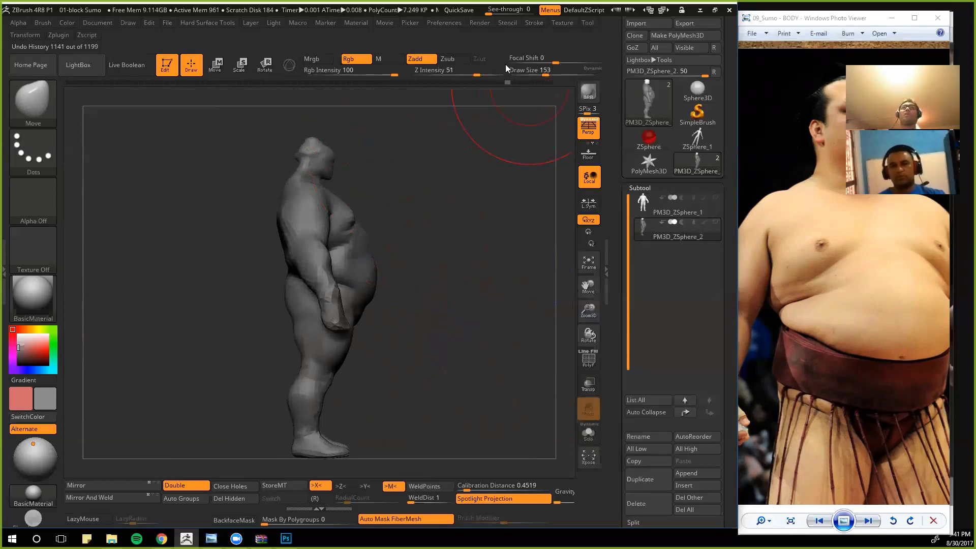
pyautogui.moveTo(508, 82)
pyautogui.mouseDown()
pyautogui.moveTo(583, 77)
pyautogui.moveTo(508, 73)
pyautogui.moveTo(588, 80)
pyautogui.mouseUp()
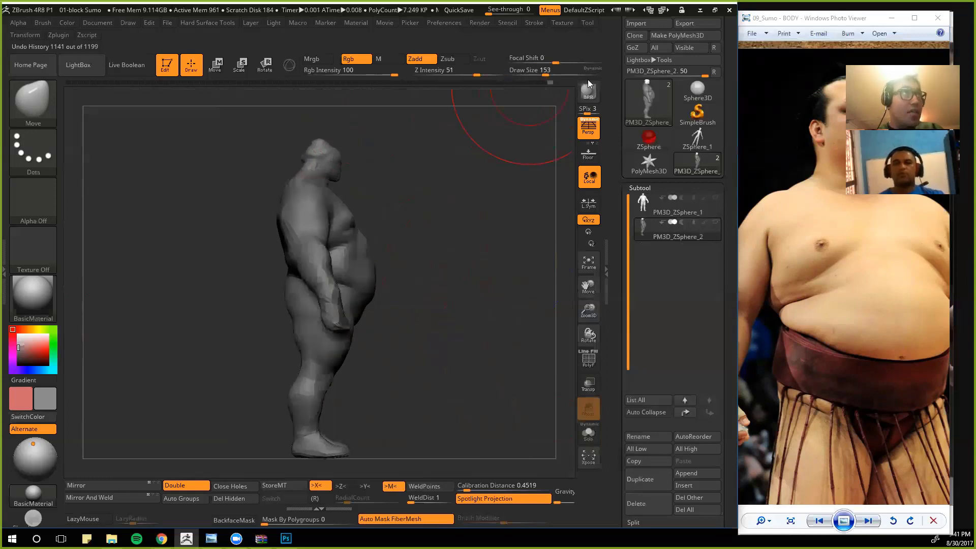
pyautogui.keyDown('shift'); pyautogui.moveTo(514, 268); pyautogui.dragTo(407, 260); pyautogui.keyUp('shift')
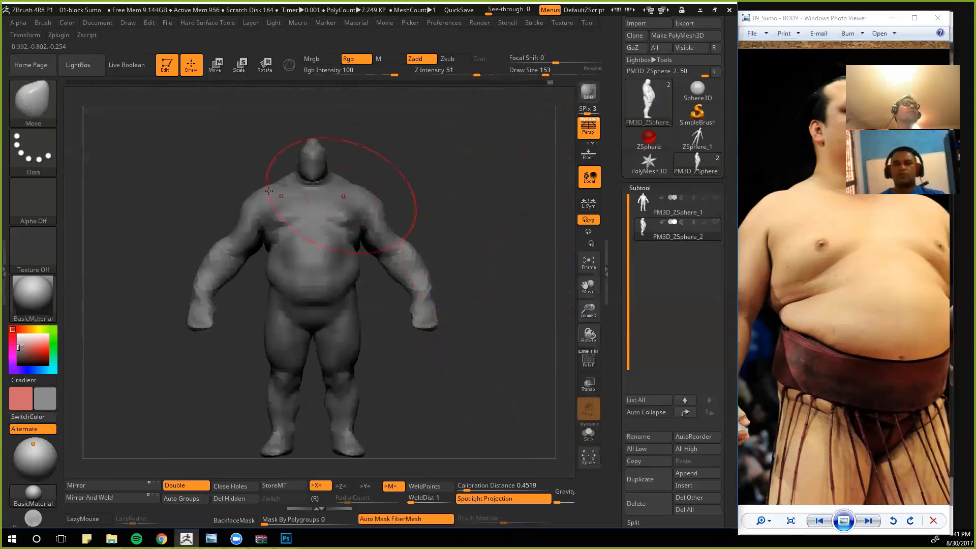
pyautogui.keyDown('shift'); pyautogui.moveTo(269, 190); pyautogui.dragTo(213, 198); pyautogui.keyUp('shift')
pyautogui.moveTo(545, 83)
pyautogui.mouseDown()
pyautogui.moveTo(569, 86)
pyautogui.moveTo(533, 90)
pyautogui.moveTo(567, 88)
pyautogui.mouseUp()
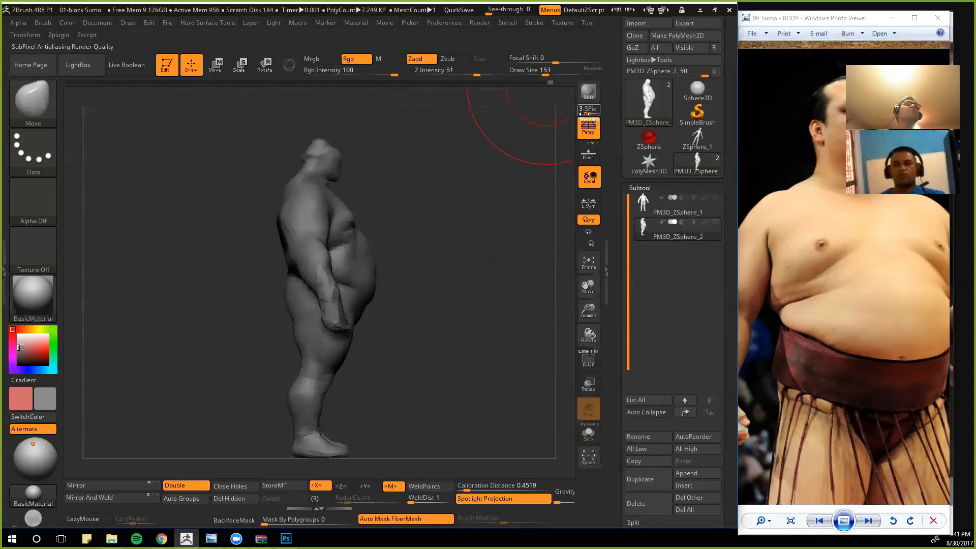
# Step: Tighten the folds beneath the chest with the Pinch brush at draw size 35 and Z intensity 20
pyautogui.press('f')
pyautogui.moveTo(512, 296)
pyautogui.keyDown('shift'); pyautogui.mouseDown()
pyautogui.moveTo(549, 300)
pyautogui.moveTo(468, 333)
pyautogui.moveTo(498, 342)
pyautogui.moveTo(452, 346)
pyautogui.moveTo(498, 345)
pyautogui.moveTo(517, 384)
pyautogui.moveTo(523, 375)
pyautogui.mouseUp(); pyautogui.keyUp('shift')
pyautogui.press('b')
pyautogui.press('p')
pyautogui.press('i')
pyautogui.press('space')
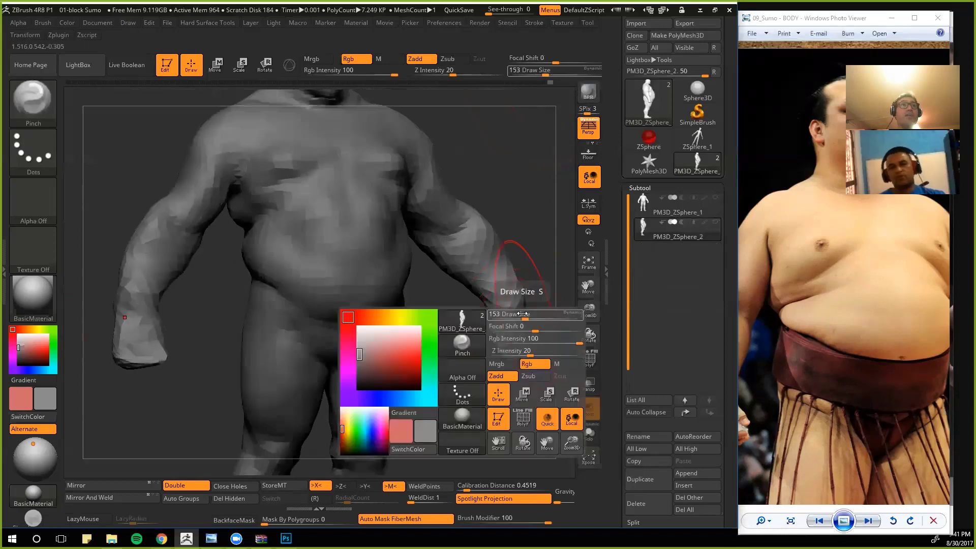
pyautogui.moveTo(522, 314); pyautogui.dragTo(507, 315)
pyautogui.keyDown('alt'); pyautogui.moveTo(468, 346); pyautogui.dragTo(483, 376); pyautogui.keyUp('alt')
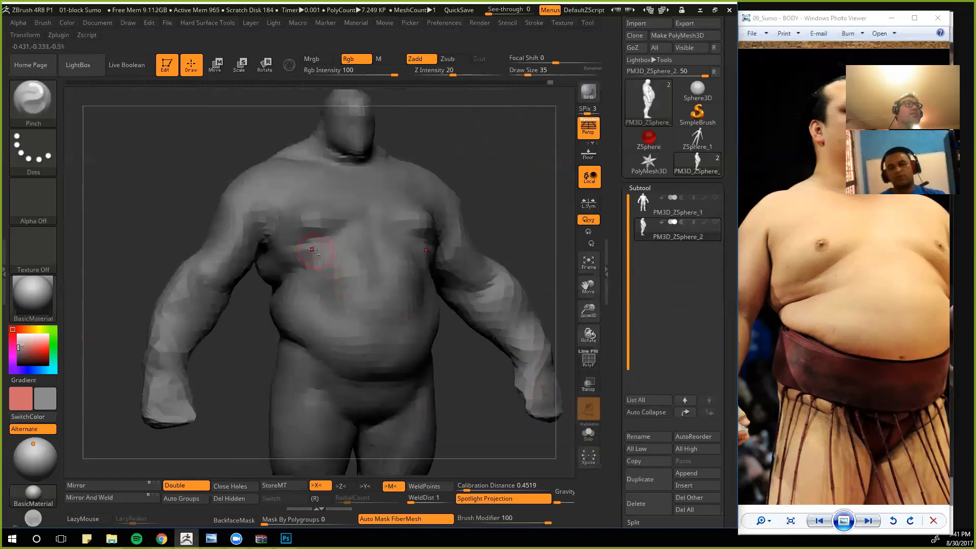
# Step: Isolate the front of the chest and upper belly, hiding the rest of the body
pyautogui.moveTo(141, 190); pyautogui.dragTo(205, 194)
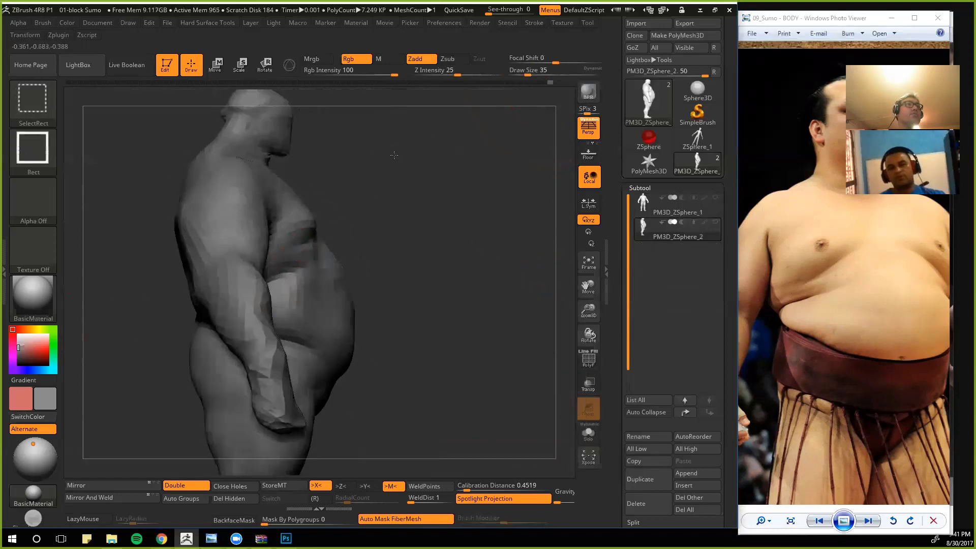
pyautogui.keyDown('ctrl'); pyautogui.keyDown('shift'); pyautogui.moveTo(404, 138); pyautogui.dragTo(286, 285); pyautogui.keyUp('shift'); pyautogui.keyUp('ctrl')
pyautogui.moveTo(505, 349); pyautogui.dragTo(447, 352)
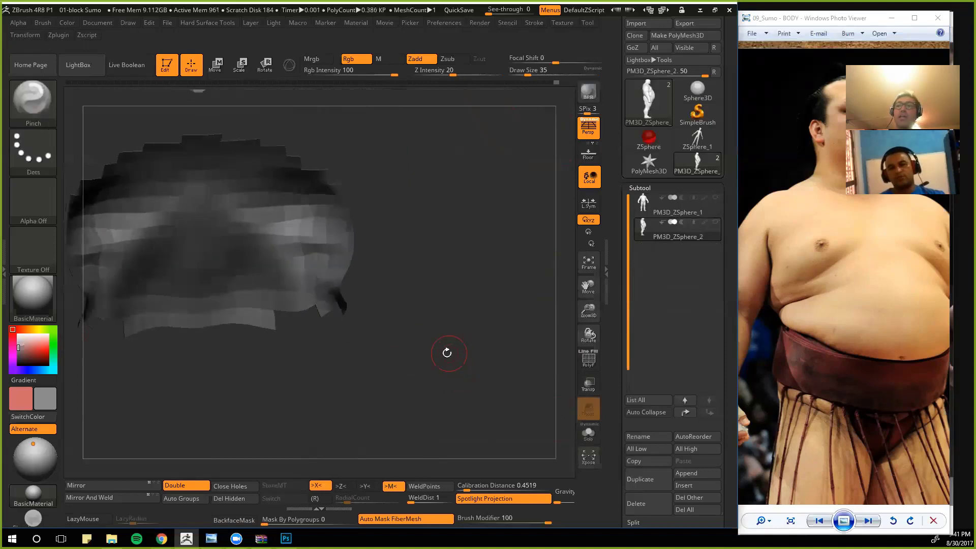
# Step: Sharpen the crease beneath the chest with the Pinch brush at Brush Modifier 0, Focal Shift -60 and draw size 51
pyautogui.click(506, 519)
pyautogui.write('3')
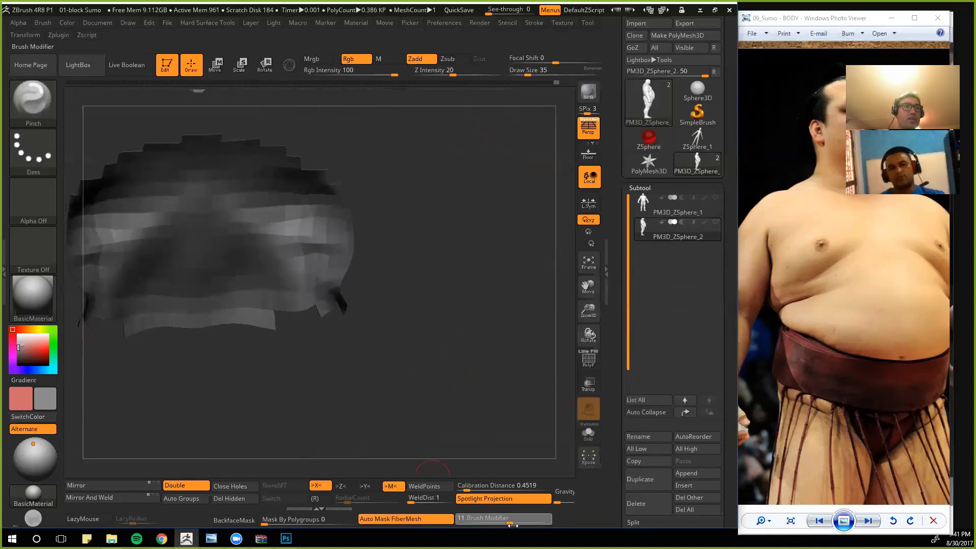
pyautogui.moveTo(513, 525); pyautogui.dragTo(509, 527)
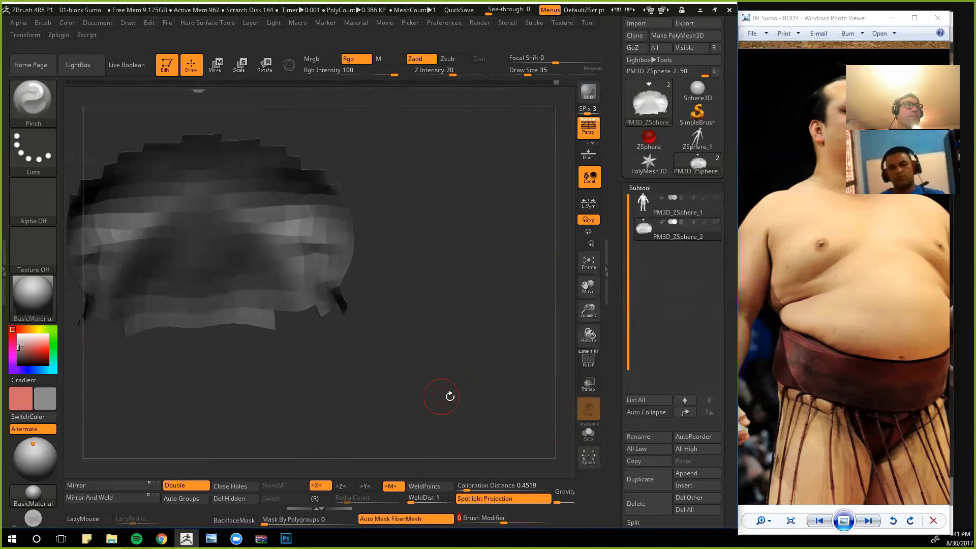
pyautogui.moveTo(449, 394); pyautogui.dragTo(461, 358)
pyautogui.rightClick(461, 357)
pyautogui.click(462, 359)
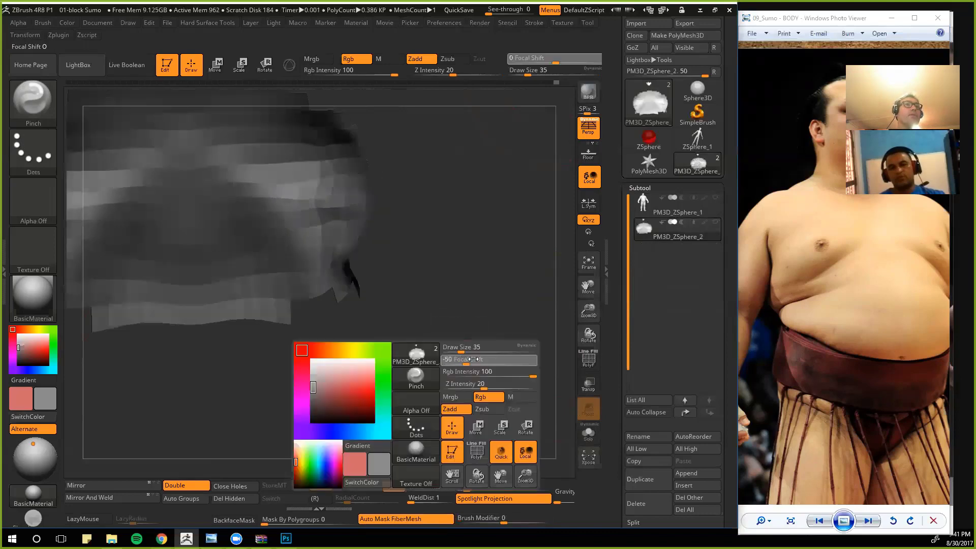
pyautogui.moveTo(463, 360); pyautogui.dragTo(462, 359)
pyautogui.moveTo(462, 348); pyautogui.dragTo(464, 348)
pyautogui.keyDown('alt'); pyautogui.moveTo(458, 303); pyautogui.dragTo(542, 399); pyautogui.keyUp('alt')
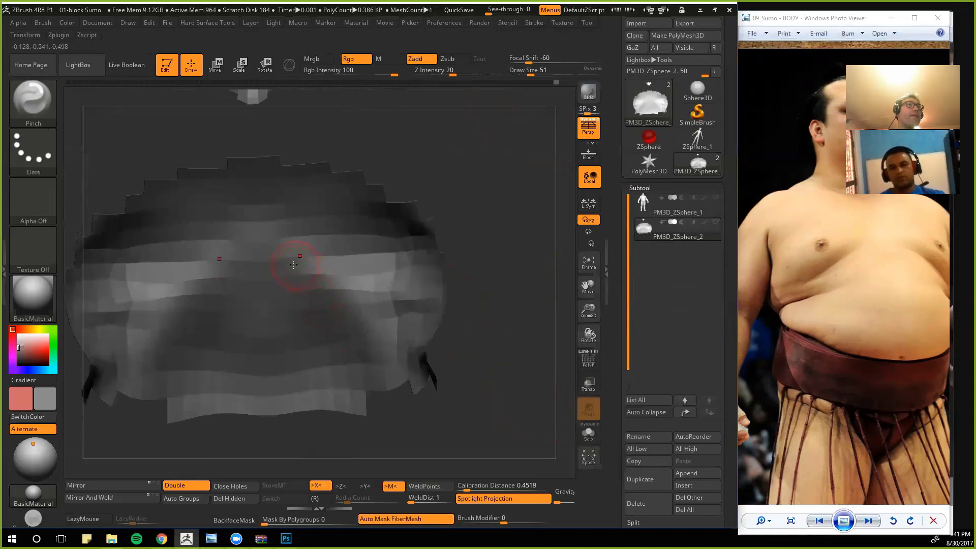
pyautogui.moveTo(523, 381); pyautogui.dragTo(407, 328)
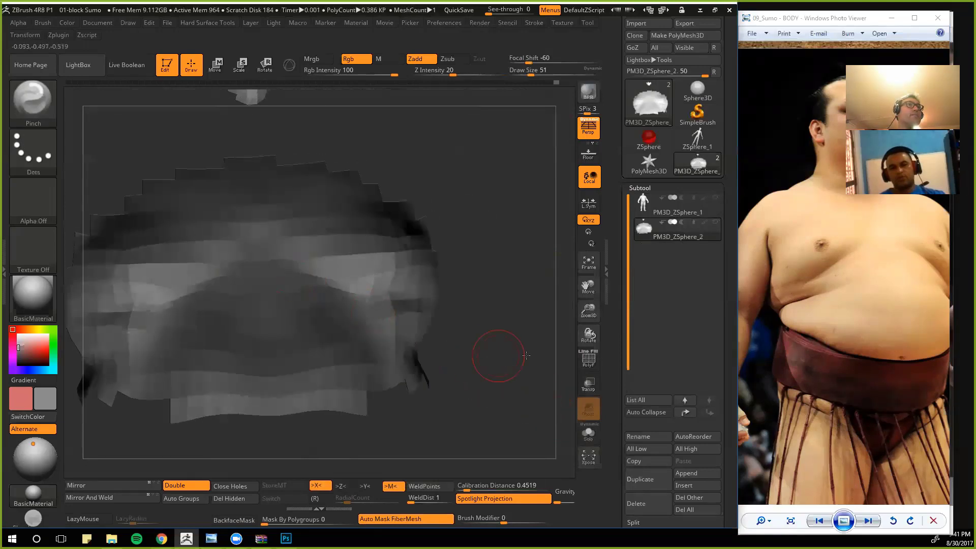
pyautogui.moveTo(526, 356); pyautogui.dragTo(480, 336)
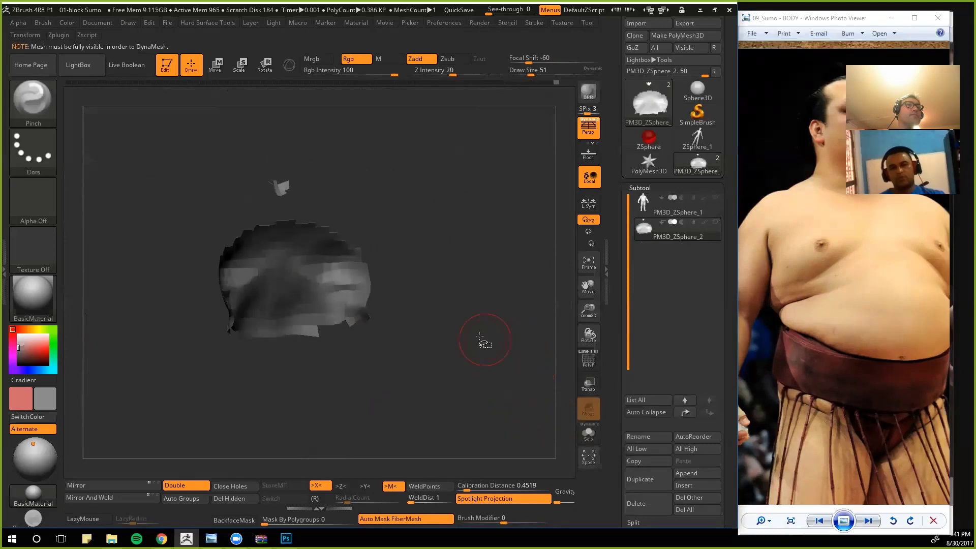
# Step: Show the whole body again and isolate the upper torso with the back and shoulders
pyautogui.keyDown('ctrl'); pyautogui.keyDown('shift'); pyautogui.click(480, 336); pyautogui.keyUp('shift'); pyautogui.keyUp('ctrl')
pyautogui.moveTo(477, 243)
pyautogui.mouseDown()
pyautogui.moveTo(425, 242)
pyautogui.moveTo(470, 229)
pyautogui.mouseUp()
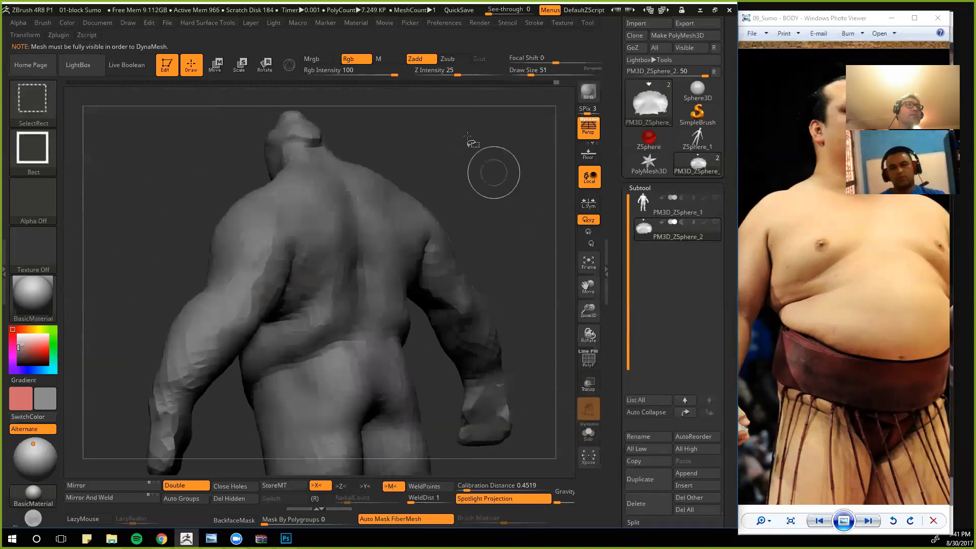
pyautogui.keyDown('ctrl'); pyautogui.keyDown('shift'); pyautogui.moveTo(468, 137); pyautogui.dragTo(325, 393); pyautogui.keyUp('shift'); pyautogui.keyUp('ctrl')
pyautogui.moveTo(514, 308); pyautogui.dragTo(399, 222)
pyautogui.keyDown('ctrl'); pyautogui.keyDown('shift'); pyautogui.moveTo(444, 92); pyautogui.dragTo(322, 379); pyautogui.keyUp('shift'); pyautogui.keyUp('ctrl')
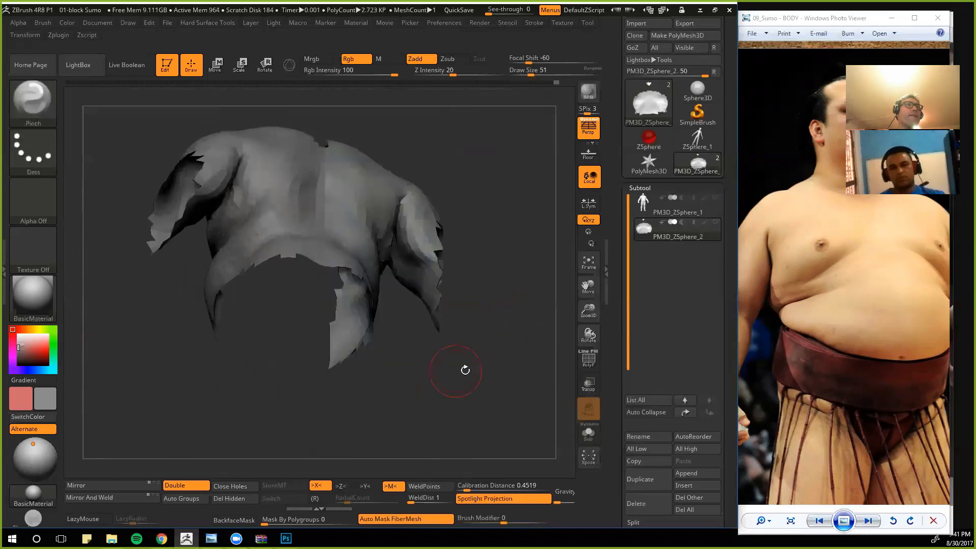
# Step: Show the whole body again, view it from the front and glance at the LightBox sample projects
pyautogui.moveTo(464, 366); pyautogui.dragTo(244, 399)
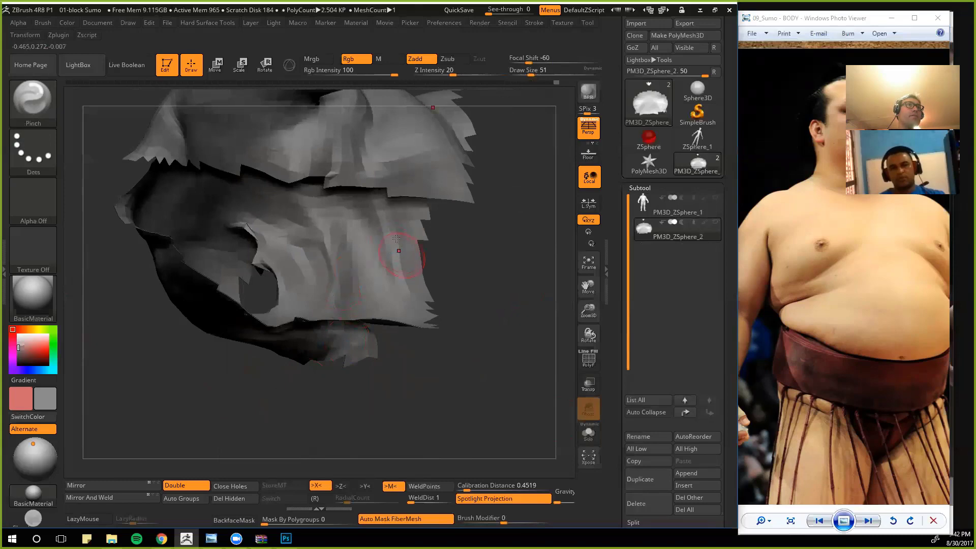
pyautogui.moveTo(432, 377)
pyautogui.mouseDown()
pyautogui.moveTo(384, 420)
pyautogui.moveTo(435, 405)
pyautogui.mouseUp()
pyautogui.keyDown('ctrl'); pyautogui.keyDown('shift'); pyautogui.click(435, 405); pyautogui.keyUp('shift'); pyautogui.keyUp('ctrl')
pyautogui.moveTo(498, 393); pyautogui.dragTo(356, 325)
pyautogui.moveTo(138, 178)
pyautogui.keyDown('alt'); pyautogui.mouseDown()
pyautogui.moveTo(127, 182)
pyautogui.moveTo(167, 181)
pyautogui.moveTo(179, 223)
pyautogui.mouseUp(); pyautogui.keyUp('alt')
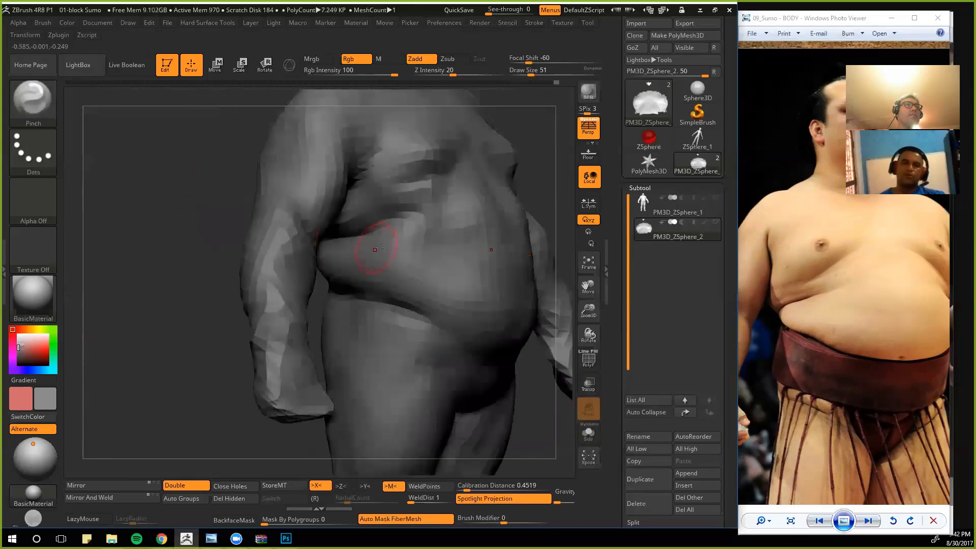
pyautogui.moveTo(154, 181)
pyautogui.keyDown('alt'); pyautogui.mouseDown()
pyautogui.moveTo(157, 222)
pyautogui.moveTo(300, 232)
pyautogui.moveTo(205, 242)
pyautogui.moveTo(168, 270)
pyautogui.moveTo(178, 285)
pyautogui.moveTo(139, 182)
pyautogui.mouseUp(); pyautogui.keyUp('alt')
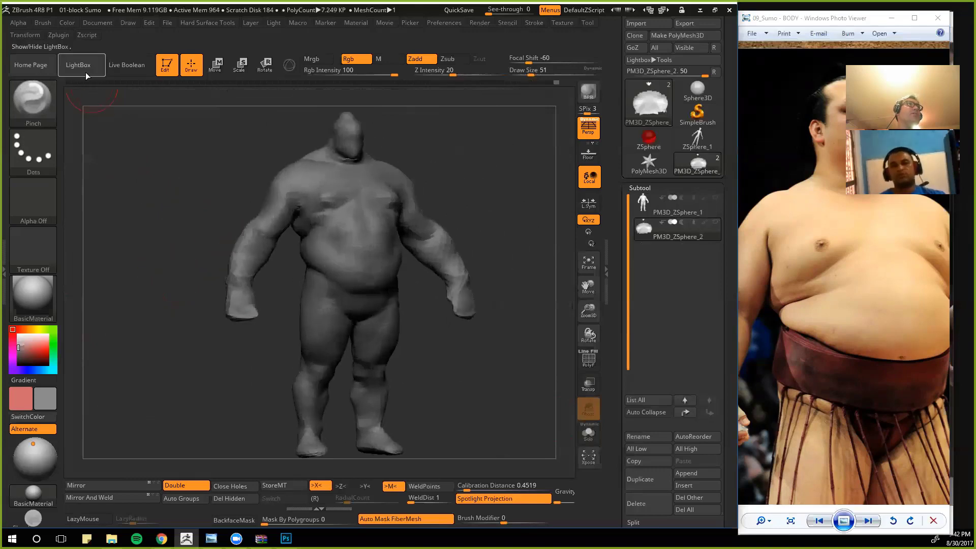
pyautogui.click(82, 65)
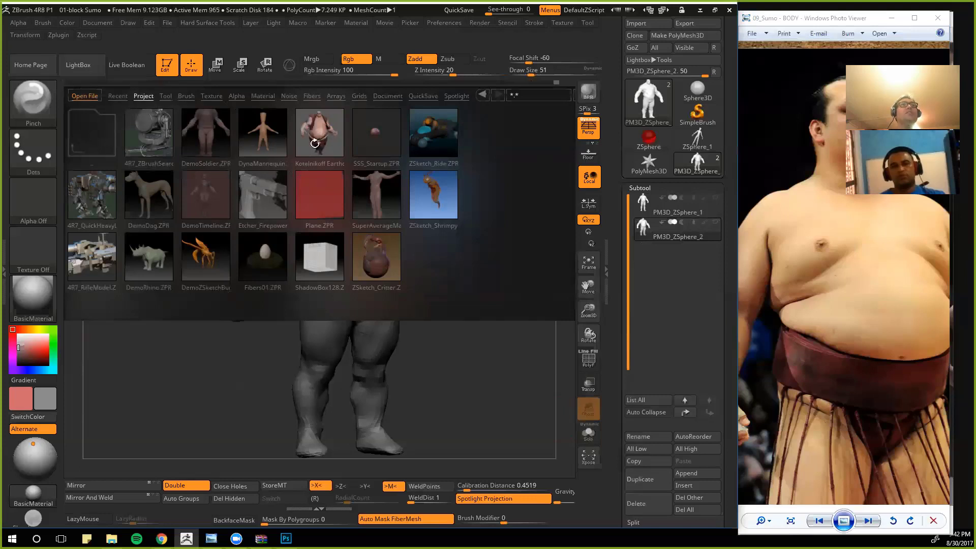
pyautogui.click(79, 70)
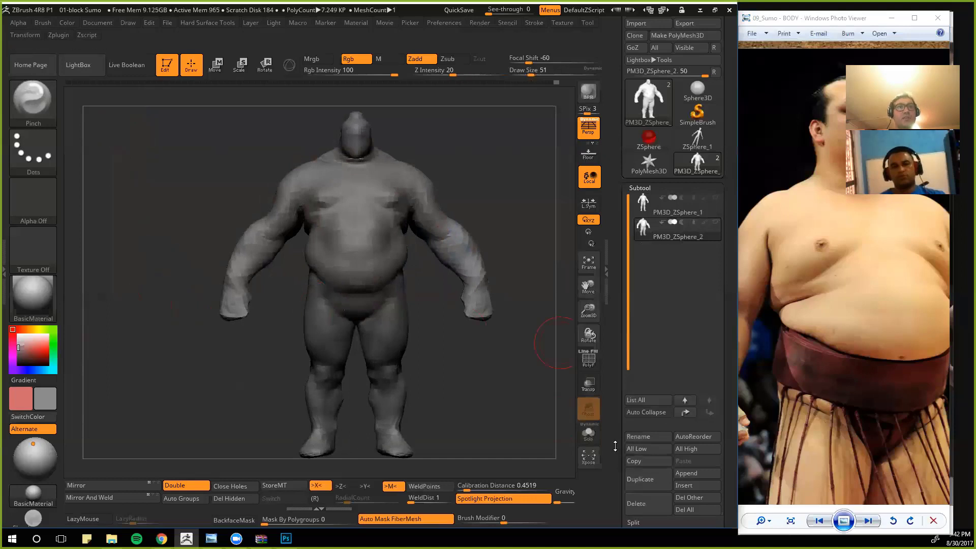
# Step: Duplicate the sumo body subtool and expand the Deformation settings for the copy
pyautogui.click(640, 479)
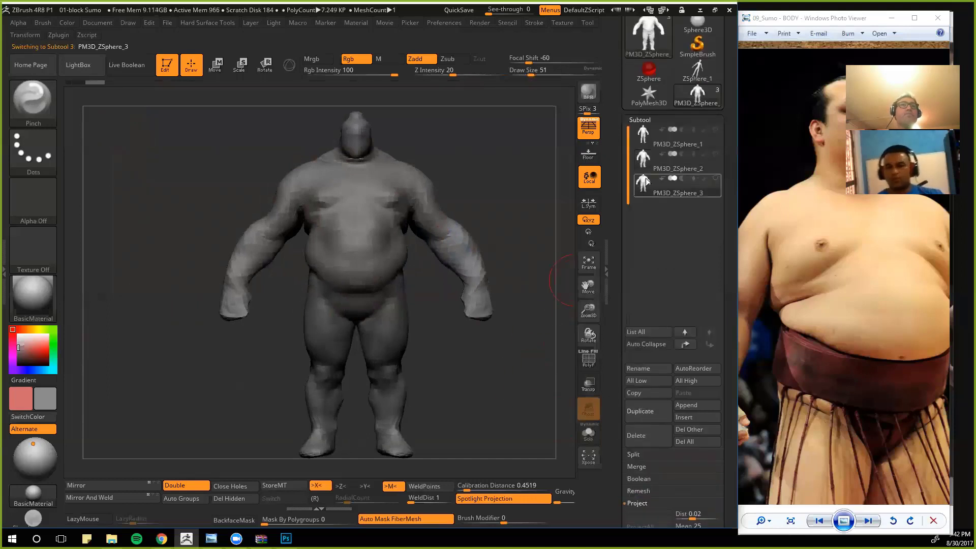
pyautogui.moveTo(523, 355)
pyautogui.keyDown('alt'); pyautogui.mouseDown()
pyautogui.moveTo(521, 344)
pyautogui.moveTo(526, 355)
pyautogui.mouseUp(); pyautogui.keyUp('alt')
pyautogui.moveTo(615, 382); pyautogui.dragTo(615, 252)
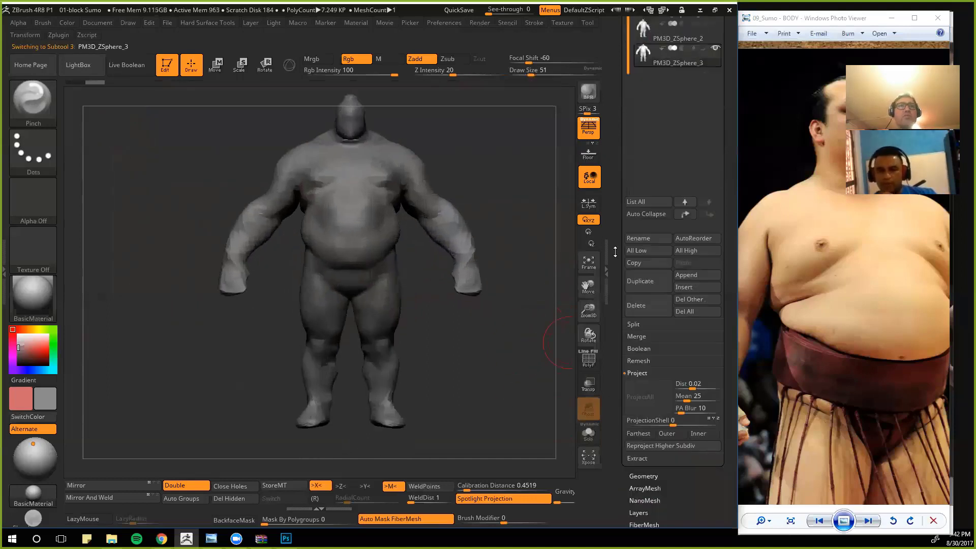
pyautogui.scroll(-10, 633, 250)
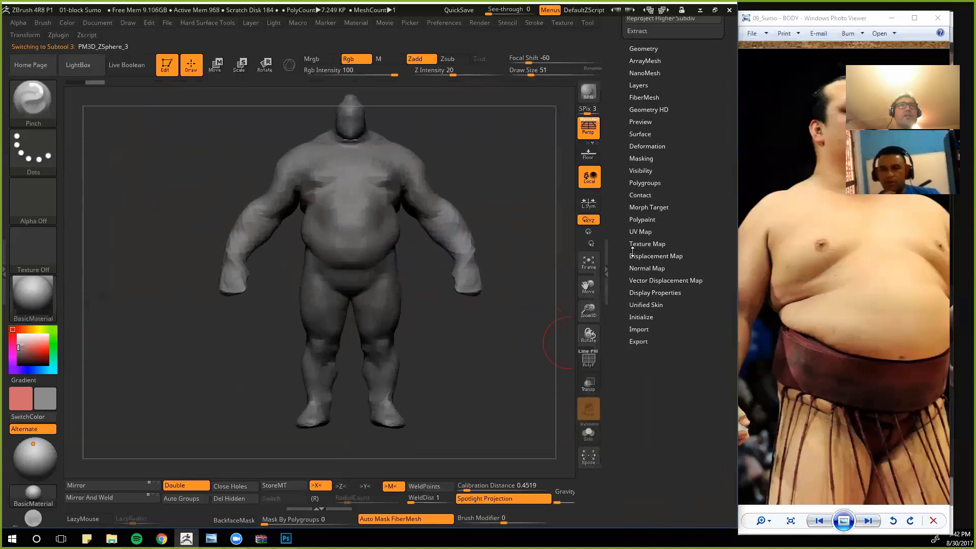
pyautogui.click(641, 146)
pyautogui.moveTo(623, 148); pyautogui.dragTo(626, 385)
pyautogui.keyDown('alt'); pyautogui.moveTo(548, 279); pyautogui.dragTo(547, 303); pyautogui.keyUp('alt')
pyautogui.moveTo(614, 268); pyautogui.dragTo(613, 287)
# Step: Try a Spherize deformation of 79 on the duplicated body, check it from the side and undo it
pyautogui.moveTo(673, 317); pyautogui.dragTo(704, 317)
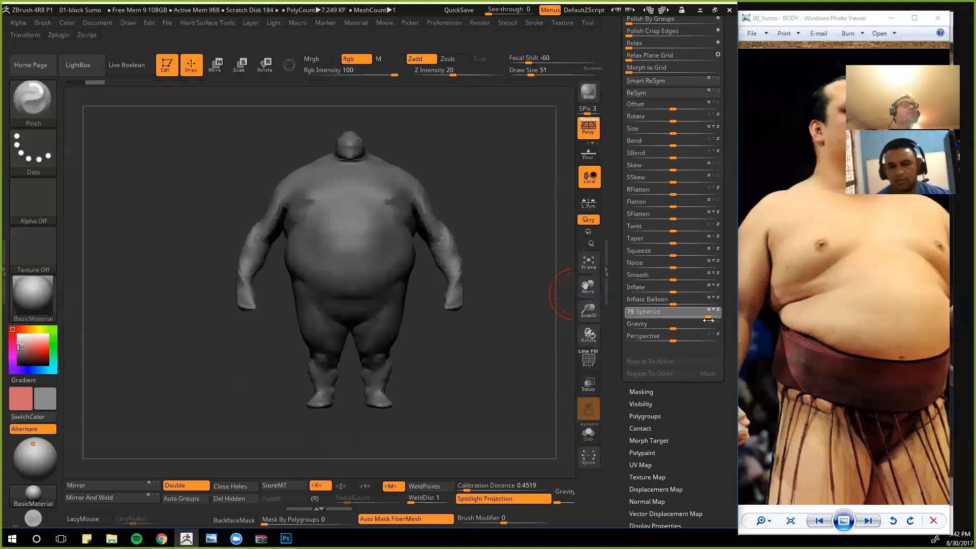
pyautogui.moveTo(709, 319); pyautogui.dragTo(708, 319)
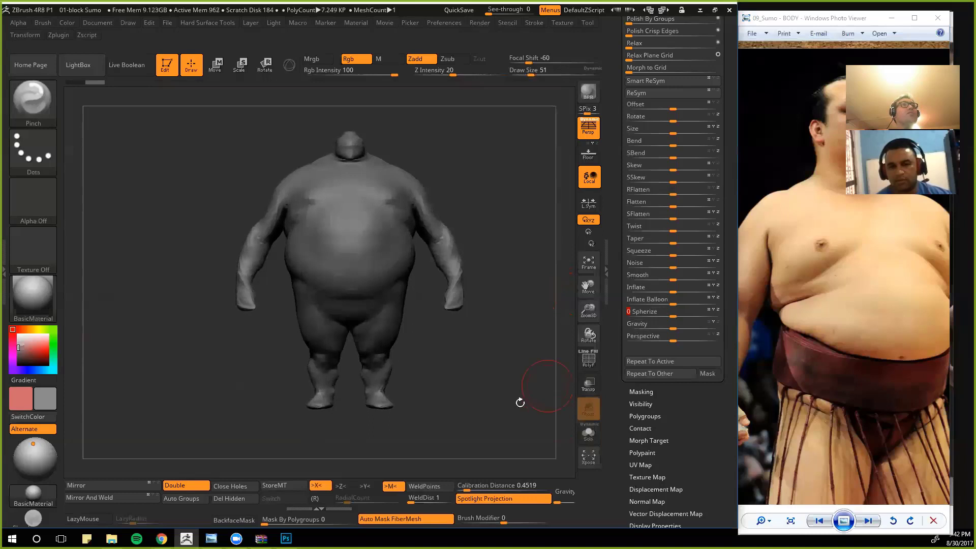
pyautogui.moveTo(518, 399); pyautogui.dragTo(626, 399)
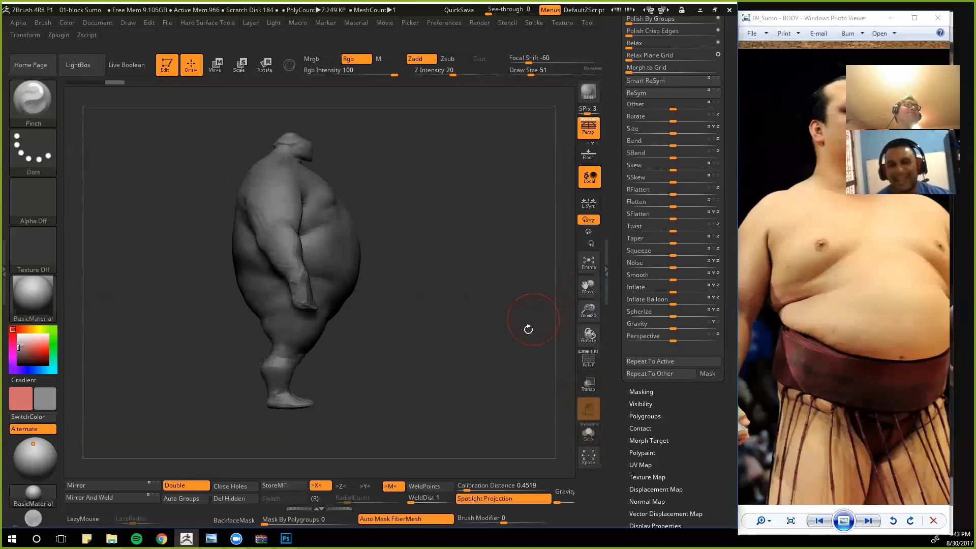
pyautogui.moveTo(476, 348)
pyautogui.mouseDown()
pyautogui.moveTo(552, 354)
pyautogui.moveTo(528, 364)
pyautogui.moveTo(567, 357)
pyautogui.mouseUp()
pyautogui.press('ctrl')
pyautogui.hotkey('ctrl', 'z')
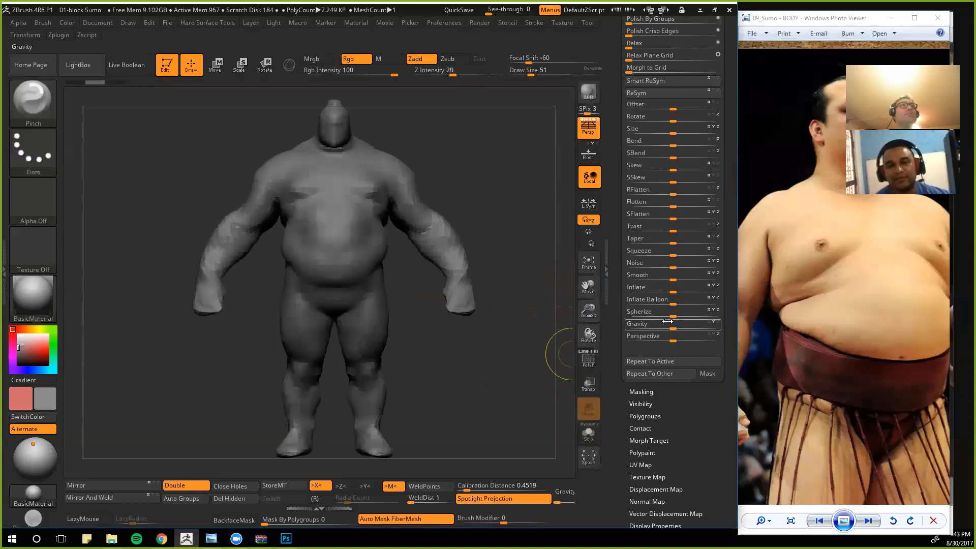
# Step: Try another strong positive Spherize deformation on the duplicated body and undo it
pyautogui.keyDown('alt'); pyautogui.moveTo(543, 372); pyautogui.dragTo(543, 362); pyautogui.keyUp('alt')
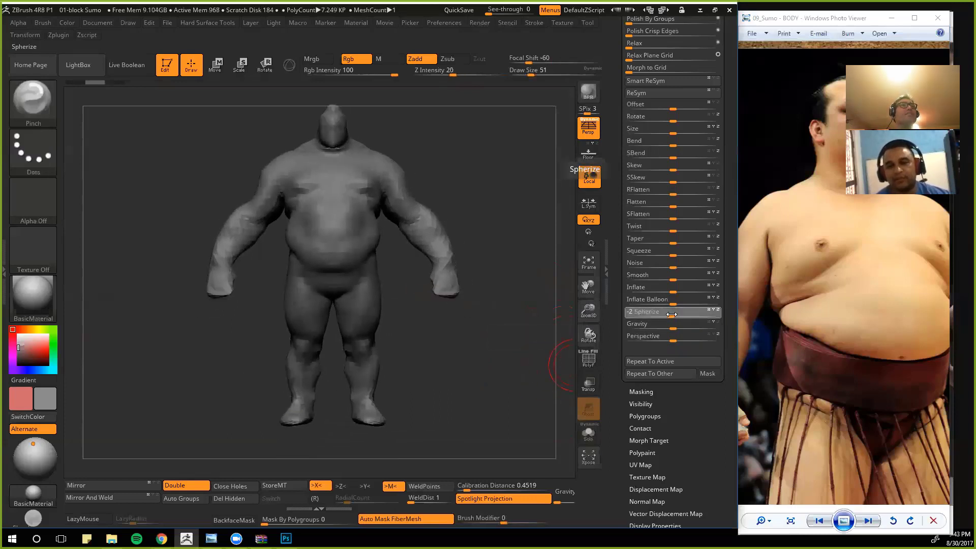
pyautogui.moveTo(670, 315); pyautogui.dragTo(704, 317)
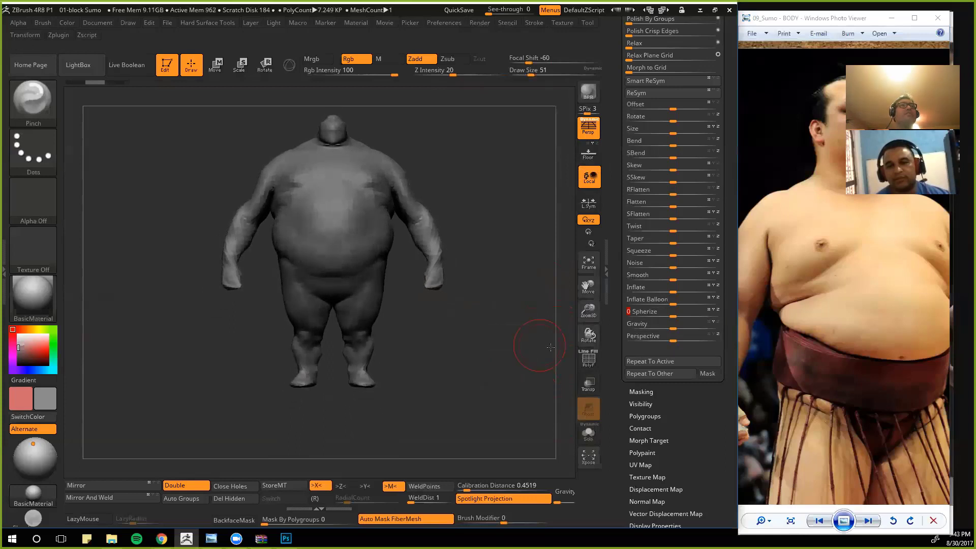
pyautogui.moveTo(534, 347)
pyautogui.mouseDown()
pyautogui.moveTo(702, 356)
pyautogui.moveTo(503, 351)
pyautogui.moveTo(543, 361)
pyautogui.moveTo(495, 375)
pyautogui.moveTo(547, 371)
pyautogui.moveTo(547, 349)
pyautogui.moveTo(531, 370)
pyautogui.mouseUp()
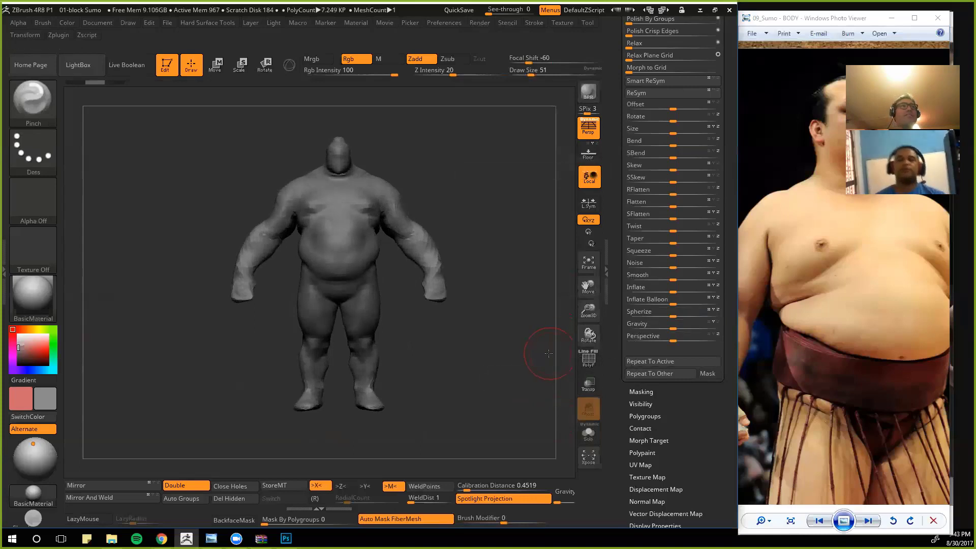
# Step: Try the Gravity deformation on the duplicated body and undo it
pyautogui.keyDown('alt'); pyautogui.moveTo(548, 353); pyautogui.dragTo(564, 370); pyautogui.keyUp('alt')
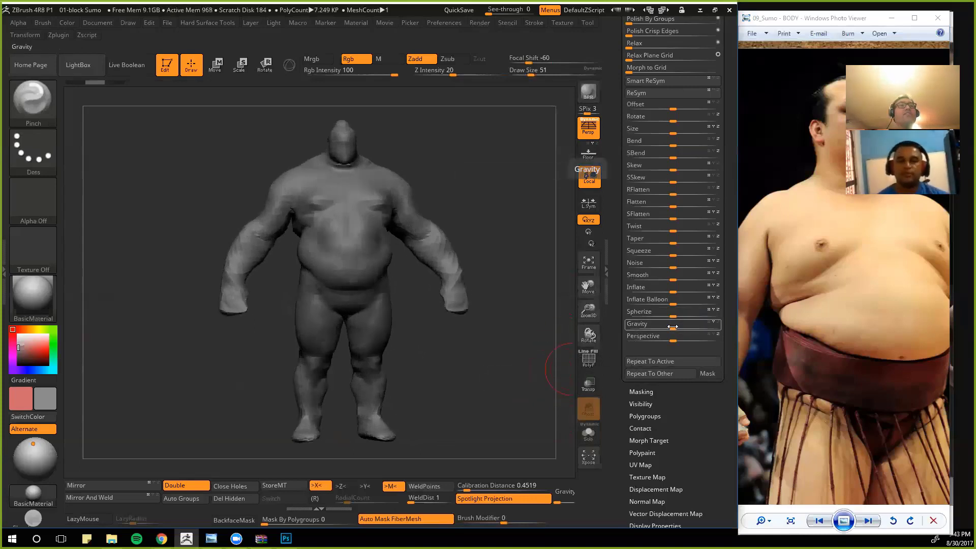
pyautogui.keyDown('alt'); pyautogui.moveTo(525, 341); pyautogui.dragTo(561, 351); pyautogui.keyUp('alt')
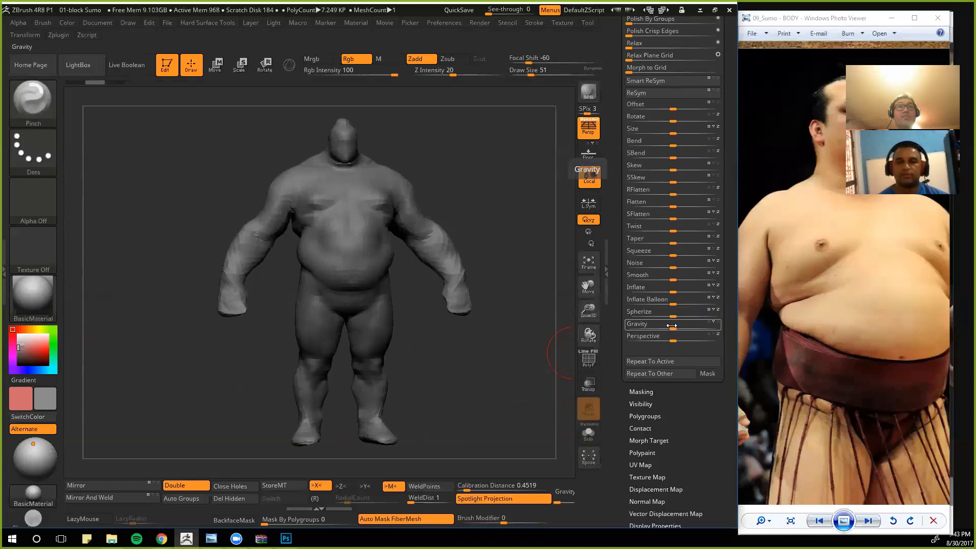
pyautogui.moveTo(673, 326); pyautogui.dragTo(678, 326)
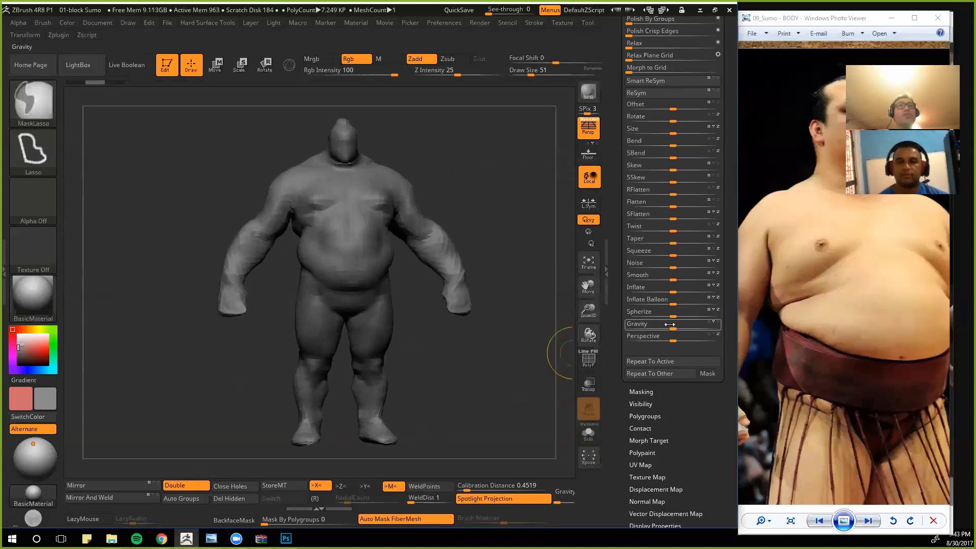
pyautogui.keyDown('shift'); pyautogui.moveTo(515, 339); pyautogui.dragTo(620, 344); pyautogui.keyUp('shift')
pyautogui.moveTo(674, 325)
pyautogui.mouseDown()
pyautogui.moveTo(703, 333)
pyautogui.moveTo(676, 315)
pyautogui.moveTo(685, 315)
pyautogui.mouseUp()
pyautogui.hotkey('ctrl', 'z')
pyautogui.hotkey('ctrl', 'z')
# Step: Select the Move brush and set its draw size to 119
pyautogui.press('b')
pyautogui.press('m')
pyautogui.press('v')
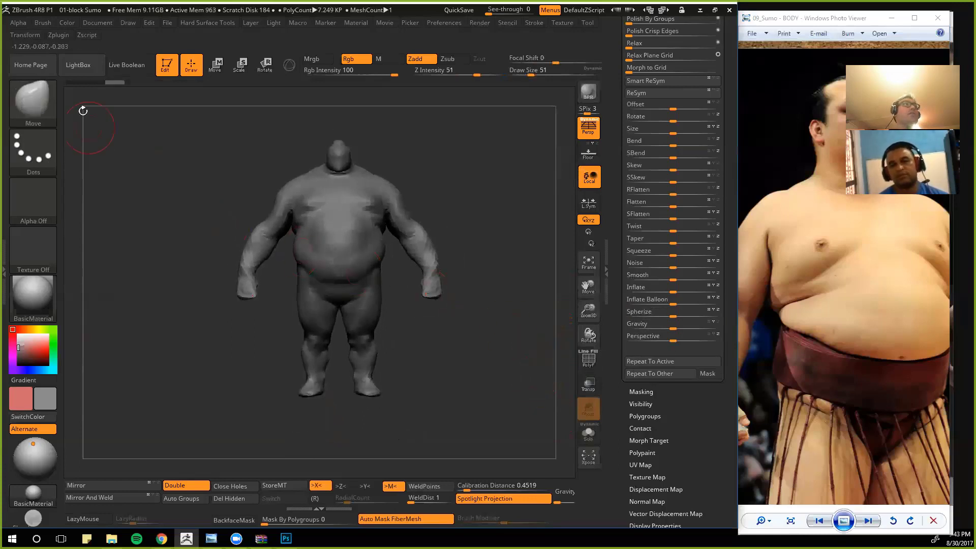
pyautogui.click(81, 67)
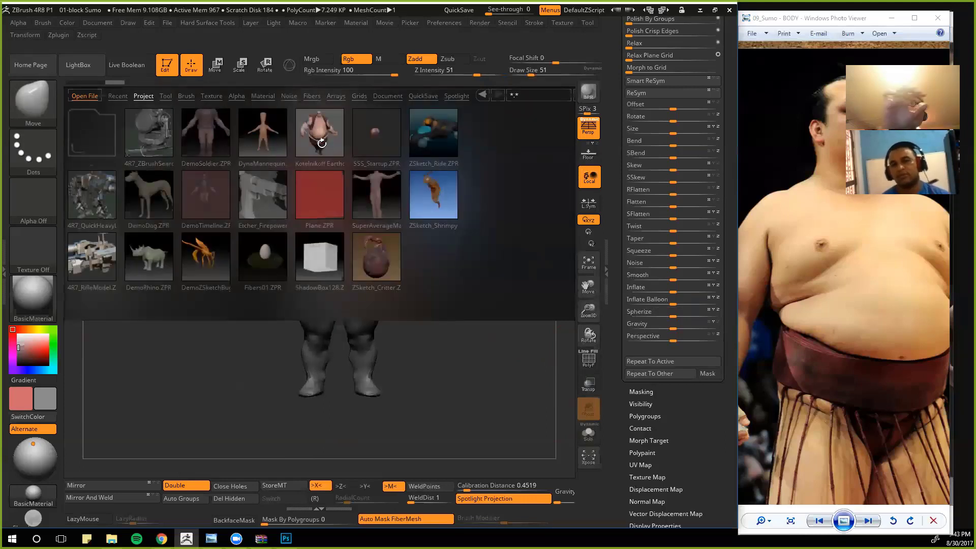
pyautogui.click(87, 67)
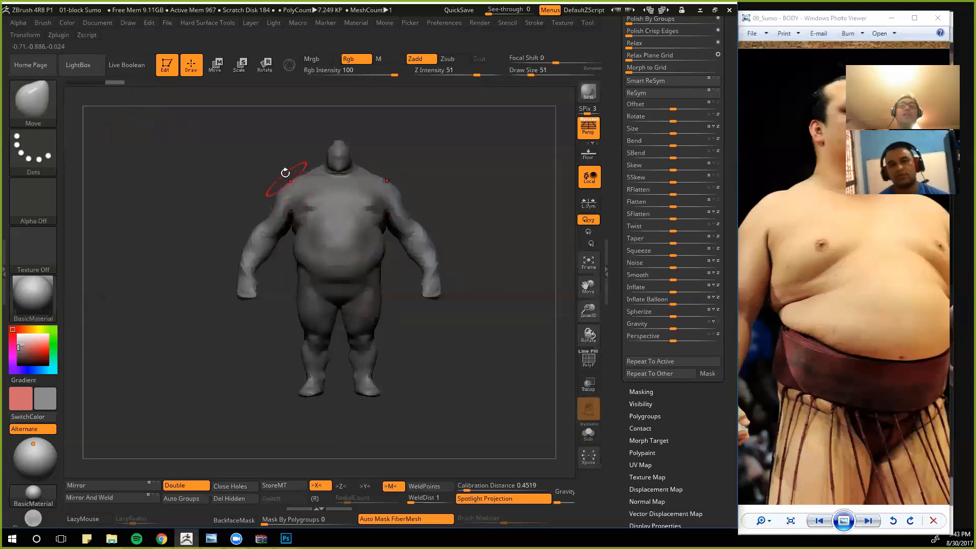
pyautogui.press(']')
pyautogui.press(']')
pyautogui.press(']')
pyautogui.press(']')
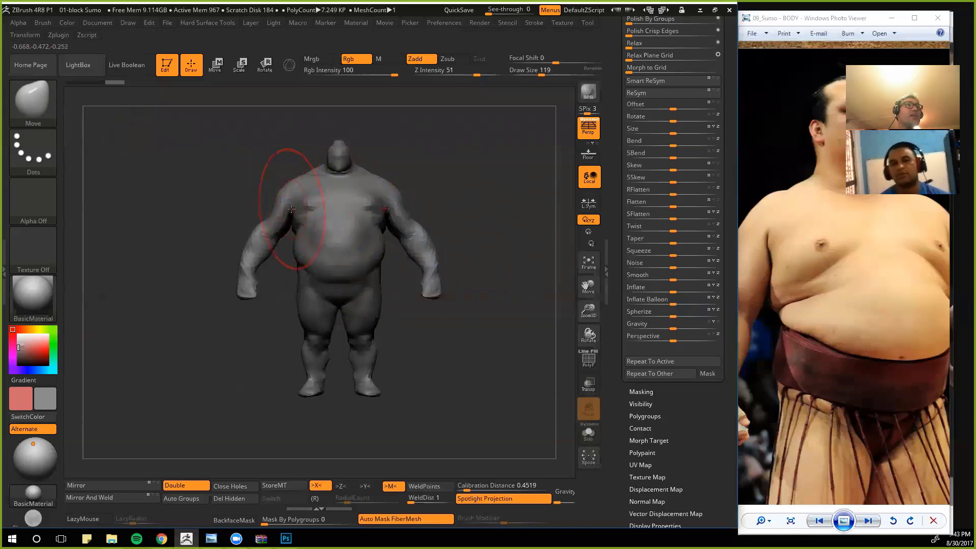
# Step: Try nudging the armpits and pulling the arms closer to the torso with the Move brush, and undo it
pyautogui.moveTo(292, 210); pyautogui.dragTo(295, 203)
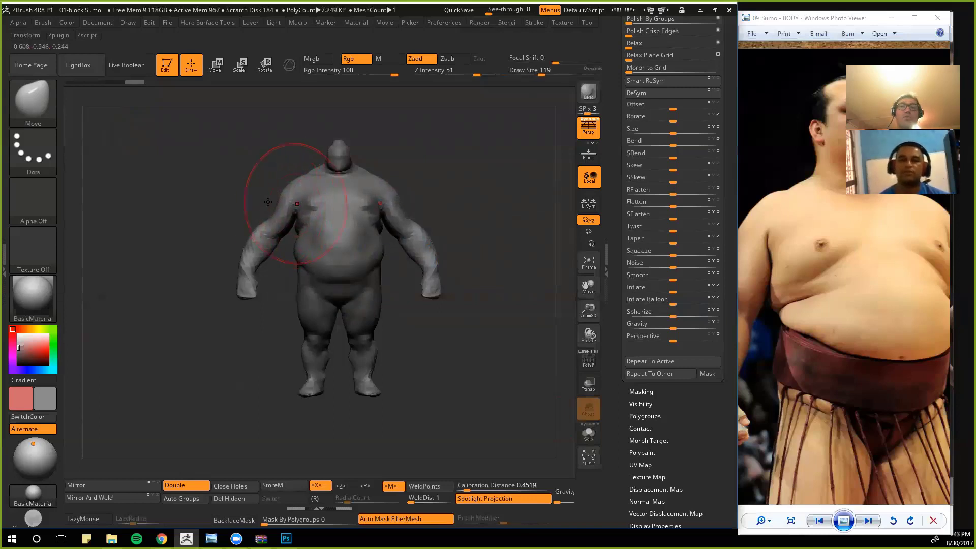
pyautogui.moveTo(208, 211)
pyautogui.keyDown('alt'); pyautogui.mouseDown()
pyautogui.moveTo(213, 244)
pyautogui.moveTo(251, 225)
pyautogui.mouseUp(); pyautogui.keyUp('alt')
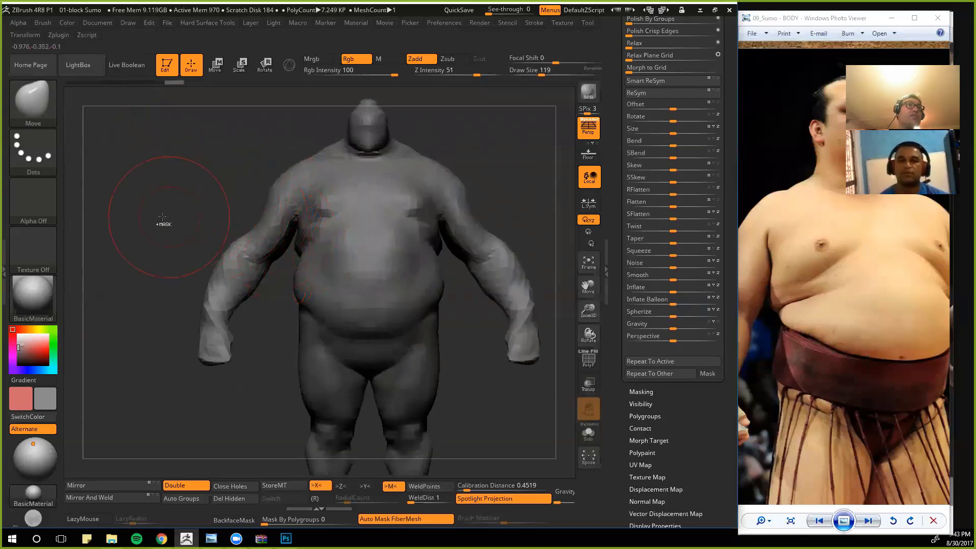
pyautogui.keyDown('alt'); pyautogui.moveTo(163, 222); pyautogui.dragTo(137, 146); pyautogui.keyUp('alt')
pyautogui.hotkey('ctrl', 'z')
pyautogui.moveTo(293, 232); pyautogui.dragTo(265, 227)
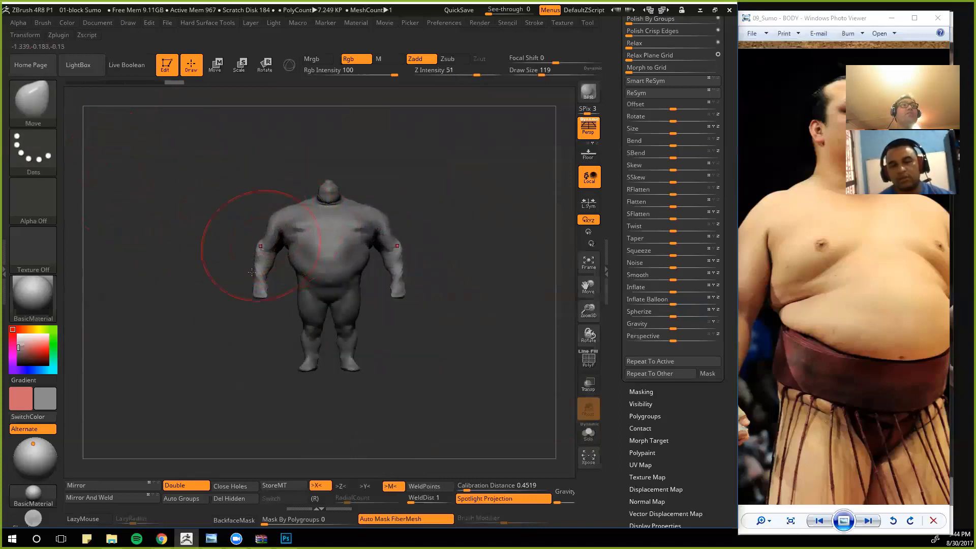
pyautogui.moveTo(259, 266); pyautogui.dragTo(264, 269)
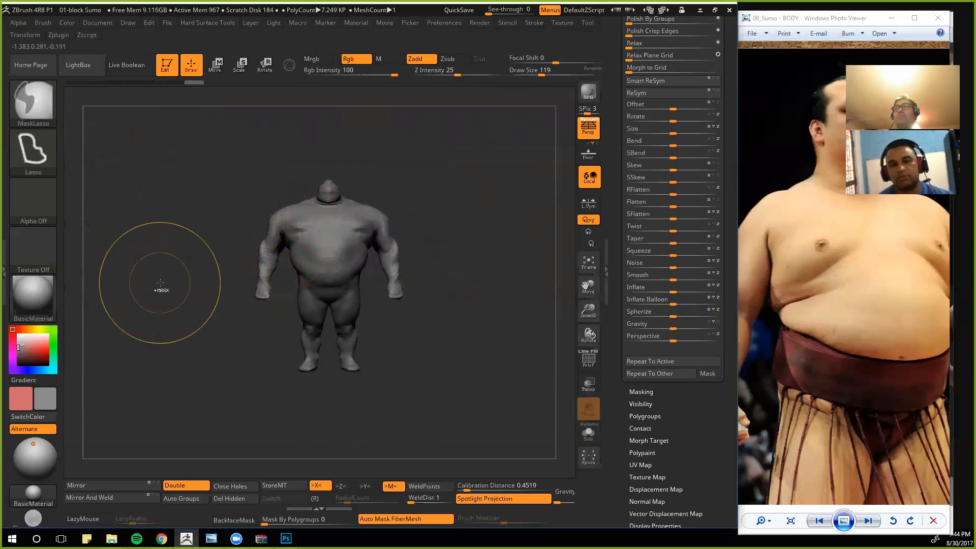
pyautogui.hotkey('ctrl', 'z')
pyautogui.hotkey('ctrl', 'z')
pyautogui.hotkey('ctrl', 'z')
# Step: Adjust the shoulders and upper torso with the Move brush, working from three-quarter and front views
pyautogui.keyDown('alt'); pyautogui.moveTo(165, 284); pyautogui.dragTo(200, 297); pyautogui.keyUp('alt')
pyautogui.moveTo(325, 160)
pyautogui.mouseDown()
pyautogui.moveTo(349, 201)
pyautogui.moveTo(344, 184)
pyautogui.mouseUp()
pyautogui.moveTo(224, 201)
pyautogui.keyDown('alt'); pyautogui.mouseDown()
pyautogui.moveTo(212, 222)
pyautogui.moveTo(181, 231)
pyautogui.moveTo(239, 235)
pyautogui.mouseUp(); pyautogui.keyUp('alt')
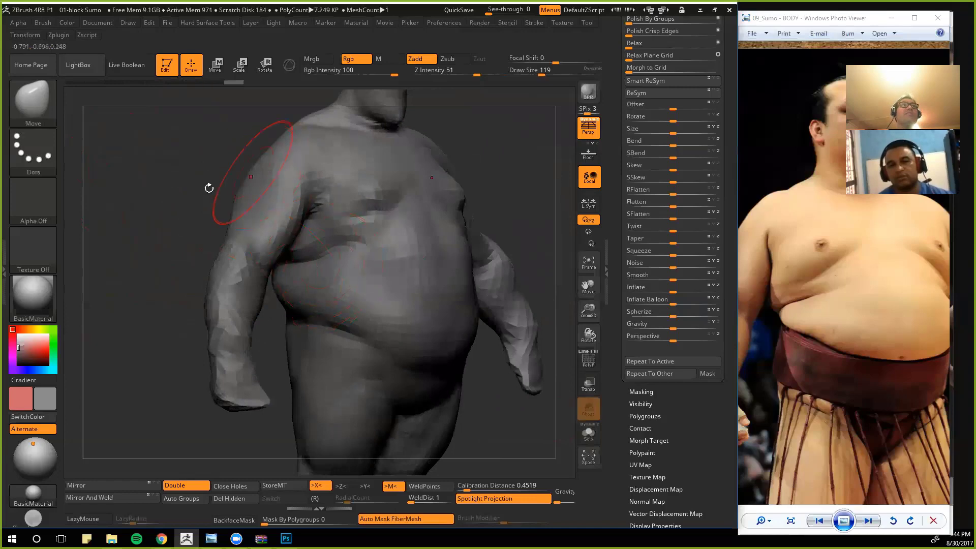
pyautogui.moveTo(209, 187)
pyautogui.keyDown('shift'); pyautogui.mouseDown()
pyautogui.moveTo(258, 178)
pyautogui.moveTo(272, 163)
pyautogui.mouseUp(); pyautogui.keyUp('shift')
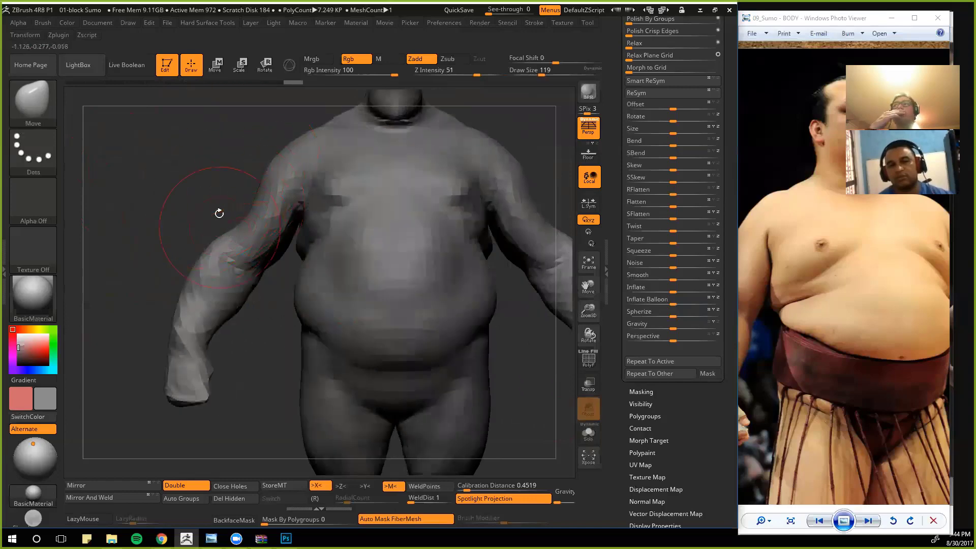
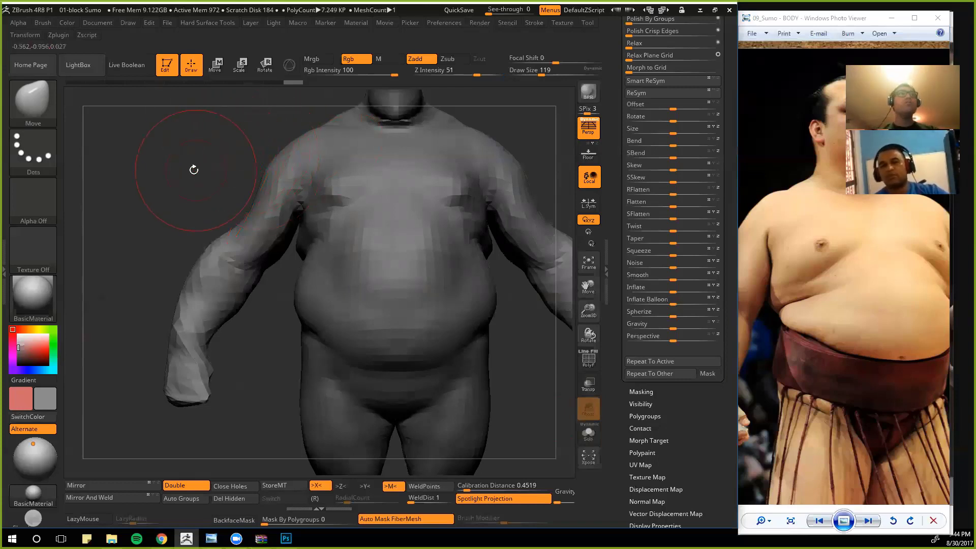
pyautogui.press('f')
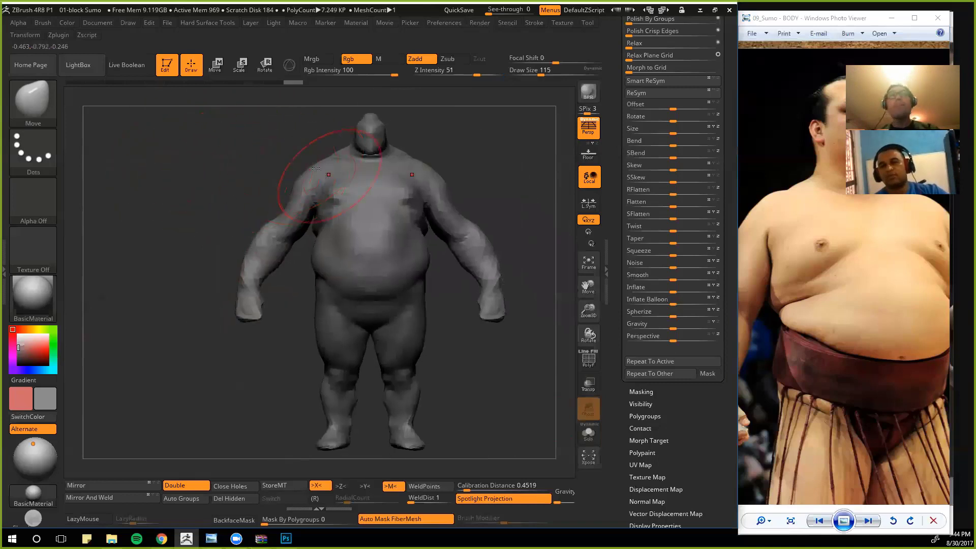
# Step: Refine the armpits and sides of the torso with the Move brush at draw size 87, checking front and back
pyautogui.press('[')
pyautogui.press('[')
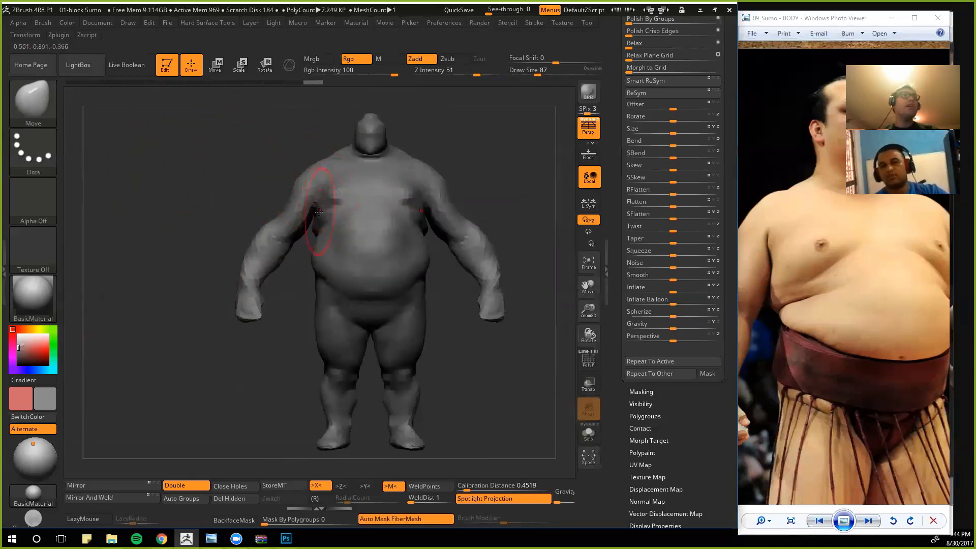
pyautogui.moveTo(233, 205)
pyautogui.mouseDown()
pyautogui.moveTo(328, 227)
pyautogui.moveTo(312, 216)
pyautogui.mouseUp()
pyautogui.moveTo(216, 201)
pyautogui.mouseDown()
pyautogui.moveTo(188, 203)
pyautogui.moveTo(305, 236)
pyautogui.moveTo(312, 251)
pyautogui.mouseUp()
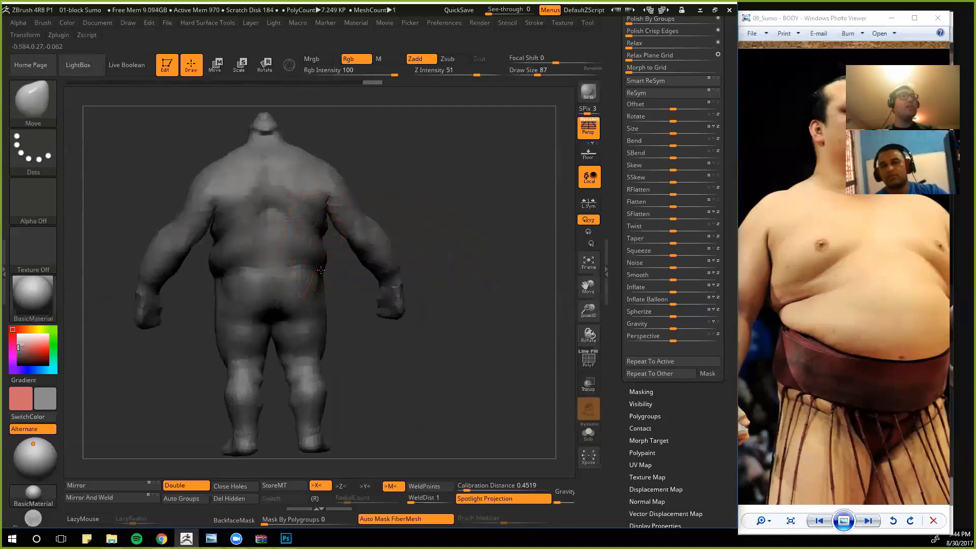
pyautogui.moveTo(442, 229); pyautogui.dragTo(336, 219)
pyautogui.moveTo(328, 243); pyautogui.dragTo(324, 243)
pyautogui.moveTo(218, 212); pyautogui.dragTo(293, 196)
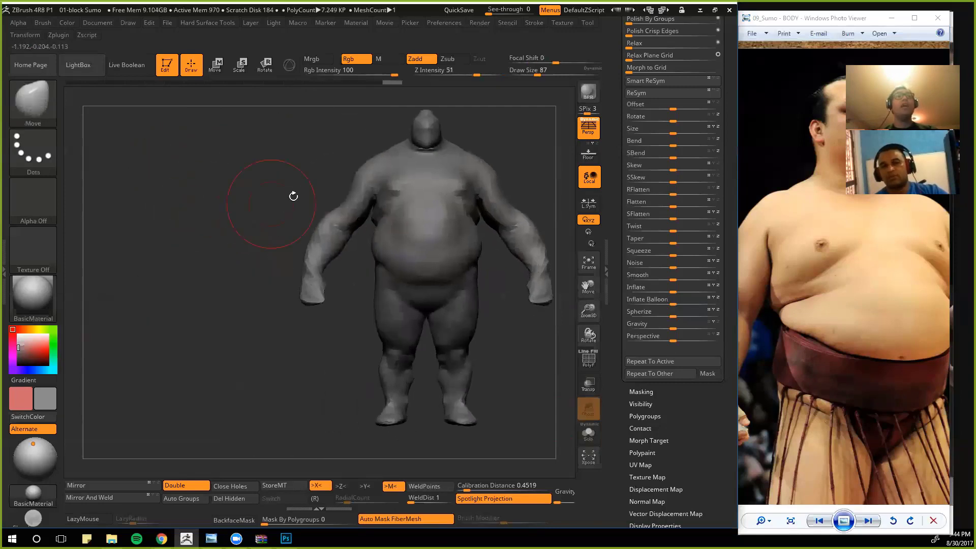
pyautogui.moveTo(244, 221); pyautogui.dragTo(204, 193)
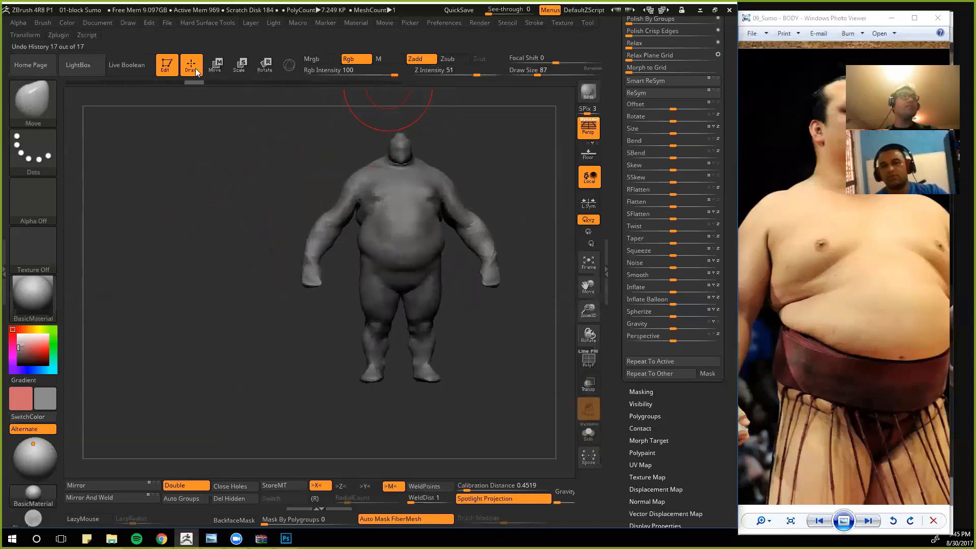
# Step: Scrub the undo history forward to the latest state and show the list of body subtools
pyautogui.moveTo(194, 82); pyautogui.dragTo(429, 82)
pyautogui.moveTo(620, 208); pyautogui.dragTo(619, 396)
pyautogui.keyDown('alt'); pyautogui.moveTo(528, 194); pyautogui.dragTo(508, 244); pyautogui.keyUp('alt')
pyautogui.click(640, 227)
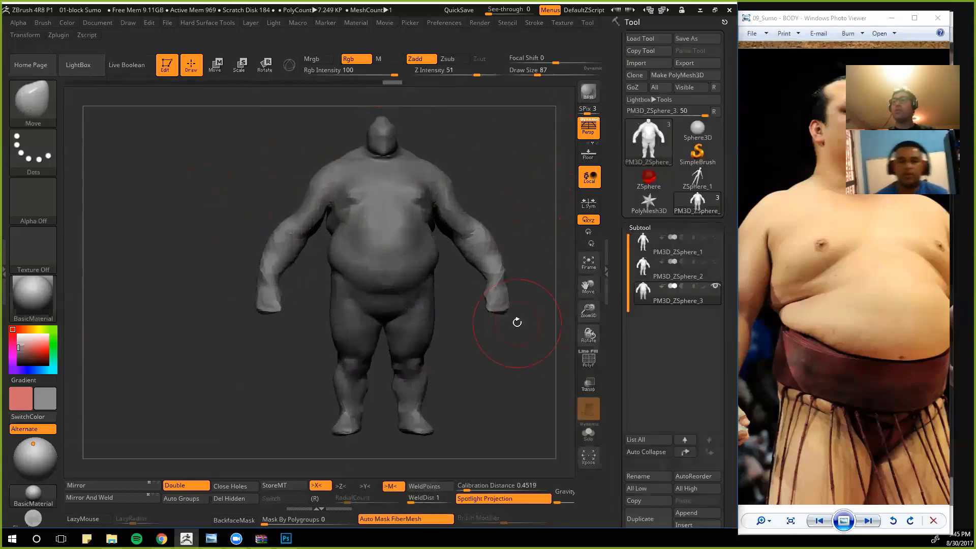
# Step: Compare the third body subtool with the second by switching between the two in front view
pyautogui.click(643, 295)
pyautogui.press('Up')
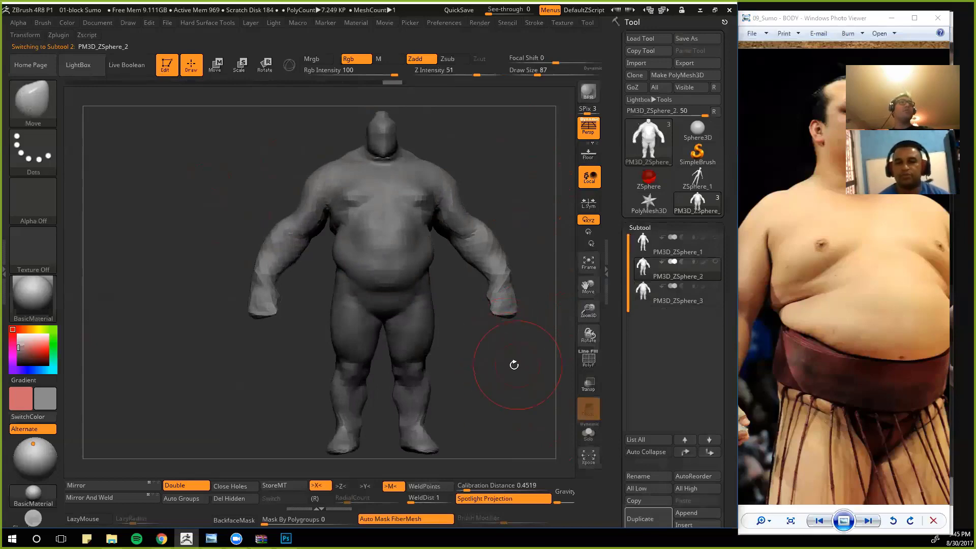
pyautogui.hotkey('alt', 'Down')
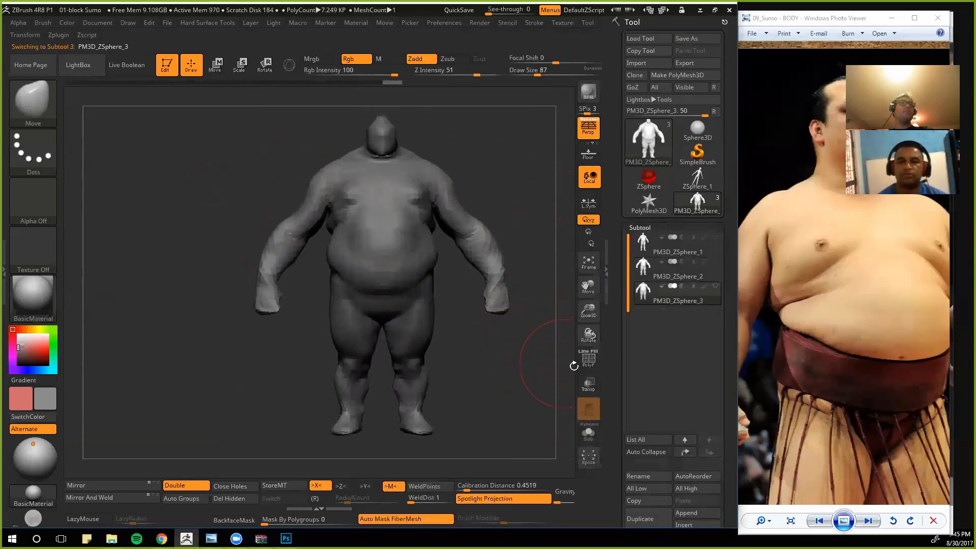
pyautogui.hotkey('alt', 'Up')
pyautogui.hotkey('alt', 'Down')
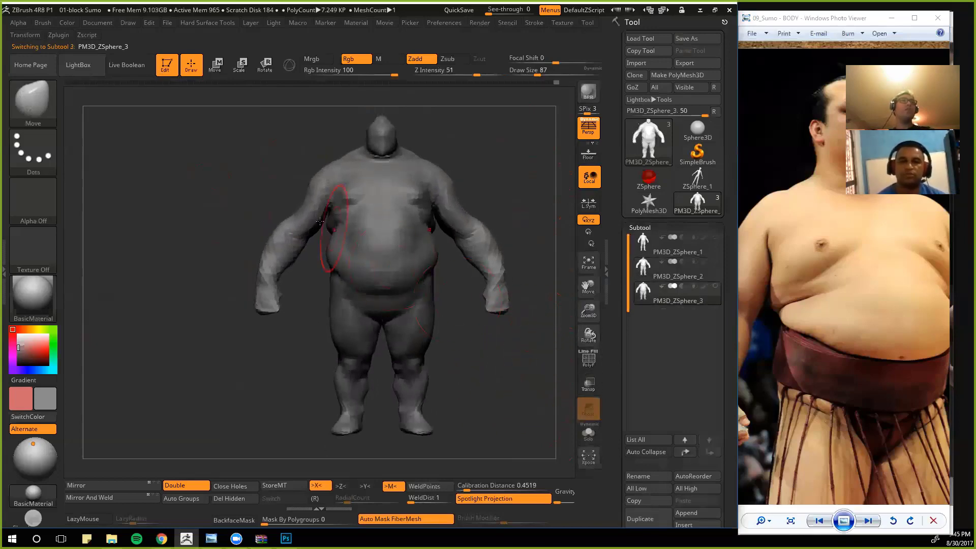
# Step: Smooth the base of the neck where it meets the shoulders on the third body subtool
pyautogui.keyDown('alt'); pyautogui.moveTo(220, 155); pyautogui.dragTo(239, 185); pyautogui.keyUp('alt')
pyautogui.moveTo(240, 186)
pyautogui.mouseDown()
pyautogui.moveTo(275, 205)
pyautogui.moveTo(391, 157)
pyautogui.moveTo(183, 216)
pyautogui.mouseUp()
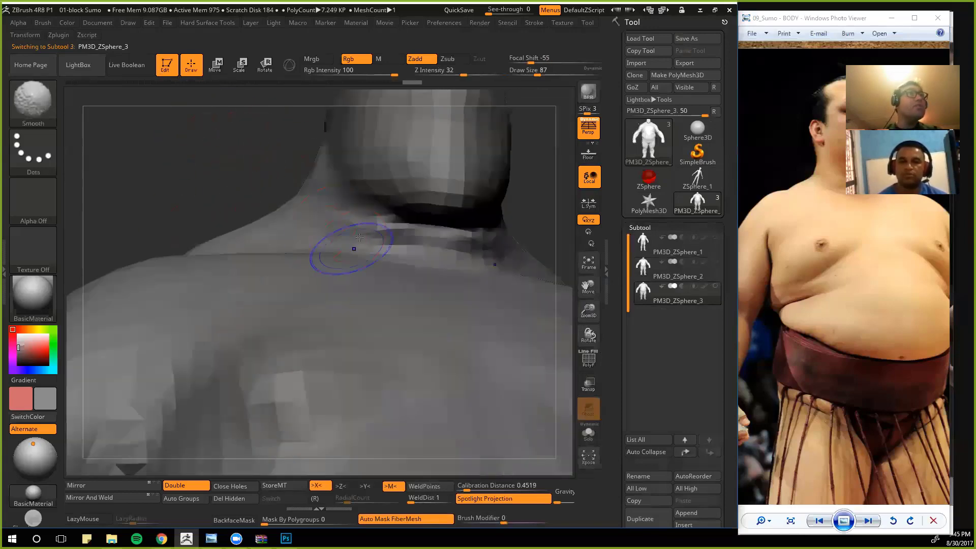
pyautogui.keyDown('shift'); pyautogui.moveTo(403, 239); pyautogui.dragTo(391, 233); pyautogui.keyUp('shift')
pyautogui.moveTo(178, 163)
pyautogui.keyDown('alt'); pyautogui.mouseDown()
pyautogui.moveTo(140, 161)
pyautogui.moveTo(144, 233)
pyautogui.moveTo(203, 214)
pyautogui.moveTo(209, 195)
pyautogui.moveTo(150, 227)
pyautogui.mouseUp(); pyautogui.keyUp('alt')
pyautogui.moveTo(150, 227); pyautogui.dragTo(238, 306)
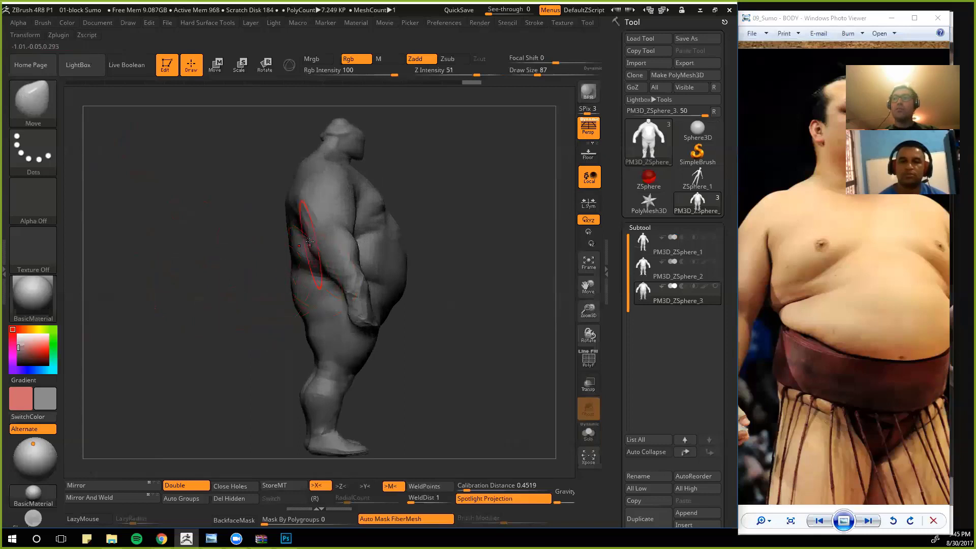
# Step: Push in the lower back and buttocks with the Move brush at draw size 135, working from the side views
pyautogui.press(']')
pyautogui.press(']')
pyautogui.moveTo(291, 278); pyautogui.dragTo(296, 276)
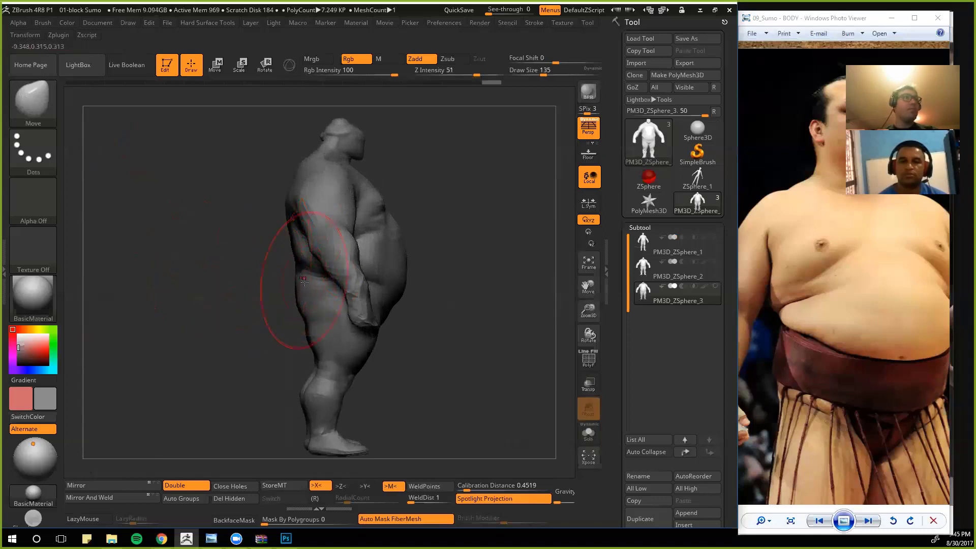
pyautogui.keyDown('alt'); pyautogui.moveTo(246, 312); pyautogui.dragTo(303, 294); pyautogui.keyUp('alt')
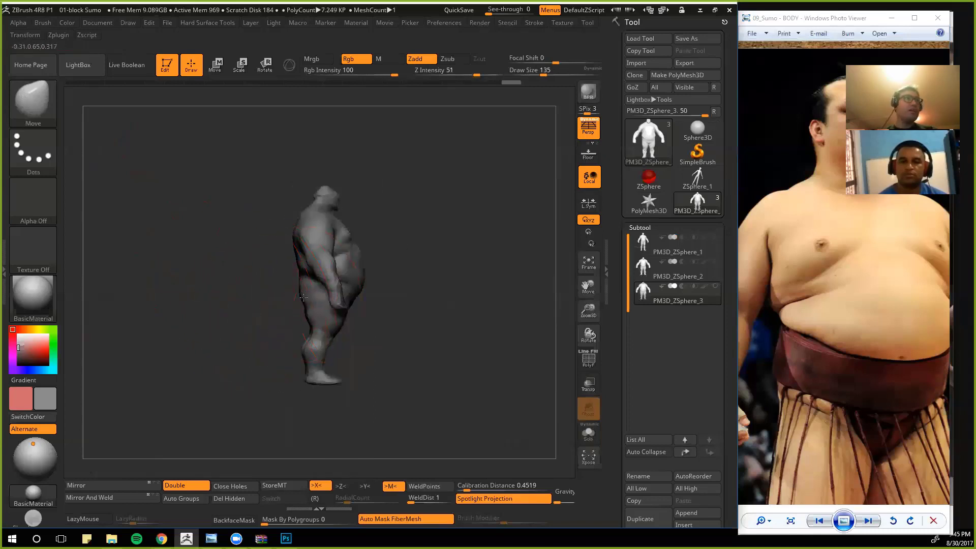
pyautogui.keyDown('alt'); pyautogui.moveTo(198, 294); pyautogui.dragTo(292, 299); pyautogui.keyUp('alt')
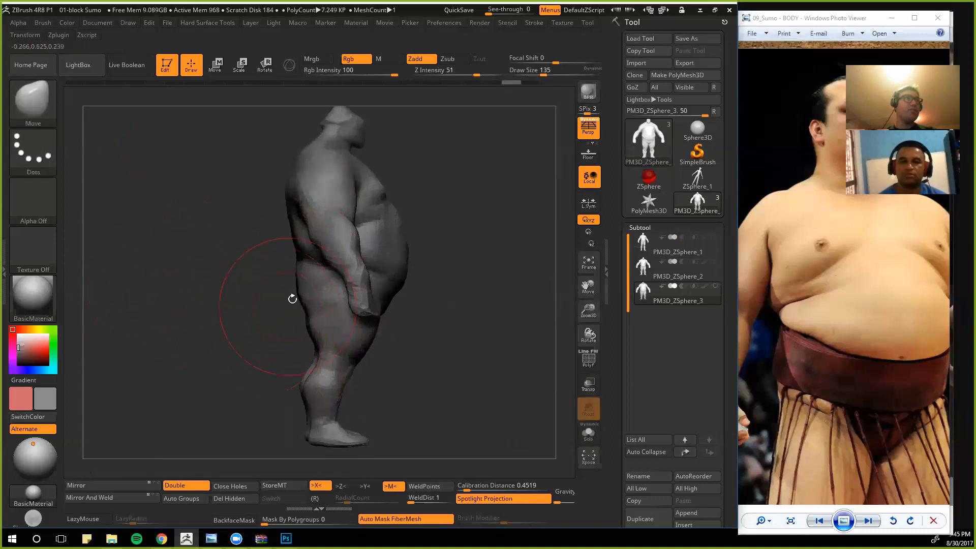
pyautogui.moveTo(235, 307); pyautogui.dragTo(275, 305)
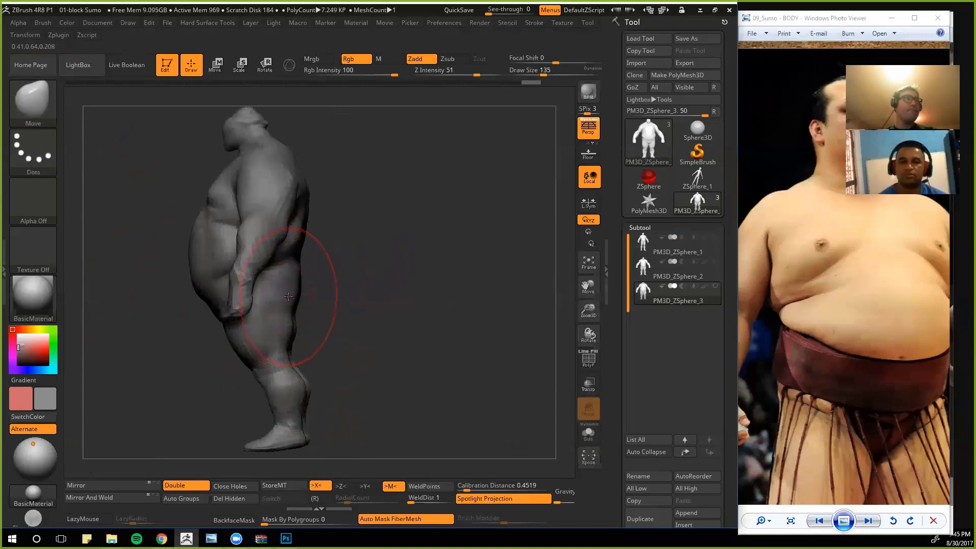
# Step: Check the reshaped body from the front against the second subtool, ending on the third subtool
pyautogui.keyDown('alt'); pyautogui.moveTo(363, 307); pyautogui.dragTo(480, 366); pyautogui.keyUp('alt')
pyautogui.press('Up')
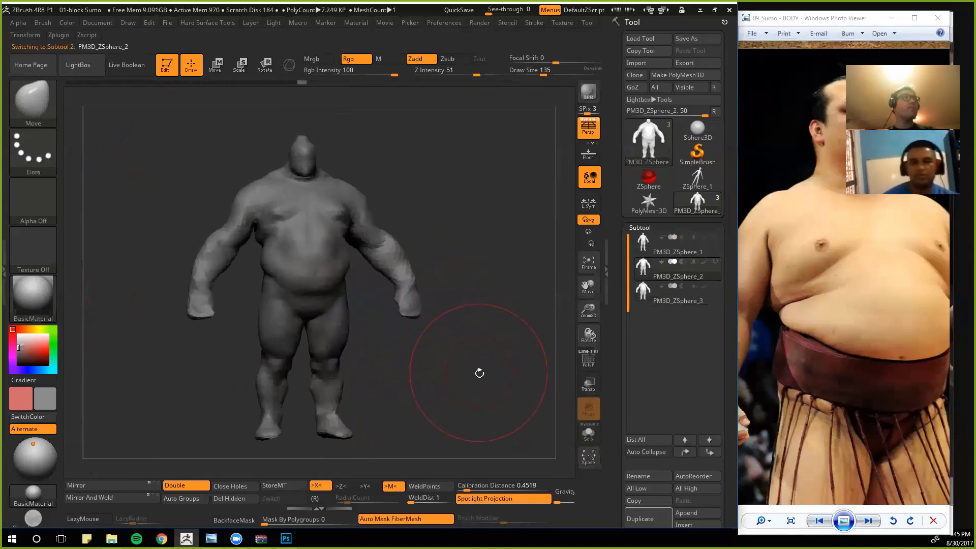
pyautogui.press('Down')
pyautogui.keyDown('alt'); pyautogui.moveTo(446, 403); pyautogui.dragTo(268, 368); pyautogui.keyUp('alt')
pyautogui.keyDown('alt'); pyautogui.moveTo(466, 408); pyautogui.dragTo(507, 413); pyautogui.keyUp('alt')
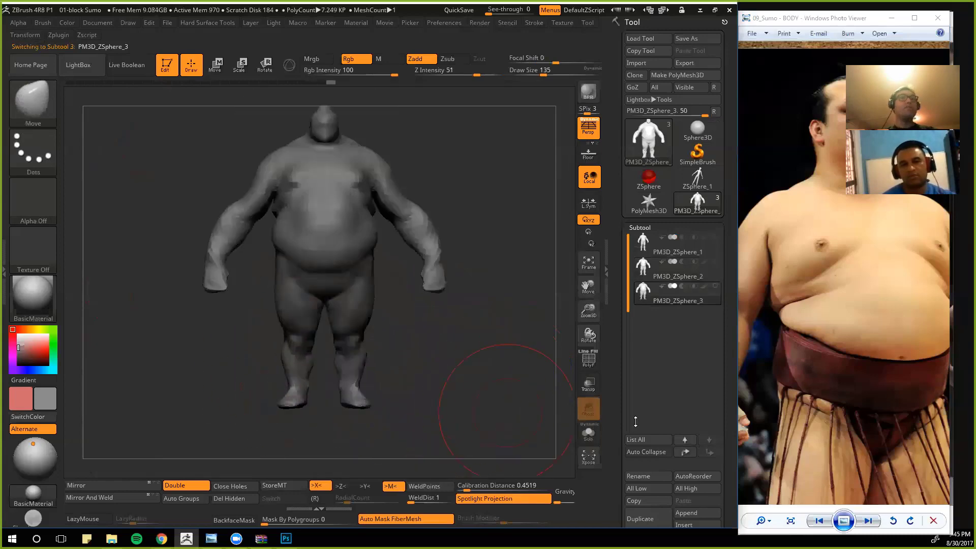
# Step: Open the Deformation settings for the third body subtool
pyautogui.moveTo(615, 354); pyautogui.dragTo(613, 301)
pyautogui.moveTo(613, 415); pyautogui.dragTo(617, 354)
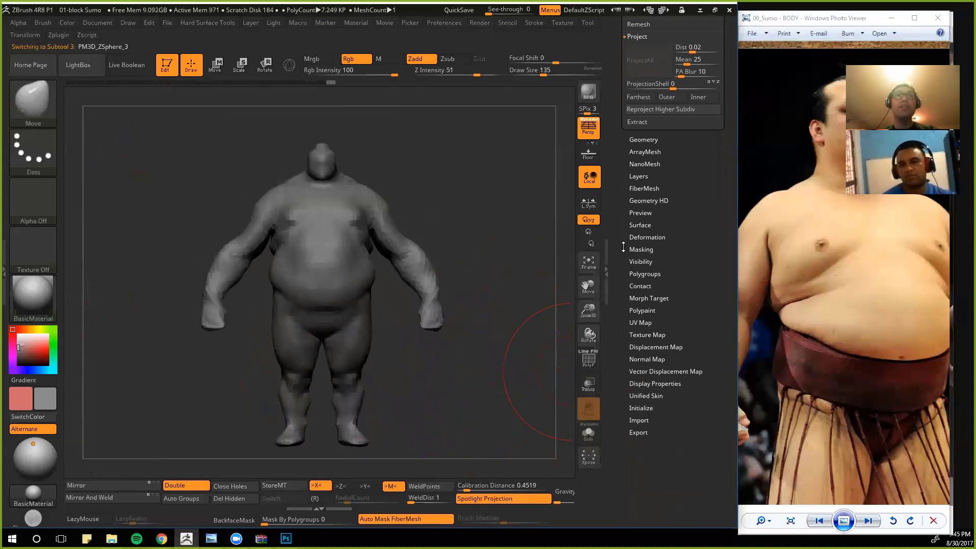
pyautogui.moveTo(624, 247); pyautogui.dragTo(629, 269)
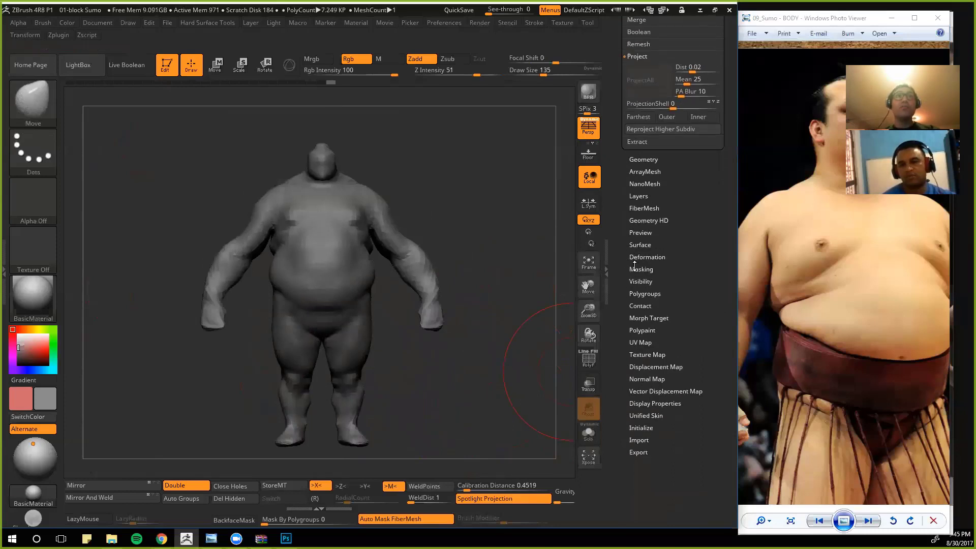
pyautogui.click(636, 257)
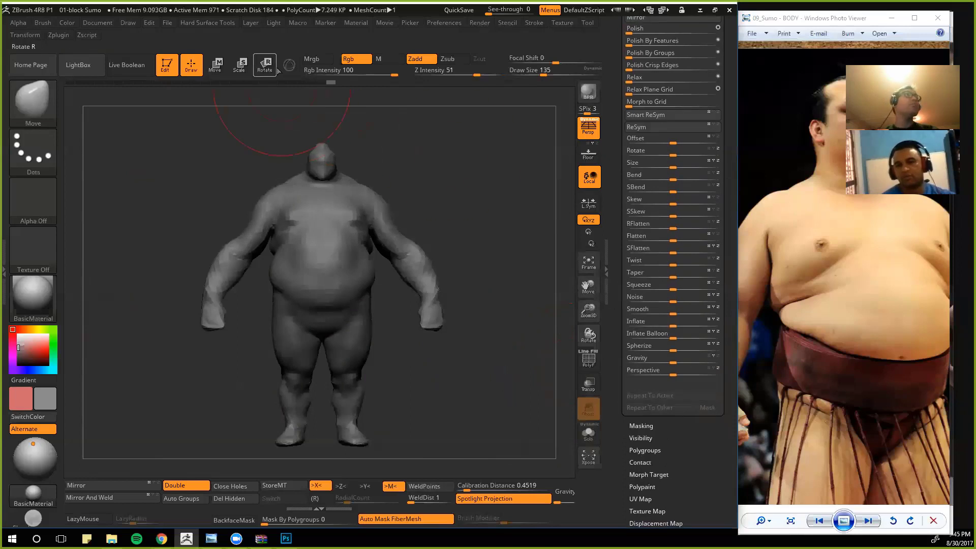
# Step: Try to apply the gizmo's Taper deformer to the body, and return to Draw mode
pyautogui.click(215, 65)
pyautogui.click(290, 65)
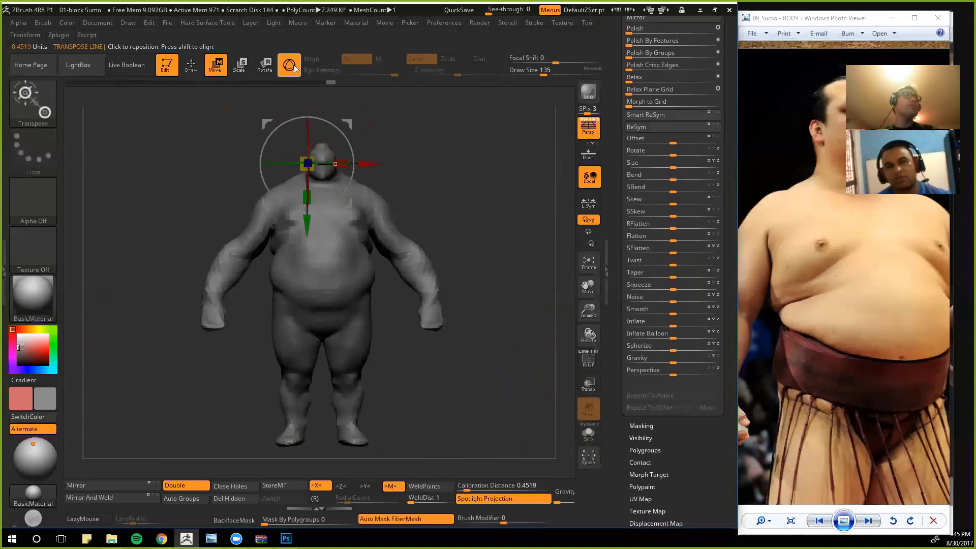
pyautogui.keyDown('alt'); pyautogui.moveTo(292, 101); pyautogui.dragTo(297, 135); pyautogui.keyUp('alt')
pyautogui.click(287, 116)
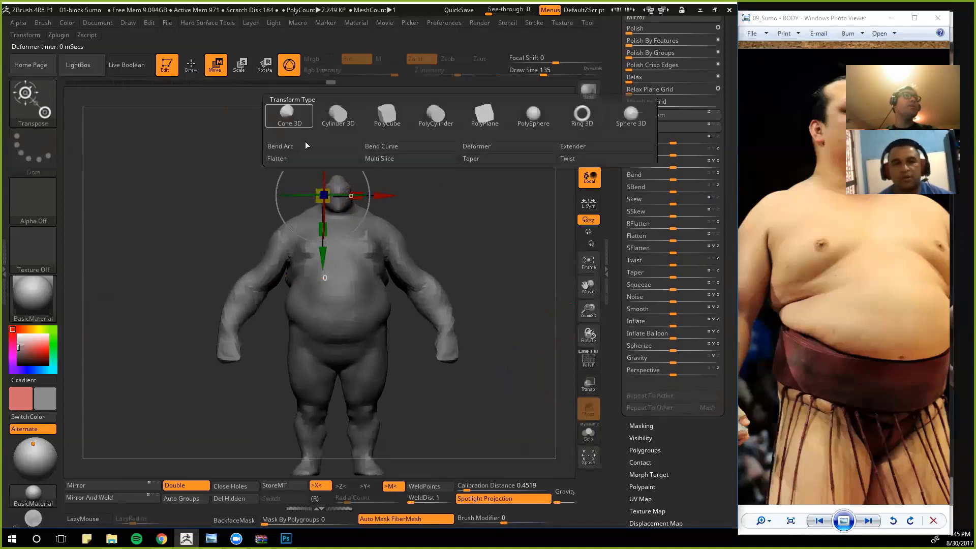
pyautogui.click(482, 159)
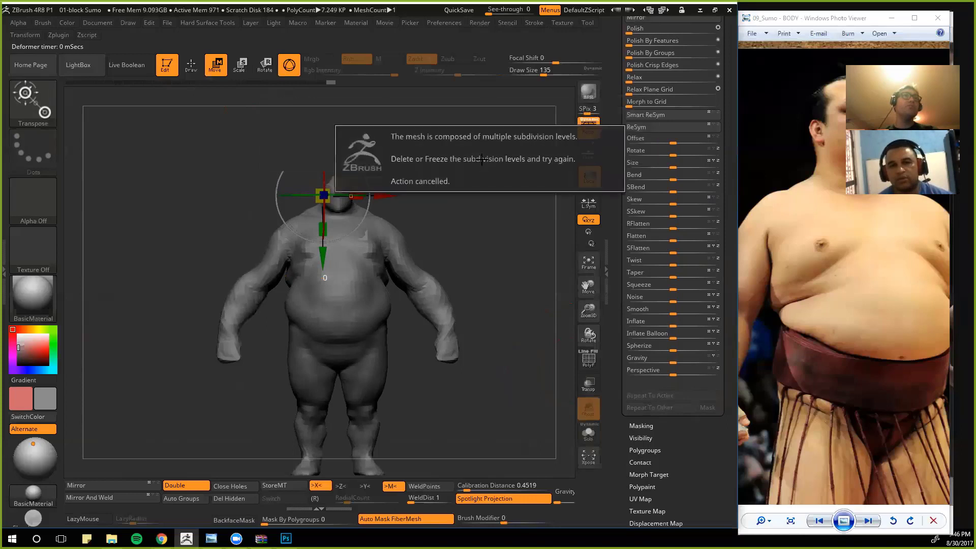
pyautogui.click(460, 178)
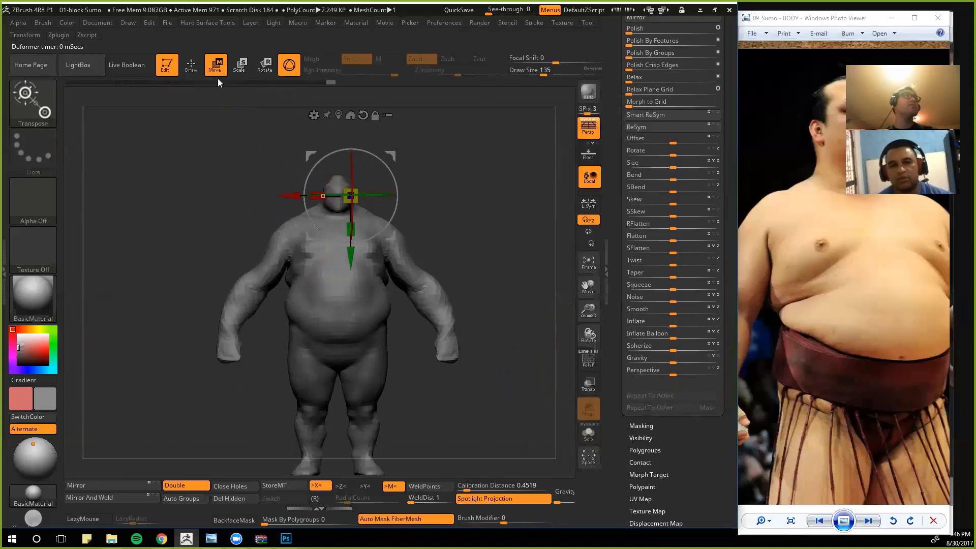
pyautogui.click(191, 64)
# Step: Try a positive Taper deformation on the whole body, and undo it
pyautogui.moveTo(521, 229); pyautogui.dragTo(505, 206)
pyautogui.moveTo(564, 245); pyautogui.dragTo(509, 131)
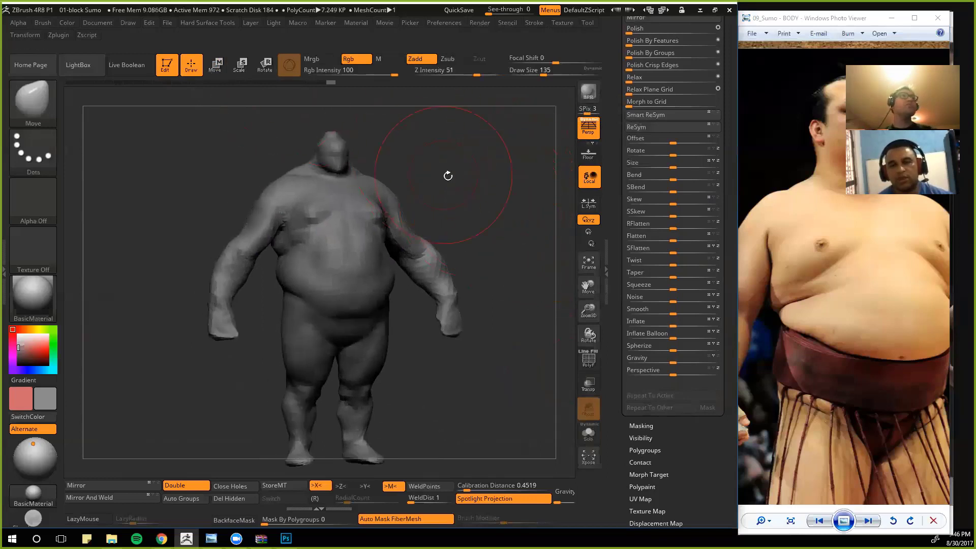
pyautogui.moveTo(448, 176); pyautogui.dragTo(524, 219)
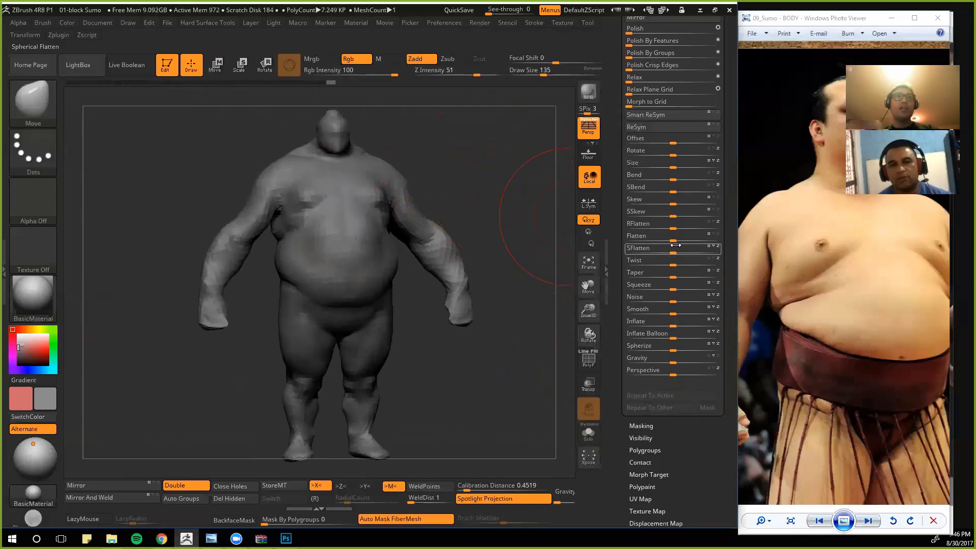
pyautogui.moveTo(673, 276); pyautogui.dragTo(704, 284)
pyautogui.hotkey('ctrl', 'z')
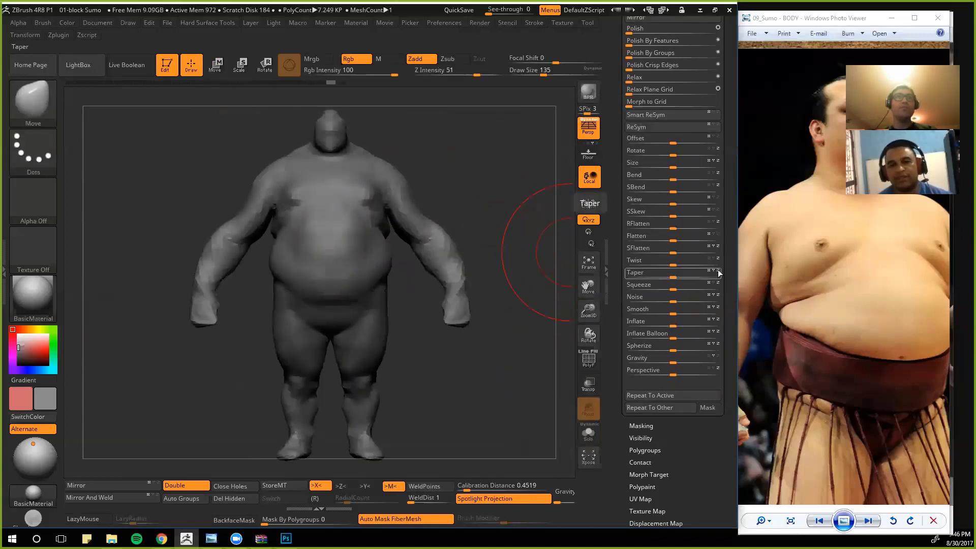
# Step: Try tapering the body along the Y axis and pulling the arms inward with the Move brush, and undo it all
pyautogui.moveTo(685, 278); pyautogui.dragTo(466, 386)
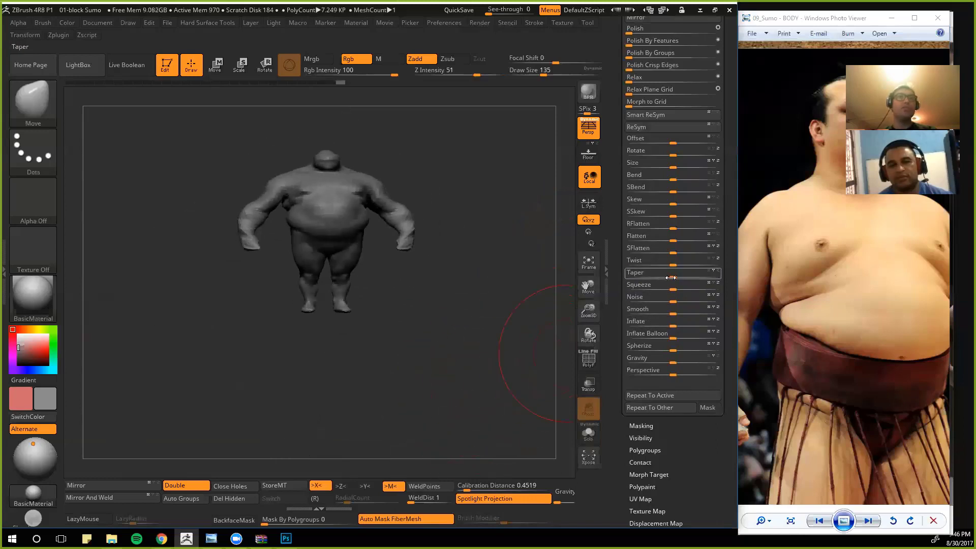
pyautogui.moveTo(656, 277); pyautogui.dragTo(654, 279)
pyautogui.moveTo(655, 281); pyautogui.dragTo(638, 282)
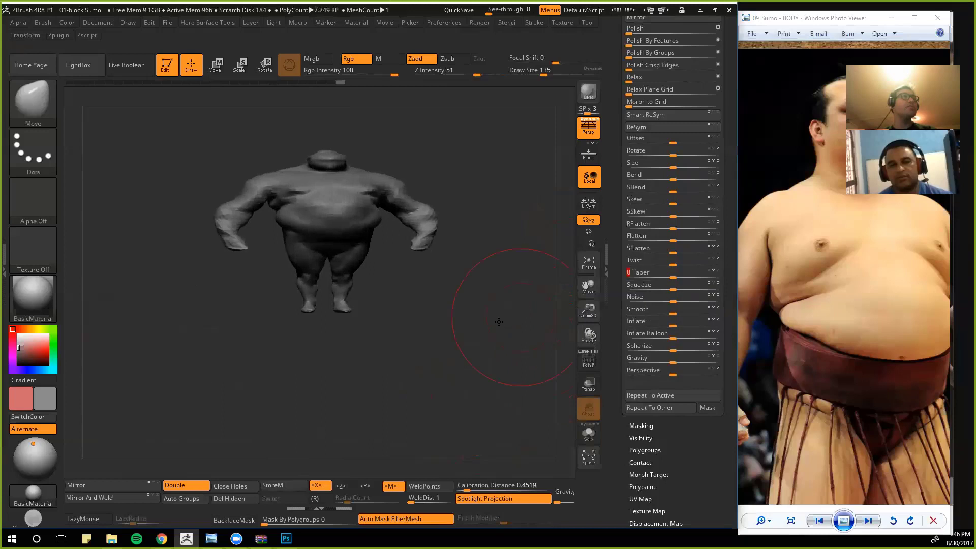
pyautogui.moveTo(523, 322)
pyautogui.mouseDown()
pyautogui.moveTo(414, 336)
pyautogui.moveTo(481, 325)
pyautogui.moveTo(457, 294)
pyautogui.moveTo(451, 322)
pyautogui.moveTo(468, 312)
pyautogui.moveTo(473, 346)
pyautogui.mouseUp()
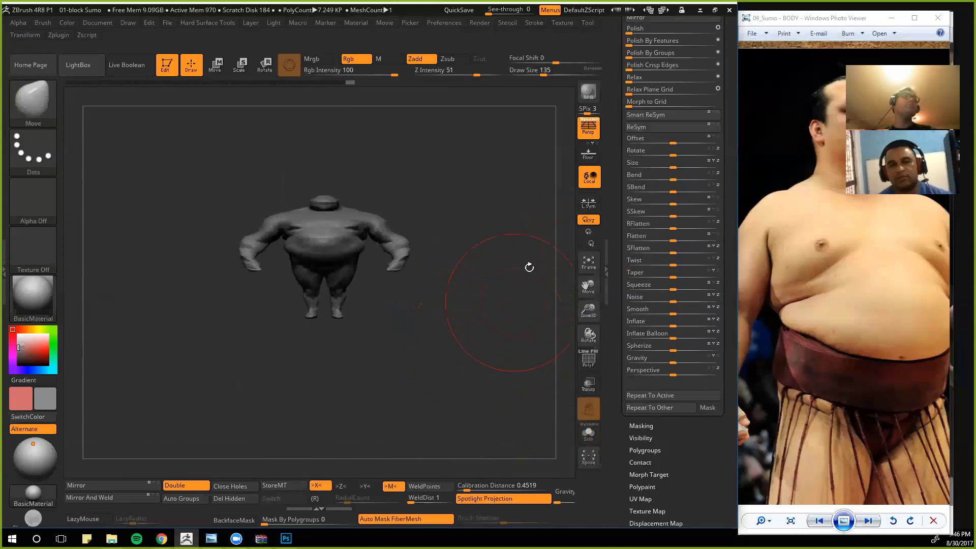
pyautogui.press('f')
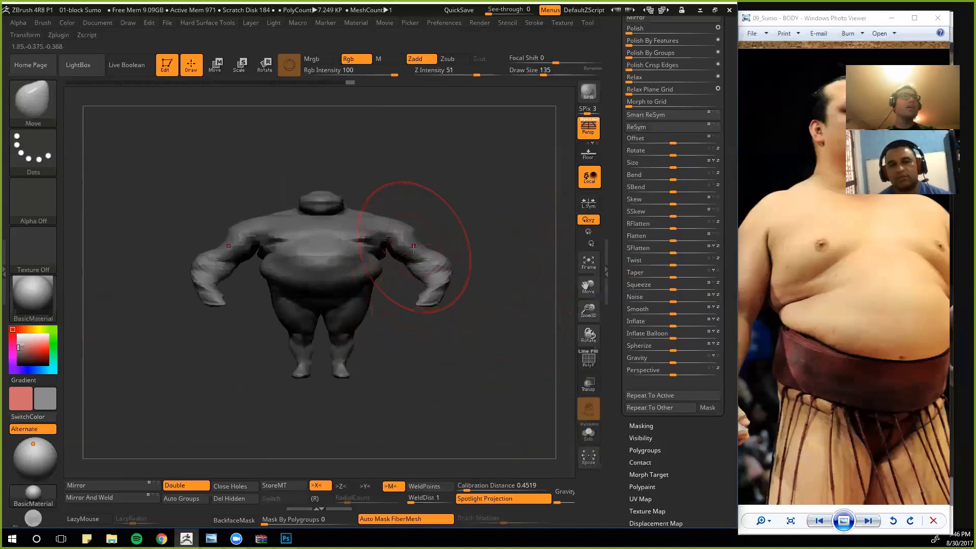
pyautogui.moveTo(433, 272); pyautogui.dragTo(418, 272)
pyautogui.moveTo(202, 261)
pyautogui.mouseDown()
pyautogui.moveTo(214, 266)
pyautogui.moveTo(187, 251)
pyautogui.mouseUp()
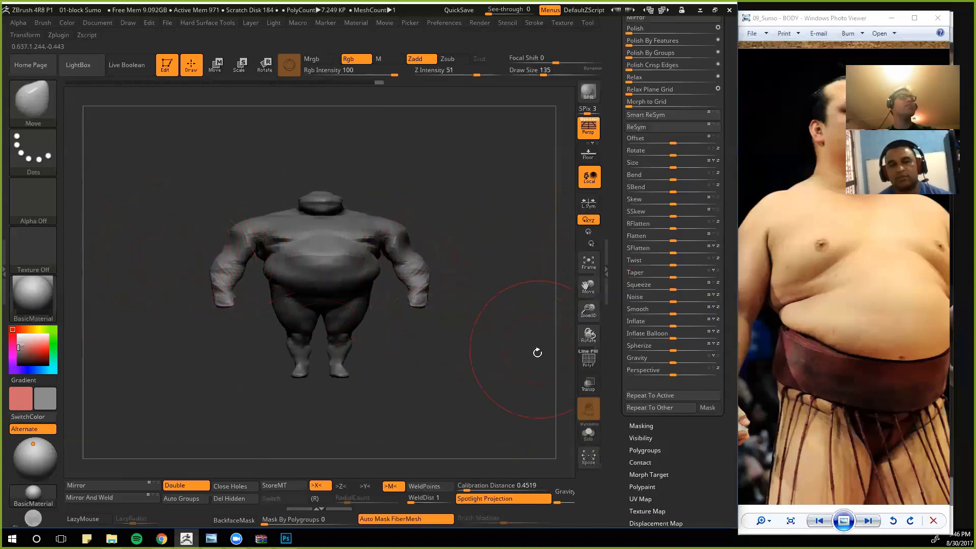
pyautogui.moveTo(537, 352); pyautogui.dragTo(559, 334)
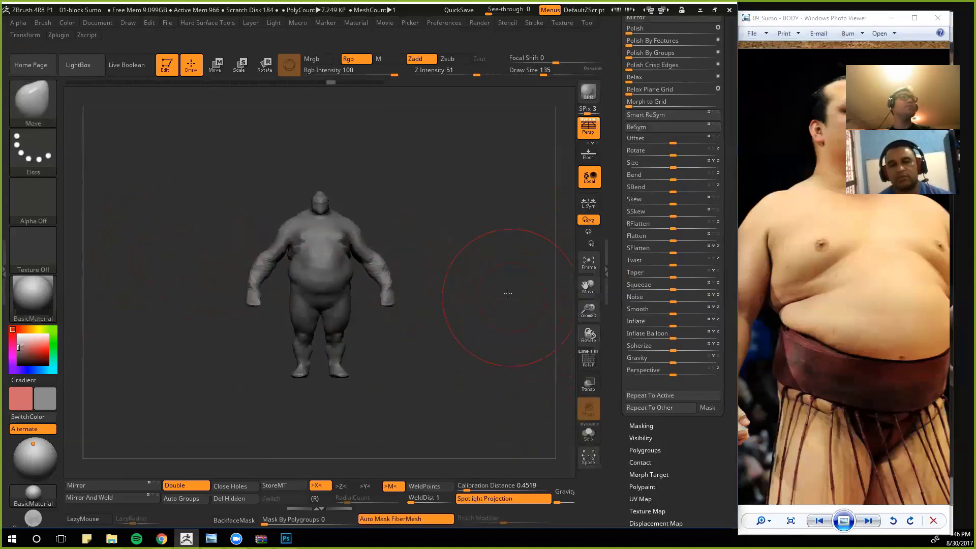
pyautogui.moveTo(508, 294)
pyautogui.keyDown('alt'); pyautogui.mouseDown()
pyautogui.moveTo(528, 305)
pyautogui.moveTo(521, 294)
pyautogui.mouseUp(); pyautogui.keyUp('alt')
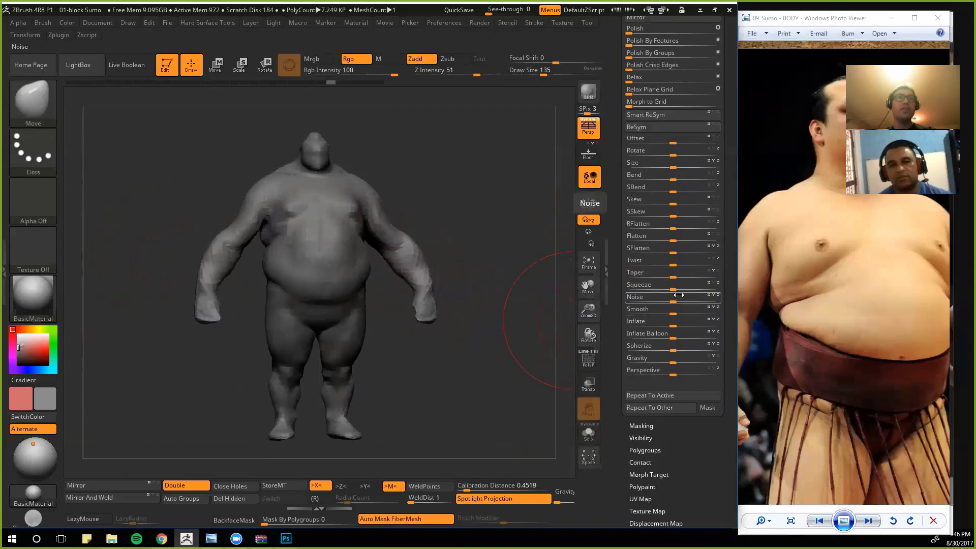
# Step: Try a negative Squeeze deformation on the whole body, inspect the shape, and undo it
pyautogui.moveTo(672, 288); pyautogui.dragTo(655, 290)
pyautogui.moveTo(510, 331); pyautogui.dragTo(536, 299)
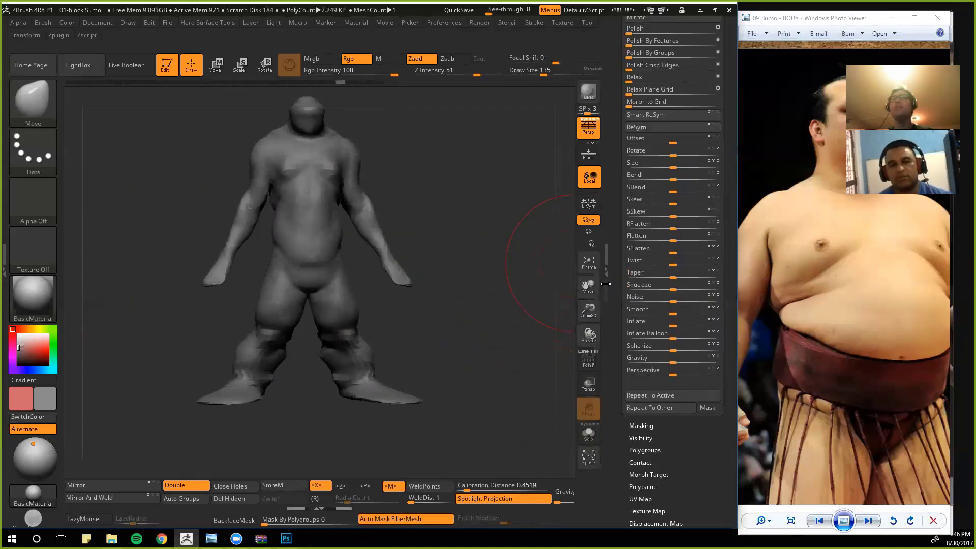
pyautogui.moveTo(521, 303); pyautogui.dragTo(551, 317)
pyautogui.moveTo(414, 349); pyautogui.dragTo(540, 335)
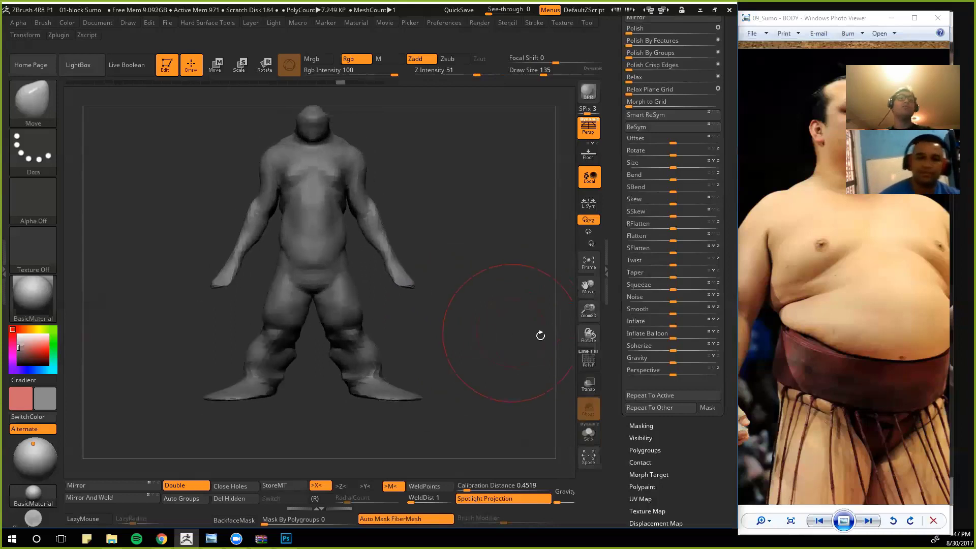
pyautogui.hotkey('ctrl', 'z')
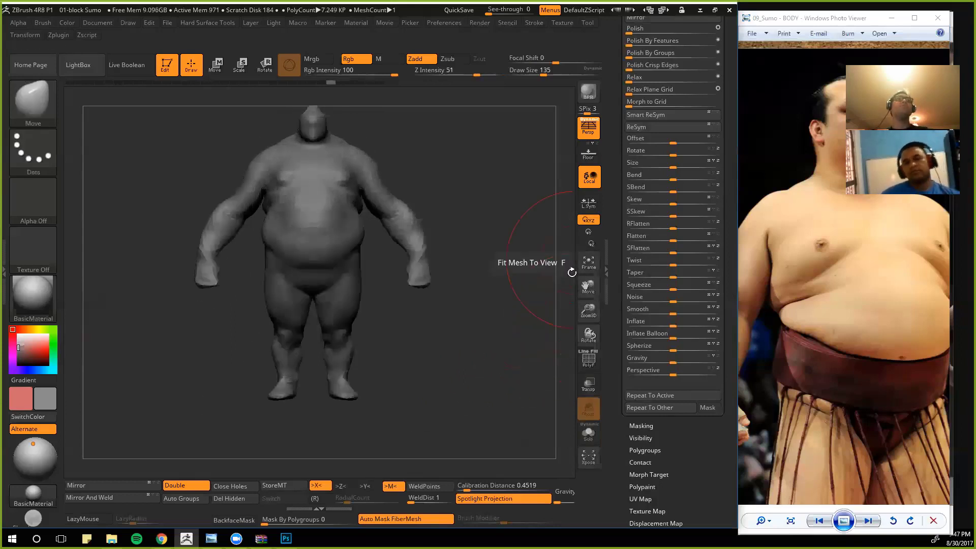
# Step: Try the Flatten and SBend deformations on the body, checking from front and side, and undo them
pyautogui.keyDown('alt'); pyautogui.moveTo(571, 269); pyautogui.dragTo(587, 285); pyautogui.keyUp('alt')
pyautogui.moveTo(659, 263)
pyautogui.mouseDown()
pyautogui.moveTo(674, 263)
pyautogui.moveTo(659, 265)
pyautogui.moveTo(660, 251)
pyautogui.moveTo(682, 250)
pyautogui.moveTo(654, 249)
pyautogui.moveTo(668, 246)
pyautogui.mouseUp()
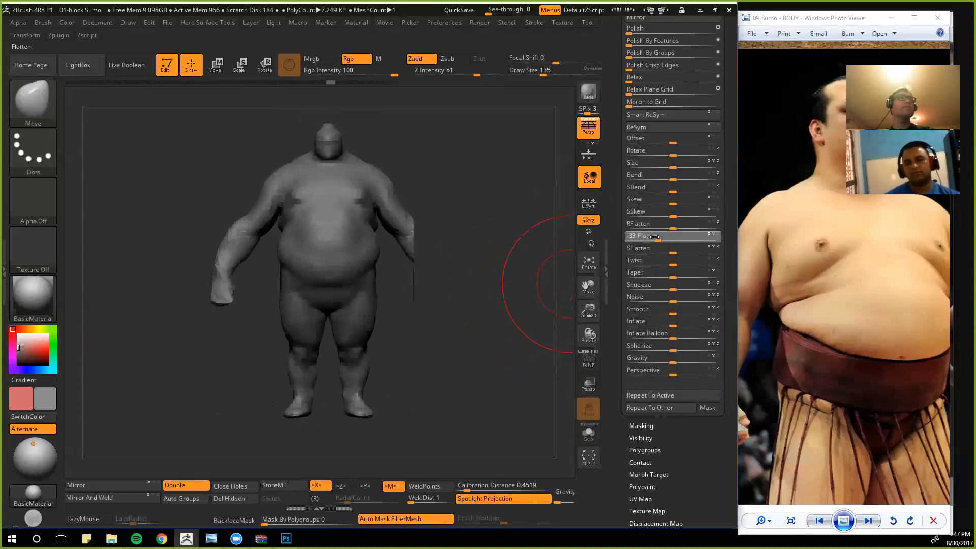
pyautogui.moveTo(661, 212)
pyautogui.mouseDown()
pyautogui.moveTo(663, 187)
pyautogui.moveTo(676, 187)
pyautogui.moveTo(660, 188)
pyautogui.moveTo(687, 190)
pyautogui.moveTo(679, 189)
pyautogui.mouseUp()
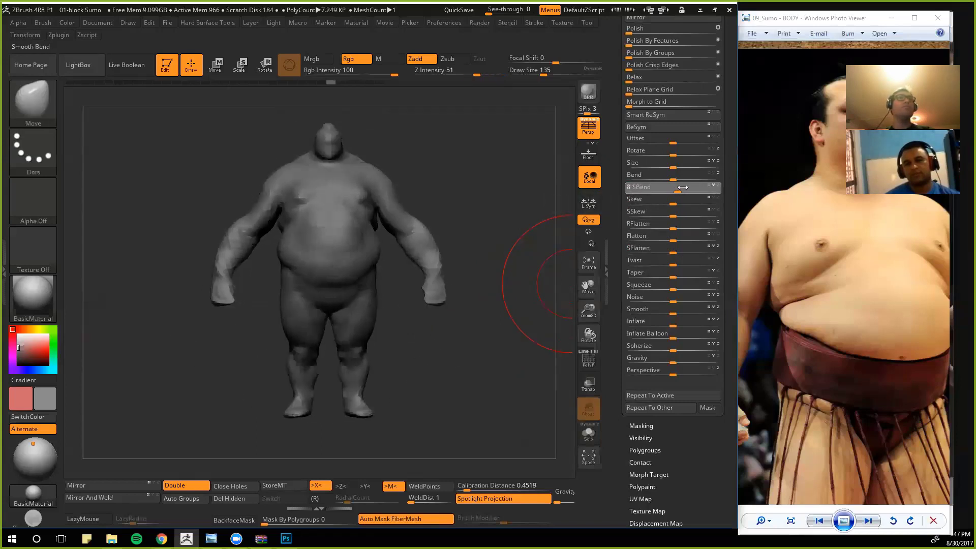
pyautogui.hotkey('ctrl', 'z')
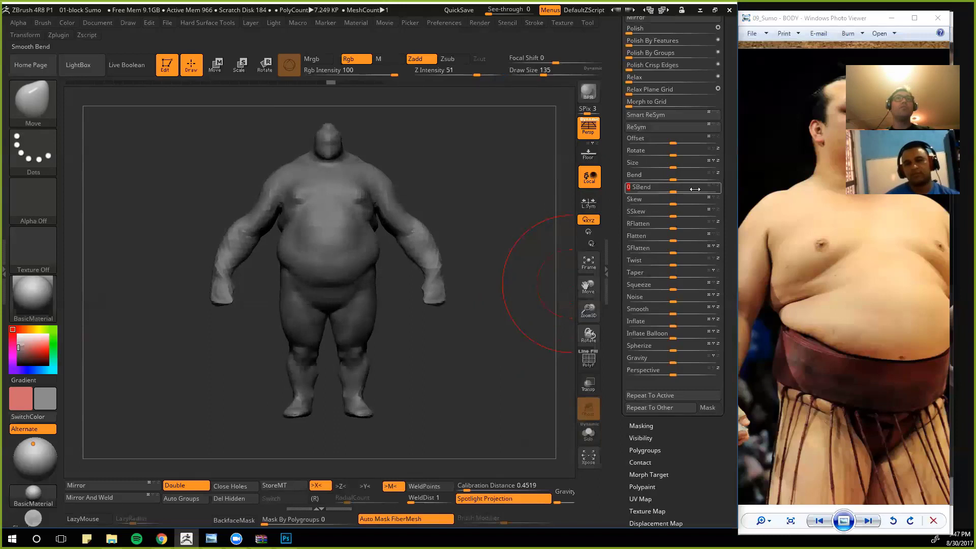
pyautogui.moveTo(673, 189); pyautogui.dragTo(658, 190)
pyautogui.moveTo(483, 218); pyautogui.dragTo(567, 217)
pyautogui.hotkey('ctrl', 'z')
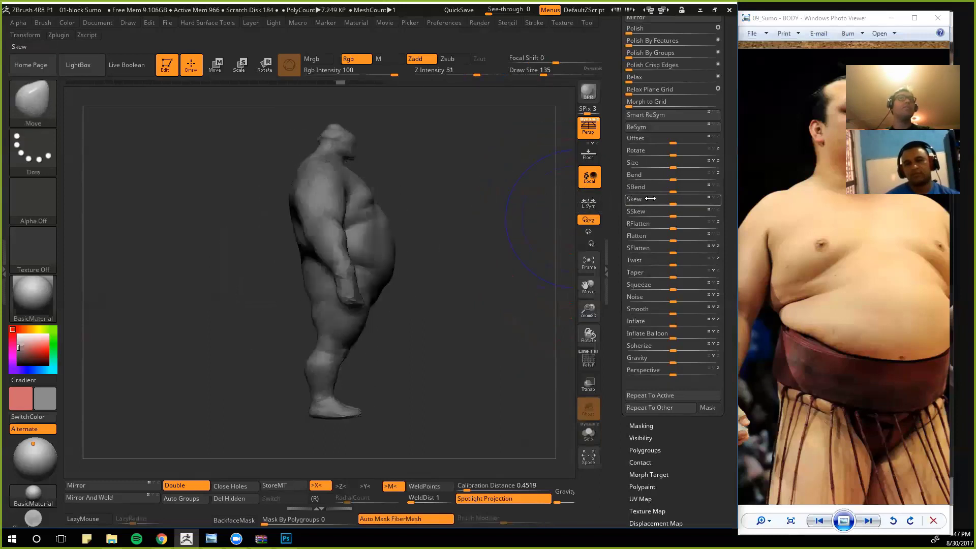
# Step: Try a positive SBend deformation on the whole body, inspect the bent shape from several distances, and undo it
pyautogui.moveTo(673, 190); pyautogui.dragTo(679, 190)
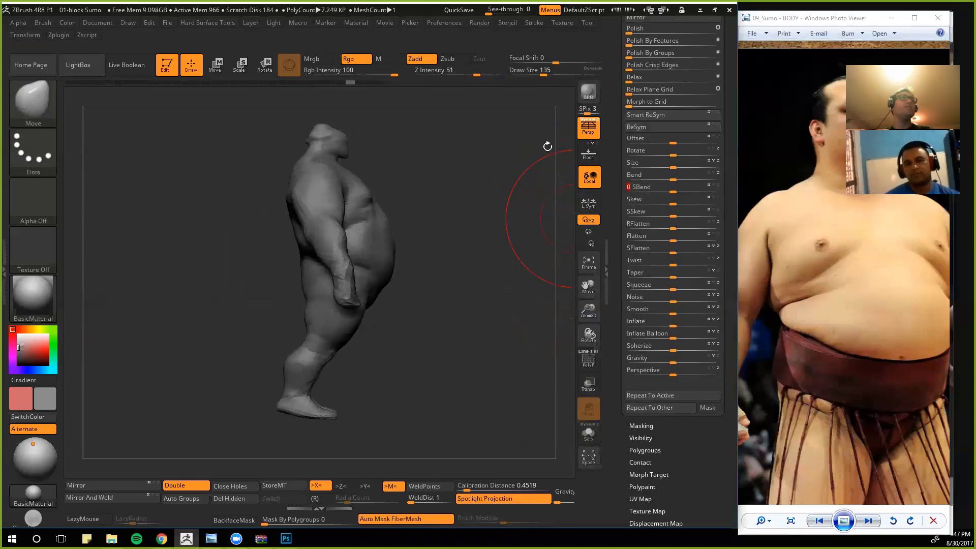
pyautogui.moveTo(487, 256); pyautogui.dragTo(464, 246)
pyautogui.moveTo(214, 344); pyautogui.dragTo(294, 369)
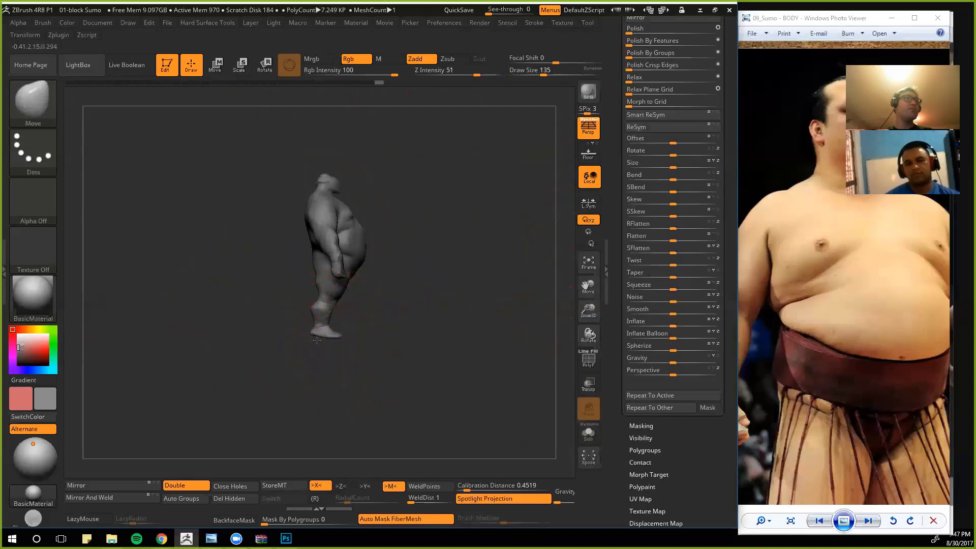
pyautogui.moveTo(351, 349)
pyautogui.mouseDown()
pyautogui.moveTo(338, 382)
pyautogui.moveTo(294, 397)
pyautogui.moveTo(366, 397)
pyautogui.moveTo(319, 400)
pyautogui.moveTo(218, 364)
pyautogui.moveTo(222, 349)
pyautogui.moveTo(274, 312)
pyautogui.moveTo(244, 367)
pyautogui.moveTo(483, 392)
pyautogui.mouseUp()
pyautogui.hotkey('ctrl', 'z')
# Step: Try the Gravity deformation on the whole body and again with the feet lasso-masked, and undo the attempts
pyautogui.moveTo(674, 362); pyautogui.dragTo(674, 360)
pyautogui.hotkey('ctrl', 'z')
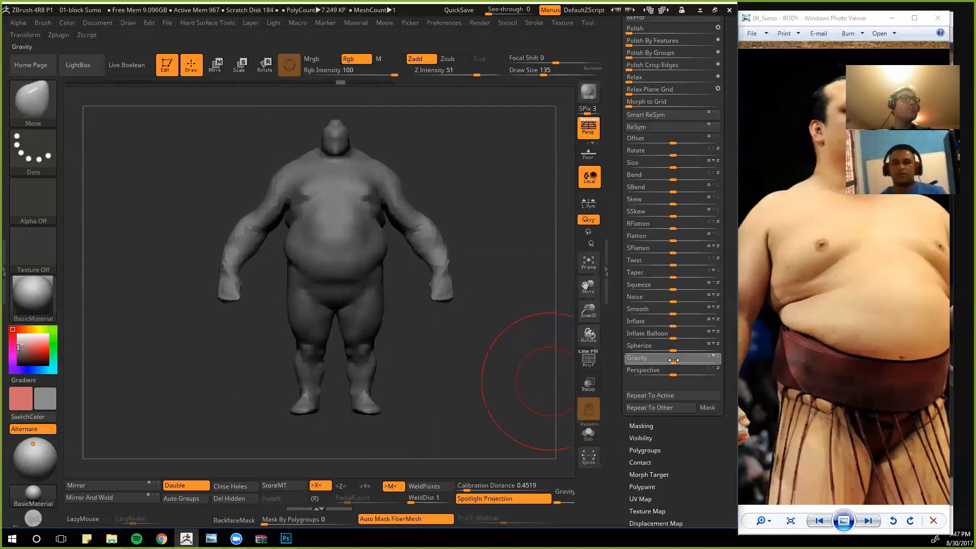
pyautogui.moveTo(181, 333)
pyautogui.keyDown('ctrl'); pyautogui.mouseDown()
pyautogui.moveTo(211, 349)
pyautogui.moveTo(268, 251)
pyautogui.moveTo(152, 301)
pyautogui.moveTo(175, 328)
pyautogui.mouseUp(); pyautogui.keyUp('ctrl')
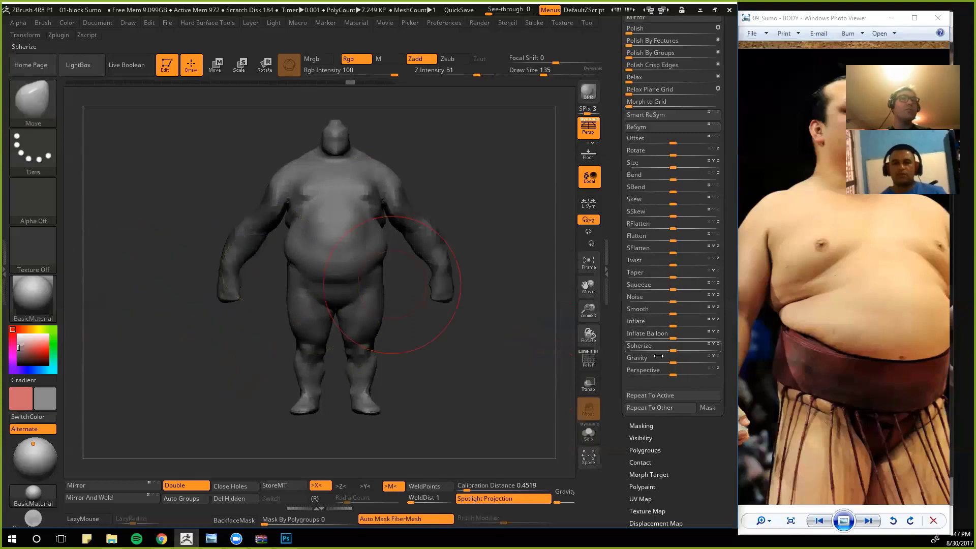
pyautogui.moveTo(422, 431)
pyautogui.keyDown('ctrl'); pyautogui.mouseDown()
pyautogui.moveTo(411, 406)
pyautogui.moveTo(443, 459)
pyautogui.mouseUp(); pyautogui.keyUp('ctrl')
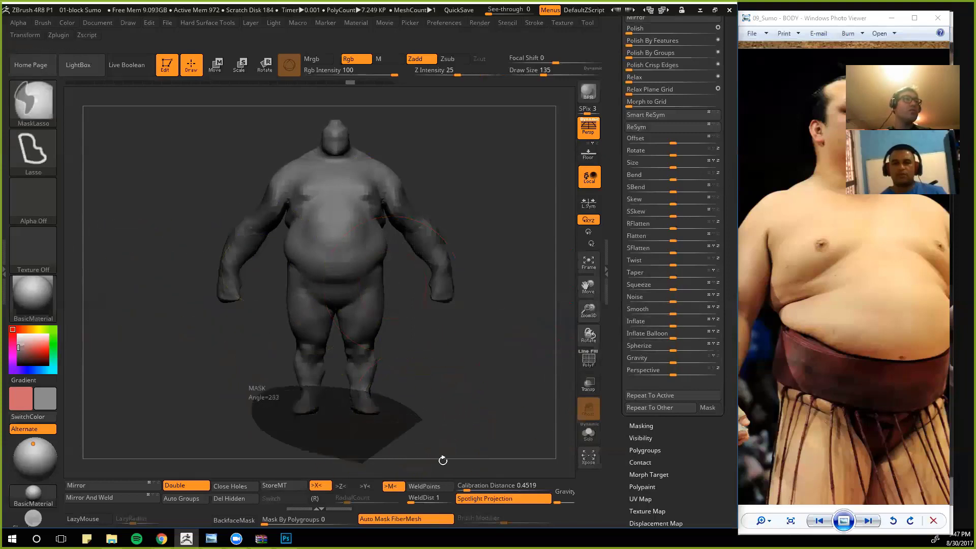
pyautogui.moveTo(674, 359); pyautogui.dragTo(684, 361)
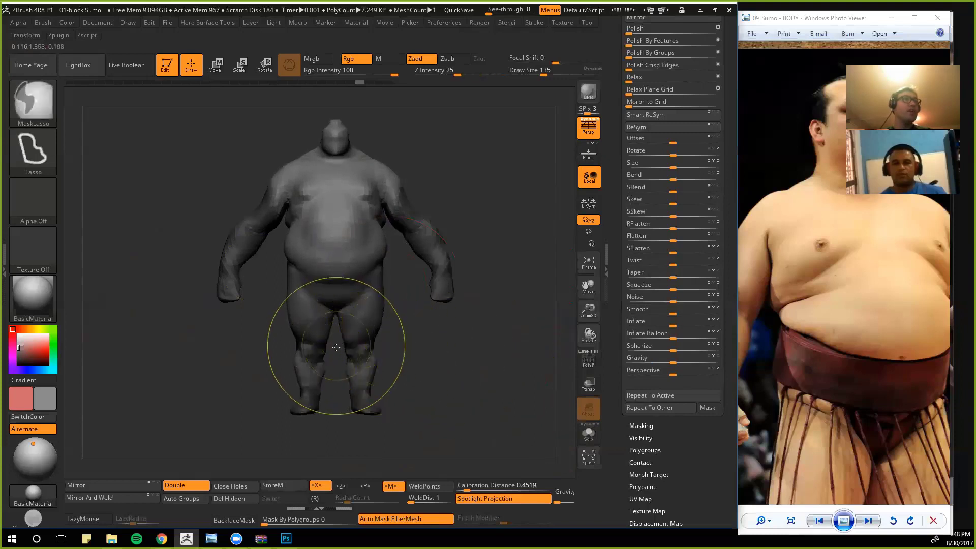
pyautogui.moveTo(338, 387)
pyautogui.keyDown('ctrl'); pyautogui.mouseDown()
pyautogui.moveTo(395, 351)
pyautogui.moveTo(333, 356)
pyautogui.mouseUp(); pyautogui.keyUp('ctrl')
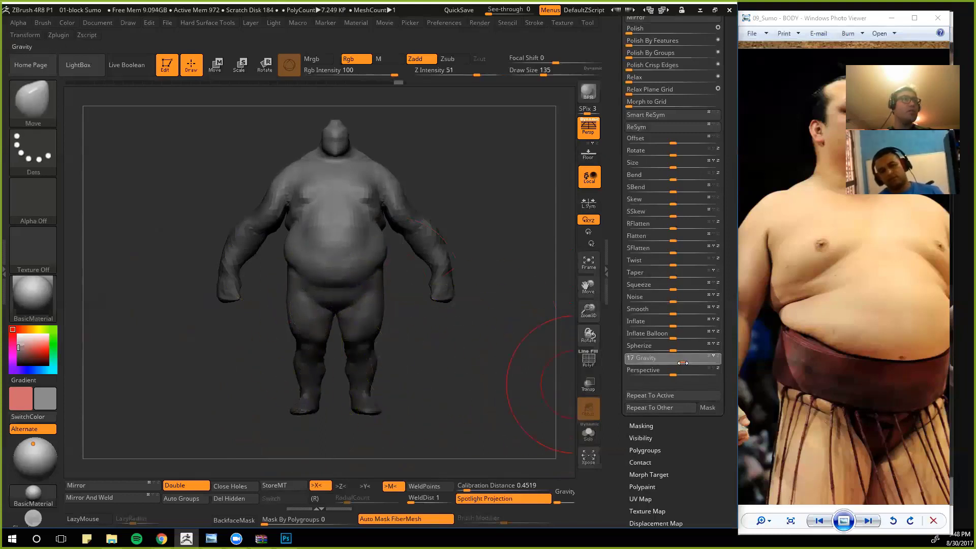
pyautogui.moveTo(682, 363); pyautogui.dragTo(680, 363)
pyautogui.hotkey('ctrl', 'z')
# Step: Lasso-mask the upper arms, soften the mask, and apply a Gravity deformation of about 11 to the body
pyautogui.keyDown('ctrl'); pyautogui.moveTo(259, 211); pyautogui.dragTo(272, 218); pyautogui.keyUp('ctrl')
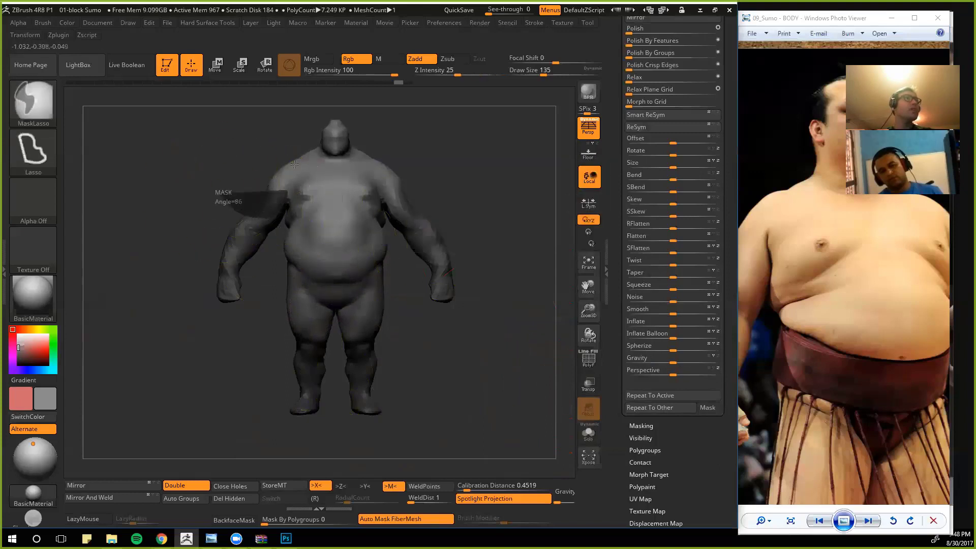
pyautogui.keyDown('ctrl'); pyautogui.moveTo(294, 165); pyautogui.dragTo(233, 158); pyautogui.keyUp('ctrl')
pyautogui.keyDown('ctrl'); pyautogui.click(277, 194); pyautogui.keyUp('ctrl')
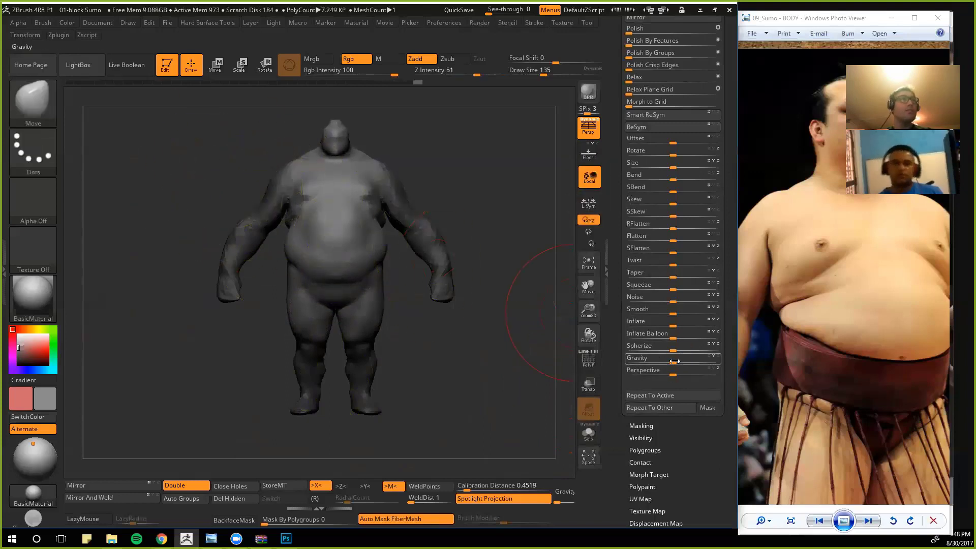
pyautogui.moveTo(675, 361); pyautogui.dragTo(674, 364)
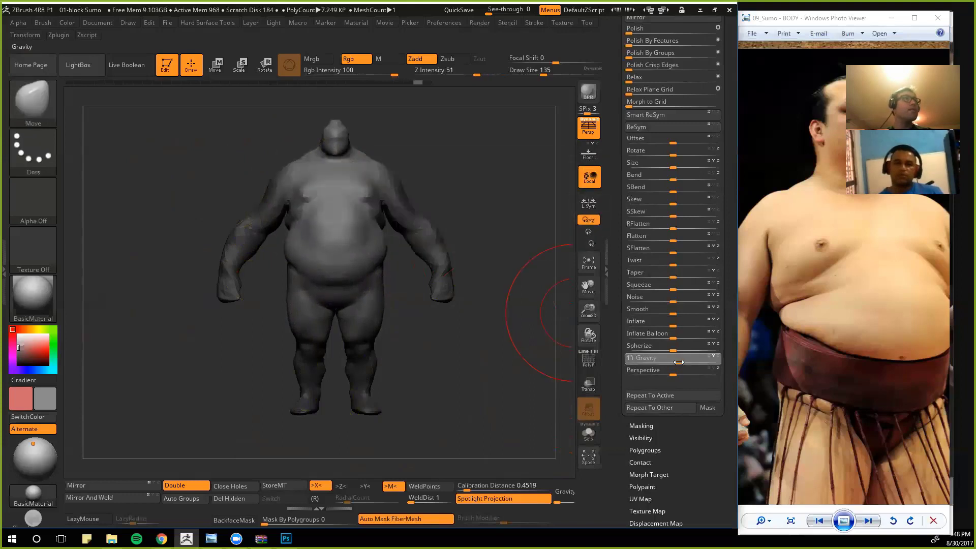
pyautogui.moveTo(681, 363); pyautogui.dragTo(681, 363)
pyautogui.moveTo(450, 374)
pyautogui.mouseDown()
pyautogui.moveTo(555, 376)
pyautogui.moveTo(442, 386)
pyautogui.moveTo(498, 389)
pyautogui.moveTo(470, 387)
pyautogui.mouseUp()
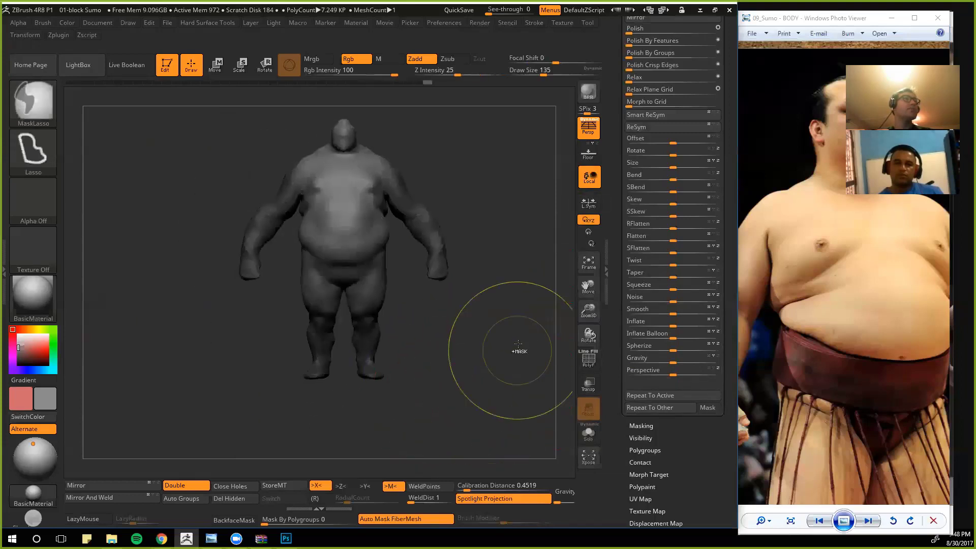
pyautogui.moveTo(508, 426)
pyautogui.mouseDown()
pyautogui.moveTo(471, 387)
pyautogui.moveTo(493, 385)
pyautogui.moveTo(468, 379)
pyautogui.moveTo(491, 407)
pyautogui.moveTo(477, 395)
pyautogui.moveTo(434, 396)
pyautogui.moveTo(480, 391)
pyautogui.mouseUp()
# Step: Show the subtool list and move PM3D_ZSphere_3 up directly below PM3D_ZSphere_1
pyautogui.click(608, 175)
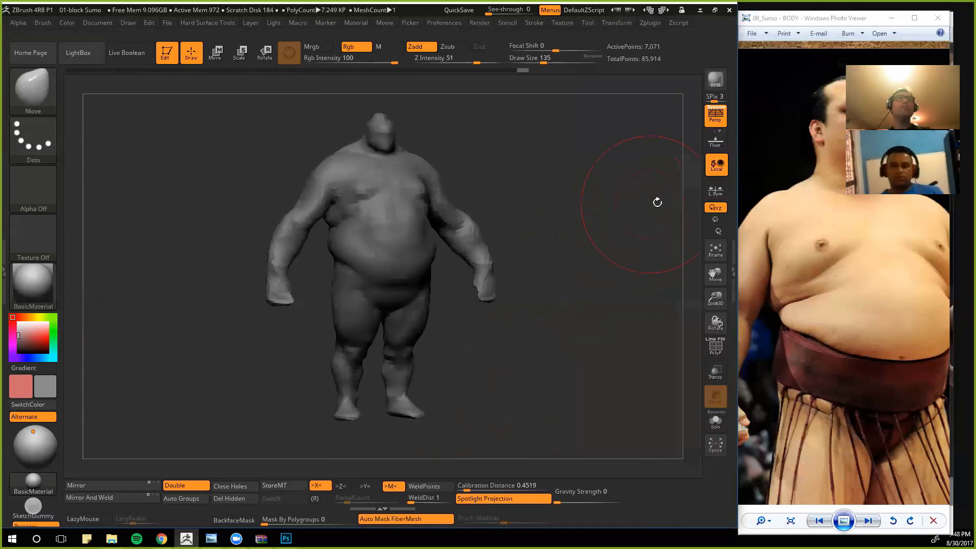
pyautogui.click(734, 175)
pyautogui.scroll(10, 625, 225)
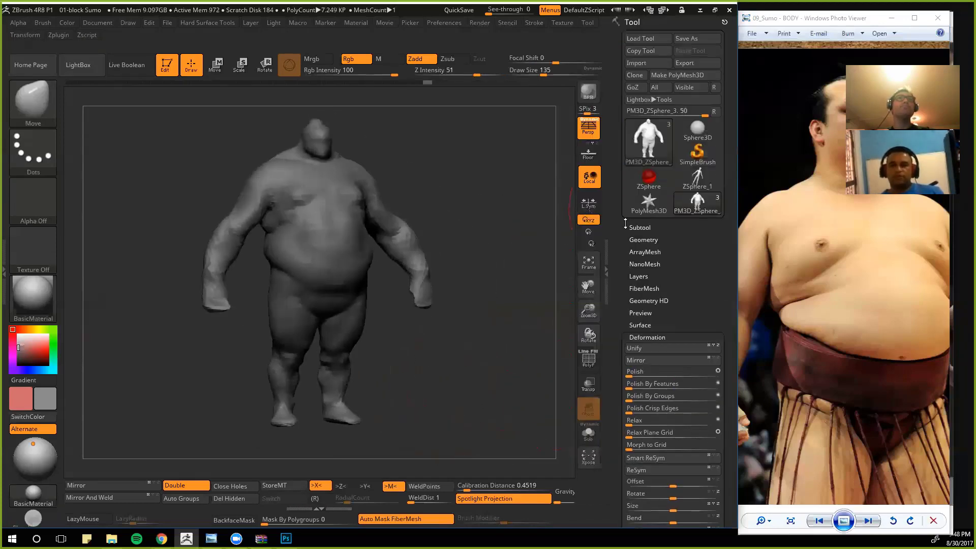
pyautogui.click(638, 227)
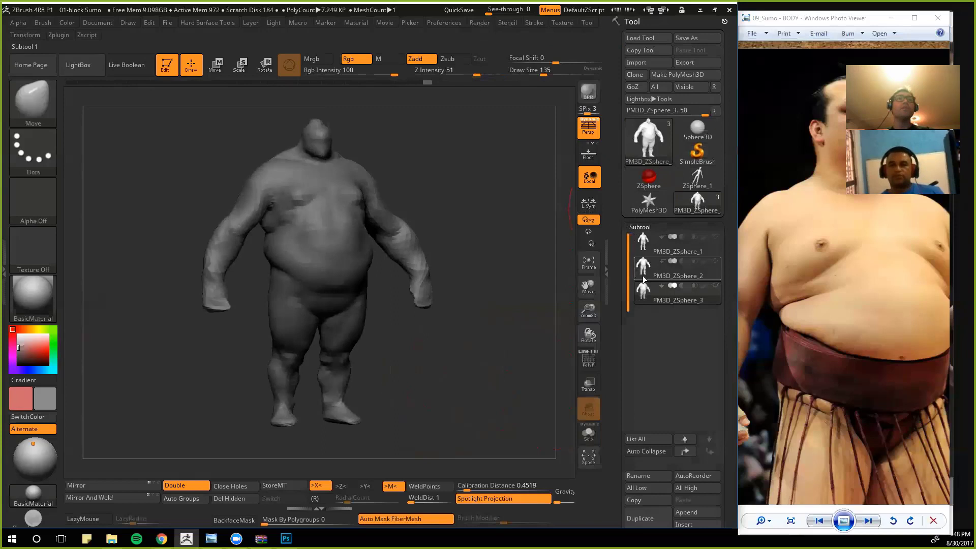
pyautogui.click(681, 452)
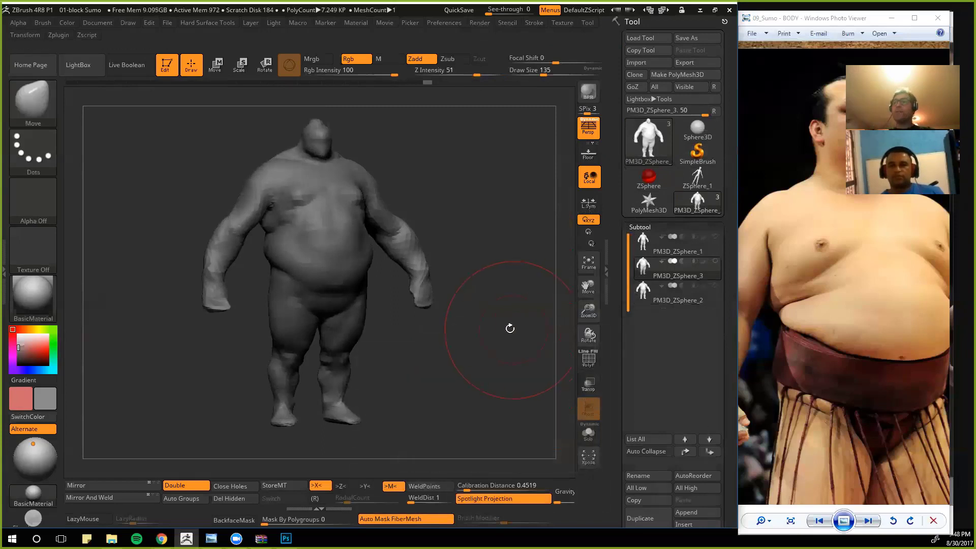
# Step: Compare the proportions of PM3D_ZSphere_3 with PM3D_ZSphere_1 by alternating between the subtools from front and angled views
pyautogui.moveTo(510, 328); pyautogui.dragTo(510, 388)
pyautogui.press('Down')
pyautogui.press('Up')
pyautogui.press('Up')
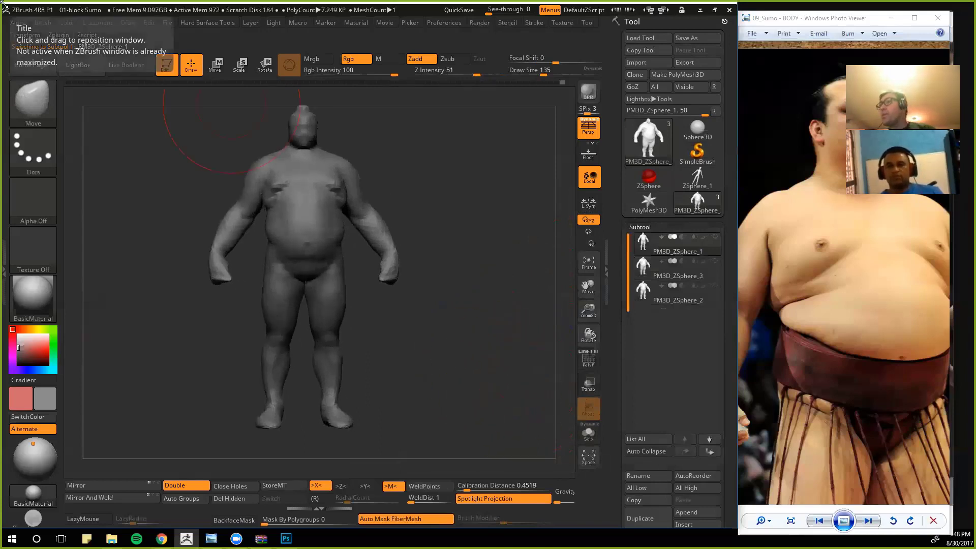
pyautogui.press('Down')
pyautogui.press('Up')
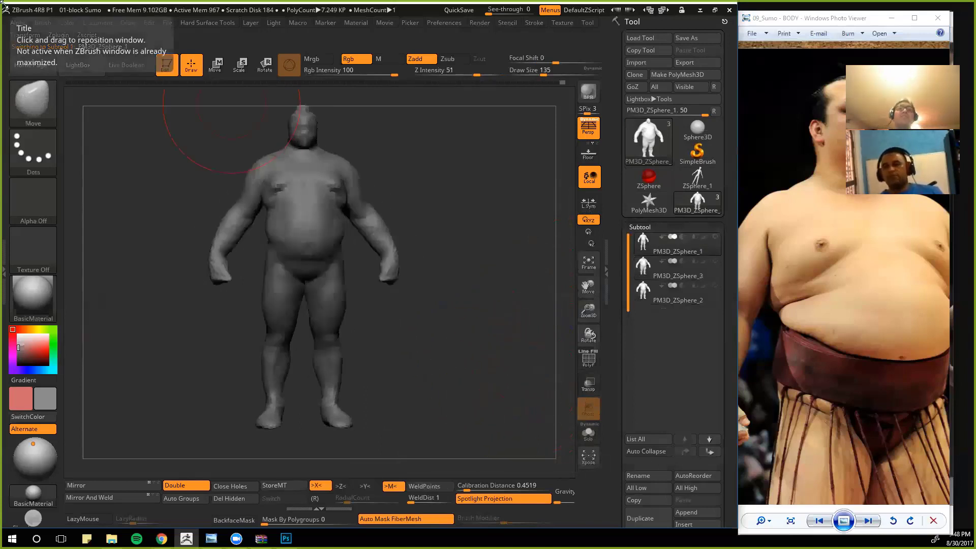
pyautogui.press('Down')
pyautogui.press('Up')
pyautogui.press('Down')
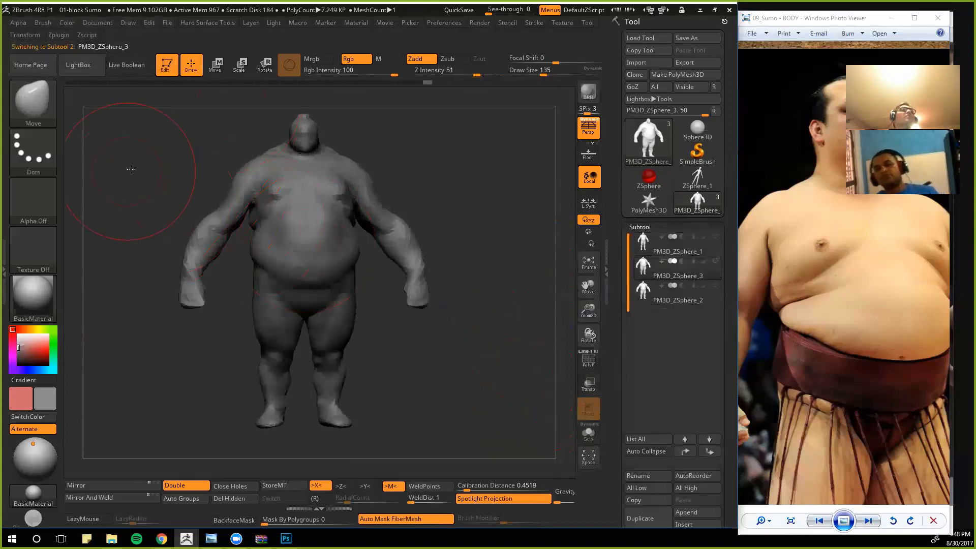
pyautogui.moveTo(131, 163); pyautogui.dragTo(137, 195)
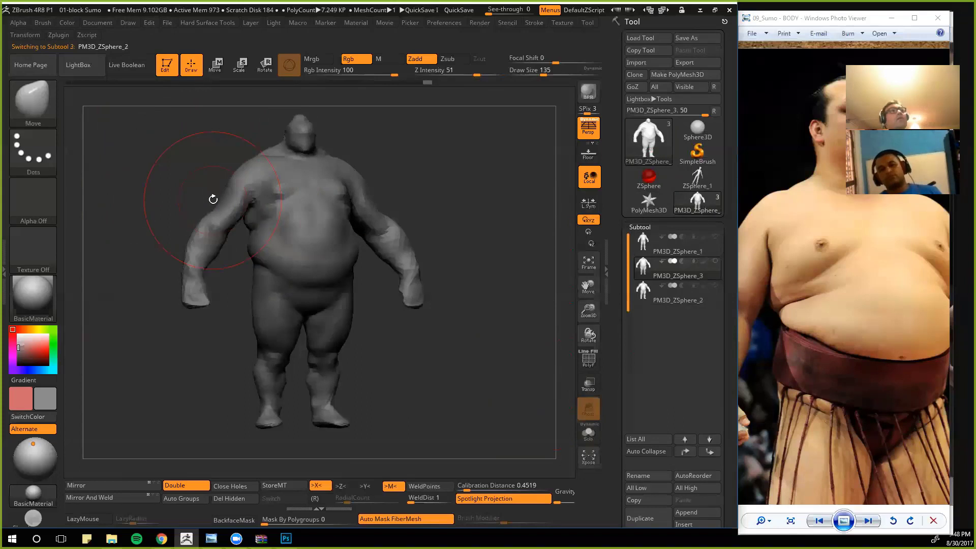
pyautogui.press('Up')
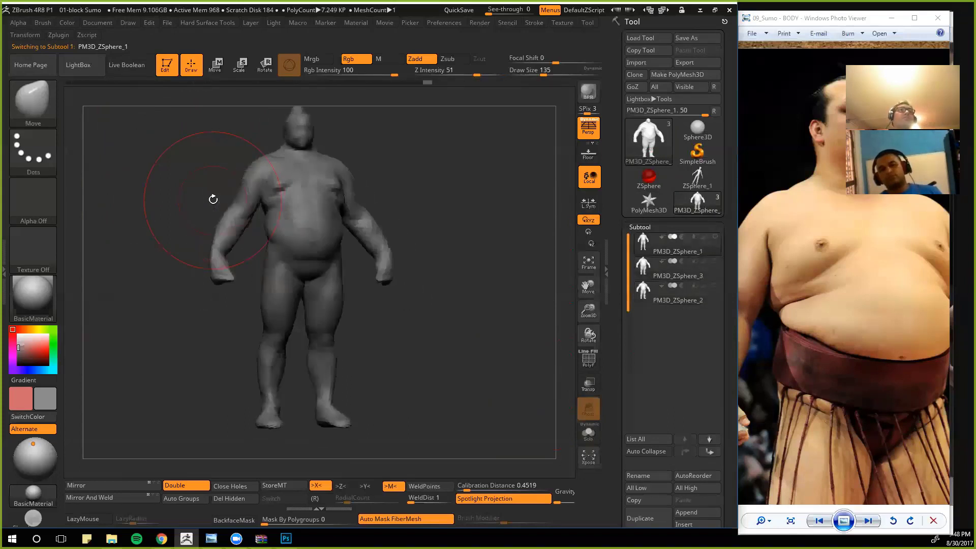
pyautogui.press('Down')
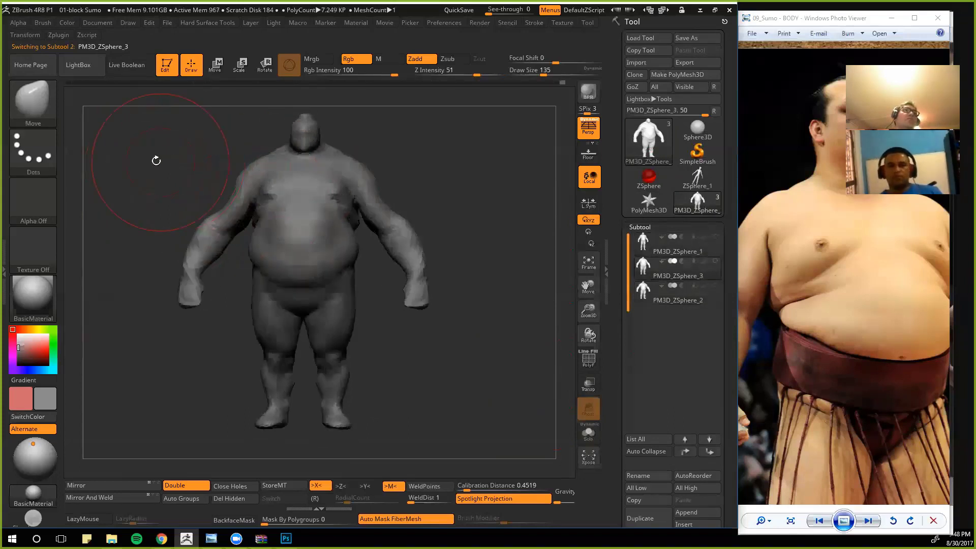
pyautogui.moveTo(129, 160)
pyautogui.mouseDown()
pyautogui.moveTo(104, 159)
pyautogui.moveTo(135, 163)
pyautogui.mouseUp()
pyautogui.press('Up')
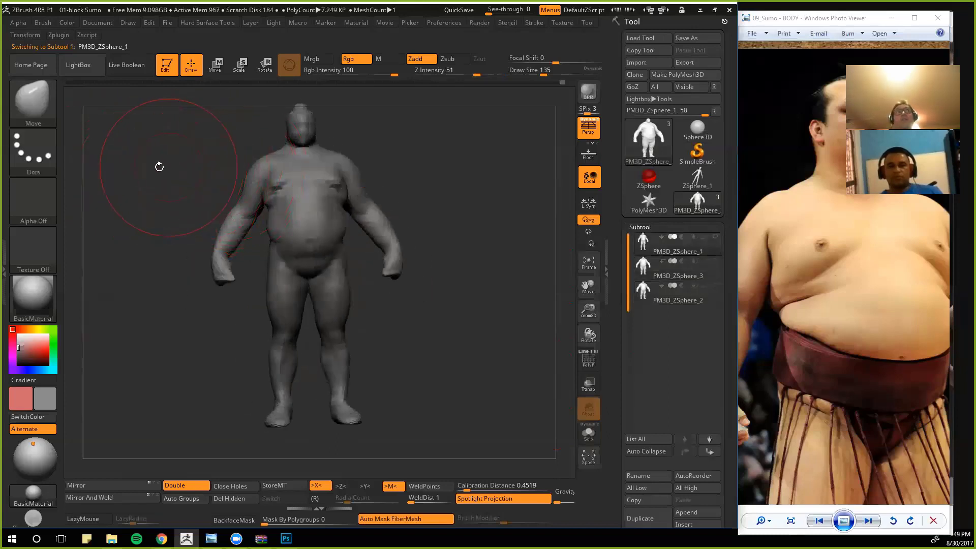
pyautogui.moveTo(196, 179); pyautogui.dragTo(210, 195)
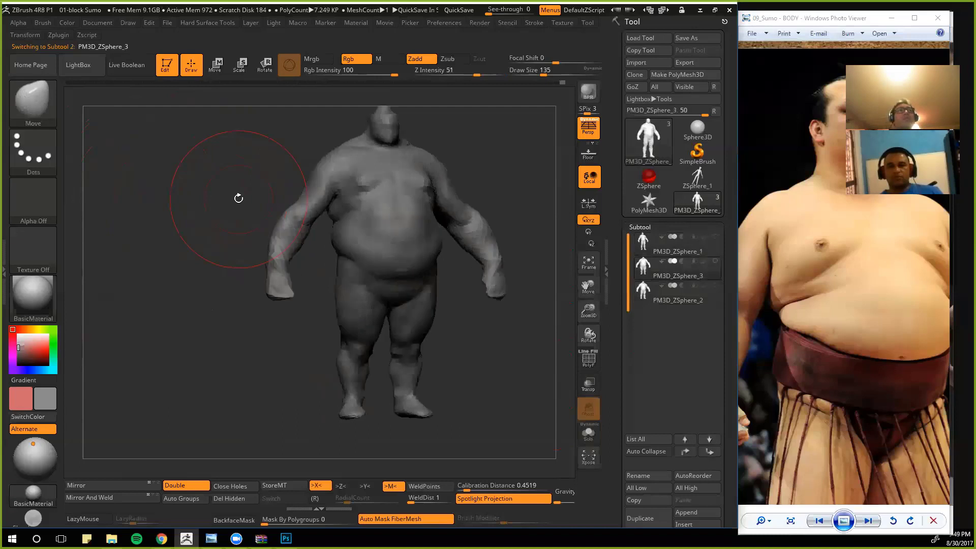
pyautogui.press('Down')
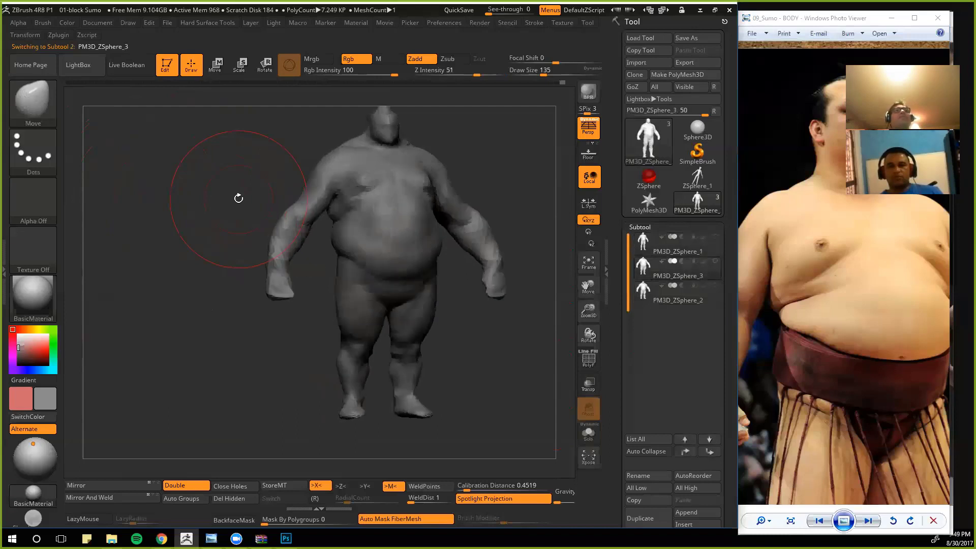
pyautogui.moveTo(194, 181)
pyautogui.mouseDown()
pyautogui.moveTo(148, 192)
pyautogui.moveTo(219, 214)
pyautogui.moveTo(190, 222)
pyautogui.moveTo(172, 244)
pyautogui.moveTo(174, 218)
pyautogui.moveTo(196, 260)
pyautogui.mouseUp()
pyautogui.press('Up')
pyautogui.press('Down')
pyautogui.press('Up')
pyautogui.press('Down')
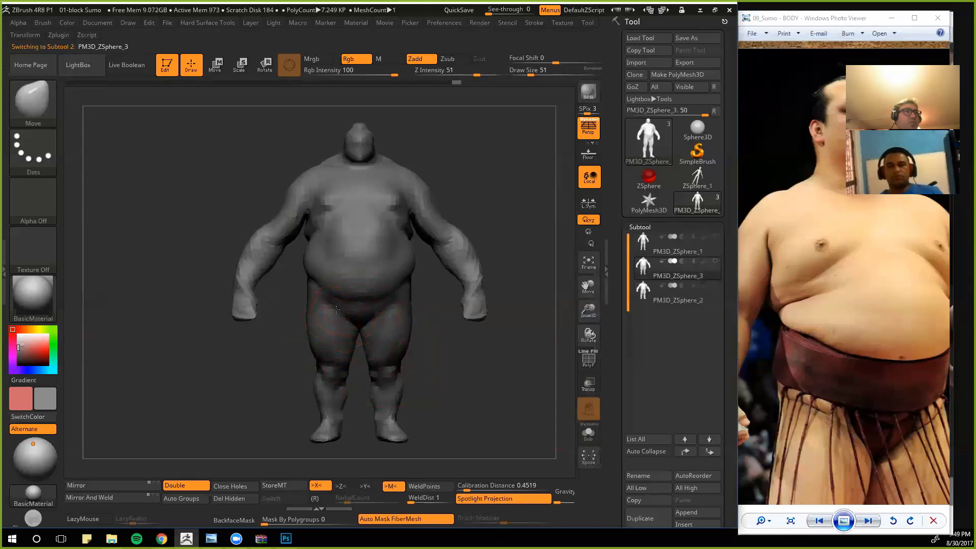
# Step: Adjust the upper thighs and hips of PM3D_ZSphere_3 with the Move brush at draw sizes of about 43 to 55
pyautogui.moveTo(287, 329); pyautogui.dragTo(333, 309)
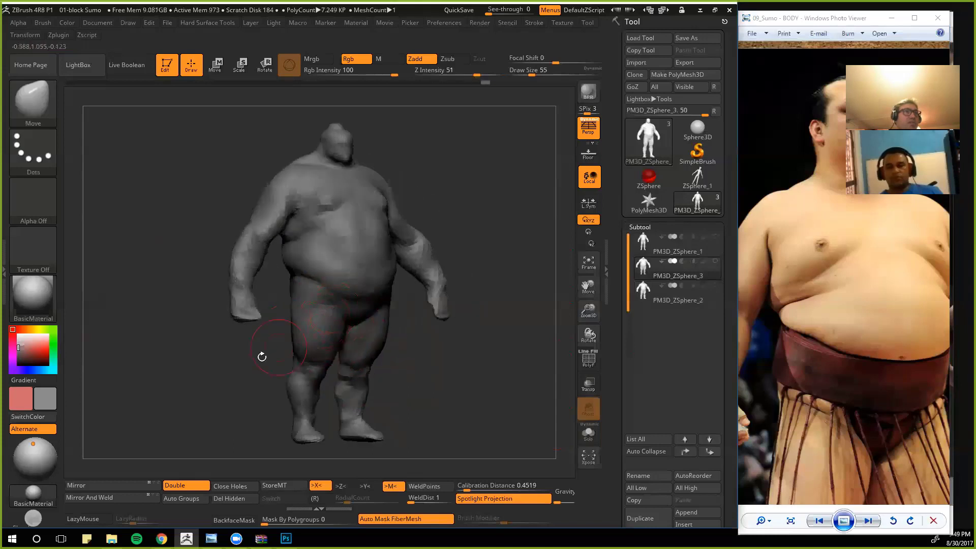
pyautogui.moveTo(261, 357); pyautogui.dragTo(303, 321)
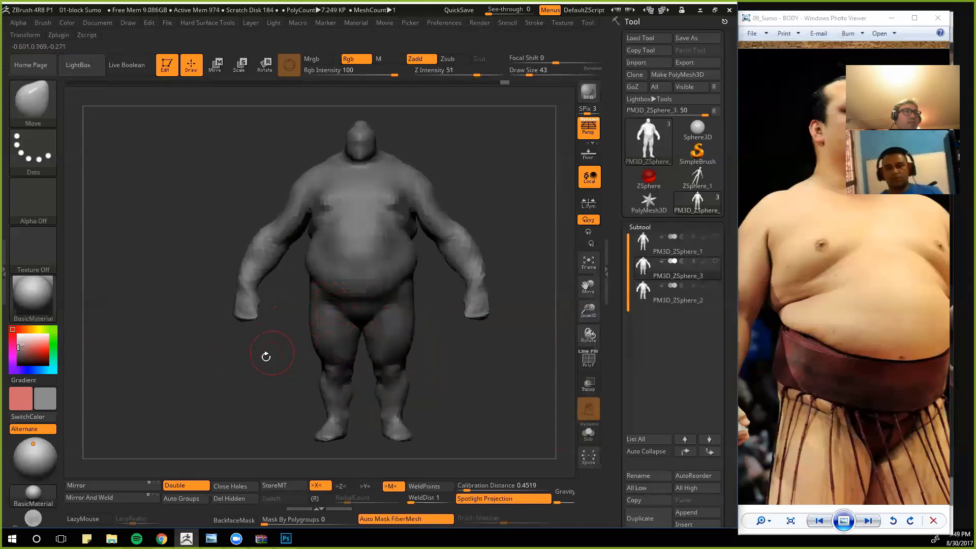
pyautogui.moveTo(246, 373)
pyautogui.keyDown('alt'); pyautogui.mouseDown()
pyautogui.moveTo(214, 381)
pyautogui.moveTo(238, 380)
pyautogui.moveTo(203, 395)
pyautogui.moveTo(215, 403)
pyautogui.mouseUp(); pyautogui.keyUp('alt')
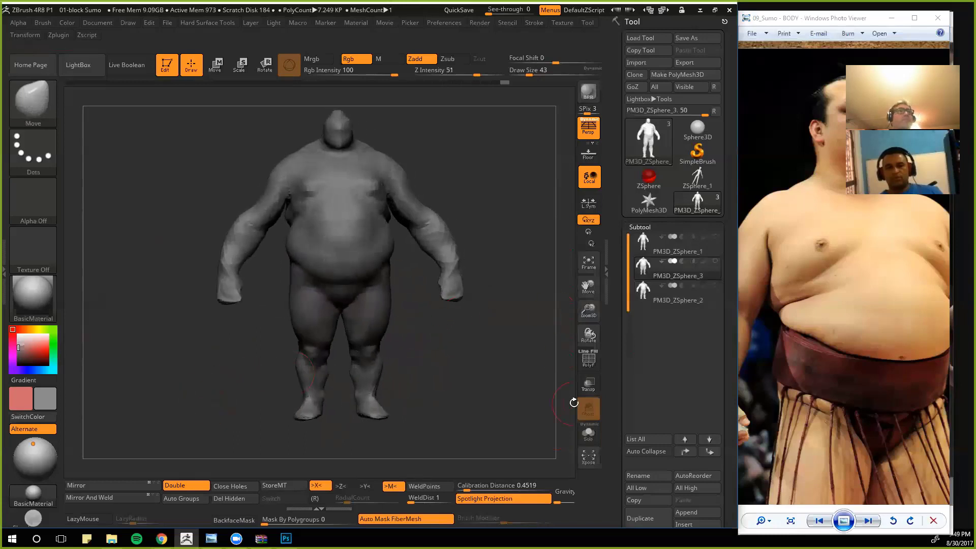
# Step: Cycle through all three body subtools to compare their overall silhouettes, ending on PM3D_ZSphere_3 for inspection
pyautogui.press('Up')
pyautogui.press('Down')
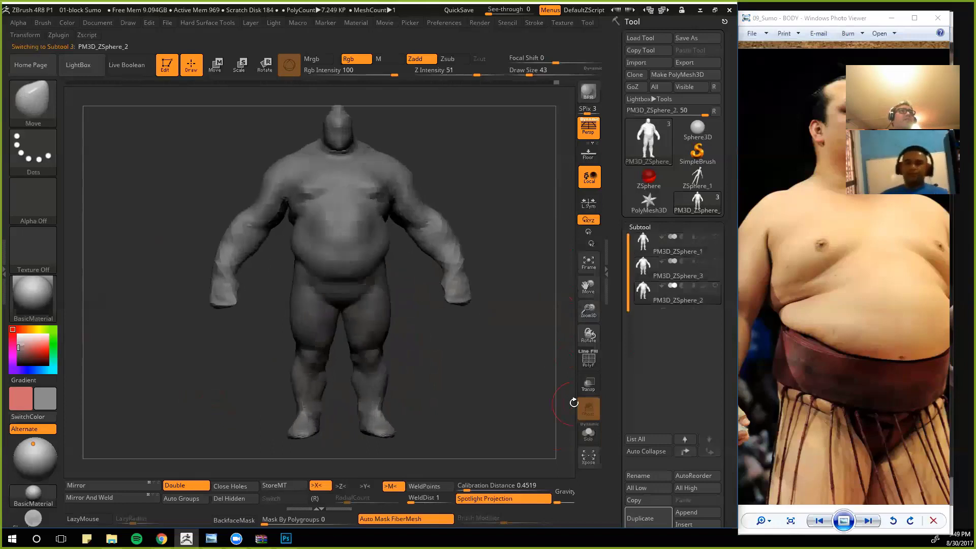
pyautogui.press('Up')
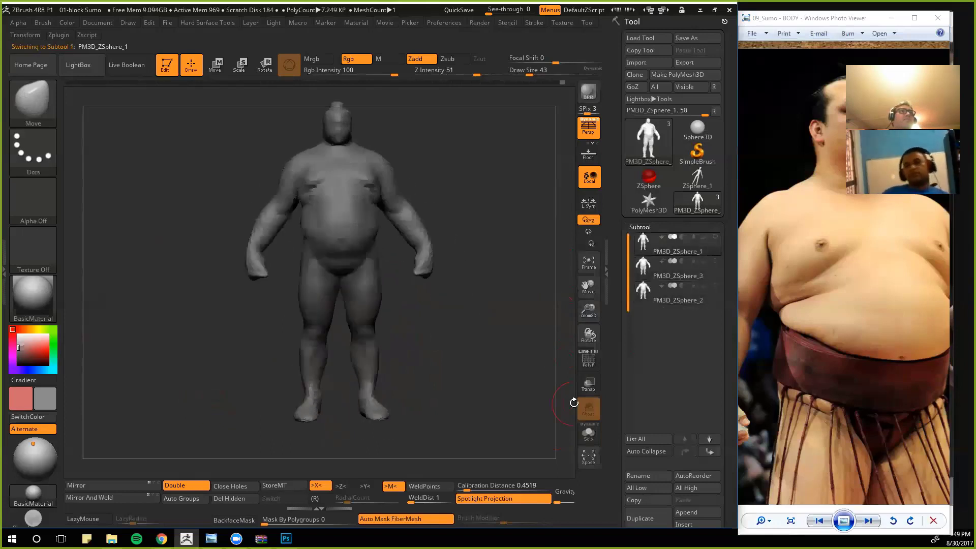
pyautogui.press('Down')
pyautogui.press('Down')
pyautogui.press('Down')
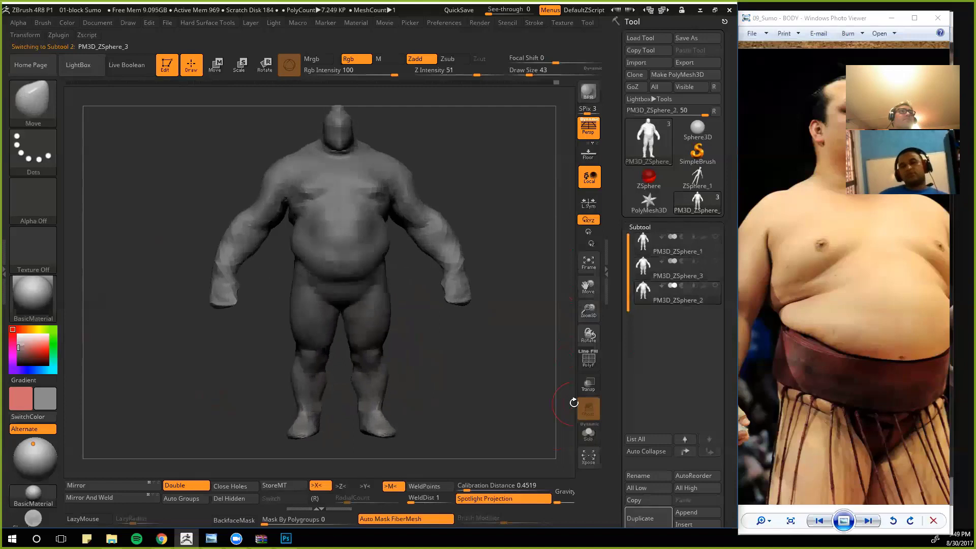
pyautogui.press('Up')
pyautogui.press('Down')
pyautogui.press('Up')
pyautogui.press('Up')
pyautogui.press('Down')
pyautogui.press('Up')
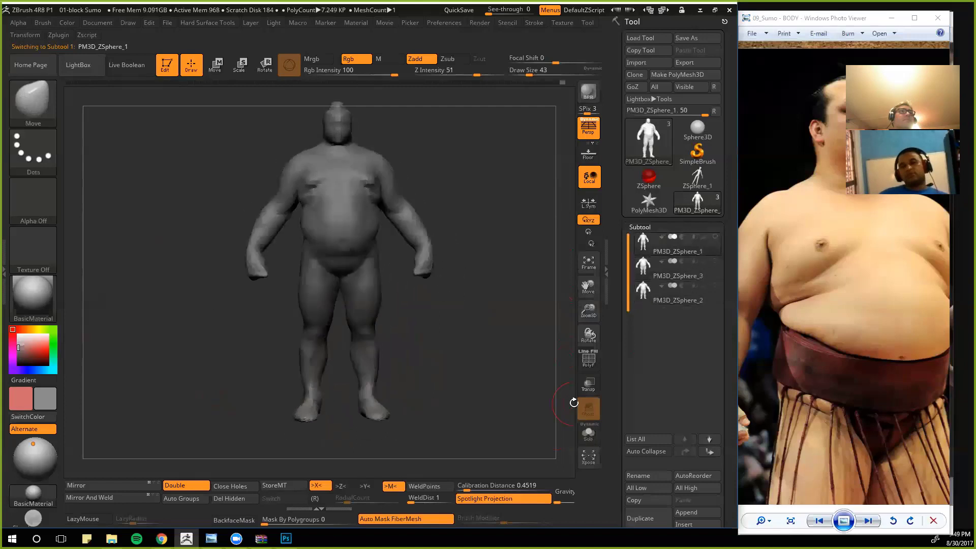
pyautogui.press('Down')
pyautogui.moveTo(206, 412)
pyautogui.mouseDown()
pyautogui.moveTo(260, 407)
pyautogui.moveTo(152, 392)
pyautogui.moveTo(180, 410)
pyautogui.mouseUp()
pyautogui.moveTo(184, 409); pyautogui.dragTo(196, 396)
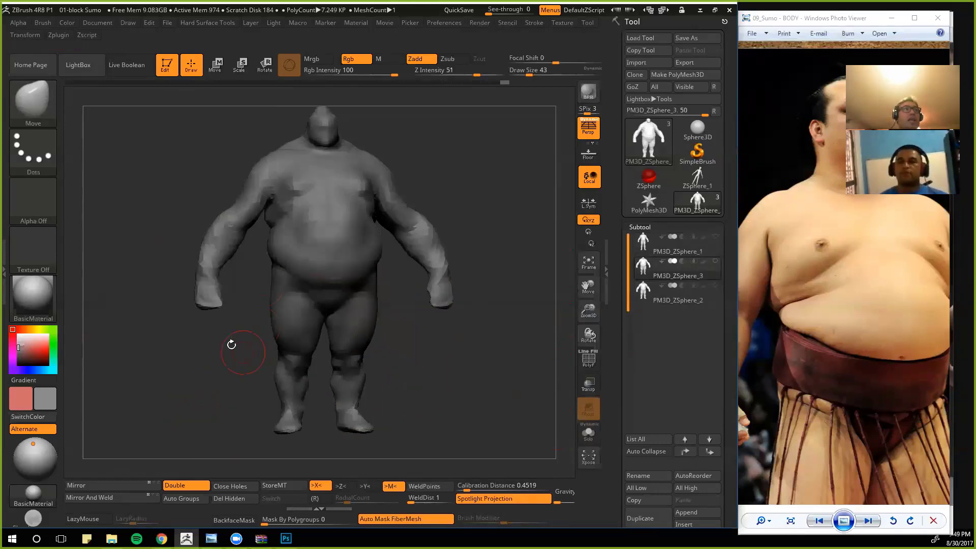
# Step: Build up and soften the folds around the chest and armpits with the Clay and Smooth brushes at draw sizes of 43 to 51
pyautogui.keyDown('alt'); pyautogui.moveTo(231, 344); pyautogui.dragTo(229, 399); pyautogui.keyUp('alt')
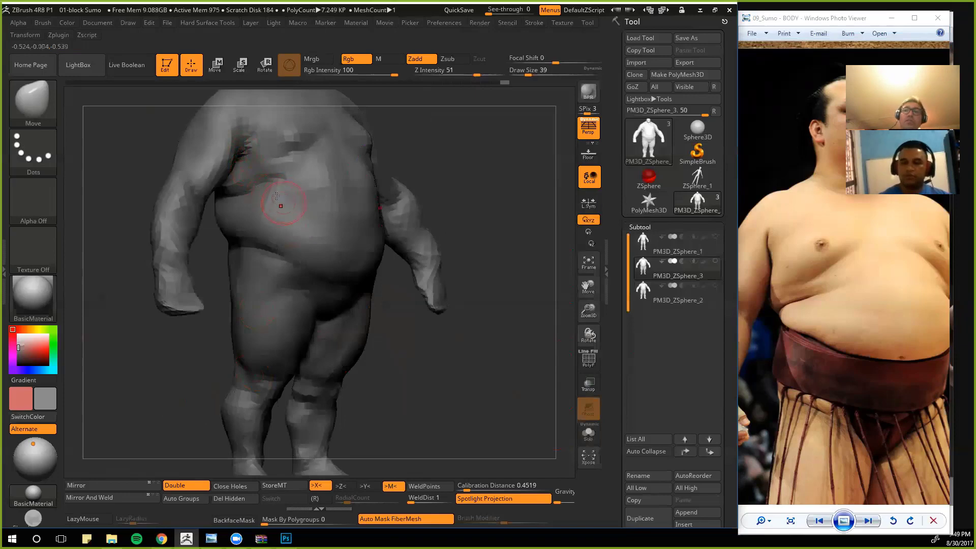
pyautogui.press('b')
pyautogui.press('c')
pyautogui.press('l')
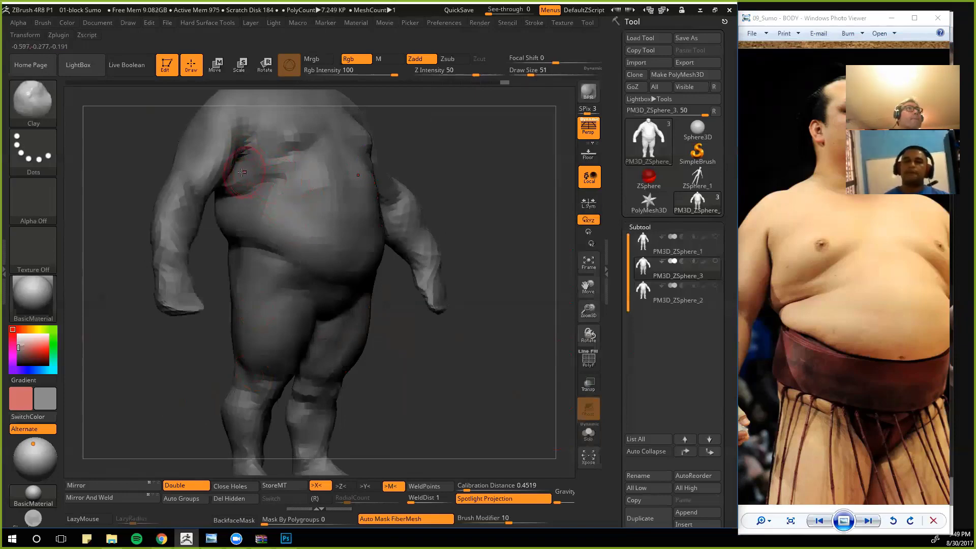
pyautogui.moveTo(104, 165); pyautogui.dragTo(208, 224)
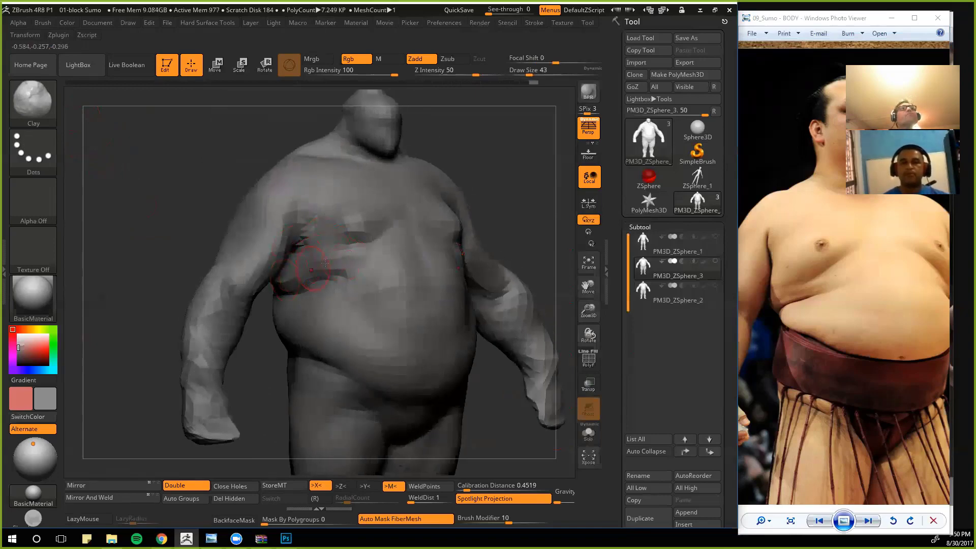
pyautogui.moveTo(355, 215); pyautogui.dragTo(338, 234)
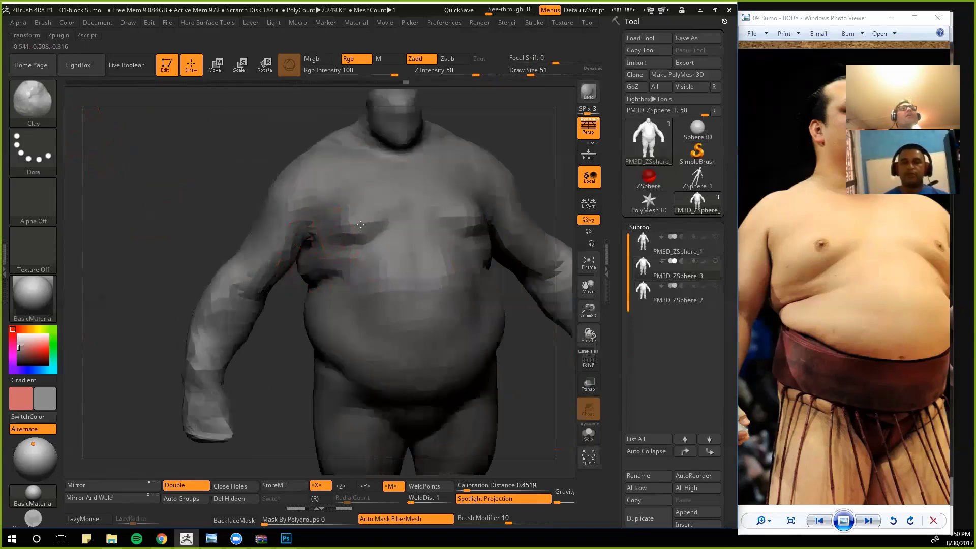
pyautogui.moveTo(175, 173); pyautogui.dragTo(277, 187)
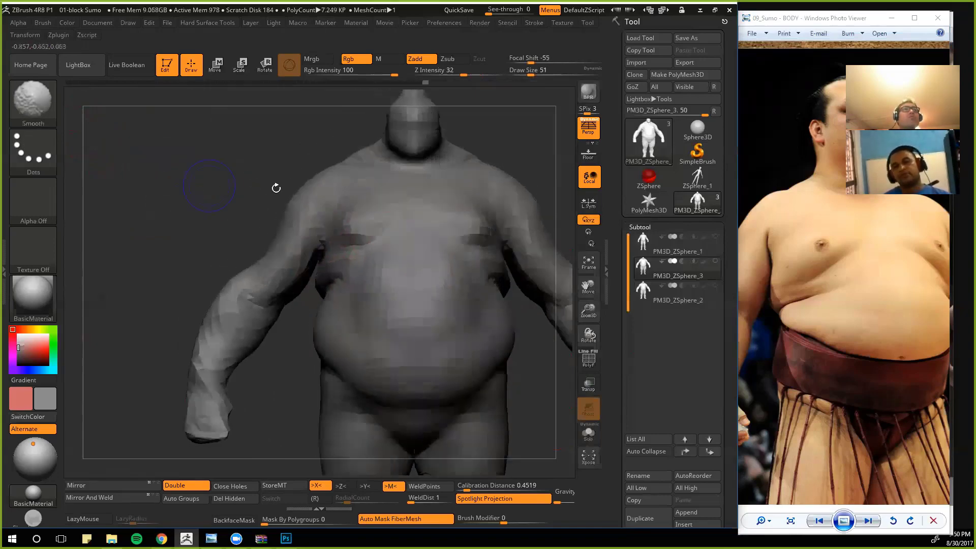
pyautogui.moveTo(192, 187); pyautogui.dragTo(350, 192)
pyautogui.keyDown('shift'); pyautogui.moveTo(406, 216); pyautogui.dragTo(227, 209); pyautogui.keyUp('shift')
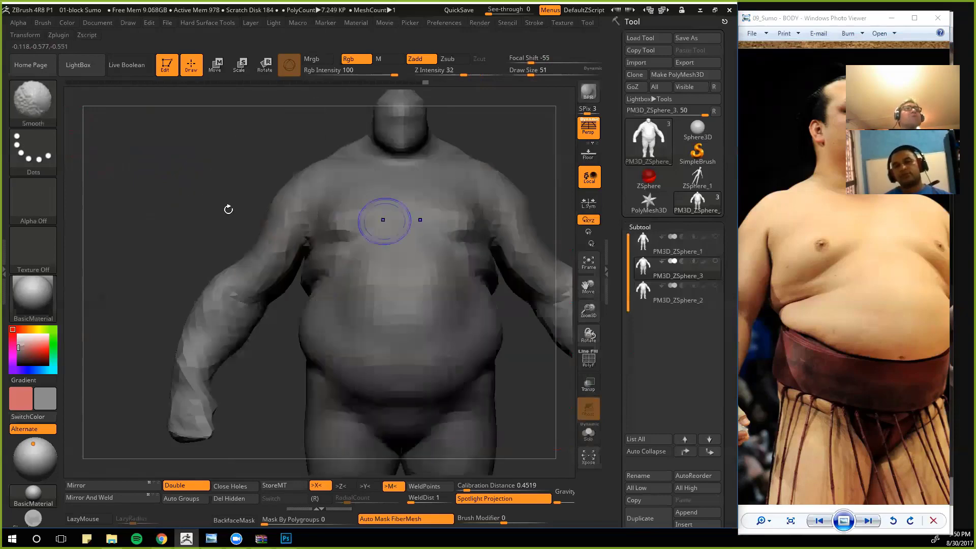
# Step: Adjust the sides of the upper torso below the armpits with the Move brush at draw size 83
pyautogui.moveTo(177, 174)
pyautogui.keyDown('alt'); pyautogui.mouseDown()
pyautogui.moveTo(167, 192)
pyautogui.moveTo(215, 205)
pyautogui.moveTo(168, 216)
pyautogui.moveTo(174, 270)
pyautogui.mouseUp(); pyautogui.keyUp('alt')
pyautogui.press('b')
pyautogui.press('m')
pyautogui.press('v')
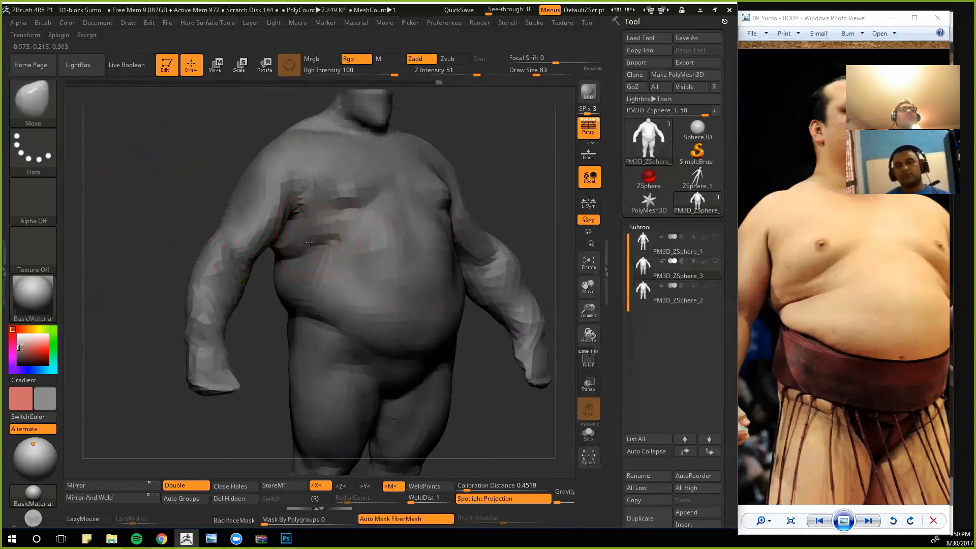
pyautogui.moveTo(141, 173); pyautogui.dragTo(123, 175)
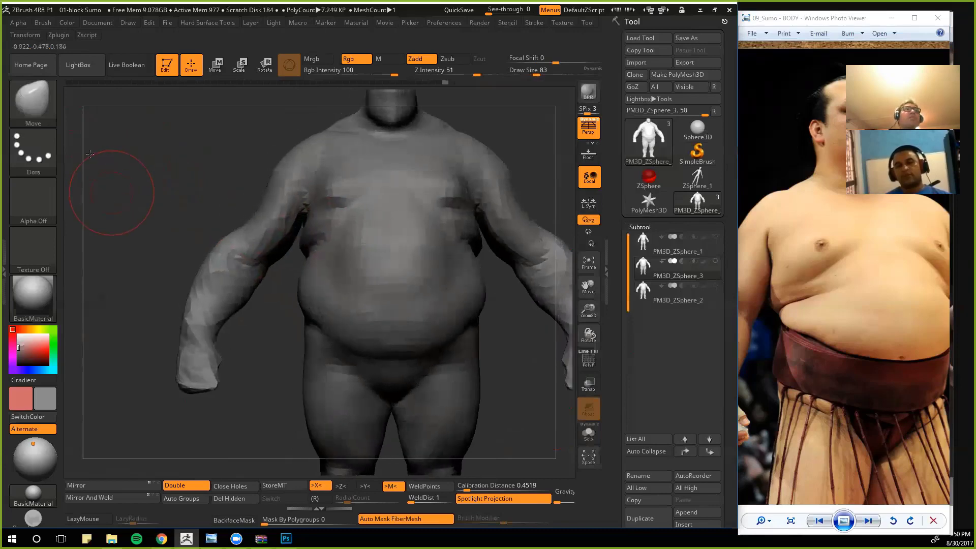
pyautogui.press('f')
# Step: Carve the armpit crease between arm and chest with the DamStandard brush at draw size 83
pyautogui.moveTo(150, 216)
pyautogui.keyDown('alt'); pyautogui.mouseDown()
pyautogui.moveTo(160, 230)
pyautogui.moveTo(180, 201)
pyautogui.mouseUp(); pyautogui.keyUp('alt')
pyautogui.press('b')
pyautogui.press('d')
pyautogui.press('s')
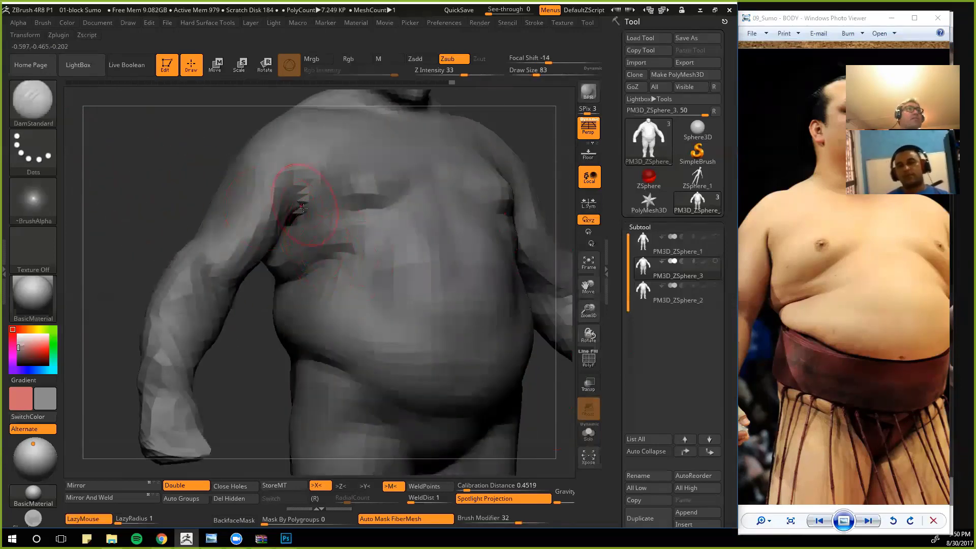
pyautogui.moveTo(303, 208); pyautogui.dragTo(309, 204)
pyautogui.moveTo(188, 188)
pyautogui.mouseDown()
pyautogui.moveTo(160, 189)
pyautogui.moveTo(216, 172)
pyautogui.mouseUp()
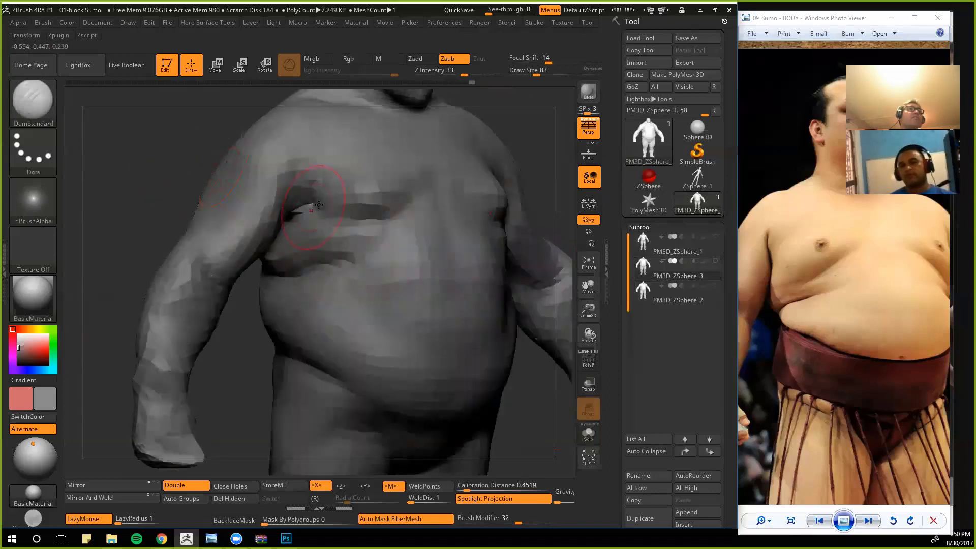
pyautogui.moveTo(290, 174); pyautogui.dragTo(308, 202)
pyautogui.moveTo(180, 153)
pyautogui.keyDown('shift'); pyautogui.mouseDown()
pyautogui.moveTo(212, 168)
pyautogui.moveTo(200, 202)
pyautogui.moveTo(316, 230)
pyautogui.moveTo(311, 261)
pyautogui.mouseUp(); pyautogui.keyUp('shift')
pyautogui.keyDown('shift'); pyautogui.moveTo(174, 199); pyautogui.dragTo(152, 205); pyautogui.keyUp('shift')
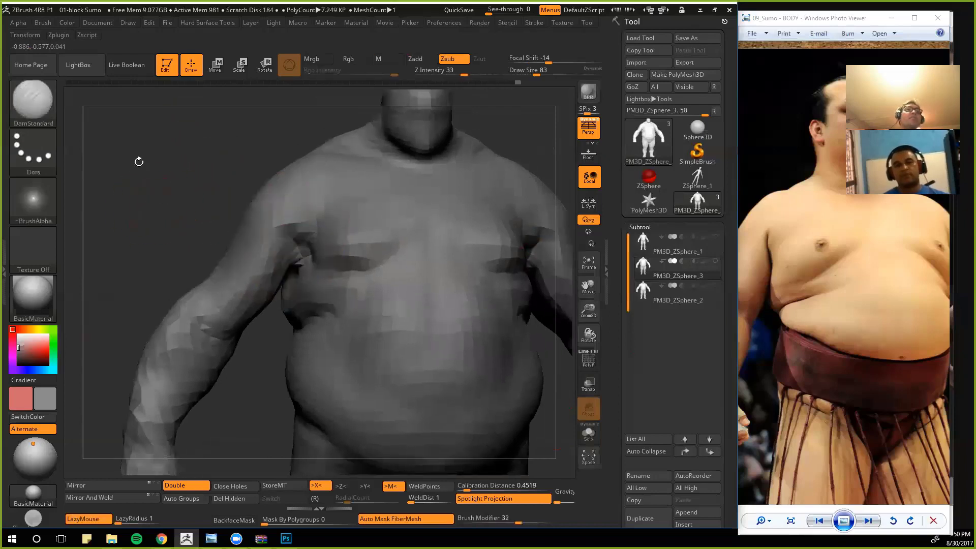
# Step: Reshape the side fold above the belly with the Move brush at draw size 83
pyautogui.moveTo(140, 161)
pyautogui.keyDown('alt'); pyautogui.mouseDown()
pyautogui.moveTo(179, 218)
pyautogui.moveTo(157, 189)
pyautogui.moveTo(172, 183)
pyautogui.moveTo(184, 224)
pyautogui.mouseUp(); pyautogui.keyUp('alt')
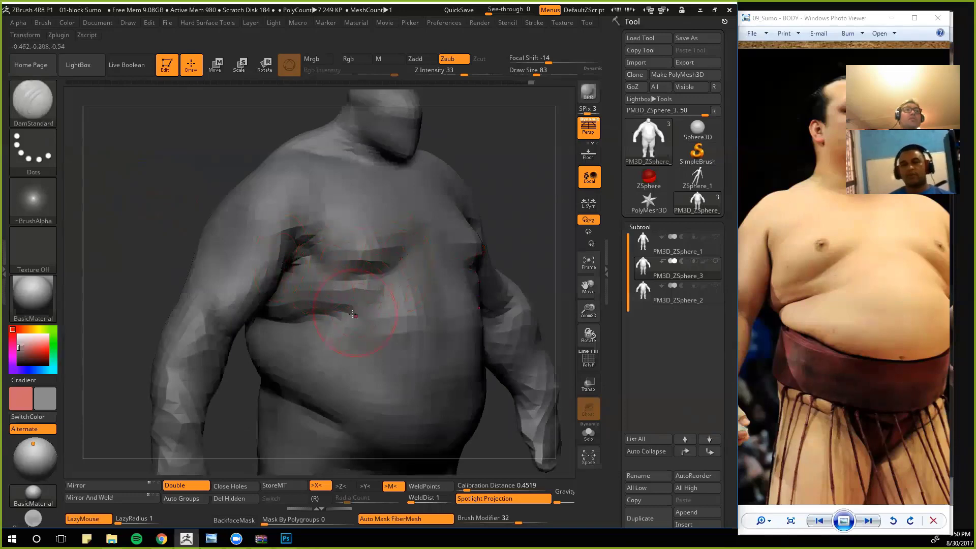
pyautogui.press('b')
pyautogui.press('m')
pyautogui.press('v')
pyautogui.moveTo(314, 309); pyautogui.dragTo(316, 319)
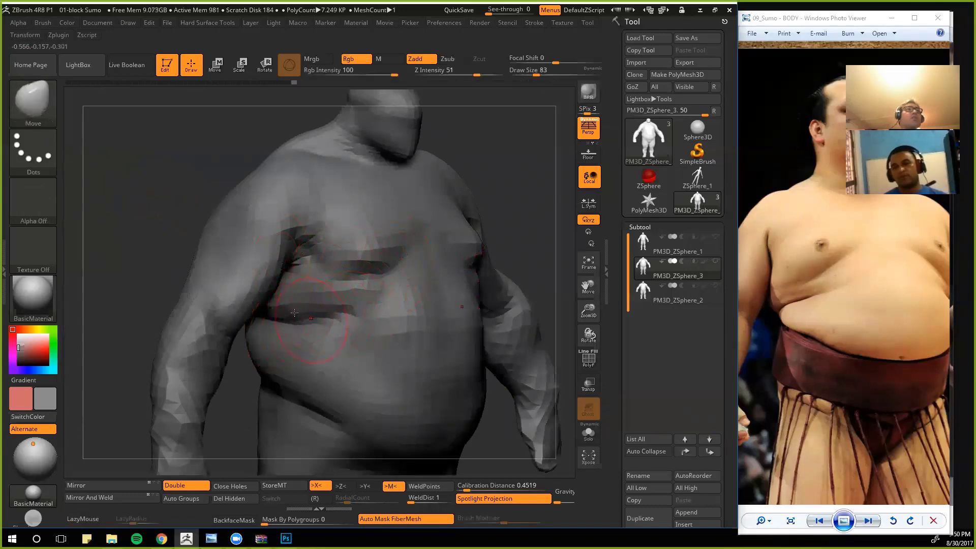
pyautogui.moveTo(147, 213)
pyautogui.keyDown('shift'); pyautogui.mouseDown()
pyautogui.moveTo(120, 220)
pyautogui.moveTo(159, 200)
pyautogui.moveTo(153, 233)
pyautogui.moveTo(258, 207)
pyautogui.mouseUp(); pyautogui.keyUp('shift')
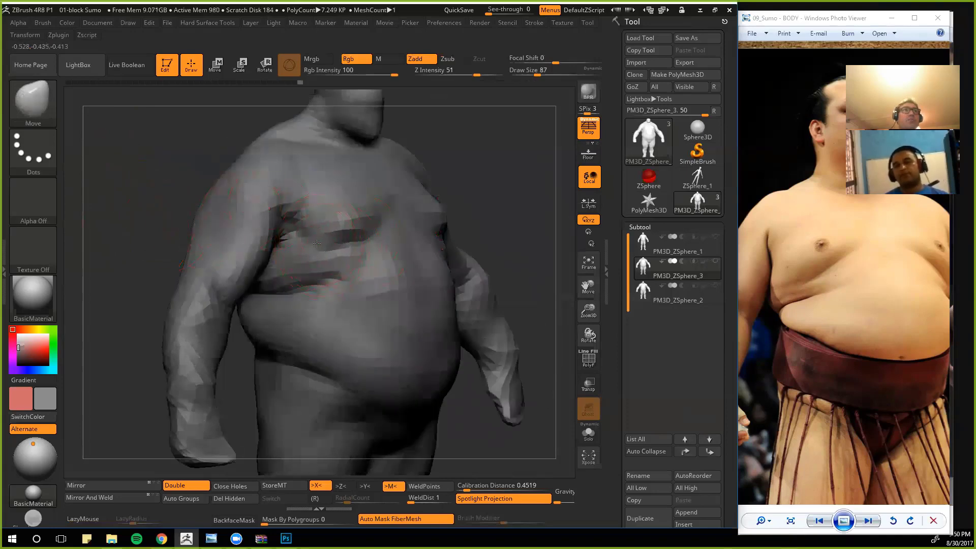
# Step: Reshape the breast and the crease beneath it with the Move brush at draw size 87
pyautogui.moveTo(171, 238); pyautogui.dragTo(119, 235)
pyautogui.moveTo(358, 221); pyautogui.dragTo(326, 239)
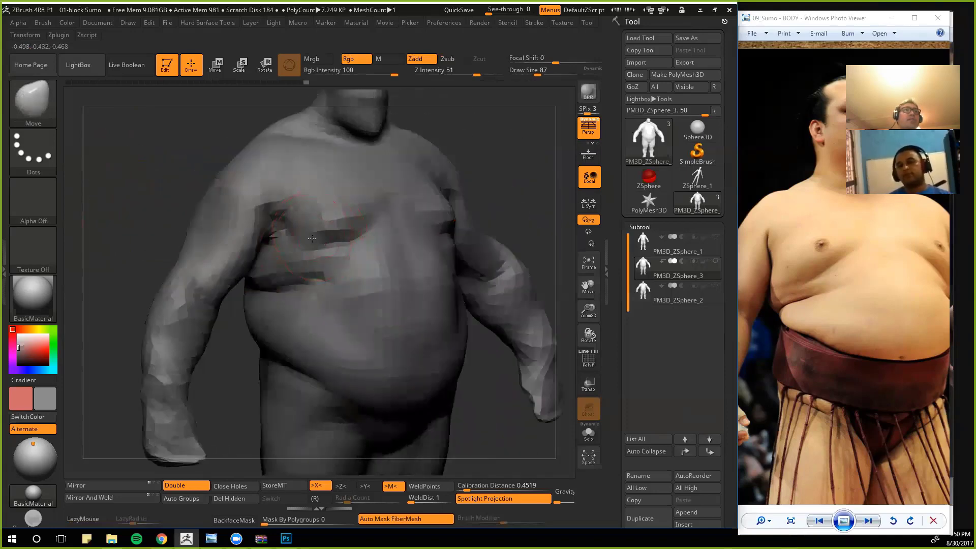
pyautogui.moveTo(127, 173)
pyautogui.keyDown('shift'); pyautogui.mouseDown()
pyautogui.moveTo(159, 222)
pyautogui.moveTo(161, 237)
pyautogui.moveTo(136, 235)
pyautogui.moveTo(163, 316)
pyautogui.moveTo(291, 333)
pyautogui.mouseUp(); pyautogui.keyUp('shift')
pyautogui.press('f')
pyautogui.press('f')
# Step: Build up and smooth the buttocks and hips from behind with ClayBuildup and Smooth at draw size 87
pyautogui.moveTo(170, 336)
pyautogui.keyDown('alt'); pyautogui.mouseDown()
pyautogui.moveTo(210, 321)
pyautogui.moveTo(212, 353)
pyautogui.mouseUp(); pyautogui.keyUp('alt')
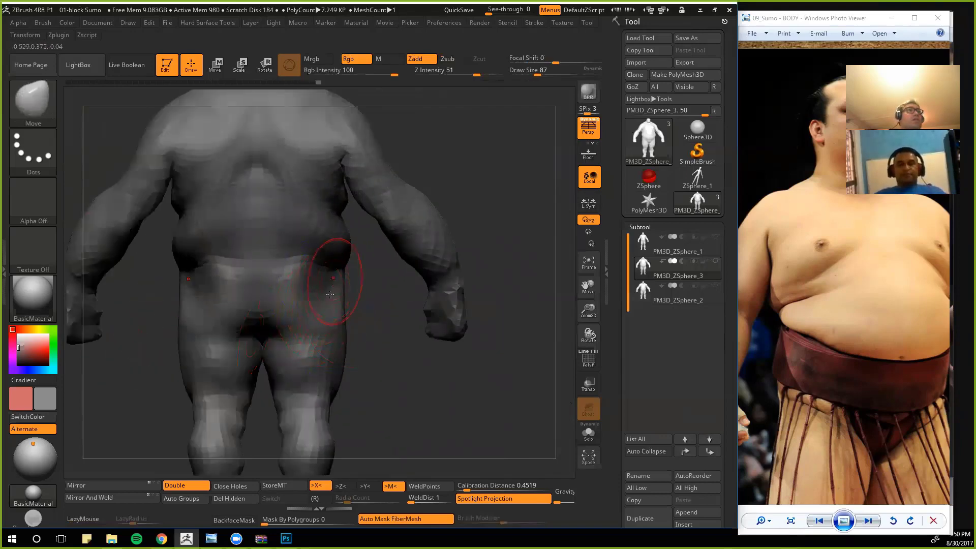
pyautogui.press('b')
pyautogui.press('c')
pyautogui.press('b')
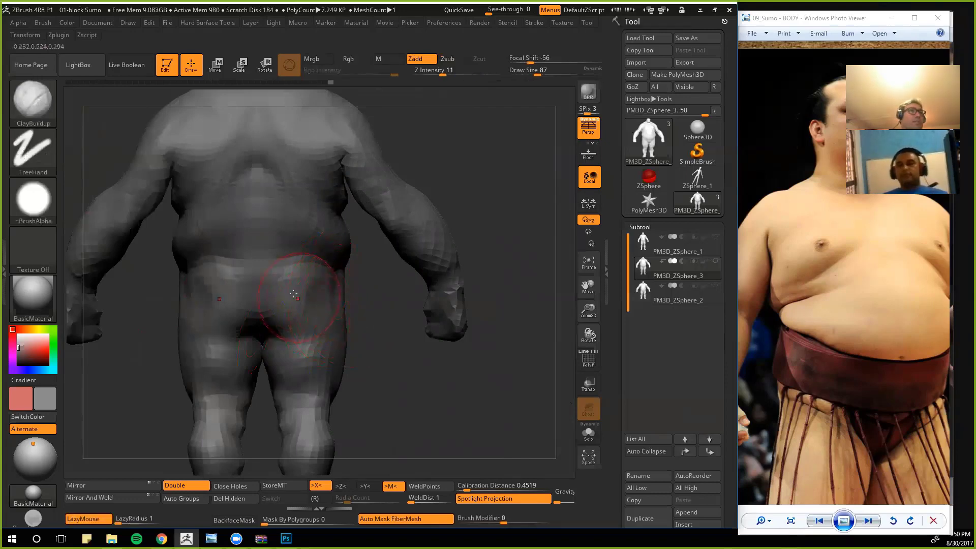
pyautogui.press('shift')
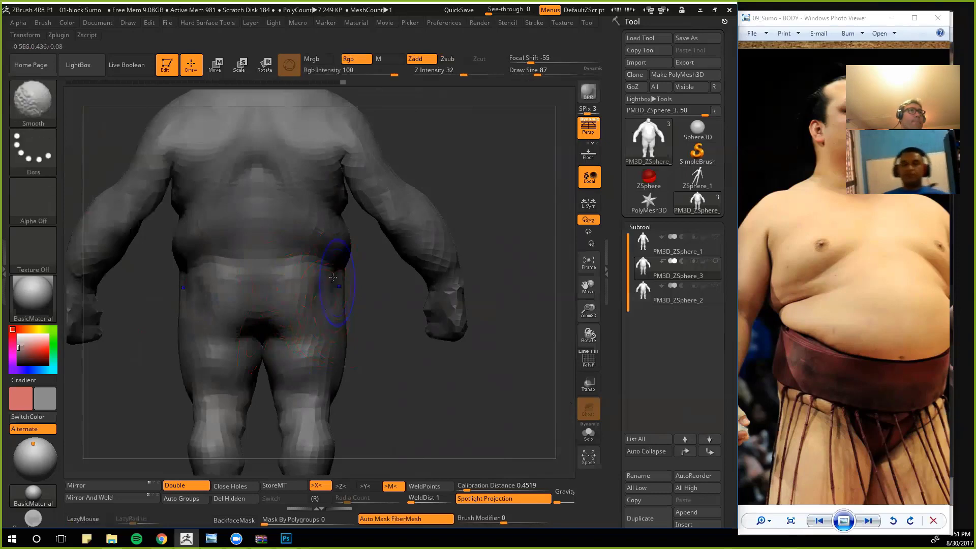
pyautogui.moveTo(417, 393)
pyautogui.keyDown('alt'); pyautogui.mouseDown()
pyautogui.moveTo(444, 405)
pyautogui.moveTo(439, 396)
pyautogui.mouseUp(); pyautogui.keyUp('alt')
pyautogui.moveTo(261, 333)
pyautogui.keyDown('alt'); pyautogui.mouseDown()
pyautogui.moveTo(314, 332)
pyautogui.moveTo(209, 352)
pyautogui.mouseUp(); pyautogui.keyUp('alt')
# Step: Mask the upper arms and forearms with lasso selections and invert the mask so only the arms stay editable
pyautogui.press('b')
pyautogui.press('m')
pyautogui.press('v')
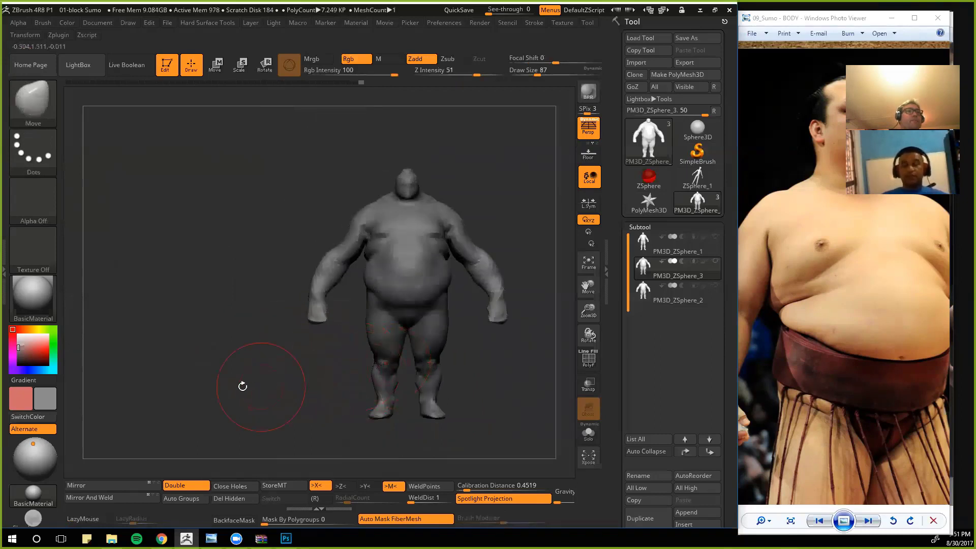
pyautogui.moveTo(242, 386)
pyautogui.mouseDown()
pyautogui.moveTo(279, 388)
pyautogui.moveTo(184, 379)
pyautogui.moveTo(189, 430)
pyautogui.moveTo(192, 418)
pyautogui.mouseUp()
pyautogui.keyDown('alt'); pyautogui.moveTo(205, 384); pyautogui.dragTo(207, 351); pyautogui.keyUp('alt')
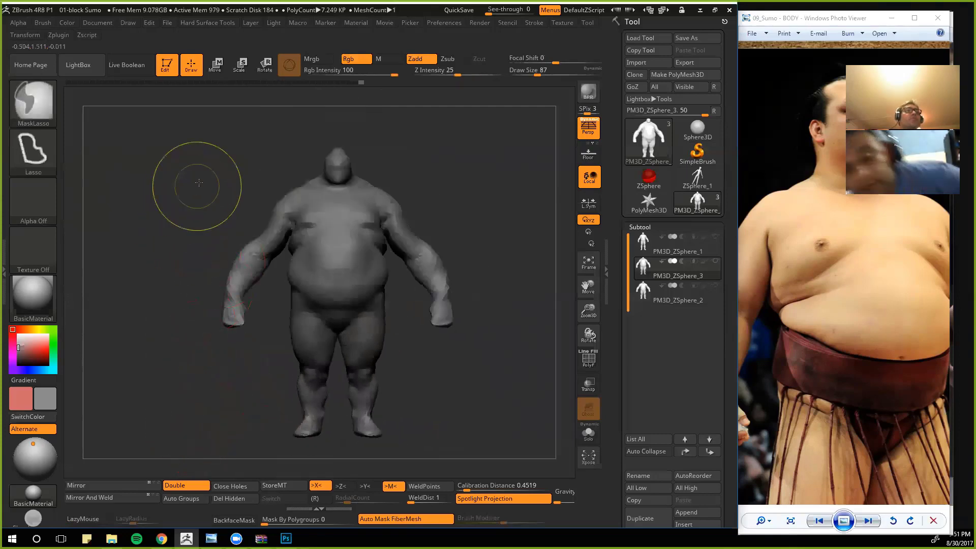
pyautogui.moveTo(199, 183)
pyautogui.keyDown('ctrl'); pyautogui.mouseDown()
pyautogui.moveTo(257, 241)
pyautogui.moveTo(226, 193)
pyautogui.moveTo(204, 201)
pyautogui.moveTo(249, 209)
pyautogui.moveTo(241, 154)
pyautogui.mouseUp(); pyautogui.keyUp('ctrl')
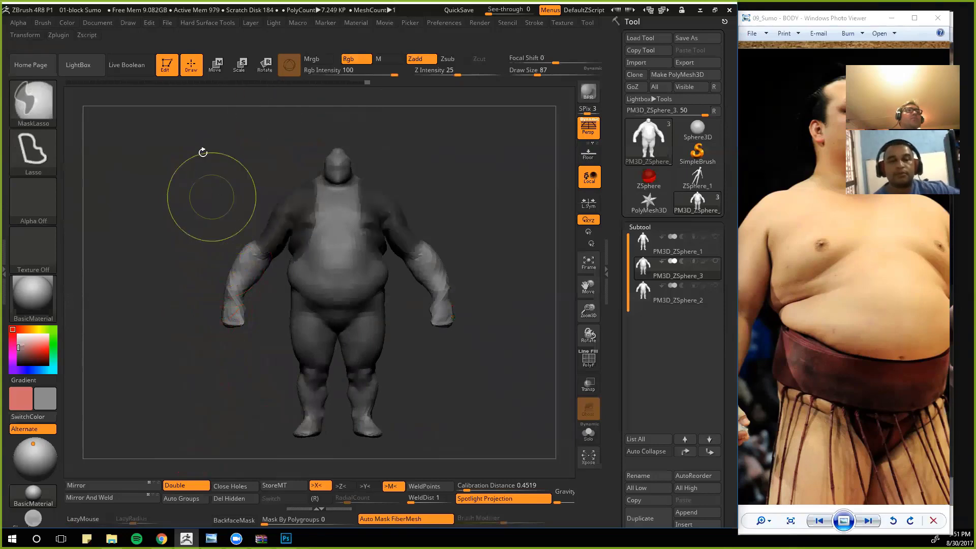
pyautogui.moveTo(133, 280)
pyautogui.keyDown('ctrl'); pyautogui.mouseDown()
pyautogui.moveTo(246, 378)
pyautogui.moveTo(285, 271)
pyautogui.moveTo(208, 227)
pyautogui.mouseUp(); pyautogui.keyUp('ctrl')
pyautogui.keyDown('ctrl'); pyautogui.click(209, 223); pyautogui.keyUp('ctrl')
# Step: Try to scale the unmasked arms with the transform gizmo, and undo the change
pyautogui.press('w')
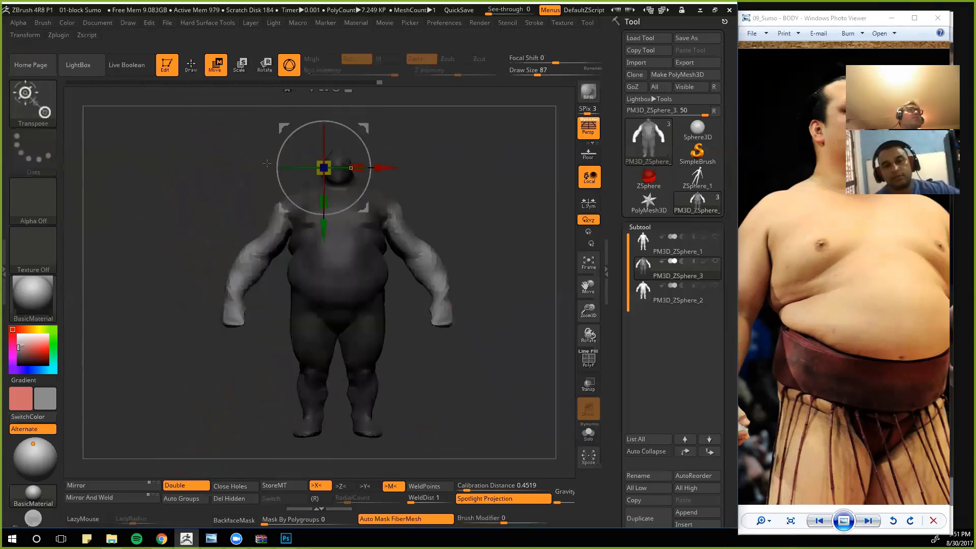
pyautogui.press('e')
pyautogui.moveTo(281, 209); pyautogui.dragTo(224, 297)
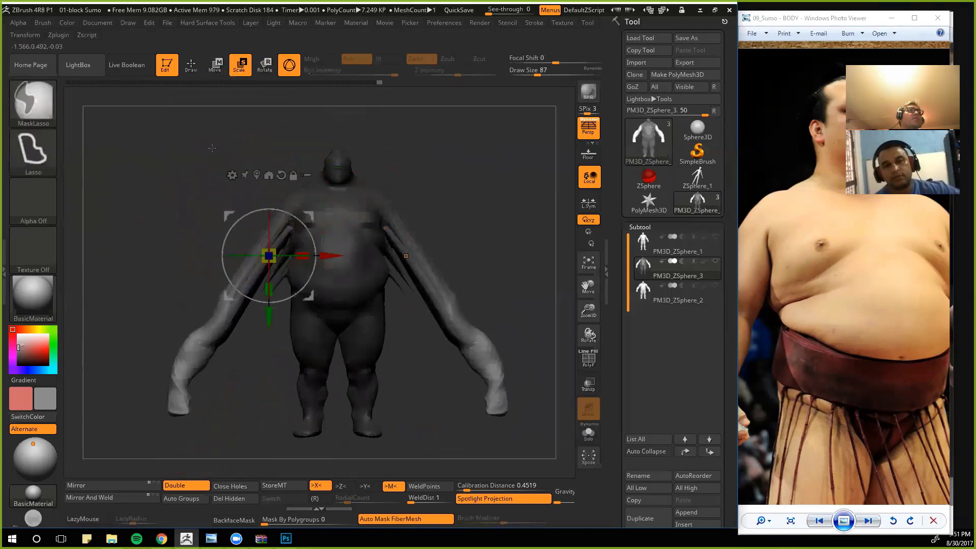
pyautogui.hotkey('ctrl', 'z')
# Step: Shorten the arms slightly along a Transpose line from shoulder to hand, and clear the mask
pyautogui.click(217, 69)
pyautogui.click(283, 74)
pyautogui.moveTo(288, 207)
pyautogui.mouseDown()
pyautogui.moveTo(257, 298)
pyautogui.moveTo(226, 321)
pyautogui.mouseUp()
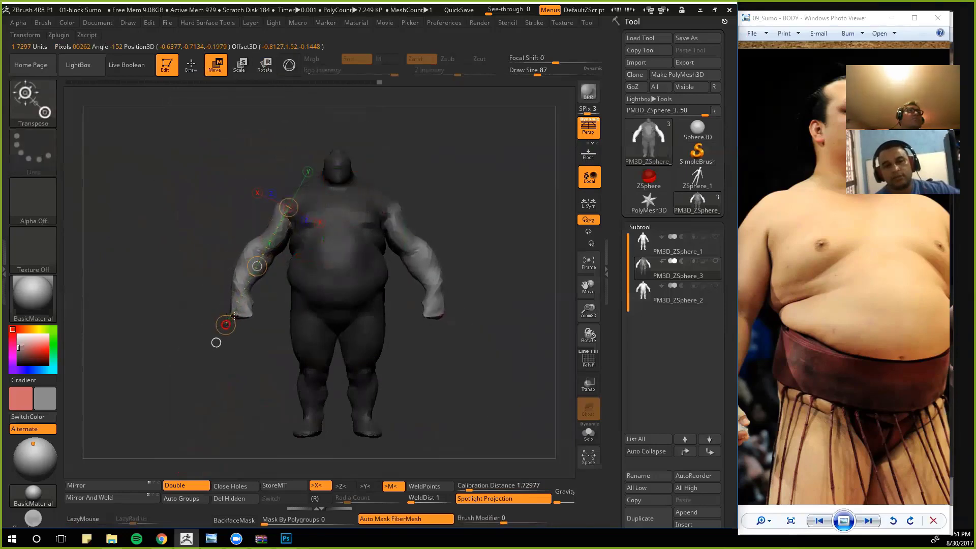
pyautogui.keyDown('ctrl'); pyautogui.click(257, 170); pyautogui.keyUp('ctrl')
pyautogui.press('q')
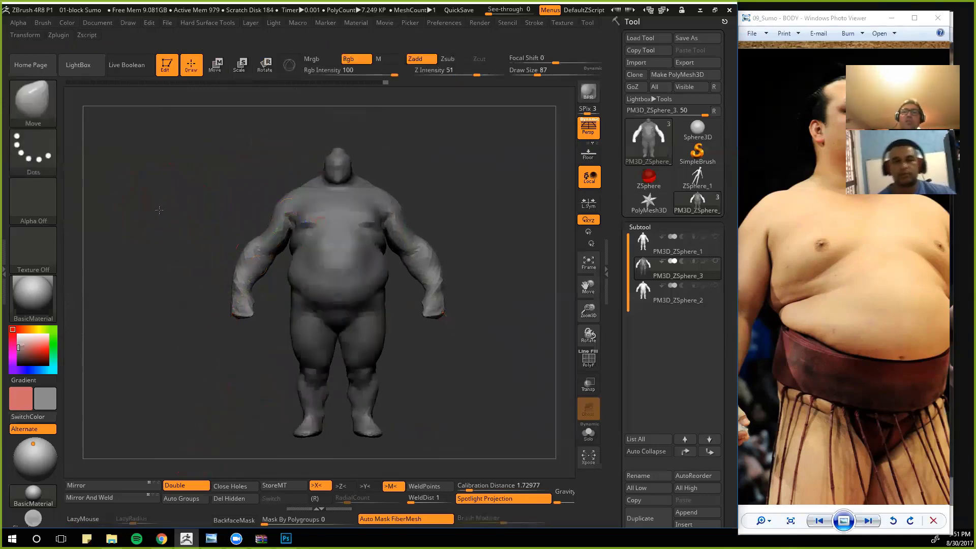
# Step: Reshape the outer forearms near the elbows with the Move Topological brush at draw size 91
pyautogui.press('f')
pyautogui.press('b')
pyautogui.press('m')
pyautogui.press('t')
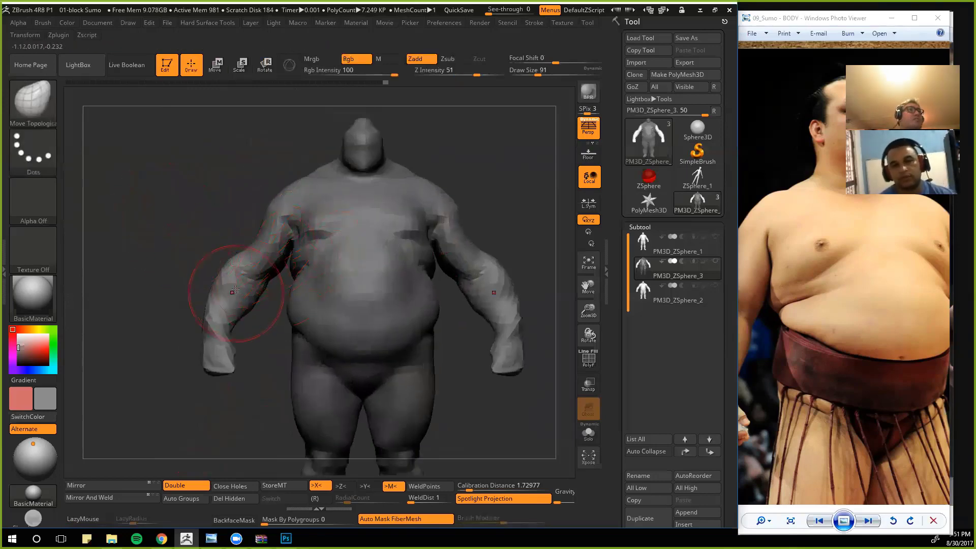
pyautogui.moveTo(226, 275); pyautogui.dragTo(235, 279)
# Step: Refine the wrists, hands and upper arms with Move Topological at draw sizes of about 67 to 79
pyautogui.press('[')
pyautogui.press('[')
pyautogui.press('[')
pyautogui.press('[')
pyautogui.press('[')
pyautogui.moveTo(230, 335)
pyautogui.mouseDown()
pyautogui.moveTo(206, 360)
pyautogui.moveTo(232, 349)
pyautogui.moveTo(235, 371)
pyautogui.moveTo(194, 379)
pyautogui.mouseUp()
pyautogui.press('[')
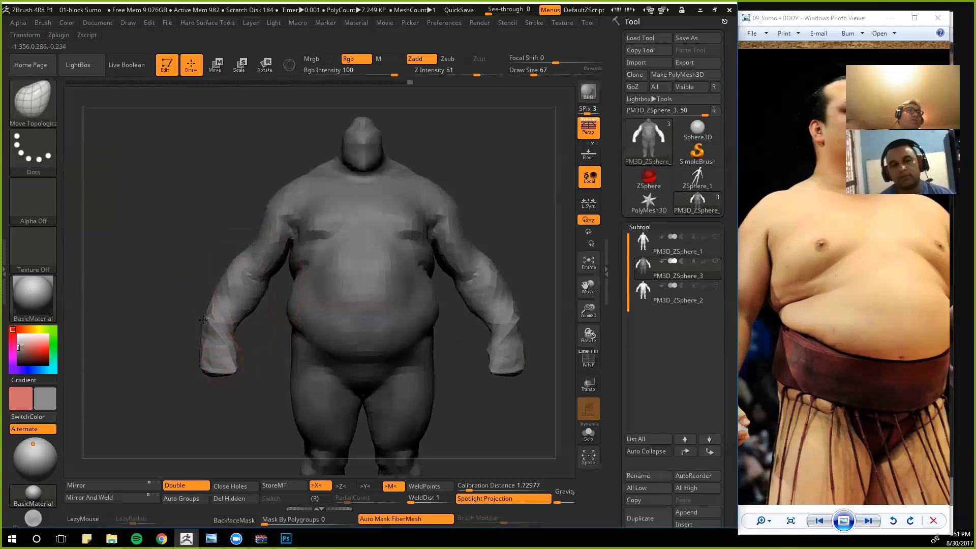
pyautogui.moveTo(229, 332); pyautogui.dragTo(228, 332)
pyautogui.press(']')
pyautogui.moveTo(262, 232); pyautogui.dragTo(258, 233)
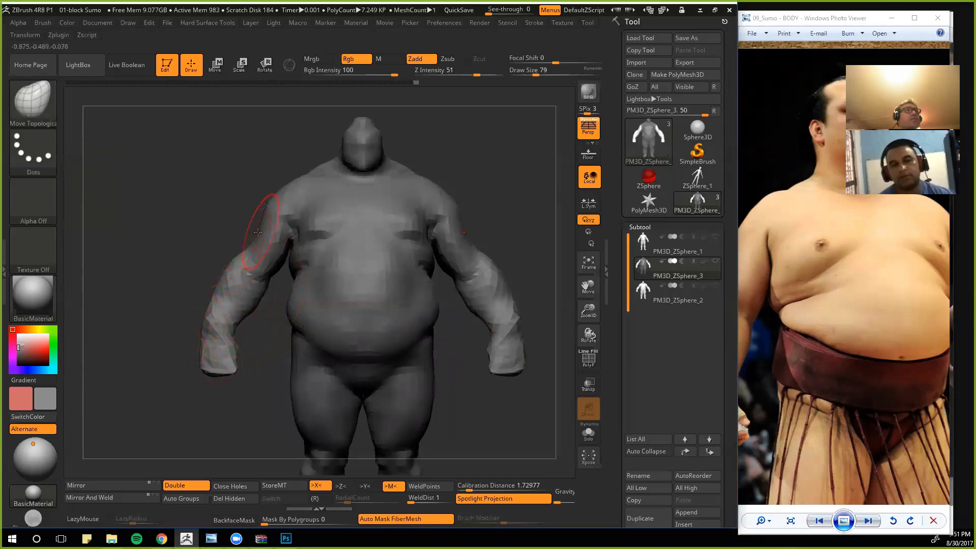
# Step: Alternate between the three body subtools to compare the arm and torso proportions
pyautogui.press('Up')
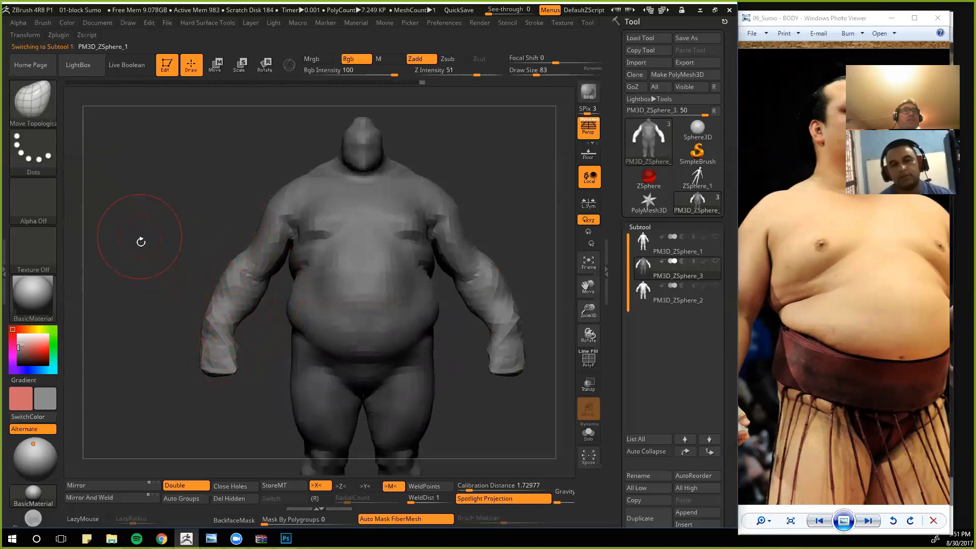
pyautogui.press('Down')
pyautogui.press('Down')
pyautogui.press('Up')
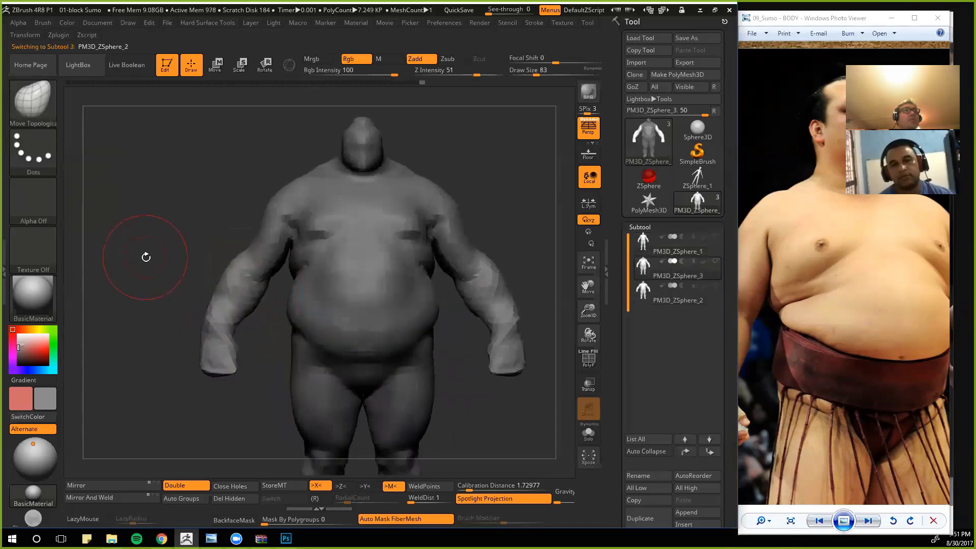
pyautogui.press('Down')
pyautogui.press('Up')
# Step: Try to delete the PM3D_ZSphere_2 subtool
pyautogui.click(641, 297)
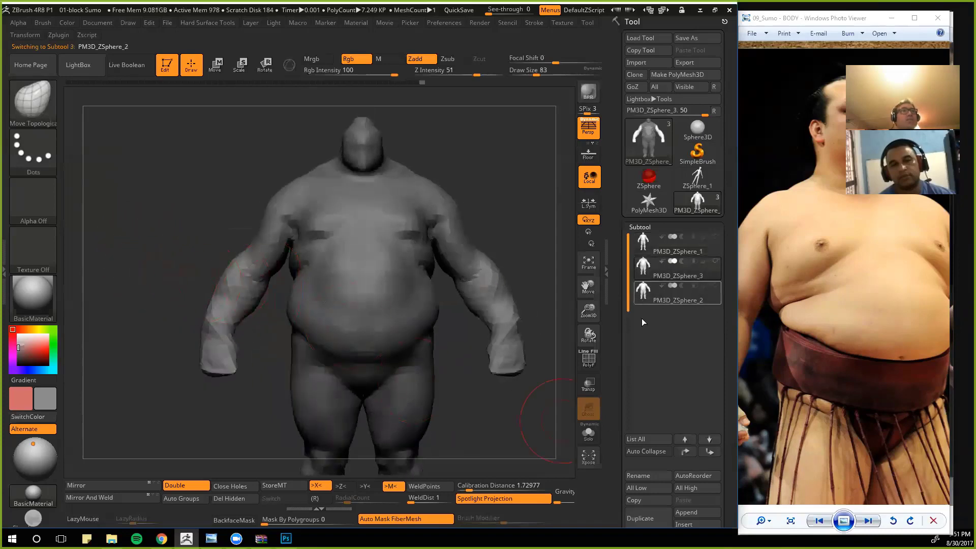
pyautogui.scroll(-3, 631, 456)
pyautogui.click(630, 457)
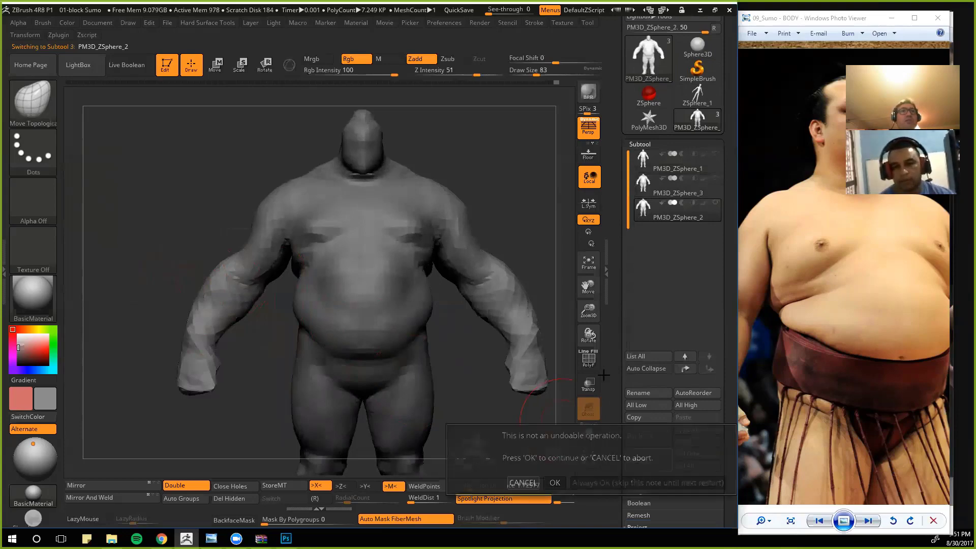
pyautogui.click(555, 482)
# Step: Compare the full-figure silhouettes of the body subtools, ending with PM3D_ZSphere_3 selected
pyautogui.press('f')
pyautogui.press('f')
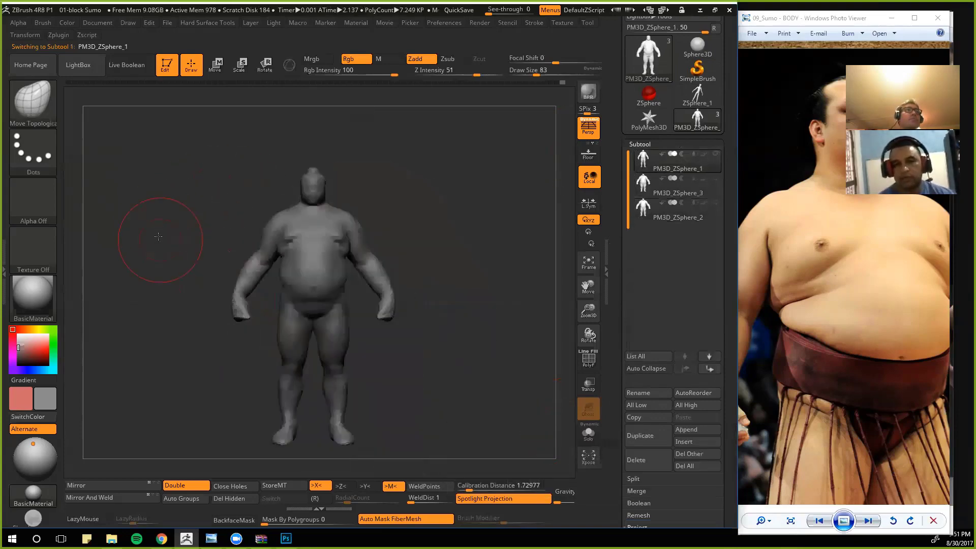
pyautogui.click(643, 215)
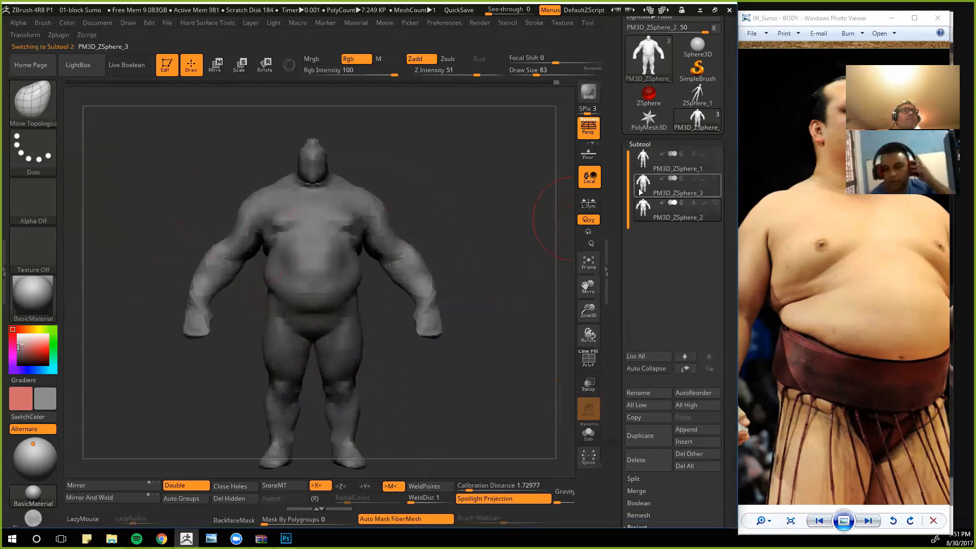
pyautogui.click(661, 185)
# Step: Smooth the chest and belly surface of PM3D_ZSphere_3 with the Smooth brush at draw size 83
pyautogui.moveTo(549, 244); pyautogui.dragTo(516, 265)
pyautogui.moveTo(481, 294)
pyautogui.mouseDown()
pyautogui.moveTo(476, 315)
pyautogui.moveTo(505, 318)
pyautogui.moveTo(488, 320)
pyautogui.moveTo(447, 279)
pyautogui.mouseUp()
pyautogui.keyDown('shift'); pyautogui.moveTo(359, 221); pyautogui.dragTo(332, 218); pyautogui.keyUp('shift')
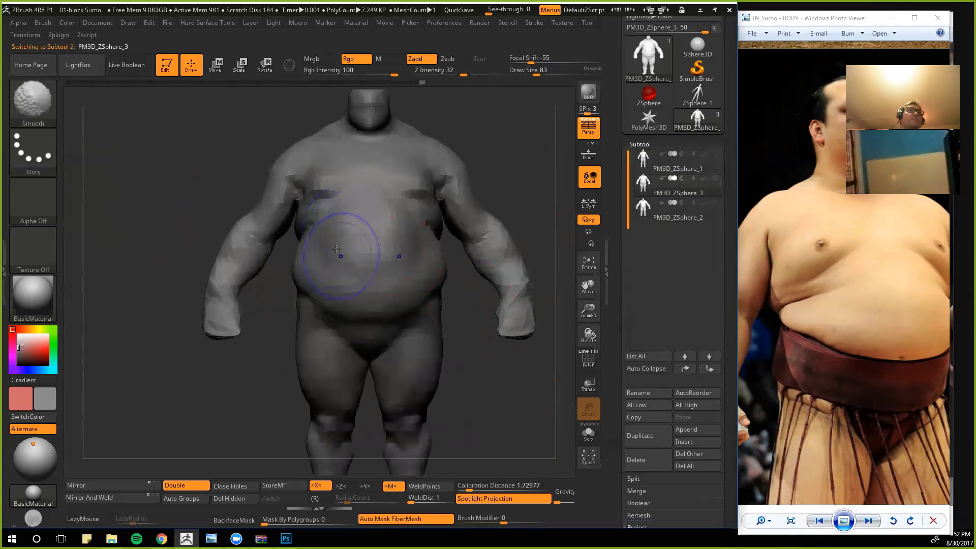
# Step: Clear the comparison copies of the figure from the canvas, keeping only PM3D_ZSphere_3 in side view
pyautogui.moveTo(168, 203); pyautogui.dragTo(254, 197)
pyautogui.keyDown('alt'); pyautogui.moveTo(529, 299); pyautogui.dragTo(549, 330); pyautogui.keyUp('alt')
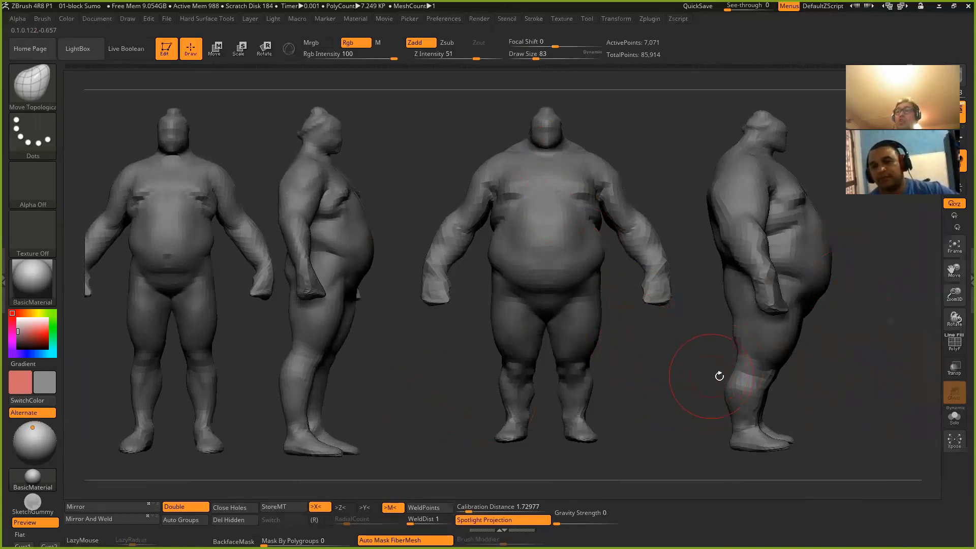
pyautogui.hotkey('ctrl', 'z')
pyautogui.hotkey('ctrl', 'z')
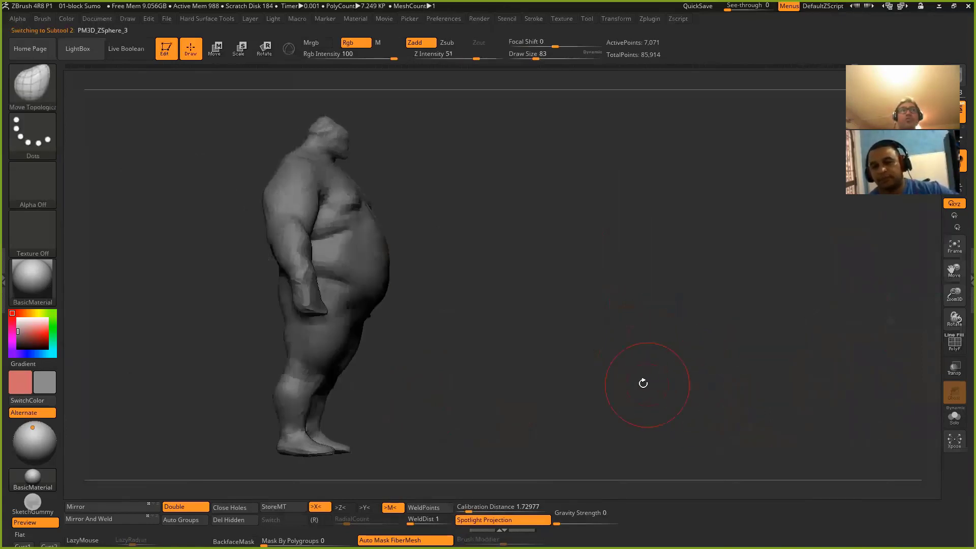
# Step: Reshape the belly's front profile on PM3D_ZSphere_3 with the Move brush at draw size 159
pyautogui.press(']')
pyautogui.press(']')
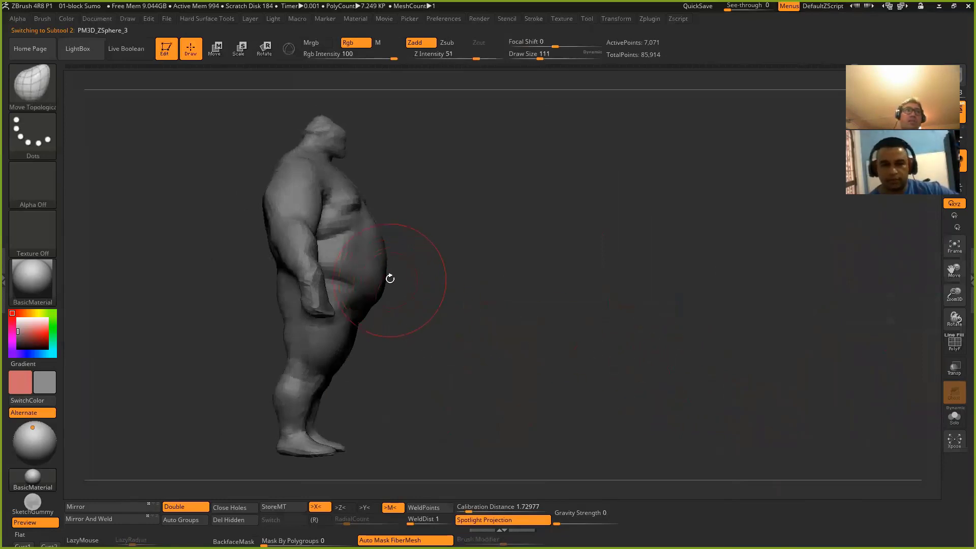
pyautogui.moveTo(440, 316); pyautogui.dragTo(452, 323)
pyautogui.press('b')
pyautogui.press('m')
pyautogui.press('v')
pyautogui.press(']')
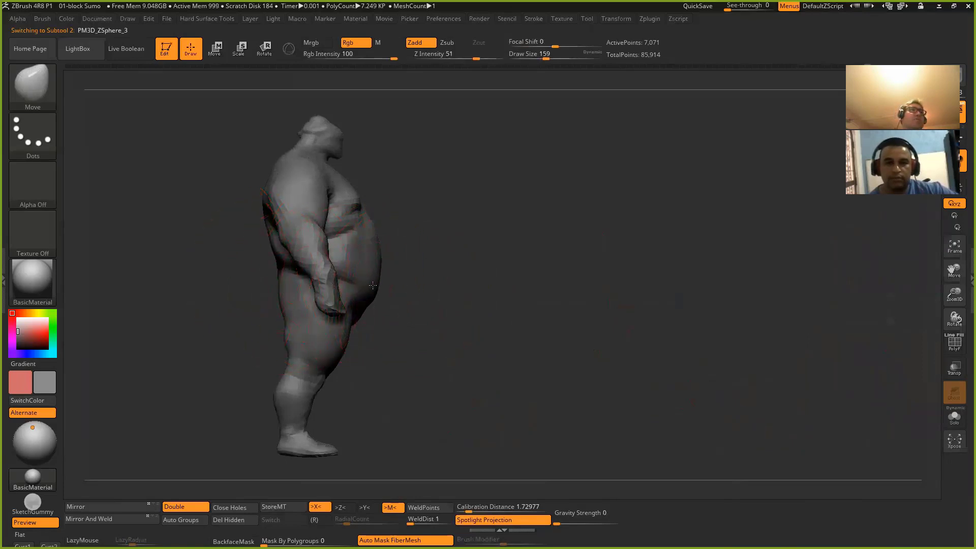
pyautogui.moveTo(374, 254); pyautogui.dragTo(372, 252)
pyautogui.moveTo(477, 348)
pyautogui.mouseDown()
pyautogui.moveTo(392, 347)
pyautogui.moveTo(473, 348)
pyautogui.moveTo(413, 347)
pyautogui.moveTo(468, 352)
pyautogui.moveTo(401, 357)
pyautogui.mouseUp()
pyautogui.moveTo(187, 399); pyautogui.dragTo(260, 392)
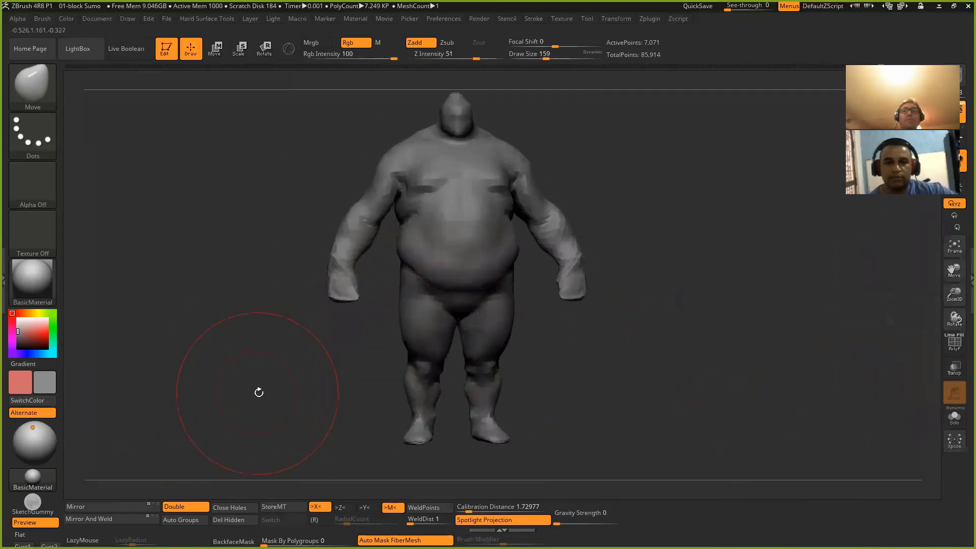
# Step: Save the project over the existing 01-block Sumo file in the Douglas folder
pyautogui.hotkey('ctrl', 's')
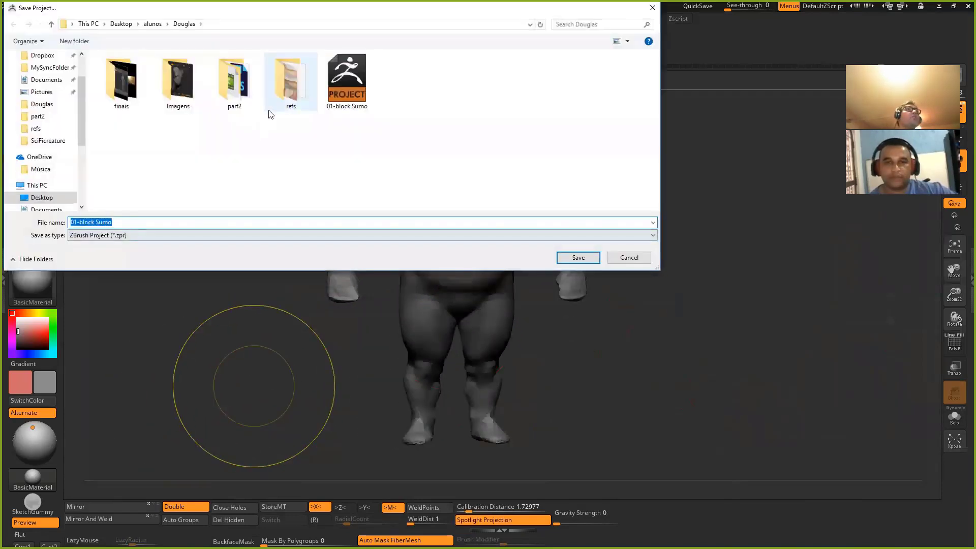
pyautogui.doubleClick(347, 81)
pyautogui.click(512, 272)
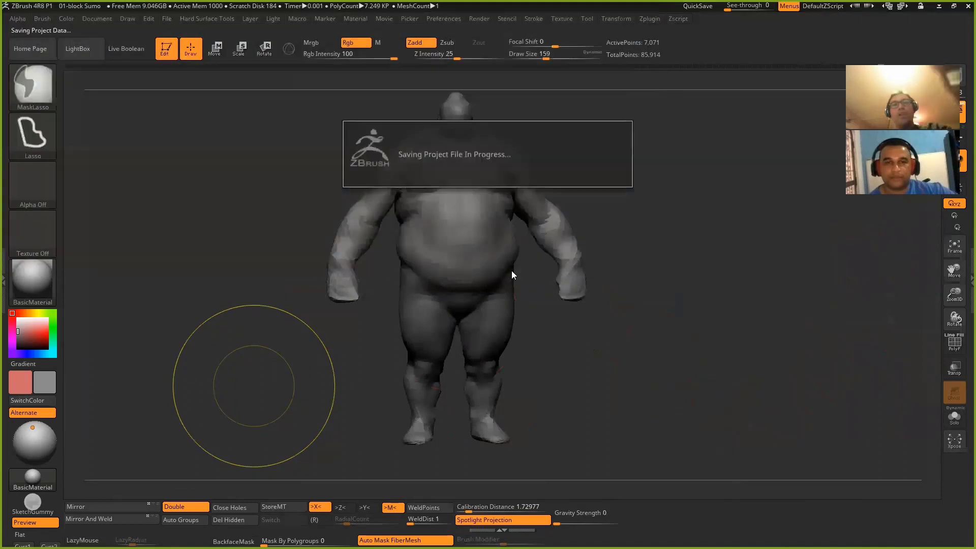